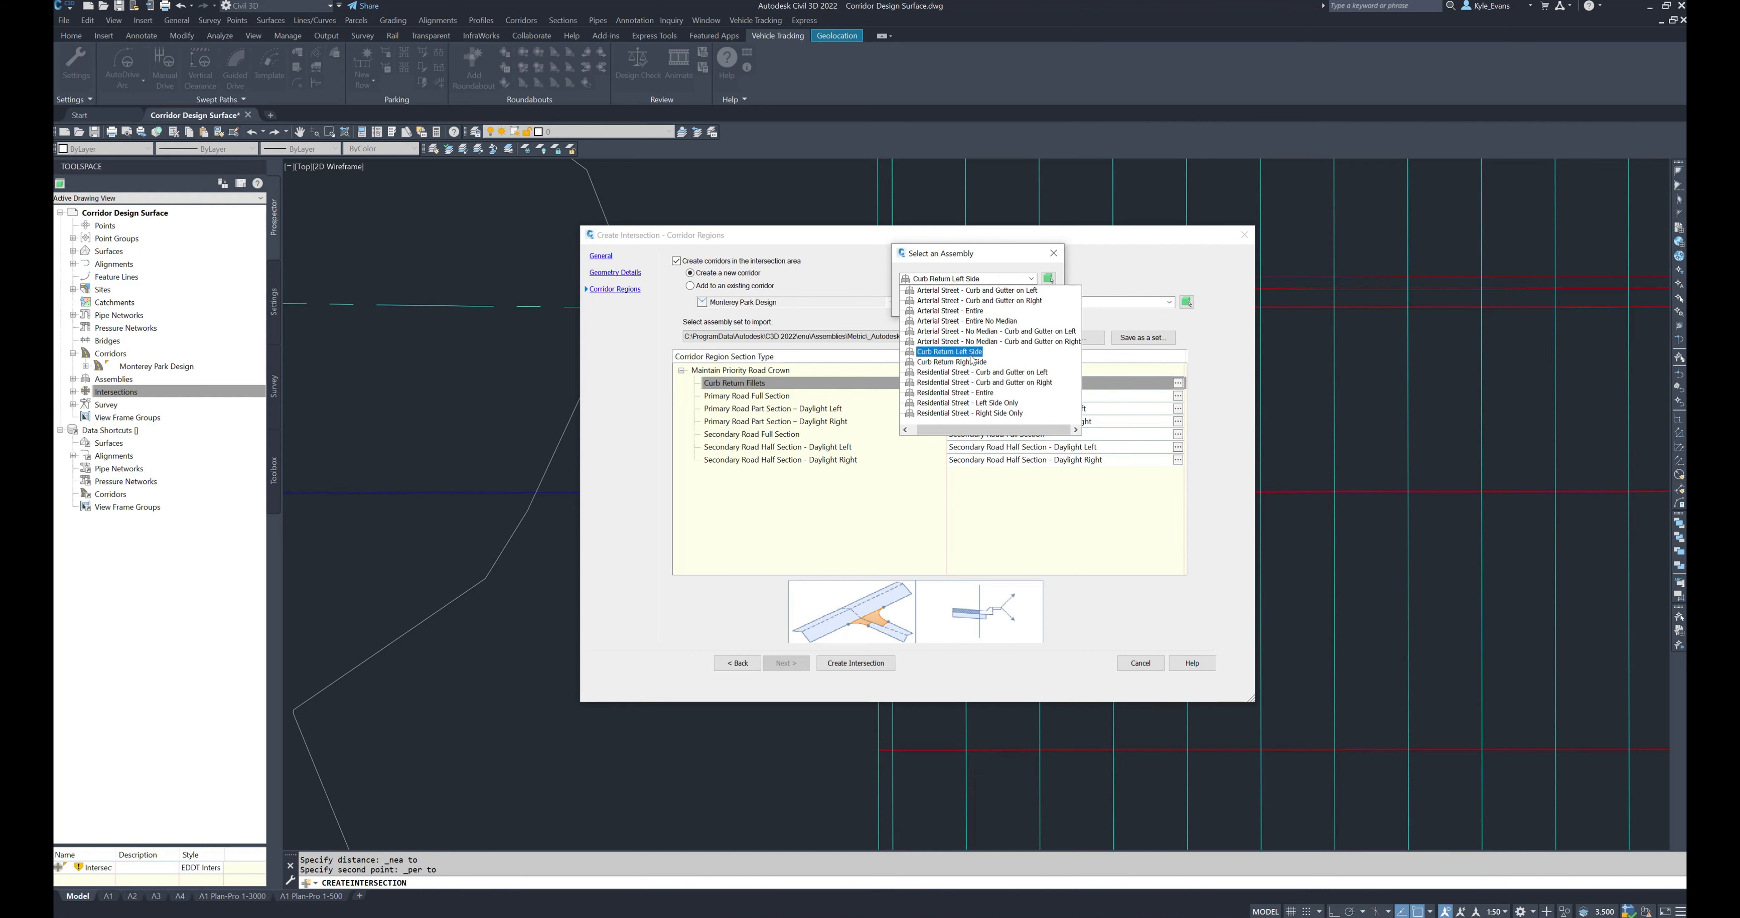
Step: Assign Curb Return Right Side to the curb return fillets and Arterial Street - Entire to the primary road full section
{"action": "left_click", "coordinate": [949, 361]}
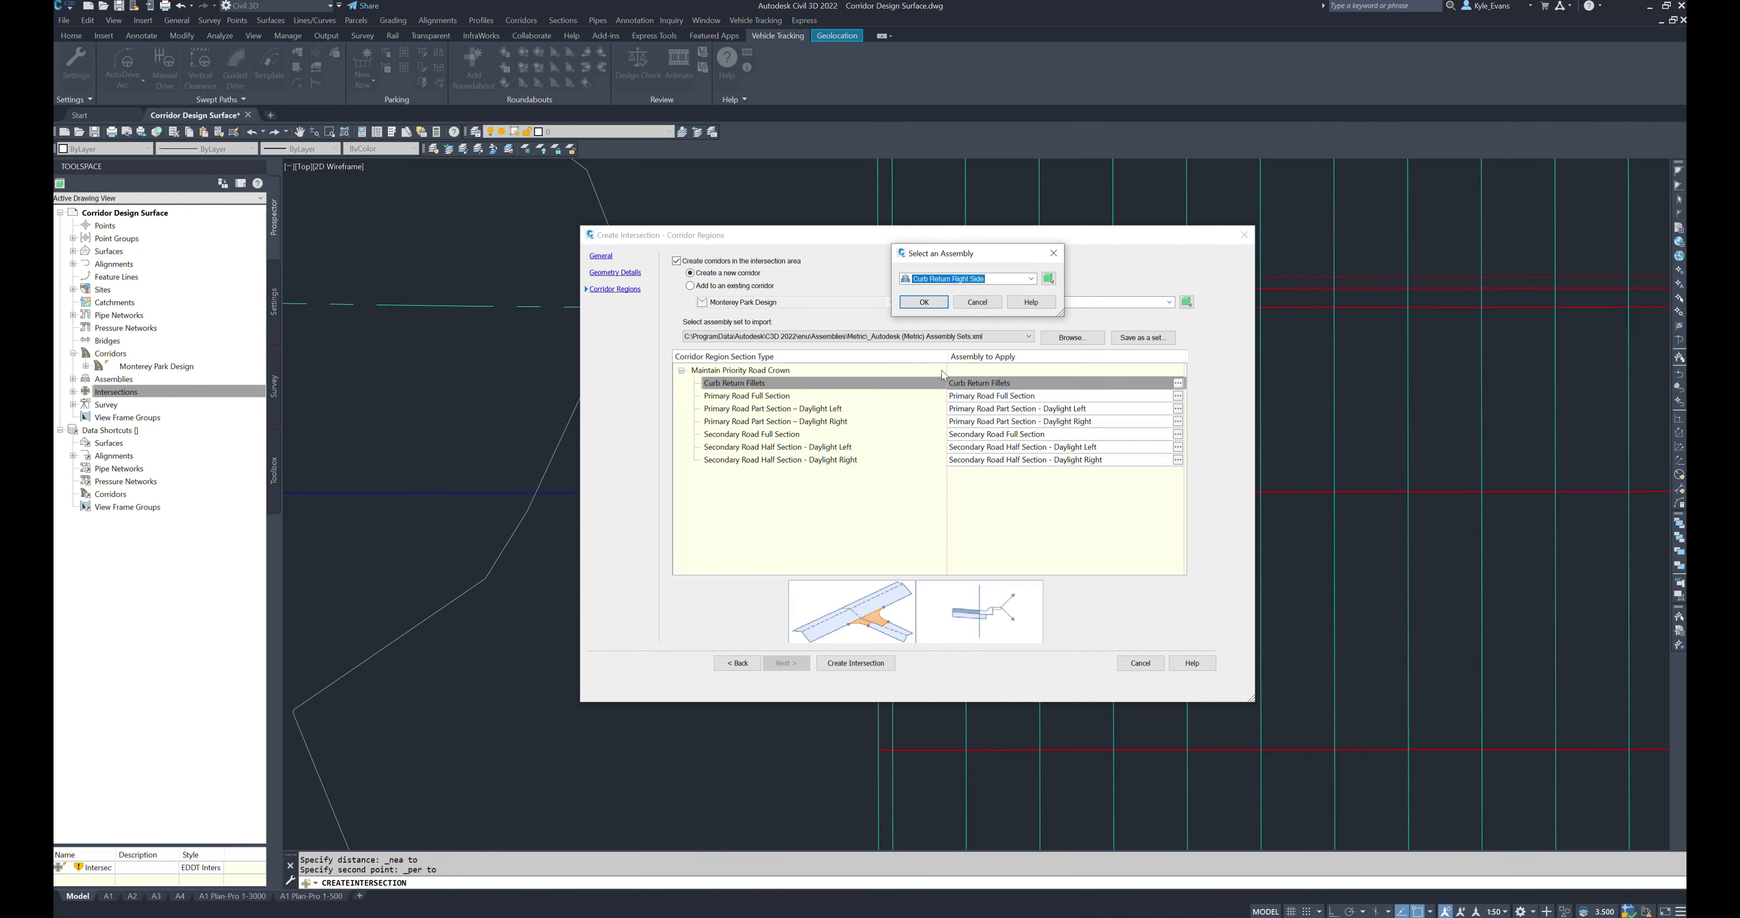
{"action": "left_click", "coordinate": [924, 302]}
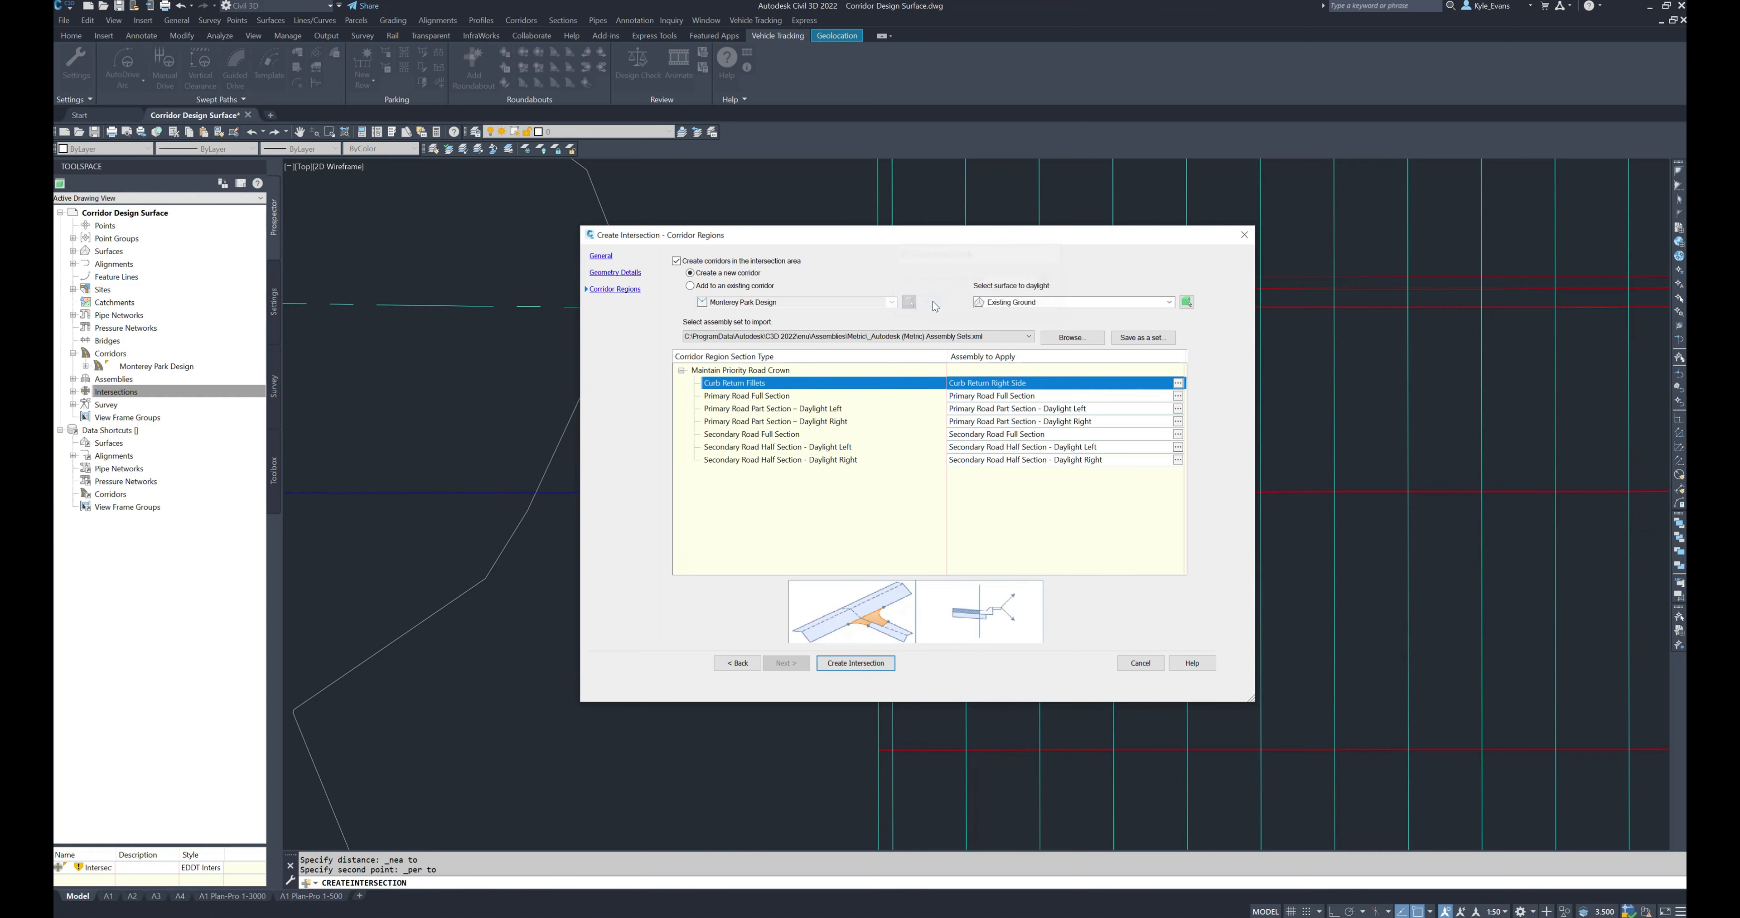
{"action": "left_click", "coordinate": [1026, 395]}
{"action": "left_click", "coordinate": [1178, 397]}
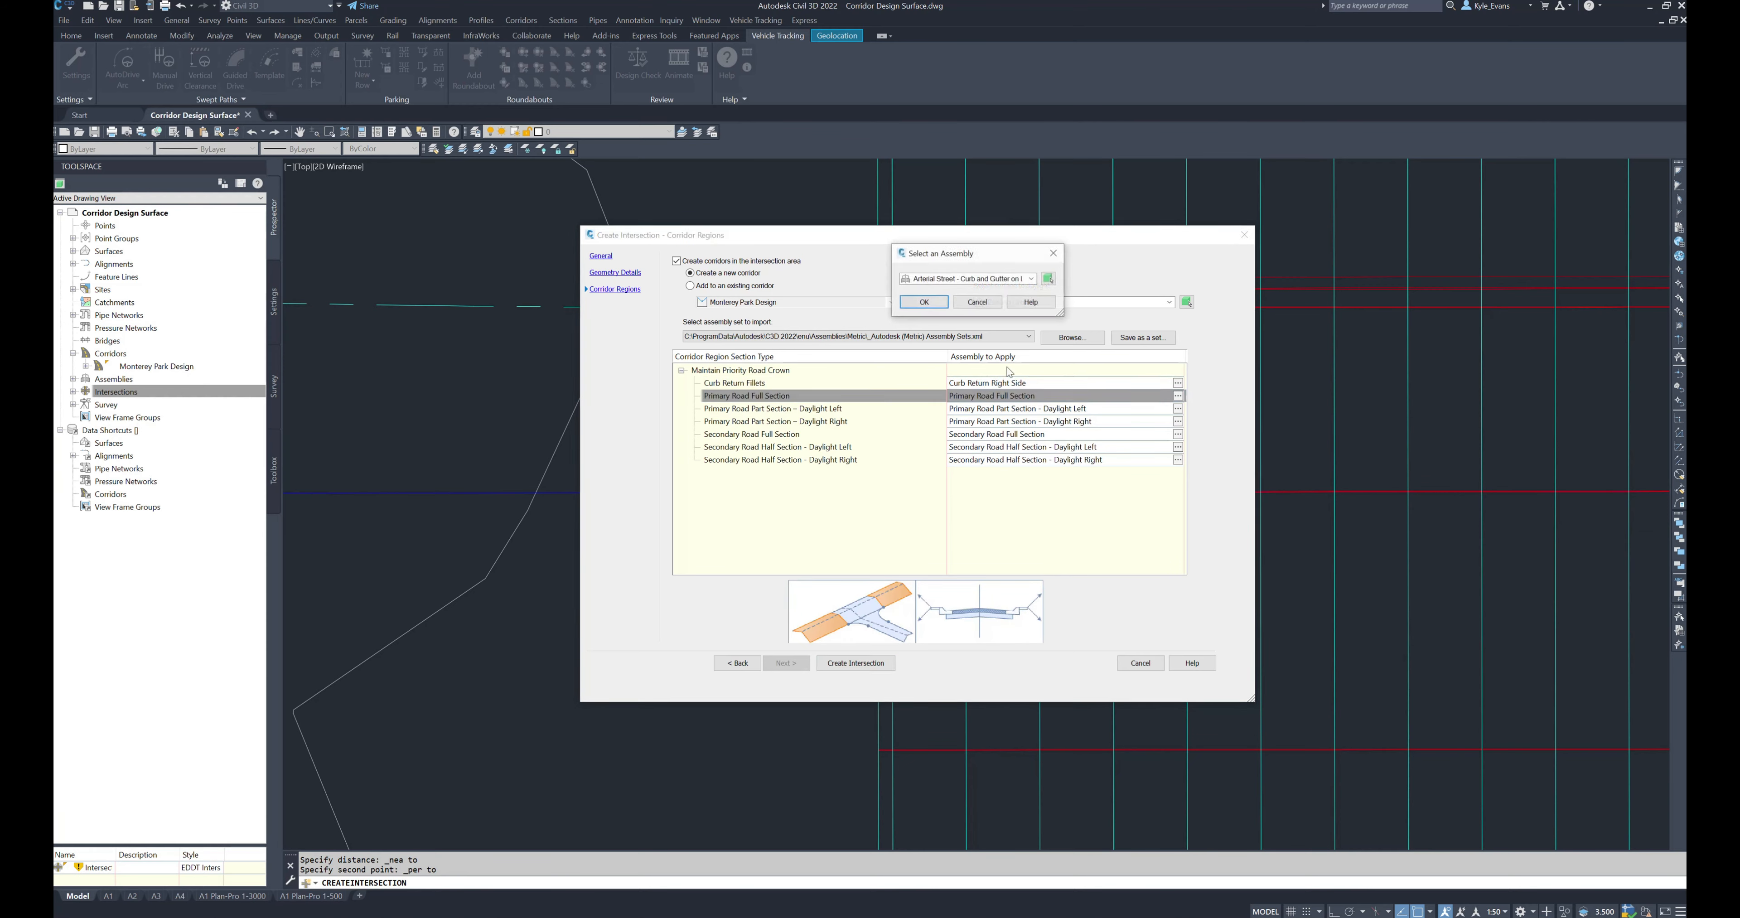
{"action": "left_click", "coordinate": [993, 280]}
{"action": "left_click", "coordinate": [994, 318]}
{"action": "left_click", "coordinate": [922, 302]}
Step: Assign Arterial Street - No Median - Curb and Gutter on Left to Primary Road Part Section - Daylight Left
{"action": "left_click", "coordinate": [1061, 408]}
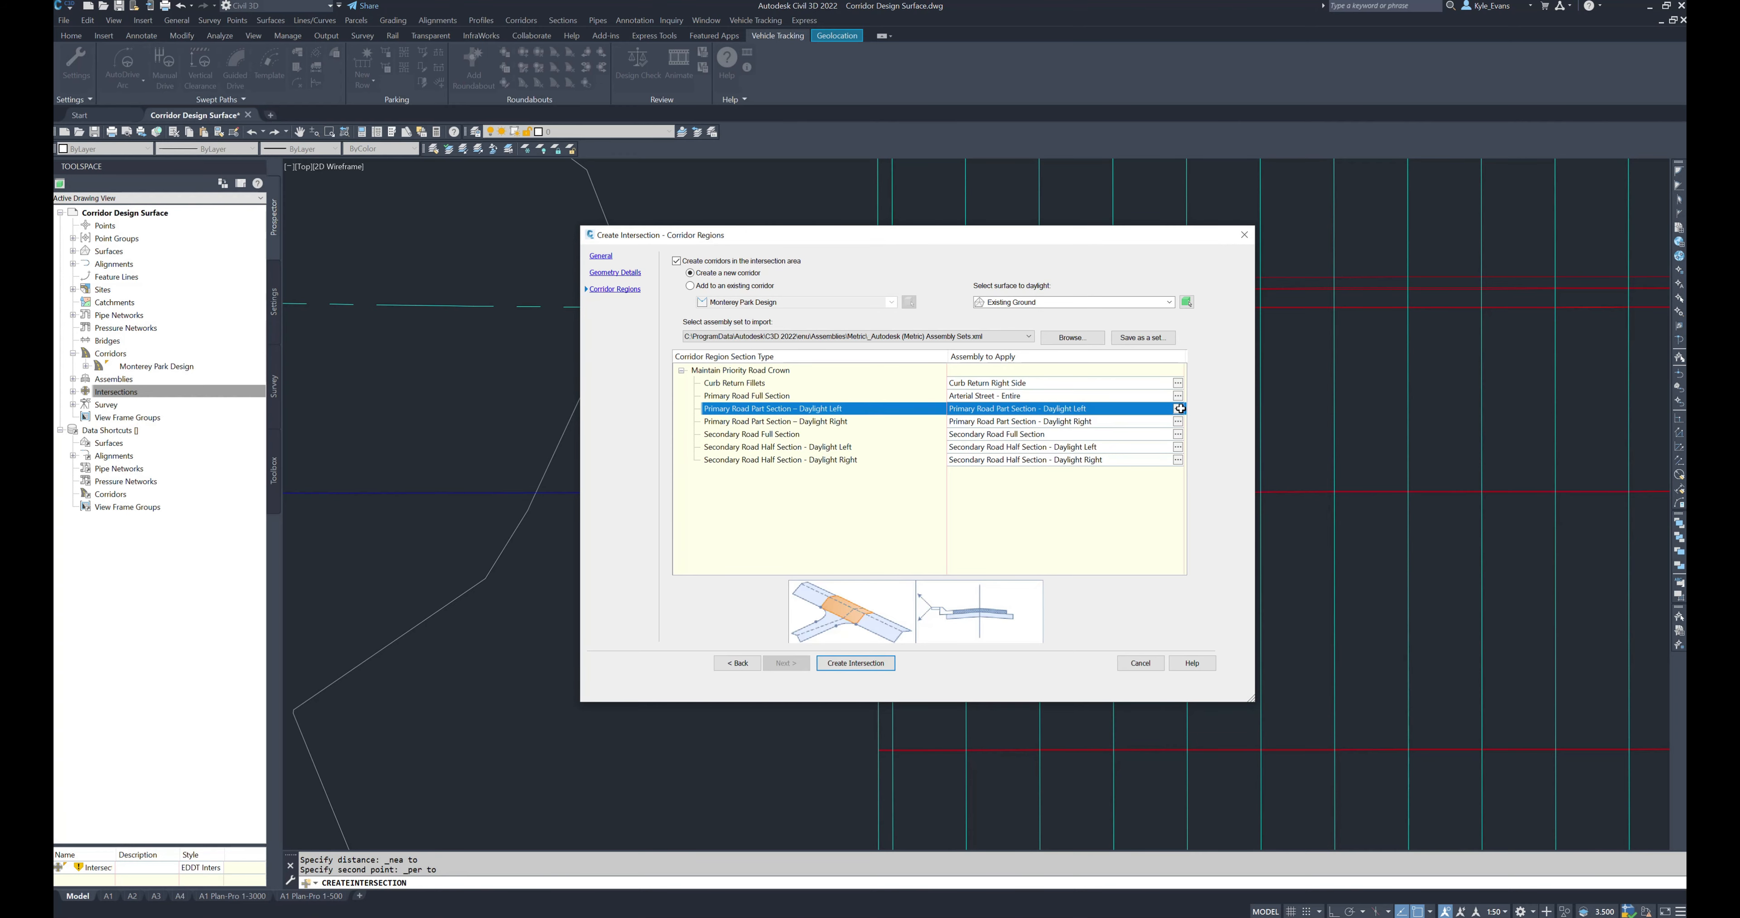
{"action": "left_click", "coordinate": [1178, 409]}
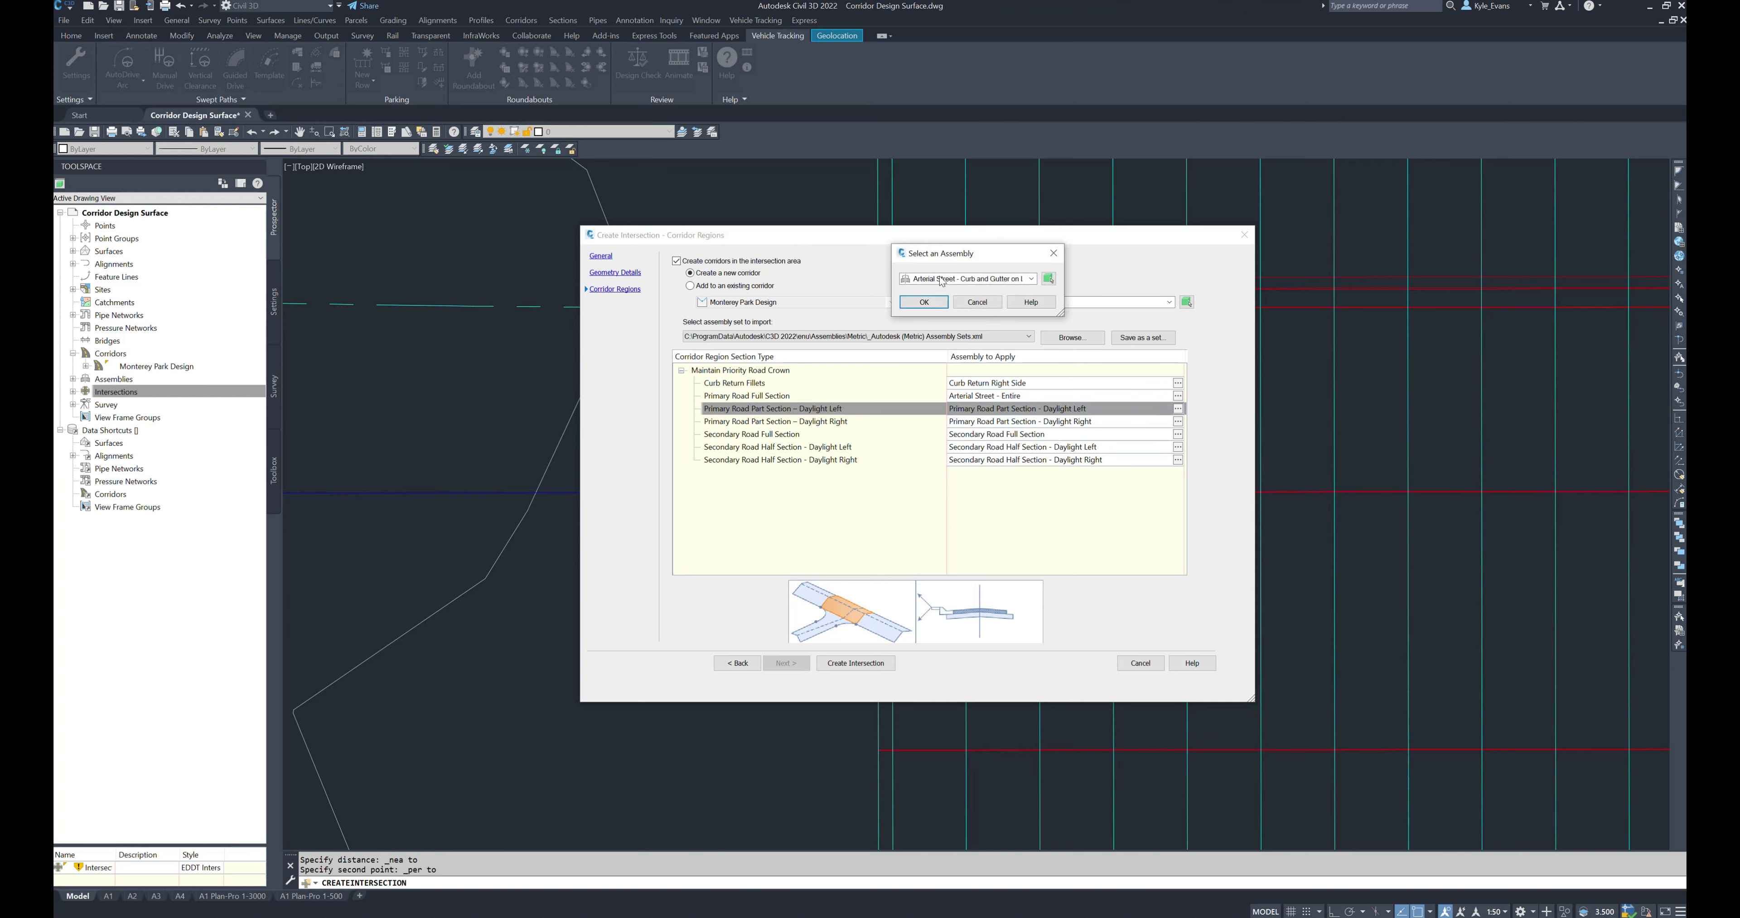
{"action": "left_click", "coordinate": [943, 281]}
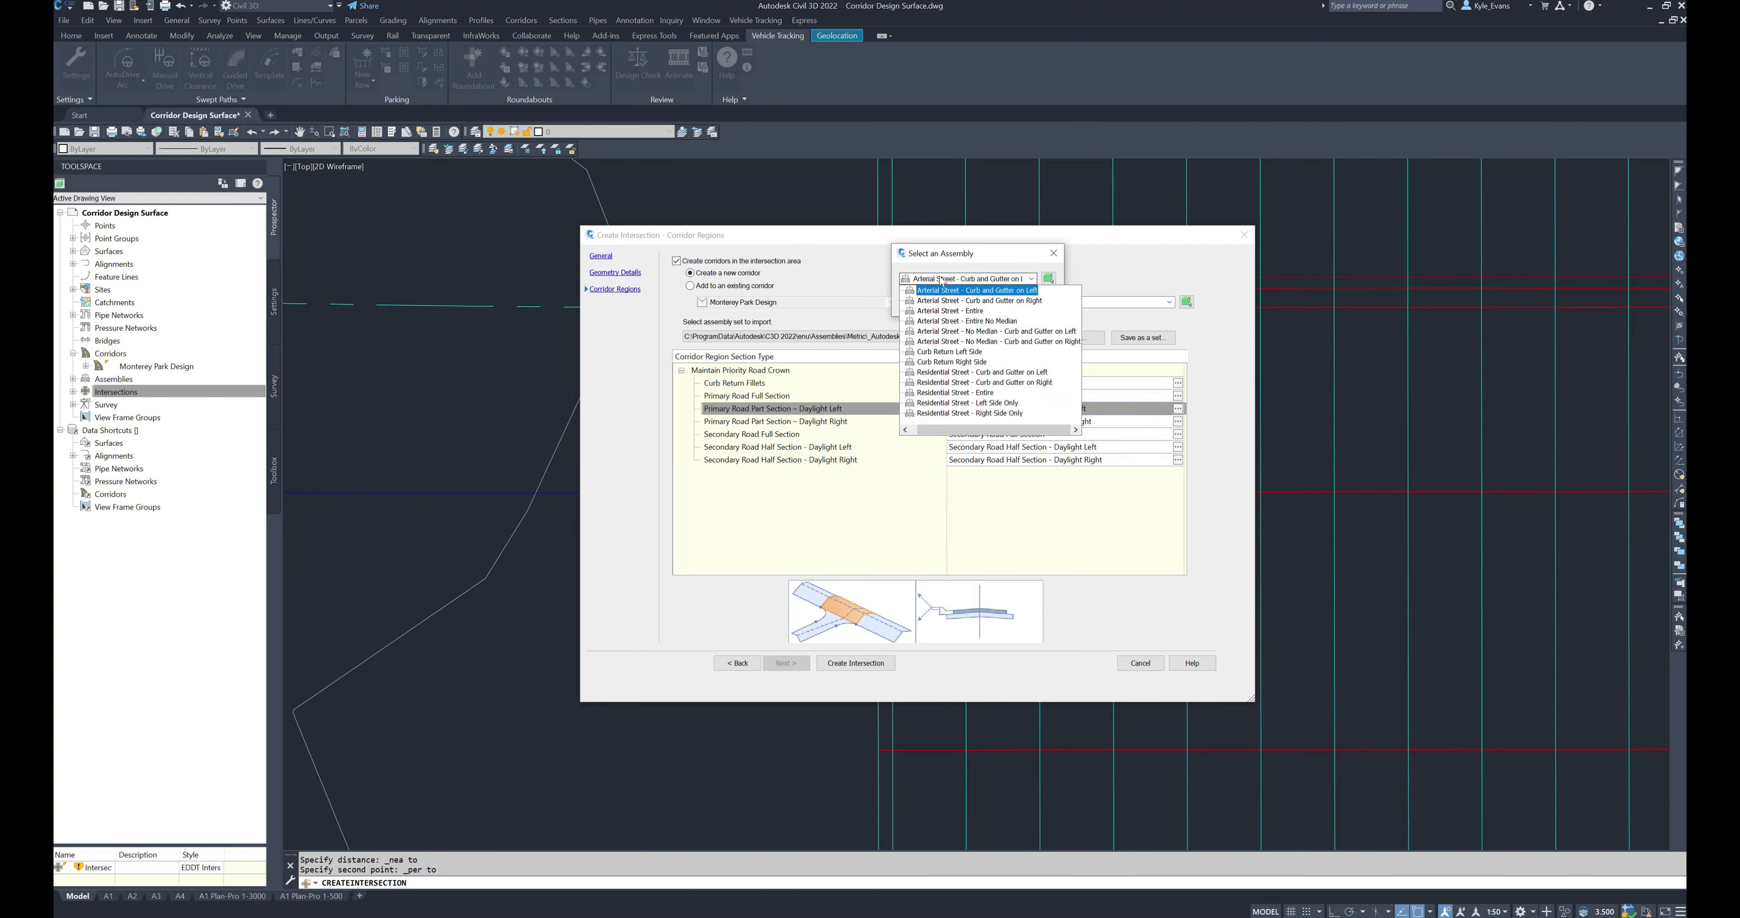
{"action": "left_click", "coordinate": [1013, 331]}
{"action": "left_click", "coordinate": [923, 302]}
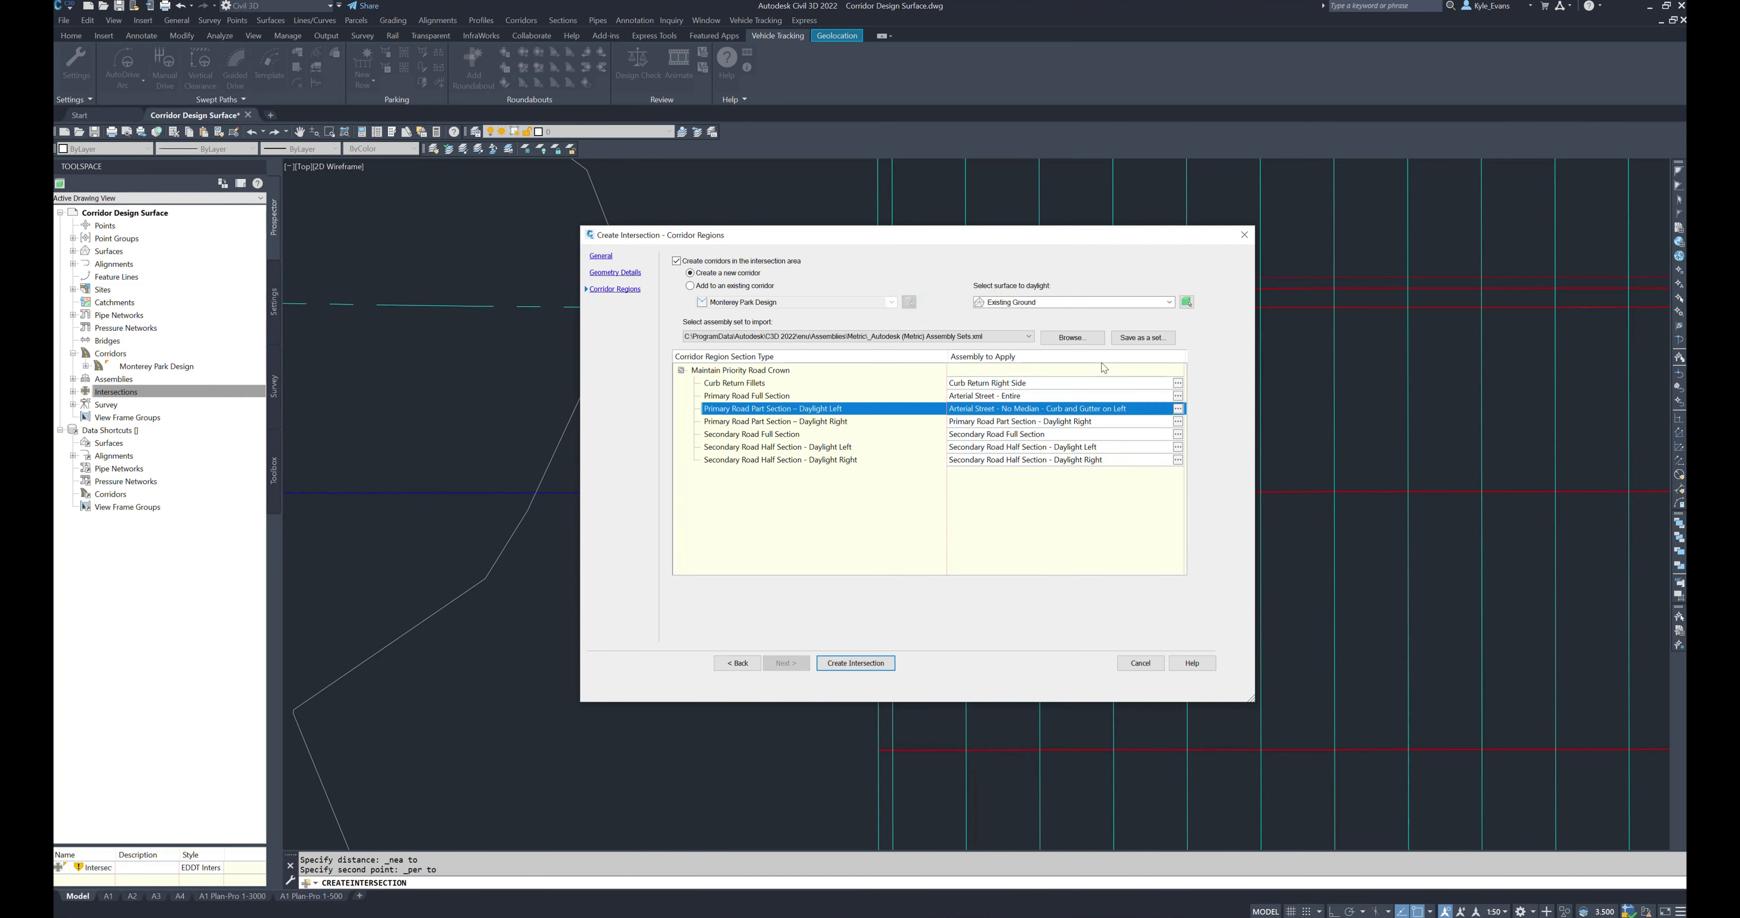
Step: Assign Arterial Street - No Median - Curb and Gutter on Right to Primary Road Part Section - Daylight Right
{"action": "left_click", "coordinate": [1179, 421]}
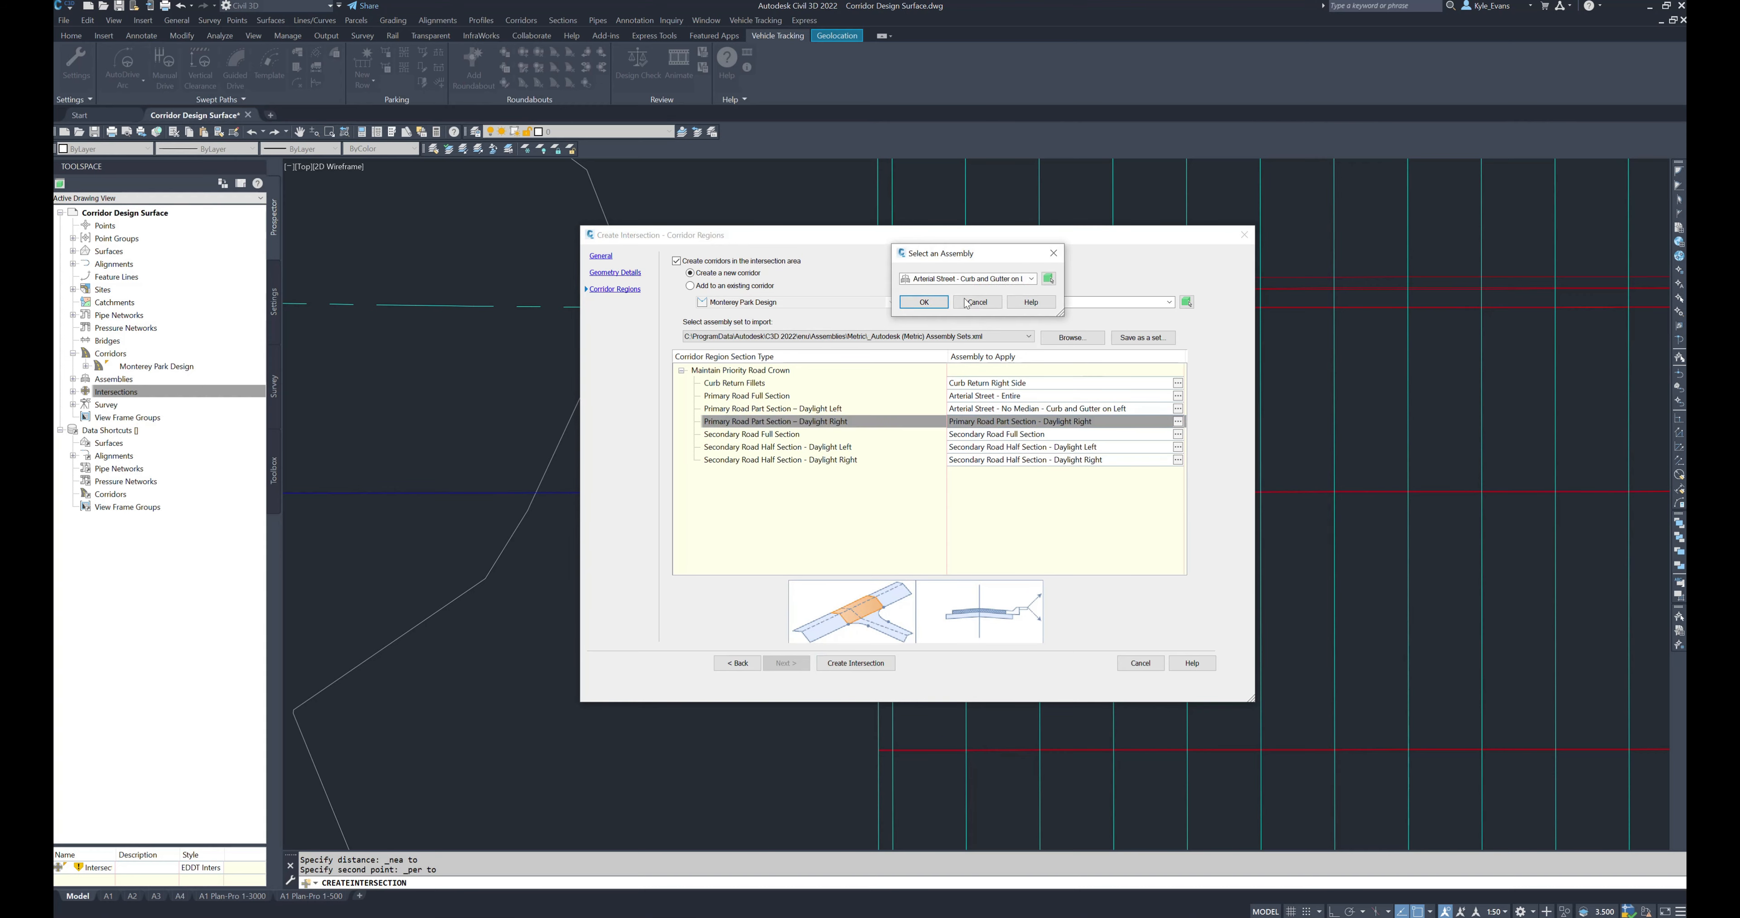
{"action": "left_click", "coordinate": [966, 279]}
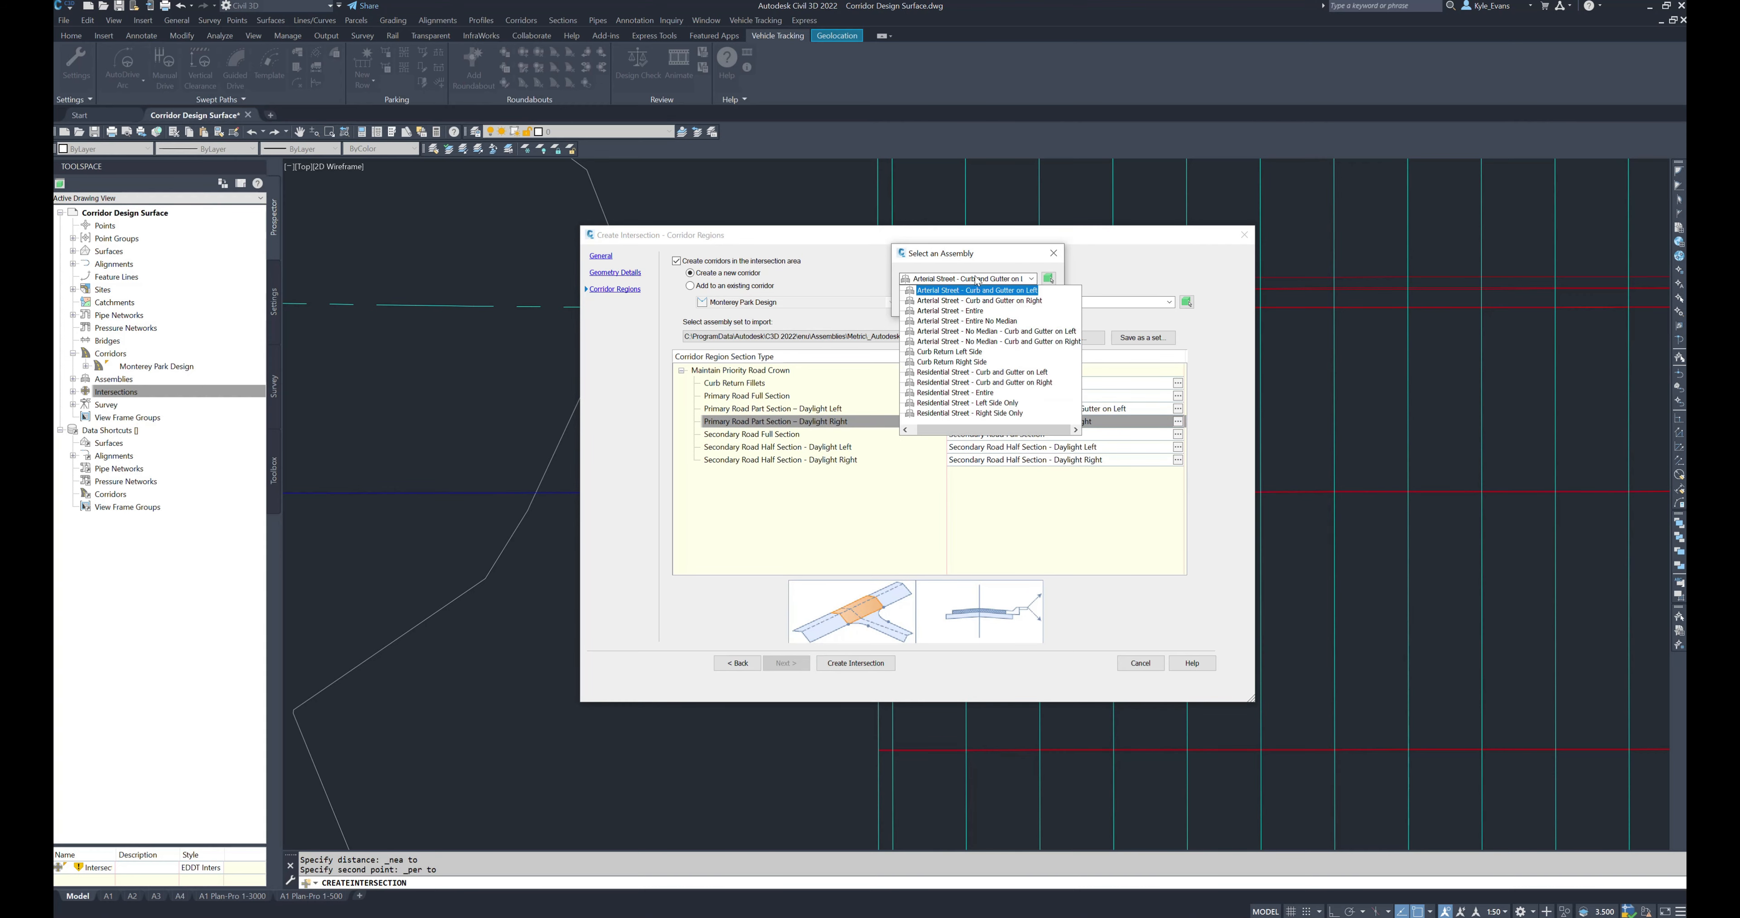
{"action": "left_click", "coordinate": [992, 342]}
{"action": "left_click", "coordinate": [923, 302]}
Step: Assign Residential Street - Entire to the secondary road full section and open the assembly choices for Secondary Road Half Section - Daylight Left
{"action": "left_click", "coordinate": [1168, 434]}
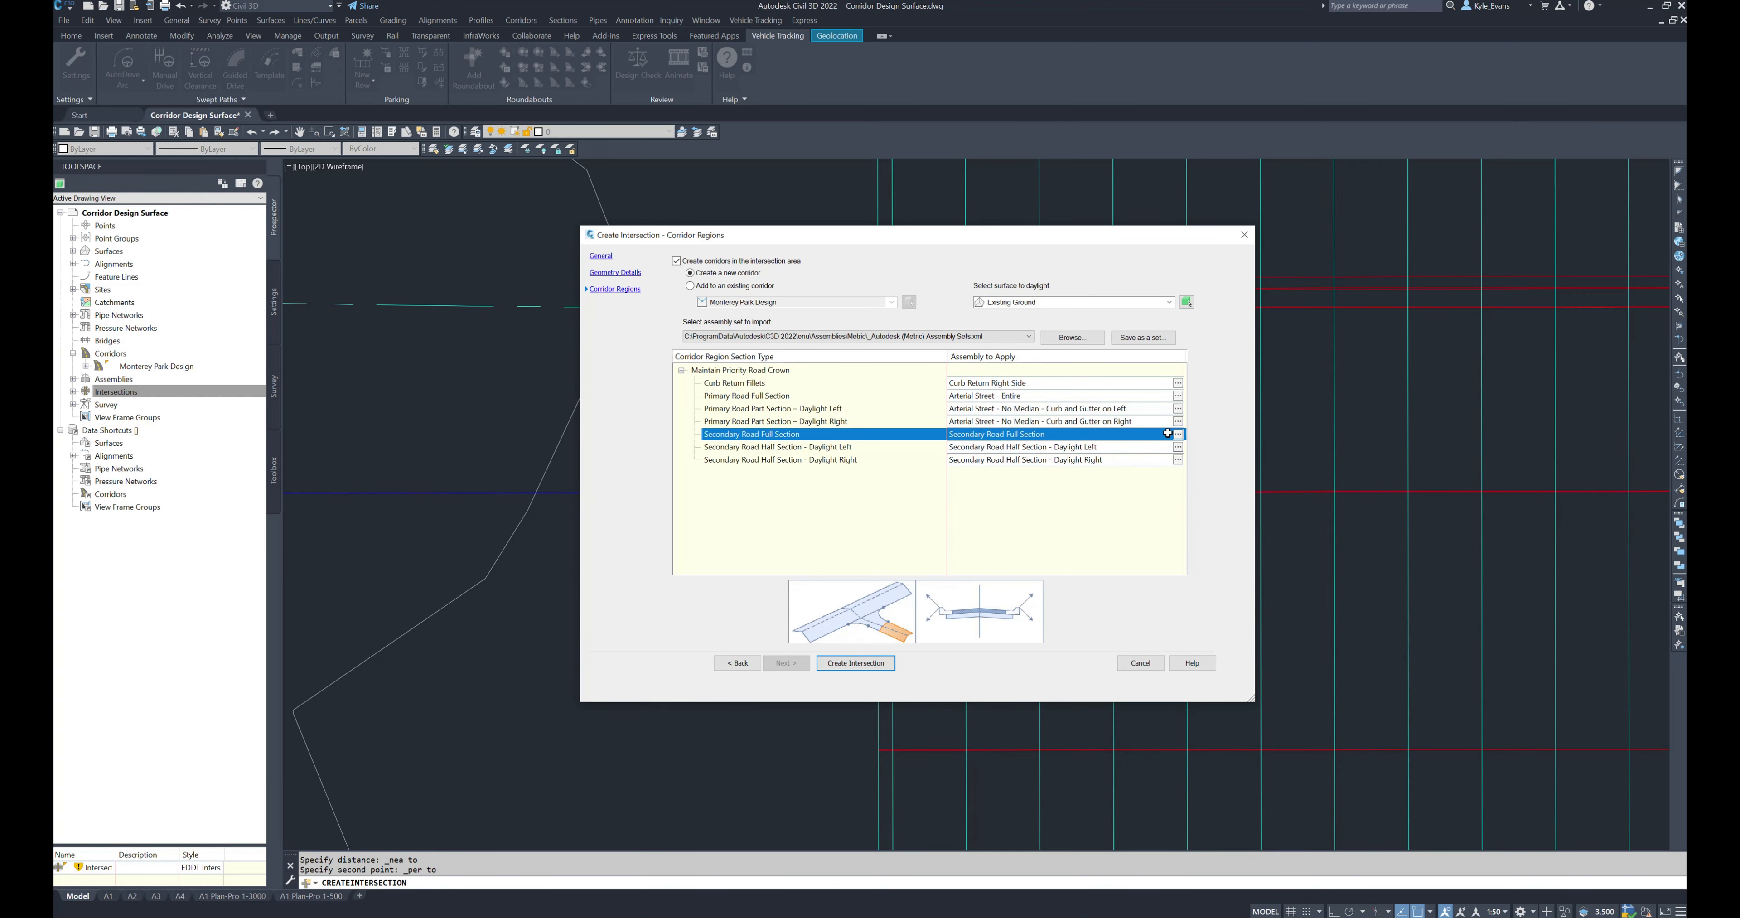
{"action": "left_click", "coordinate": [1178, 434]}
{"action": "left_click", "coordinate": [966, 279]}
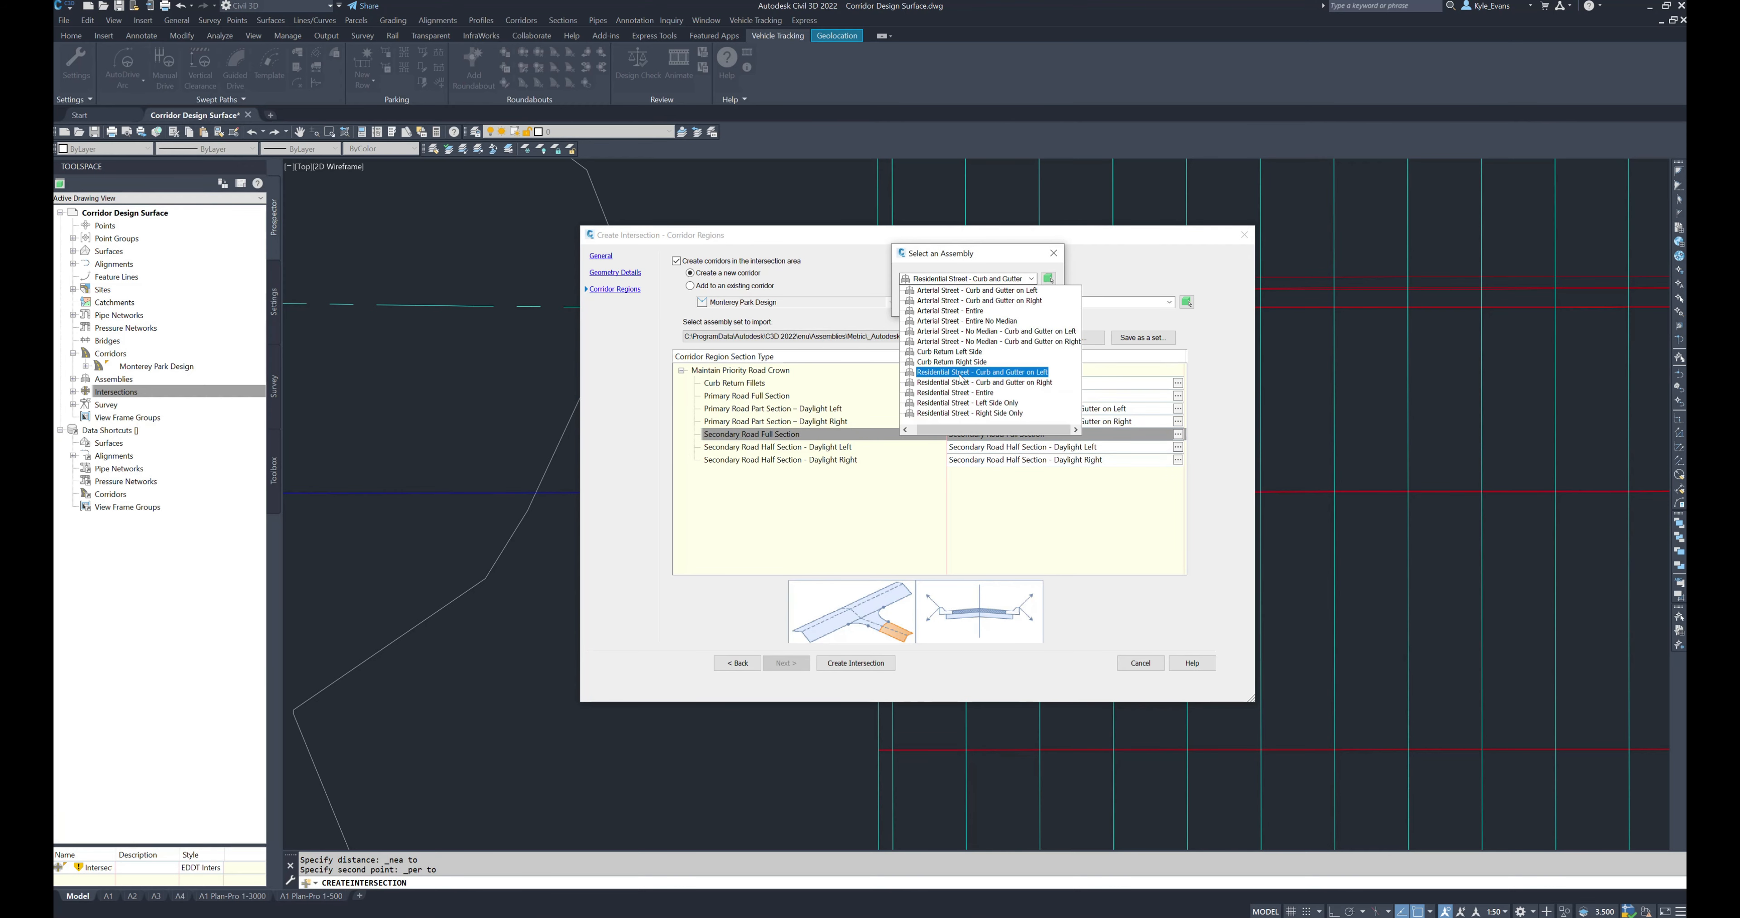
{"action": "left_click", "coordinate": [967, 394]}
{"action": "left_click", "coordinate": [924, 302]}
{"action": "left_click", "coordinate": [1178, 447]}
{"action": "left_click", "coordinate": [962, 280]}
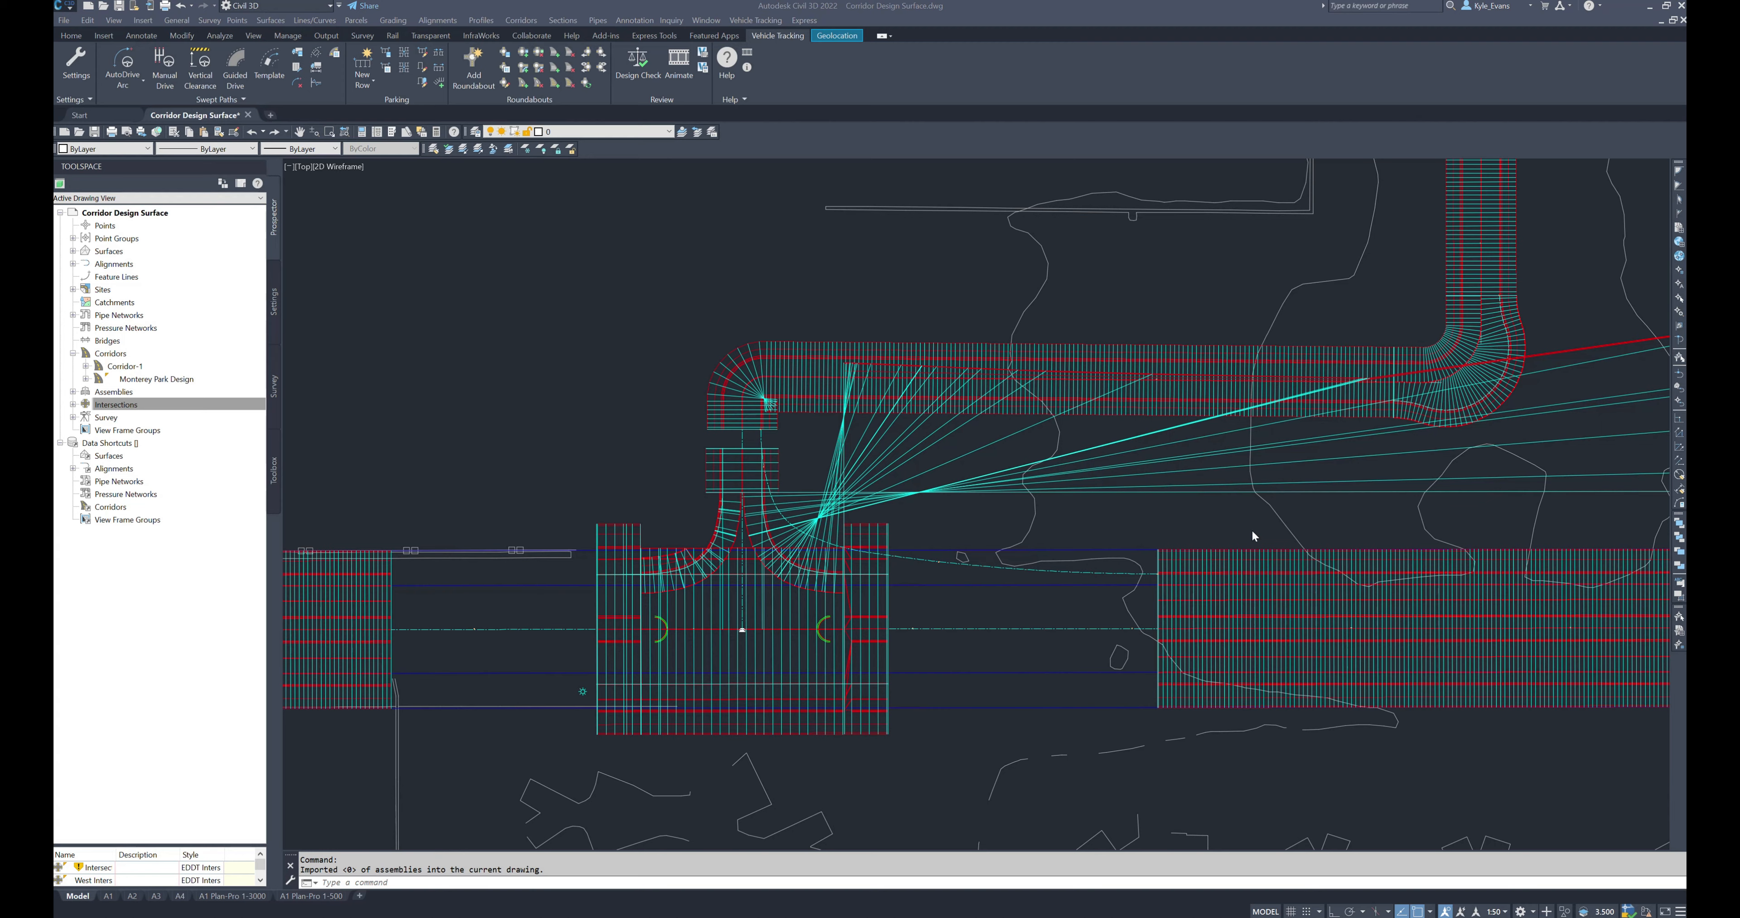
Step: Open the corridor properties of the intersection corridor, Corridor-1, and reposition the dialog clear of the model
{"action": "left_click", "coordinate": [823, 517]}
{"action": "right_click", "coordinate": [849, 500]}
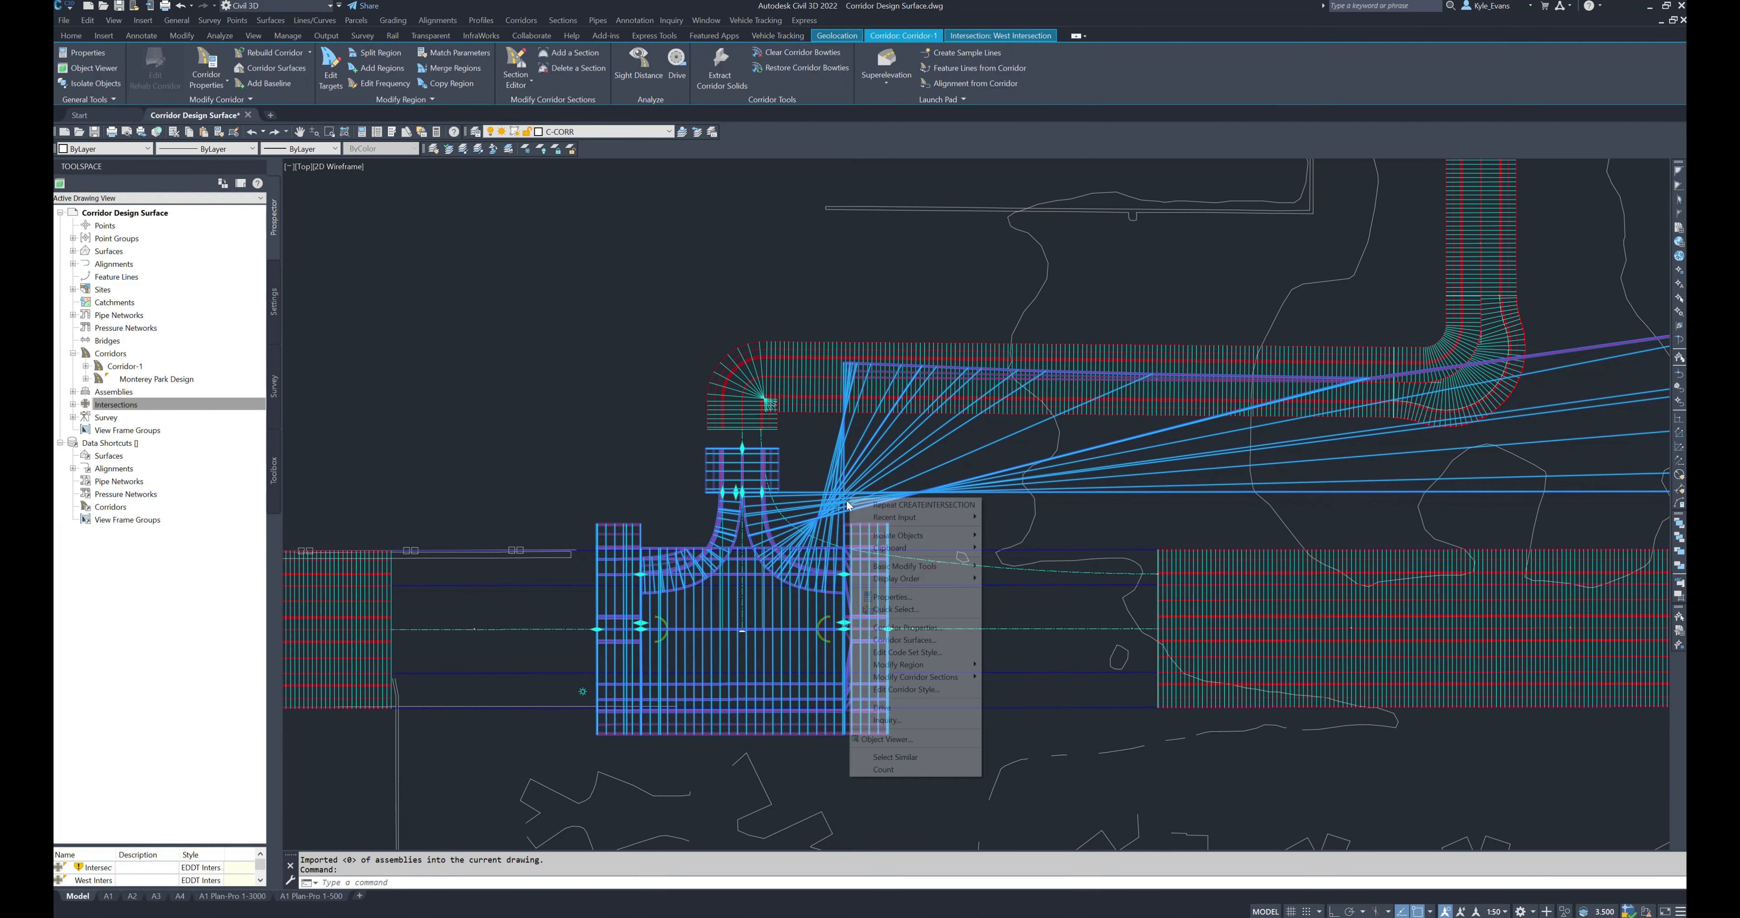
{"action": "left_click", "coordinate": [903, 630]}
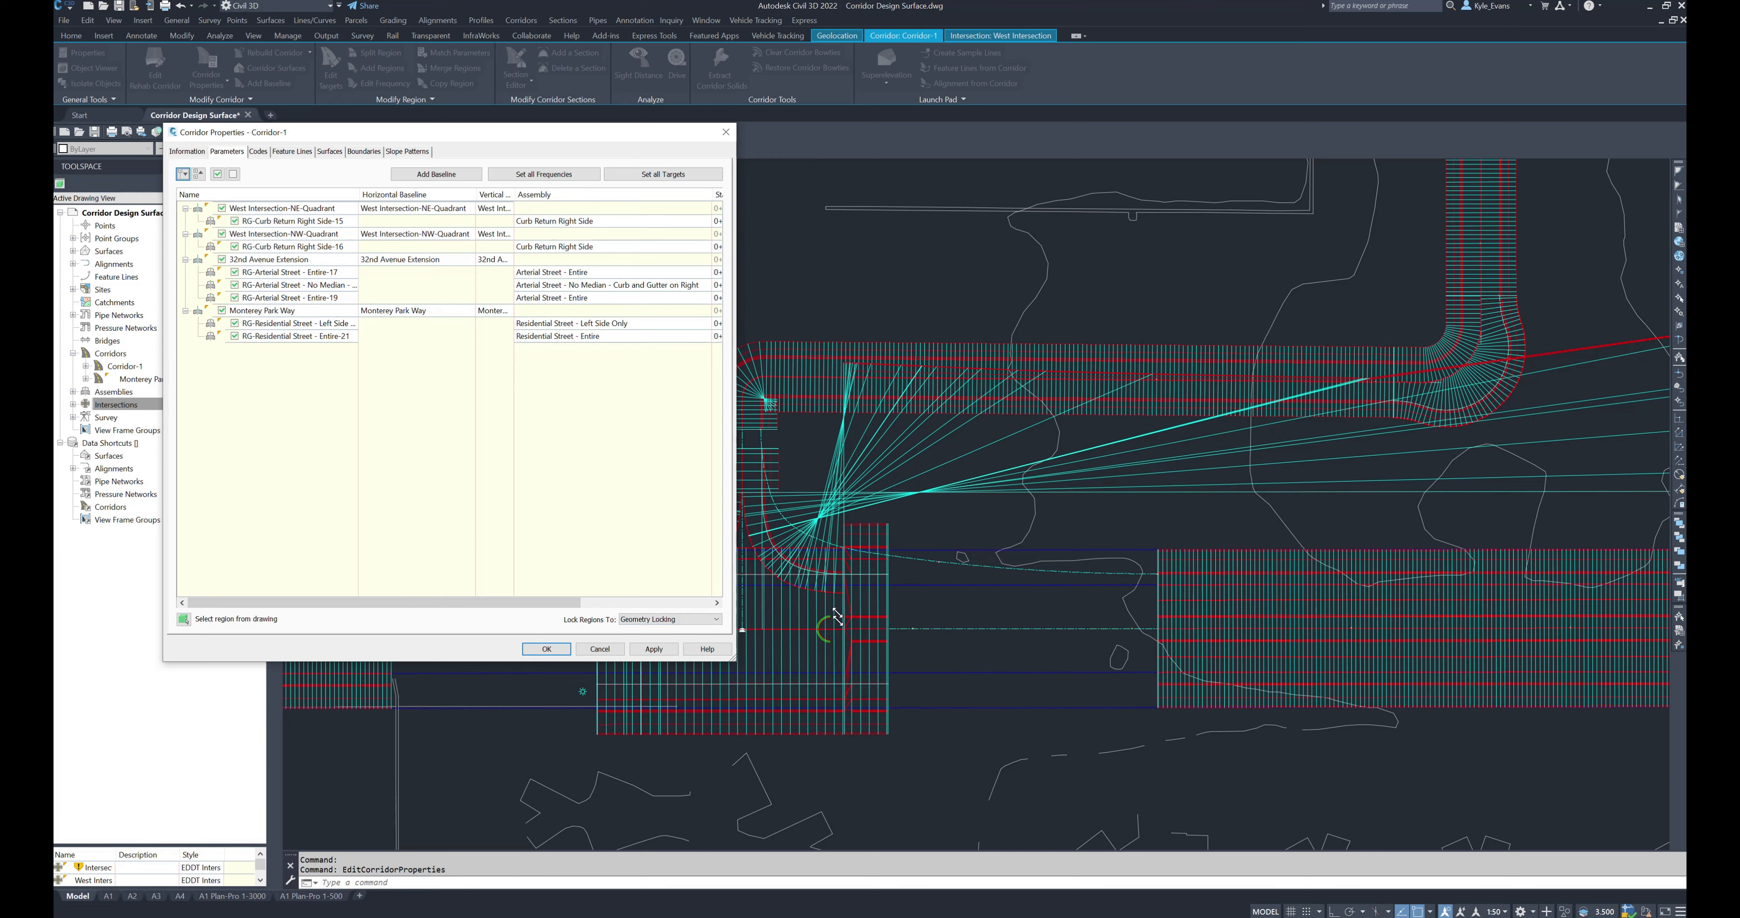
{"action": "left_click_drag", "start_coordinate": [735, 662], "coordinate": [836, 612]}
{"action": "left_click_drag", "start_coordinate": [377, 138], "coordinate": [274, 33]}
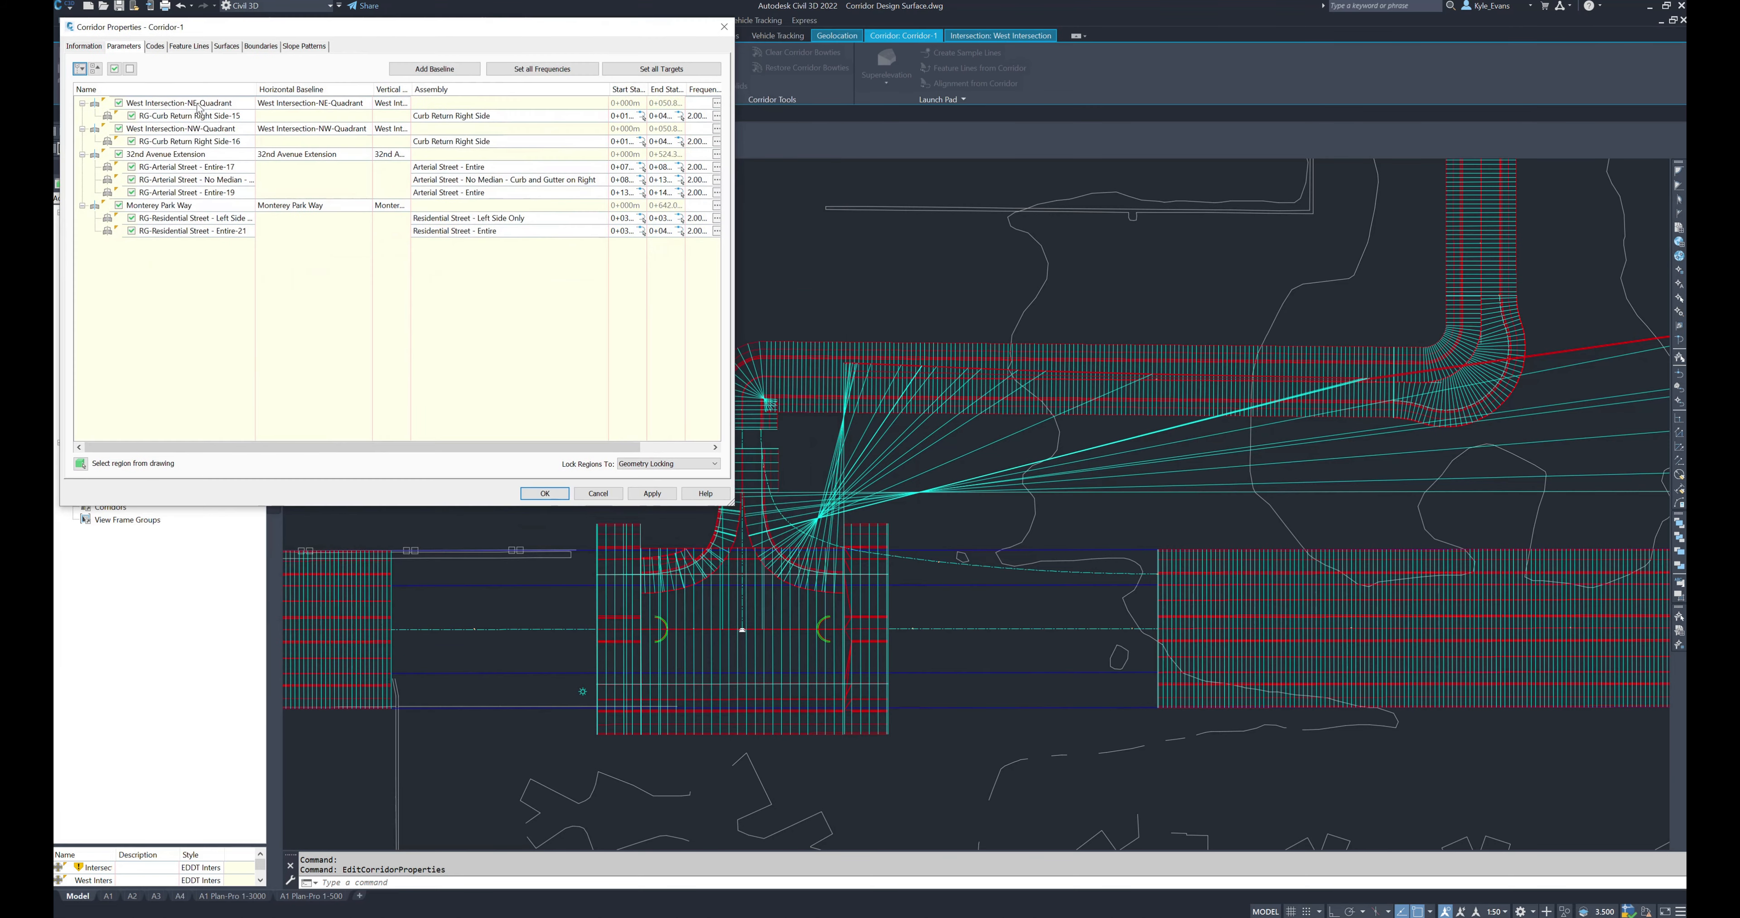
Step: Open the target mapping of the West Intersection-NE-Quadrant baseline and select its inside offset target and left lane width target
{"action": "left_click", "coordinate": [157, 131]}
{"action": "left_click", "coordinate": [167, 102]}
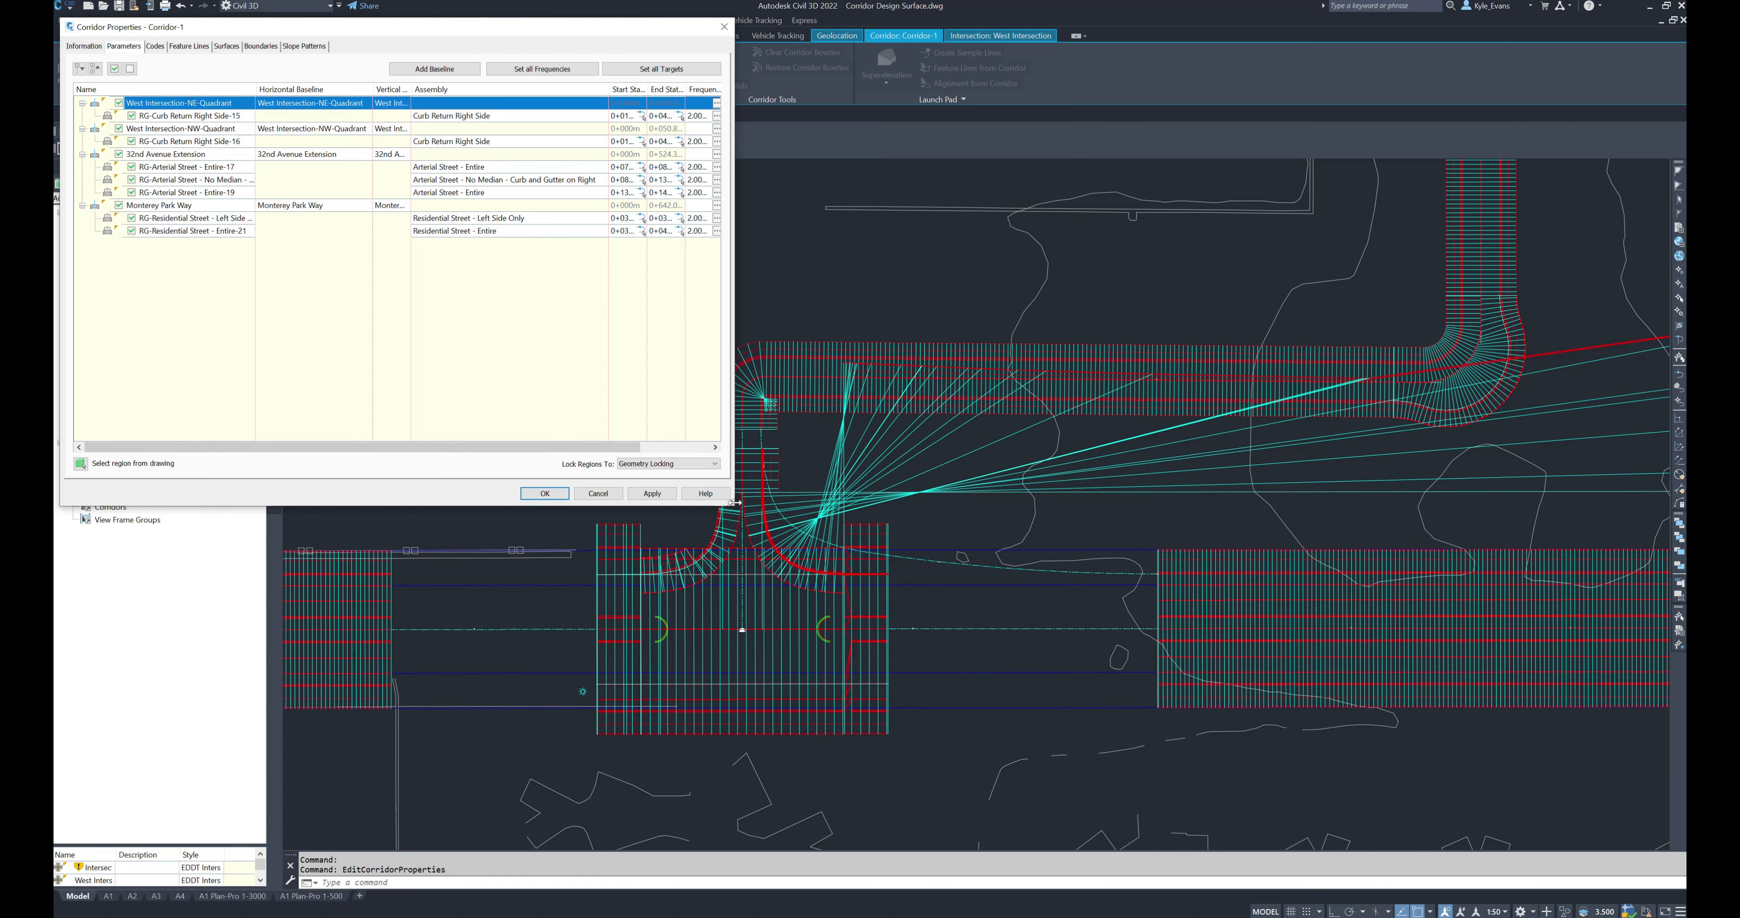
{"action": "left_click_drag", "start_coordinate": [733, 502], "coordinate": [924, 514]}
{"action": "left_click", "coordinate": [847, 104]}
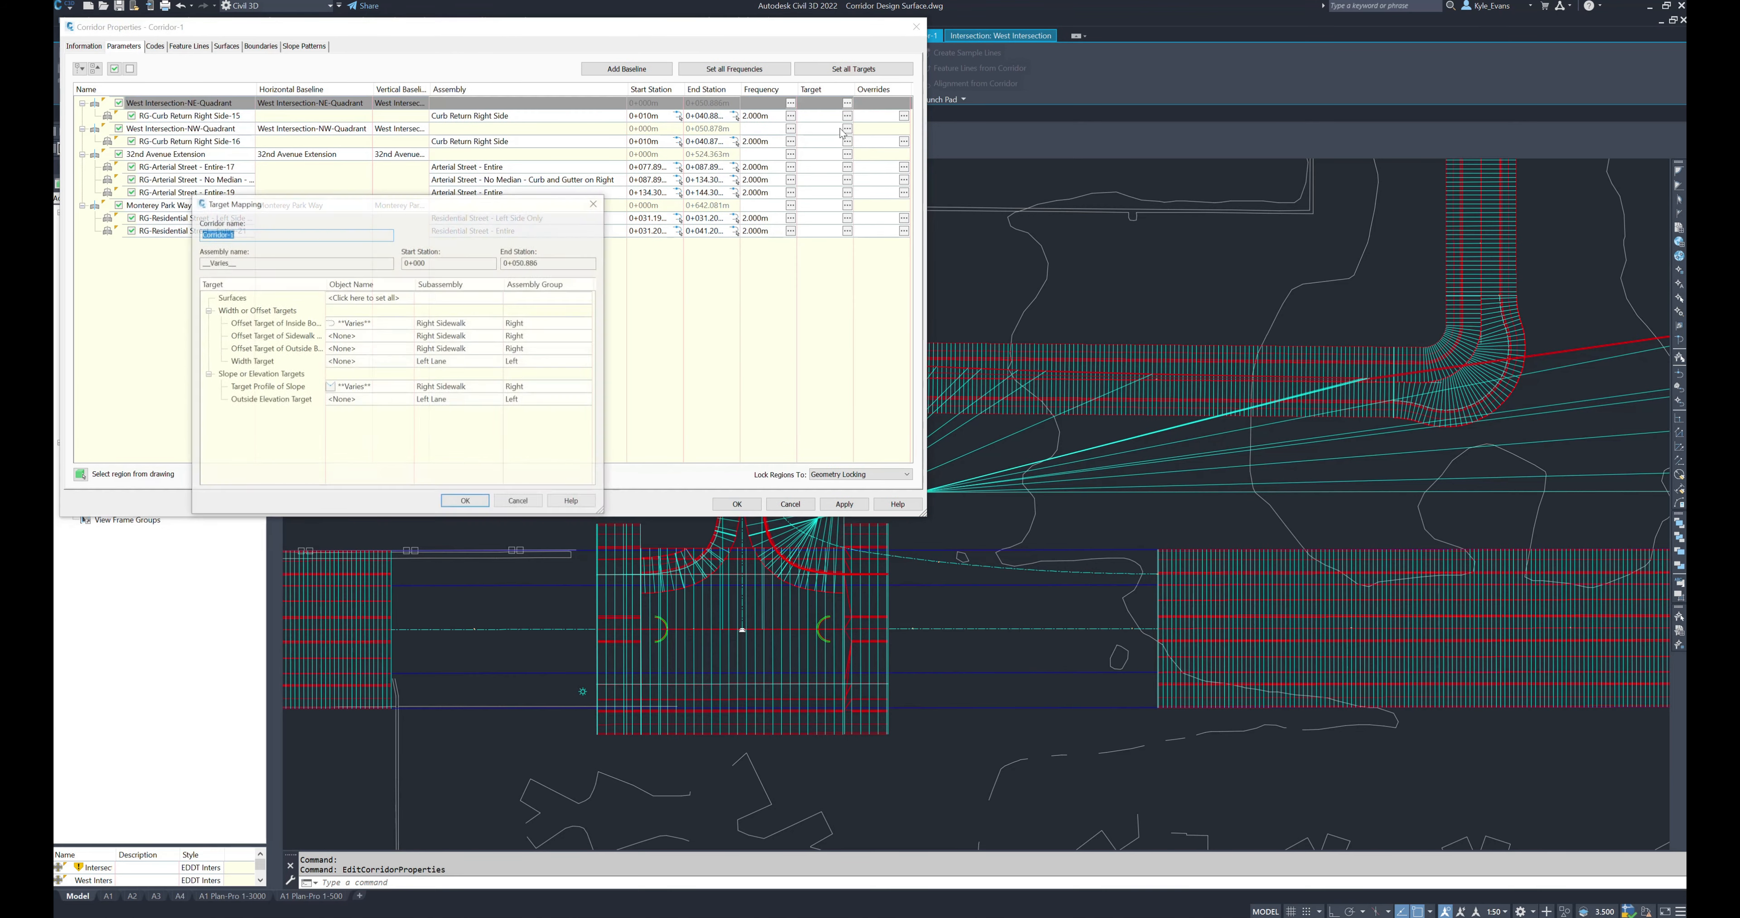
{"action": "left_click", "coordinate": [484, 328]}
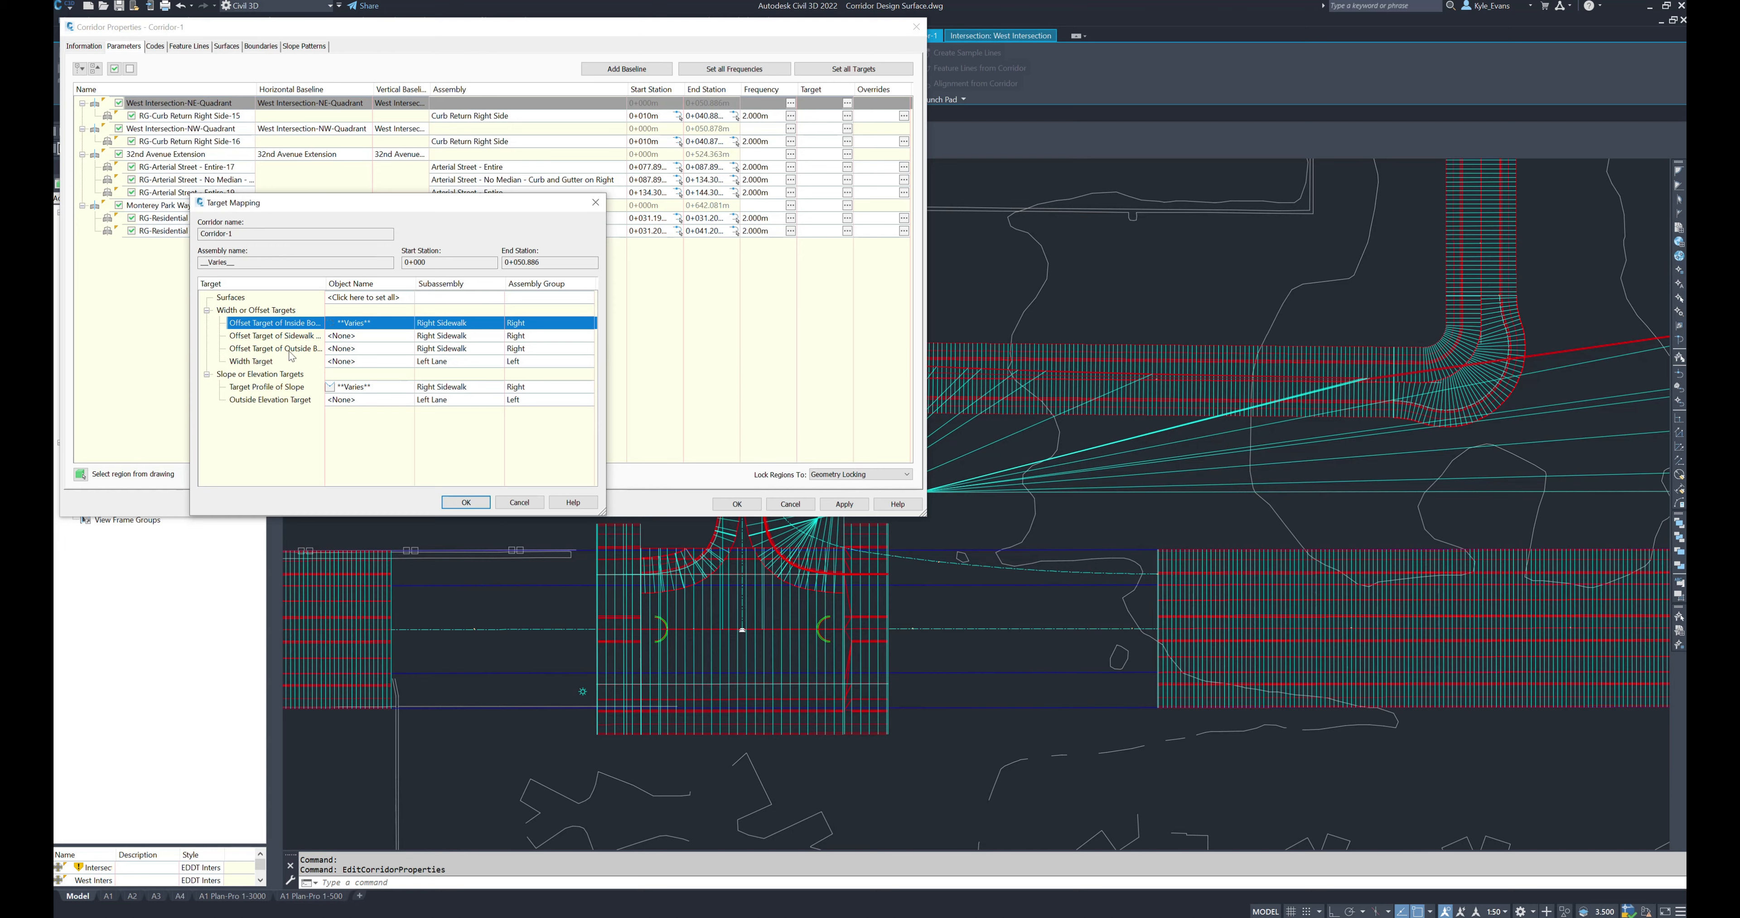
{"action": "left_click", "coordinate": [448, 361]}
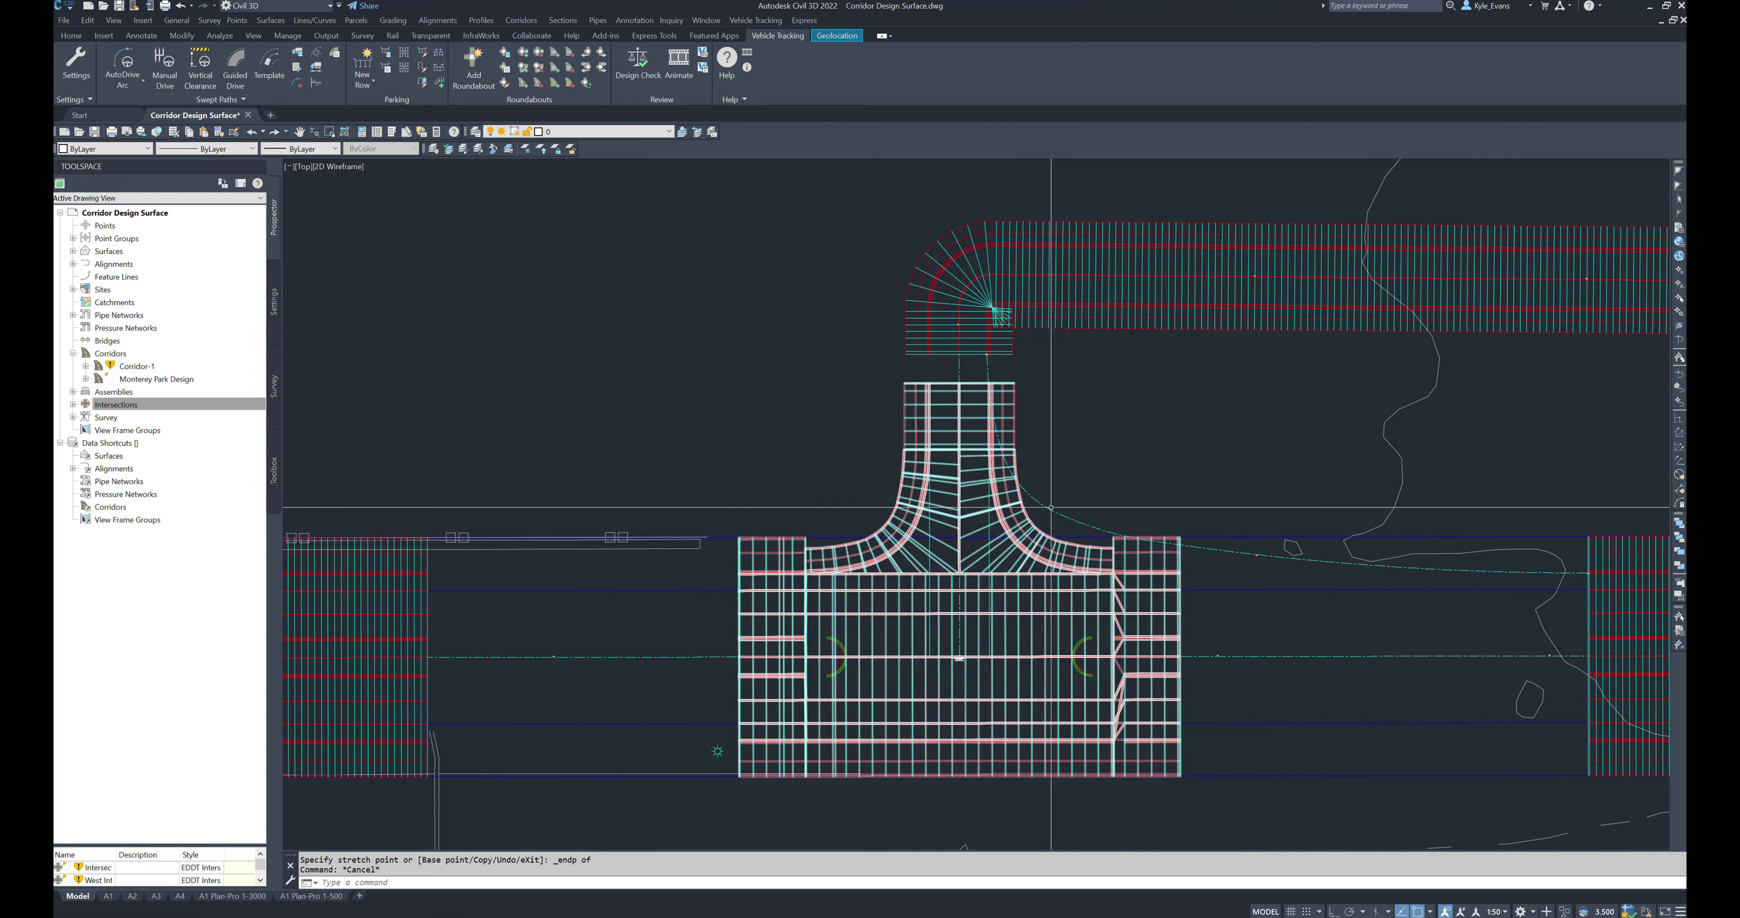
Step: Examine the northwest curb return alignment and the 32nd Avenue Extension left offset alignment at the west intersection
{"action": "middle_click_drag", "start_coordinate": [882, 509], "coordinate": [805, 435]}
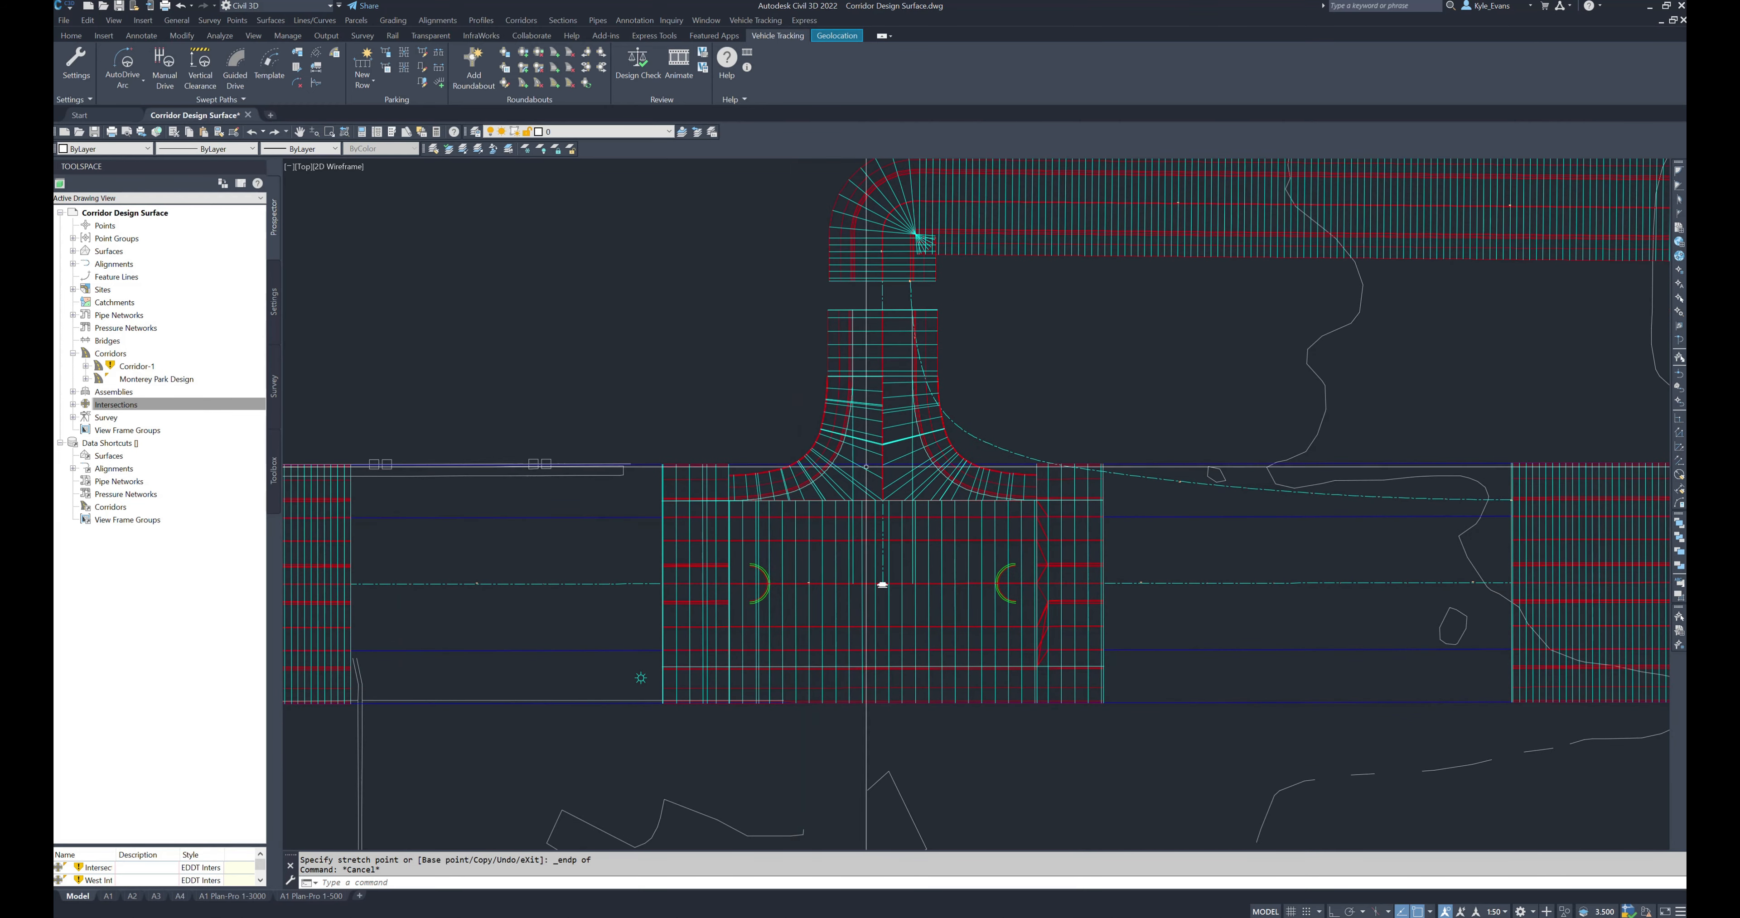
{"action": "scroll", "coordinate": [866, 466], "scroll_direction": "up", "scroll_amount": 4}
{"action": "left_click", "coordinate": [846, 324]}
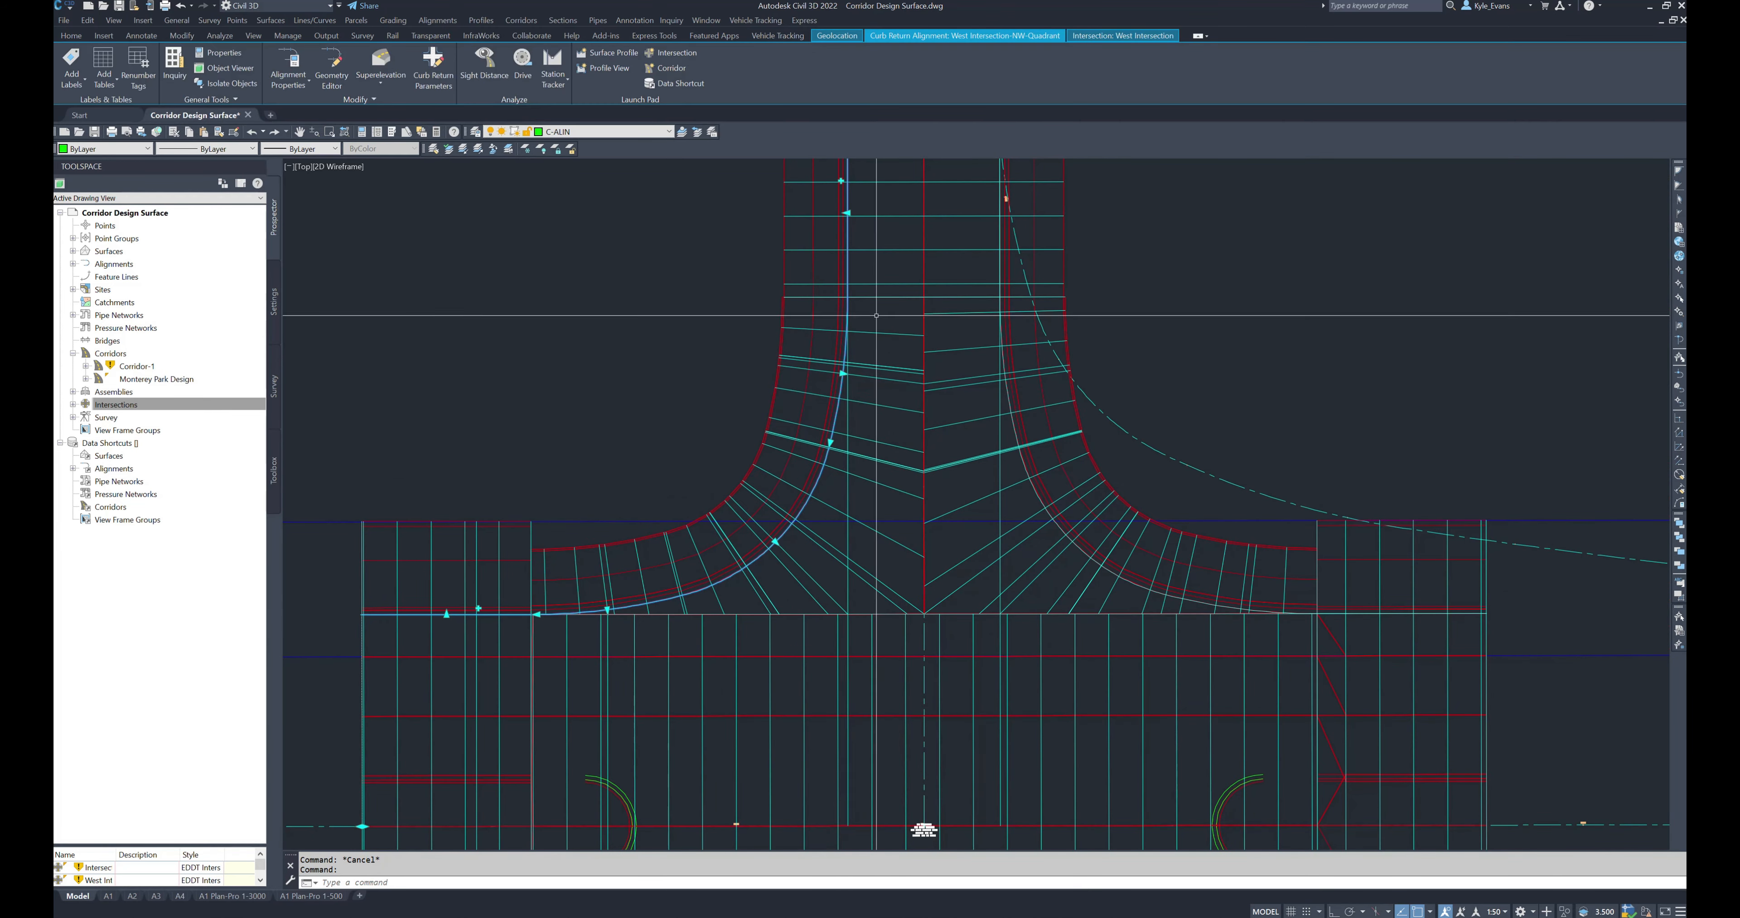
{"action": "scroll", "coordinate": [876, 316], "scroll_direction": "down", "scroll_amount": 5}
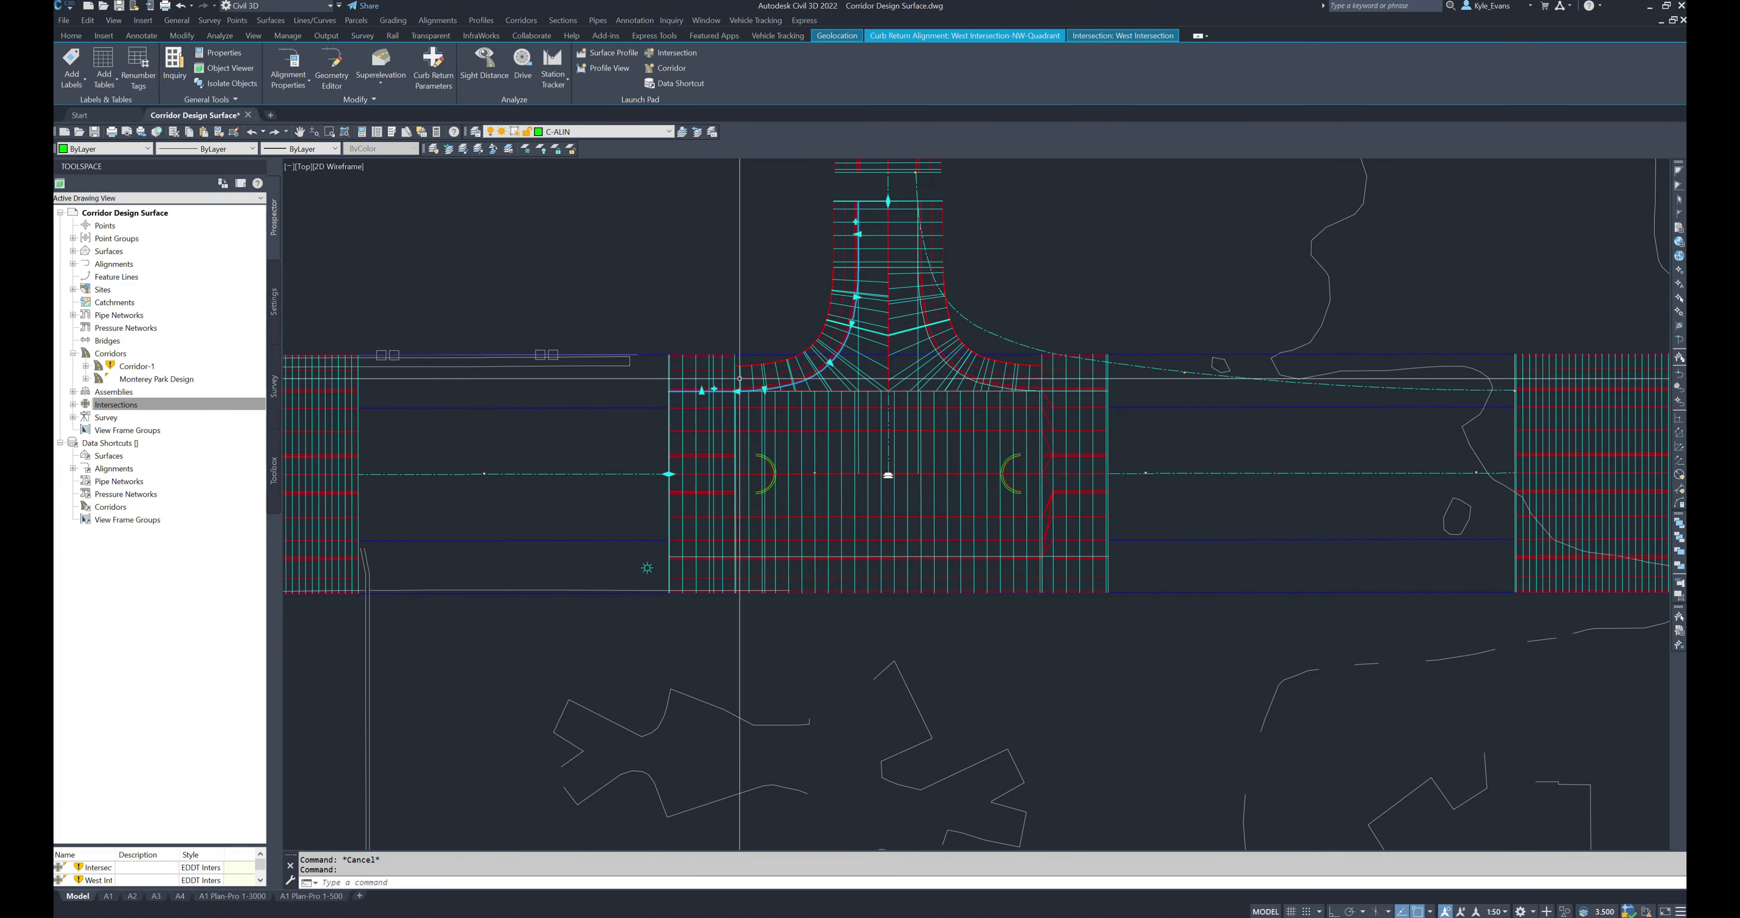
{"action": "scroll", "coordinate": [888, 477], "scroll_direction": "up", "scroll_amount": 4}
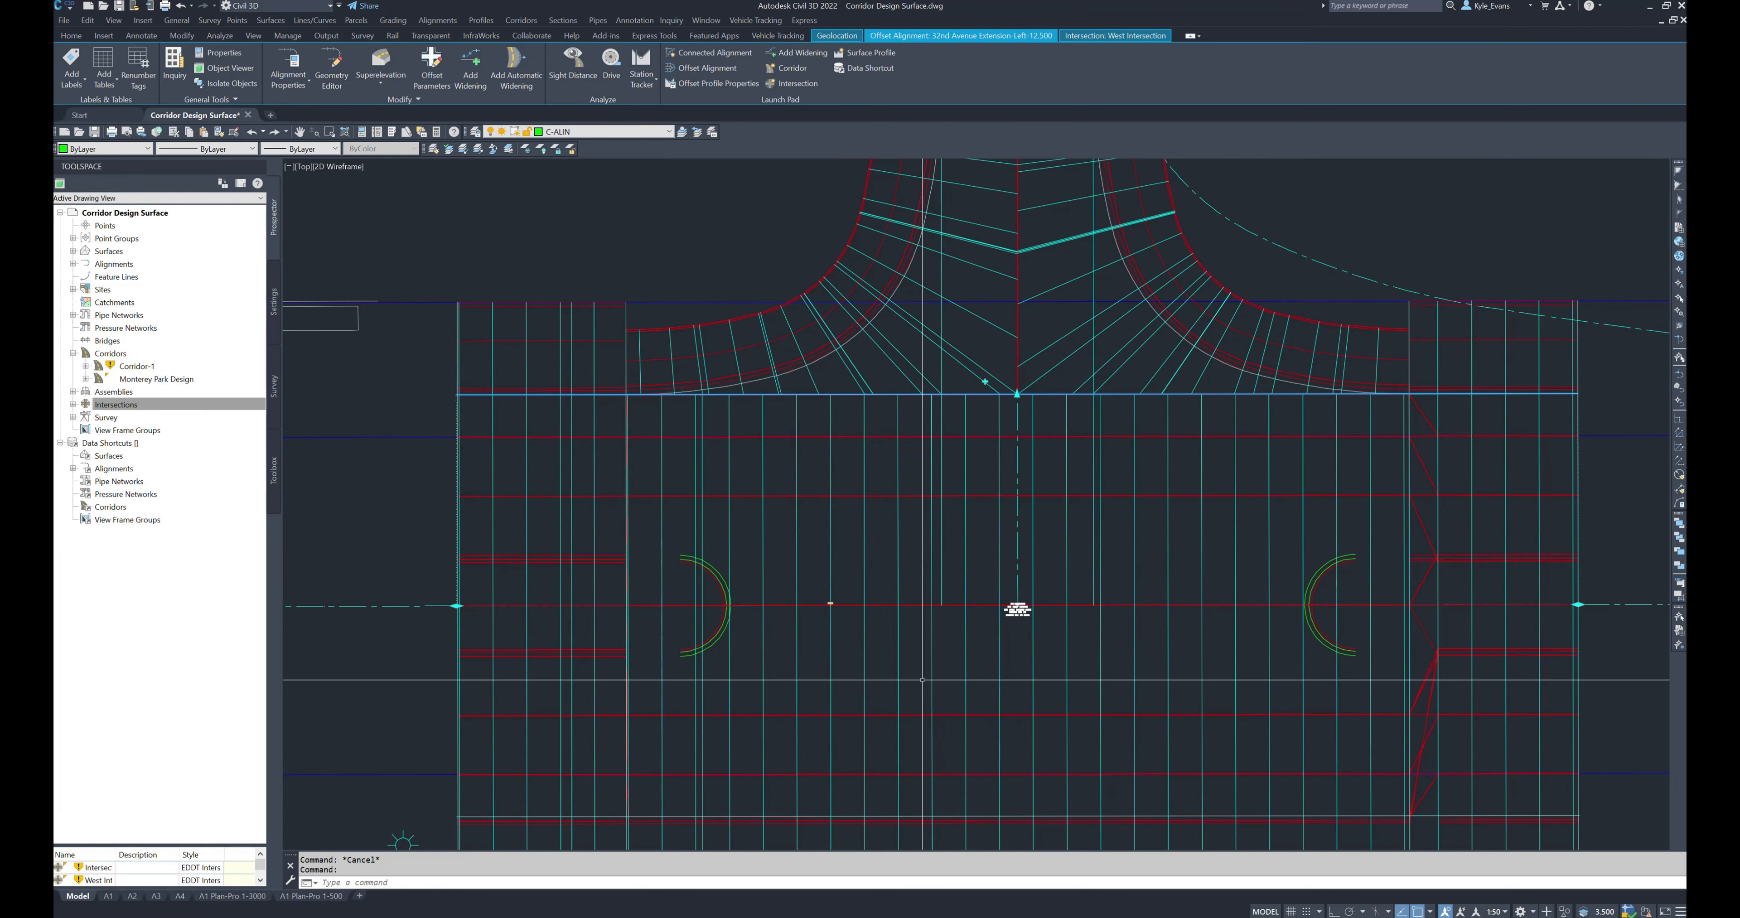
{"action": "scroll", "coordinate": [874, 486], "scroll_direction": "down", "scroll_amount": 3}
{"action": "scroll", "coordinate": [937, 390], "scroll_direction": "up", "scroll_amount": 2}
{"action": "key", "text": "Escape"}
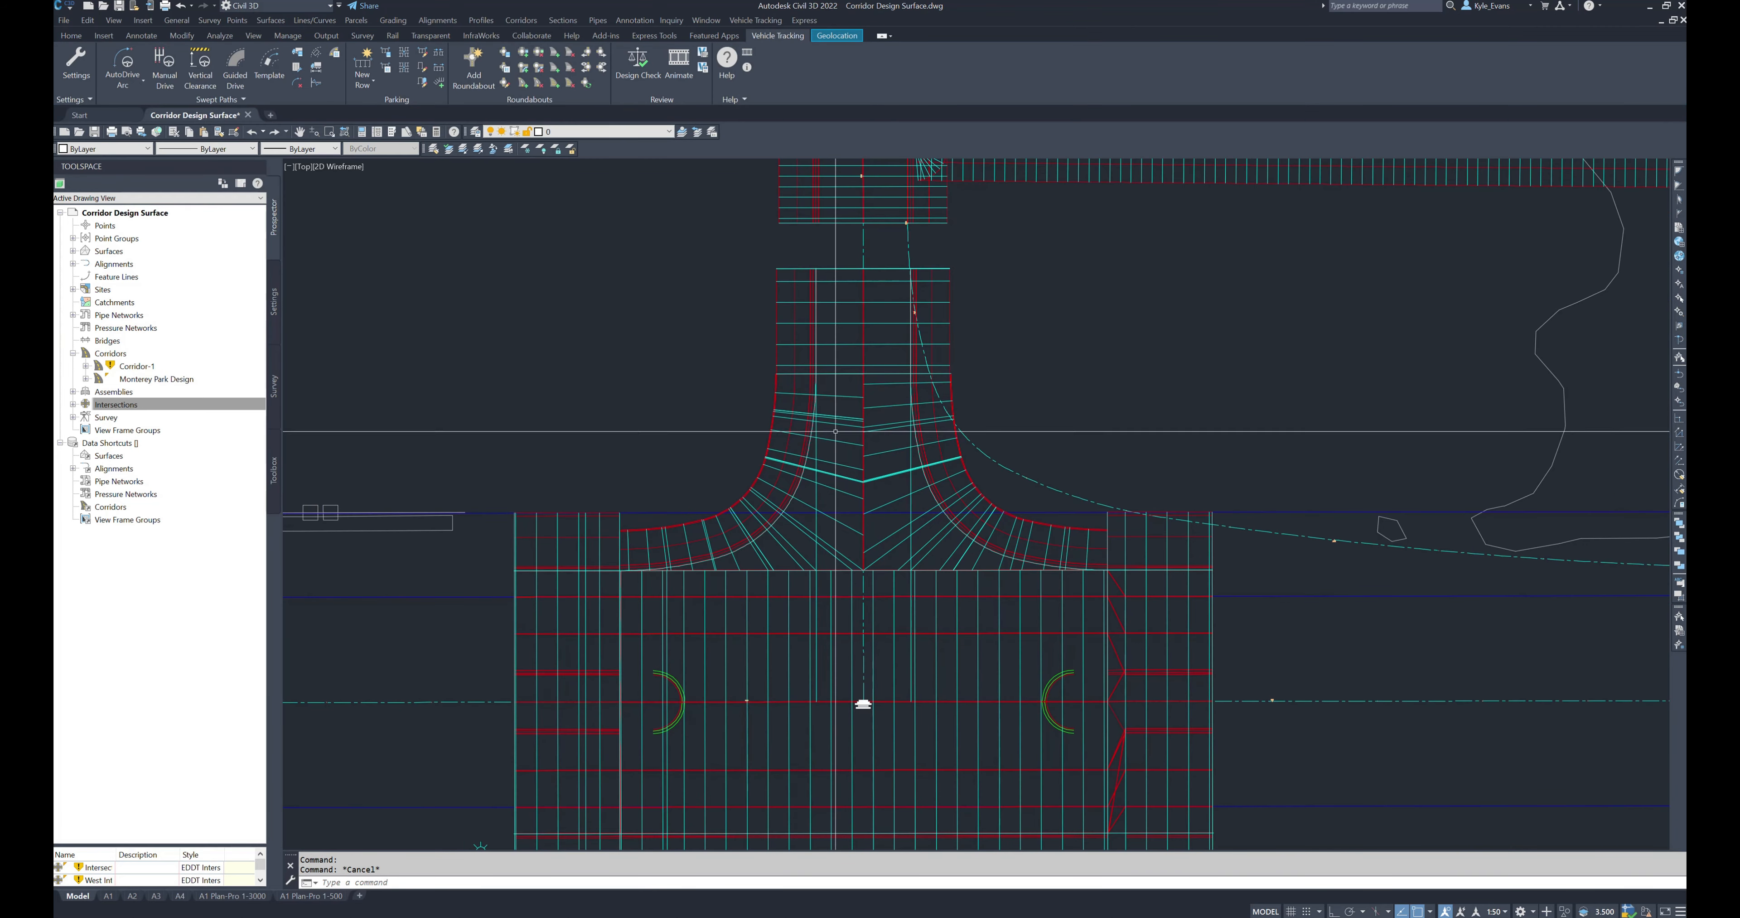
Step: Inspect the intersection corridor's extents and how far the 32nd Avenue Extension left offset alignment reaches along the road
{"action": "scroll", "coordinate": [844, 315], "scroll_direction": "down", "scroll_amount": 4}
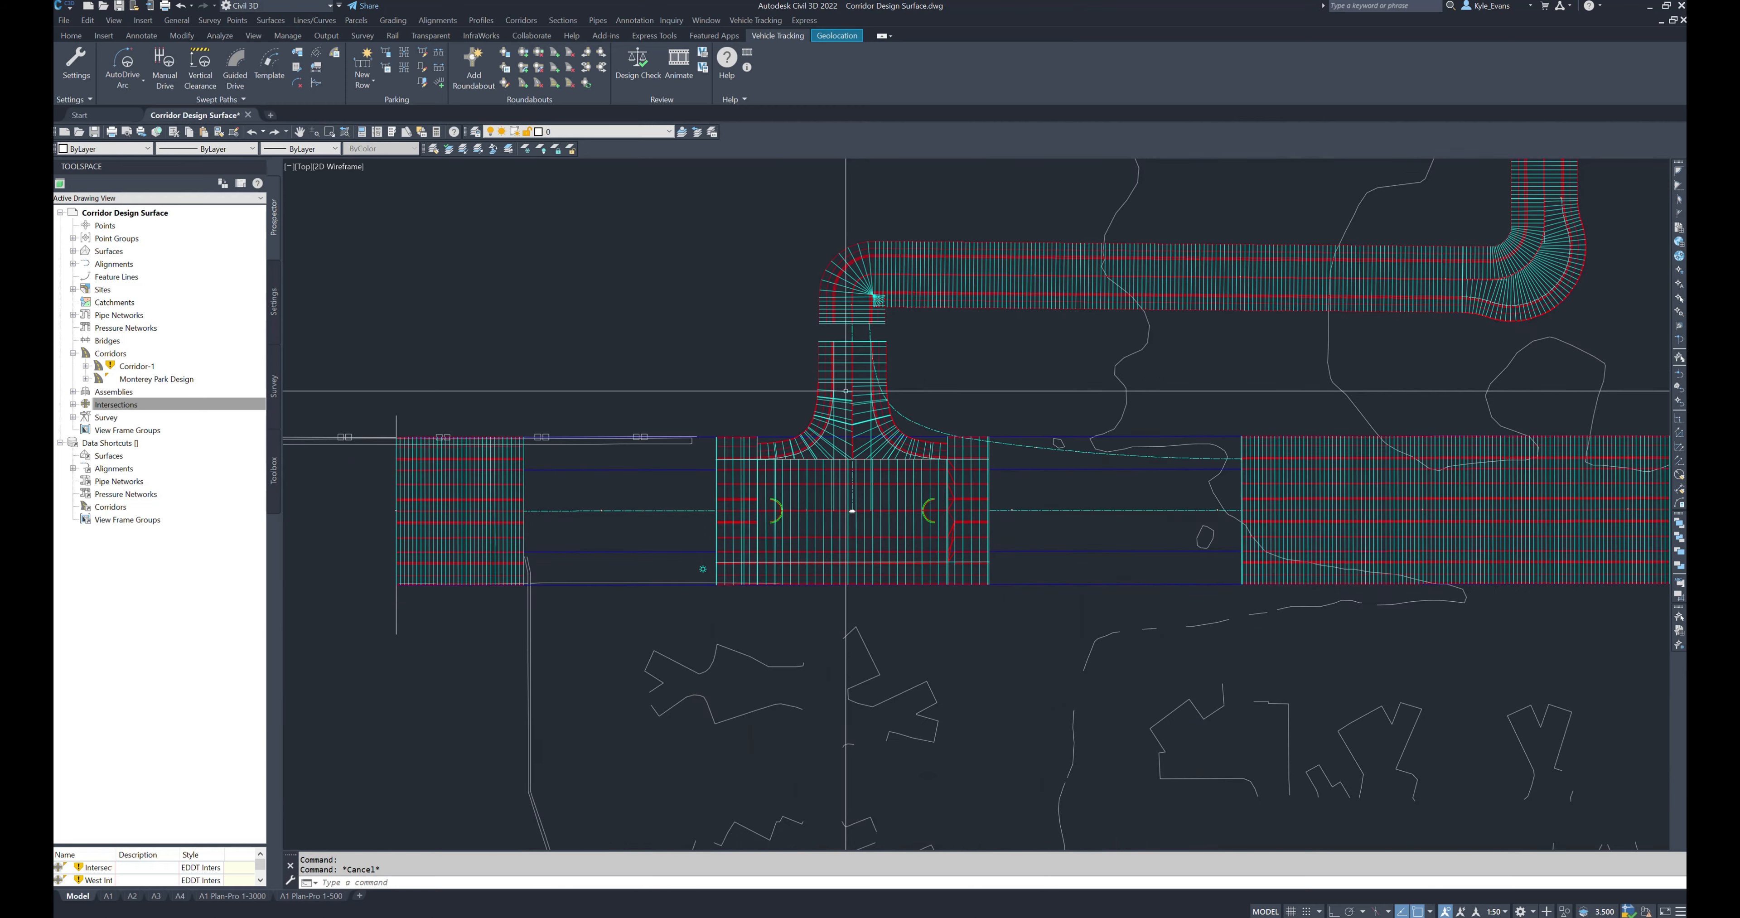
{"action": "scroll", "coordinate": [849, 405], "scroll_direction": "up", "scroll_amount": 4}
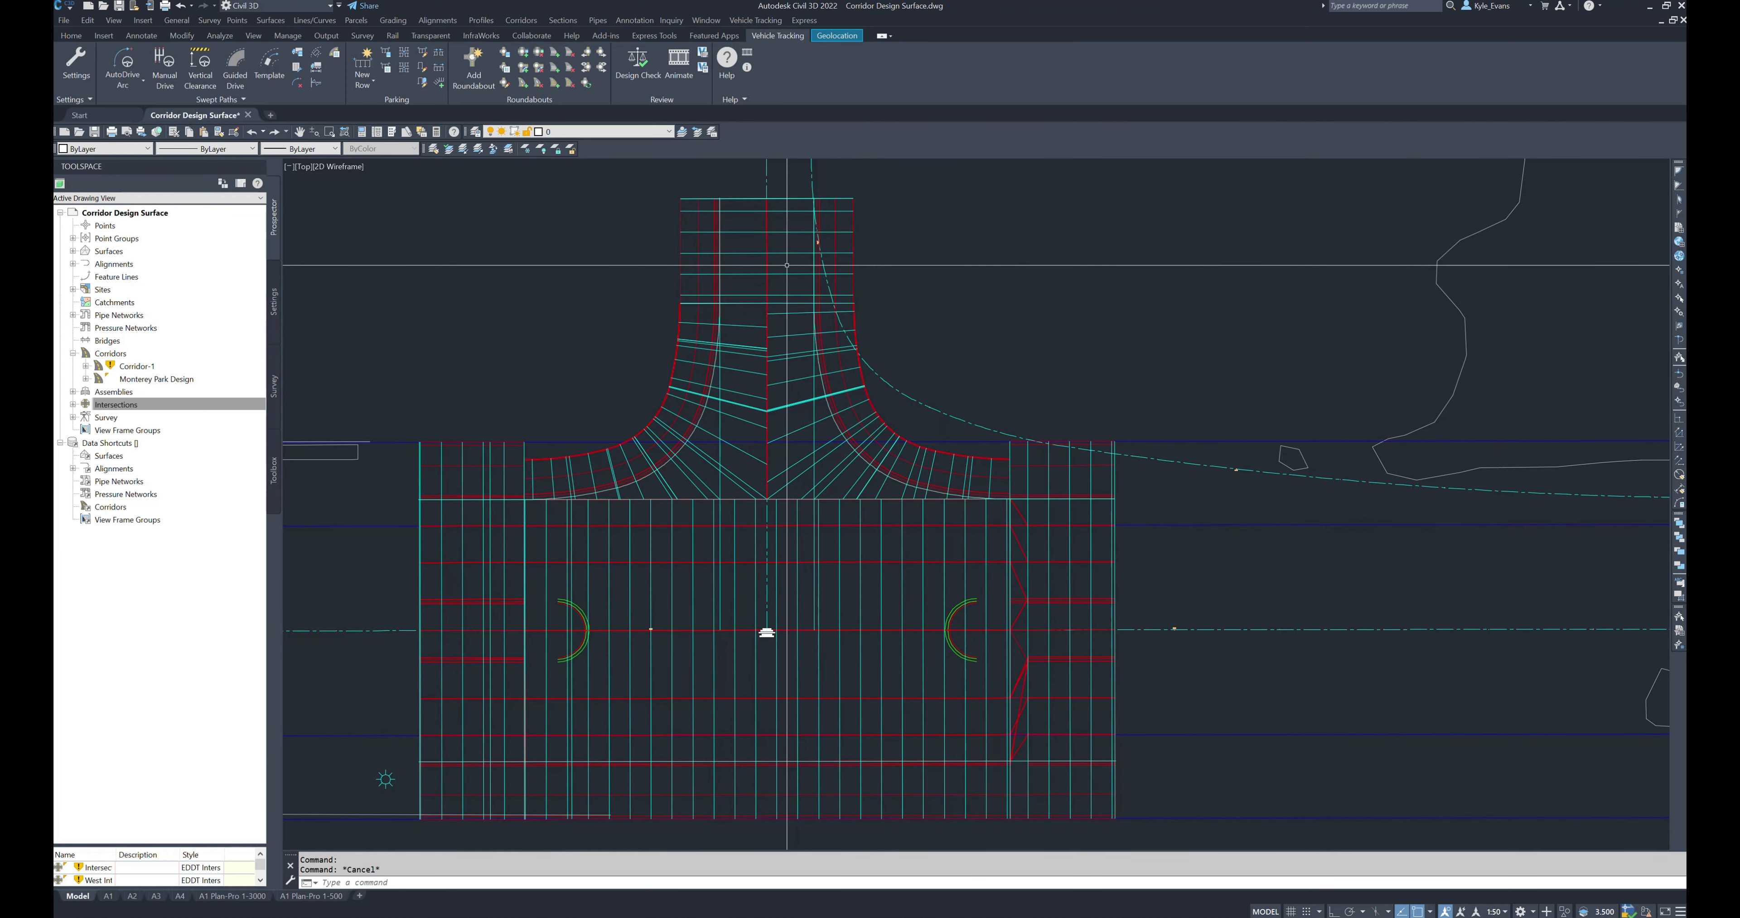
{"action": "left_click", "coordinate": [784, 254]}
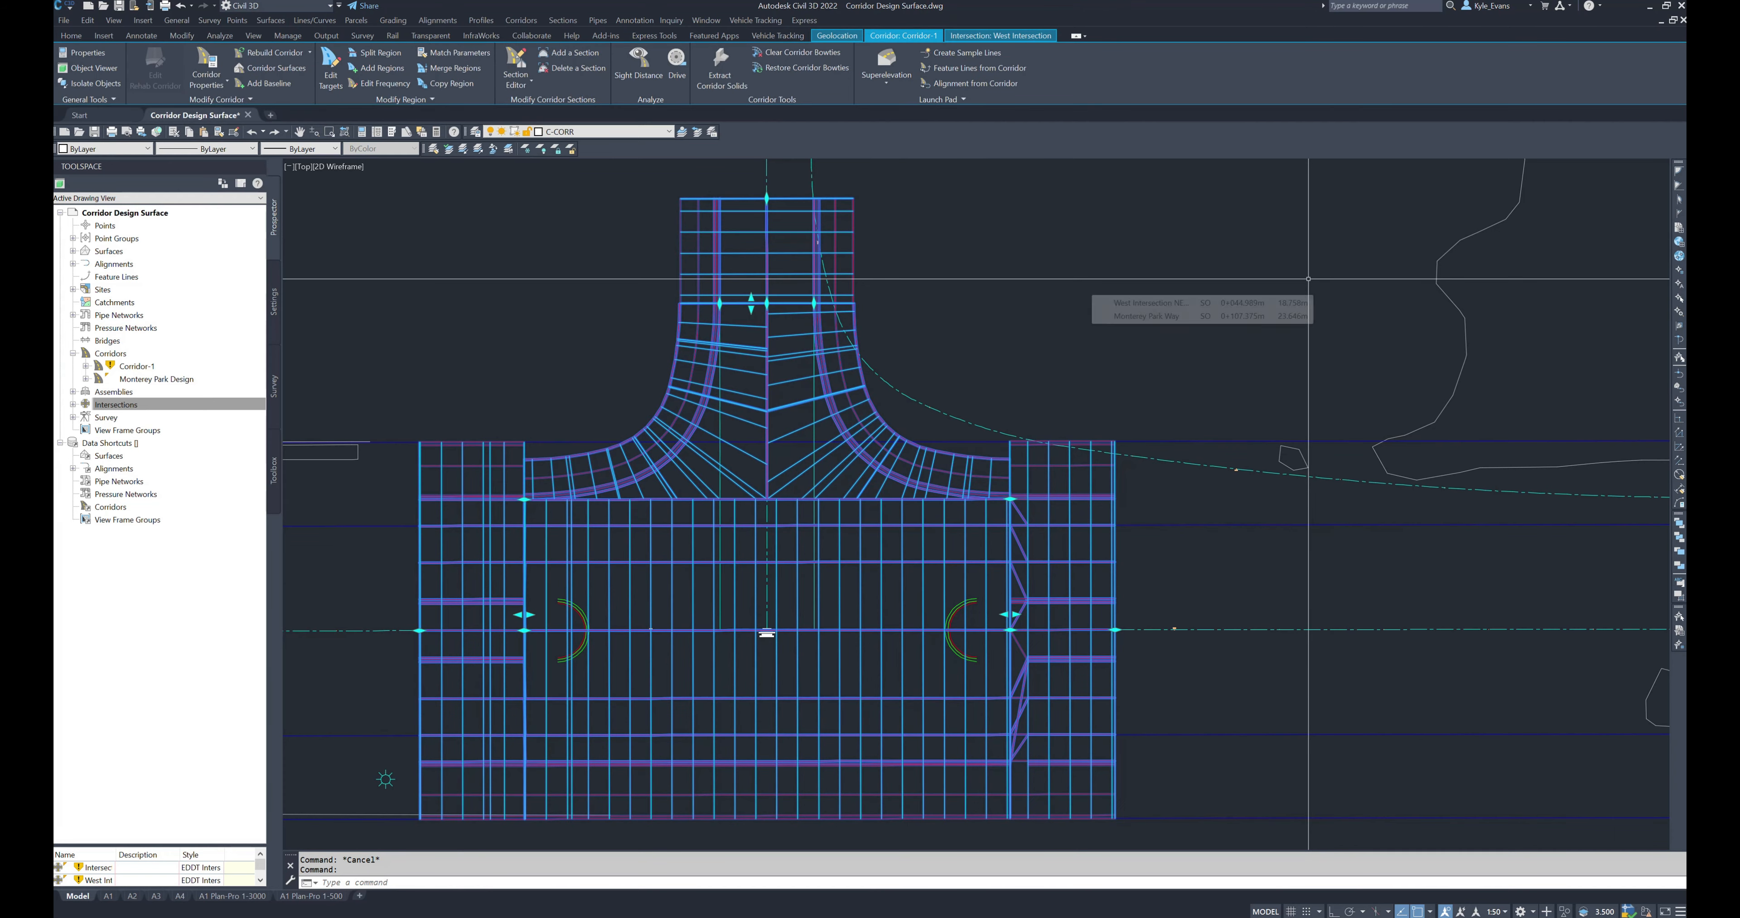
{"action": "key", "text": "Escape"}
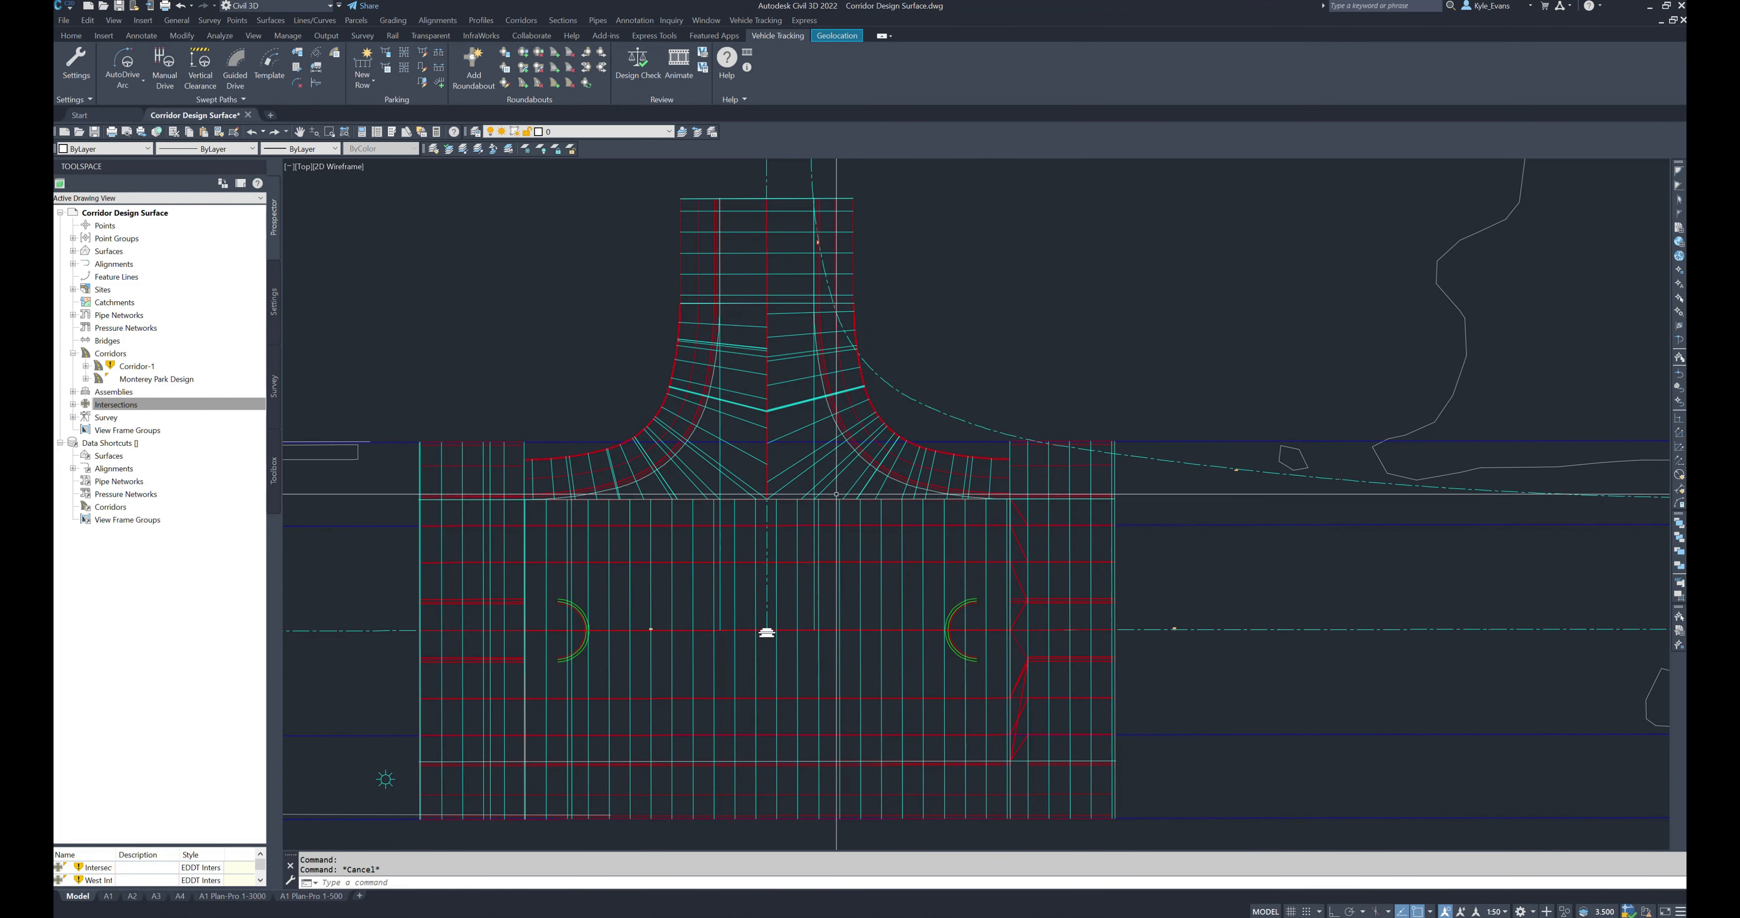
{"action": "left_click", "coordinate": [830, 499]}
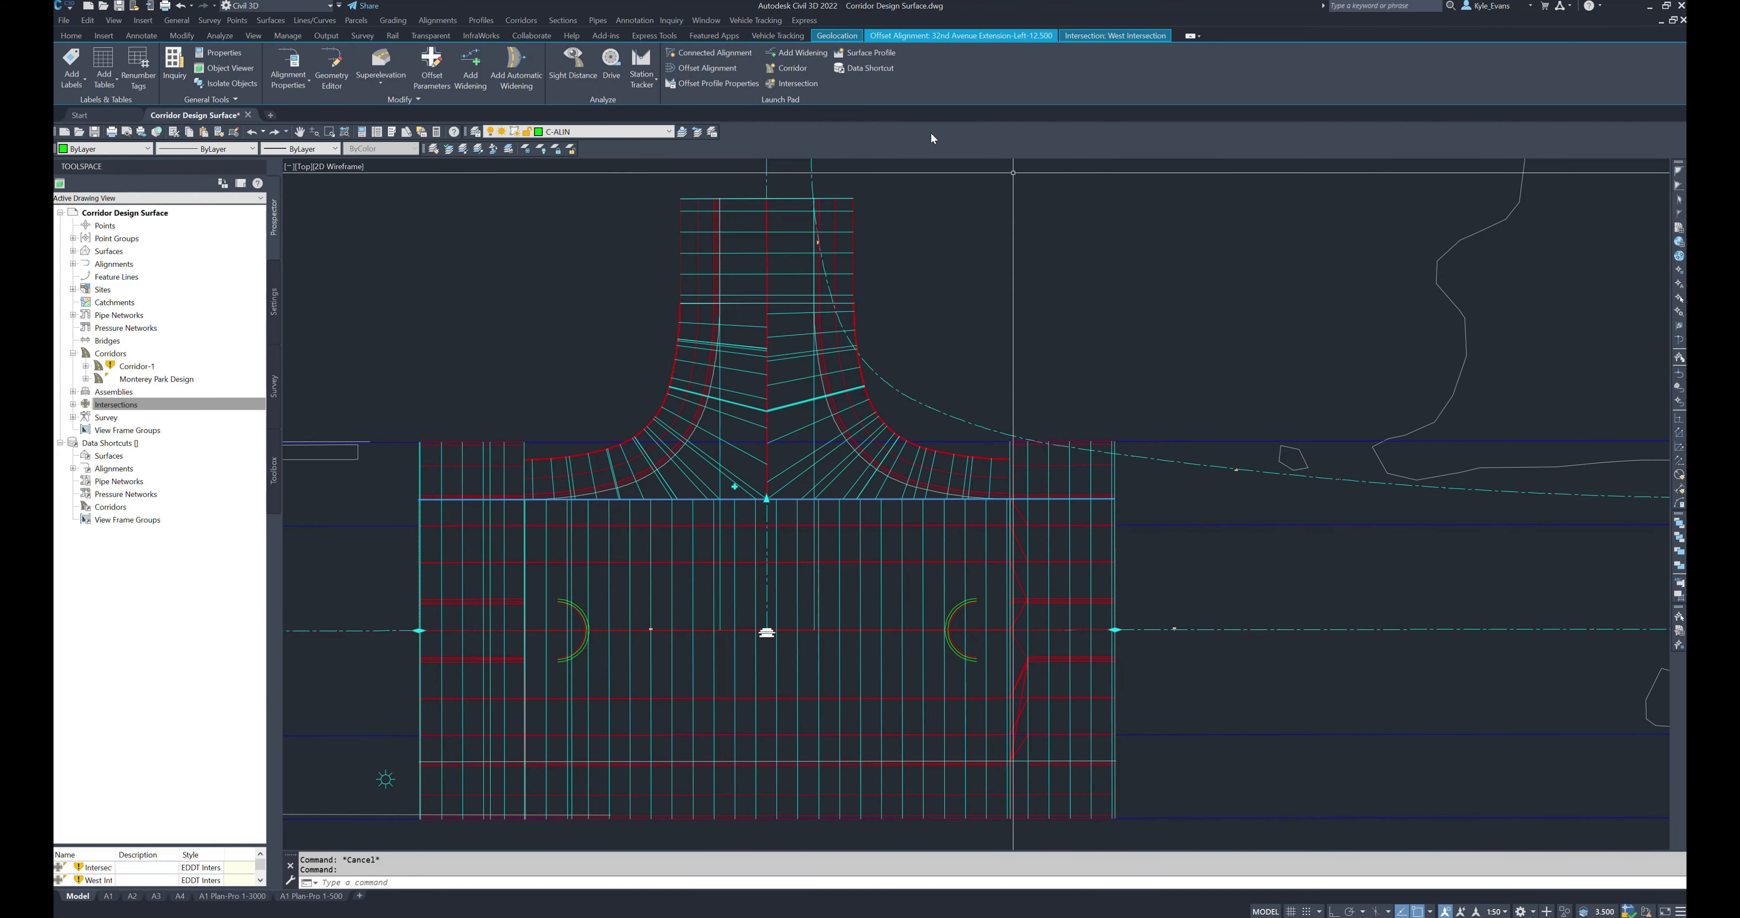
{"action": "mouse_move", "coordinate": [974, 641]}
{"action": "middle_mouse_down"}
{"action": "mouse_move", "coordinate": [858, 597]}
{"action": "mouse_move", "coordinate": [743, 585]}
{"action": "middle_mouse_up"}
{"action": "key", "text": "Escape"}
{"action": "middle_click_drag", "start_coordinate": [624, 503], "coordinate": [819, 583]}
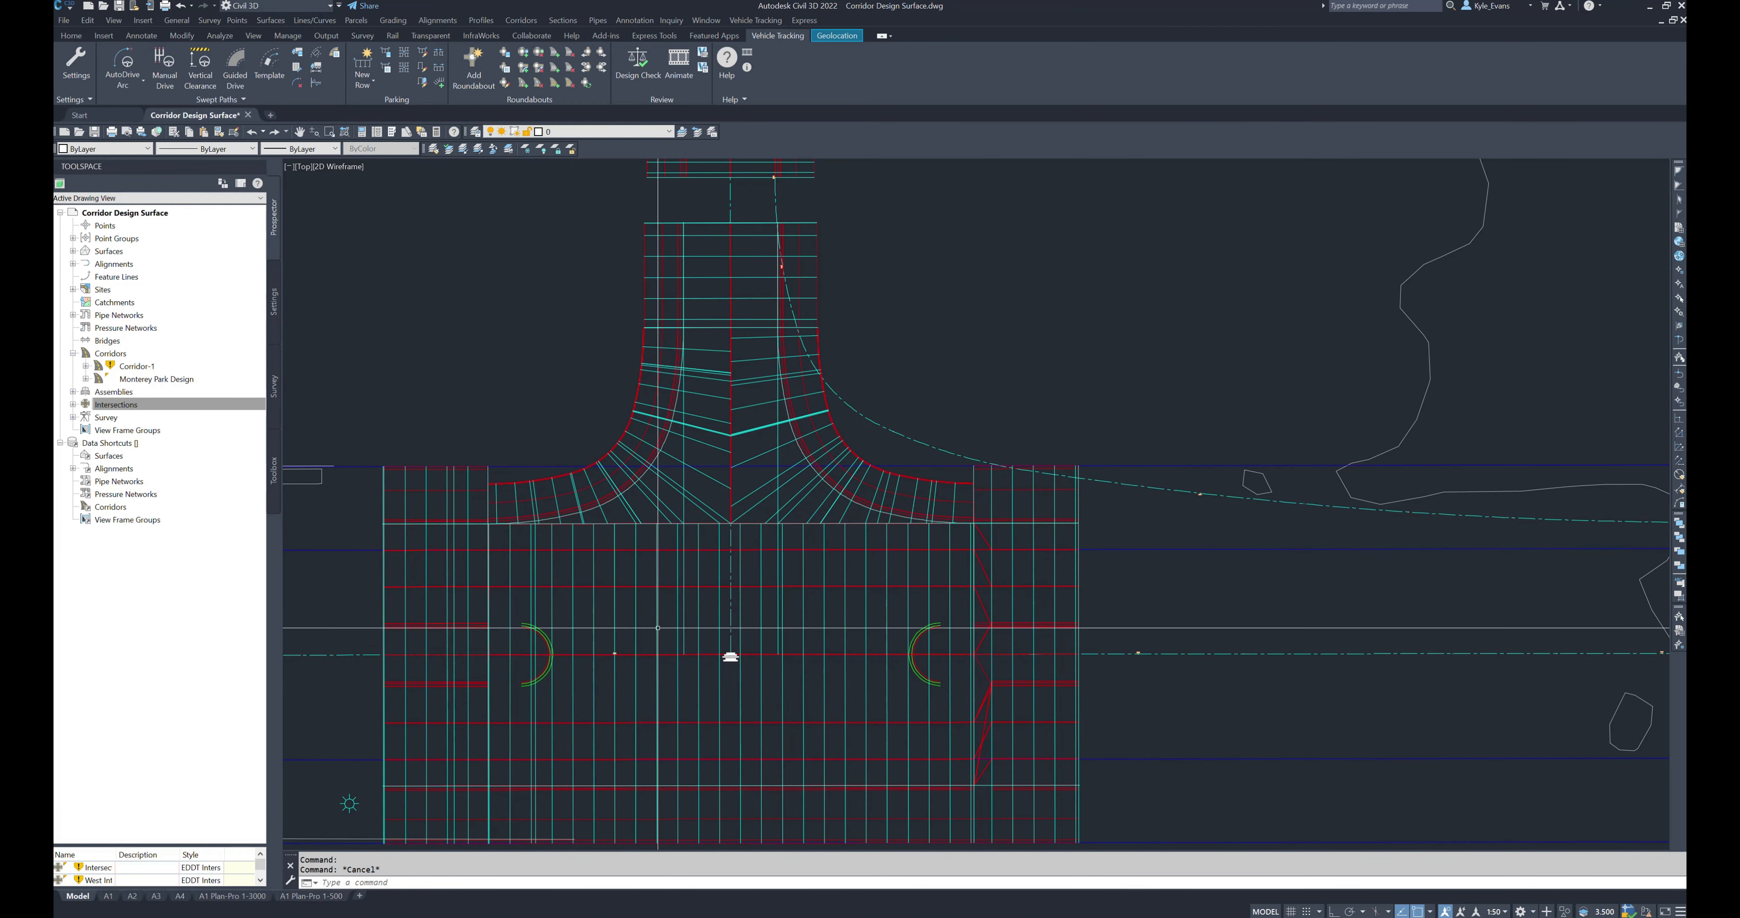
Step: Stretch the east end of the 32nd Avenue Extension left offset alignment to the endpoint at the start of the eastern corridor section
{"action": "left_click", "coordinate": [675, 524]}
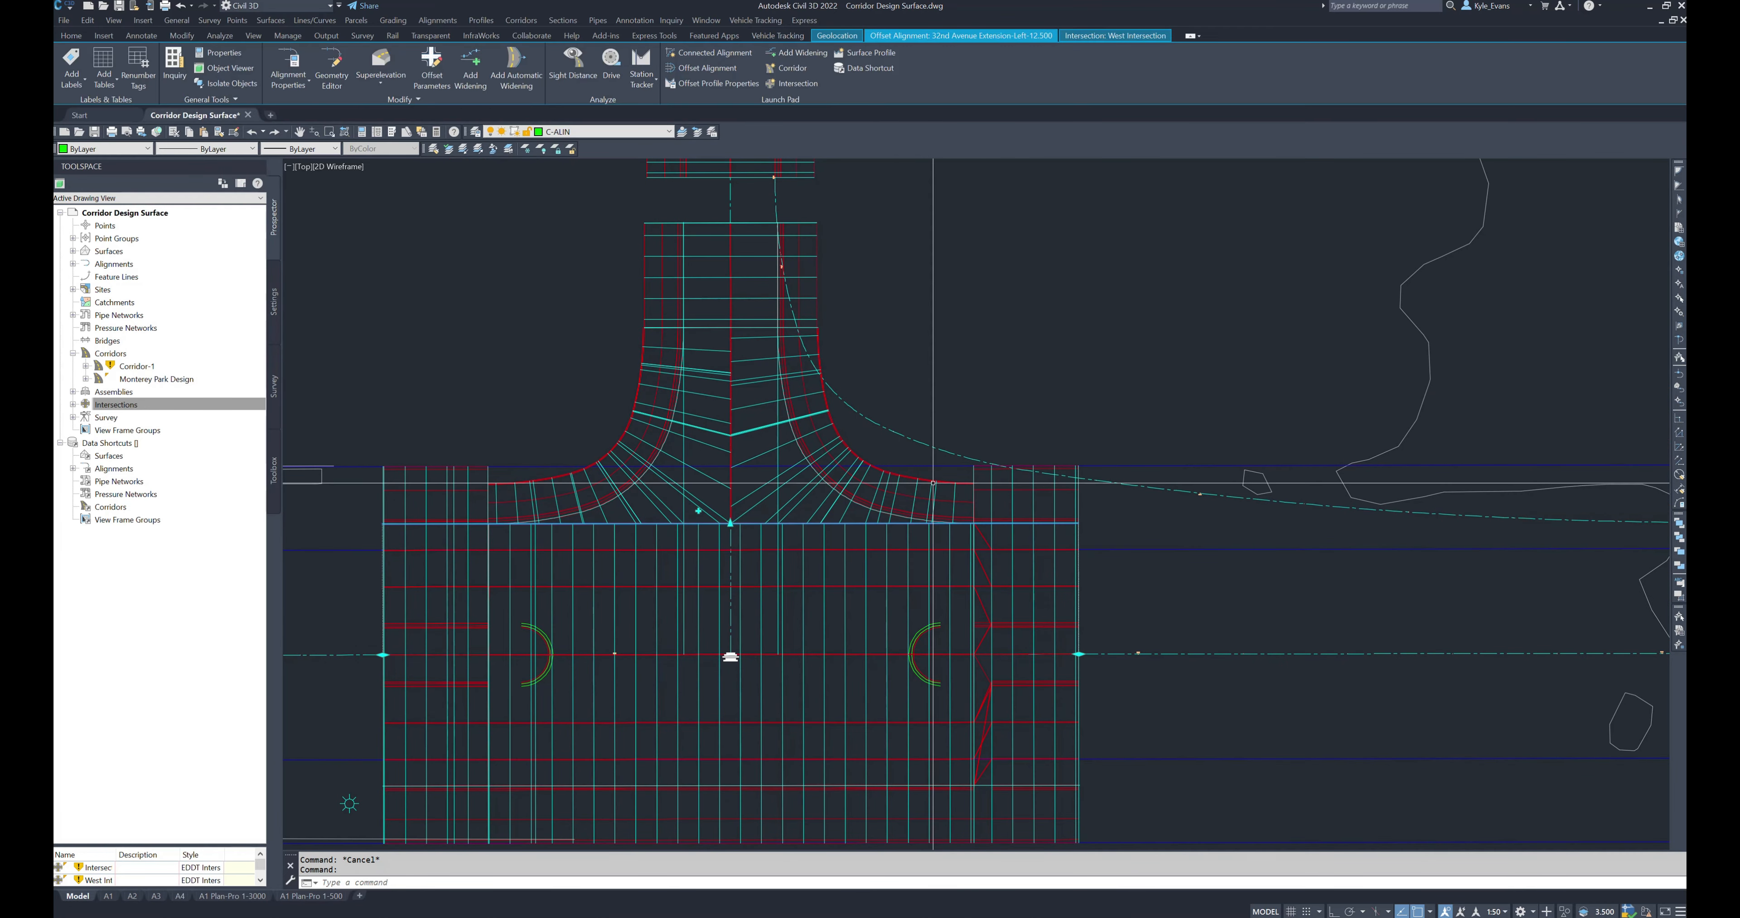
{"action": "scroll", "coordinate": [650, 456], "scroll_direction": "down", "scroll_amount": 4}
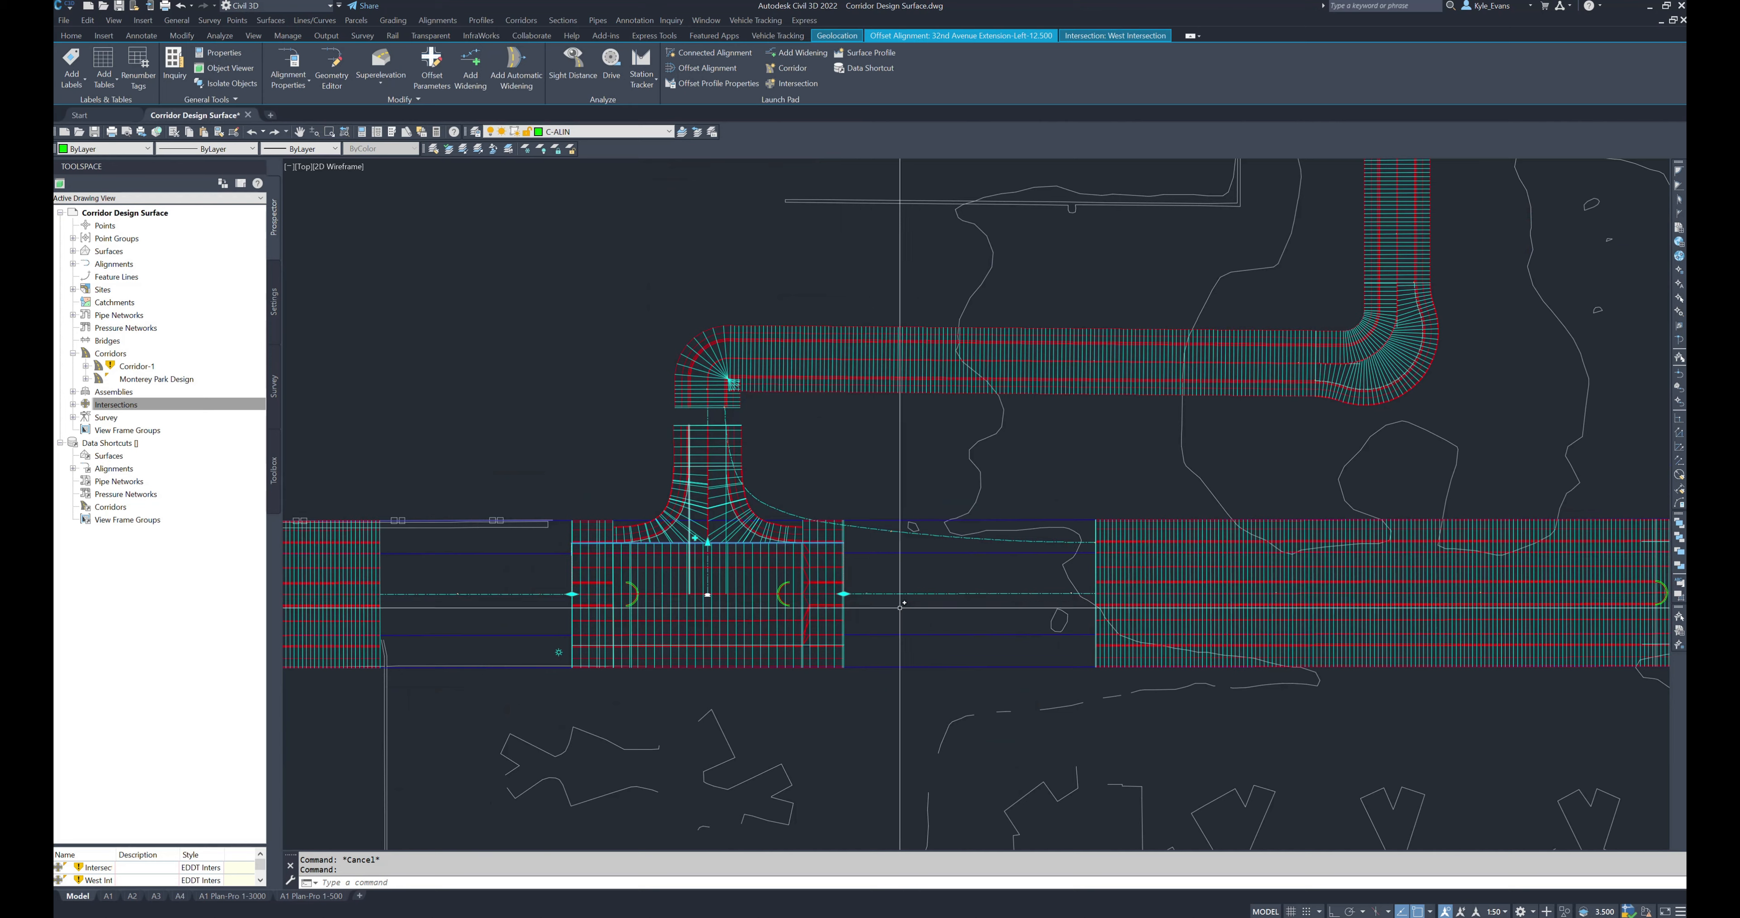
{"action": "left_click", "coordinate": [842, 594]}
{"action": "right_click", "coordinate": [1014, 570], "text": "shift"}
{"action": "left_click", "coordinate": [1047, 646]}
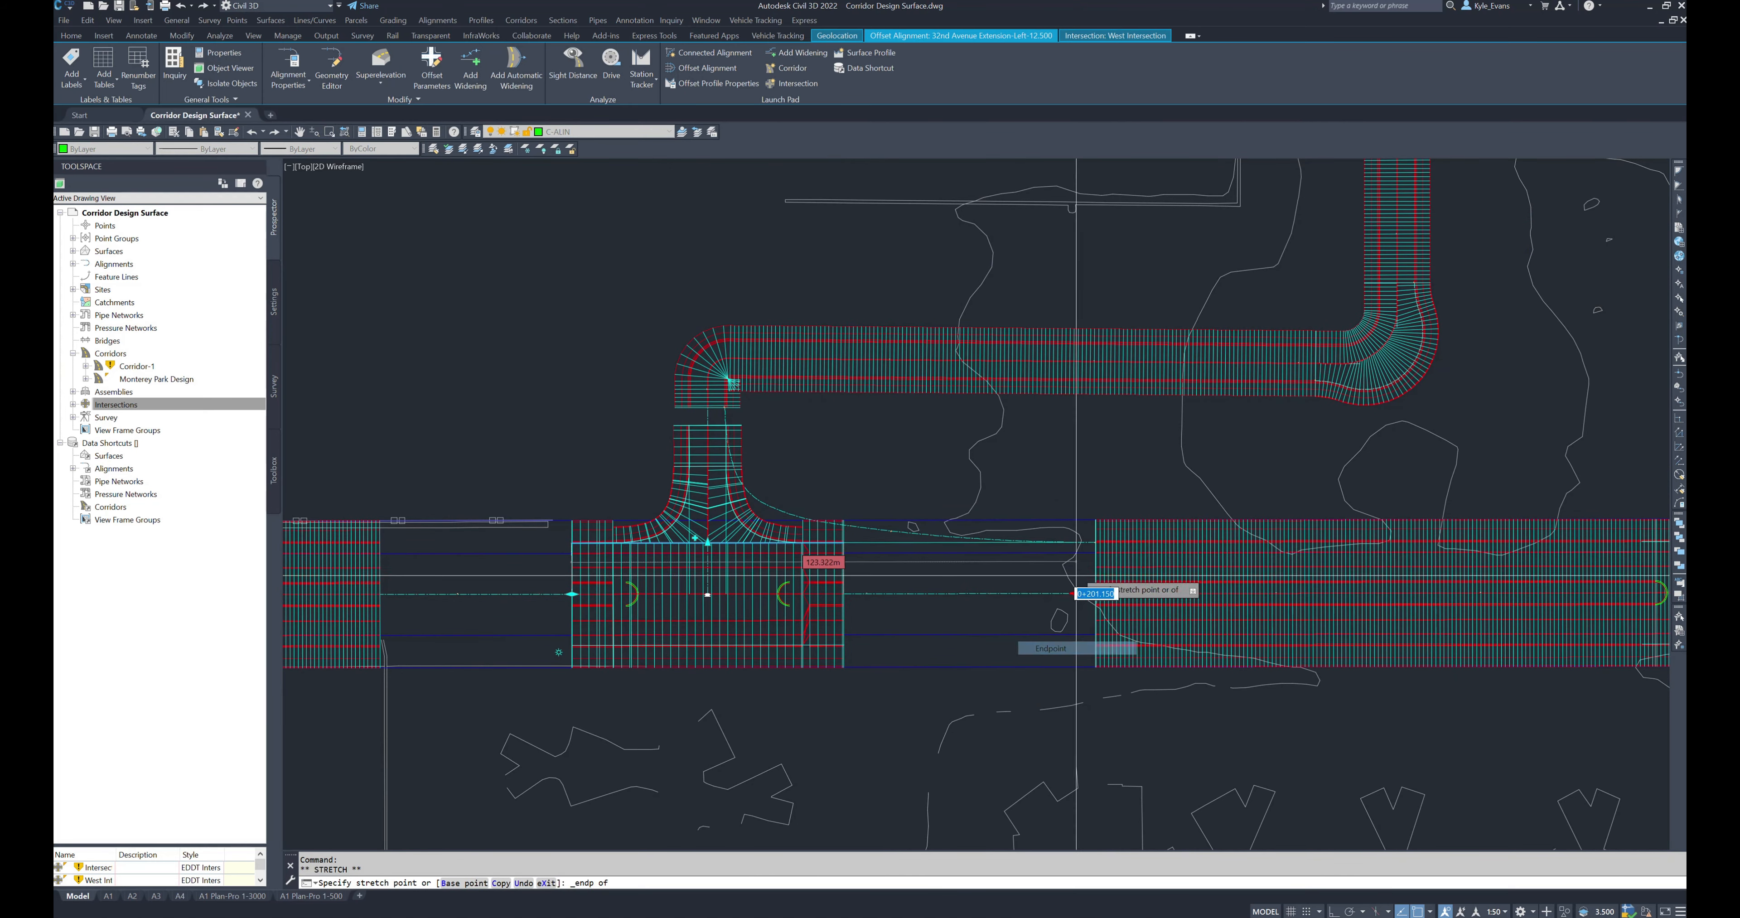
{"action": "scroll", "coordinate": [1084, 533], "scroll_direction": "up", "scroll_amount": 4}
{"action": "scroll", "coordinate": [1108, 540], "scroll_direction": "up", "scroll_amount": 5}
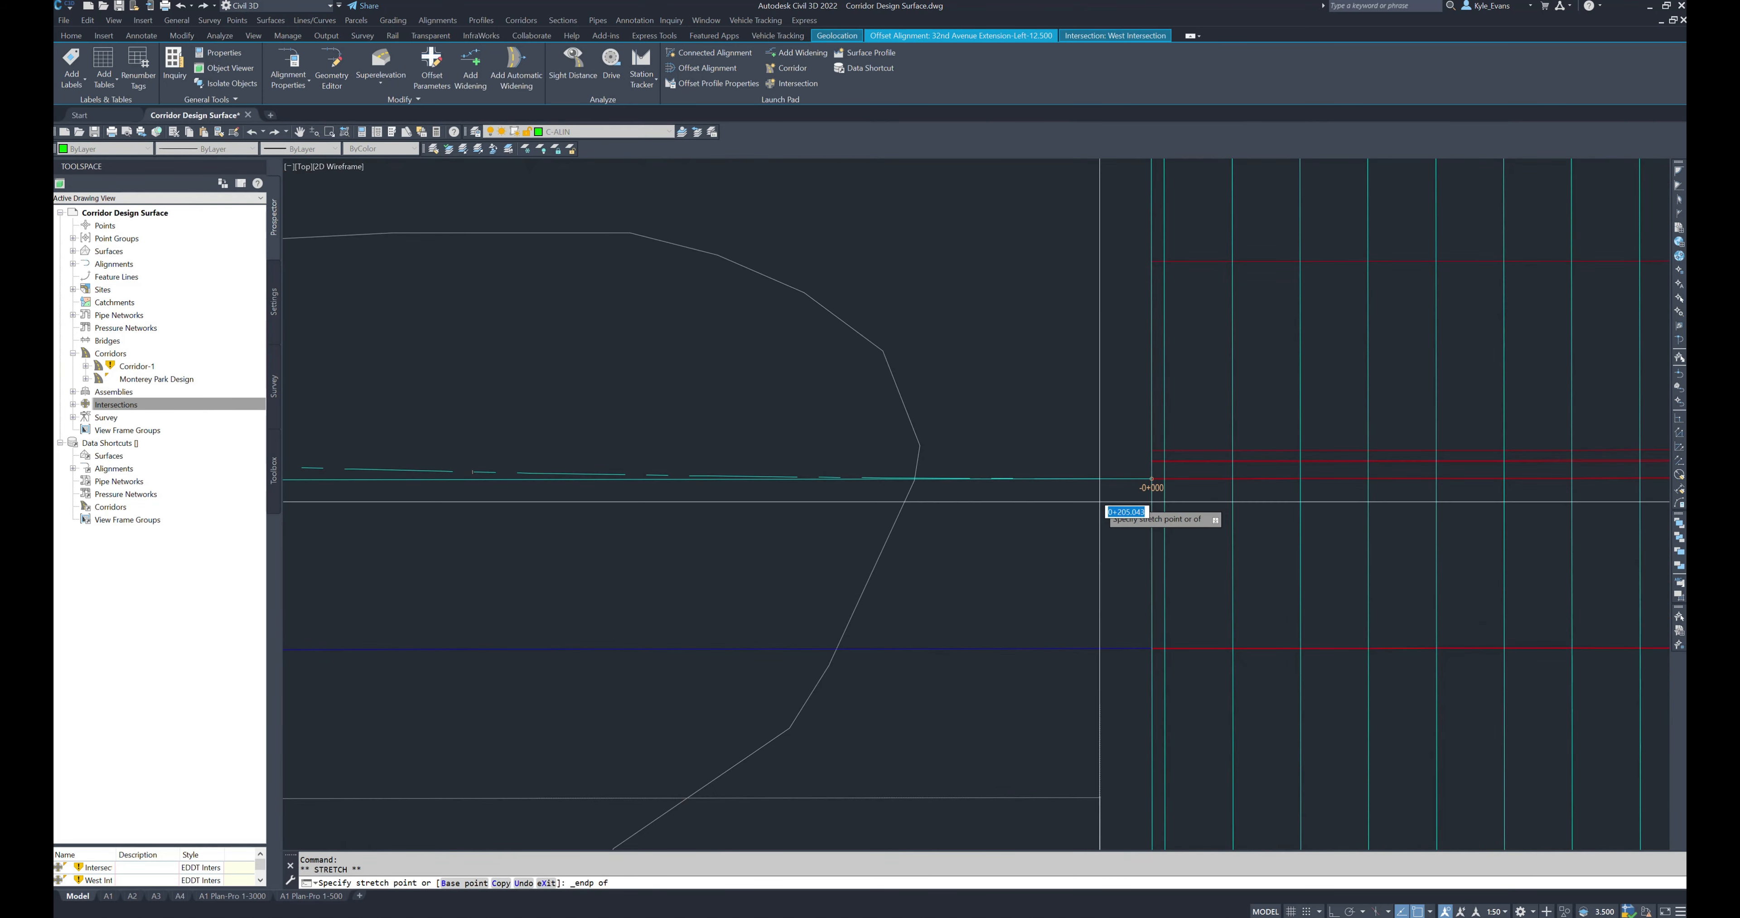
{"action": "left_click", "coordinate": [1152, 478]}
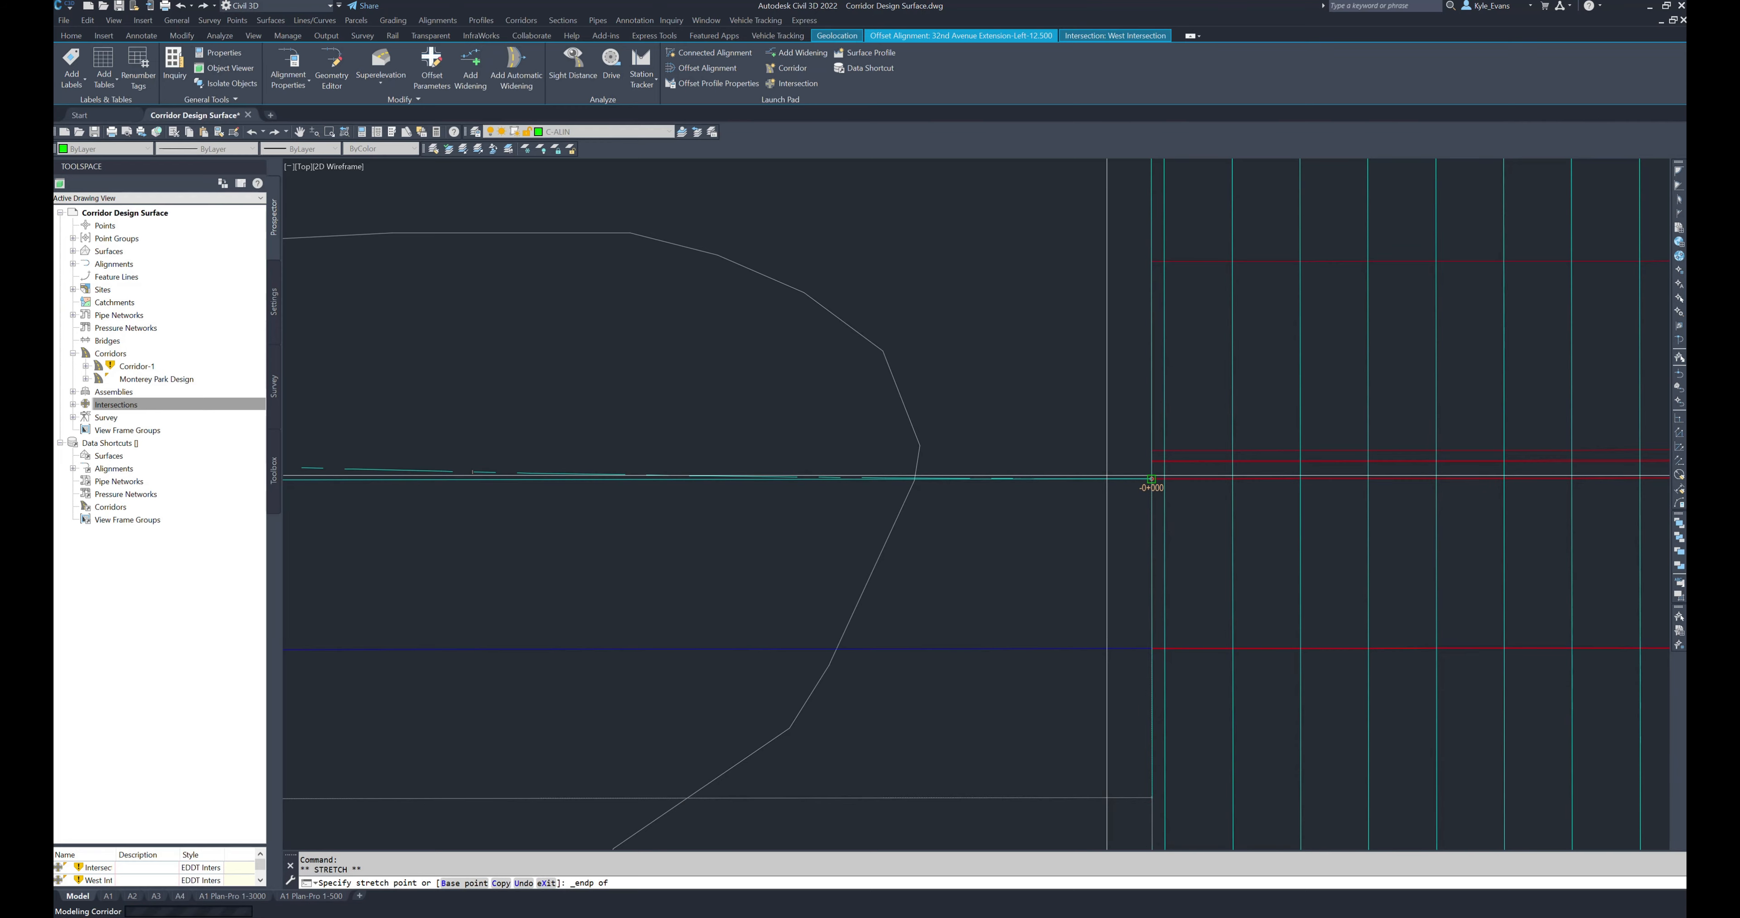
Step: Stretch the north end of the Monterey Park Way right offset alignment to the endpoint at the edge of the northern corridor section
{"action": "scroll", "coordinate": [1064, 654], "scroll_direction": "down", "scroll_amount": 8}
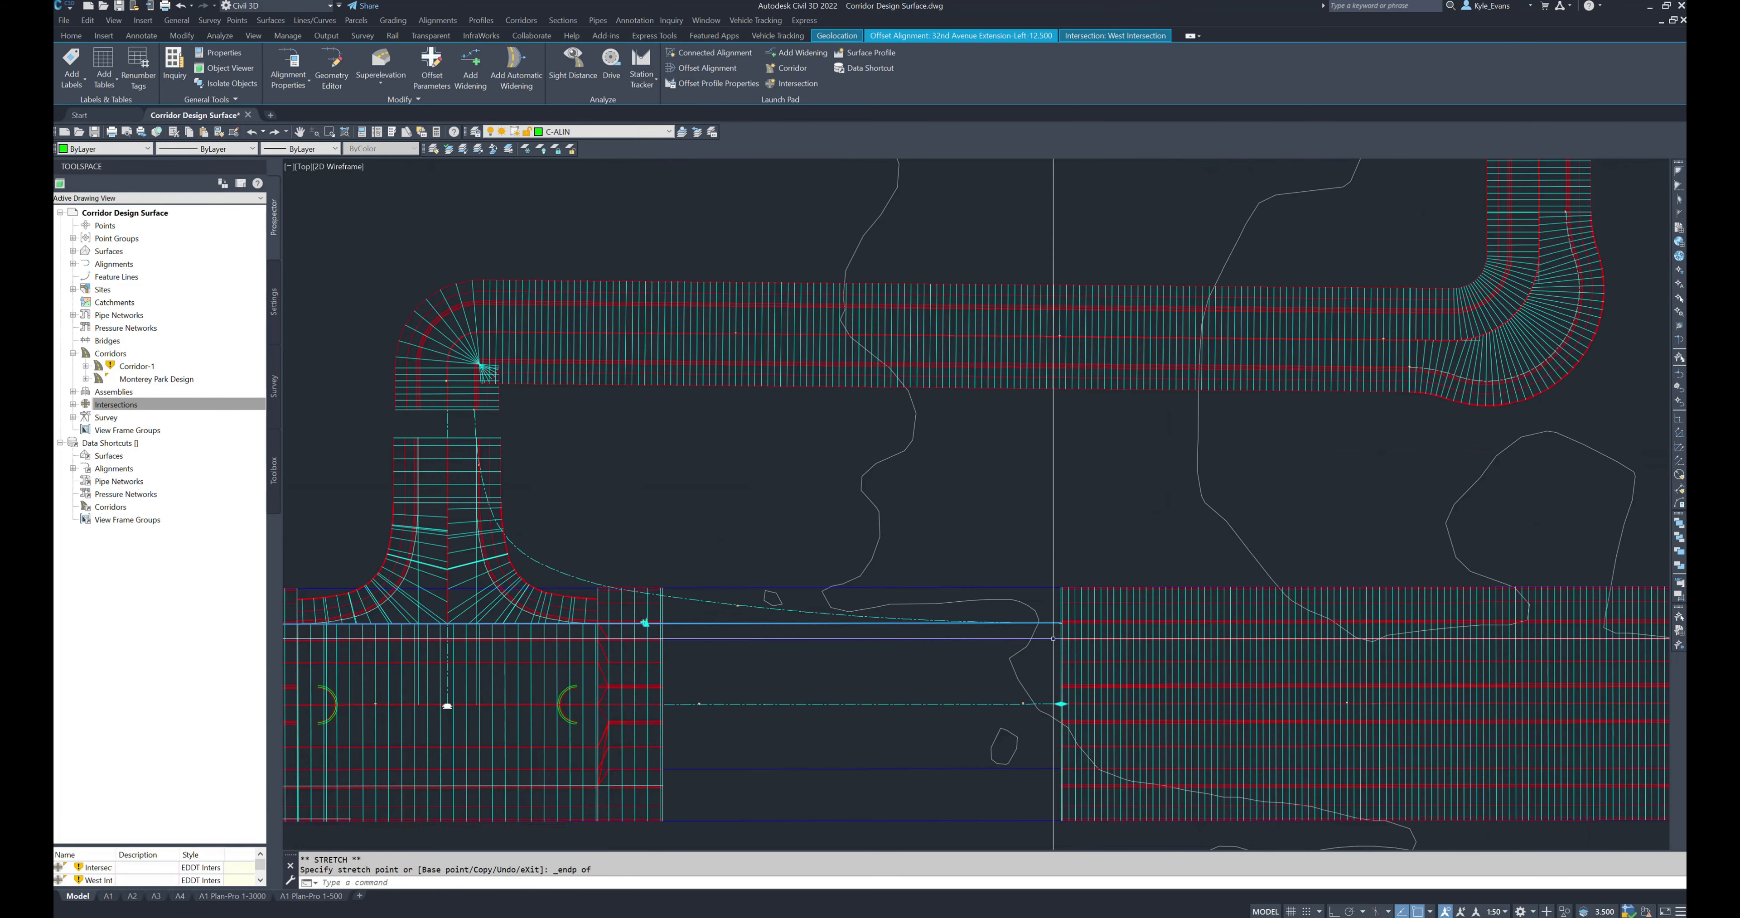
{"action": "key", "text": "Escape"}
{"action": "middle_click_drag", "start_coordinate": [932, 562], "coordinate": [1279, 448]}
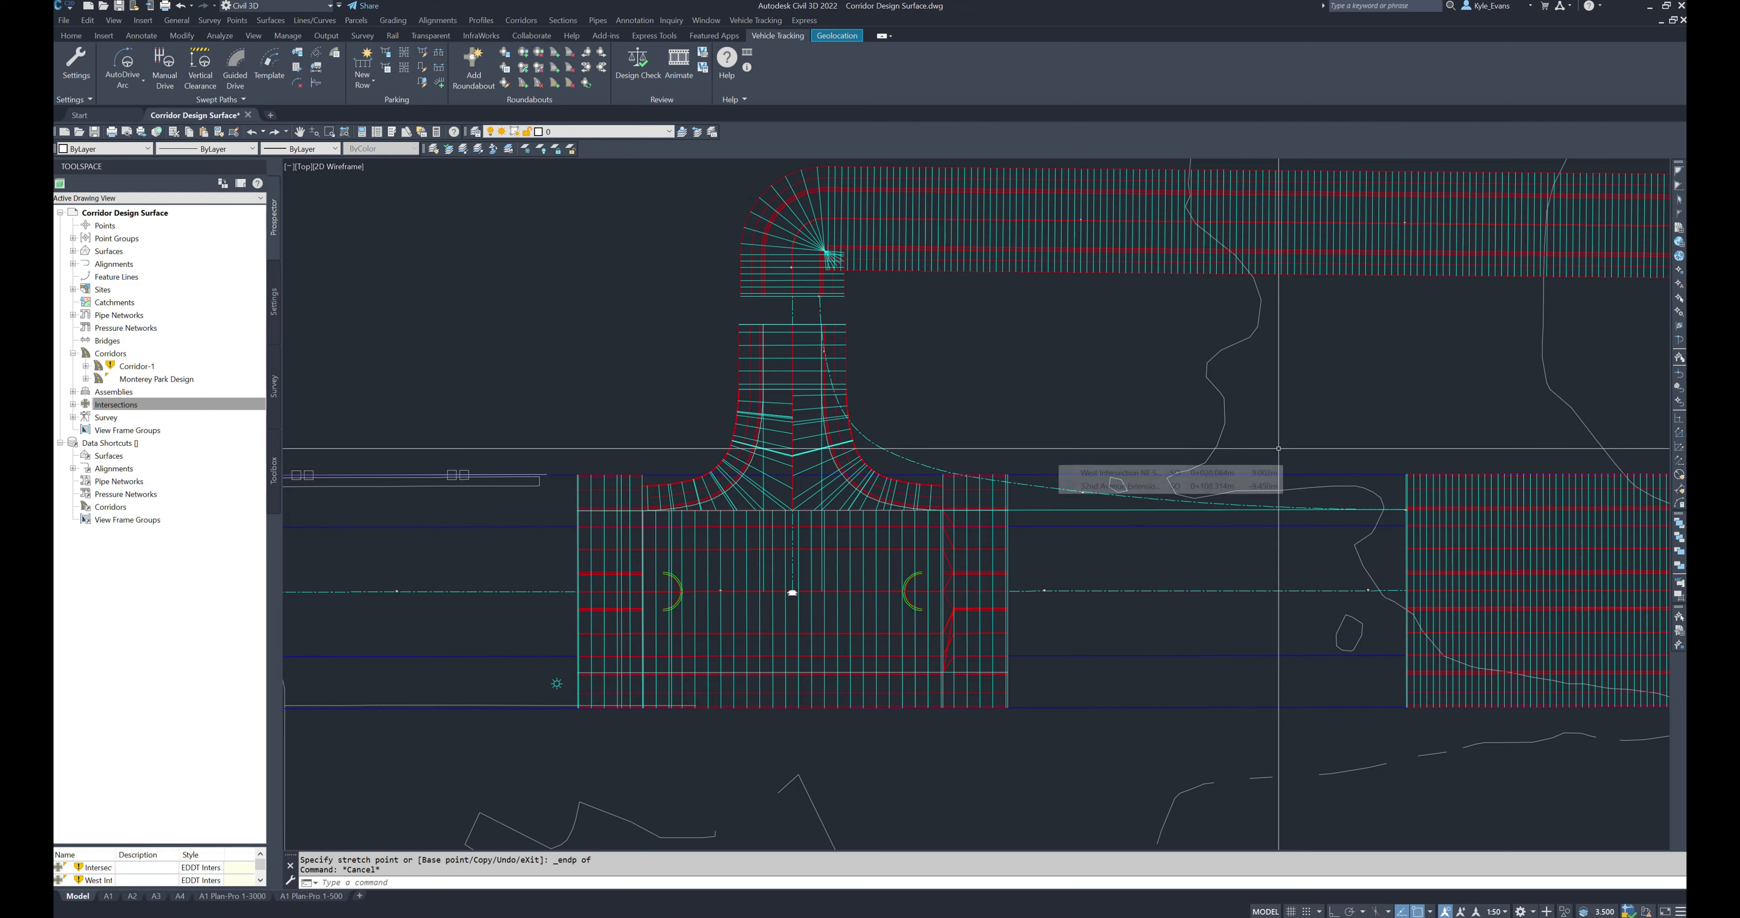
{"action": "left_click", "coordinate": [995, 528]}
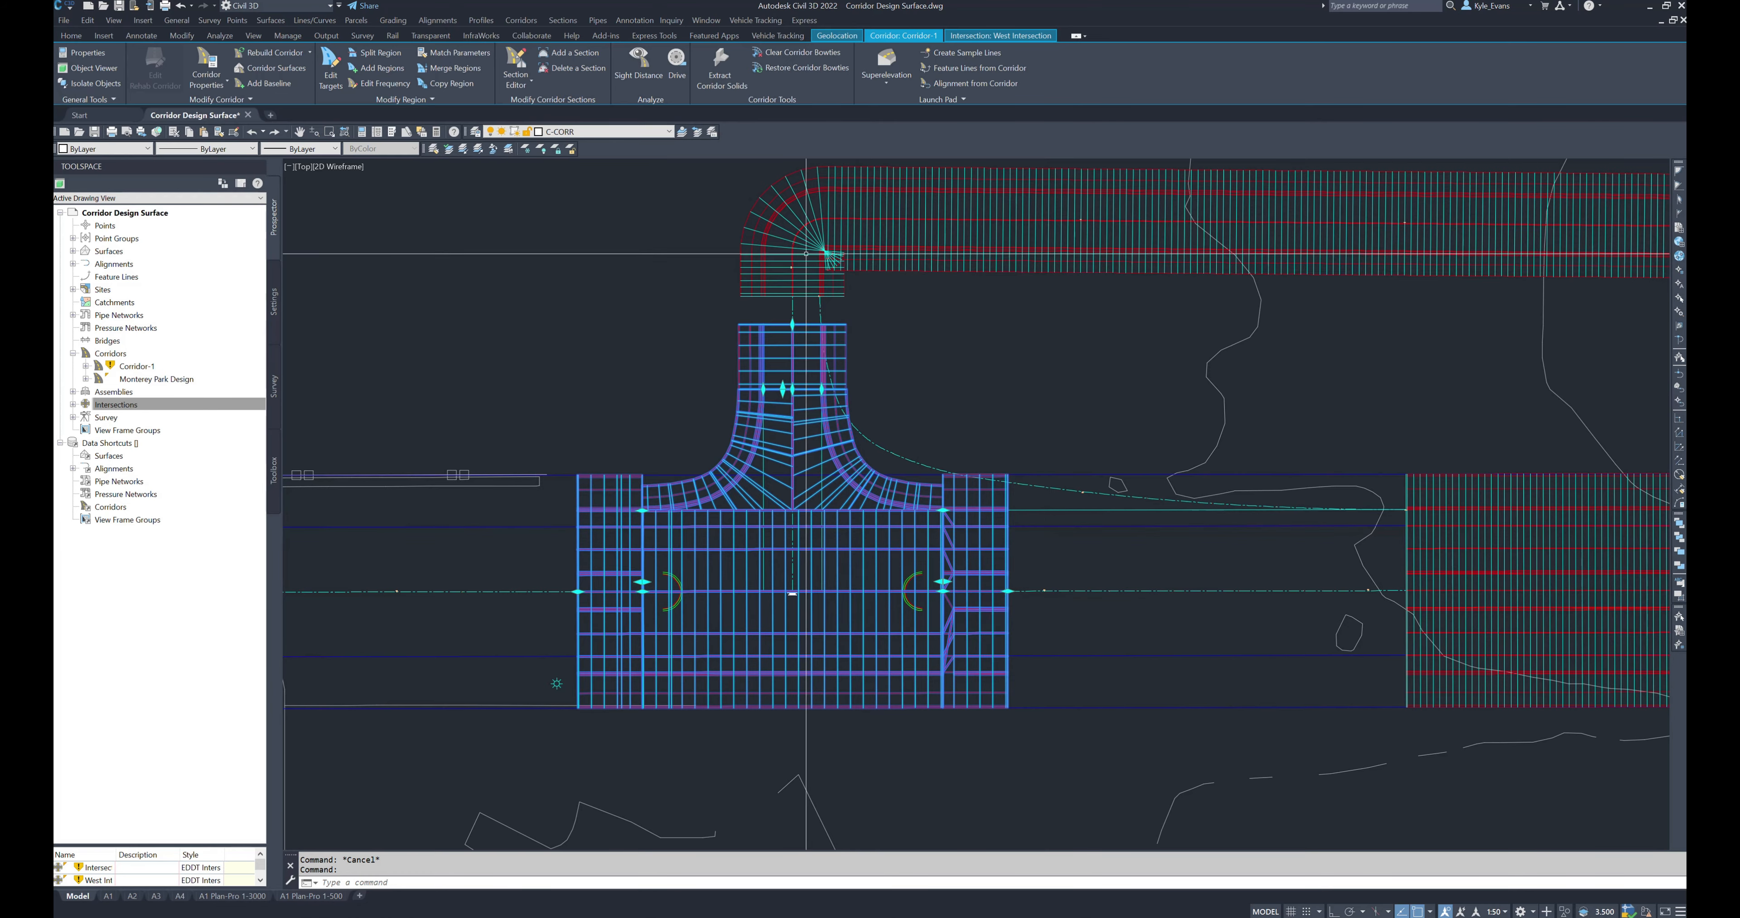
{"action": "scroll", "coordinate": [824, 378], "scroll_direction": "up", "scroll_amount": 4}
{"action": "key", "text": "Escape"}
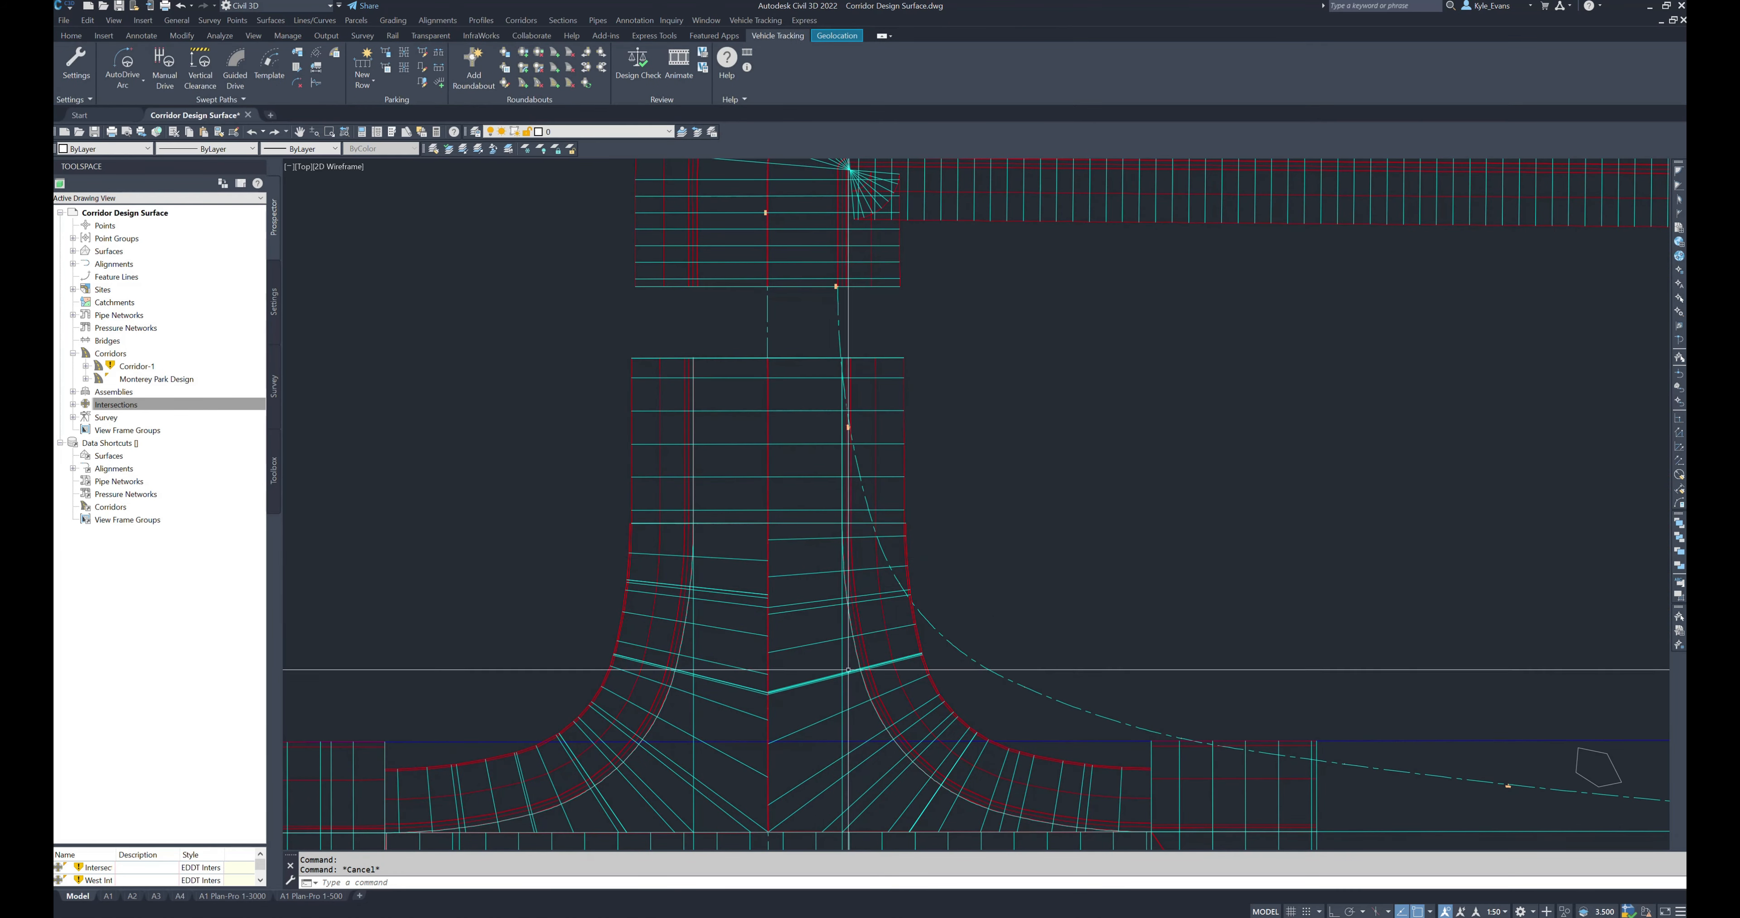
{"action": "left_click", "coordinate": [844, 698]}
{"action": "left_click", "coordinate": [838, 668]}
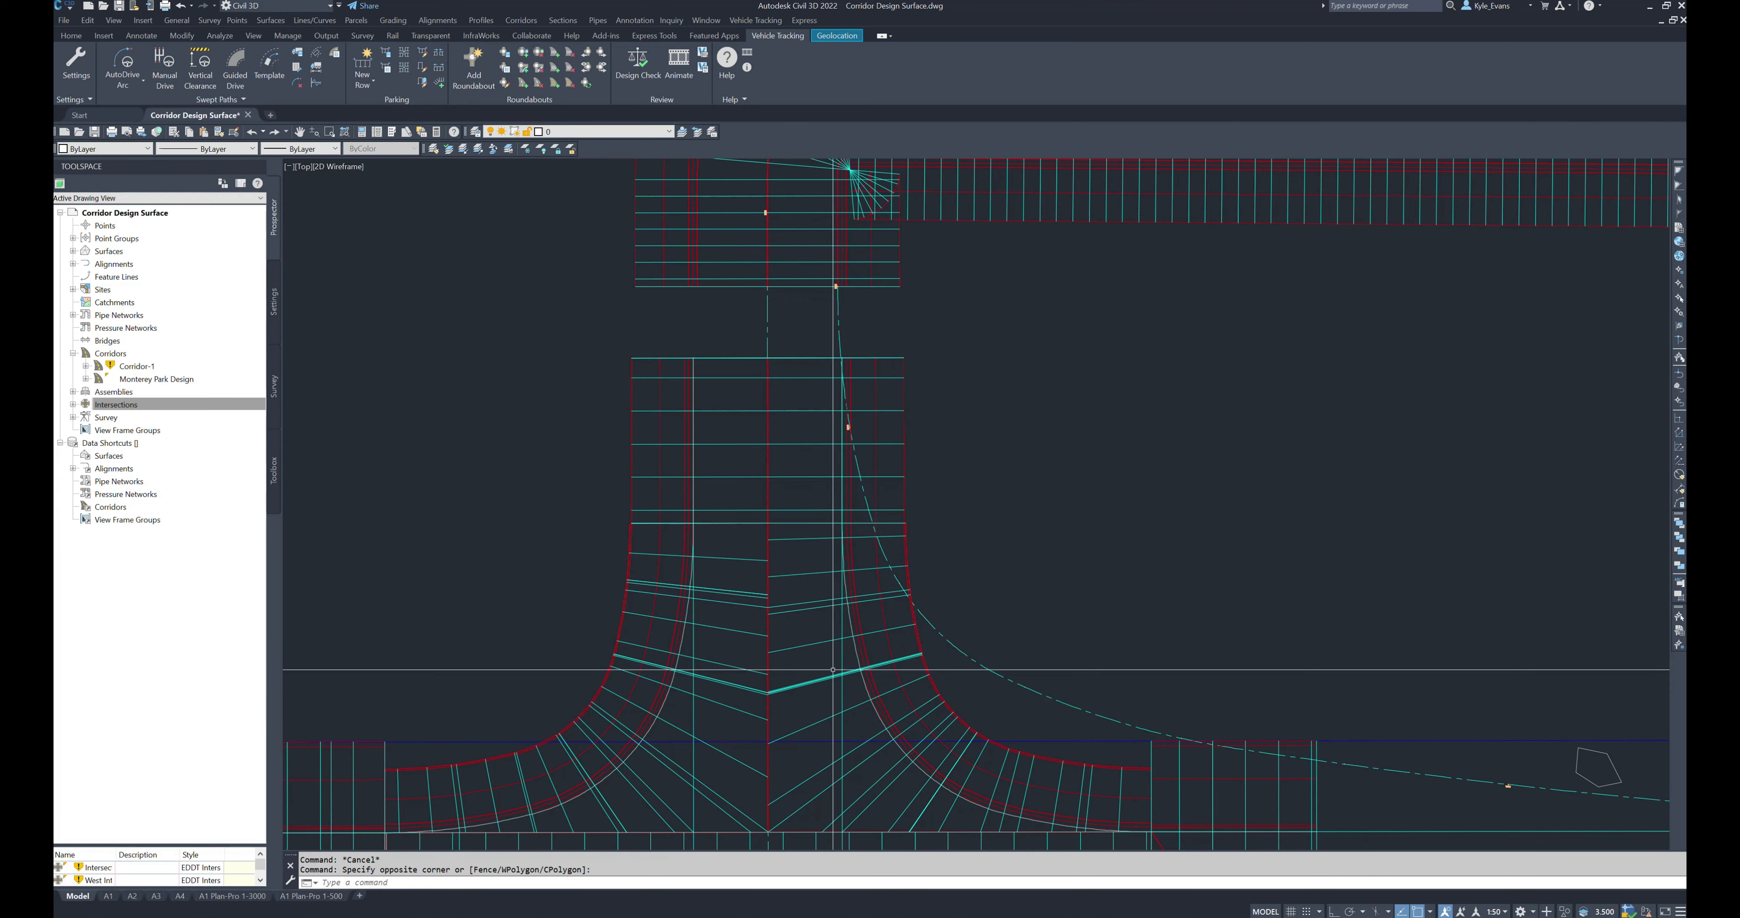
{"action": "left_click", "coordinate": [838, 654]}
{"action": "left_click", "coordinate": [768, 354]}
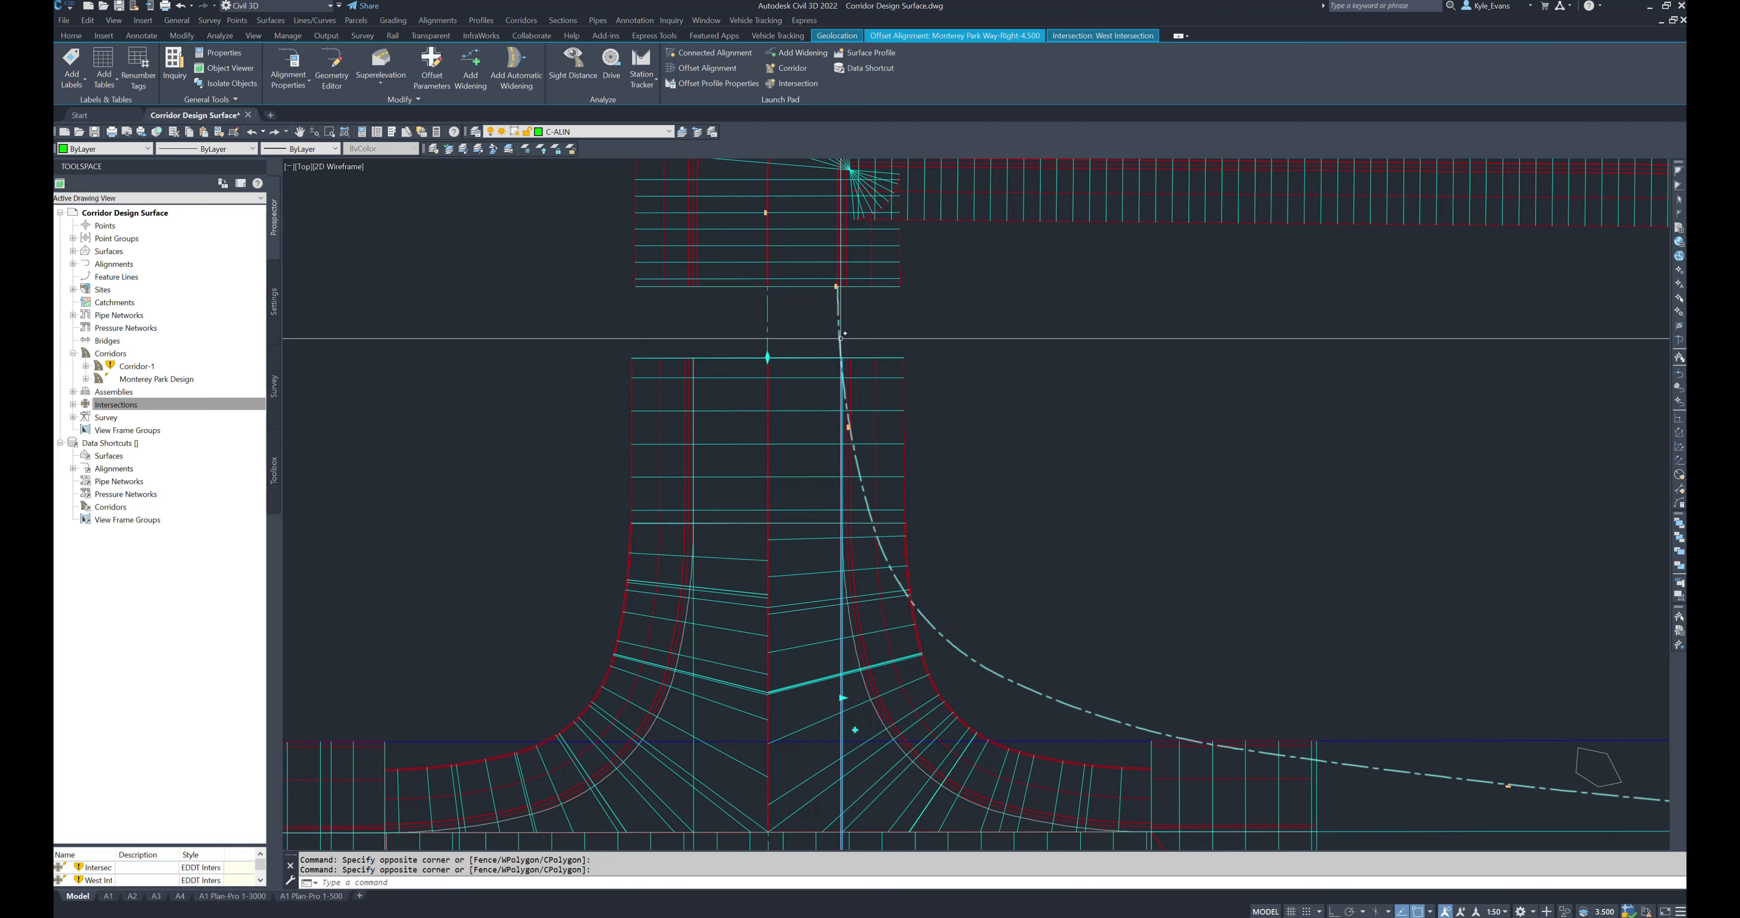
{"action": "left_click", "coordinate": [767, 357]}
{"action": "left_click", "coordinate": [774, 286]}
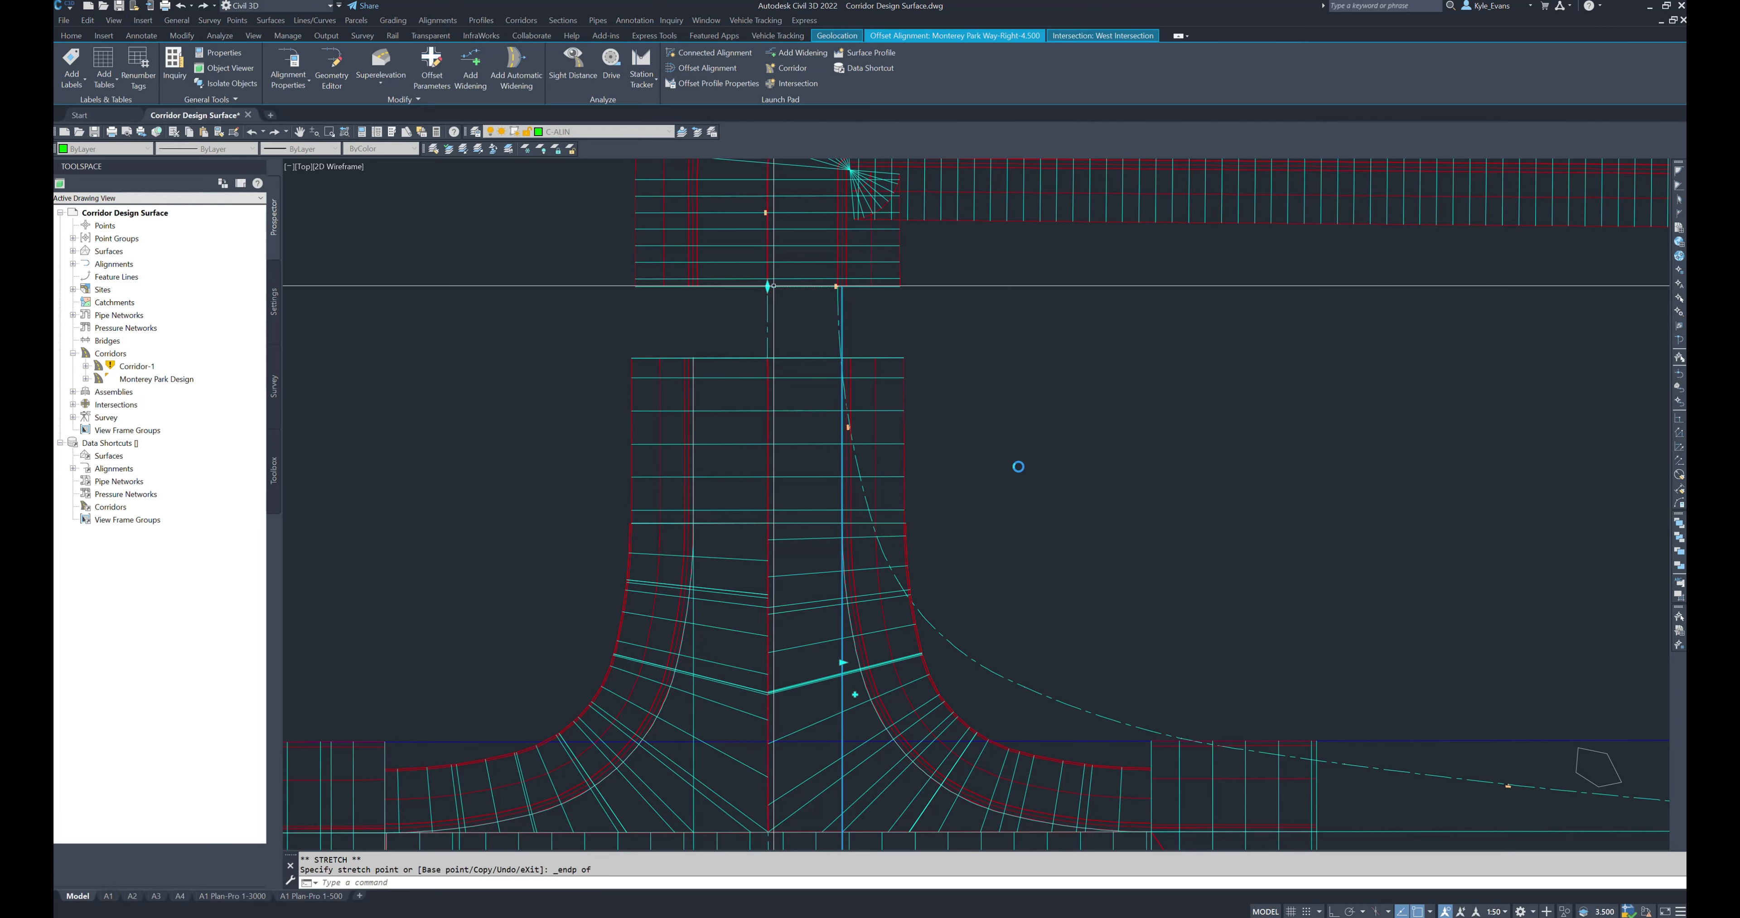
{"action": "key", "text": "Escape"}
Step: Edit the West Intersection offset parameters, setting Monterey Park Way's left offset to 4 m and right offset to 4.25 m
{"action": "scroll", "coordinate": [811, 395], "scroll_direction": "up", "scroll_amount": 2}
{"action": "scroll", "coordinate": [811, 394], "scroll_direction": "down", "scroll_amount": 2}
{"action": "middle_click_drag", "start_coordinate": [823, 602], "coordinate": [922, 294]}
{"action": "left_click", "coordinate": [868, 732]}
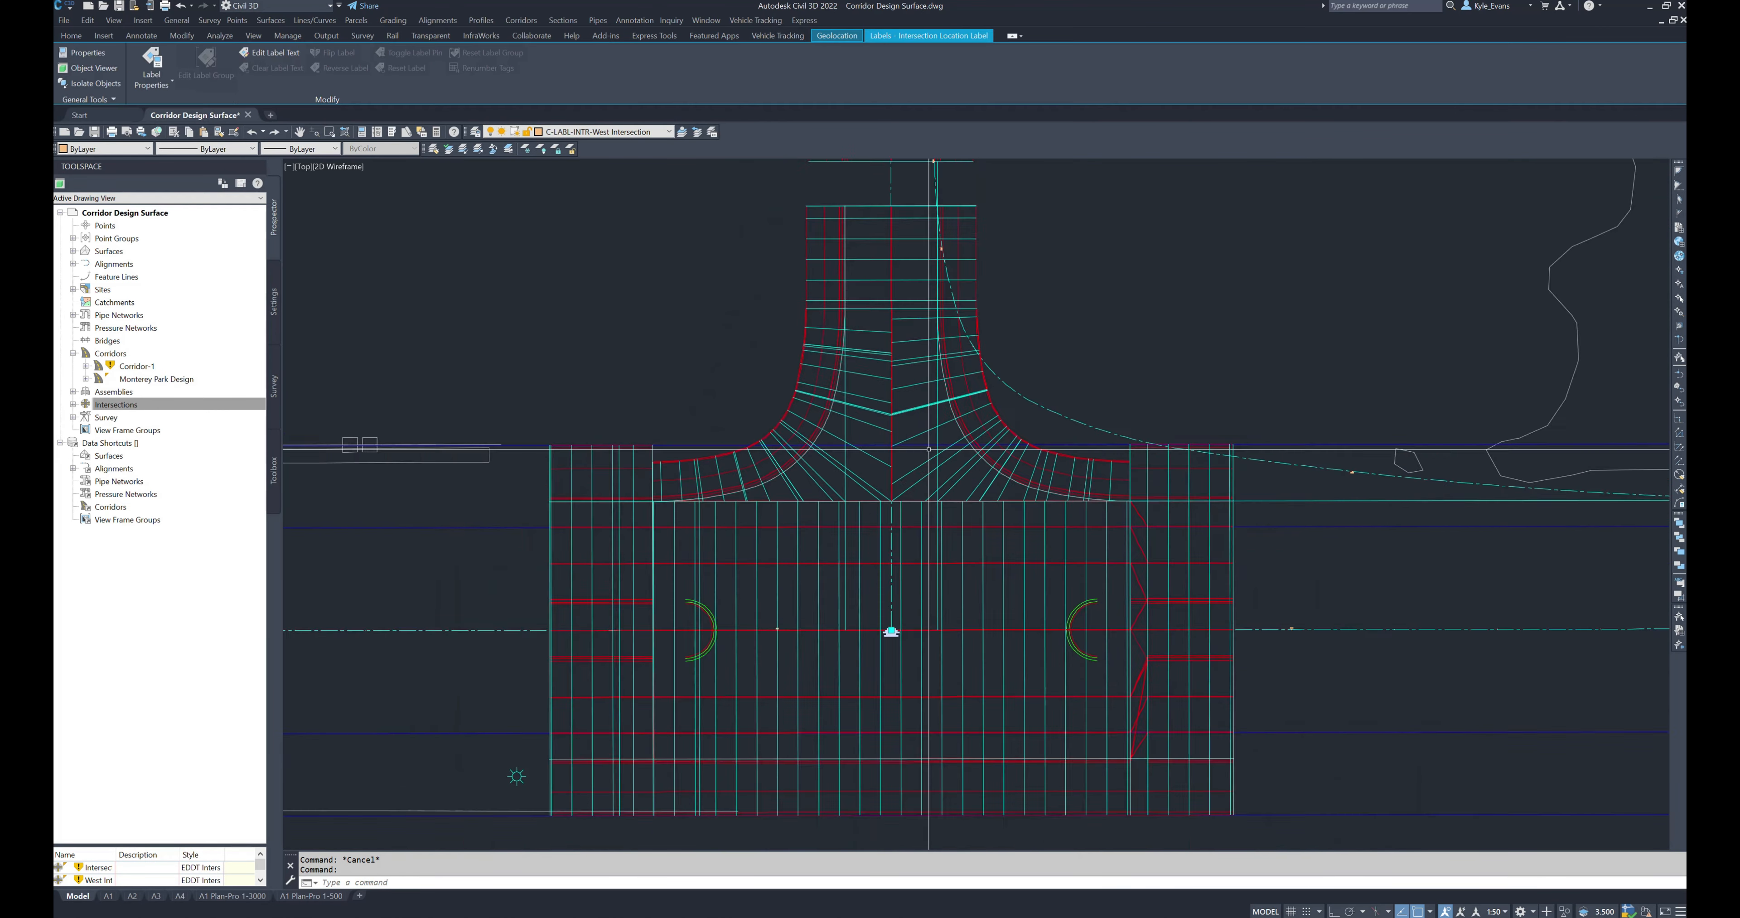
{"action": "scroll", "coordinate": [929, 451], "scroll_direction": "down", "scroll_amount": 2}
{"action": "right_click", "coordinate": [918, 381]}
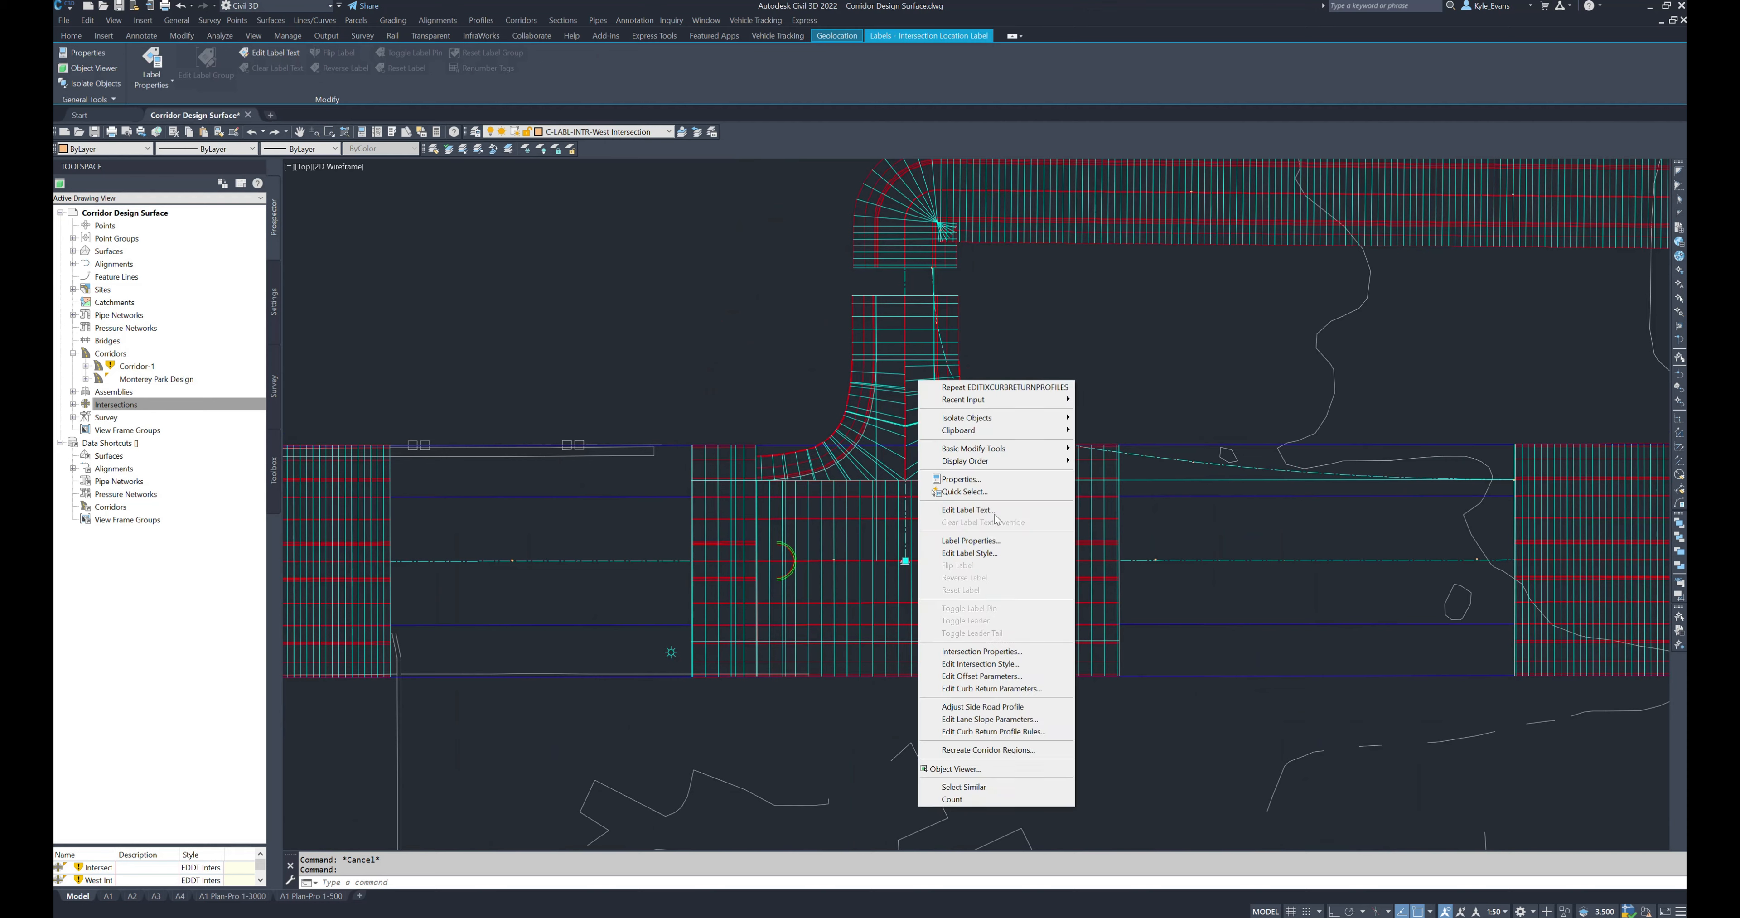
{"action": "left_click", "coordinate": [988, 677]}
{"action": "left_click", "coordinate": [1301, 402]}
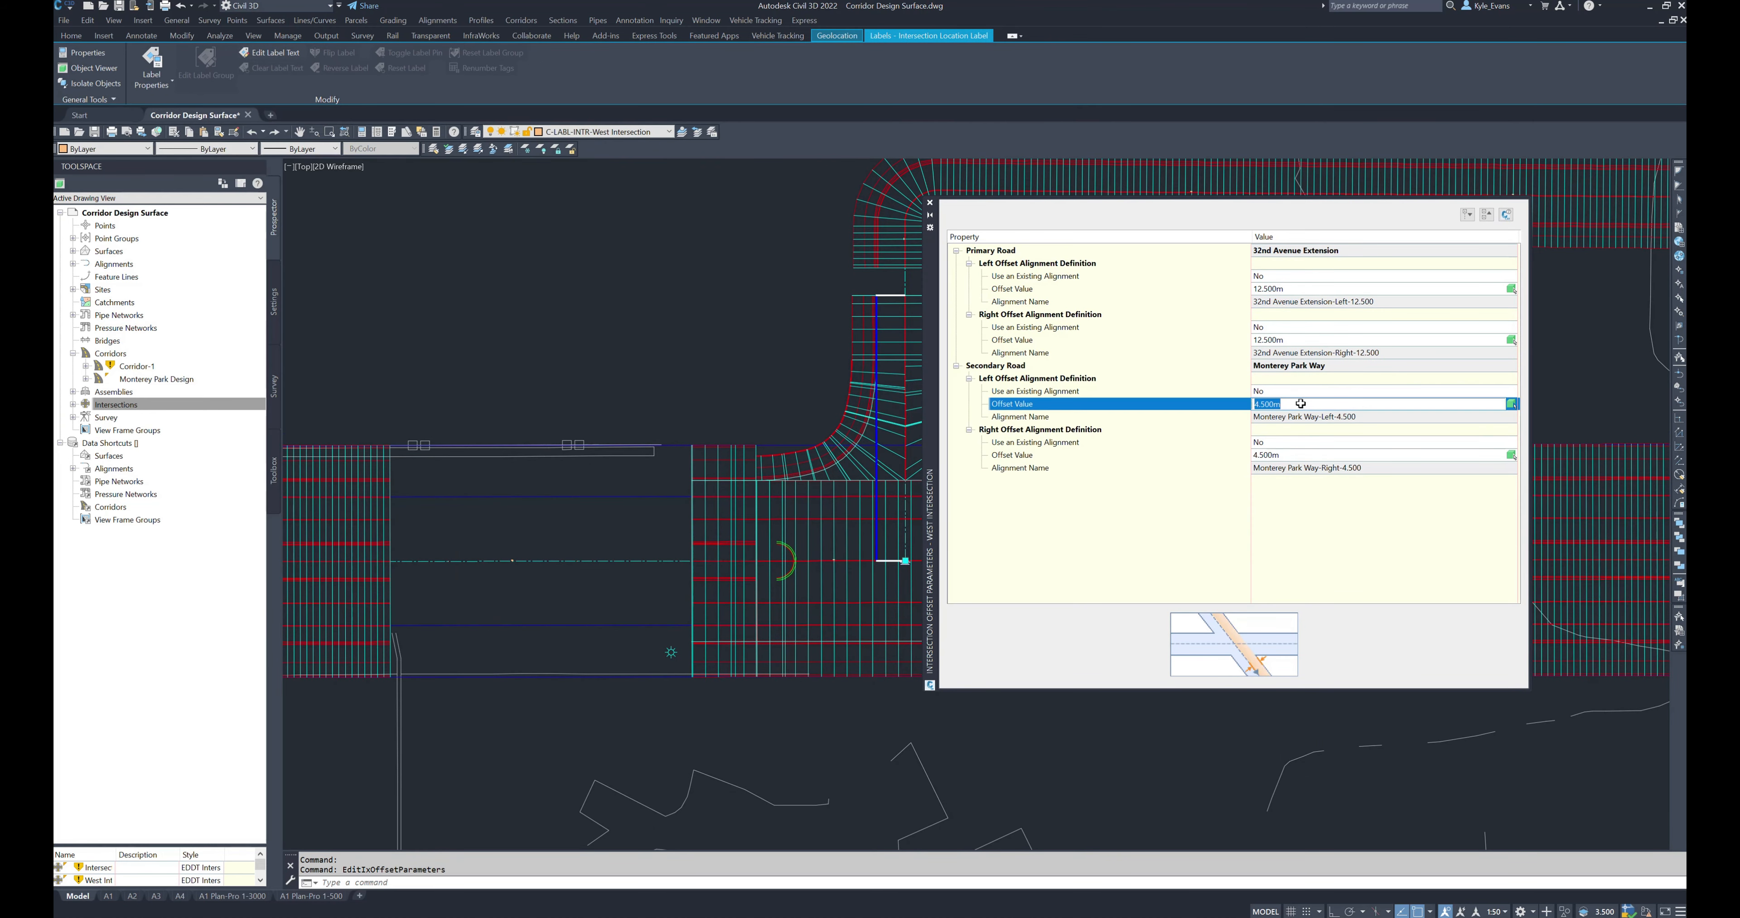
{"action": "left_click", "coordinate": [1301, 454]}
{"action": "type", "text": "4"}
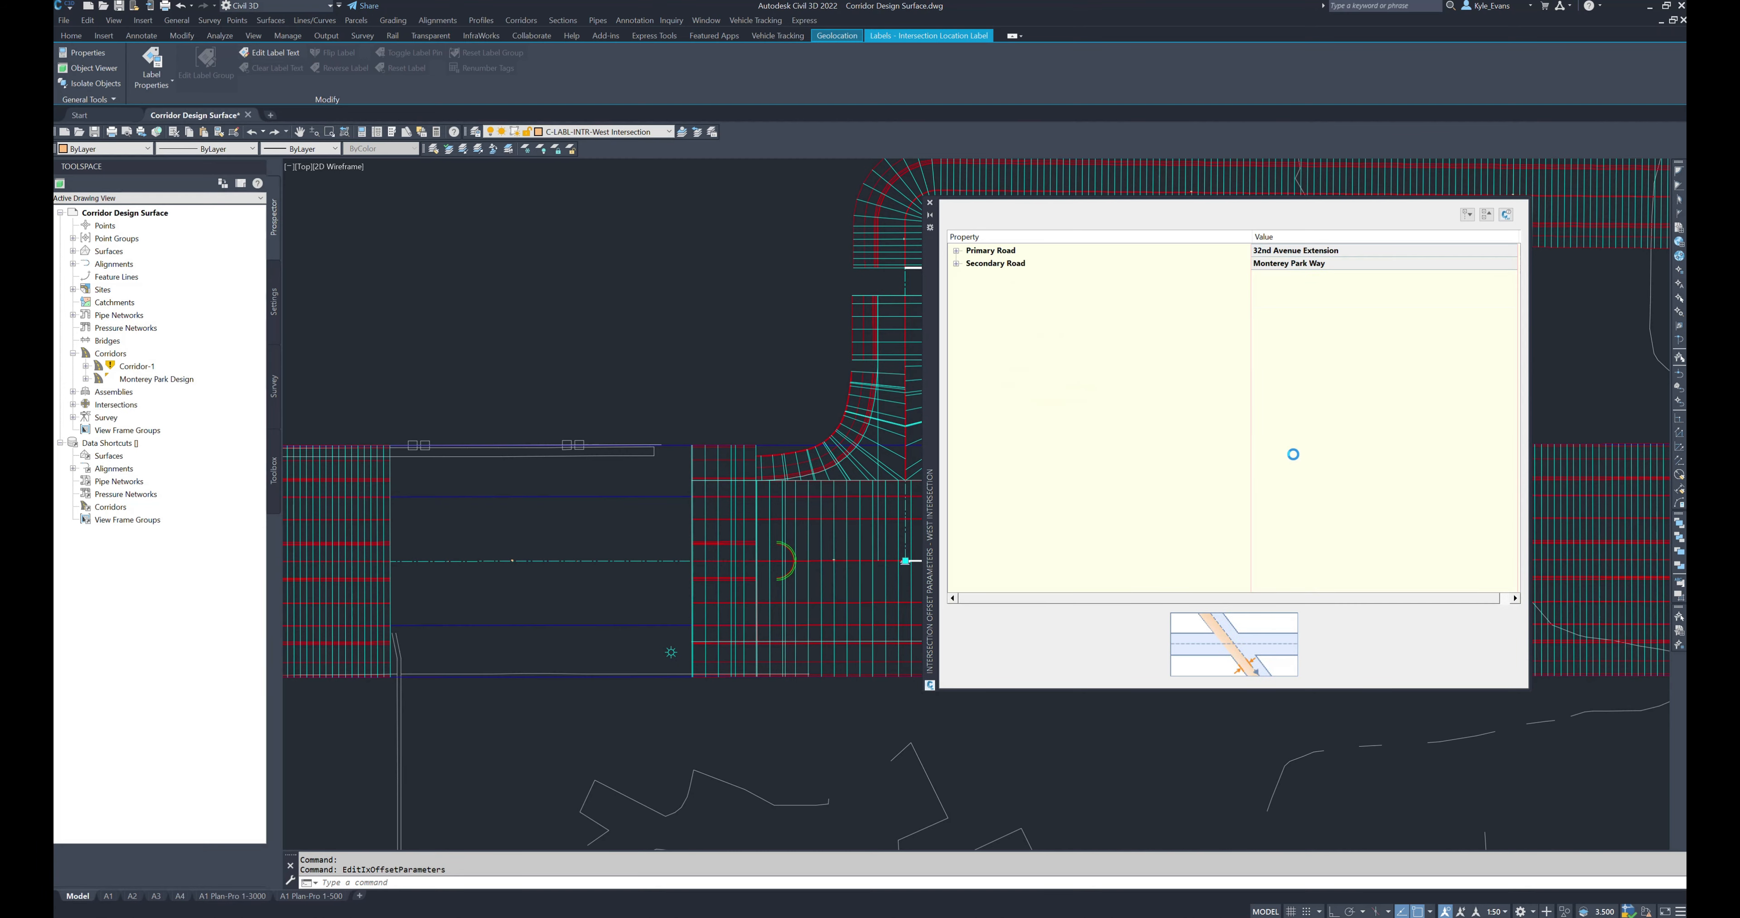
{"action": "left_click", "coordinate": [1268, 454]}
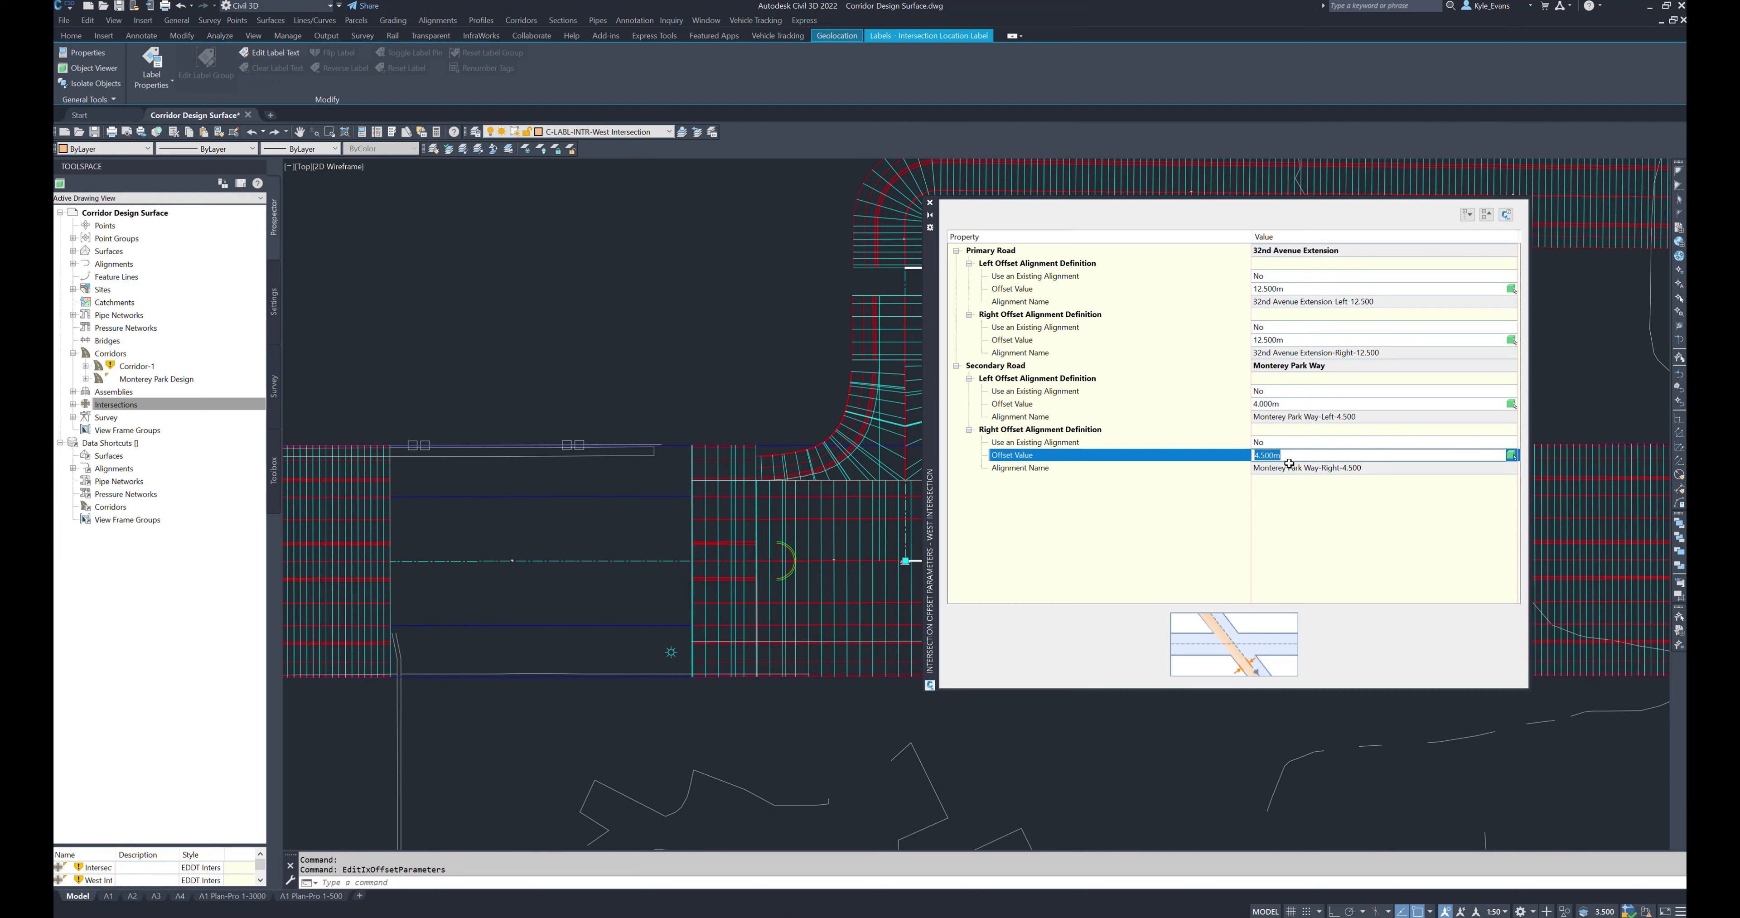
{"action": "type", "text": "4.25"}
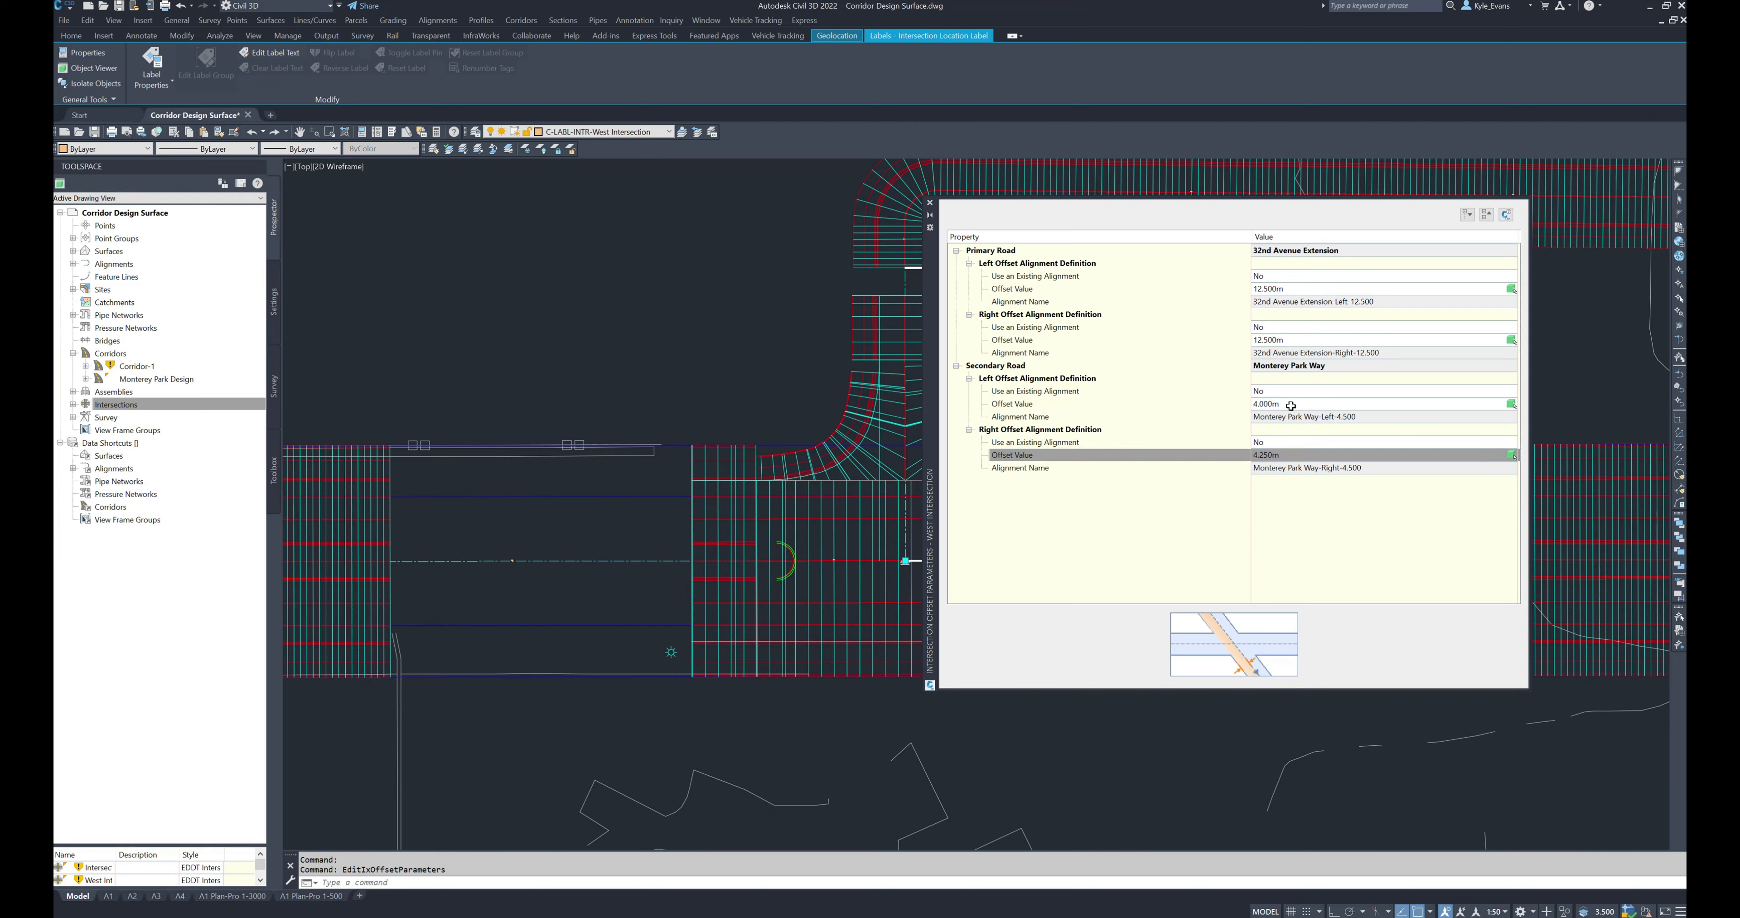
Step: Set Monterey Park Way's left offset value to 4.25 m and close the intersection offset parameters
{"action": "left_click", "coordinate": [1291, 404]}
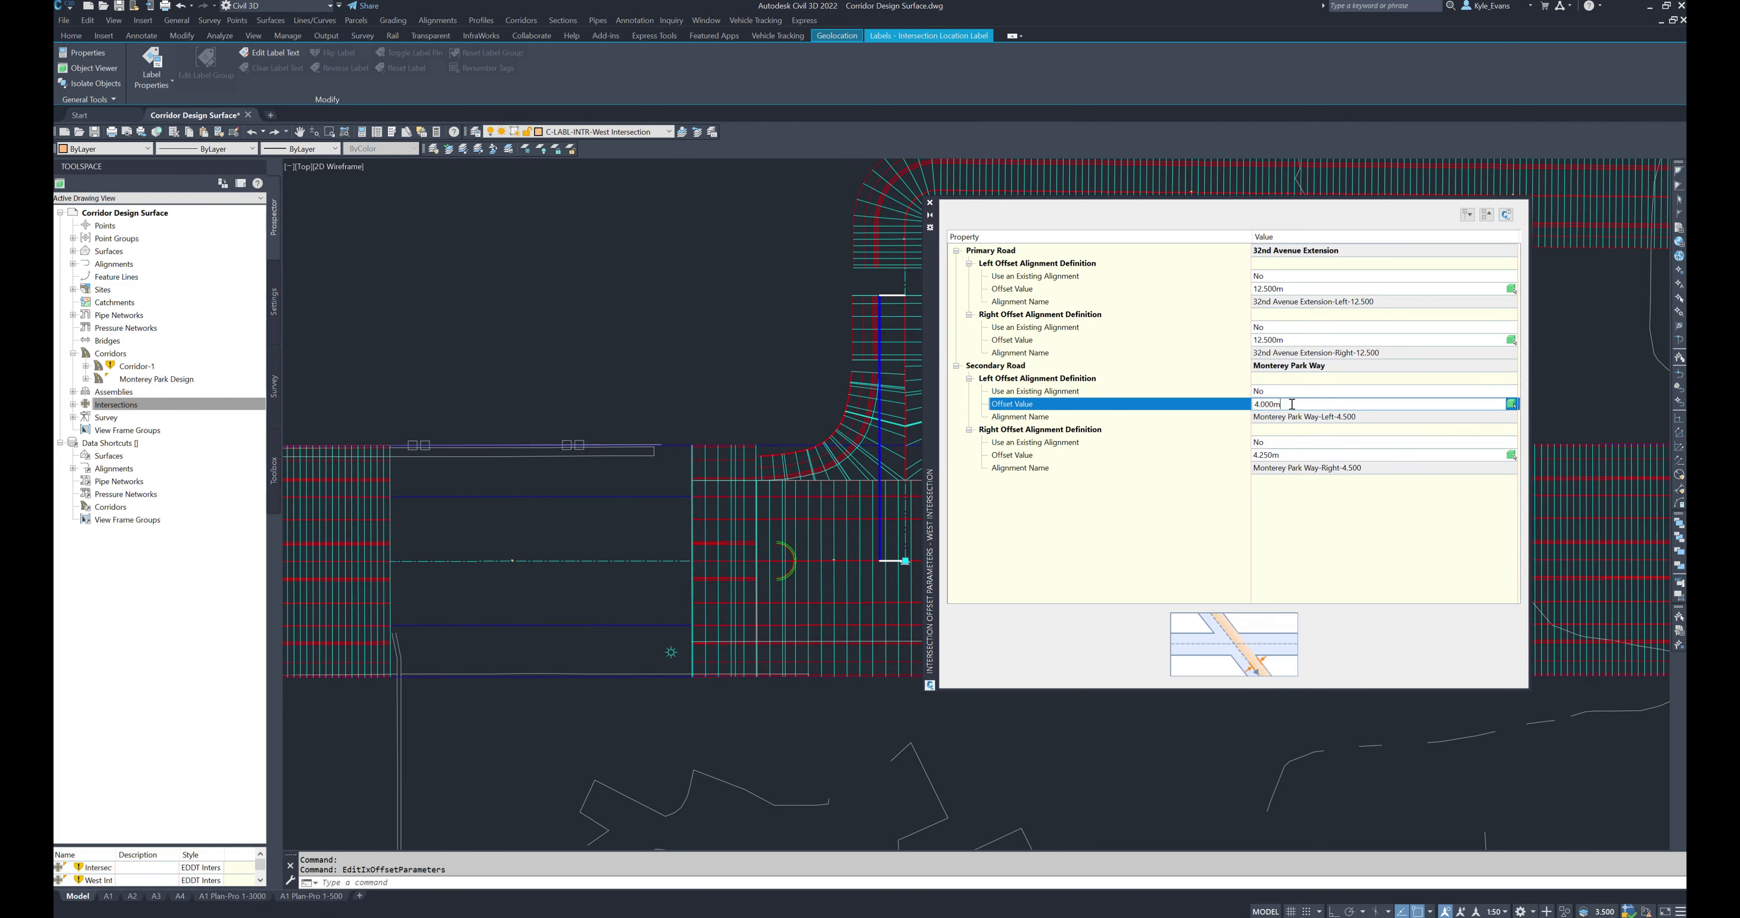
{"action": "type", "text": "4"}
{"action": "key", "text": "Return"}
{"action": "type", "text": "4.25"}
{"action": "key", "text": "Return"}
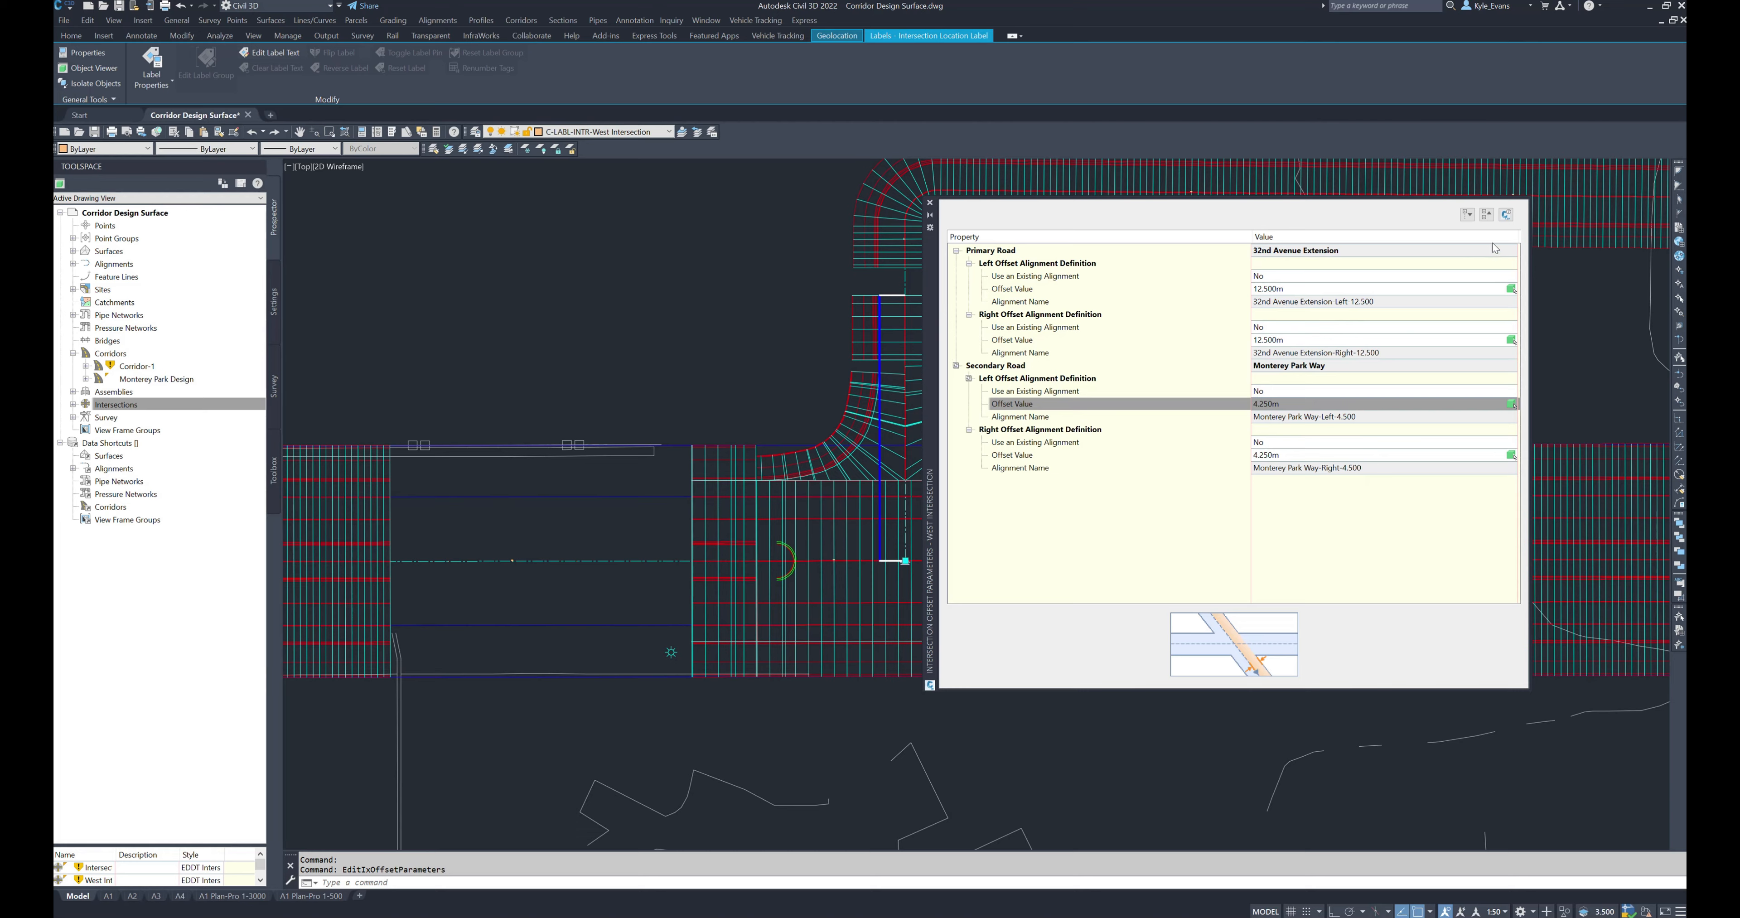
{"action": "left_click", "coordinate": [930, 202]}
Step: Examine how the intersection's curb returns and Monterey Park Way offsets line up with the northern corridor section
{"action": "scroll", "coordinate": [969, 288], "scroll_direction": "up", "scroll_amount": 6}
{"action": "scroll", "coordinate": [969, 288], "scroll_direction": "down", "scroll_amount": 10}
{"action": "middle_click_drag", "start_coordinate": [1048, 835], "coordinate": [907, 806]}
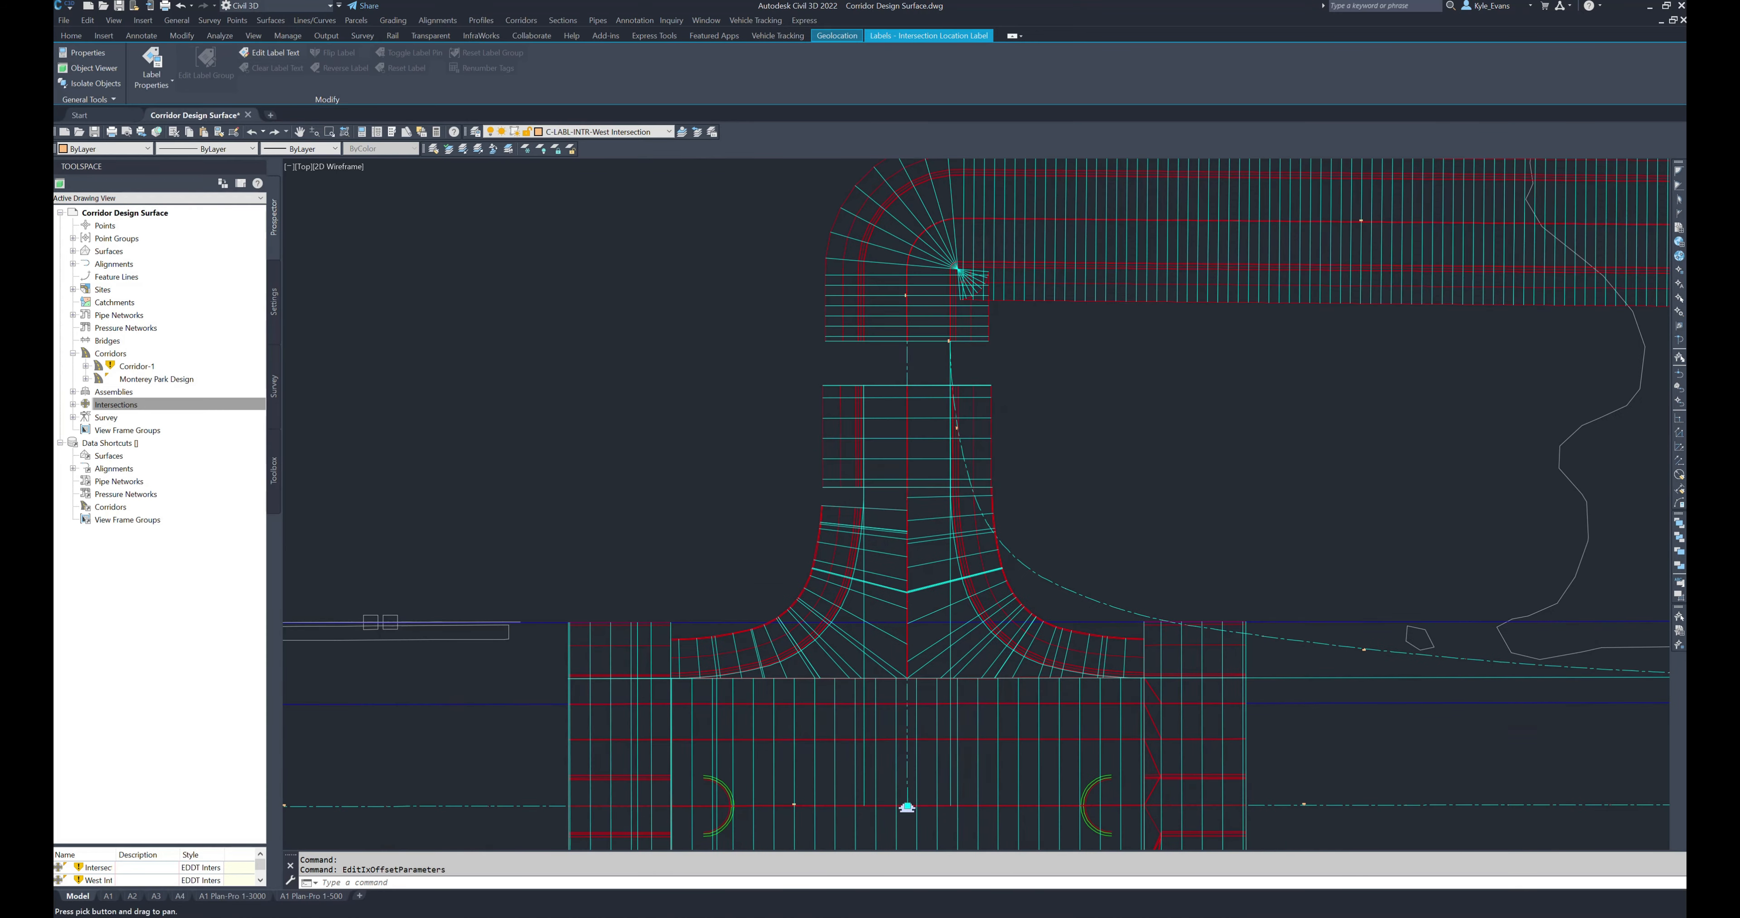
{"action": "key", "text": "Escape"}
{"action": "left_click", "coordinate": [817, 506]}
{"action": "scroll", "coordinate": [932, 540], "scroll_direction": "up", "scroll_amount": 5}
{"action": "scroll", "coordinate": [1121, 378], "scroll_direction": "down", "scroll_amount": 6}
{"action": "scroll", "coordinate": [992, 524], "scroll_direction": "up", "scroll_amount": 2}
{"action": "key", "text": "Escape"}
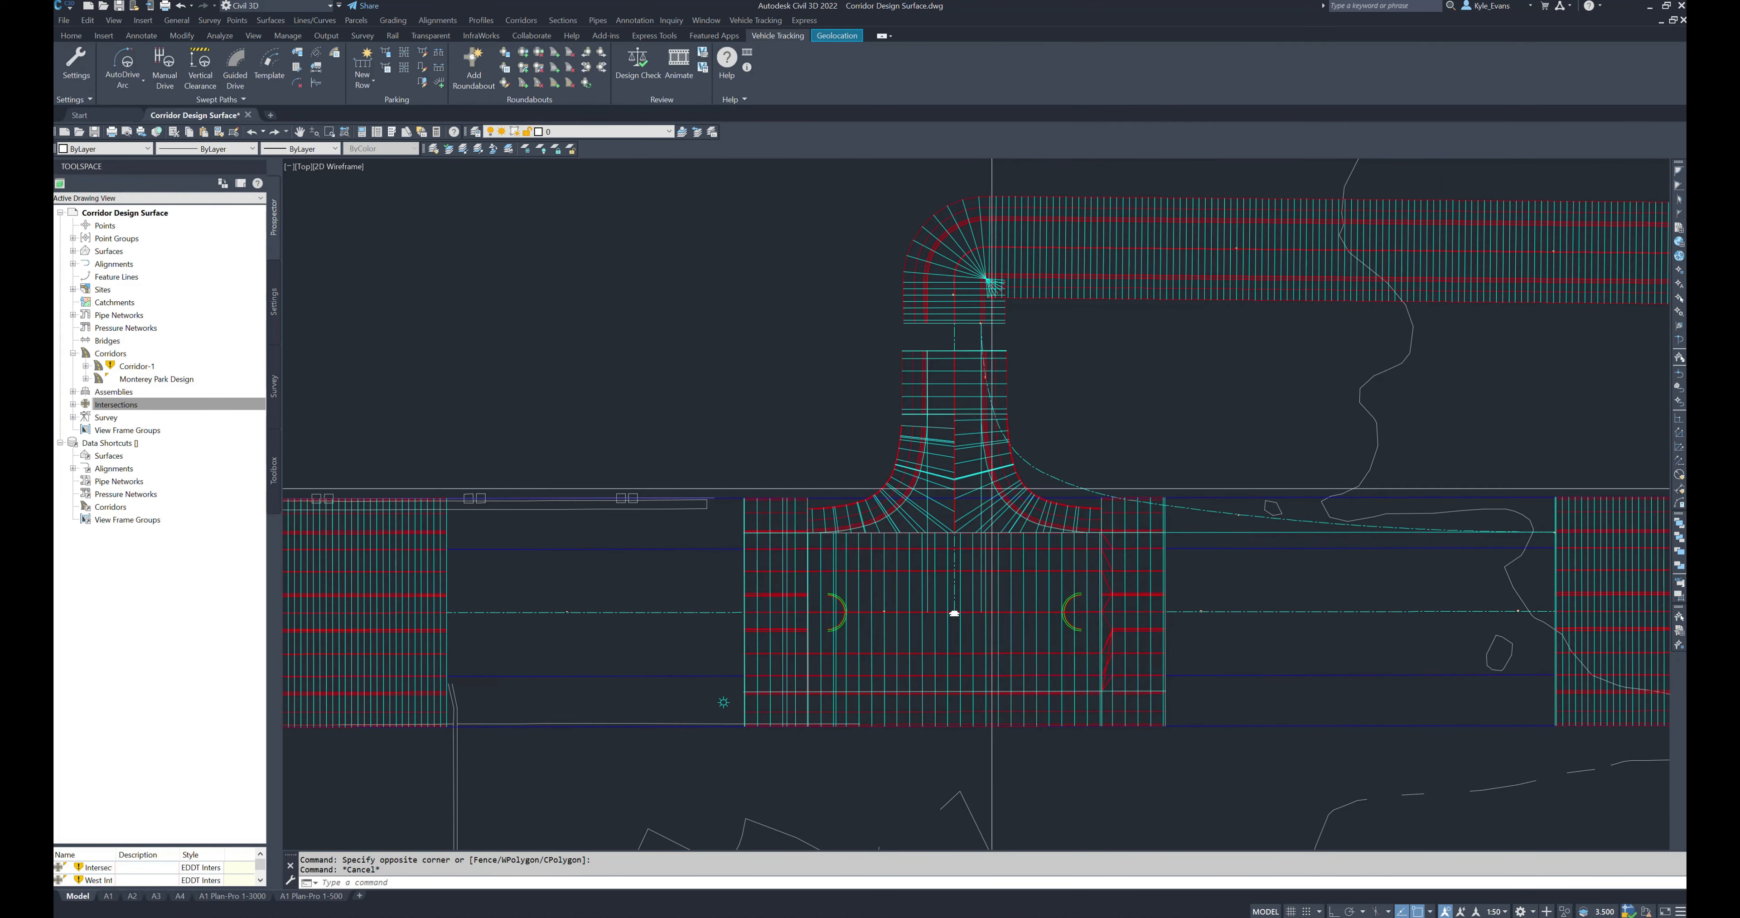
Step: In Corridor-1's properties, change the horizontal baseline of West Intersection-NE-Quadrant to the West Intersection NE Side alignment
{"action": "left_click", "coordinate": [999, 480]}
{"action": "right_click", "coordinate": [1008, 486]}
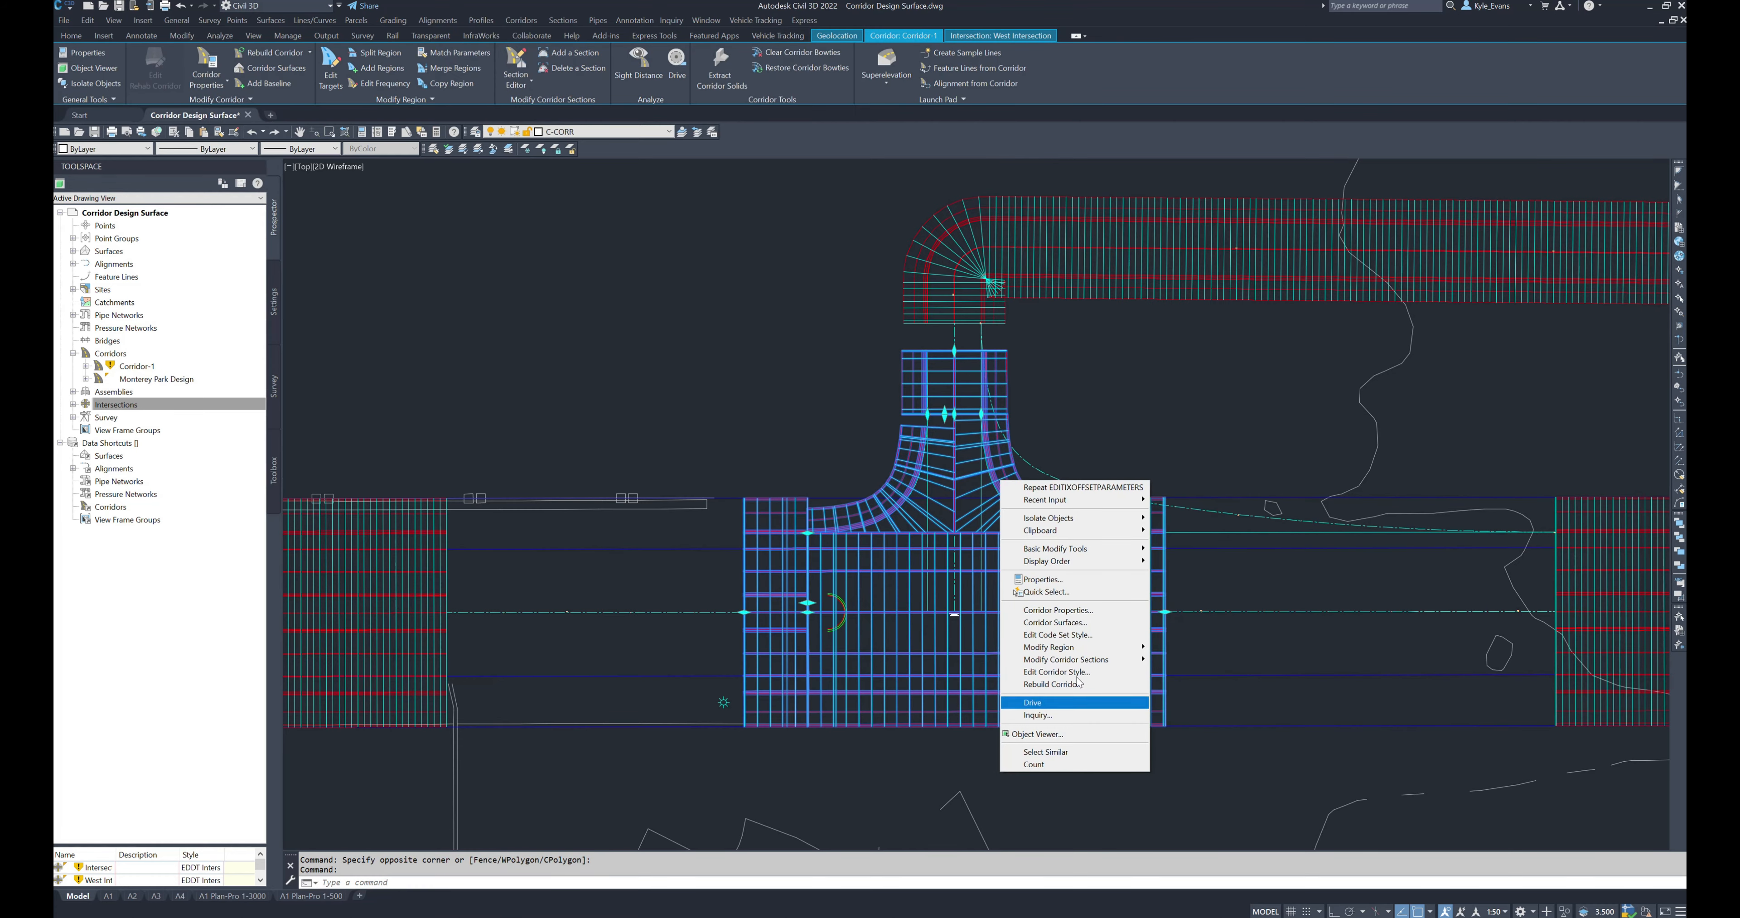
{"action": "left_click", "coordinate": [1033, 610]}
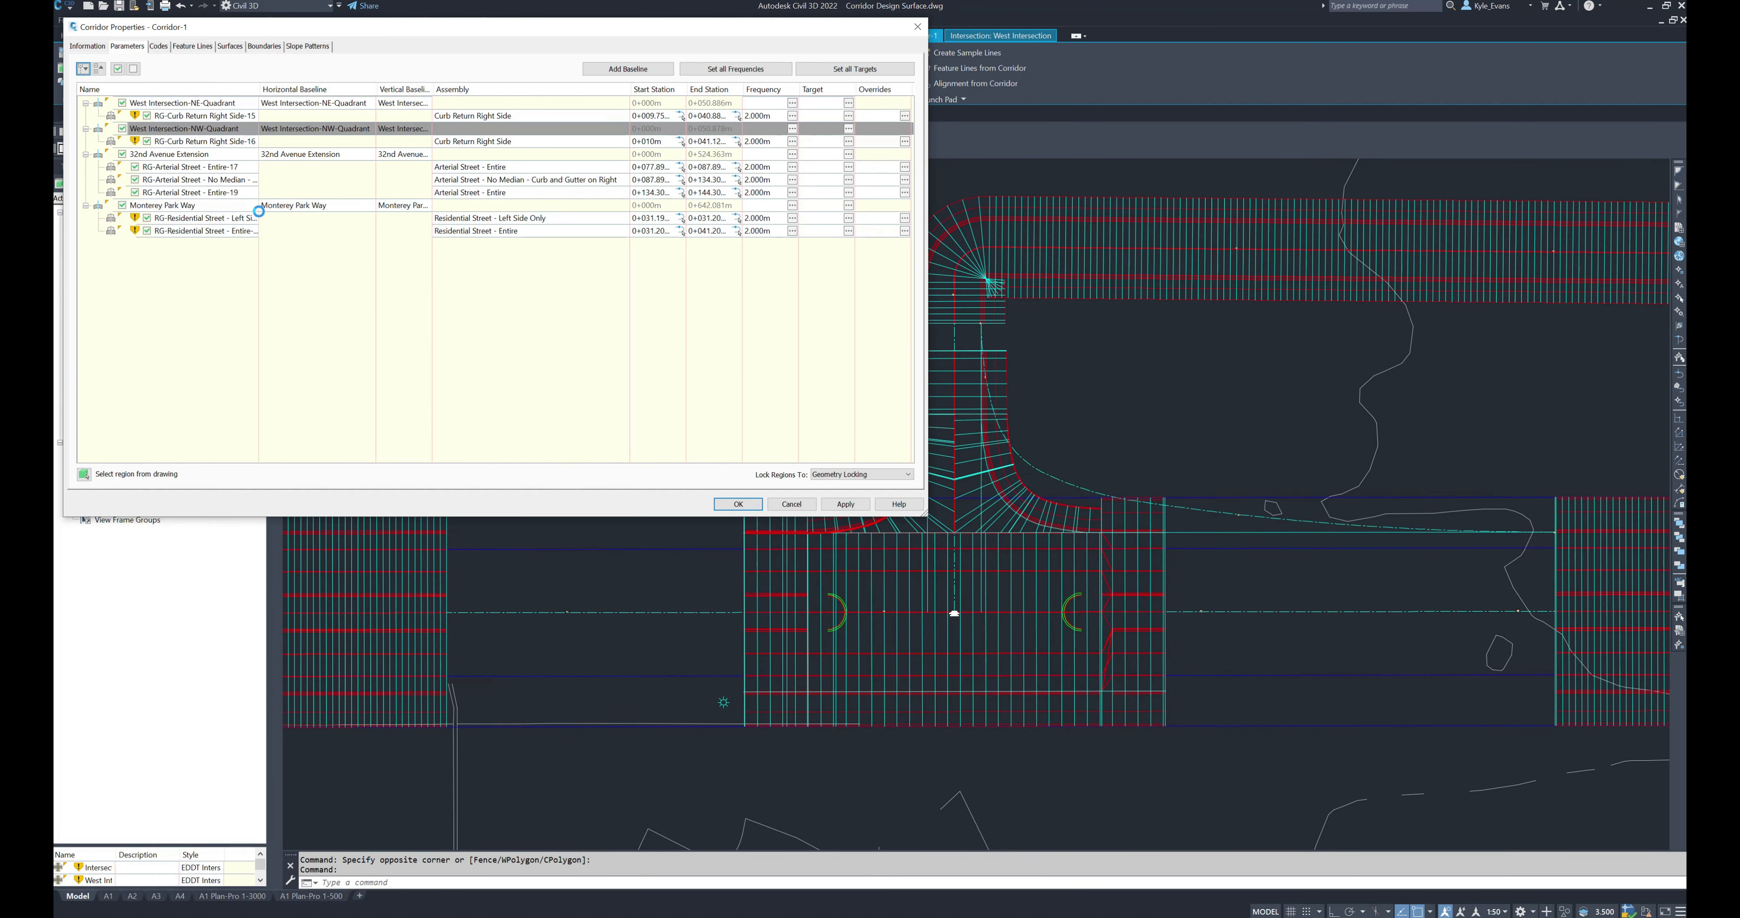
{"action": "left_click", "coordinate": [177, 105]}
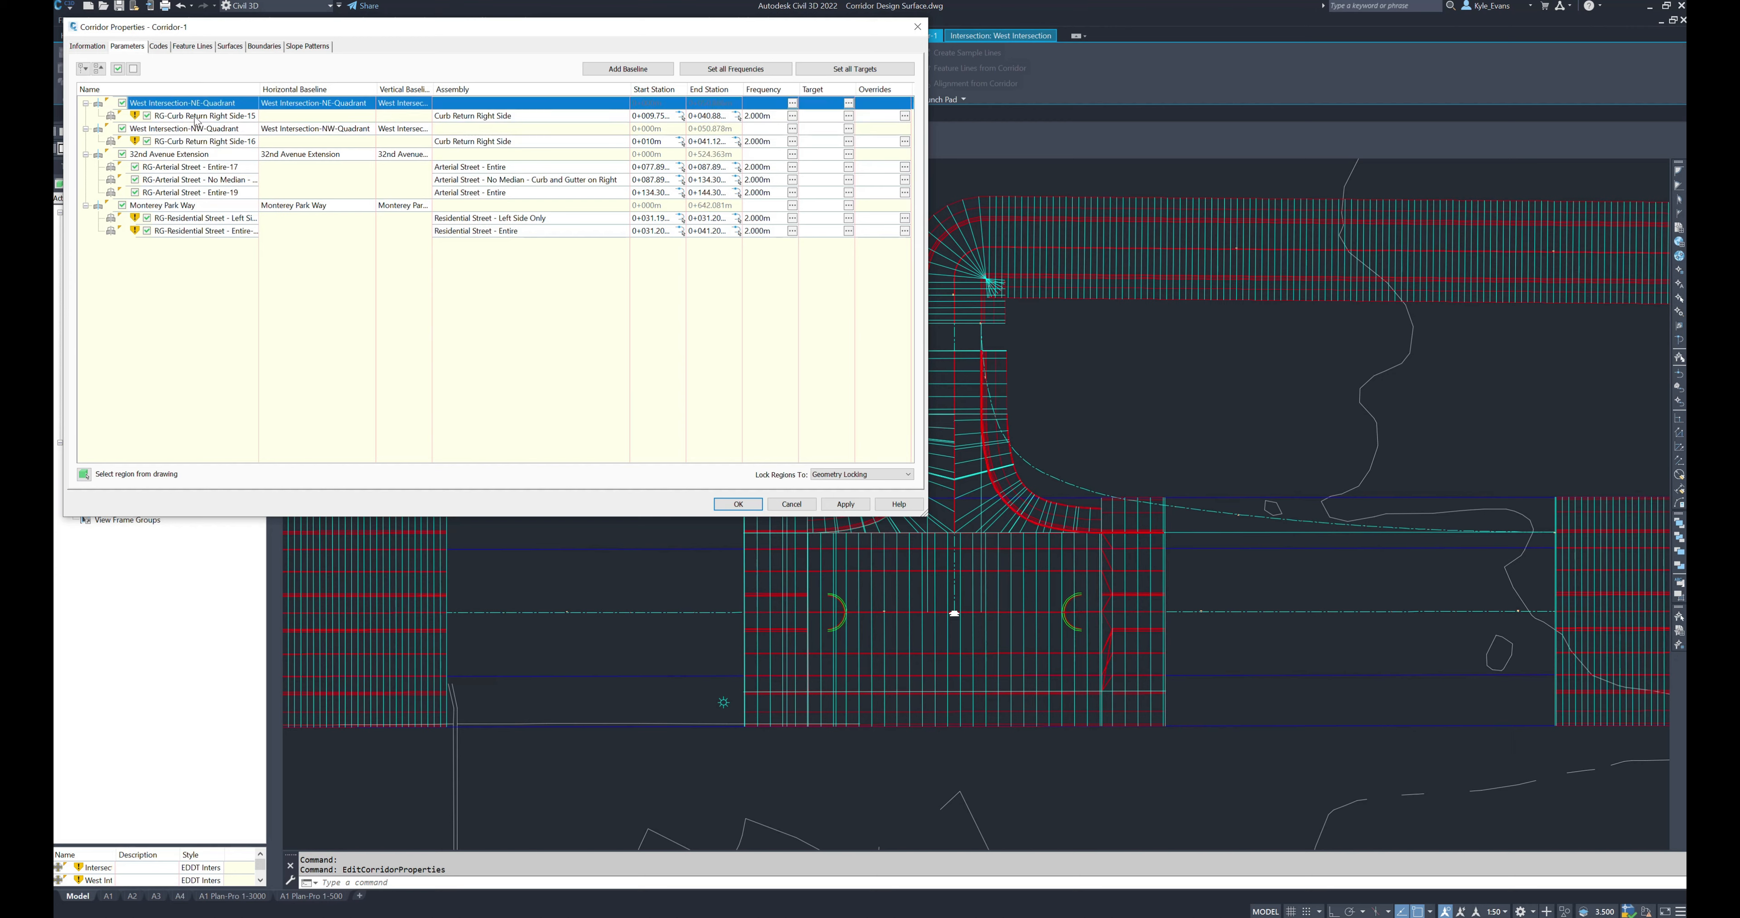
{"action": "double_click", "coordinate": [432, 89]}
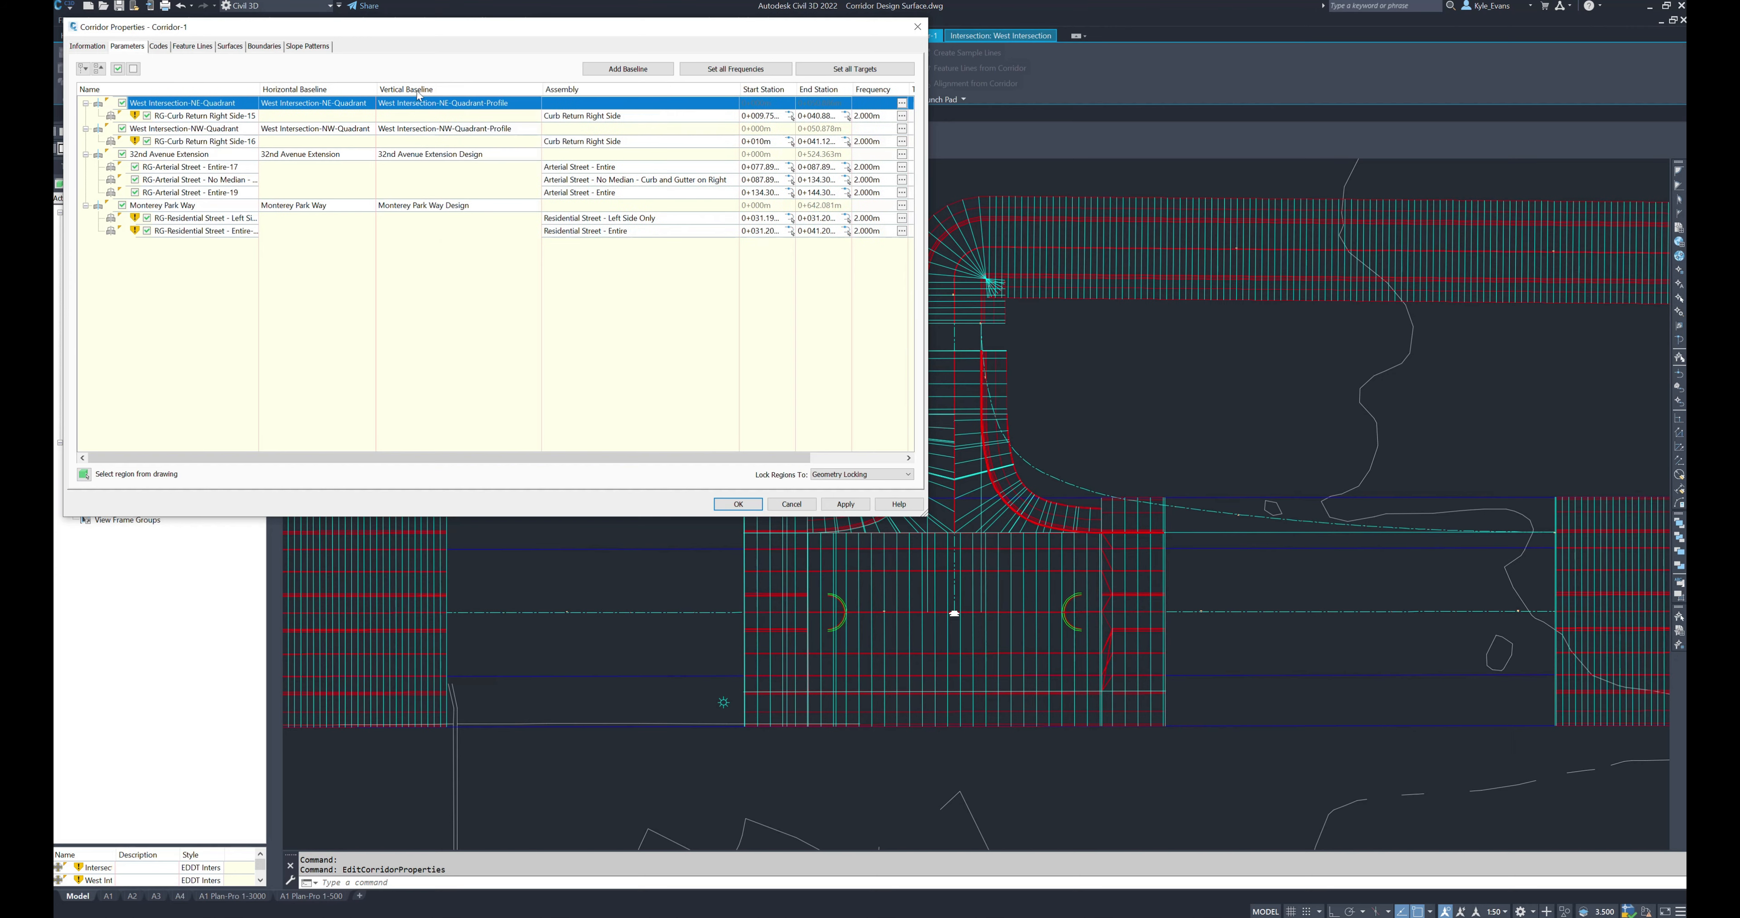
{"action": "double_click", "coordinate": [377, 89]}
{"action": "left_click", "coordinate": [321, 105]}
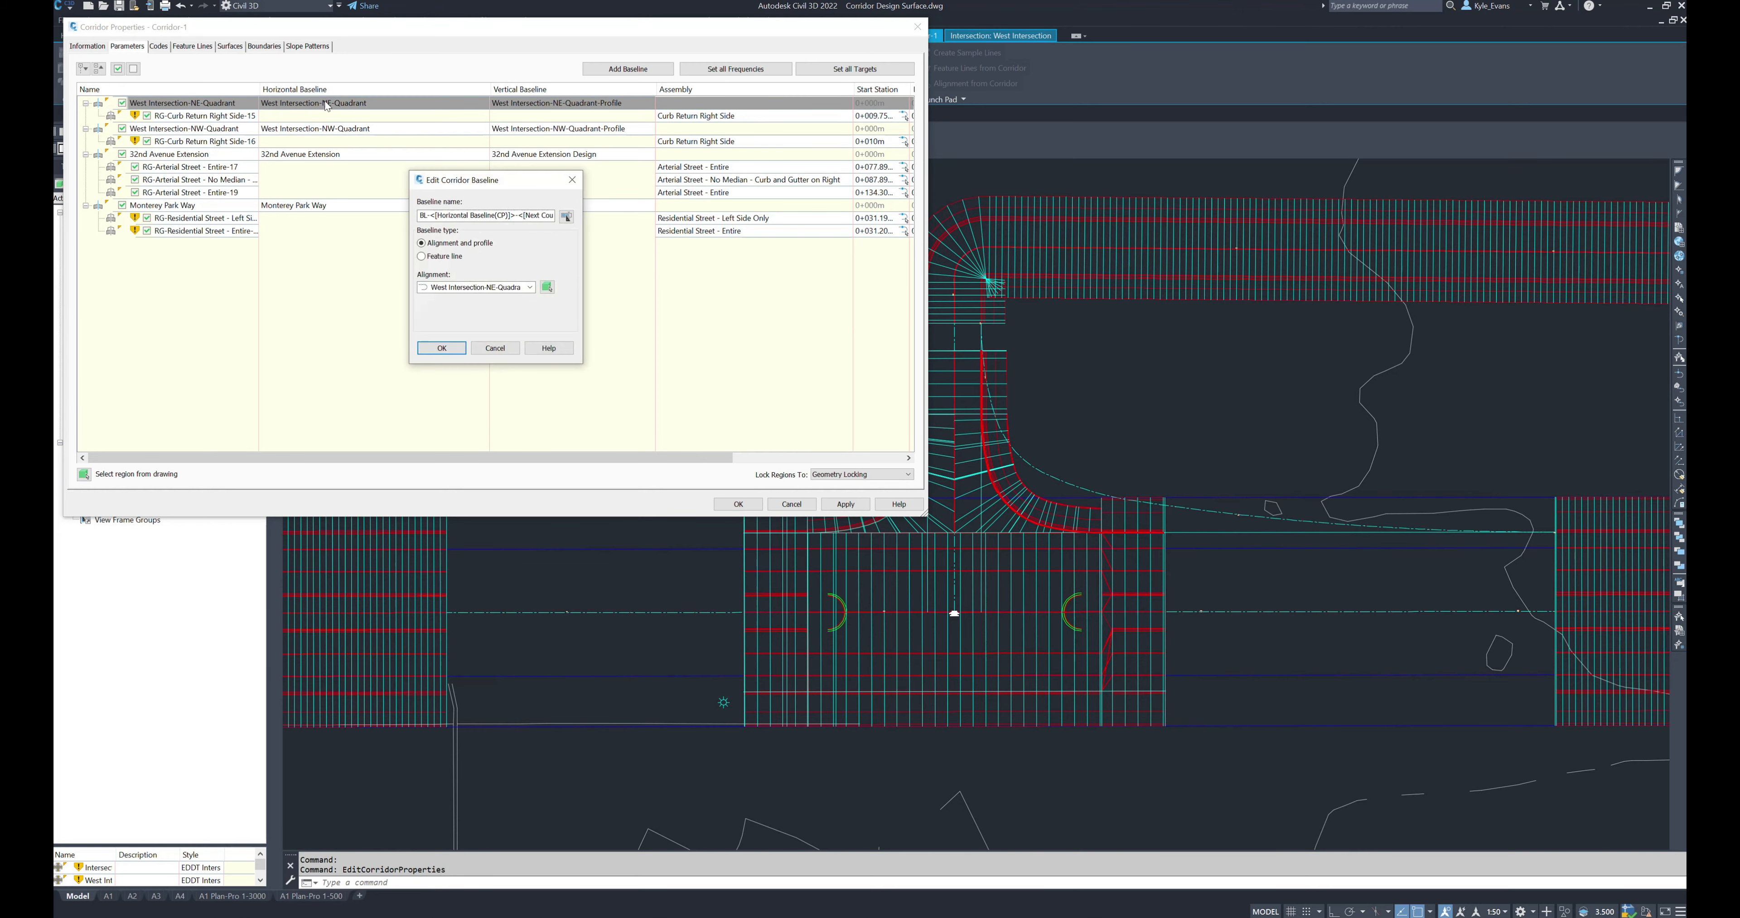
{"action": "left_click", "coordinate": [518, 288]}
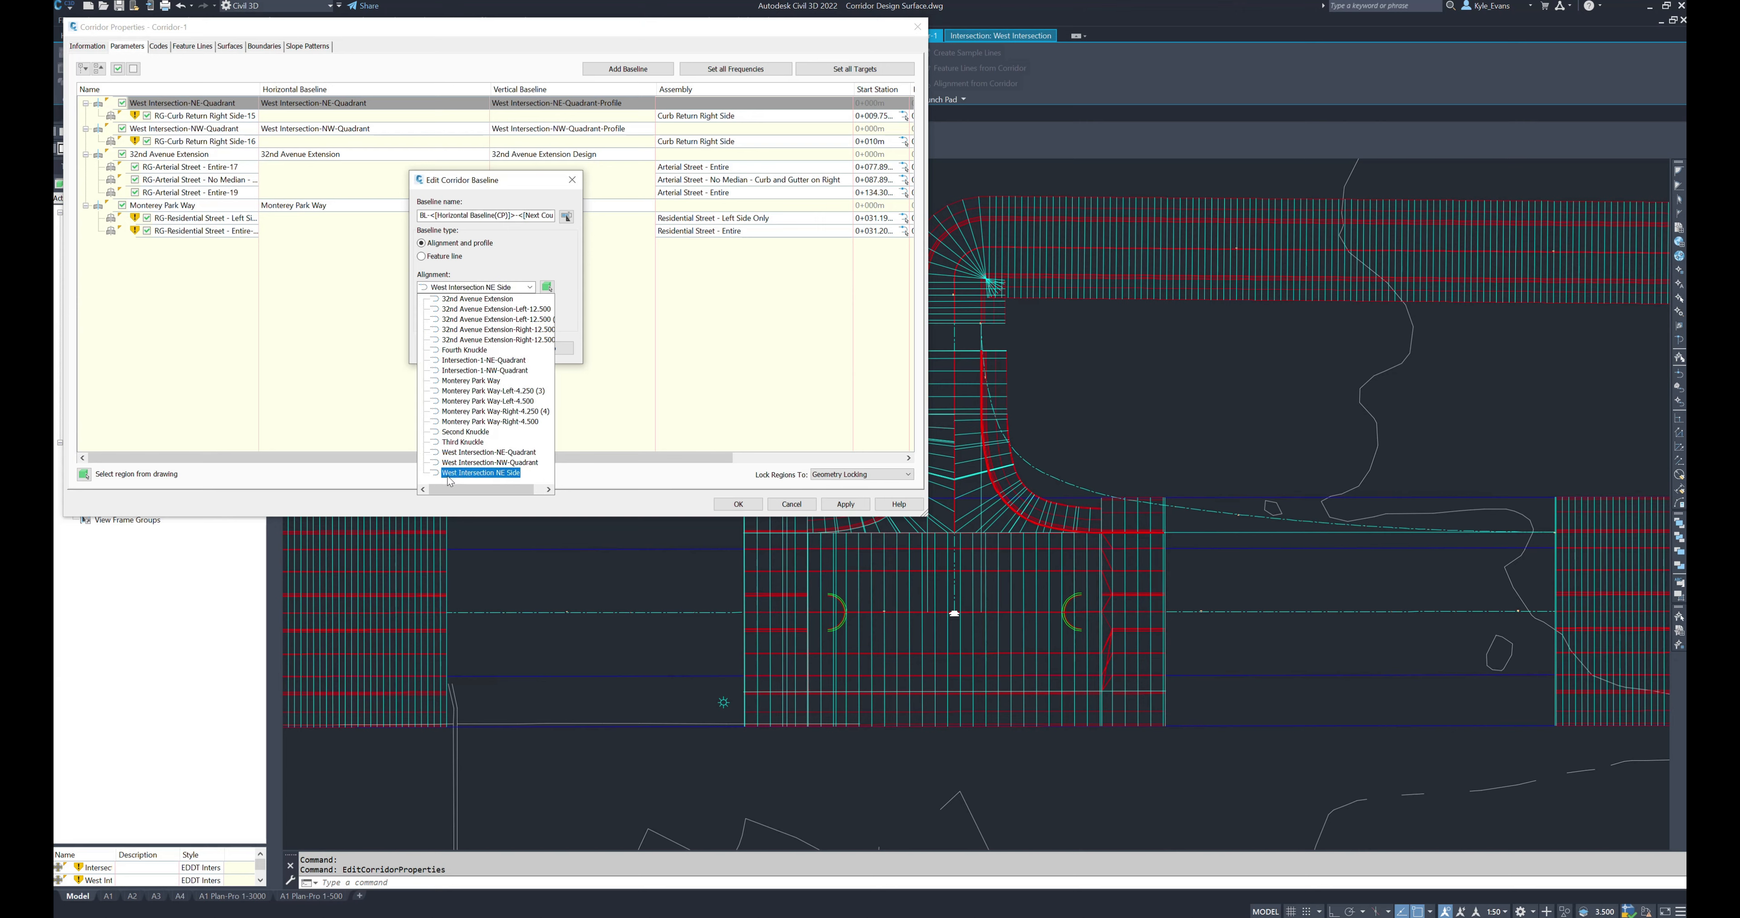
{"action": "left_click", "coordinate": [461, 474]}
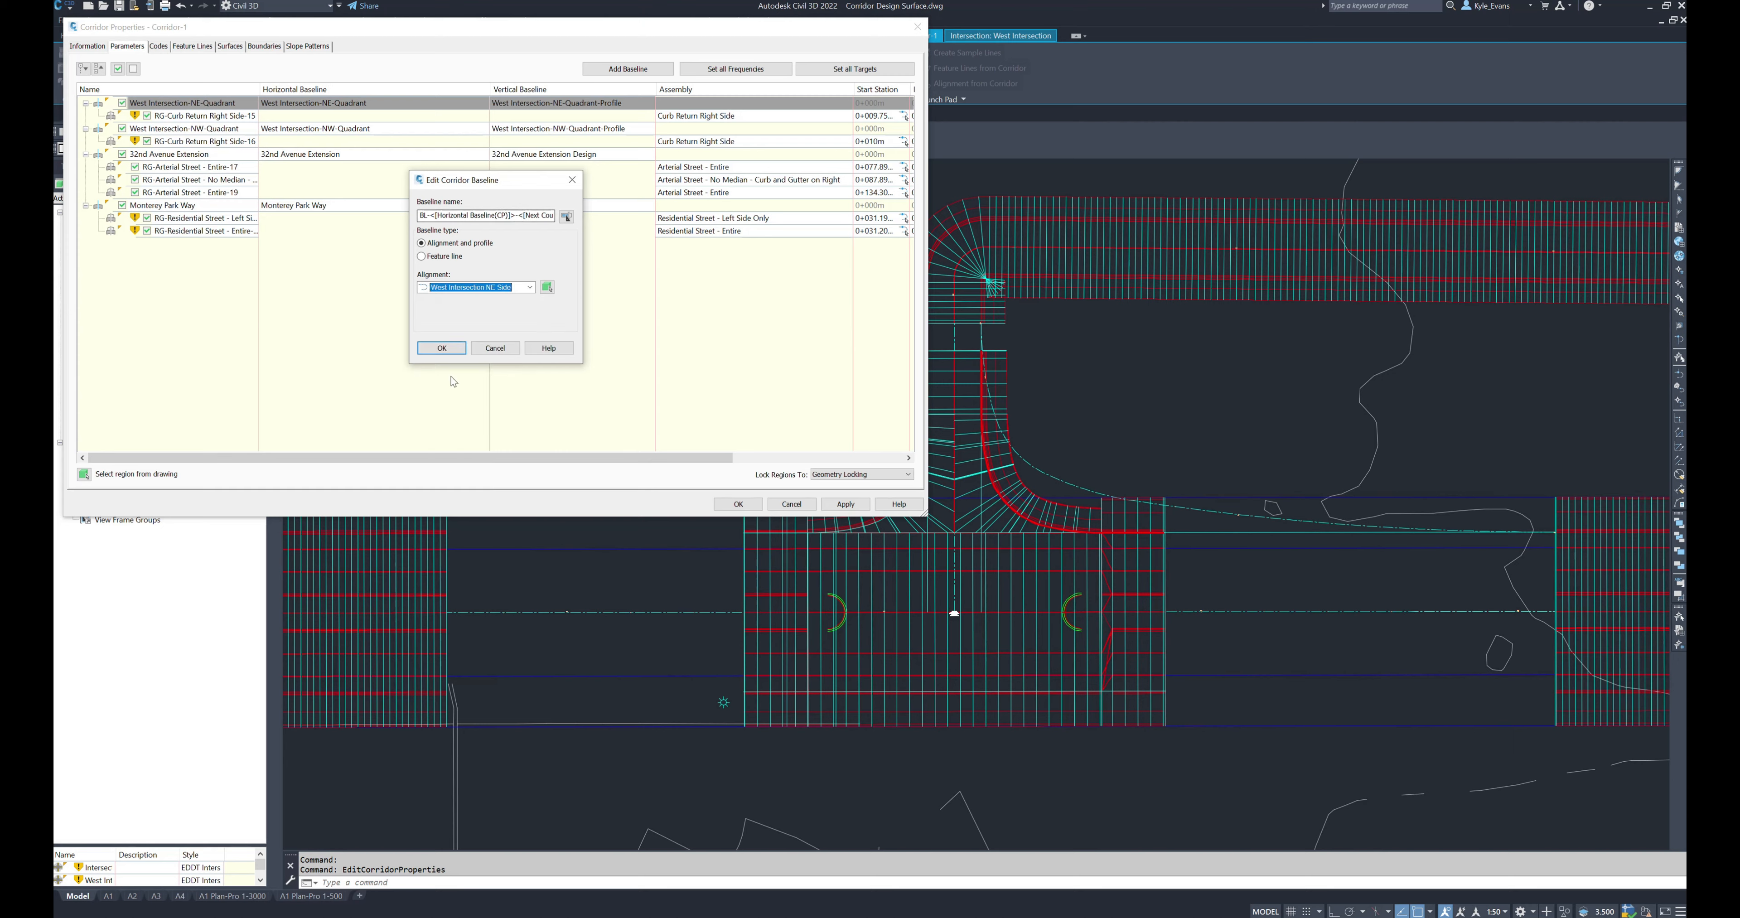
{"action": "left_click", "coordinate": [445, 350]}
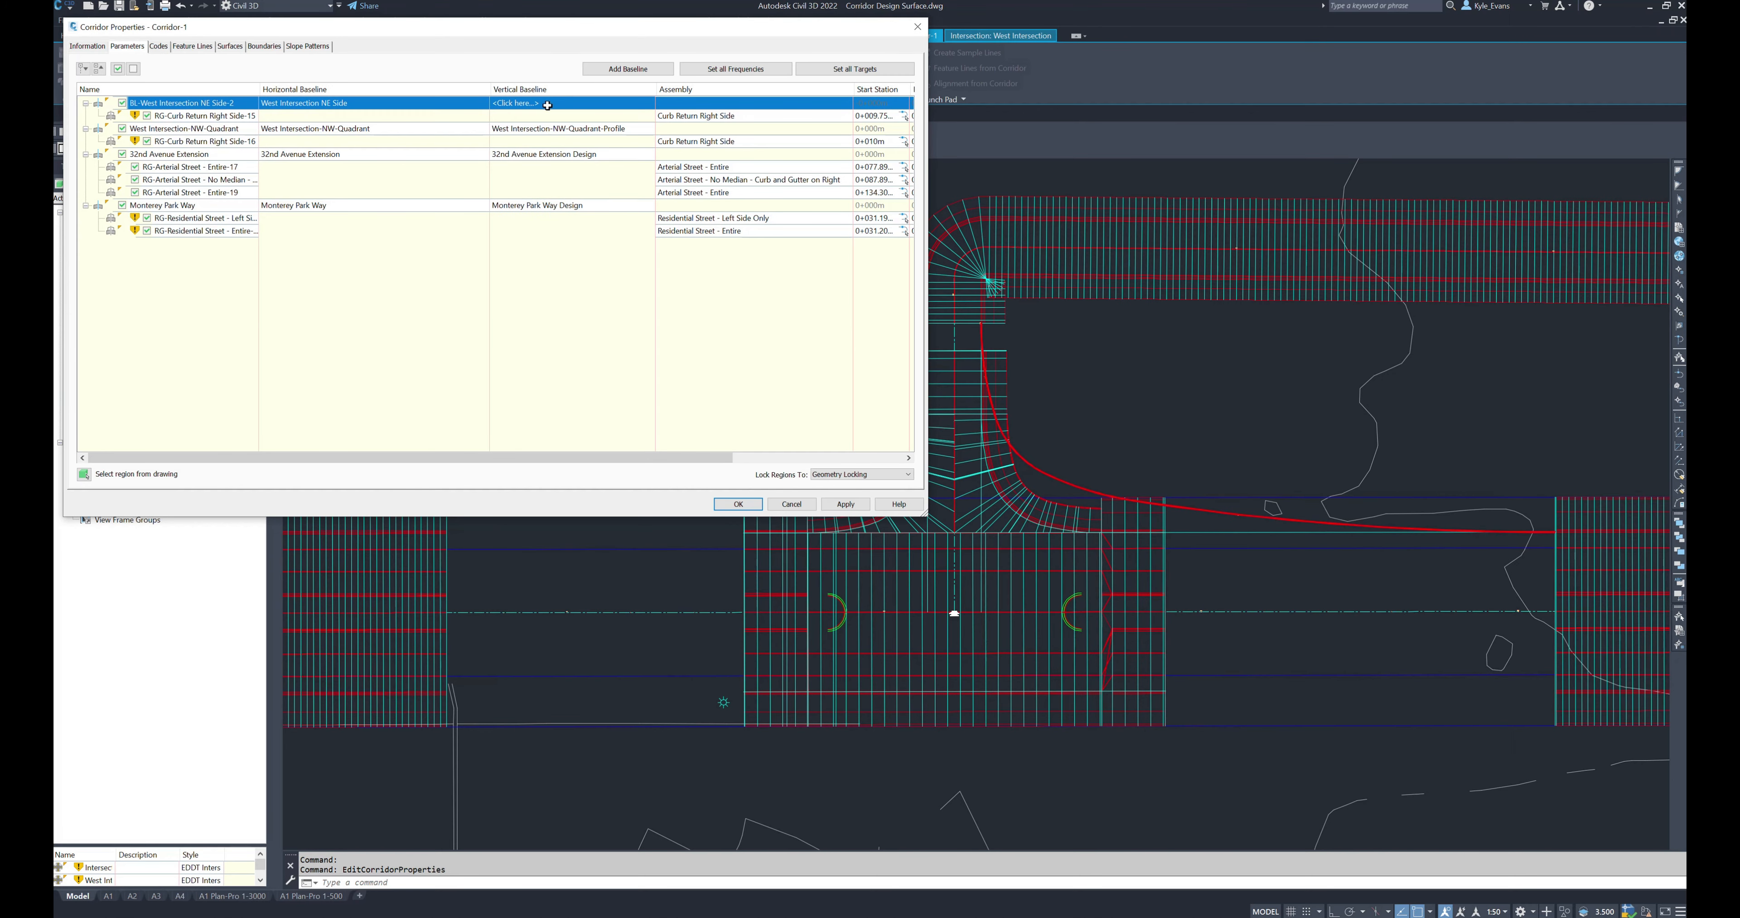
Step: Assign the West Intersection NE Side Design profile as the vertical baseline of the West Intersection NE Side baseline
{"action": "left_click", "coordinate": [517, 104]}
{"action": "left_click", "coordinate": [489, 284]}
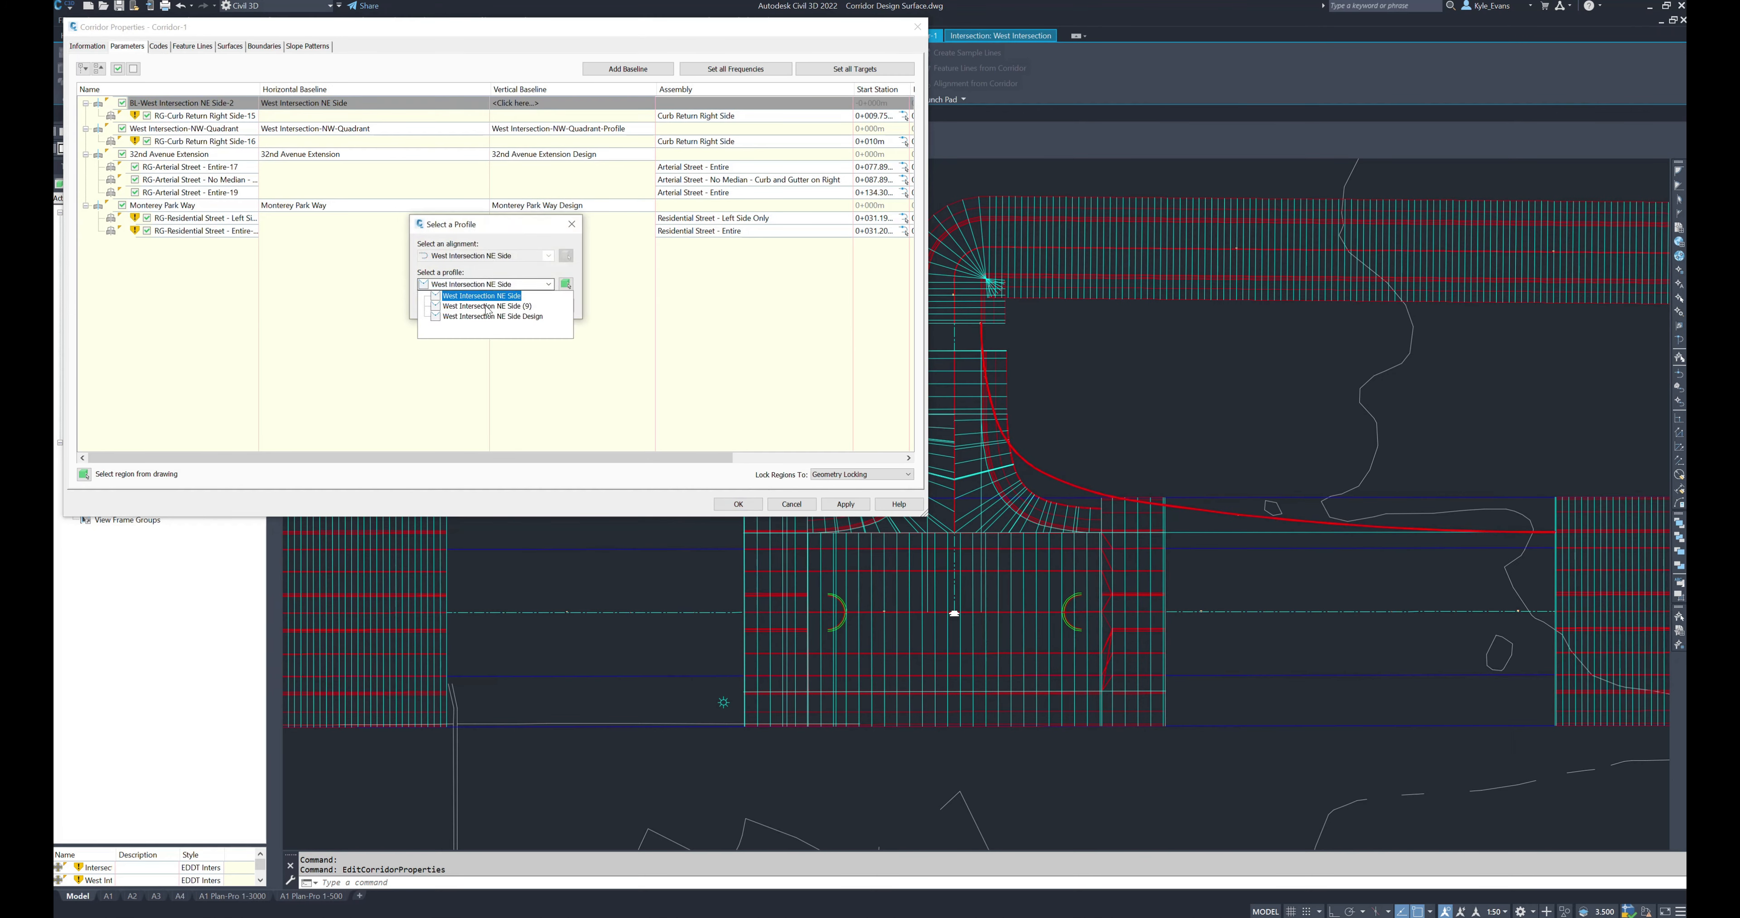
{"action": "left_click", "coordinate": [492, 316]}
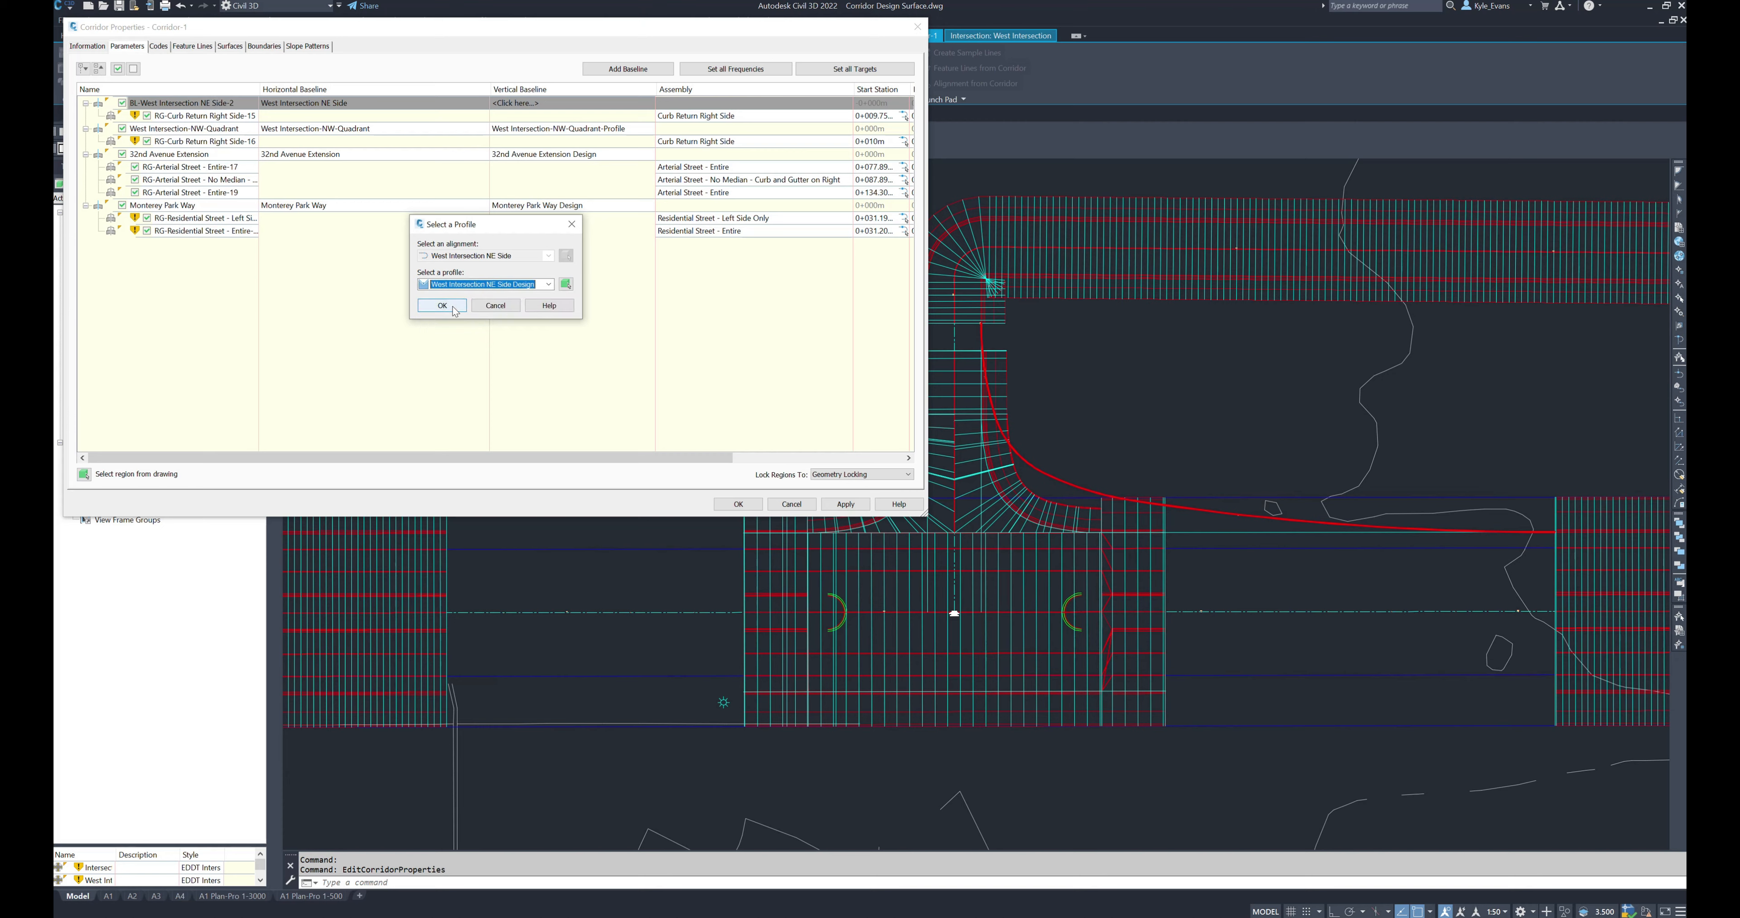
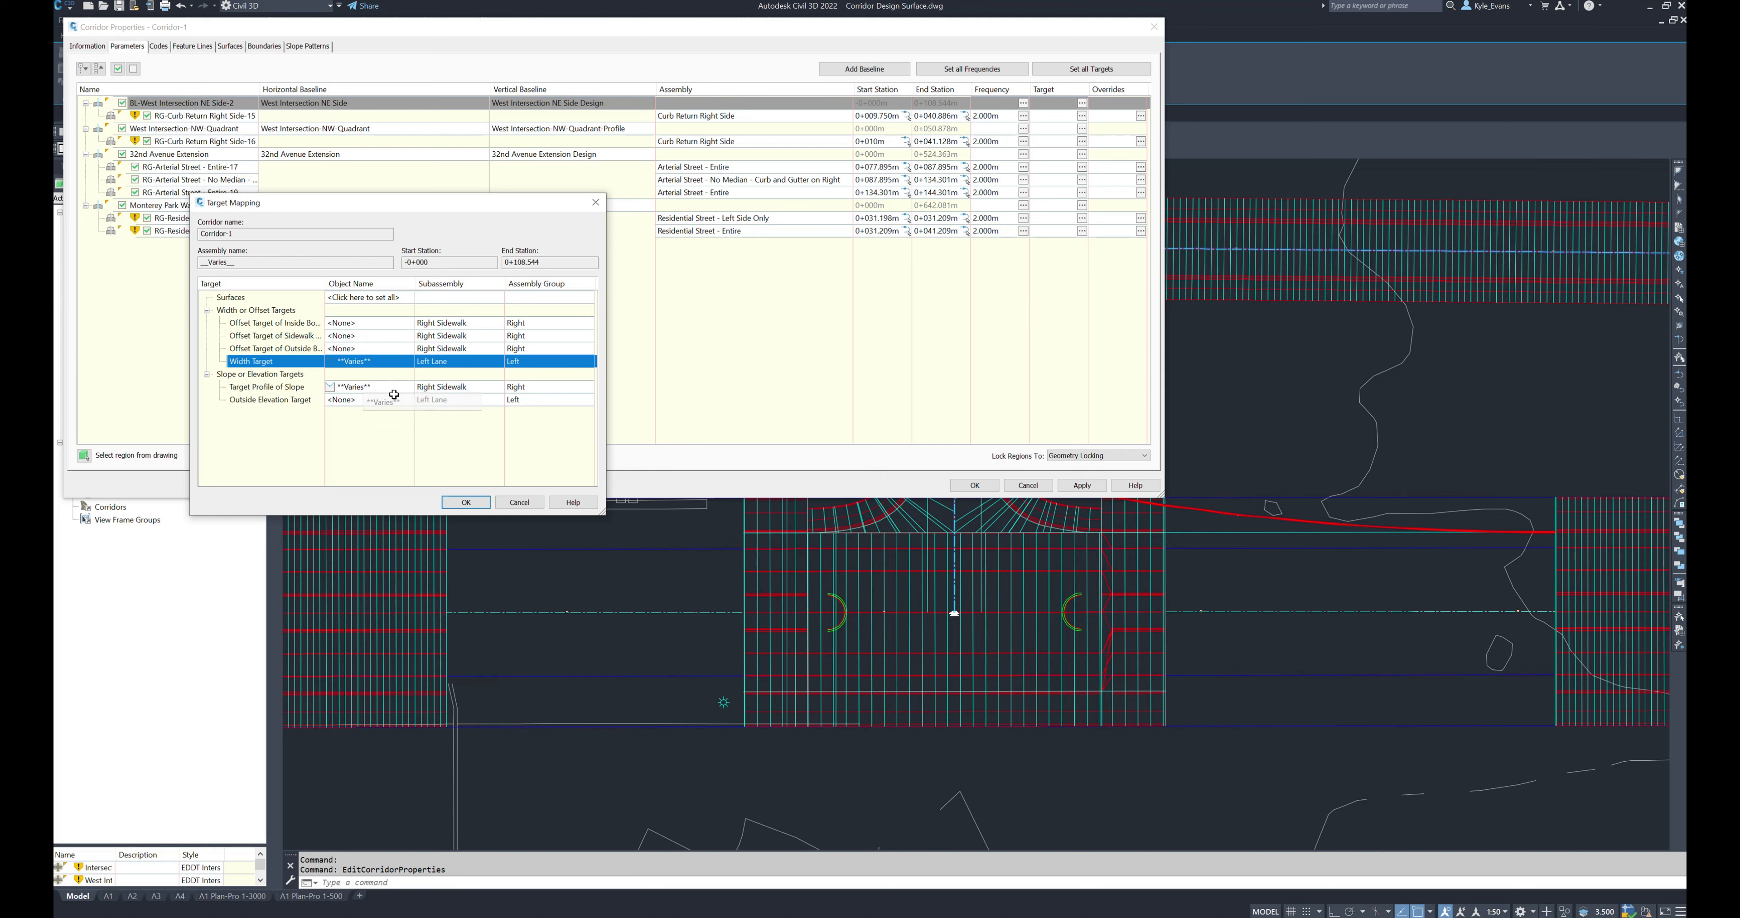
Step: Remove both the 32nd Avenue and Monterey Park Way profiles from the Right Sidewalk's Target Profile of Slope
{"action": "left_click", "coordinate": [375, 389]}
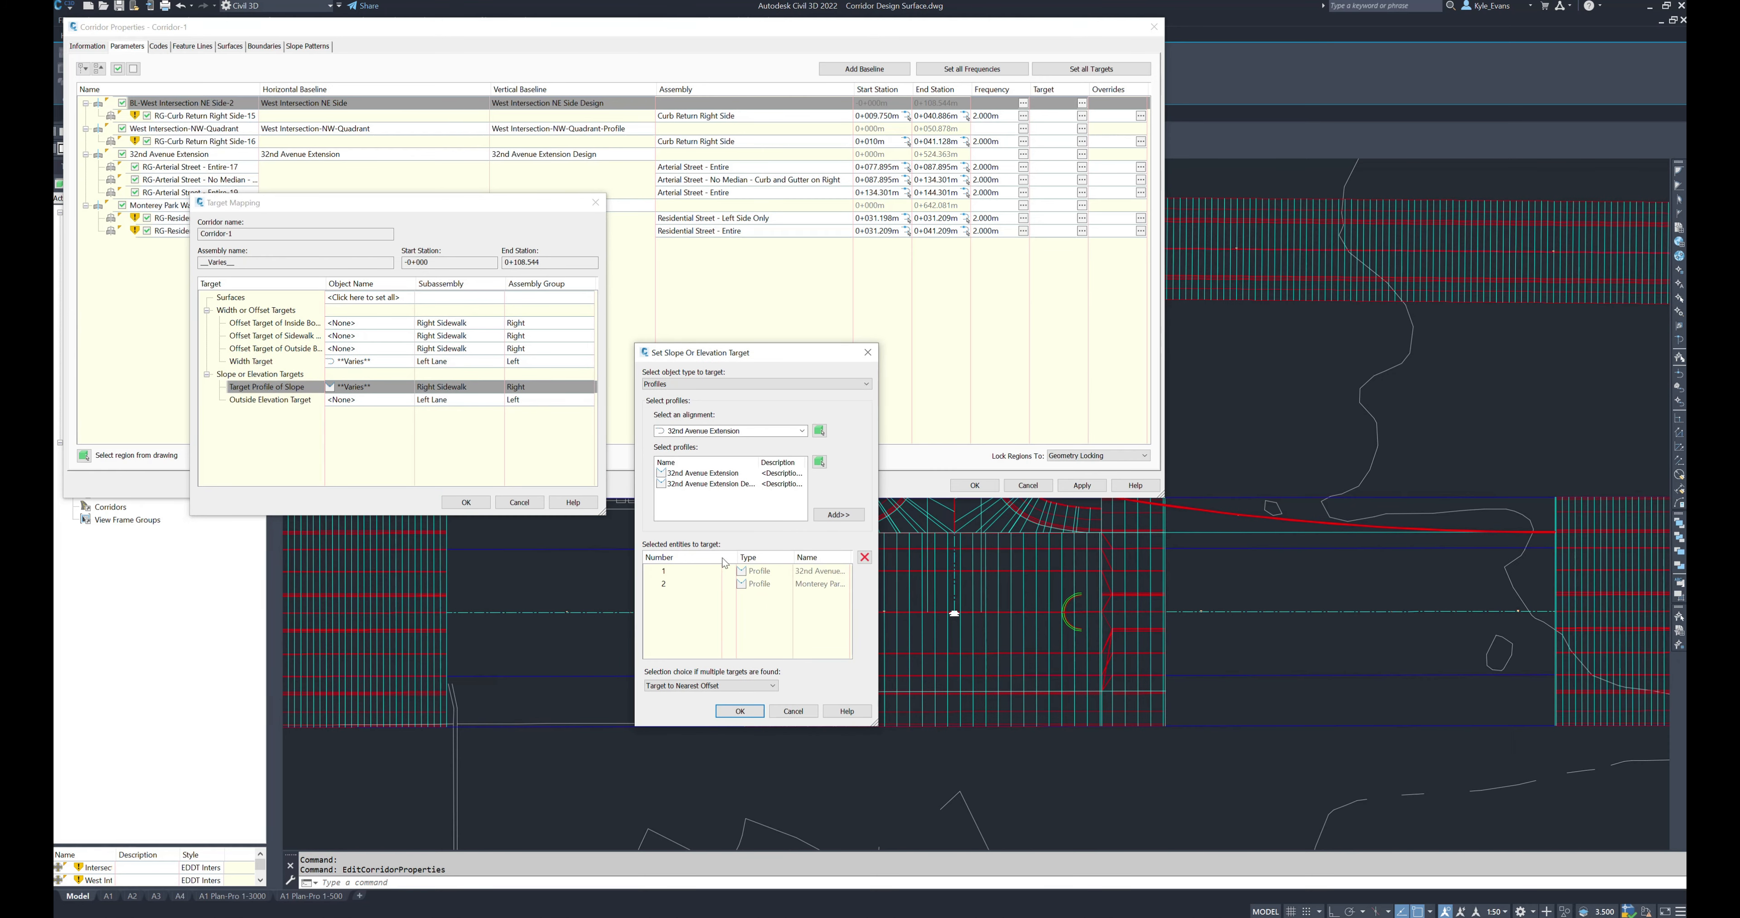
{"action": "left_click", "coordinate": [729, 574]}
{"action": "left_click", "coordinate": [864, 557]}
{"action": "left_click", "coordinate": [797, 572]}
{"action": "left_click", "coordinate": [864, 557]}
{"action": "left_click", "coordinate": [750, 713]}
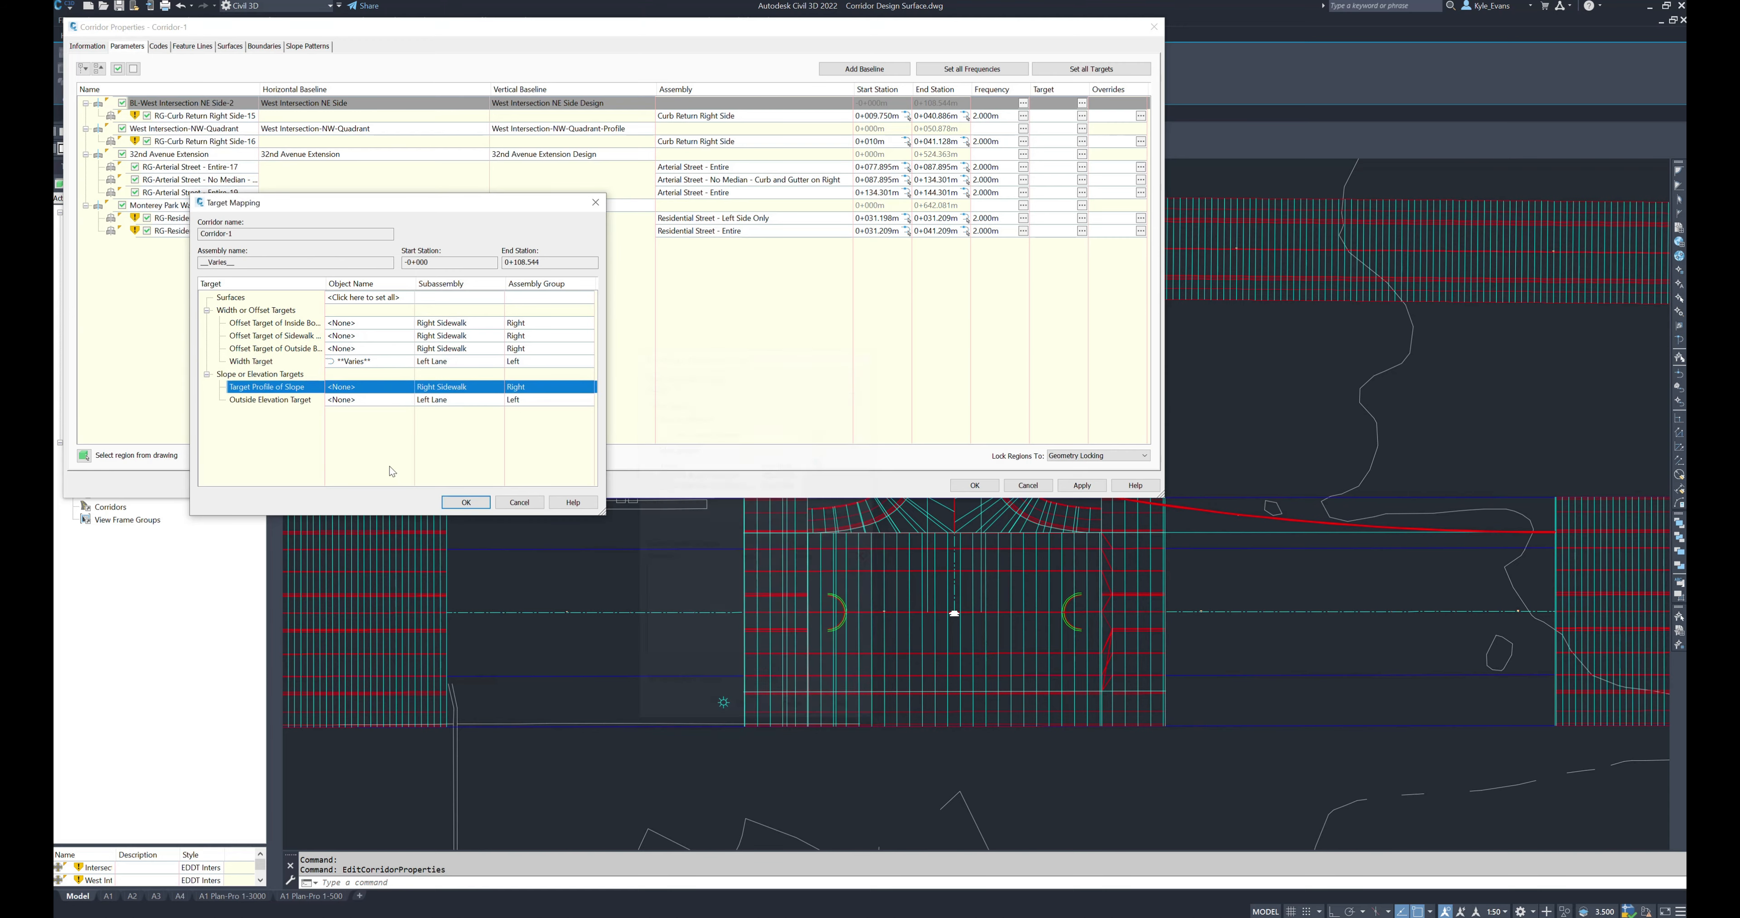
Step: Set the Left Lane's Outside Elevation Target to the 32nd Avenue Extension-Left-12.500 profile and the Monterey Park Way Design profile
{"action": "left_click", "coordinate": [359, 401]}
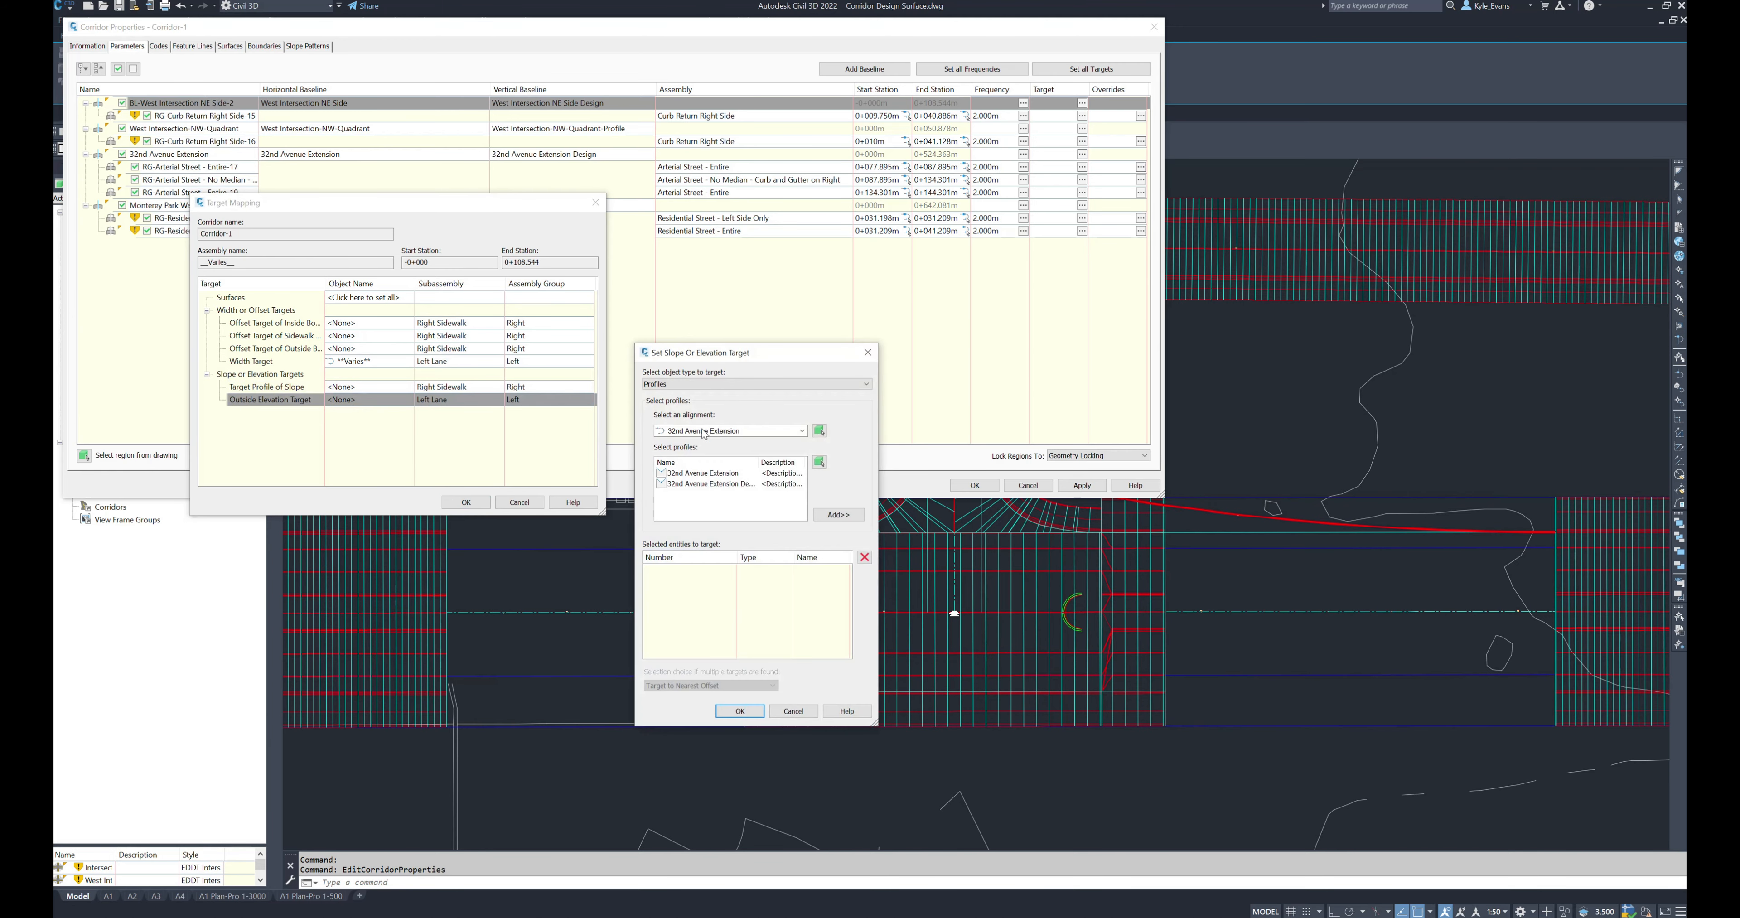
{"action": "left_click", "coordinate": [732, 433]}
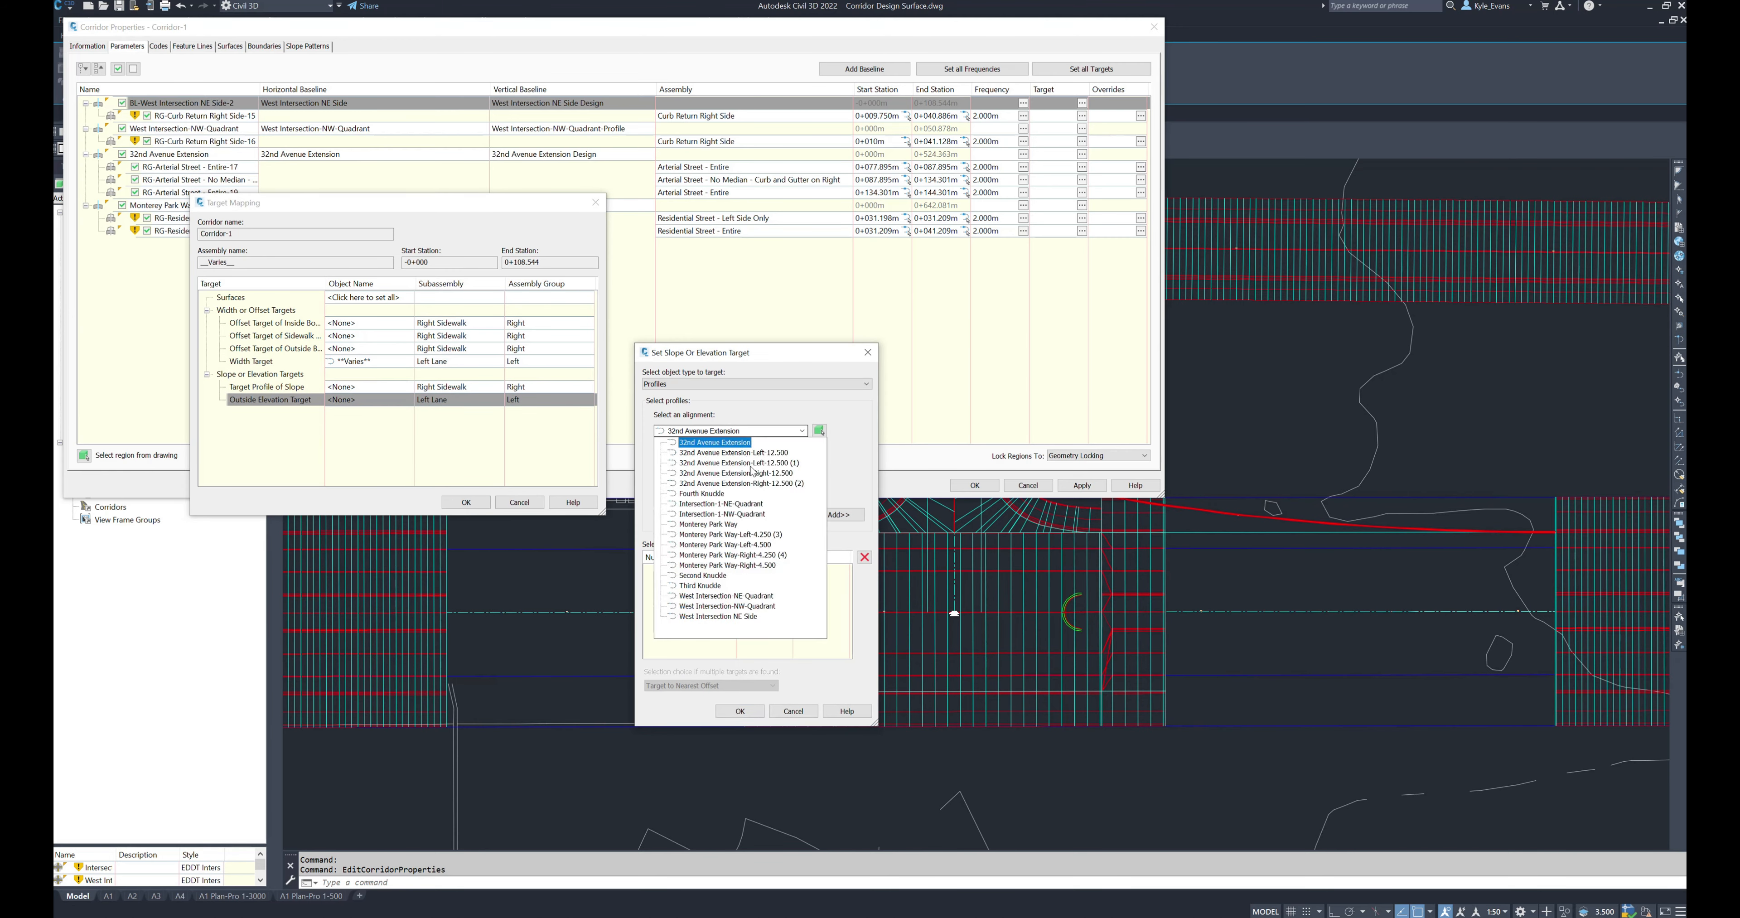
{"action": "left_click", "coordinate": [722, 452]}
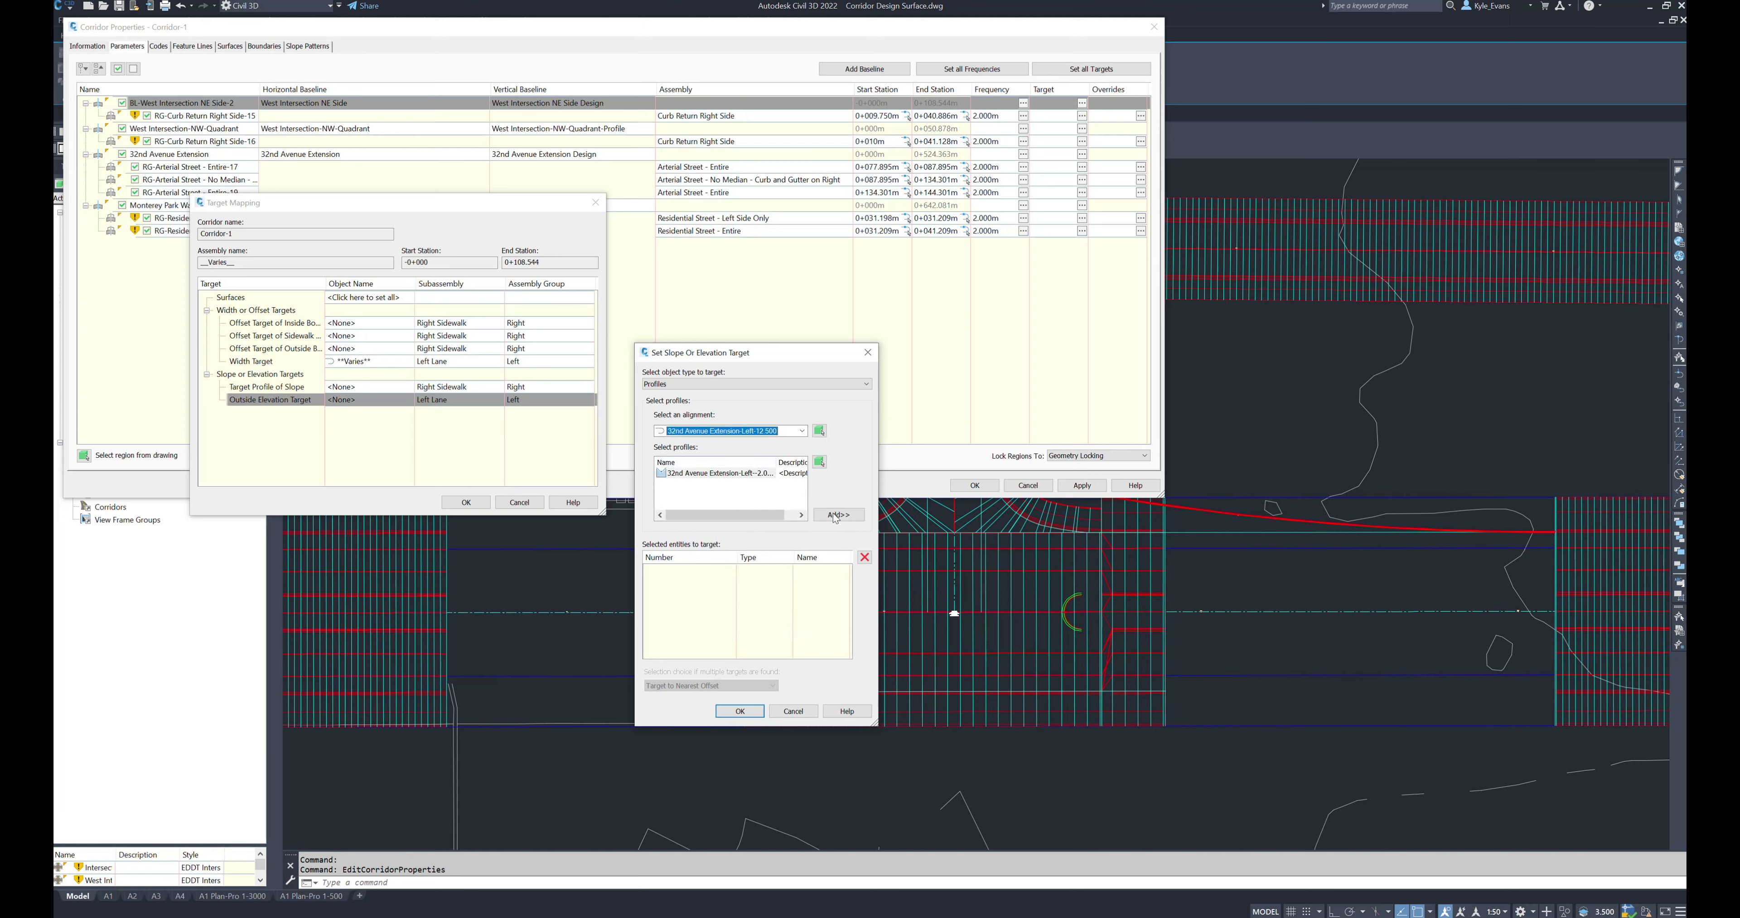
{"action": "left_click", "coordinate": [838, 514]}
{"action": "left_click", "coordinate": [724, 433]}
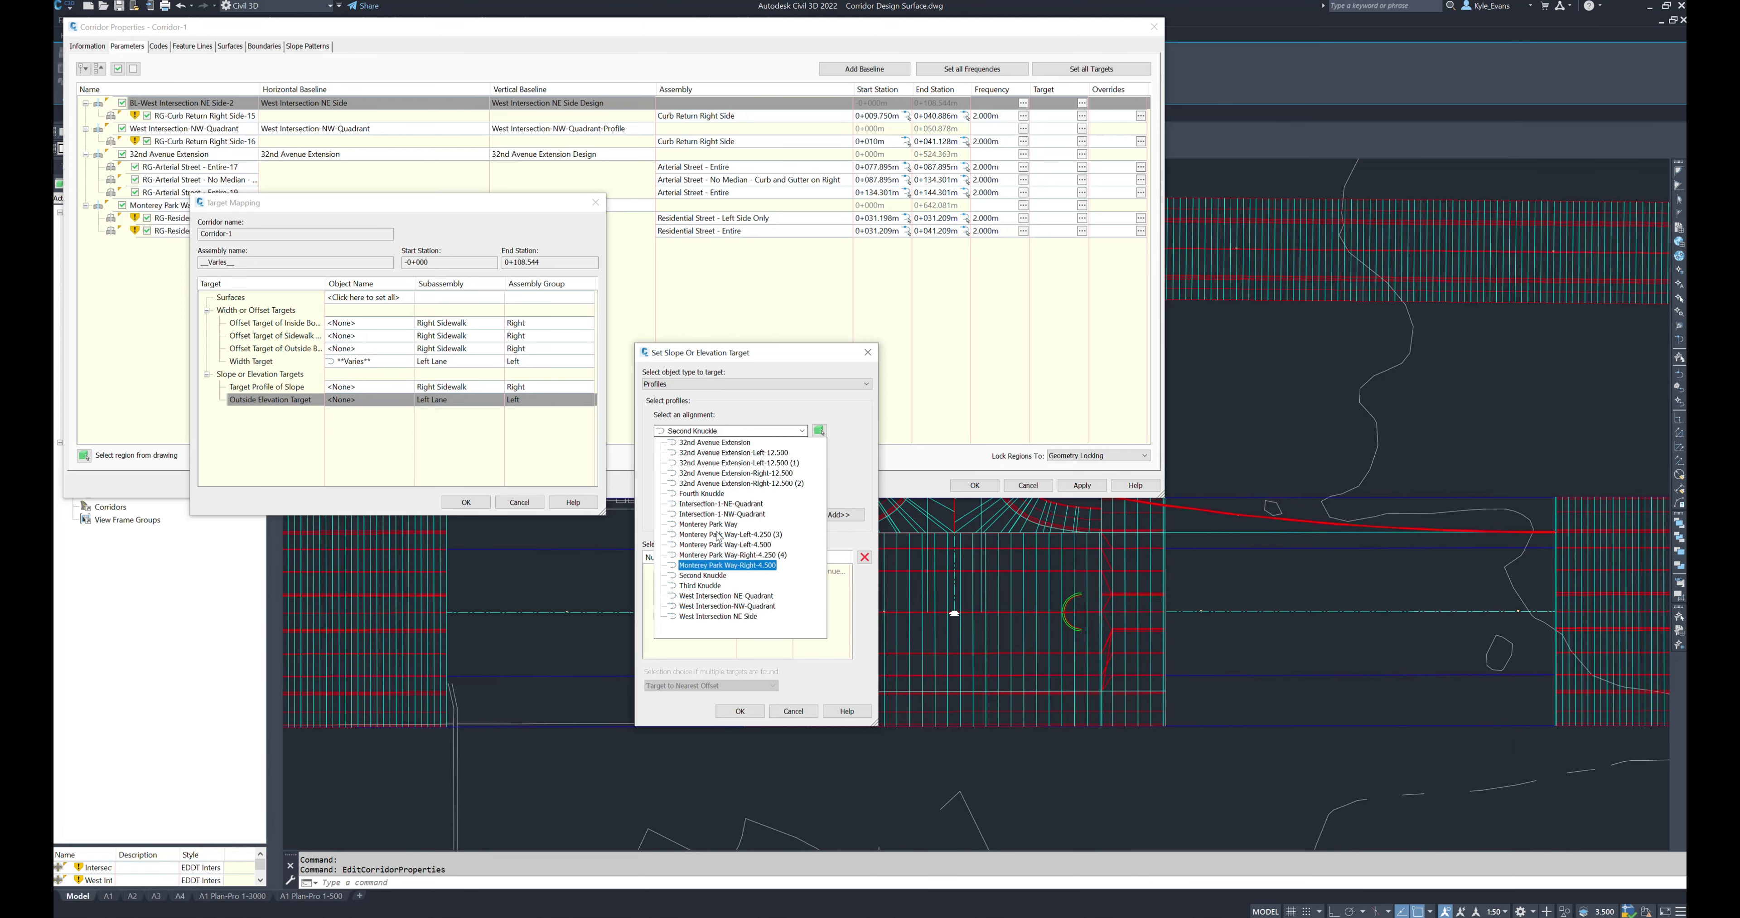
{"action": "left_click", "coordinate": [720, 525]}
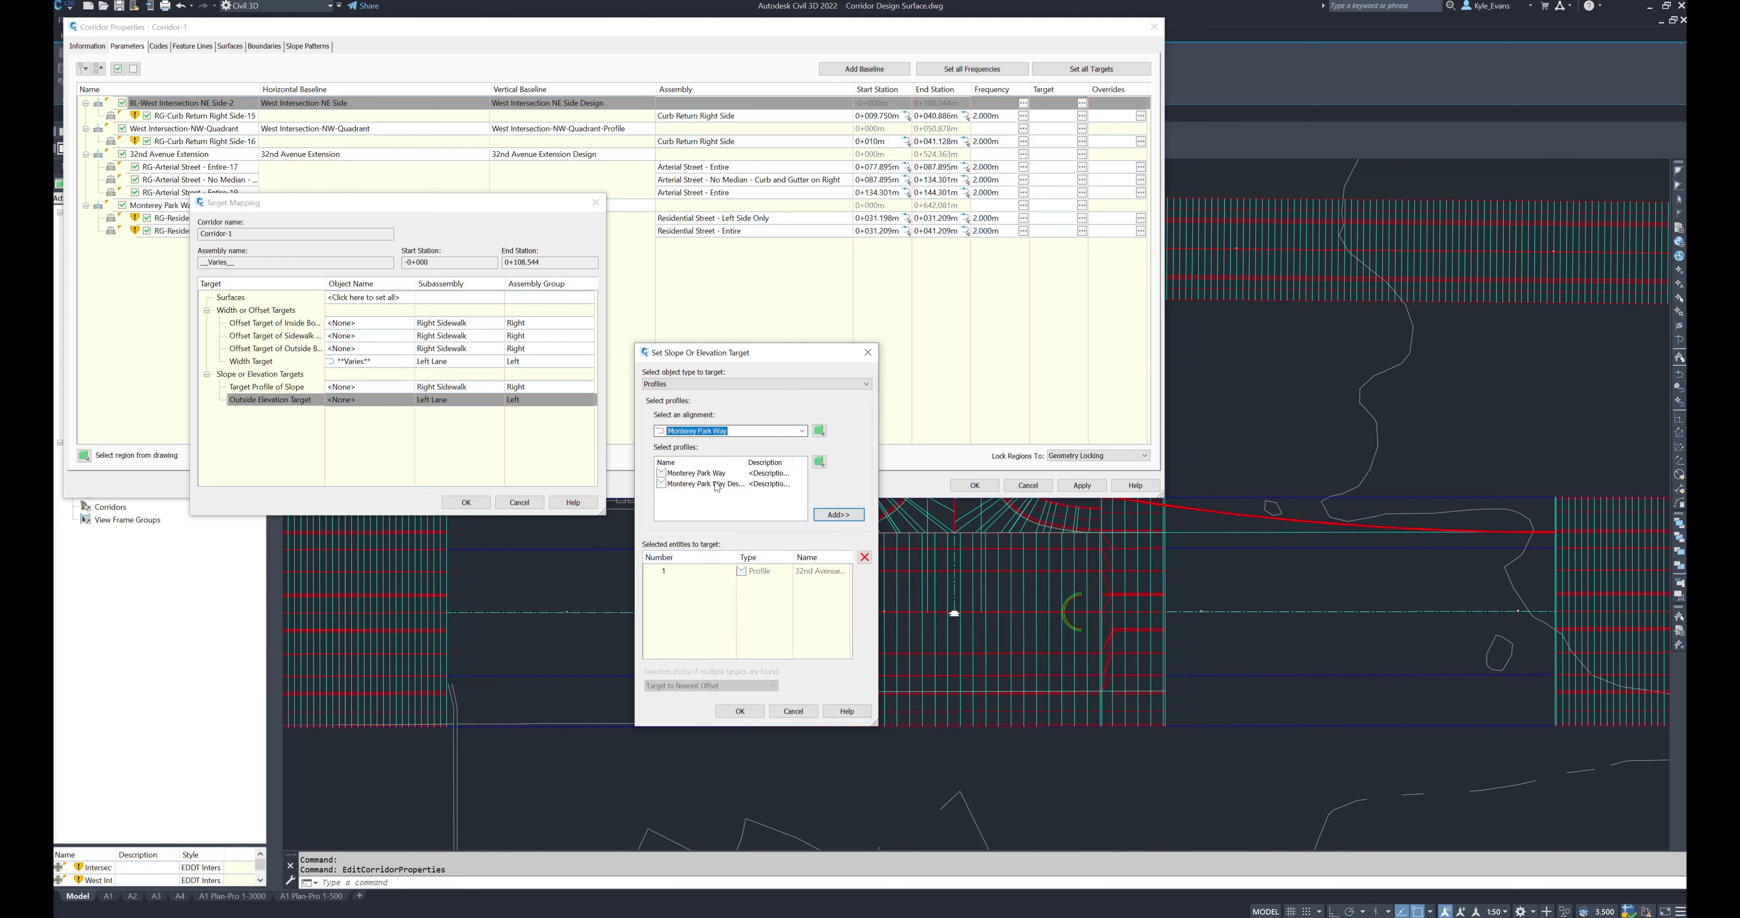
{"action": "left_click", "coordinate": [838, 514]}
{"action": "left_click", "coordinate": [740, 711]}
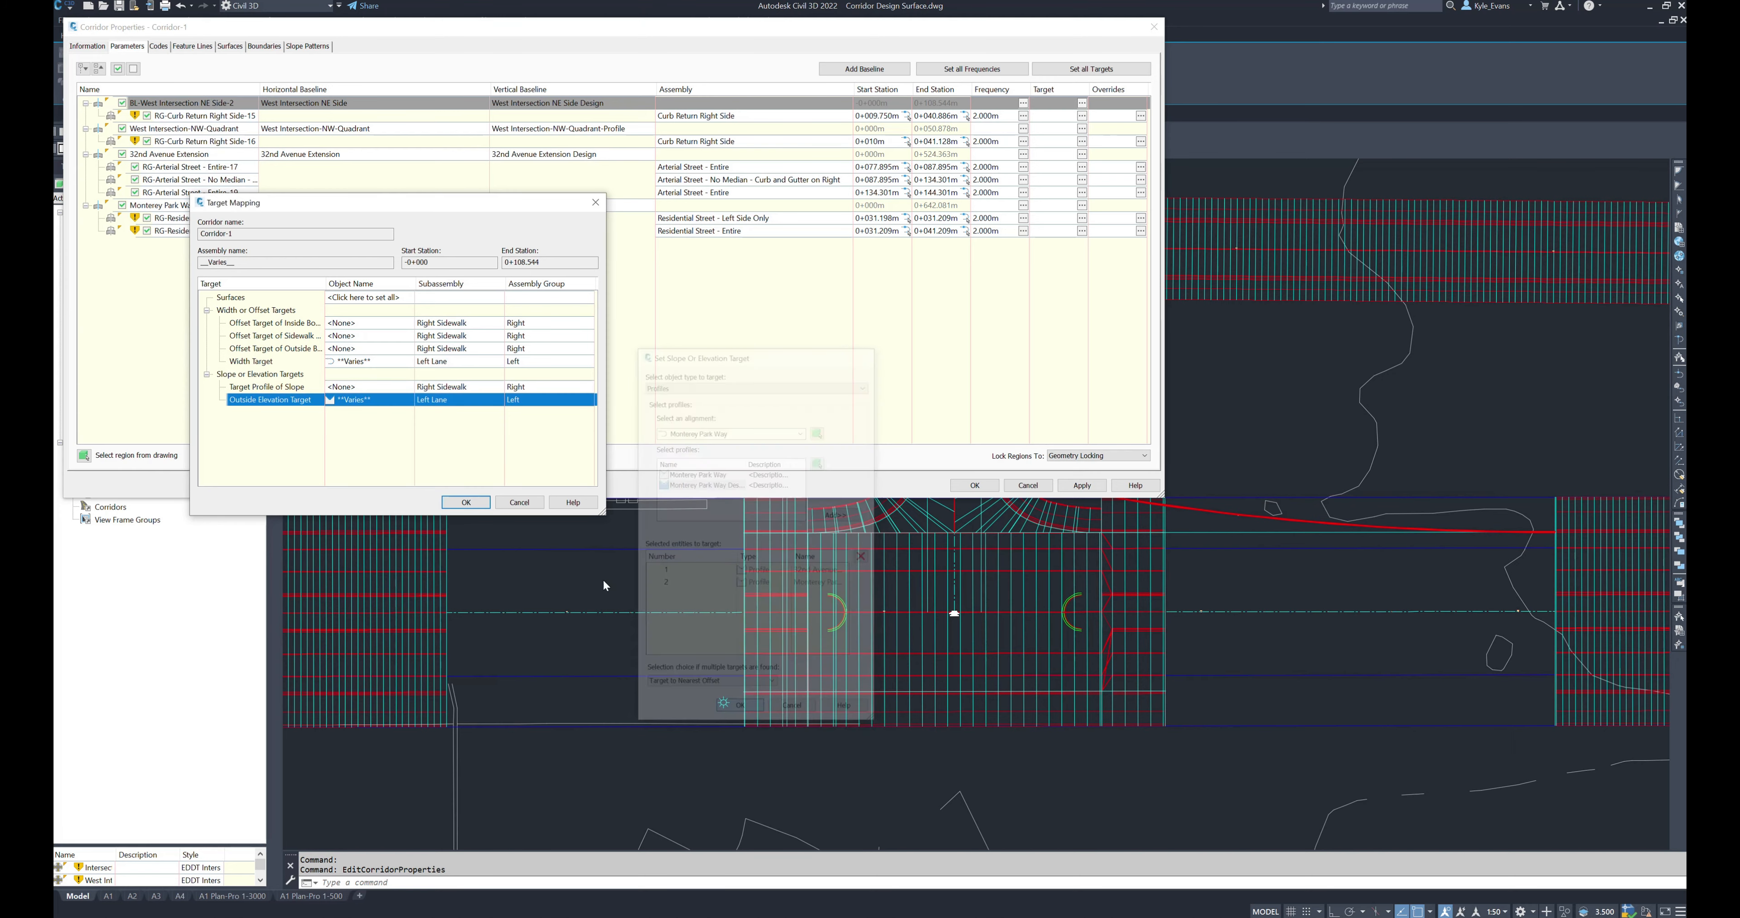
{"action": "left_click", "coordinate": [465, 503]}
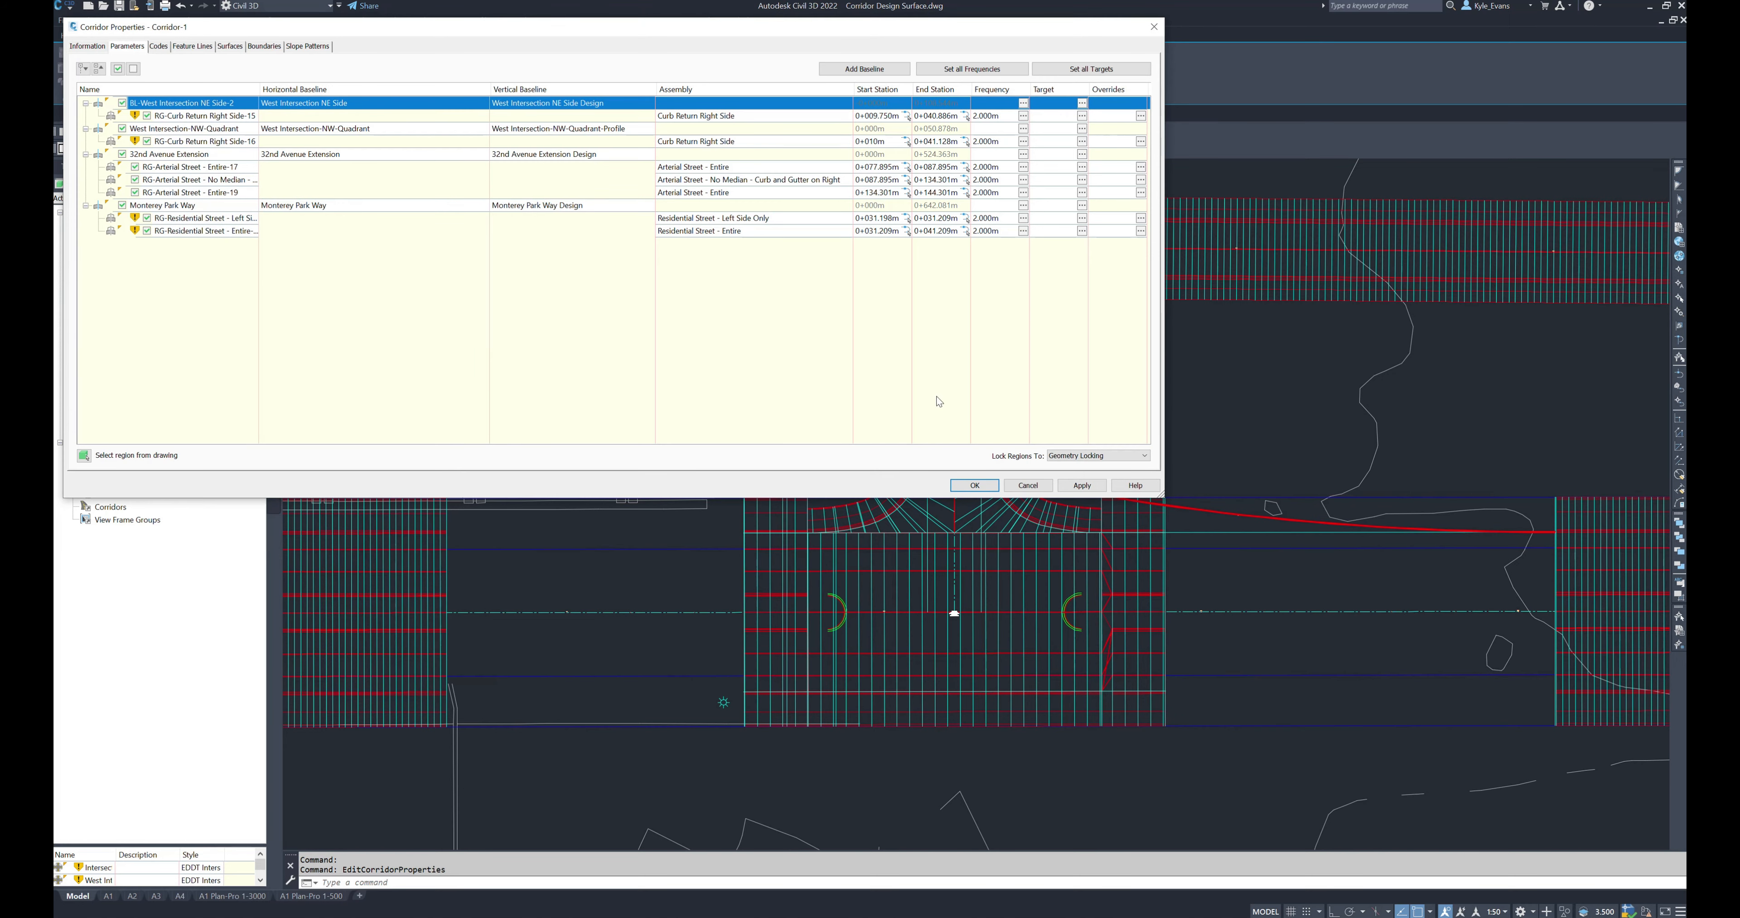
Step: Apply the northeast baseline and target changes and rebuild Corridor-1
{"action": "left_click", "coordinate": [976, 485]}
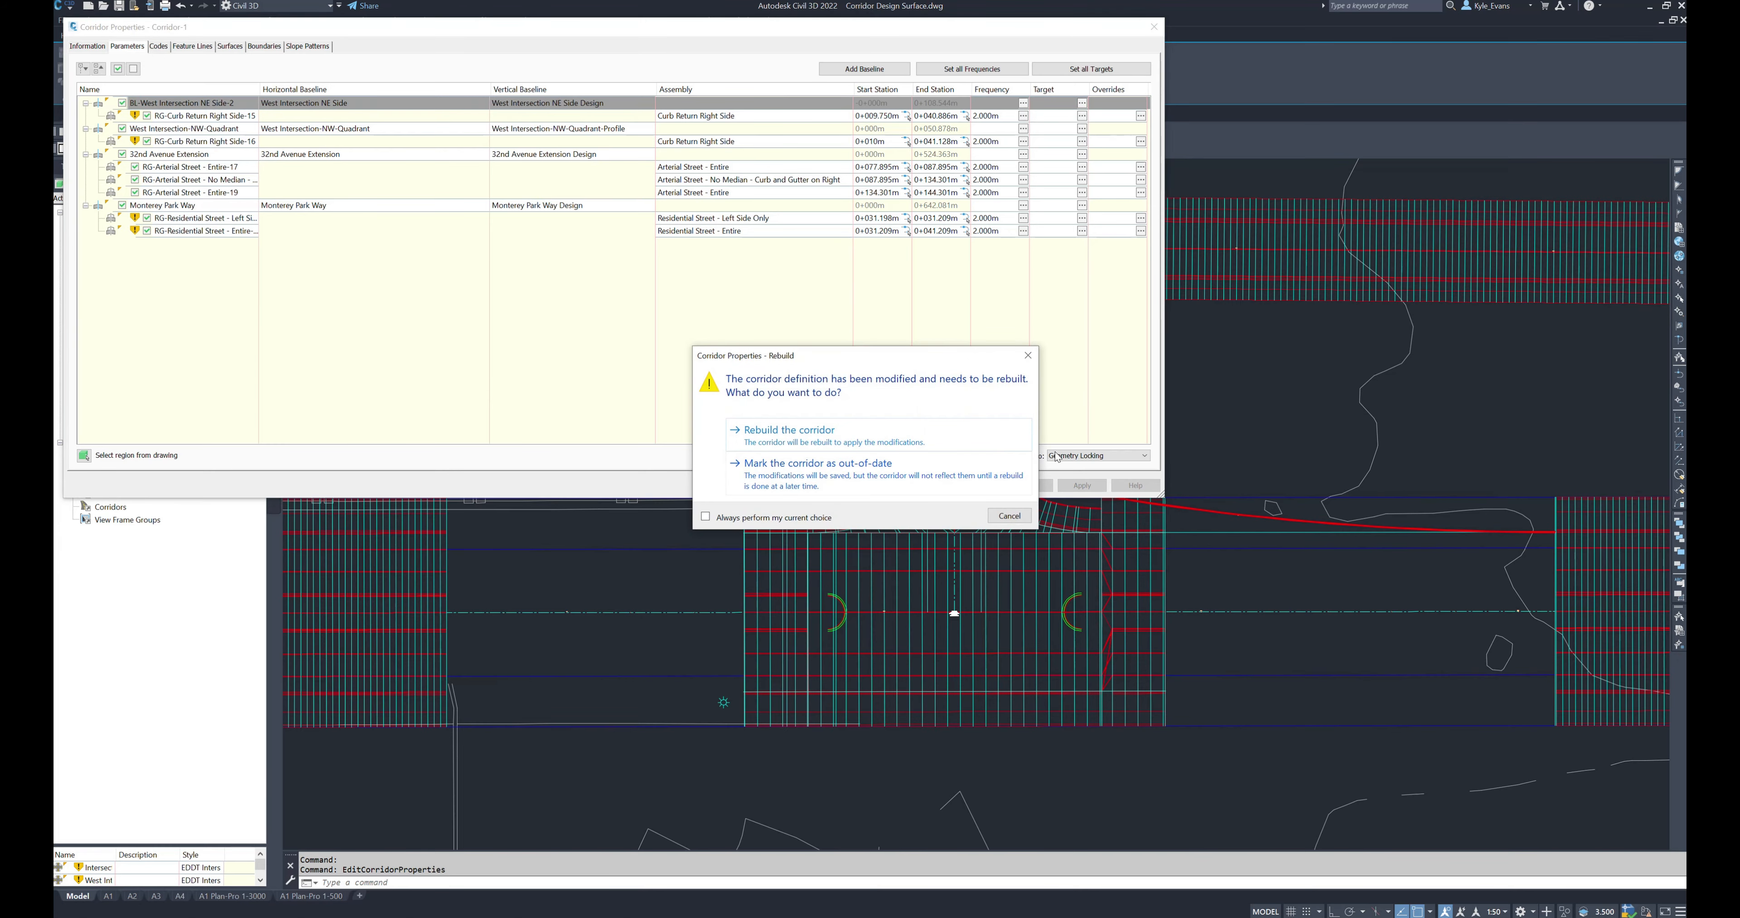
{"action": "left_click", "coordinate": [857, 442]}
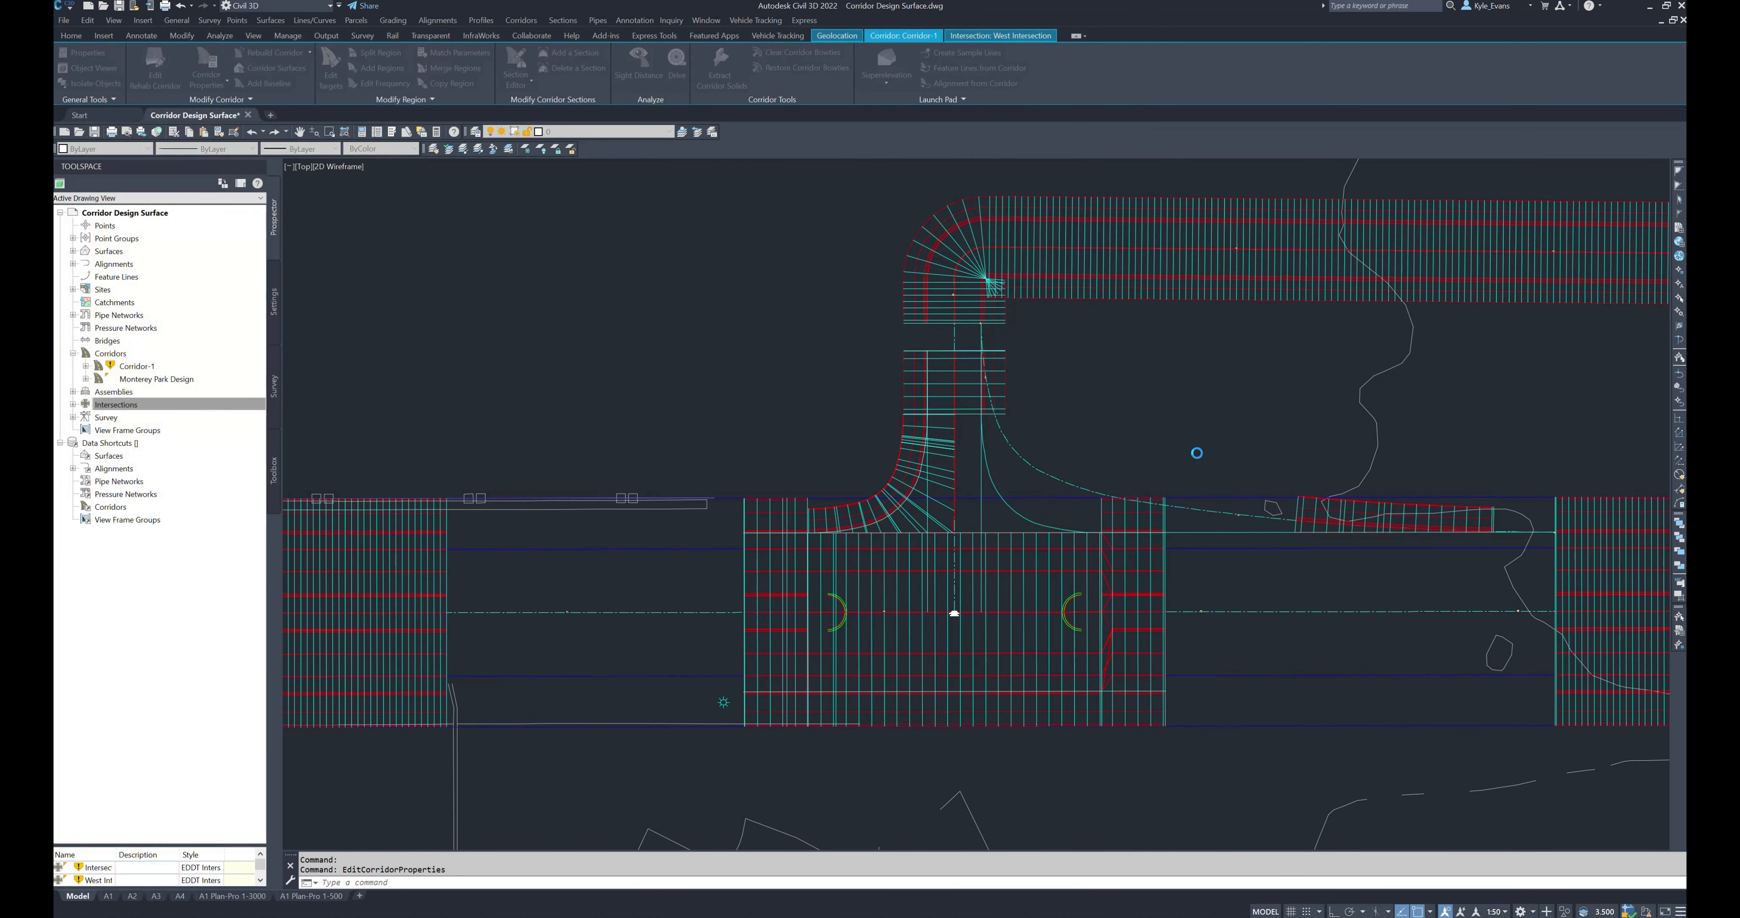
{"action": "middle_click_drag", "start_coordinate": [1249, 517], "coordinate": [1132, 473]}
{"action": "left_click", "coordinate": [1132, 473]}
{"action": "key", "text": "Escape"}
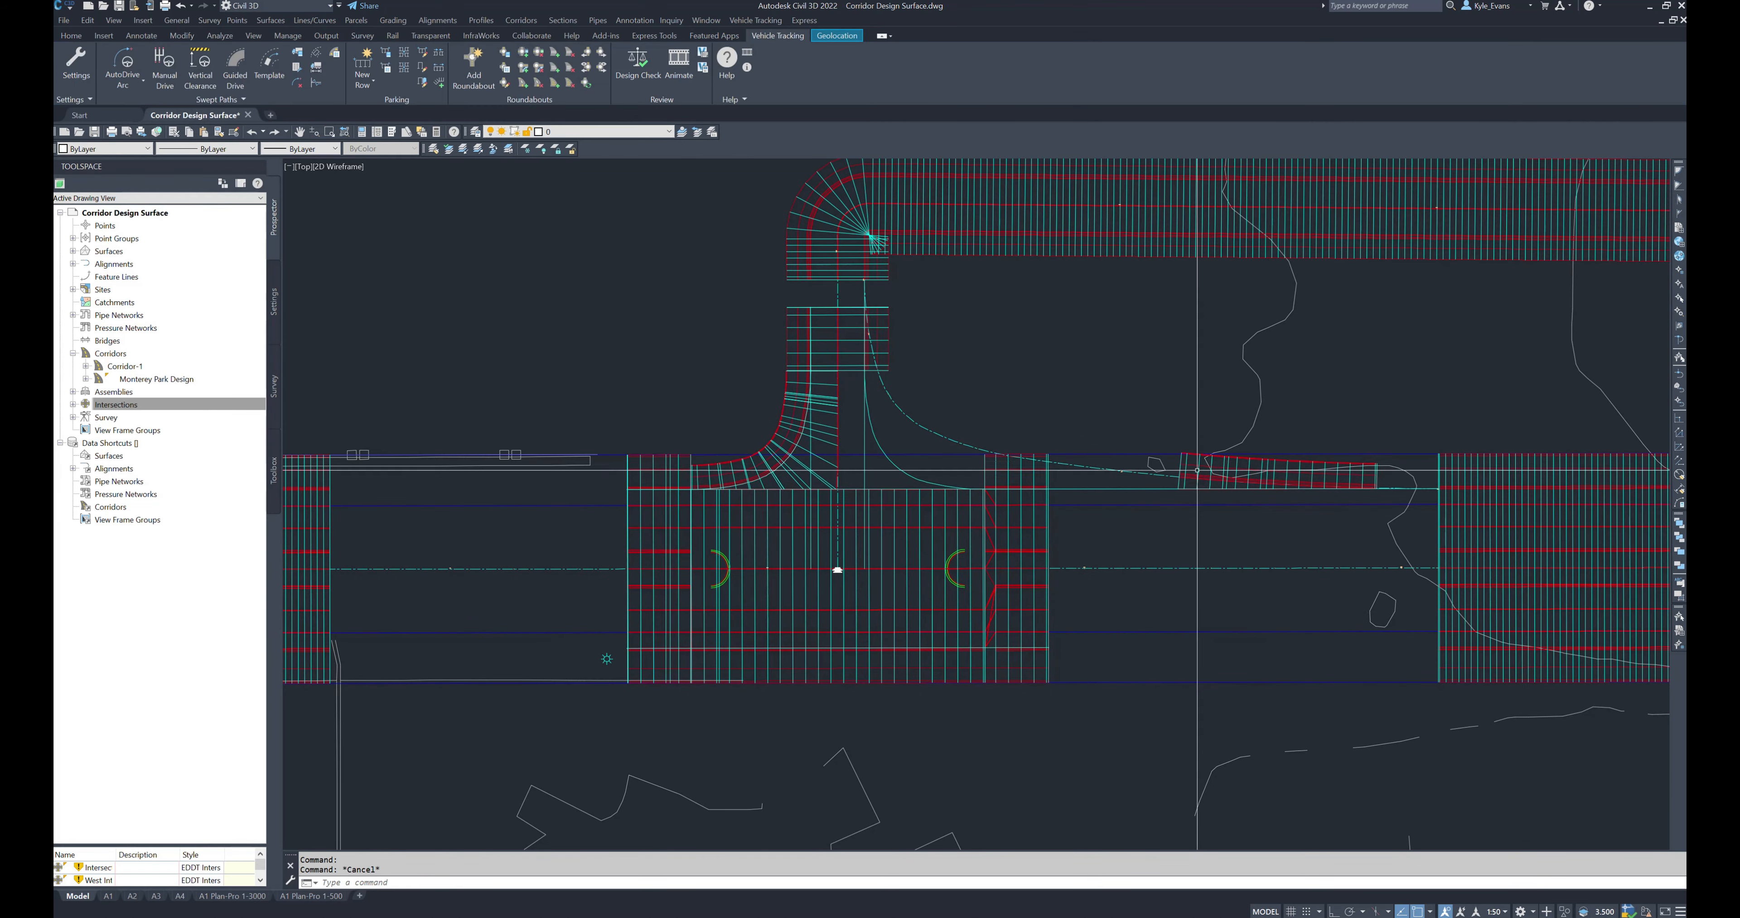
Step: In Corridor-1's properties, remove the region RG-Arterial Street - Entire-19 from the 32nd Avenue Extension baseline
{"action": "left_click", "coordinate": [1193, 453]}
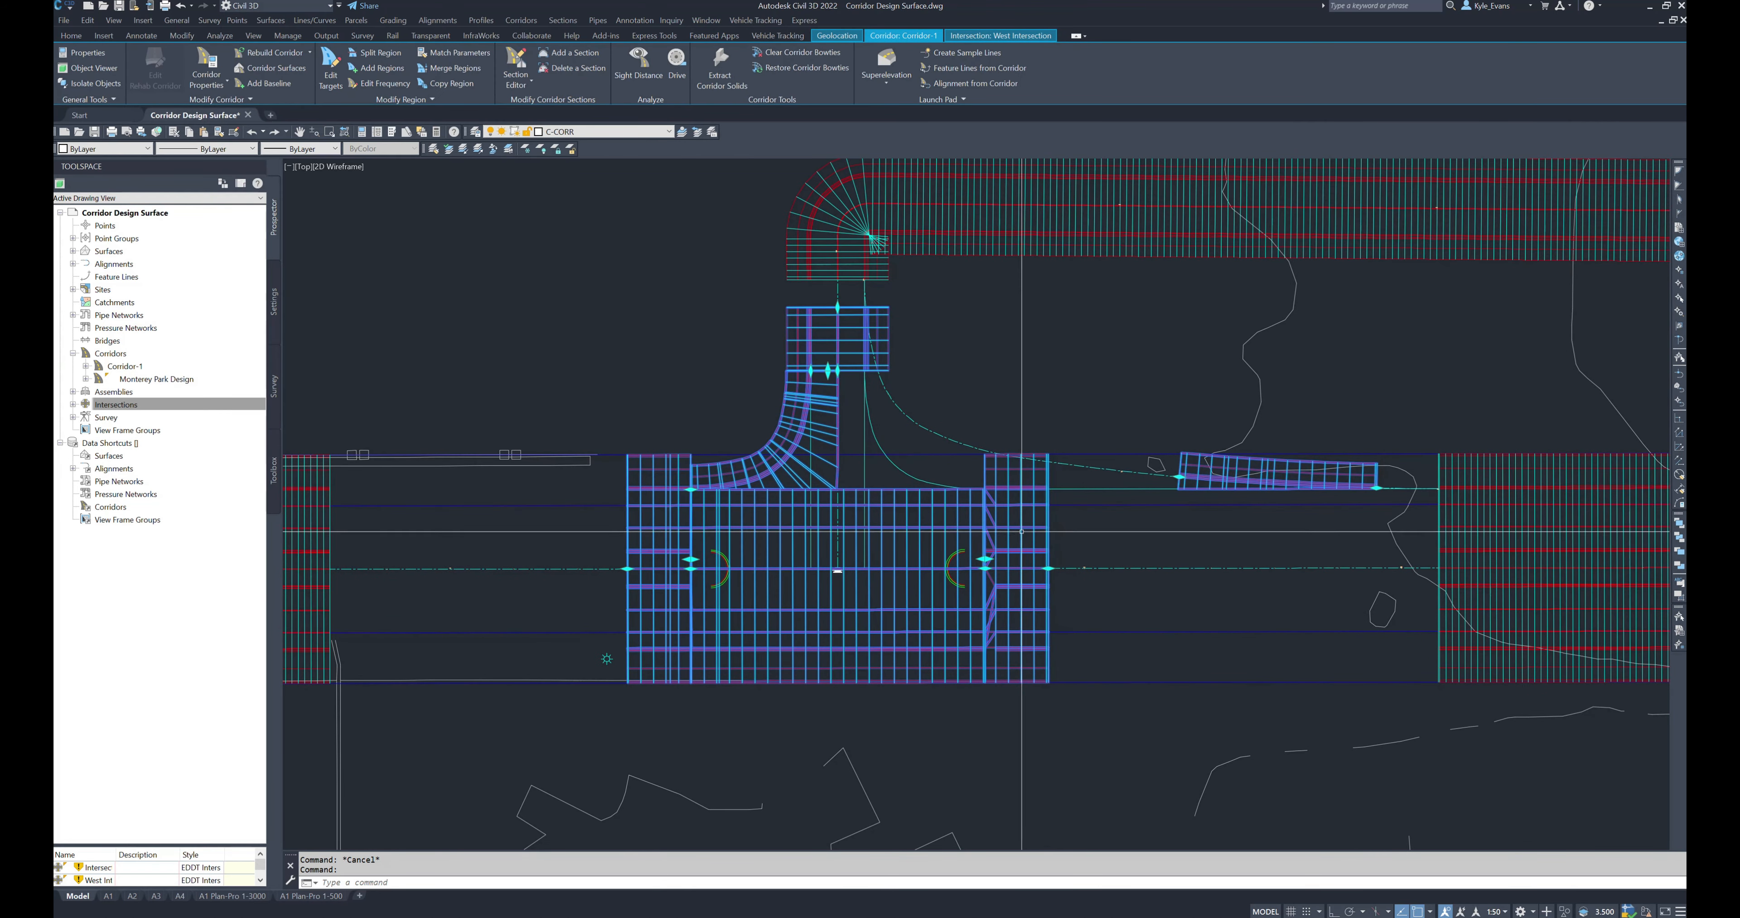
{"action": "key", "text": "Escape"}
{"action": "left_click", "coordinate": [949, 496]}
{"action": "right_click", "coordinate": [949, 496]}
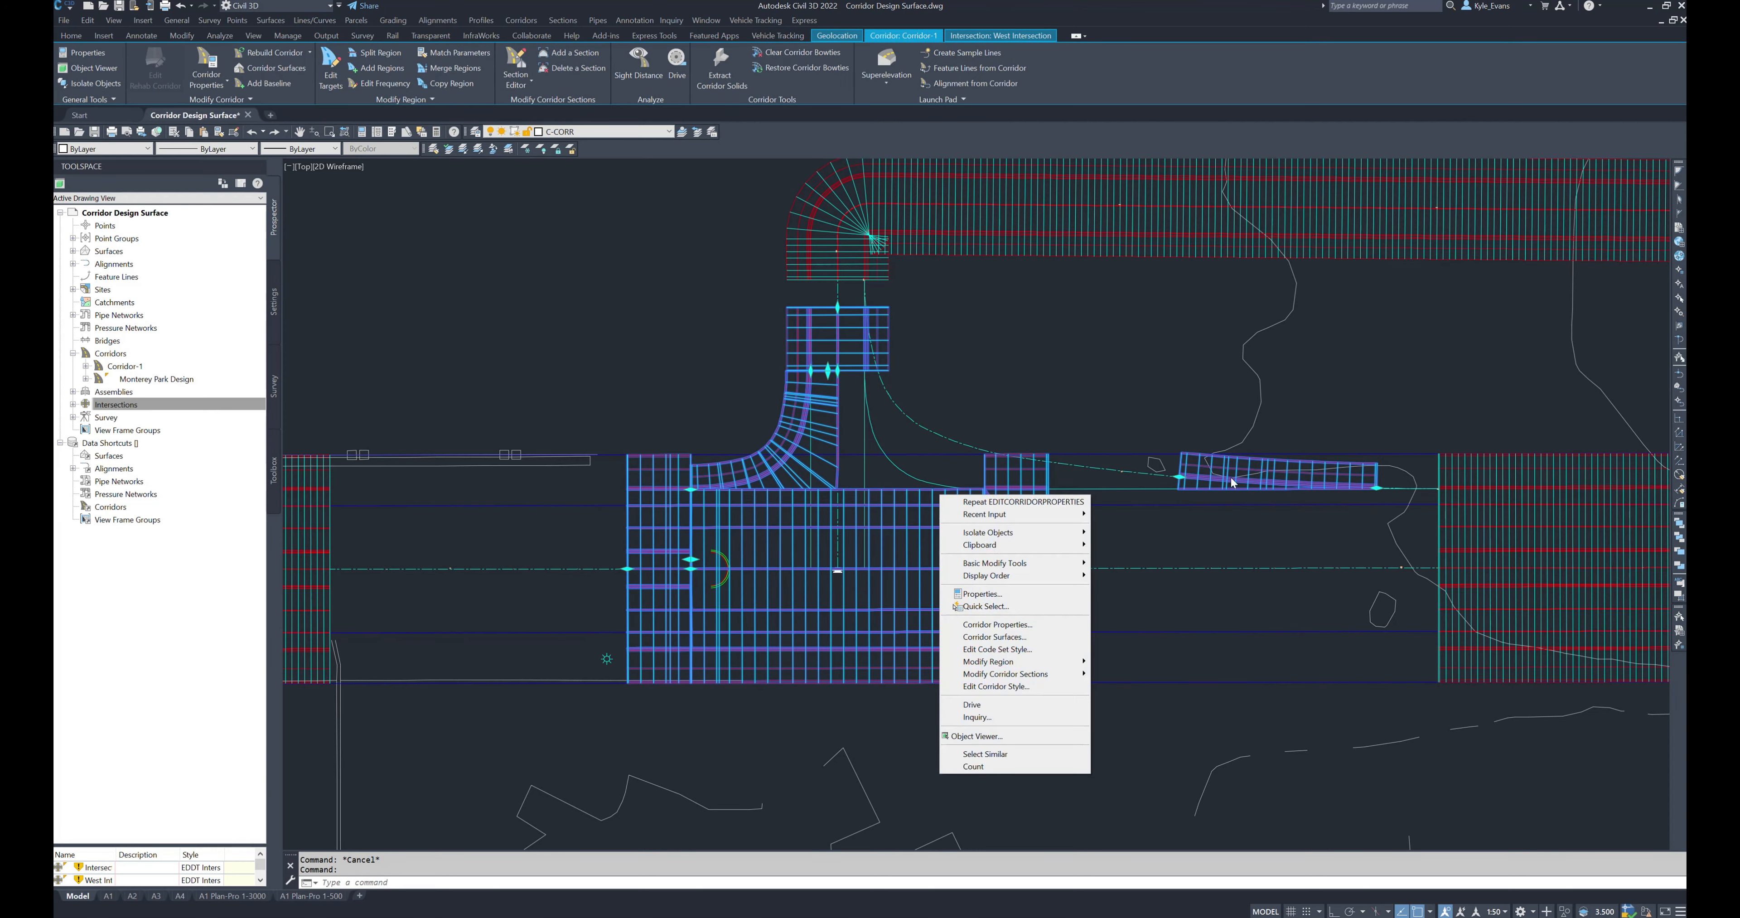
{"action": "left_click", "coordinate": [1000, 624]}
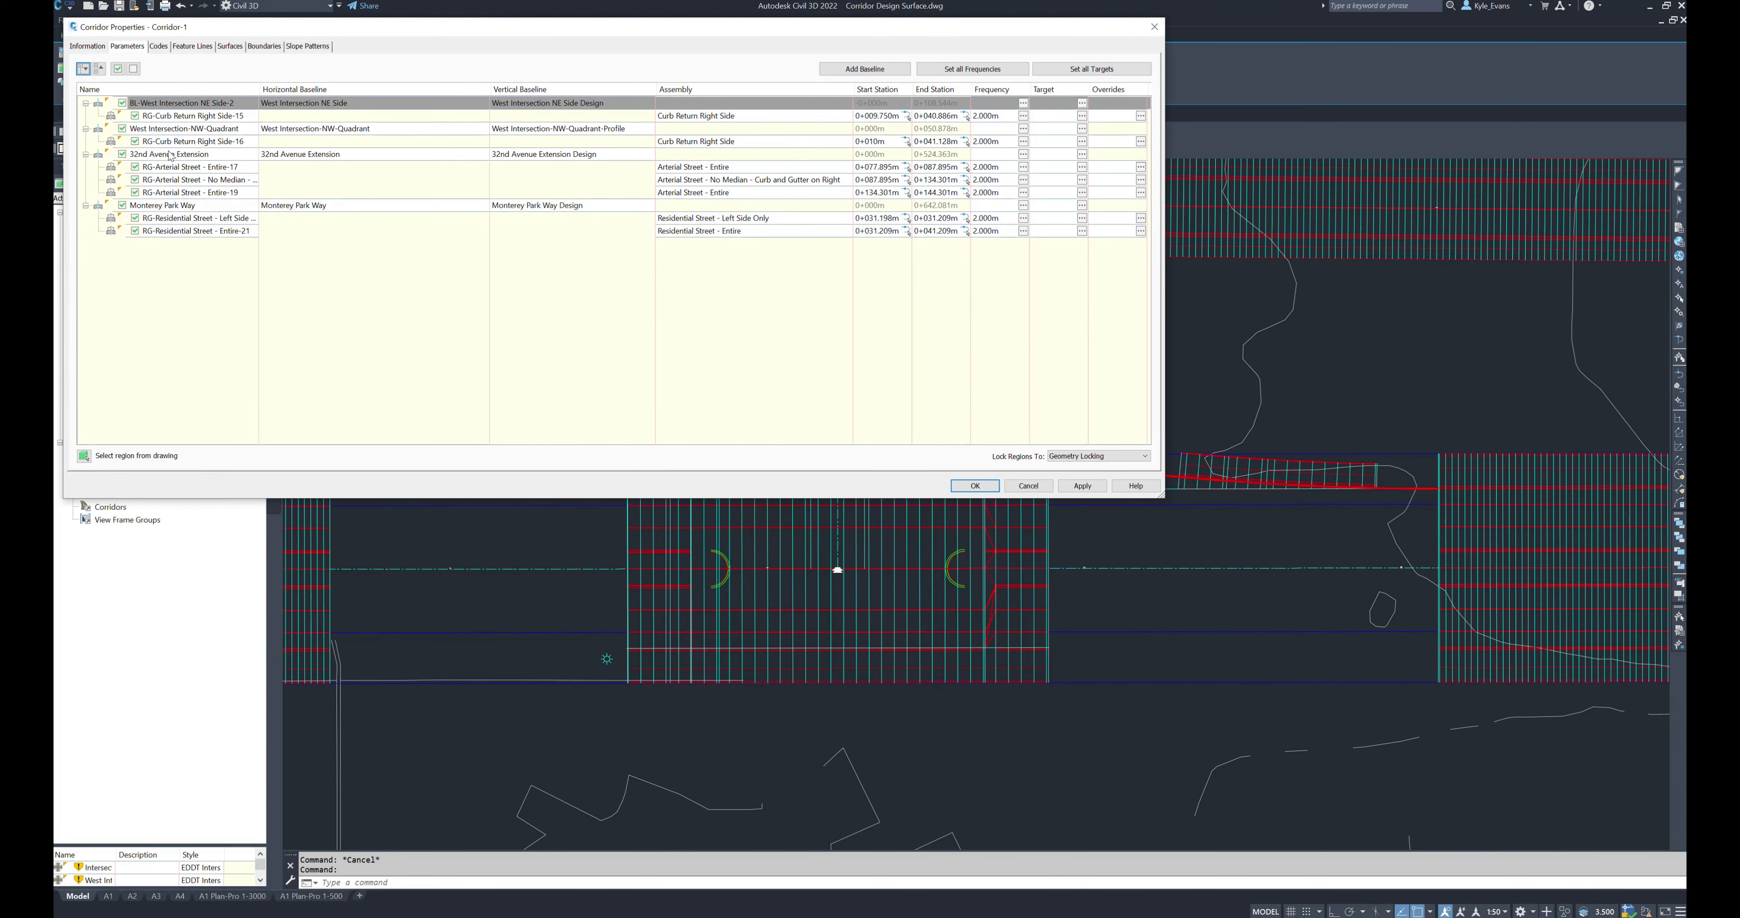
{"action": "left_click", "coordinate": [165, 192]}
{"action": "right_click", "coordinate": [172, 190]}
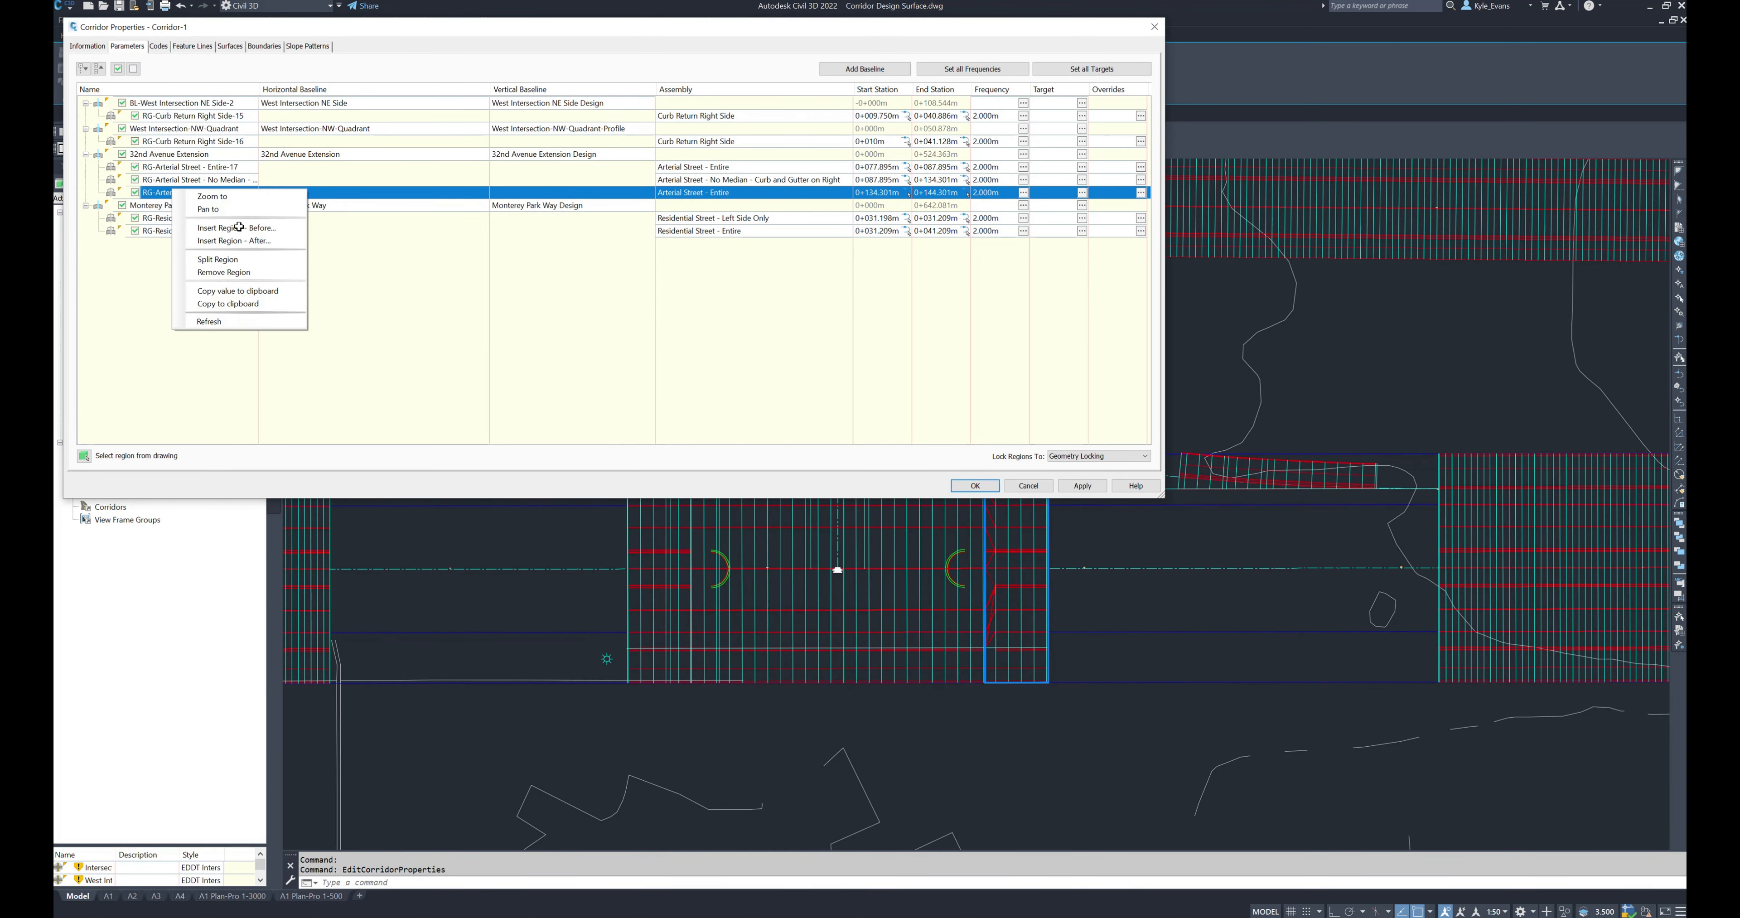
{"action": "left_click", "coordinate": [240, 272]}
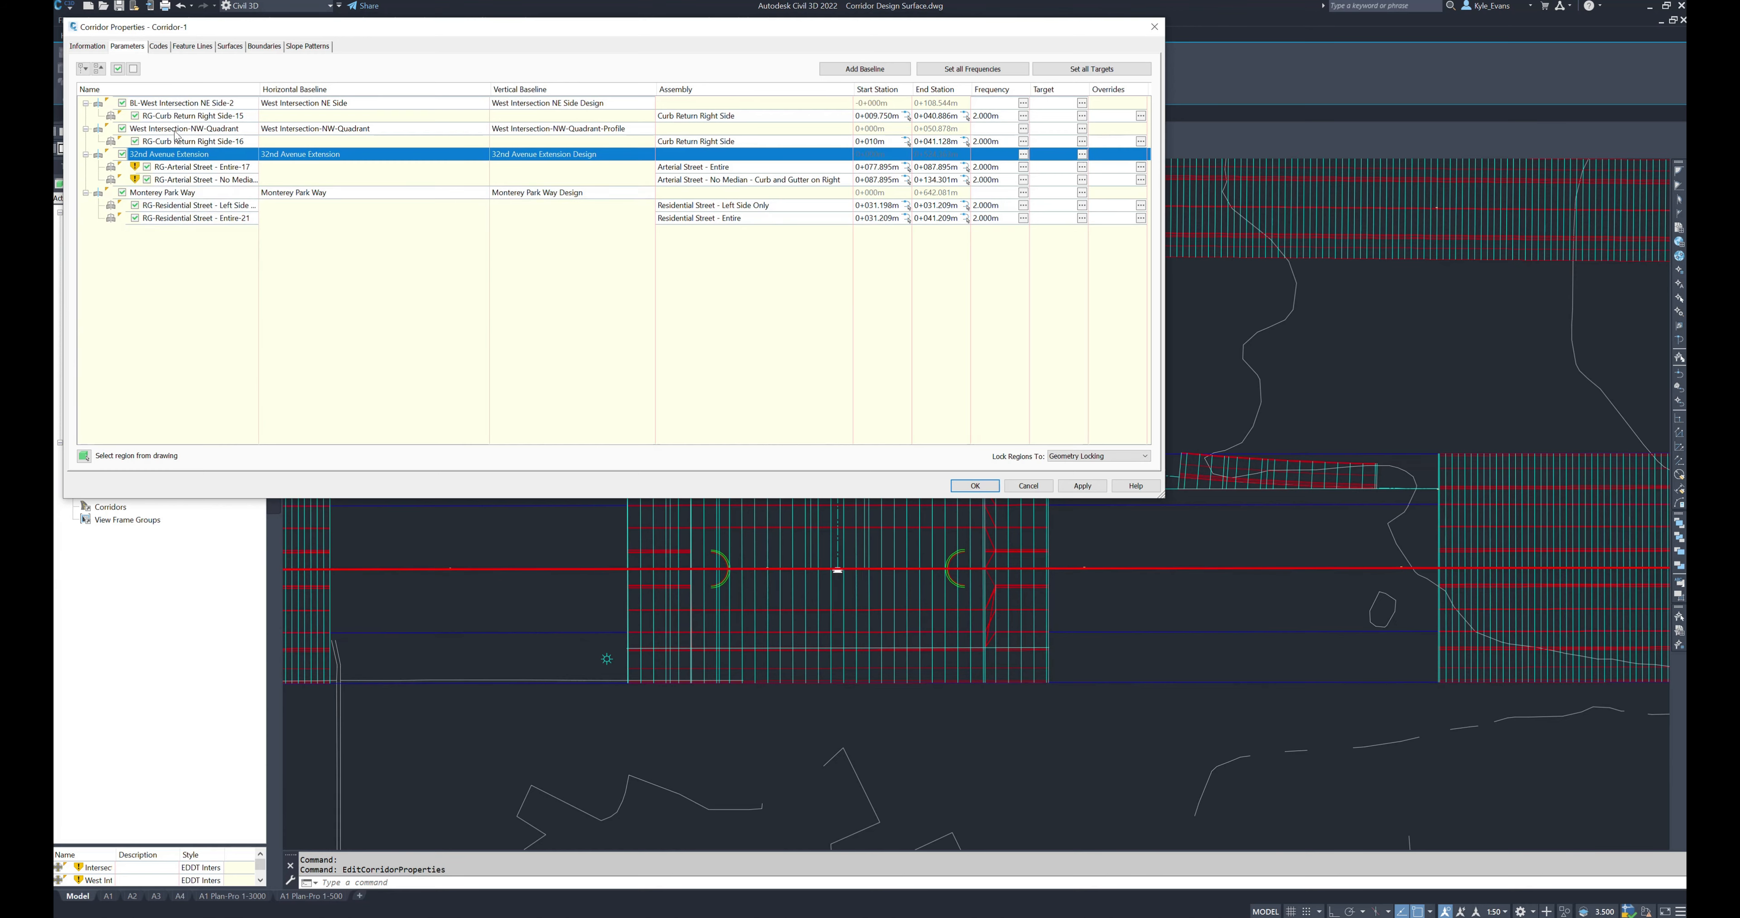
Step: Extend the Arterial Street - No Median region's end station to 0+205.808m, snapping to the endpoint at the adjacent eastern corridor section
{"action": "left_click", "coordinate": [194, 168]}
{"action": "left_click", "coordinate": [229, 179]}
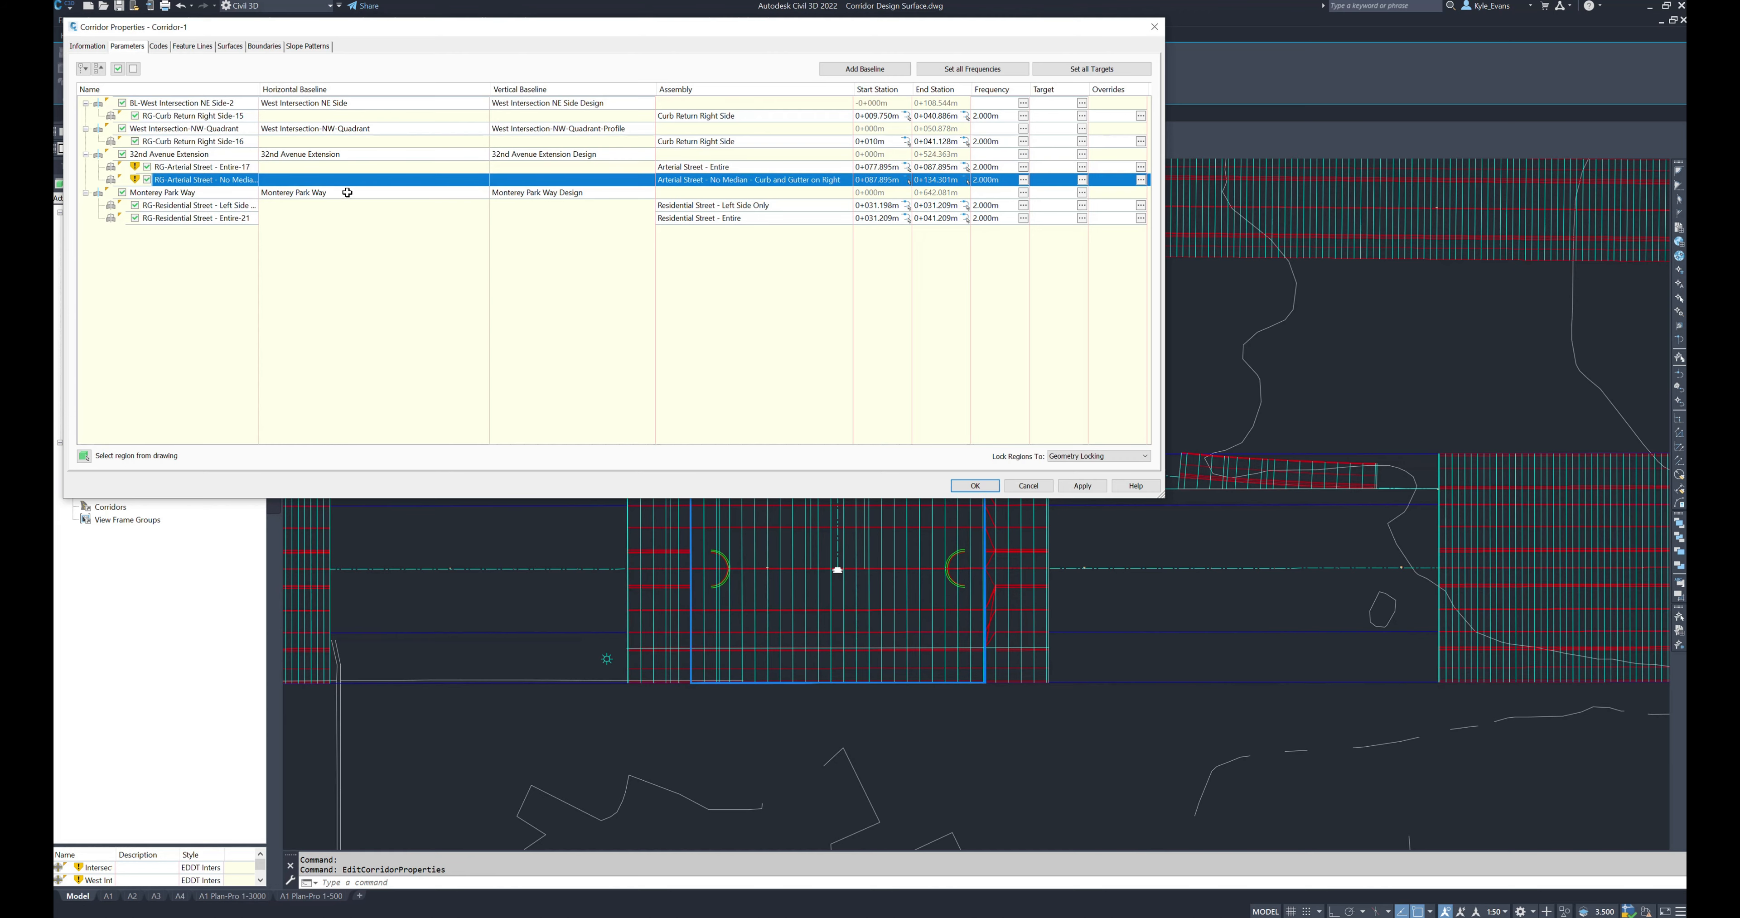
{"action": "left_click", "coordinate": [966, 181]}
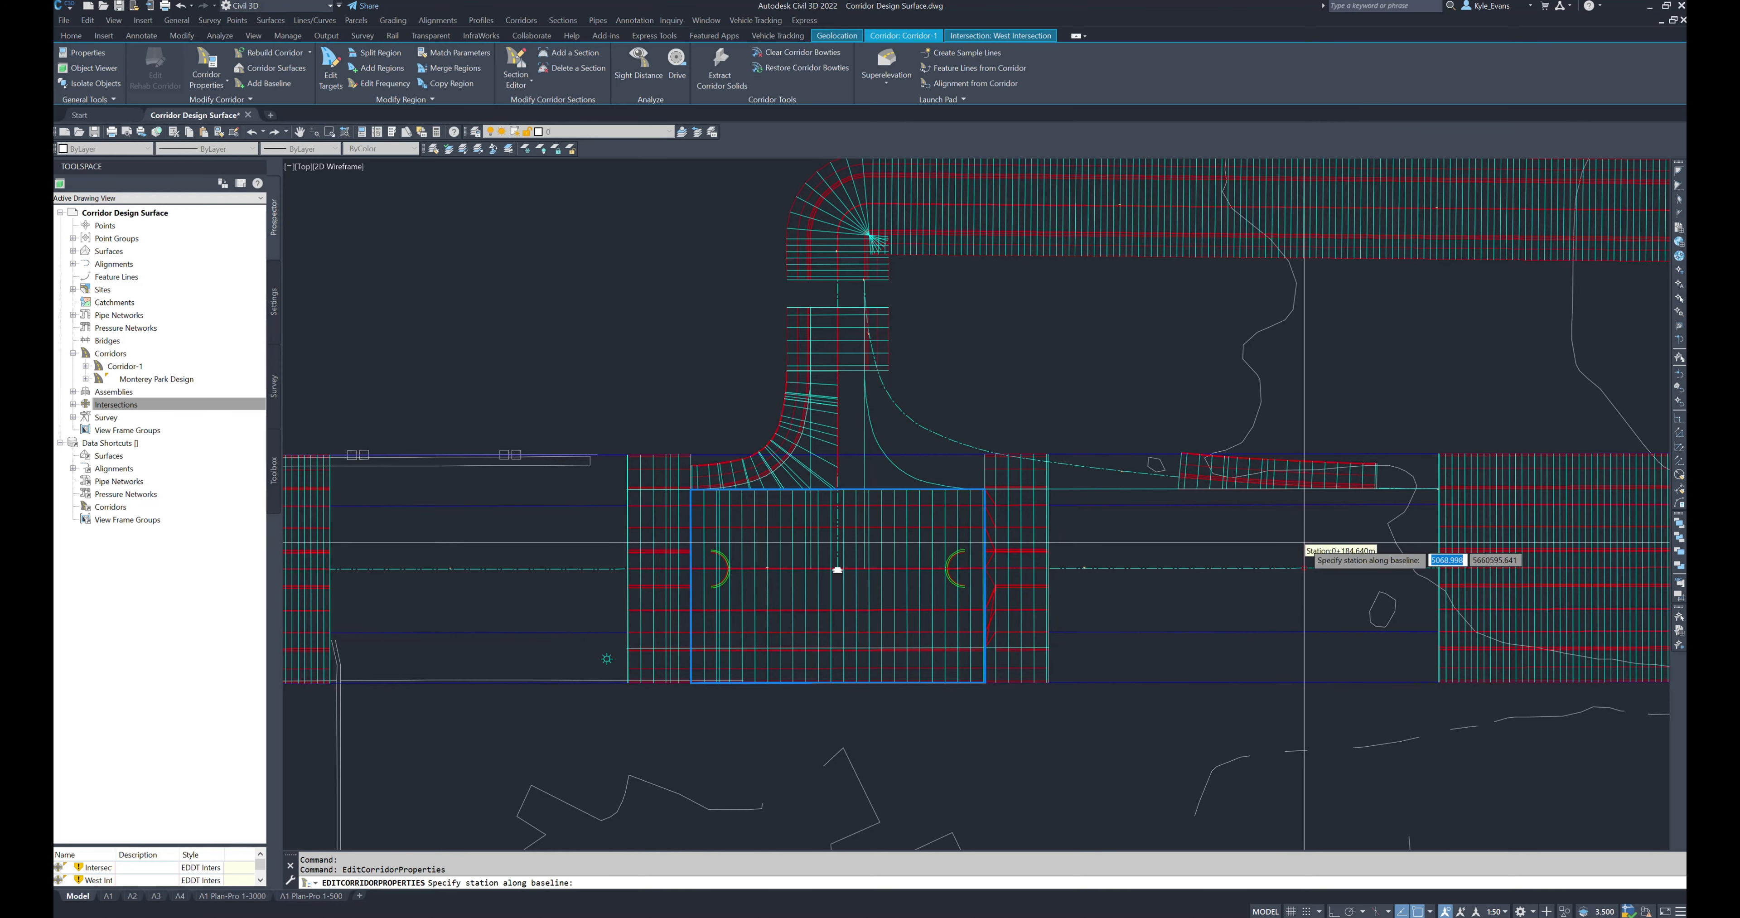
{"action": "right_click", "coordinate": [1365, 516], "text": "shift"}
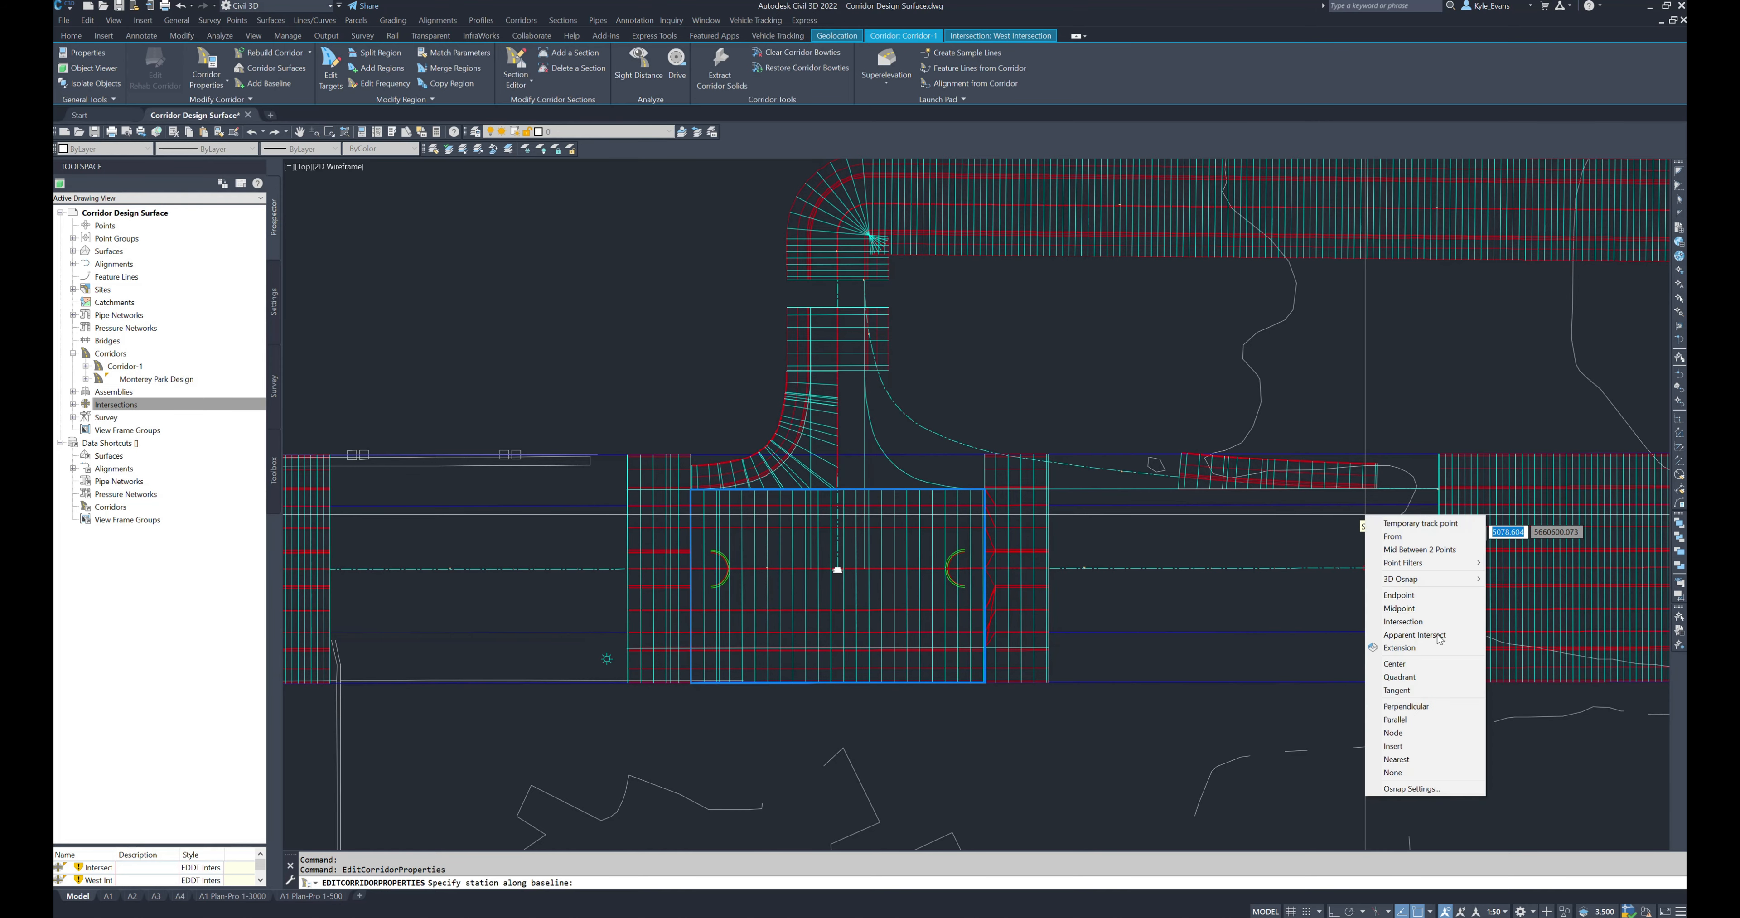
{"action": "left_click", "coordinate": [1403, 596]}
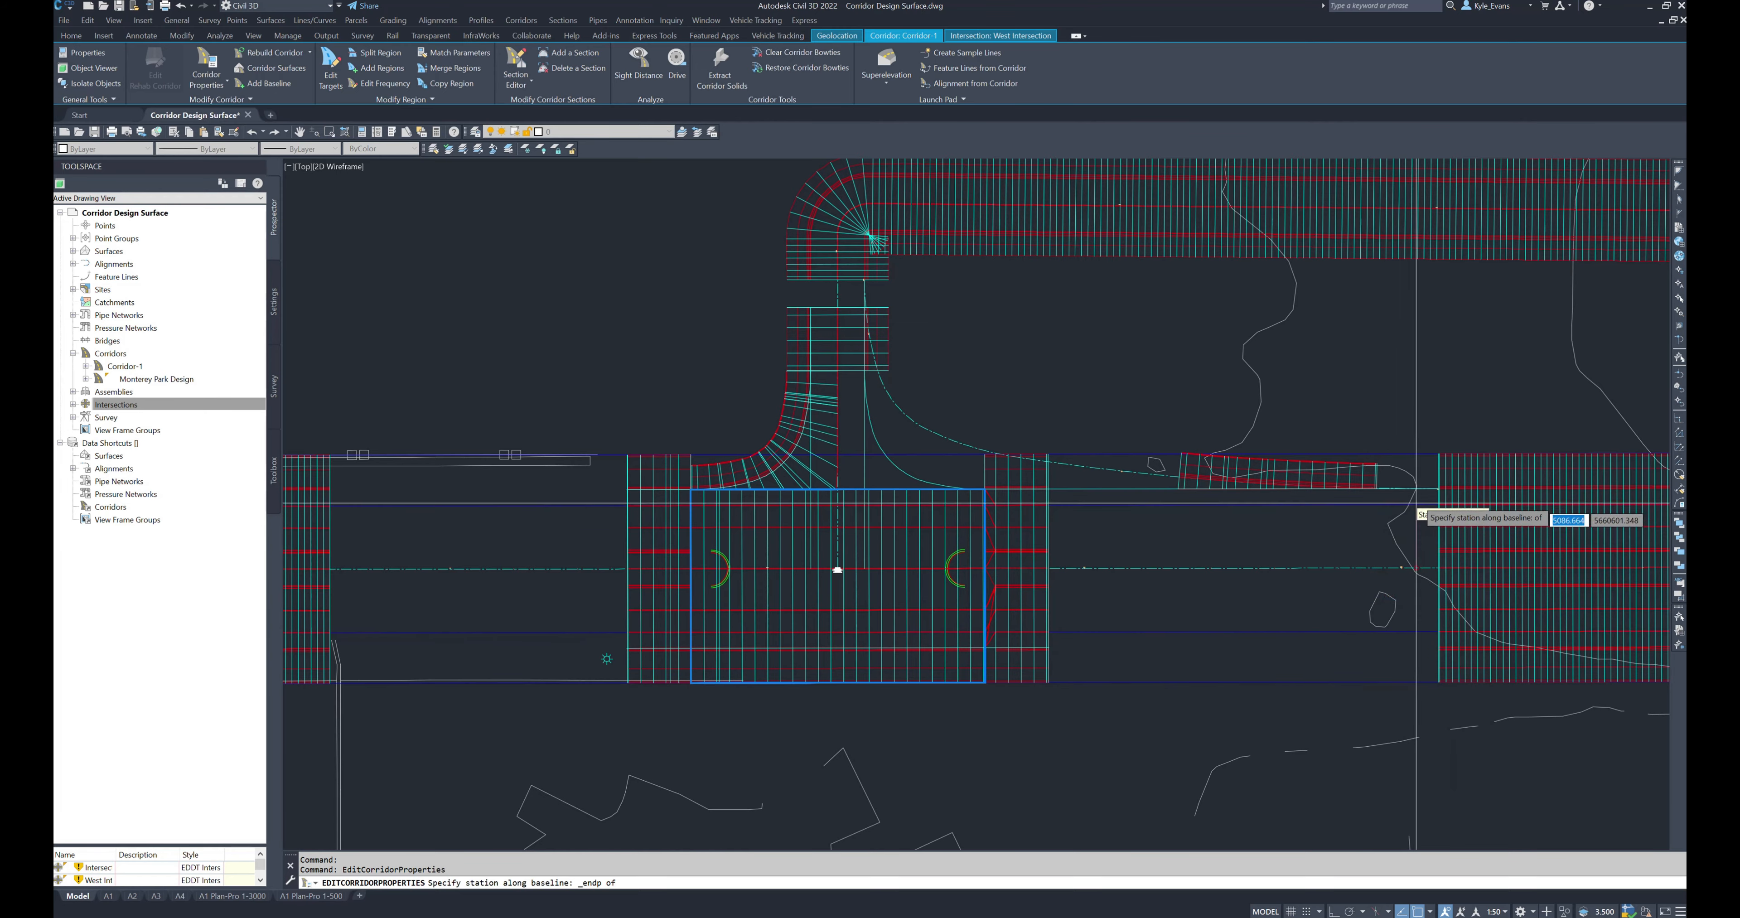
{"action": "scroll", "coordinate": [1422, 503], "scroll_direction": "up", "scroll_amount": 5}
{"action": "left_click", "coordinate": [1431, 503]}
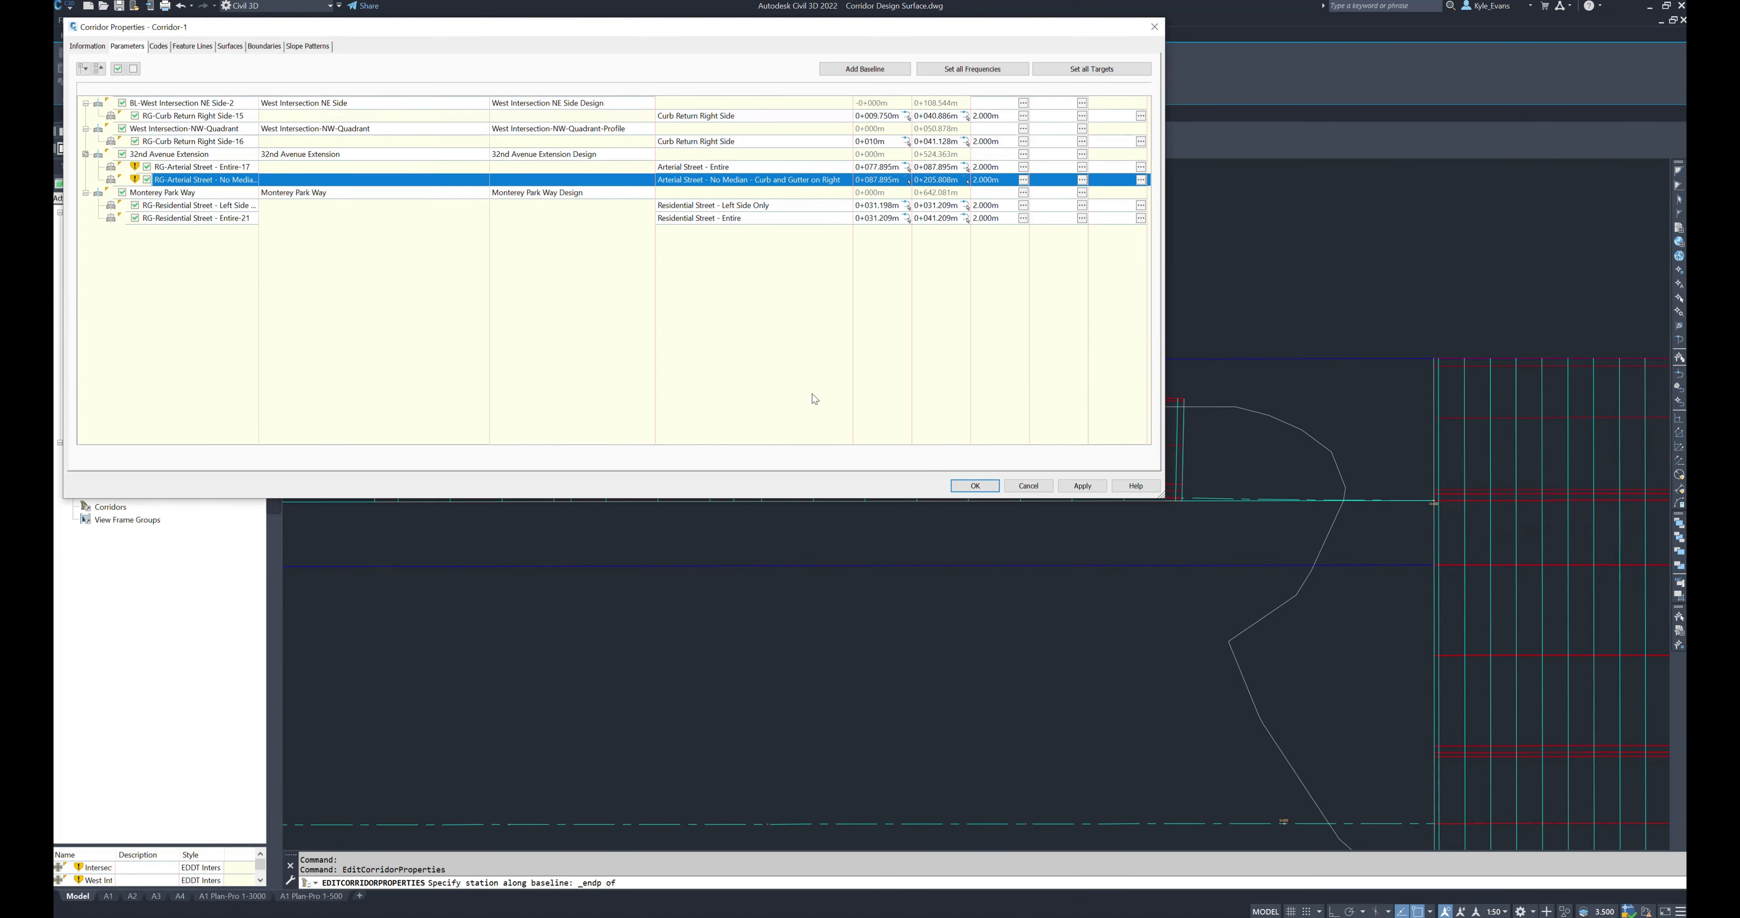
Step: Rebuild Corridor-1 with the shortened region list and the extended No Median region
{"action": "left_click", "coordinate": [974, 485]}
{"action": "left_click", "coordinate": [799, 462]}
{"action": "scroll", "coordinate": [1283, 581], "scroll_direction": "down", "scroll_amount": 5}
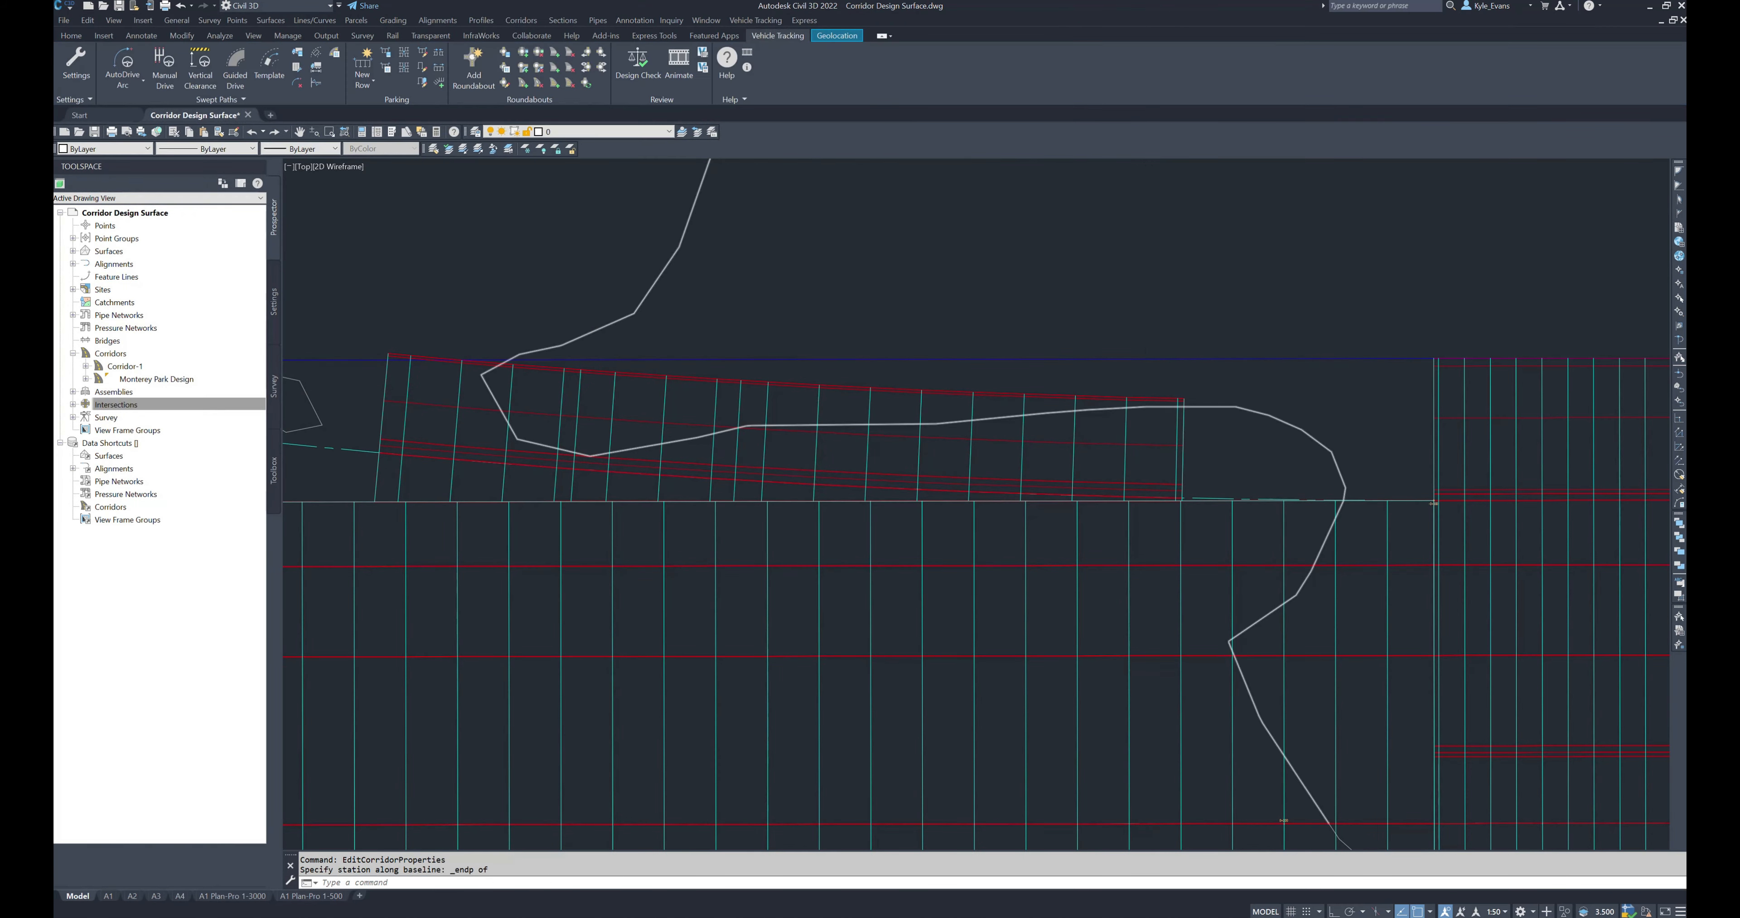
{"action": "middle_click_drag", "start_coordinate": [918, 492], "coordinate": [1159, 552]}
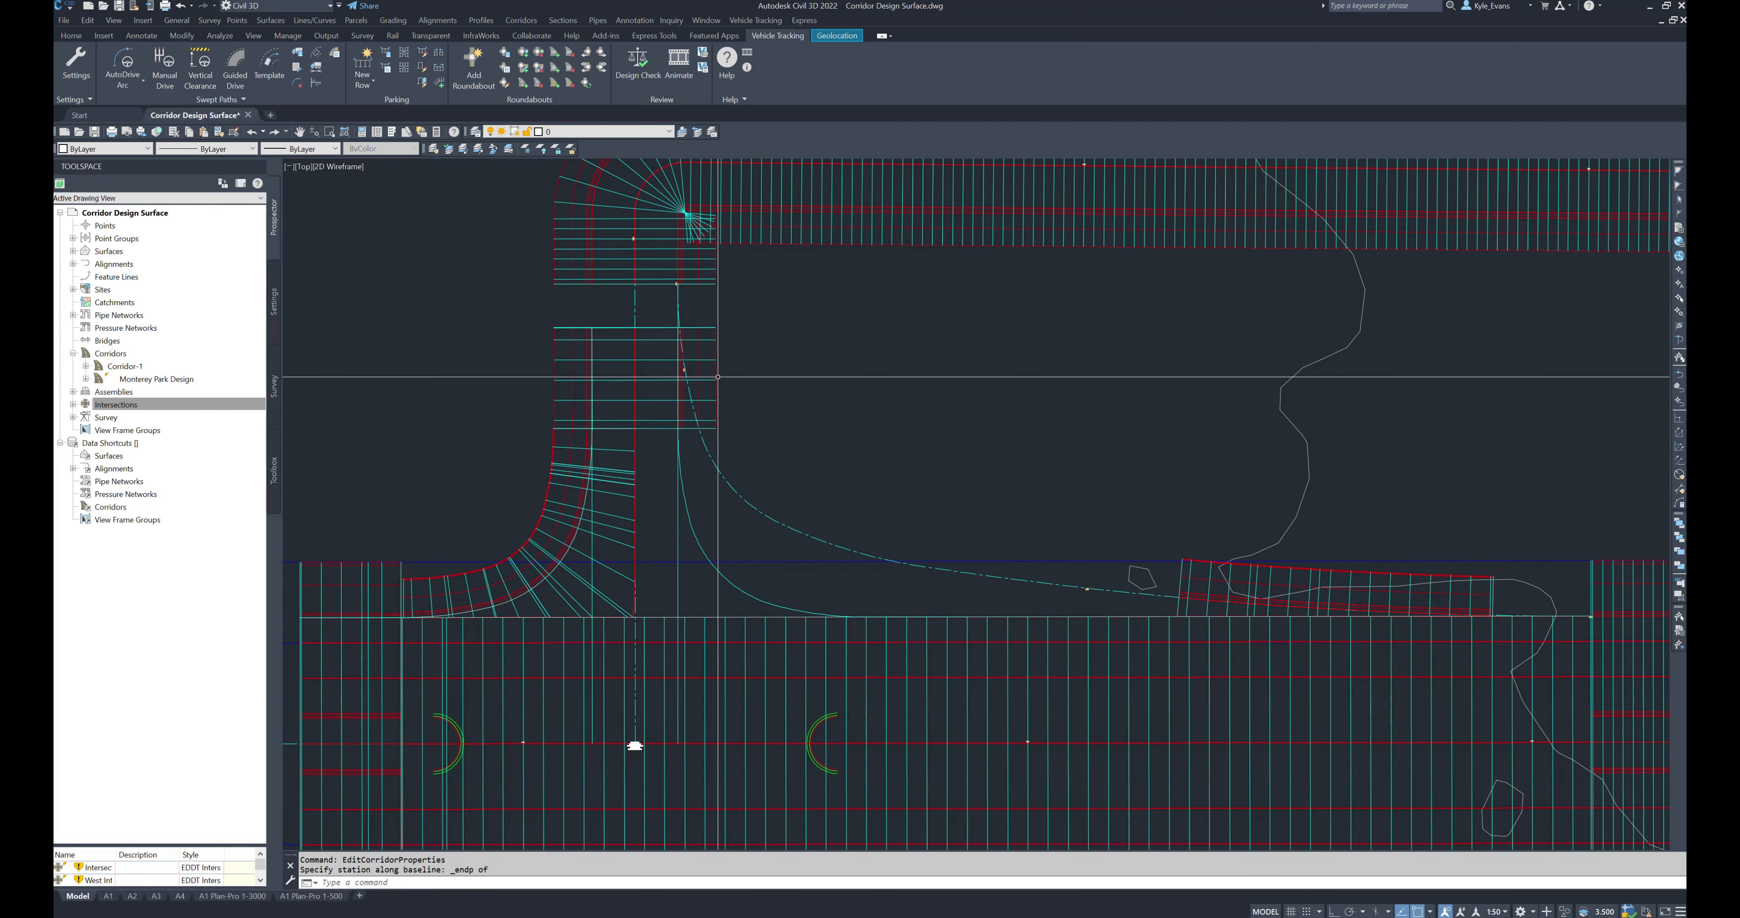
Step: Set region RG-Curb Return Right Side-15 to start at 0+000m and end at 0+108.544m, the northern endpoint of the West Intersection NE Side alignment
{"action": "left_click", "coordinate": [1199, 576]}
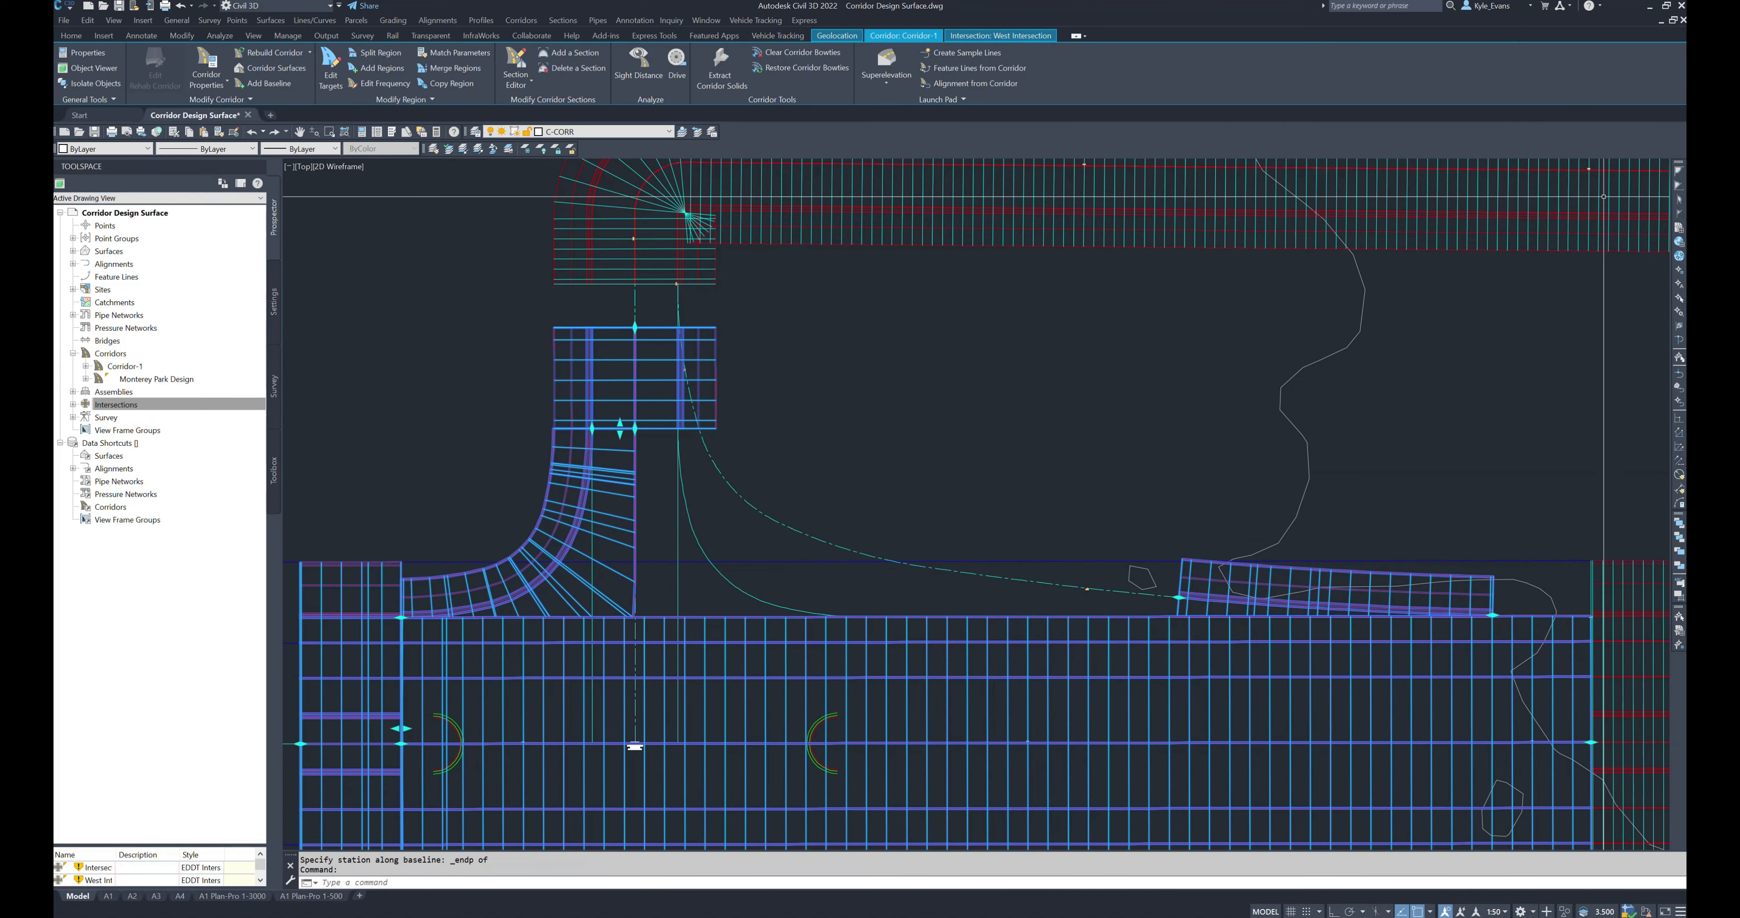
{"action": "right_click", "coordinate": [1187, 497]}
{"action": "left_click", "coordinate": [1236, 623]}
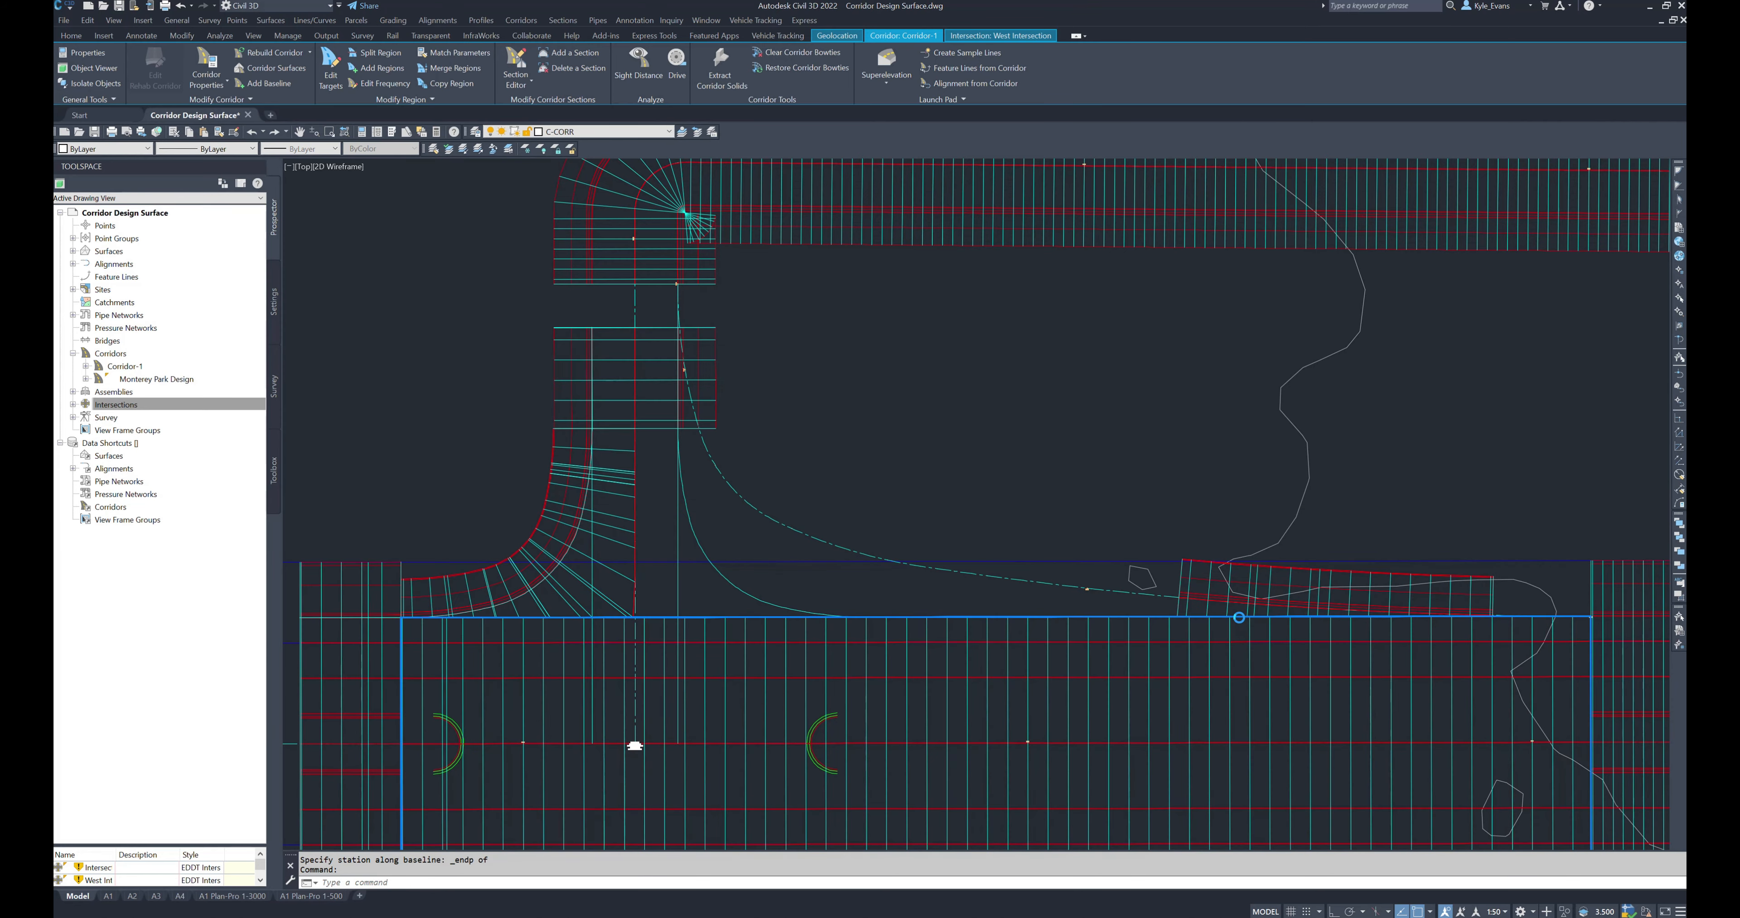
{"action": "left_click", "coordinate": [1238, 617]}
{"action": "left_click", "coordinate": [173, 117]}
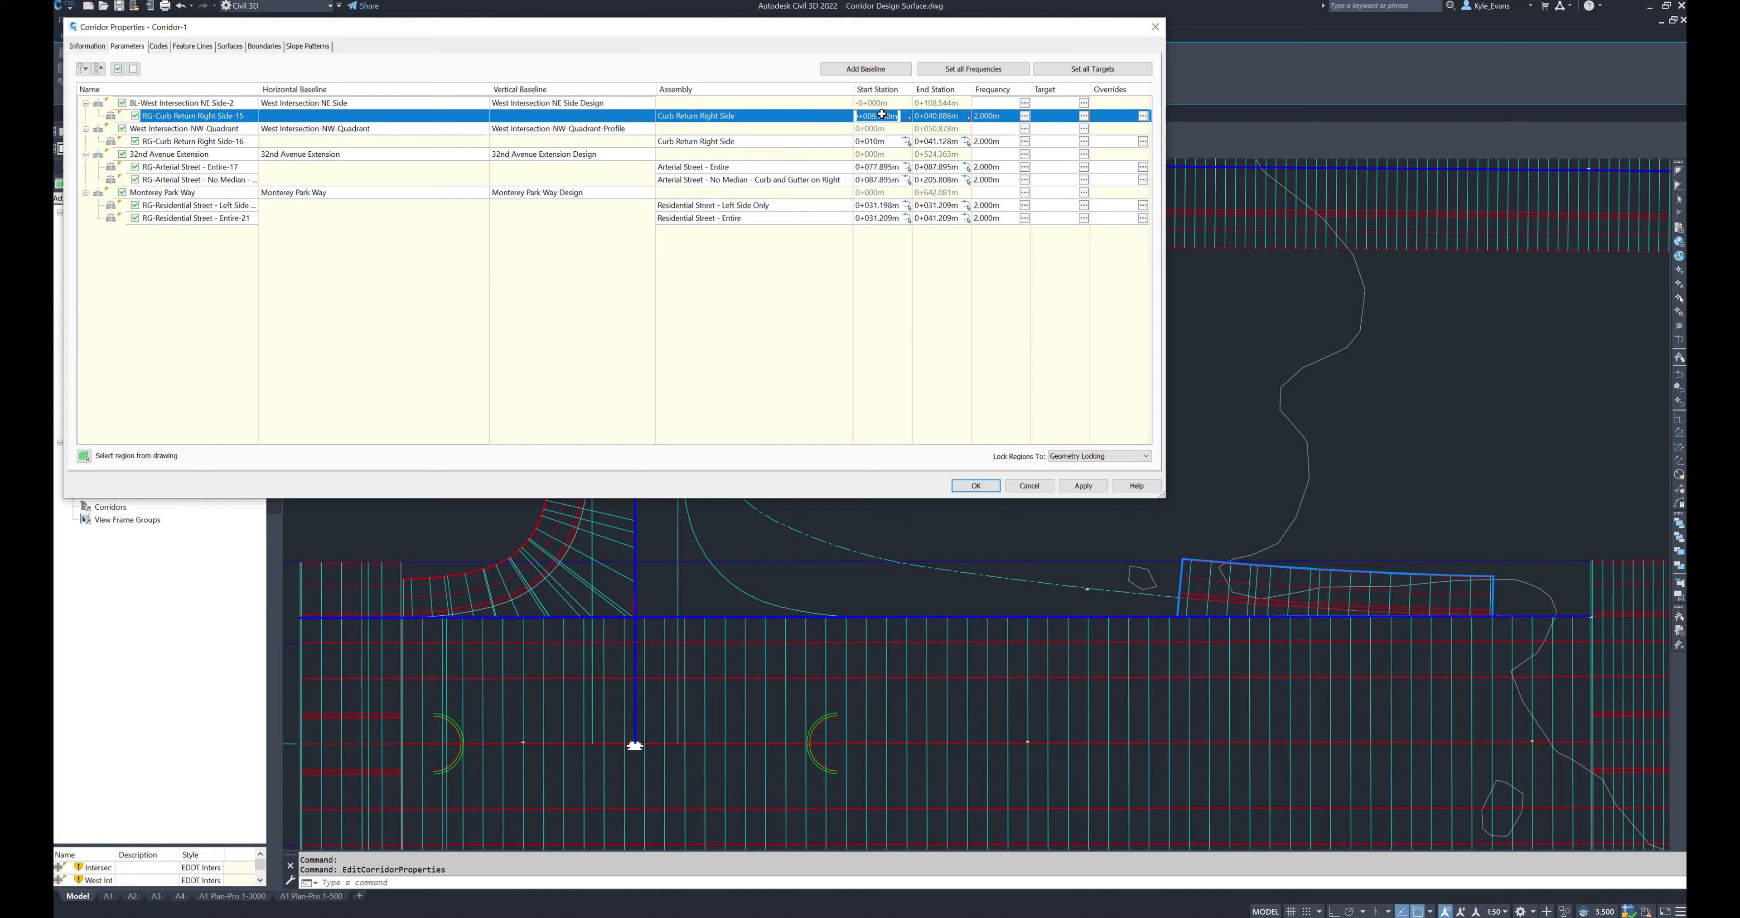
{"action": "left_click", "coordinate": [950, 116]}
{"action": "left_click", "coordinate": [966, 116]}
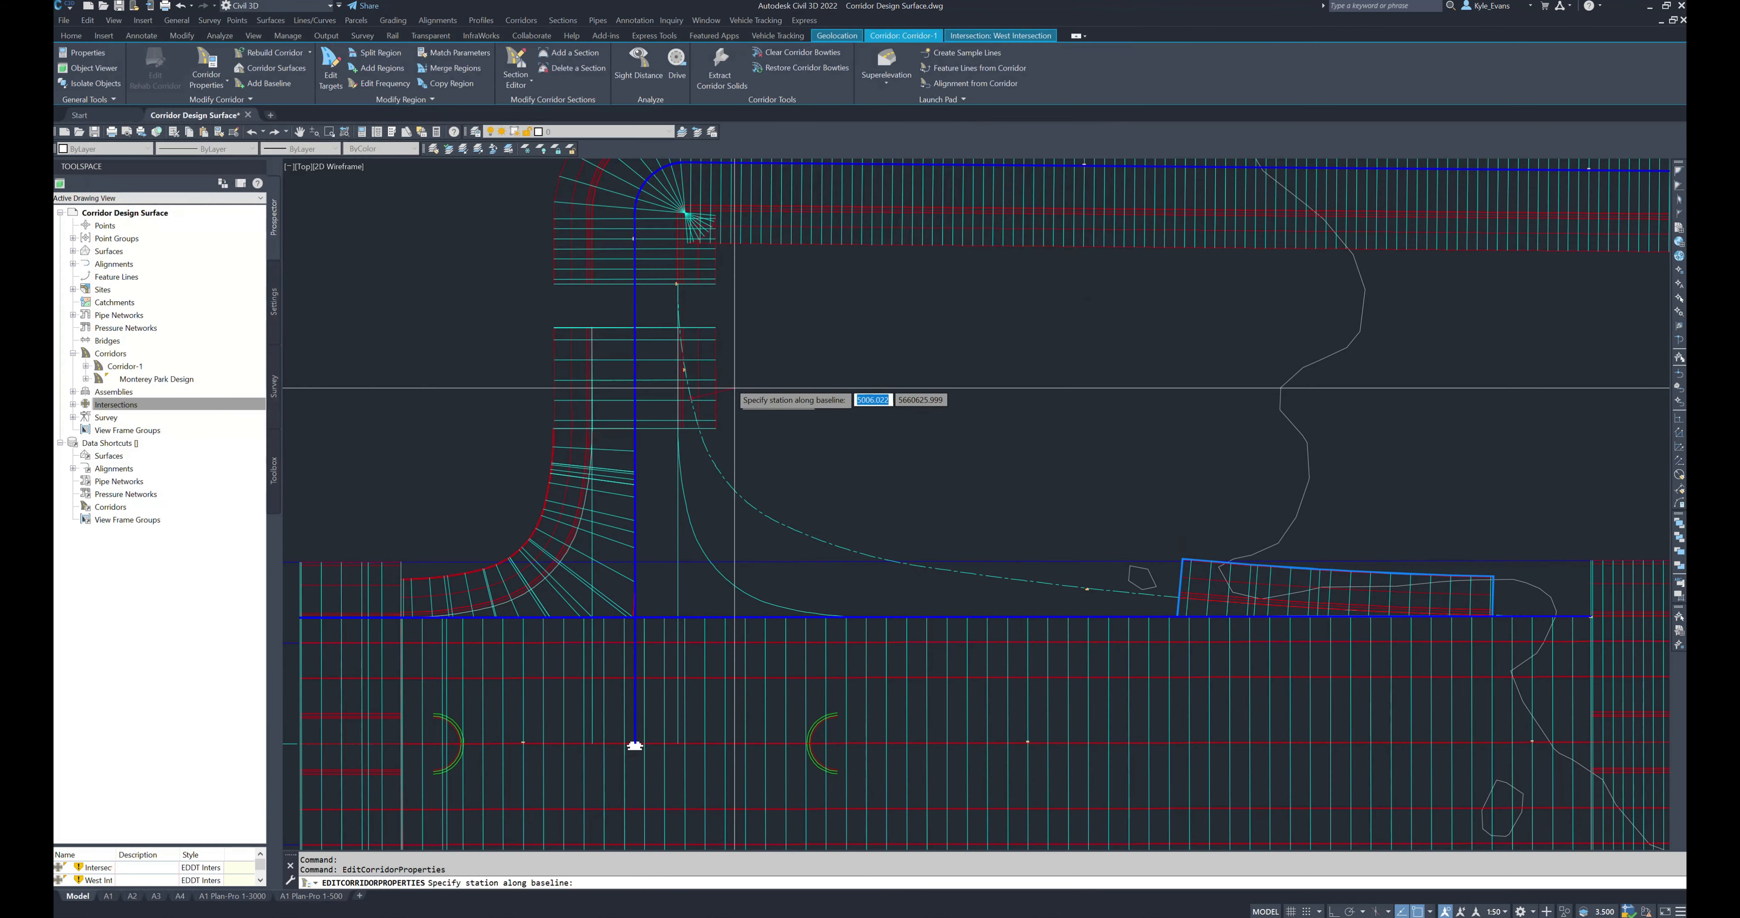
{"action": "scroll", "coordinate": [653, 277], "scroll_direction": "up", "scroll_amount": 5}
{"action": "right_click", "coordinate": [595, 342], "text": "shift"}
{"action": "left_click", "coordinate": [628, 416]}
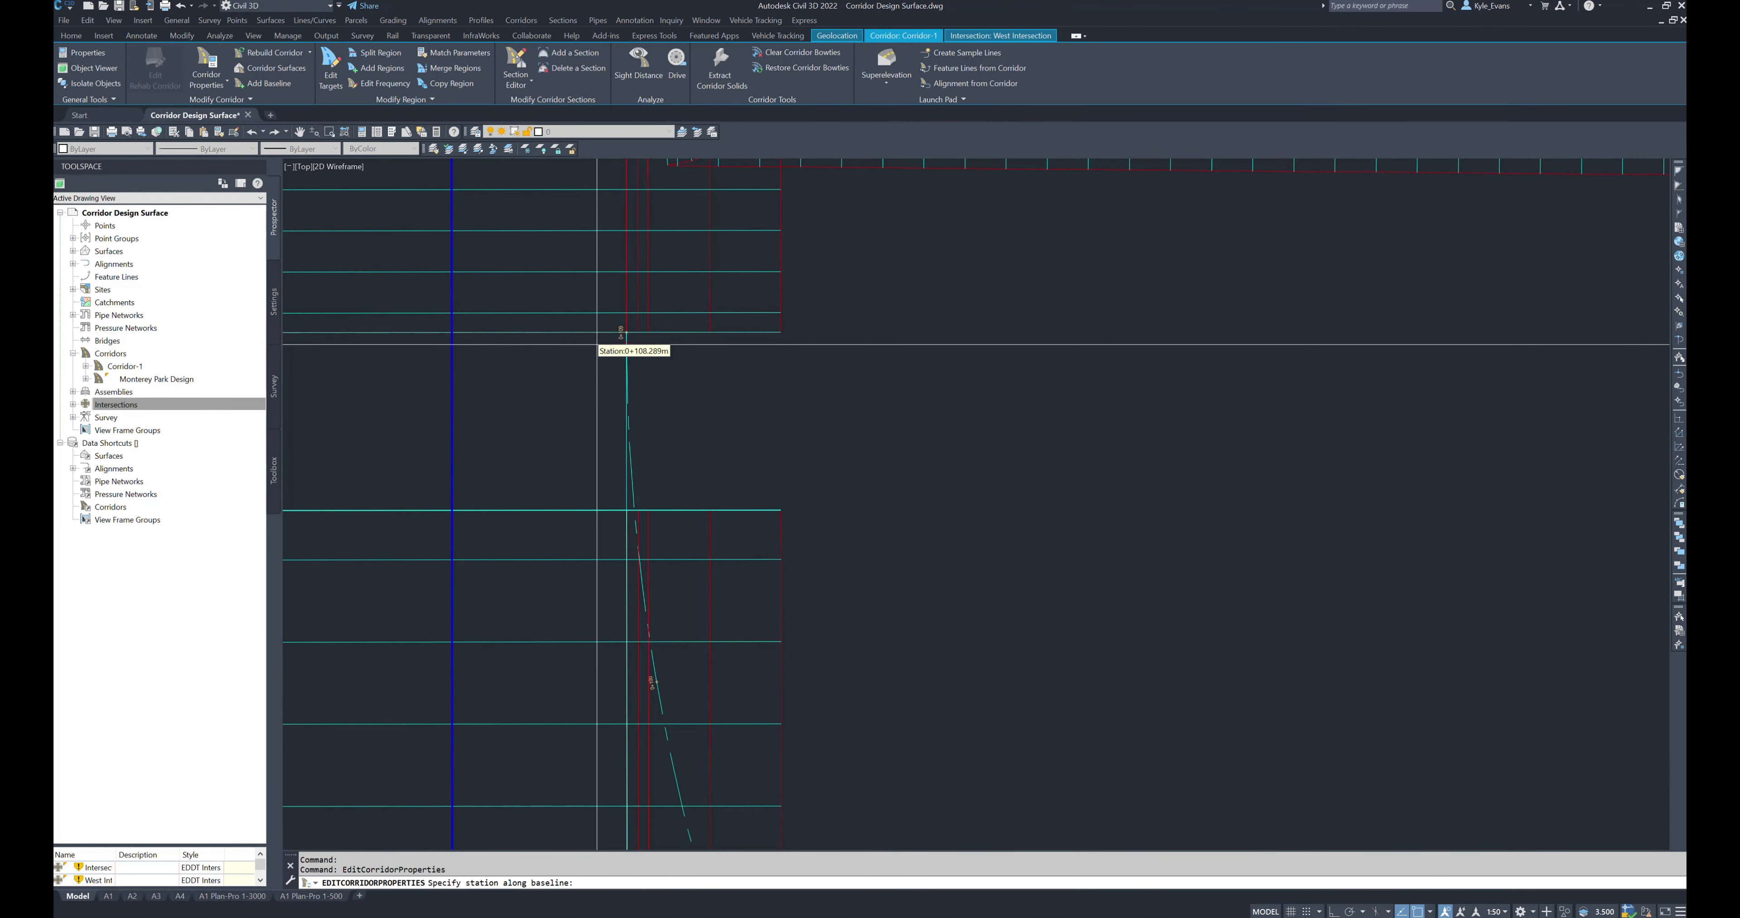
{"action": "scroll", "coordinate": [635, 335], "scroll_direction": "up", "scroll_amount": 6}
{"action": "left_click", "coordinate": [591, 339]}
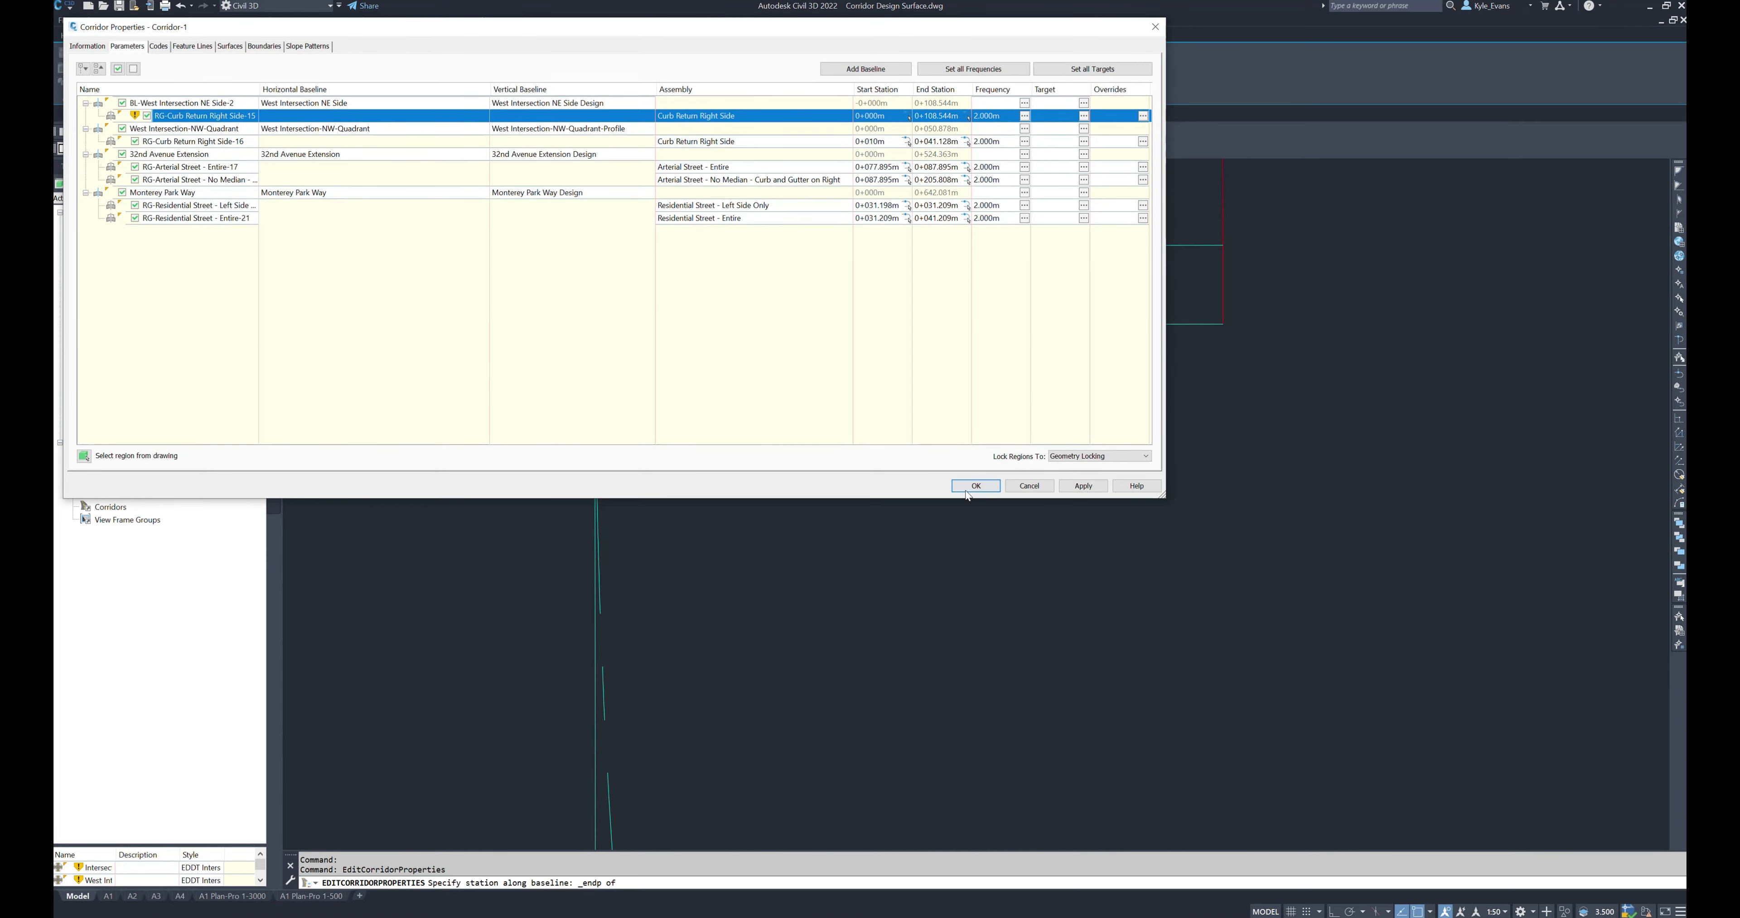
Step: Rebuild Corridor-1 with the curb return region covering the full northeast baseline
{"action": "left_click", "coordinate": [967, 488]}
{"action": "left_click", "coordinate": [746, 429]}
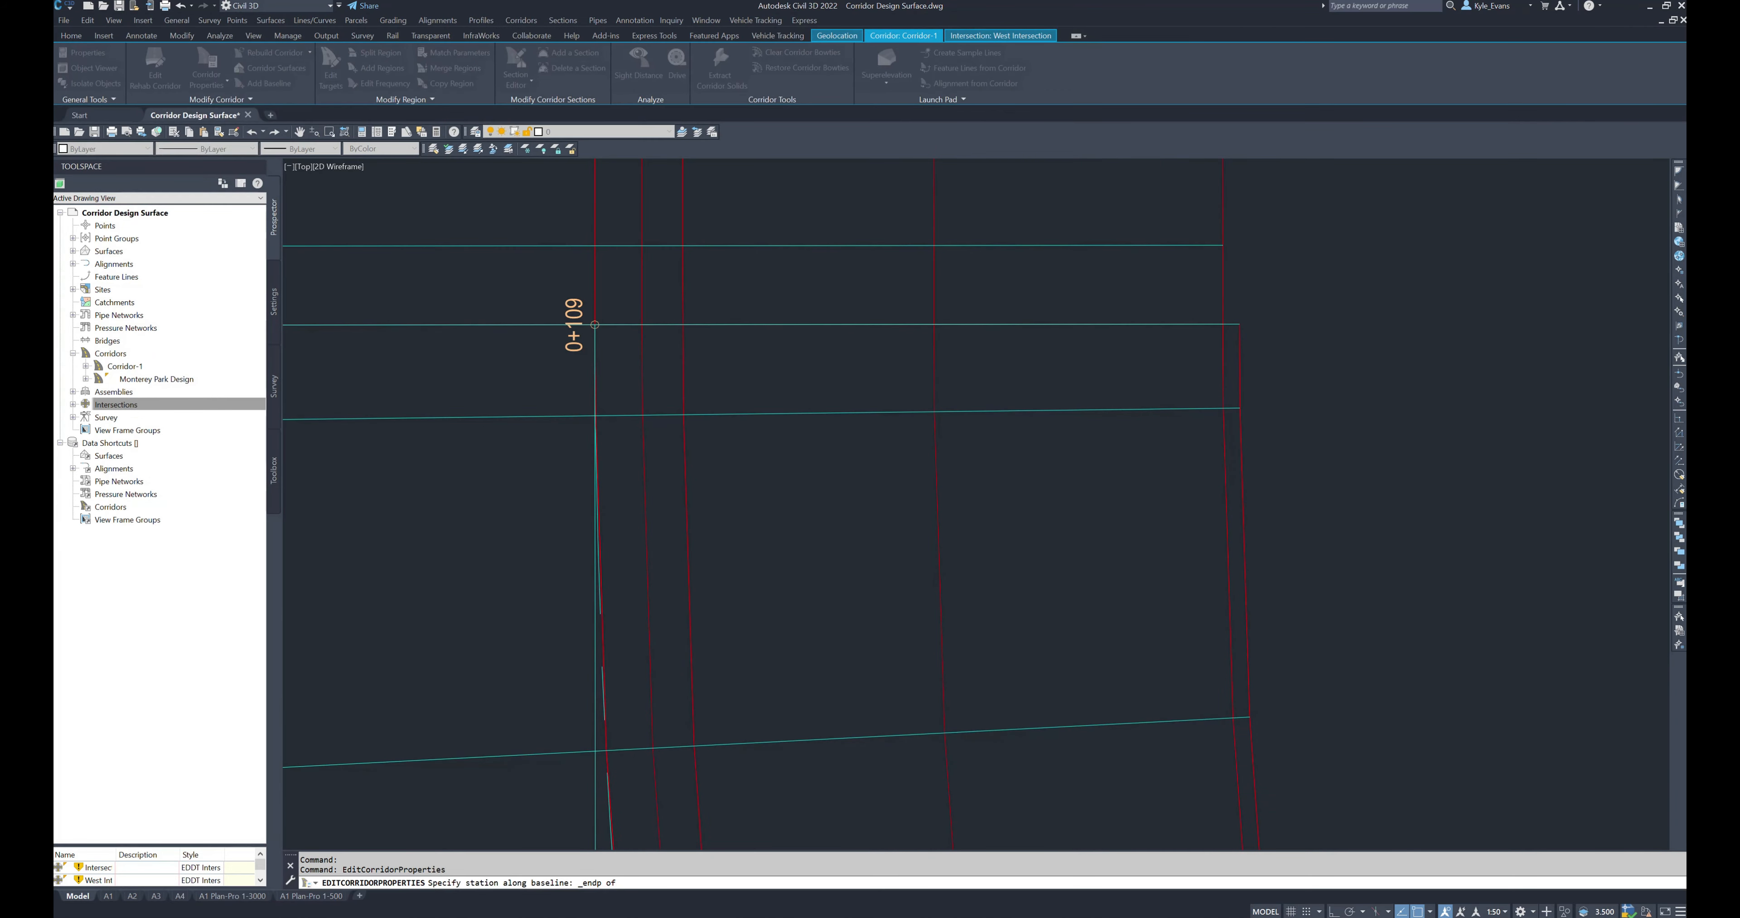
{"action": "scroll", "coordinate": [608, 398], "scroll_direction": "down", "scroll_amount": 6}
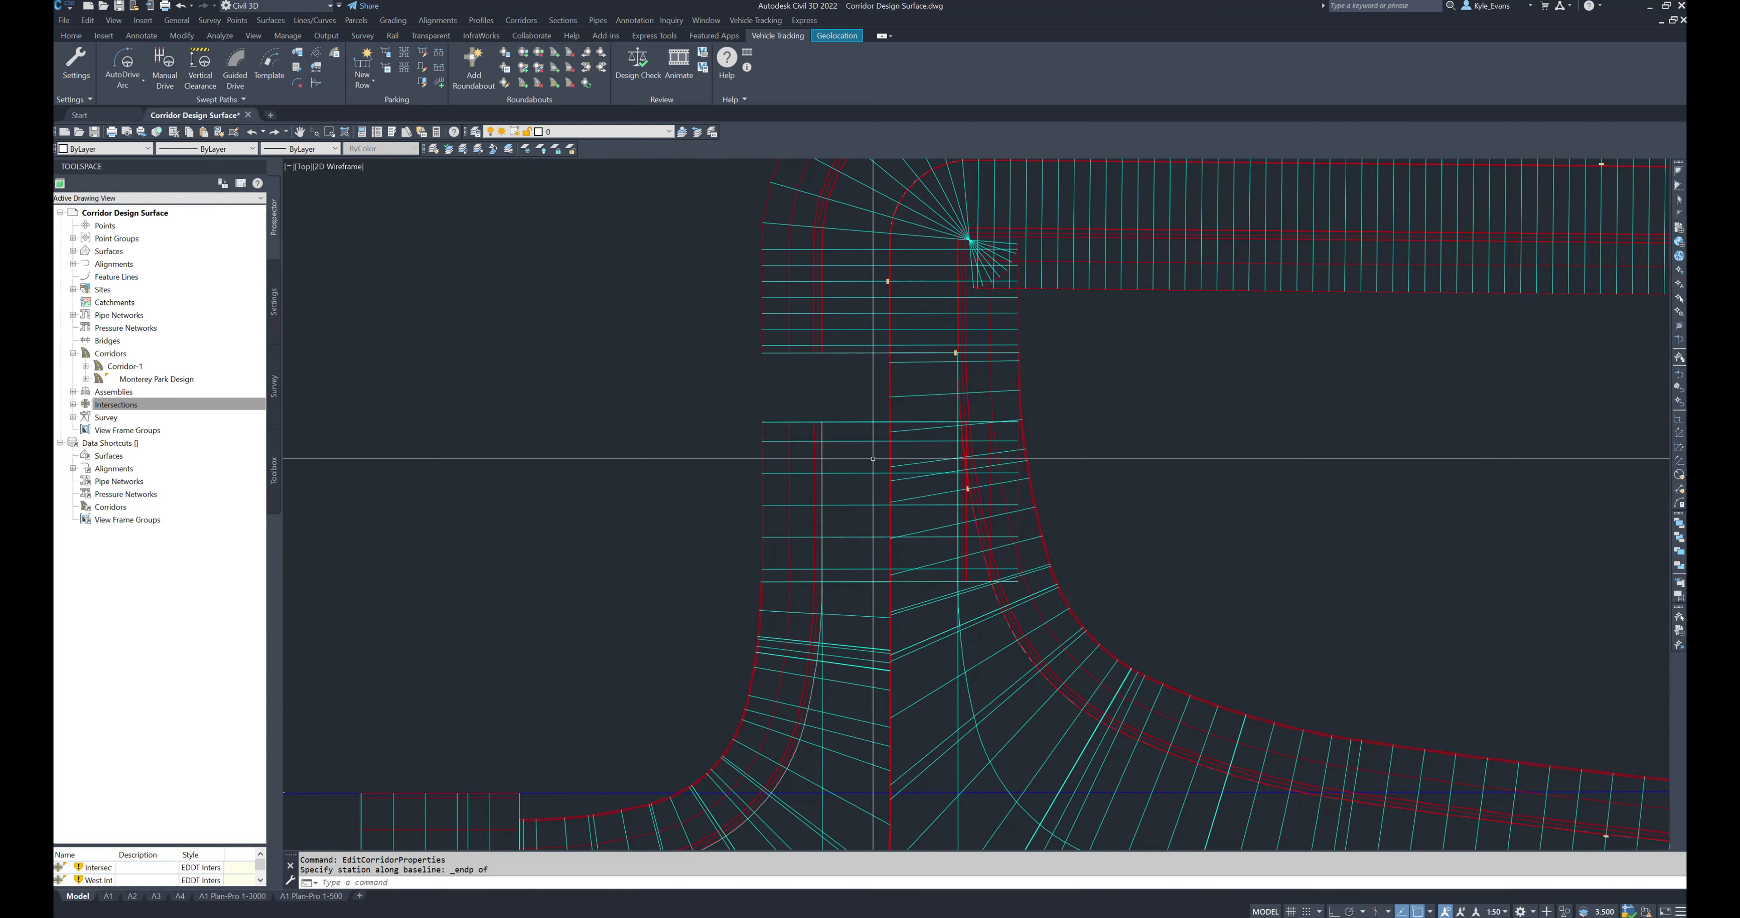
{"action": "scroll", "coordinate": [967, 481], "scroll_direction": "down", "scroll_amount": 2}
Step: Change the Residential Street - Entire region on Monterey Park Way to the Residential Street - Left Side Only assembly and rebuild Corridor-1
{"action": "left_click", "coordinate": [967, 481]}
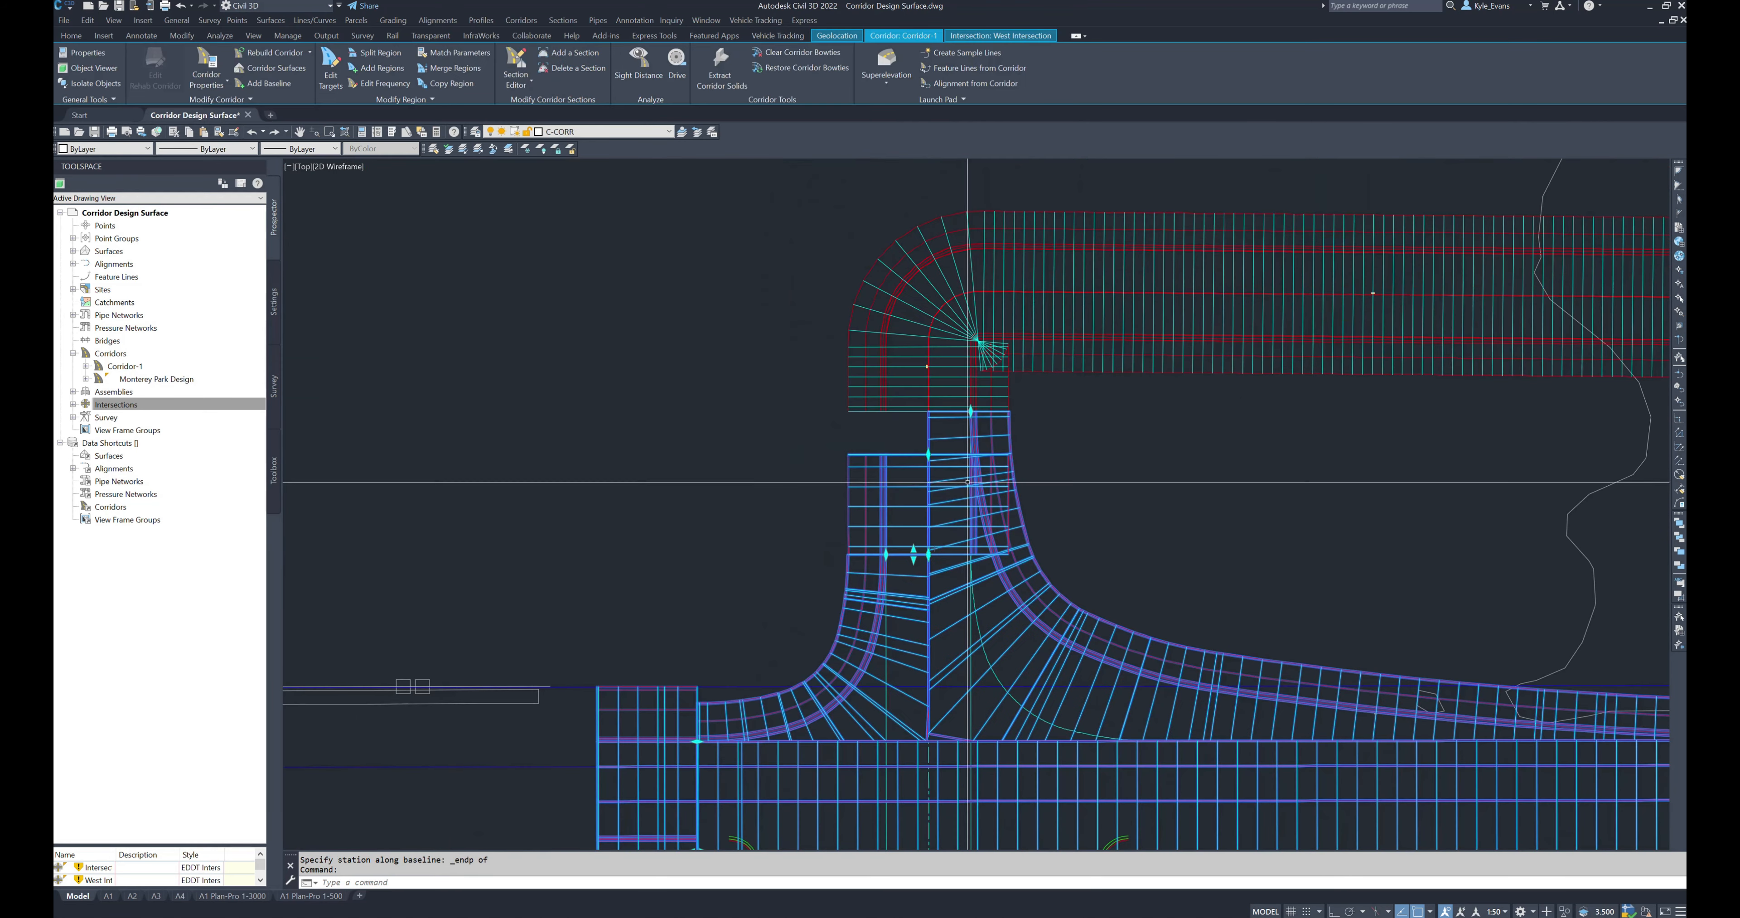
{"action": "right_click", "coordinate": [968, 482]}
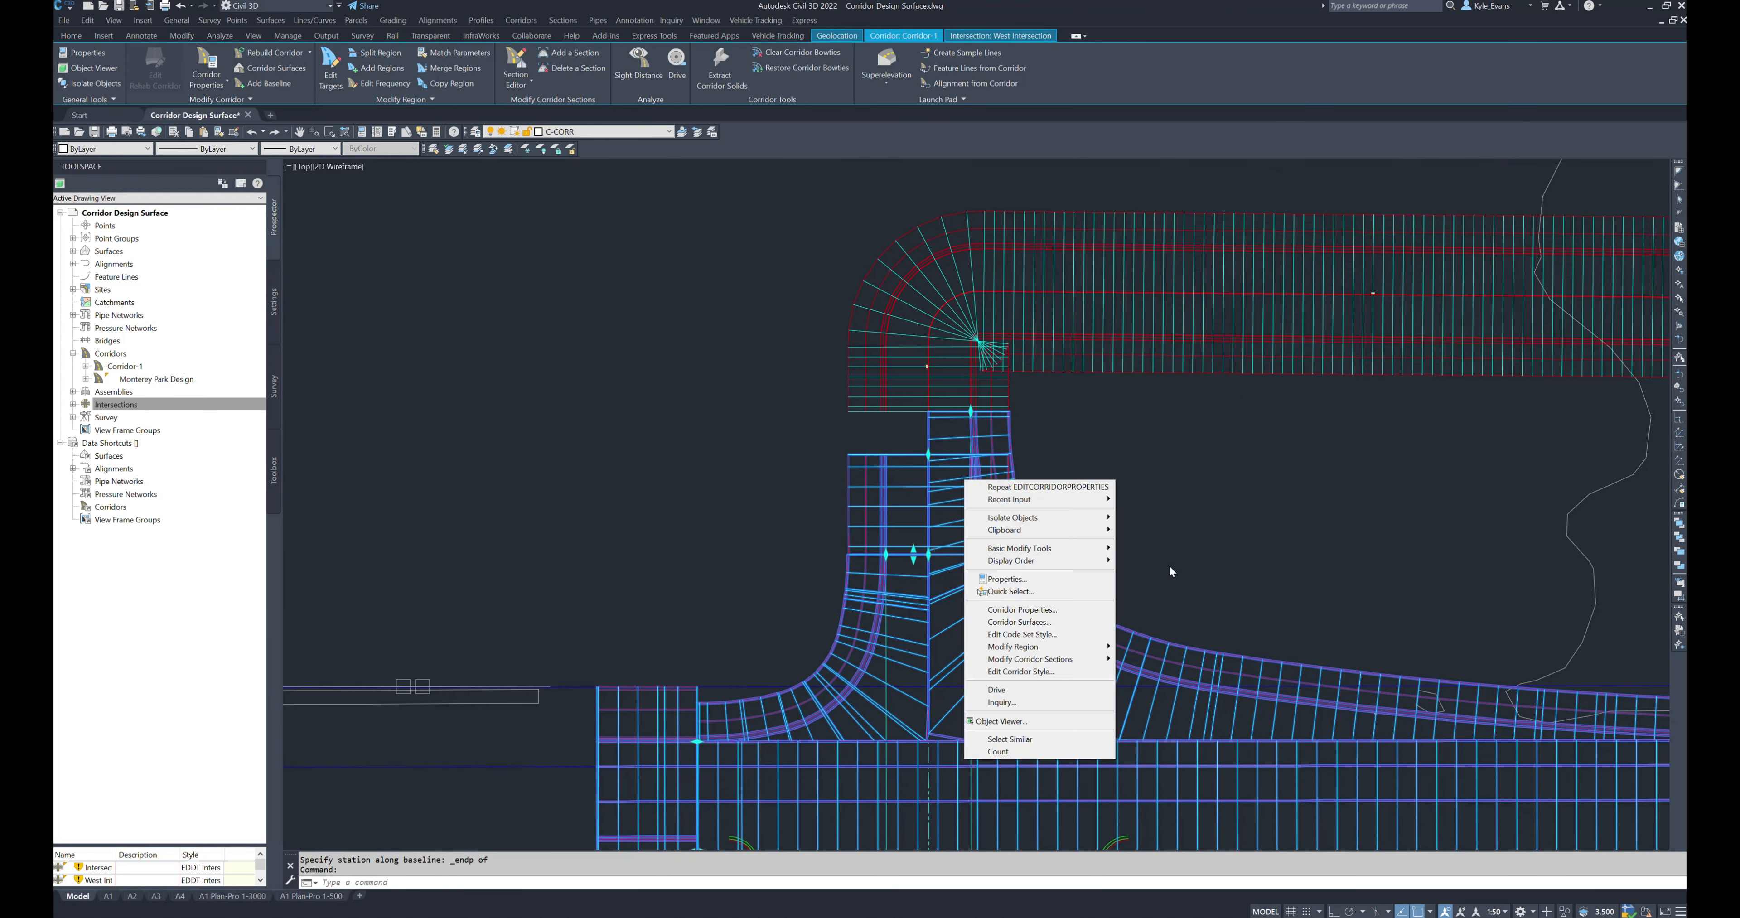
{"action": "left_click", "coordinate": [1052, 610]}
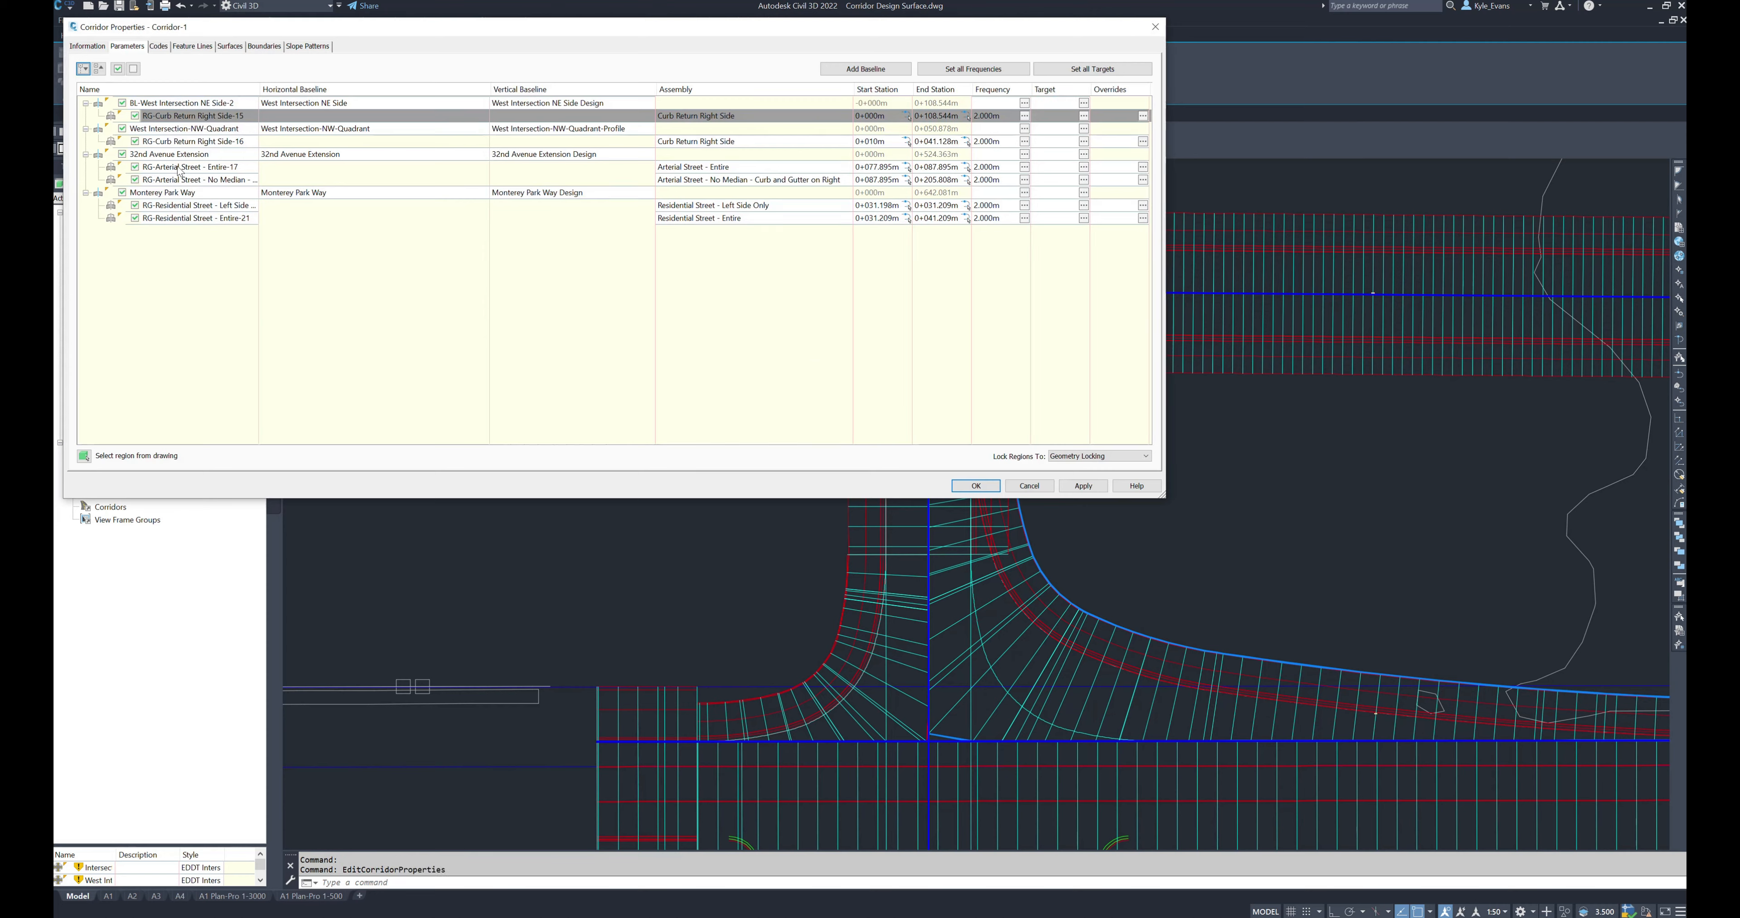
{"action": "left_click", "coordinate": [177, 205]}
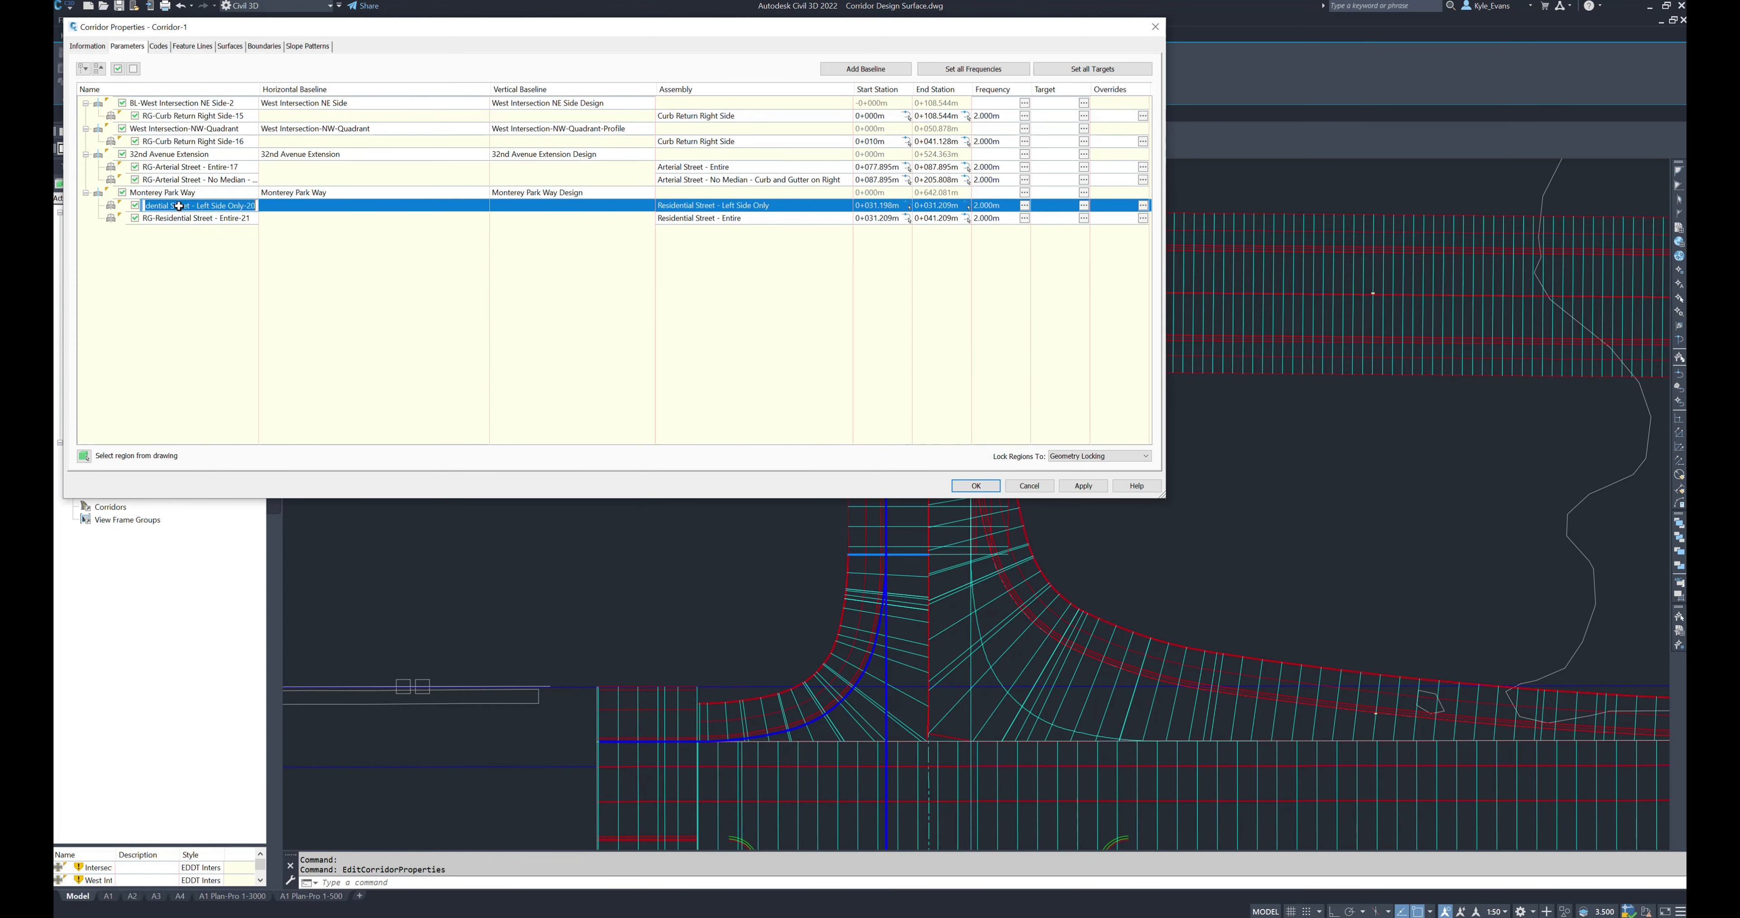
{"action": "left_click", "coordinate": [177, 220]}
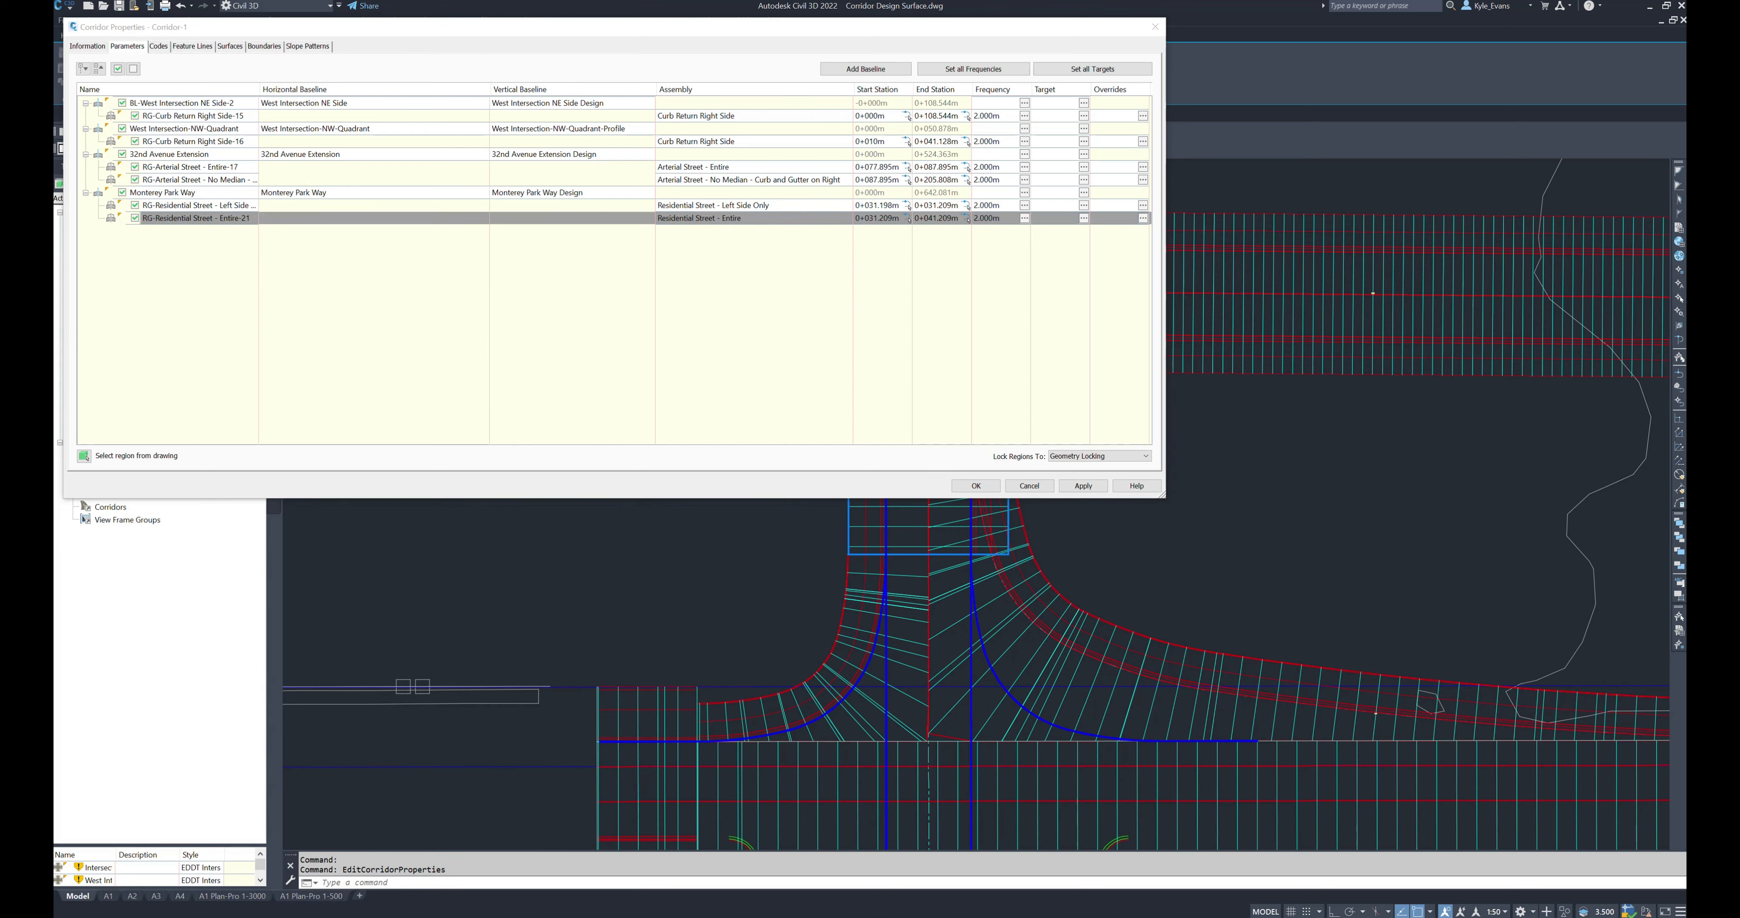
{"action": "left_click", "coordinate": [976, 486]}
{"action": "left_click", "coordinate": [804, 434]}
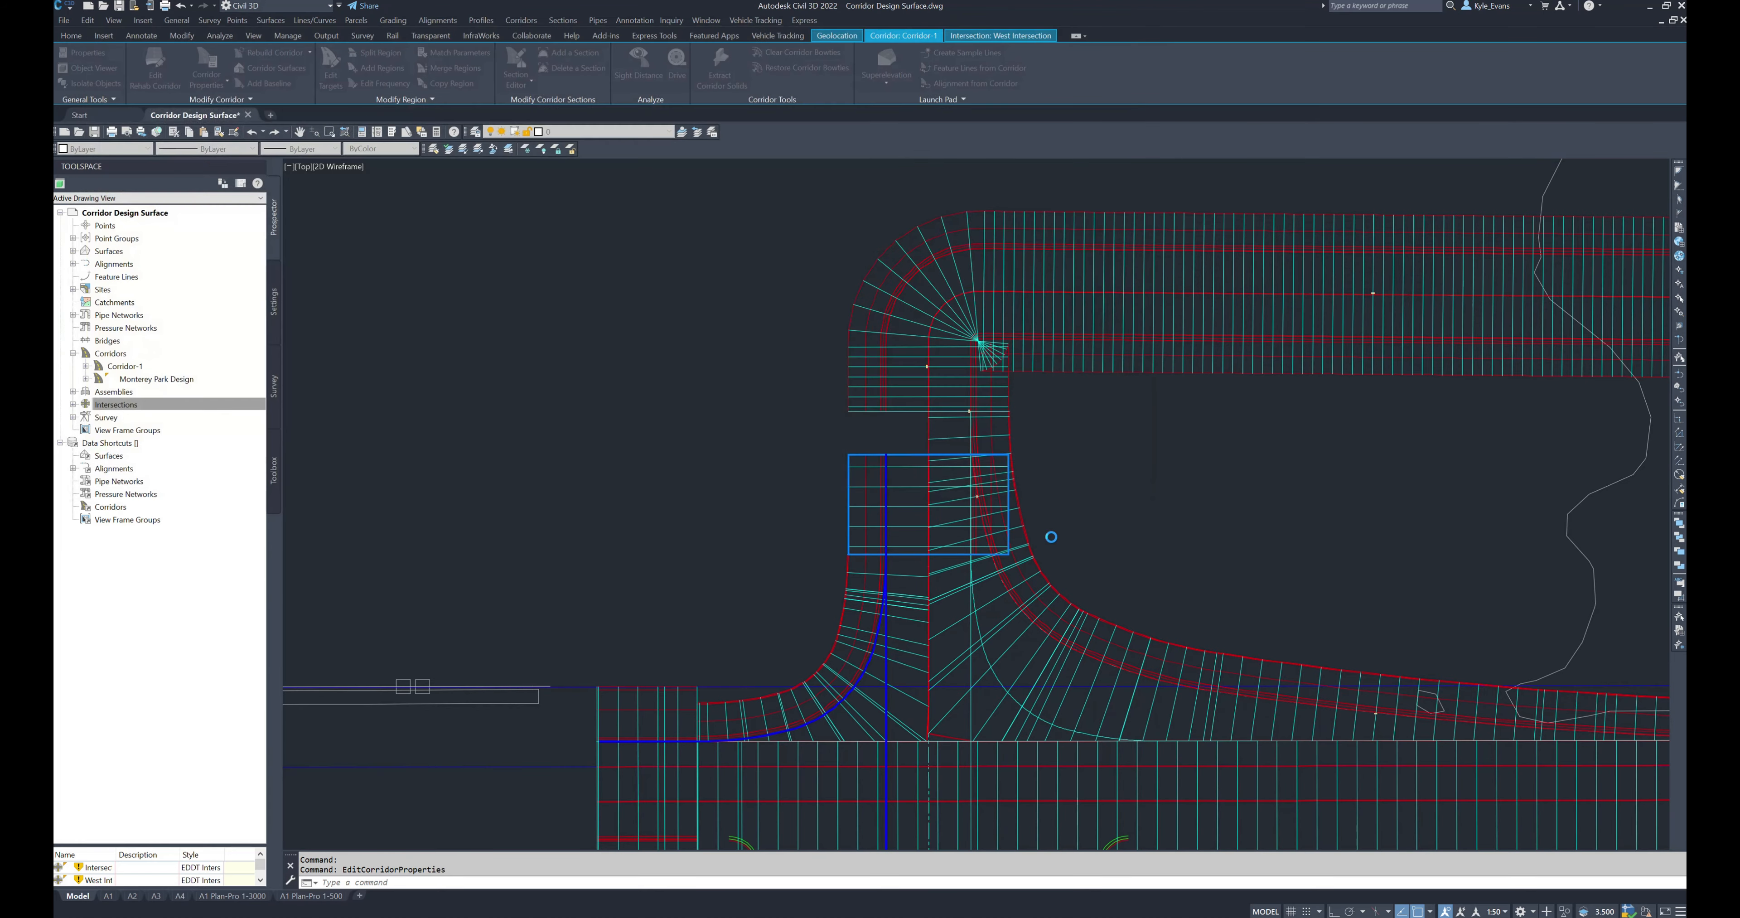
Step: Extend the northern Monterey Park Way left-side region's end station to 0+045.528m, snapping to the endpoint at the adjacent northern corridor section
{"action": "left_click", "coordinate": [901, 456]}
{"action": "left_click", "coordinate": [918, 448]}
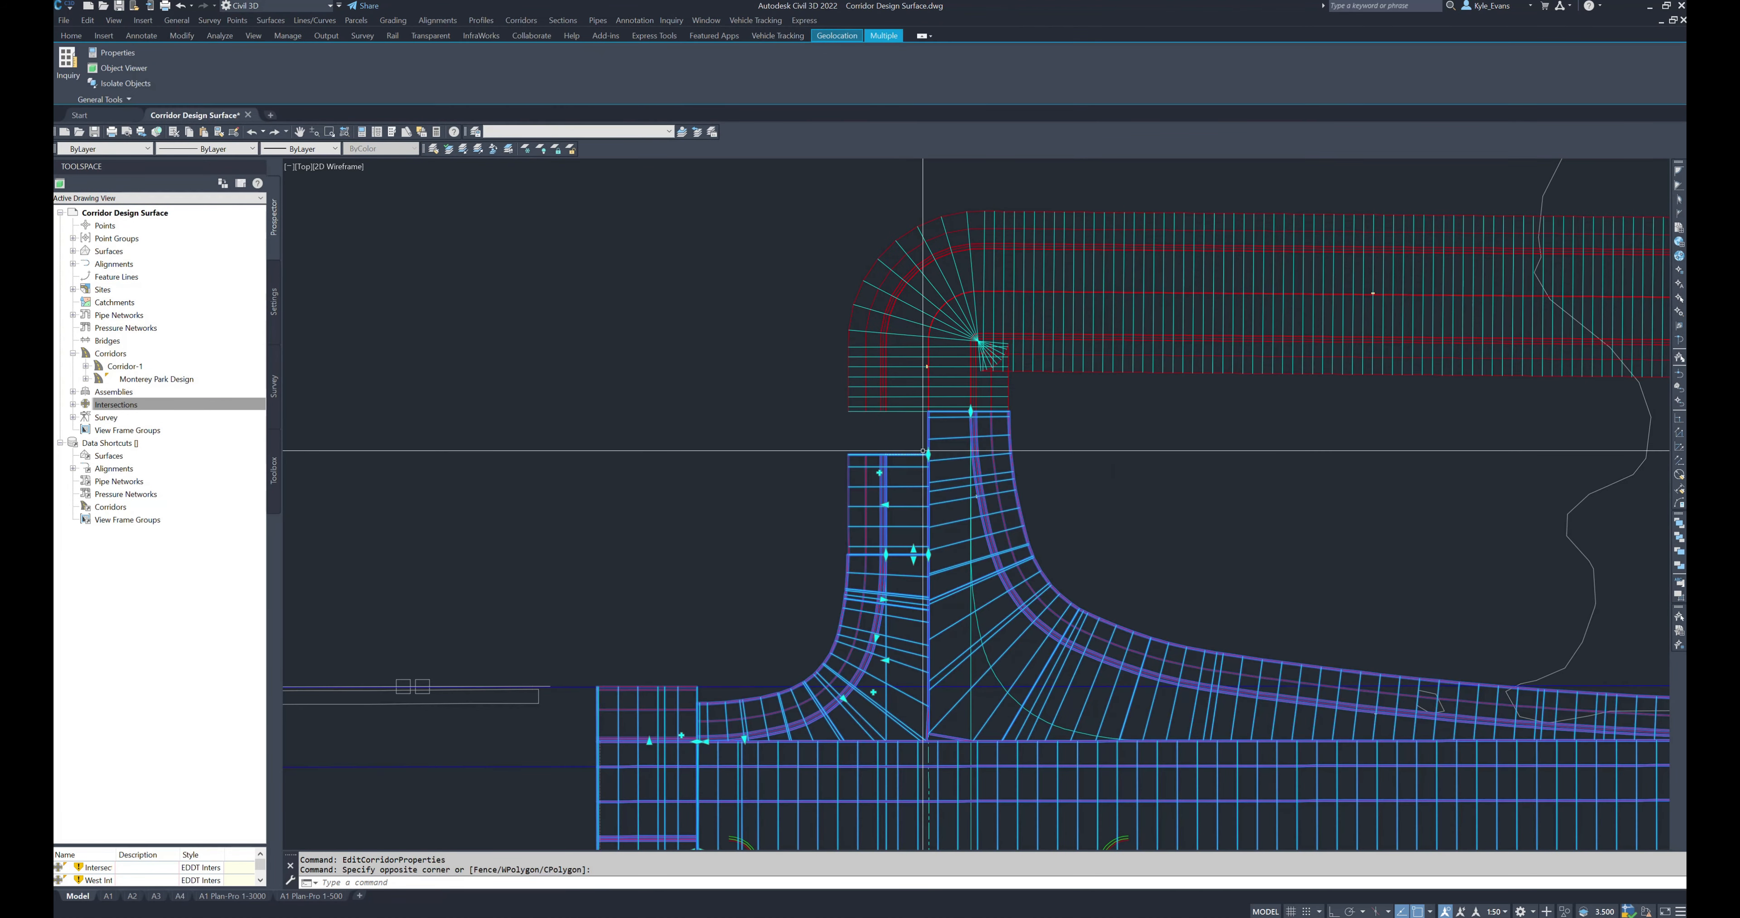
{"action": "left_click", "coordinate": [928, 454]}
{"action": "scroll", "coordinate": [929, 395], "scroll_direction": "up", "scroll_amount": 2}
{"action": "right_click", "coordinate": [946, 456], "text": "shift"}
{"action": "left_click", "coordinate": [970, 532]}
{"action": "left_click", "coordinate": [943, 439]}
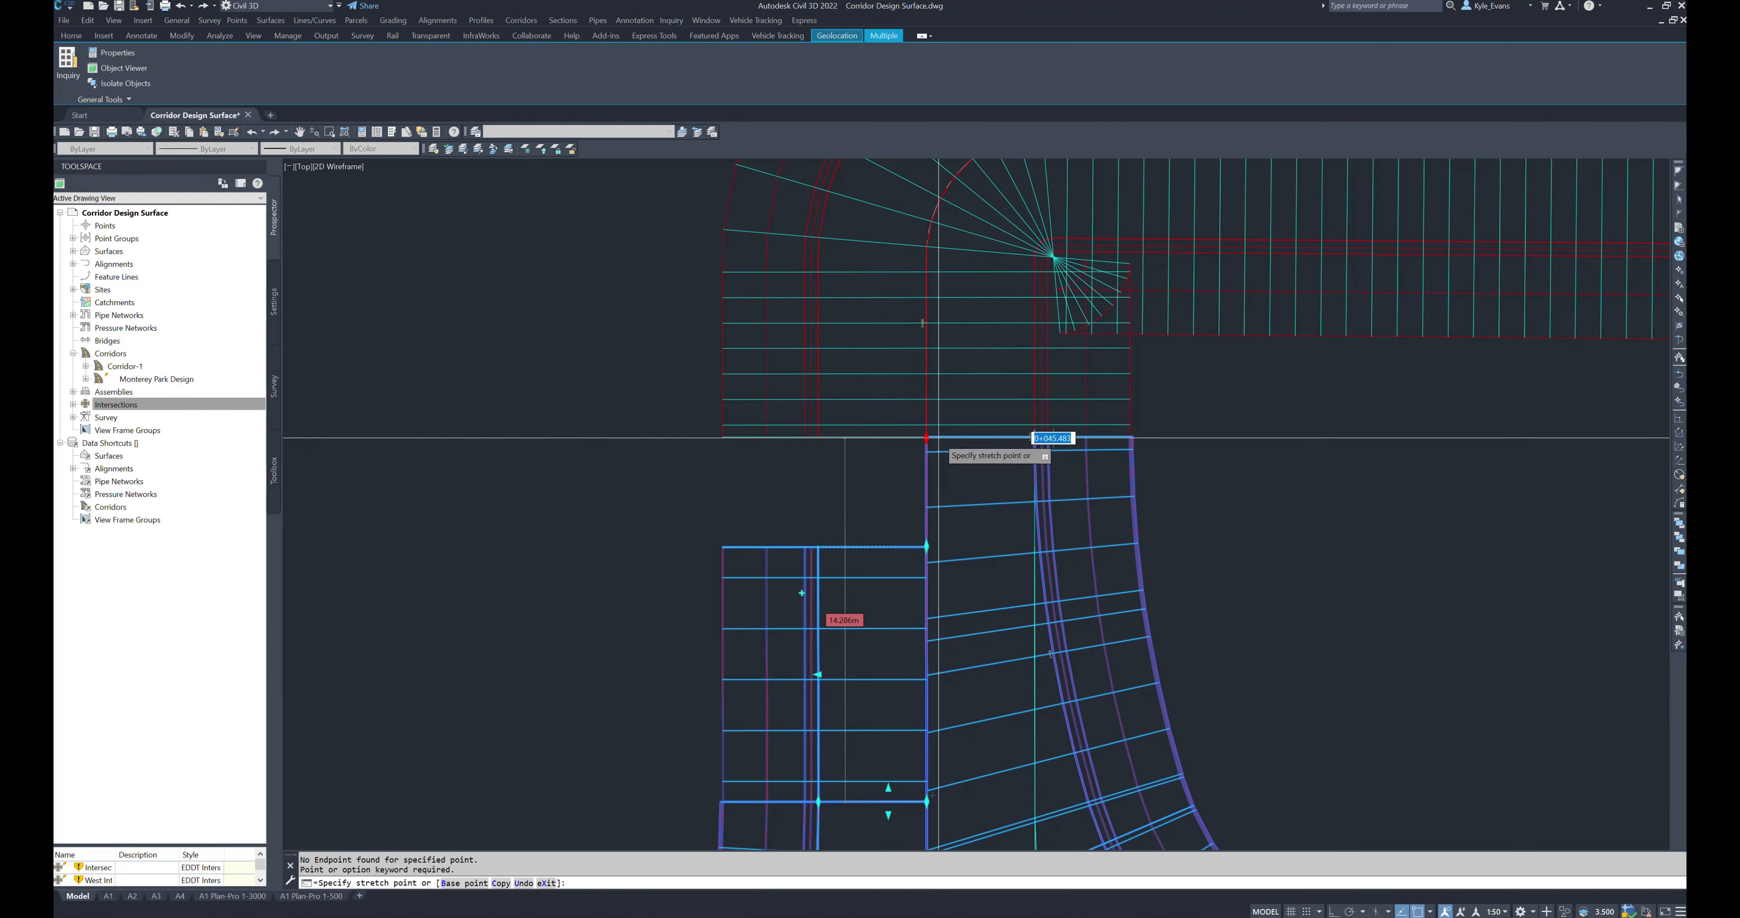
{"action": "scroll", "coordinate": [939, 438], "scroll_direction": "up", "scroll_amount": 3}
{"action": "right_click", "coordinate": [901, 440], "text": "shift"}
{"action": "left_click", "coordinate": [925, 517]}
{"action": "left_click", "coordinate": [876, 436]}
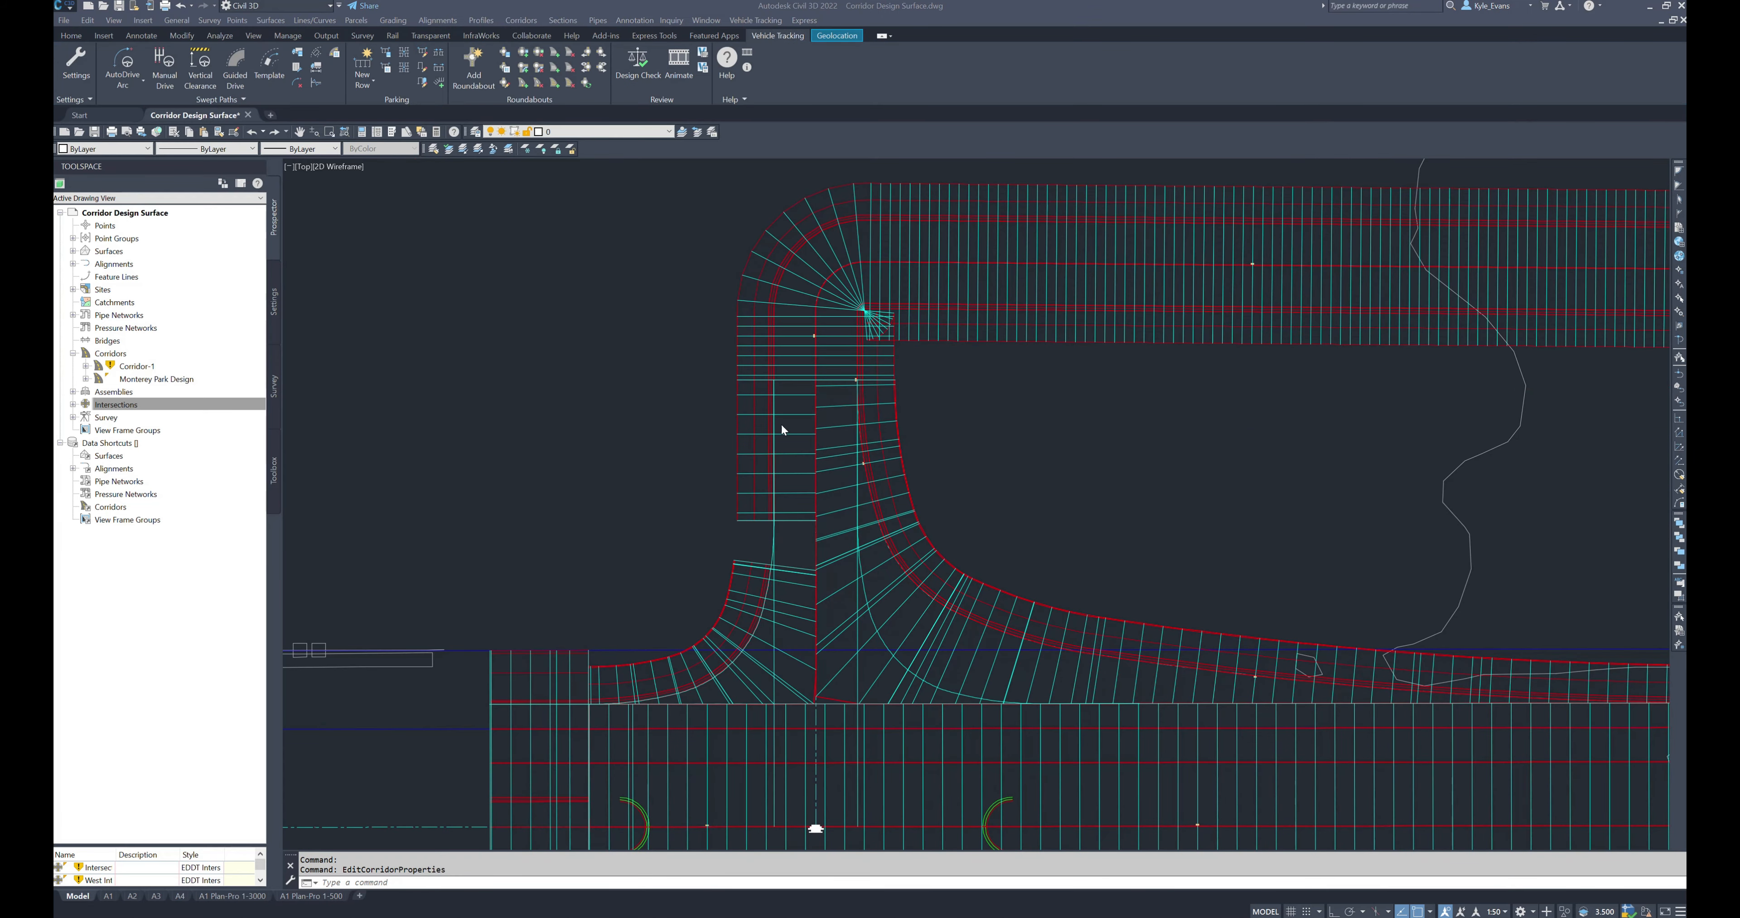
Step: Examine the extent of the West Intersection-NW-Quadrant curb return alignment relative to the adjoining corridor regions
{"action": "scroll", "coordinate": [803, 405], "scroll_direction": "up", "scroll_amount": 5}
{"action": "left_click", "coordinate": [750, 402]}
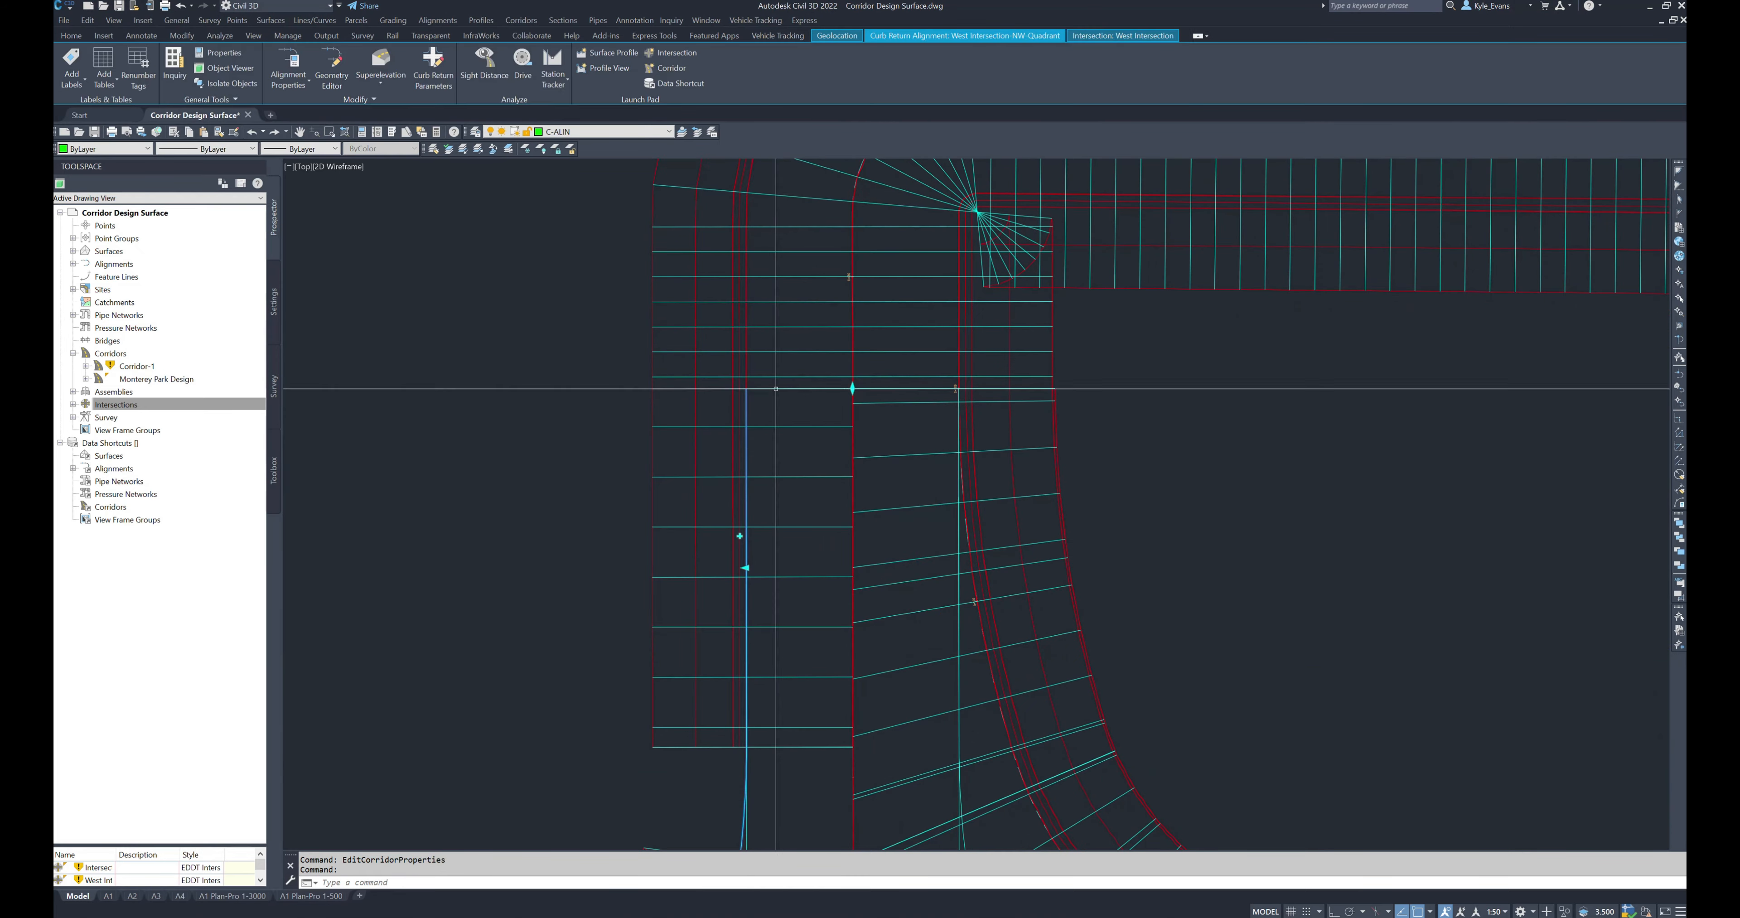
{"action": "scroll", "coordinate": [760, 698], "scroll_direction": "down", "scroll_amount": 1}
{"action": "middle_click_drag", "start_coordinate": [760, 733], "coordinate": [735, 597]}
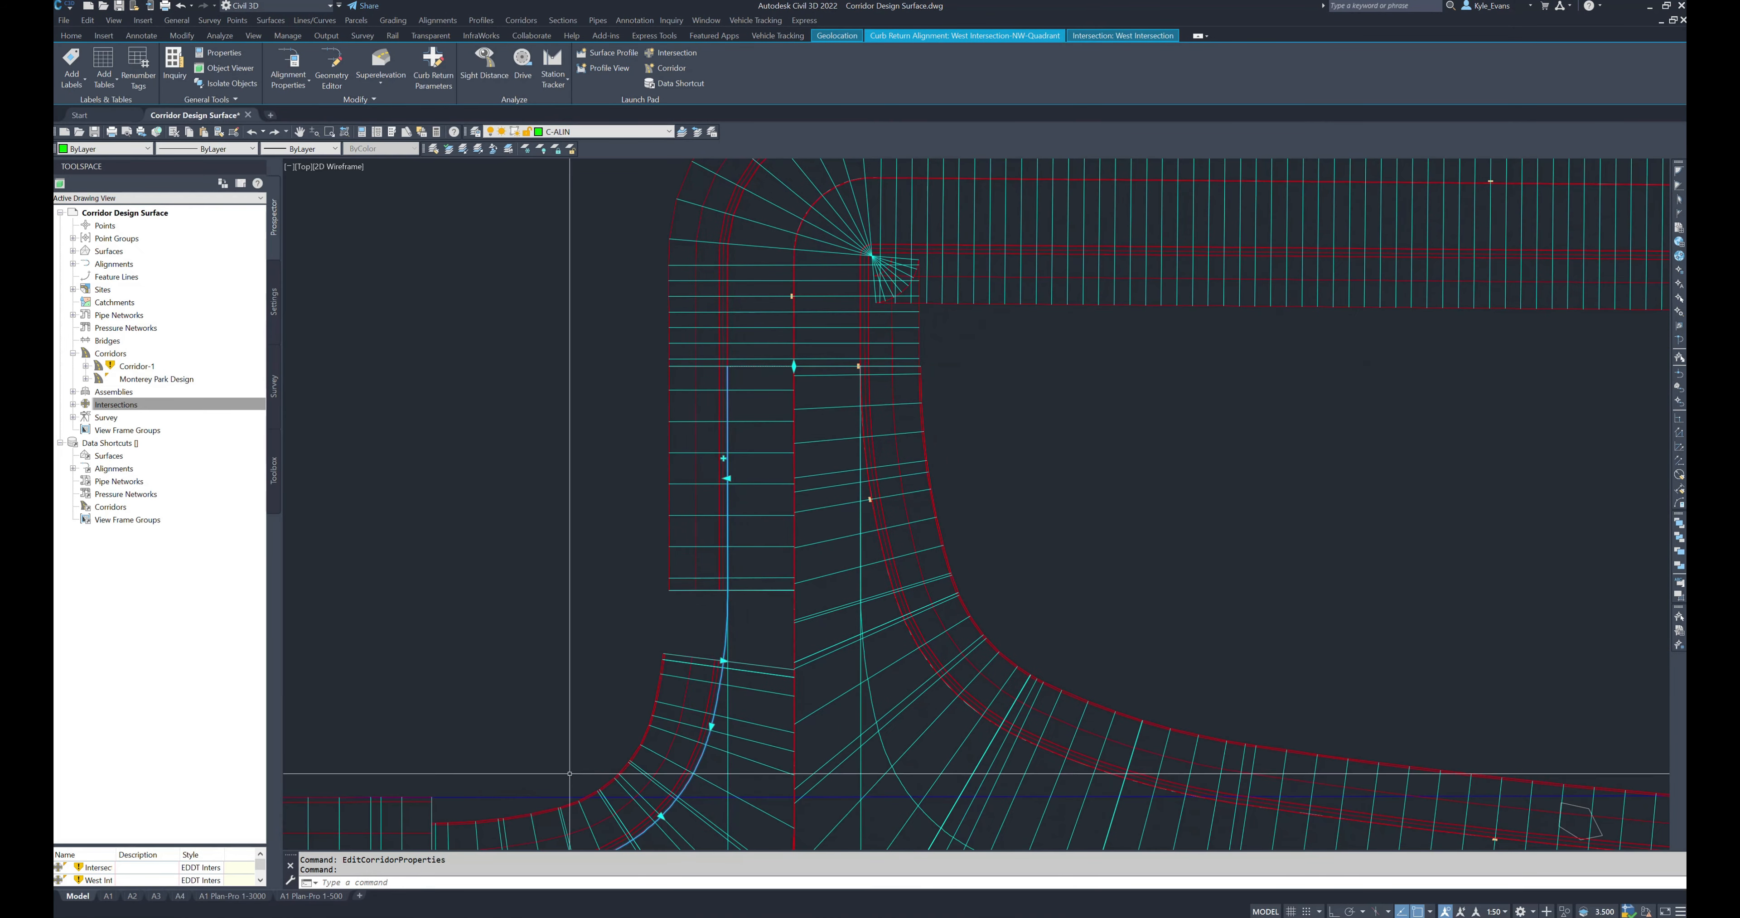
{"action": "scroll", "coordinate": [710, 533], "scroll_direction": "down", "scroll_amount": 2}
{"action": "scroll", "coordinate": [648, 513], "scroll_direction": "up", "scroll_amount": 4}
{"action": "middle_click_drag", "start_coordinate": [648, 536], "coordinate": [715, 374]}
{"action": "scroll", "coordinate": [753, 433], "scroll_direction": "down", "scroll_amount": 2}
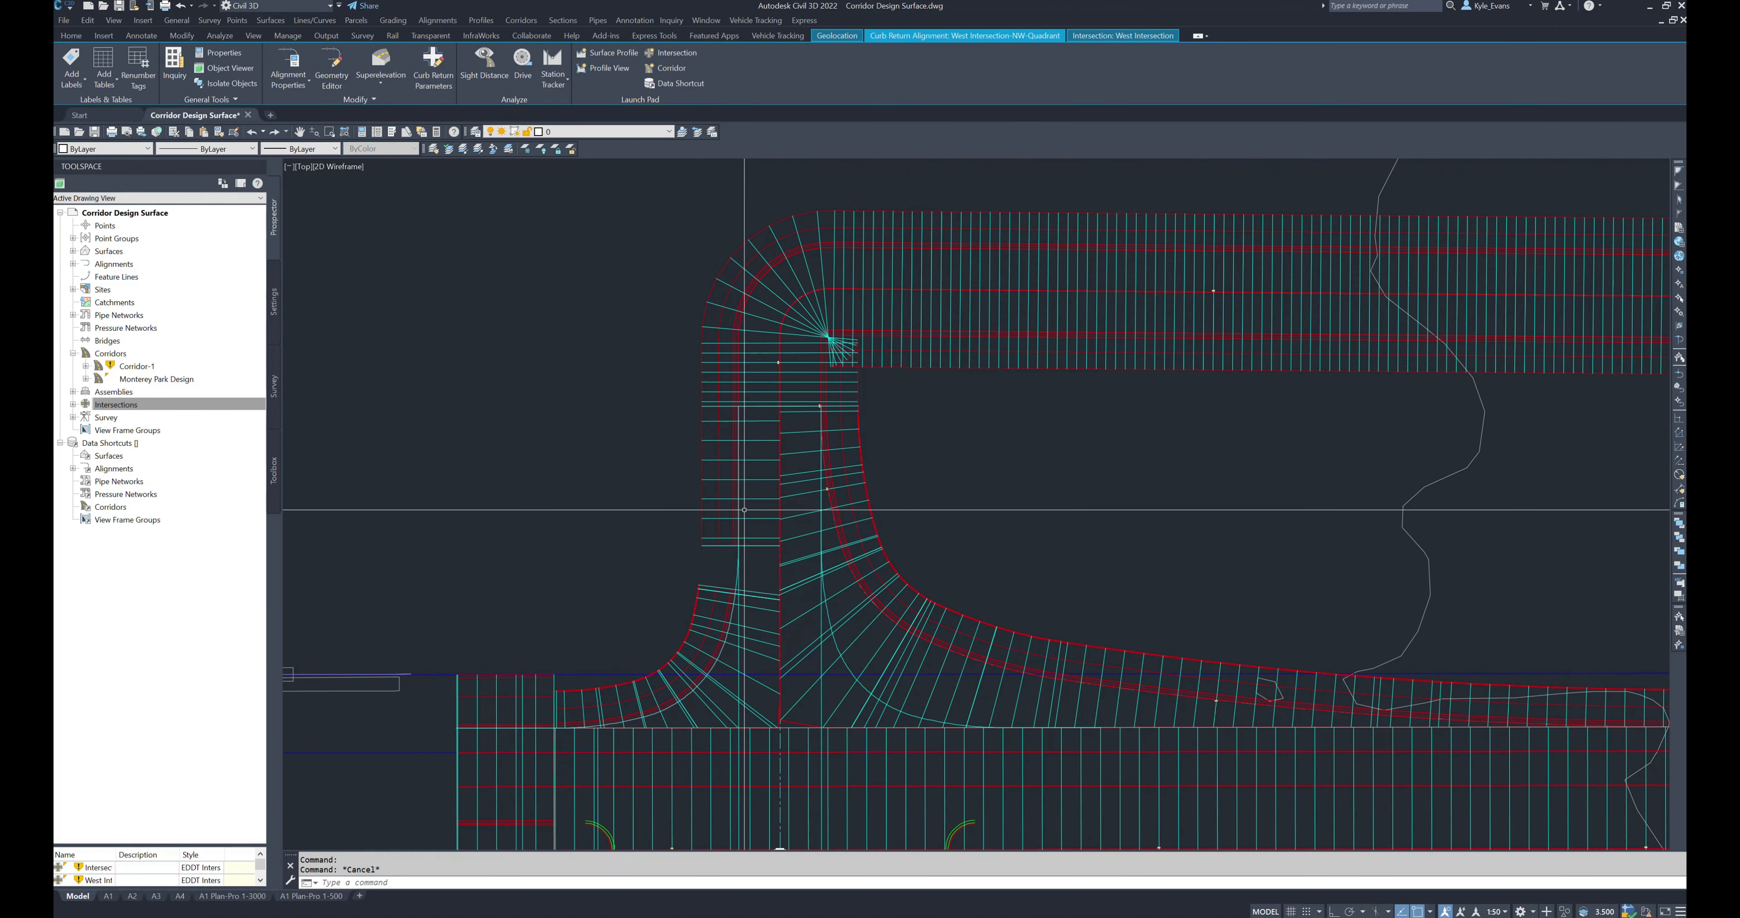
Step: Open Corridor-1's properties and shrink the dialog to uncover the intersection drawing
{"action": "scroll", "coordinate": [760, 600], "scroll_direction": "up", "scroll_amount": 4}
{"action": "left_click", "coordinate": [761, 600]}
{"action": "right_click", "coordinate": [772, 477]}
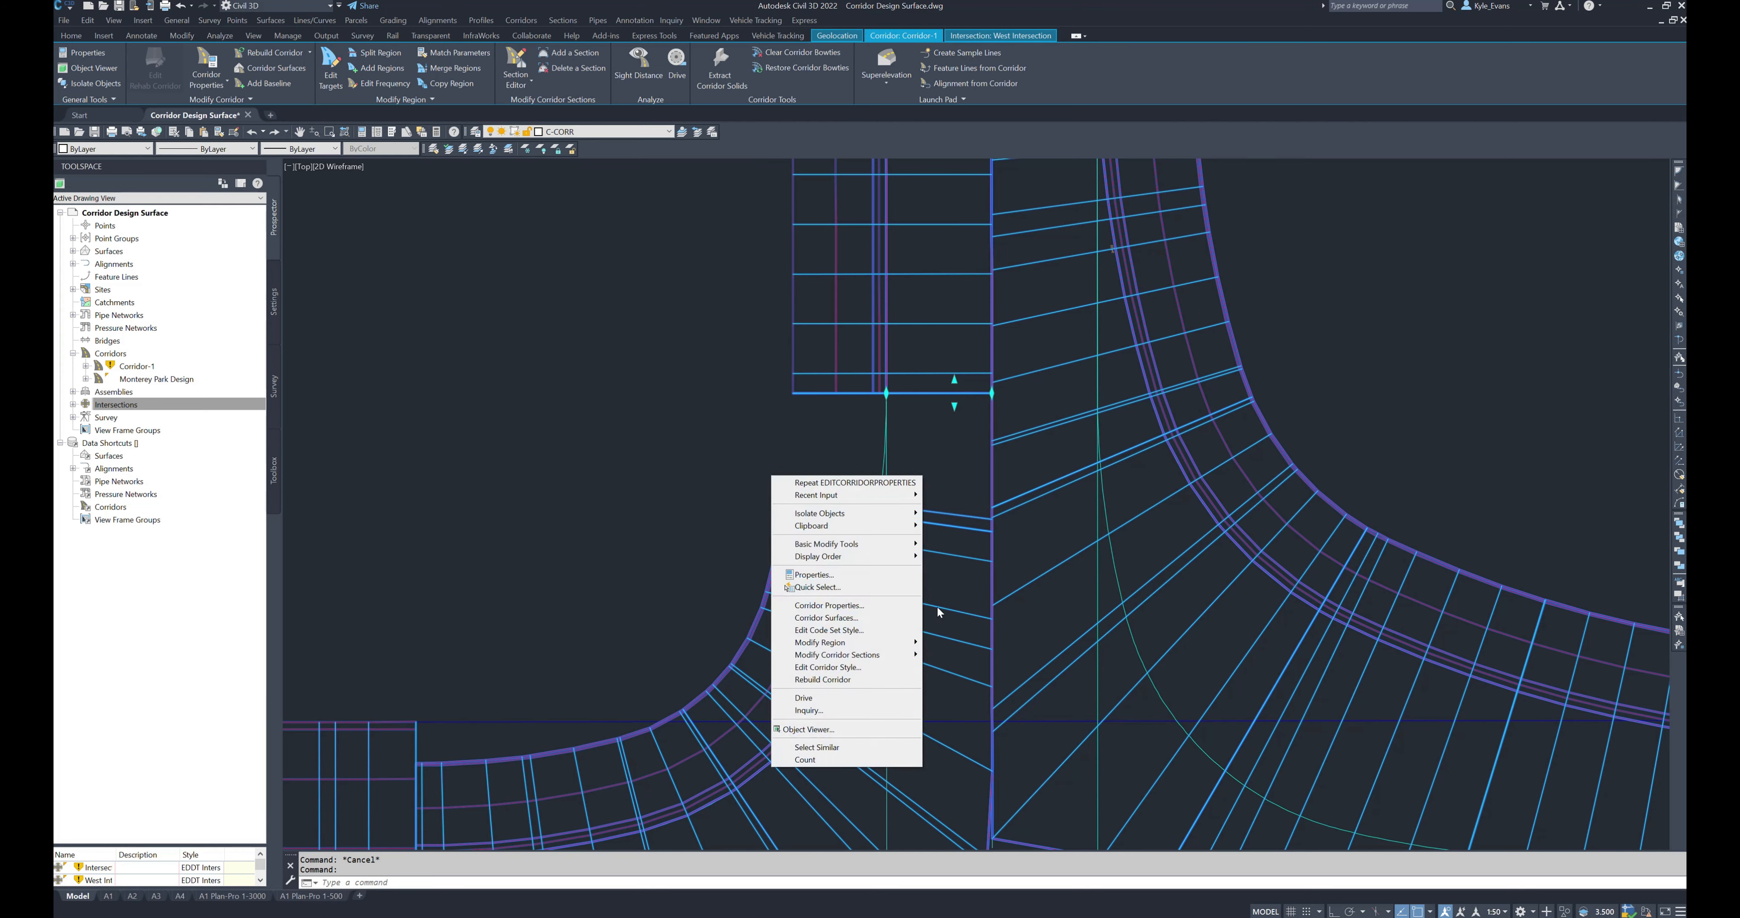
{"action": "left_click", "coordinate": [843, 606]}
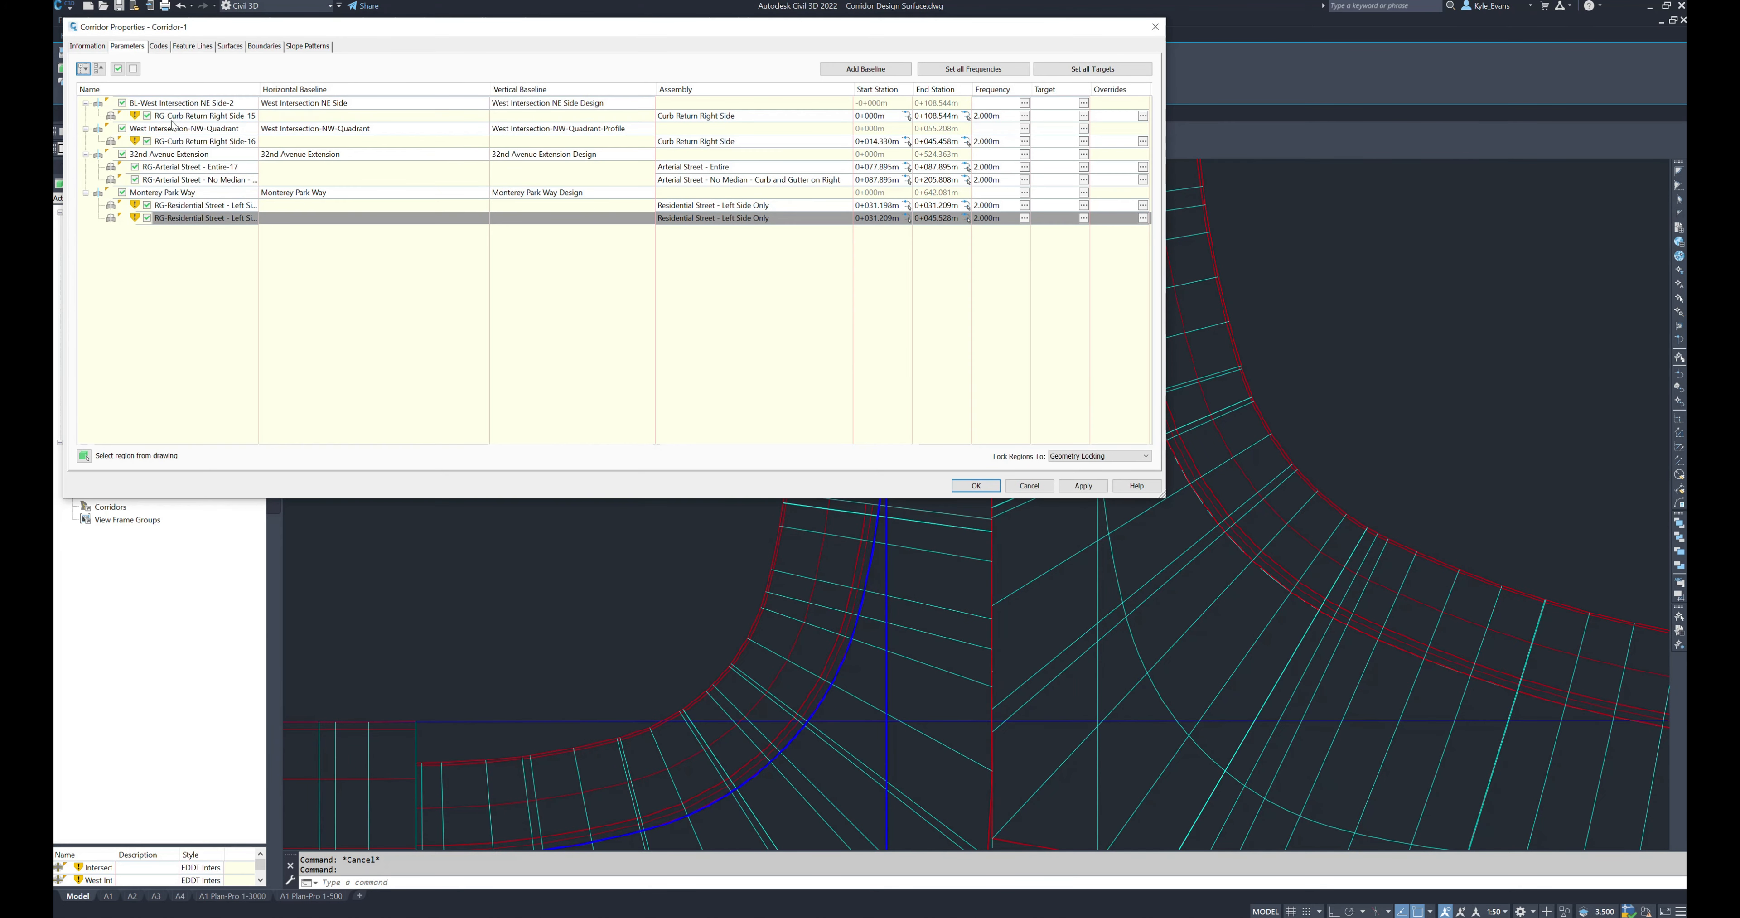
{"action": "left_click", "coordinate": [166, 142]}
{"action": "left_click", "coordinate": [179, 153]}
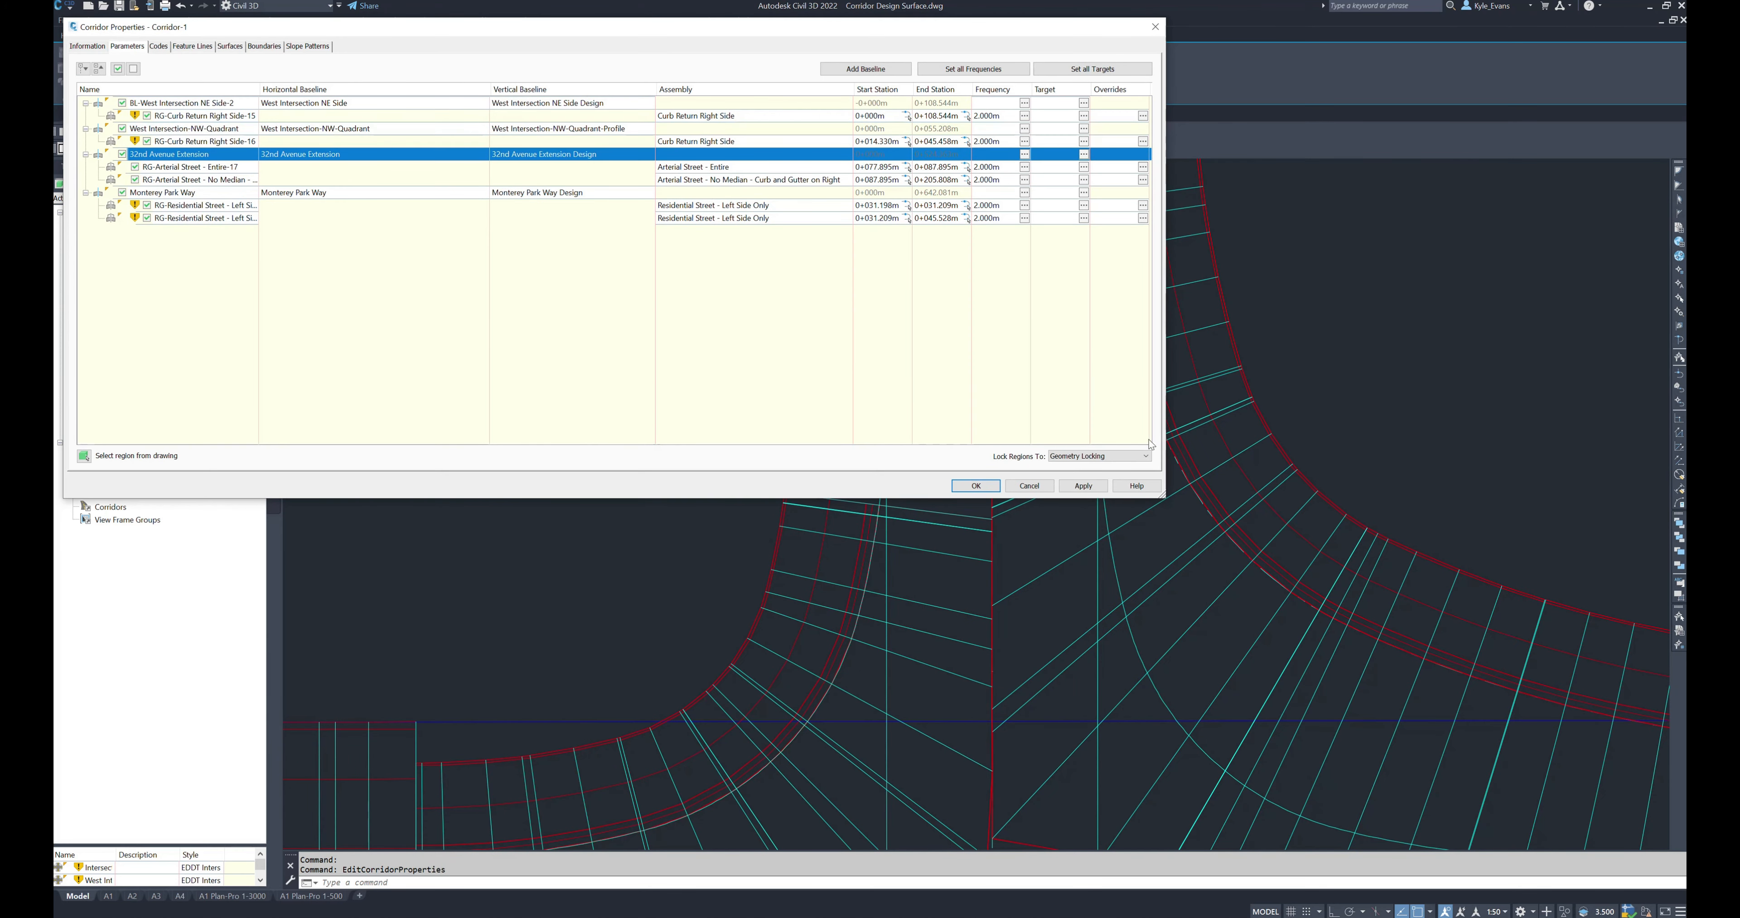
{"action": "left_click_drag", "start_coordinate": [1160, 495], "coordinate": [1057, 364]}
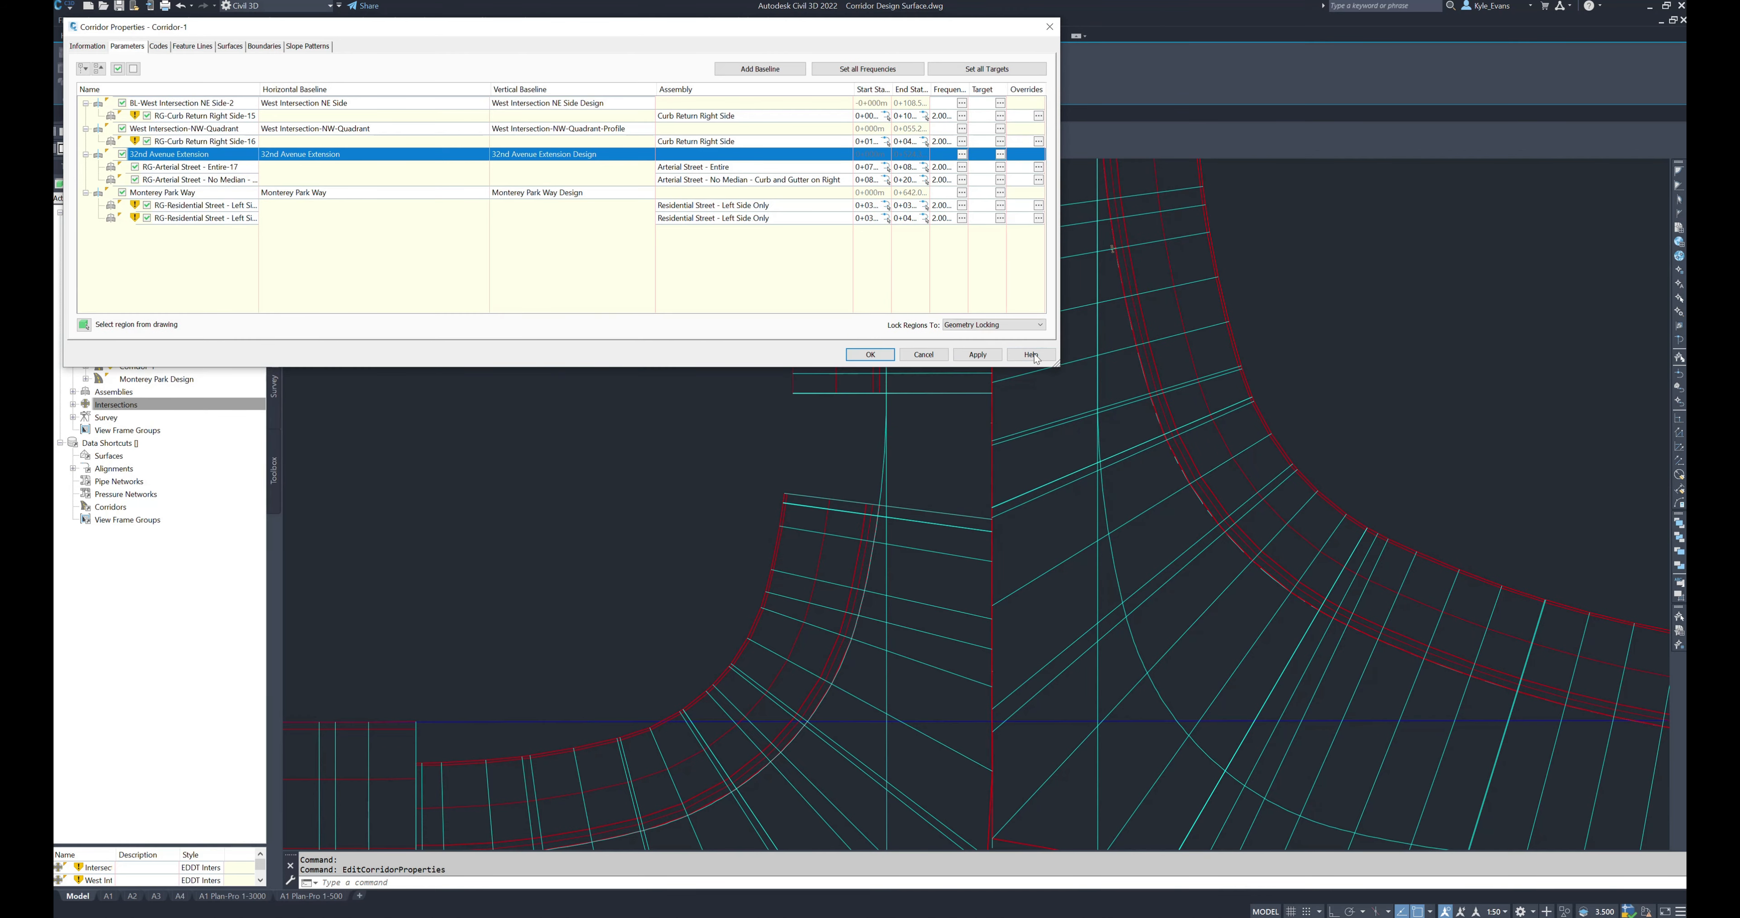
{"action": "left_click_drag", "start_coordinate": [903, 386], "coordinate": [870, 382]}
Step: Locate region RG-Curb Return Right Side-16 and narrow the baseline columns to expose the region station values
{"action": "left_click", "coordinate": [175, 179]}
{"action": "left_click", "coordinate": [175, 168]}
{"action": "left_click", "coordinate": [182, 180]}
{"action": "left_click", "coordinate": [182, 167]}
{"action": "left_click", "coordinate": [184, 141]}
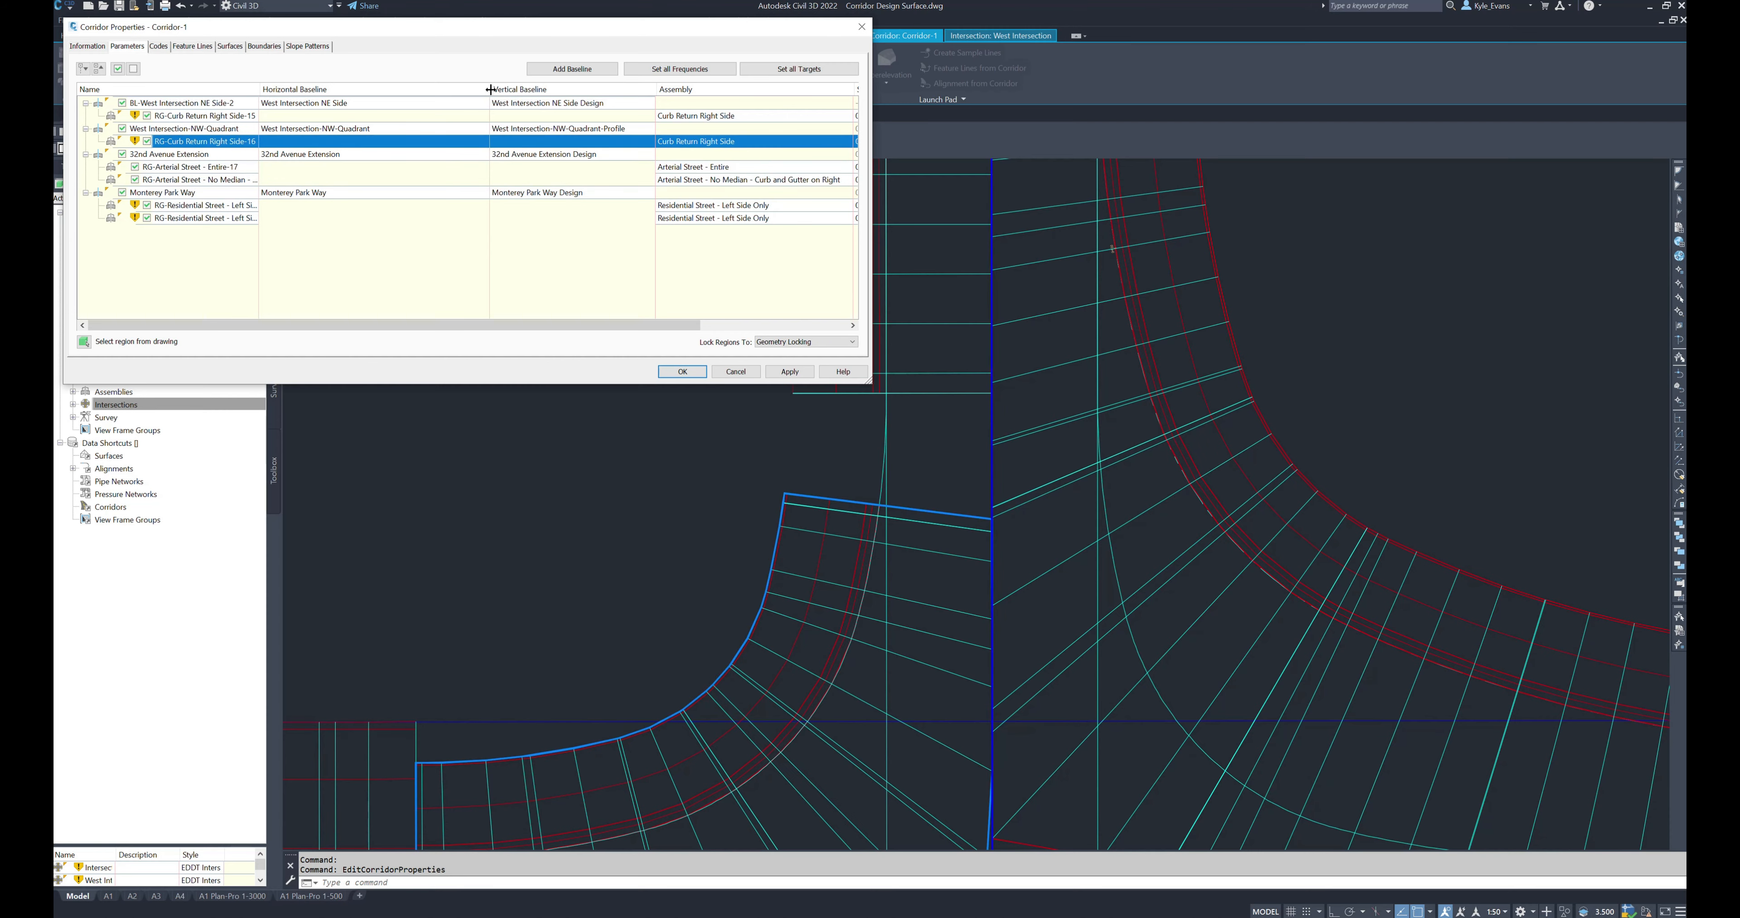
{"action": "left_click_drag", "start_coordinate": [389, 94], "coordinate": [390, 95]}
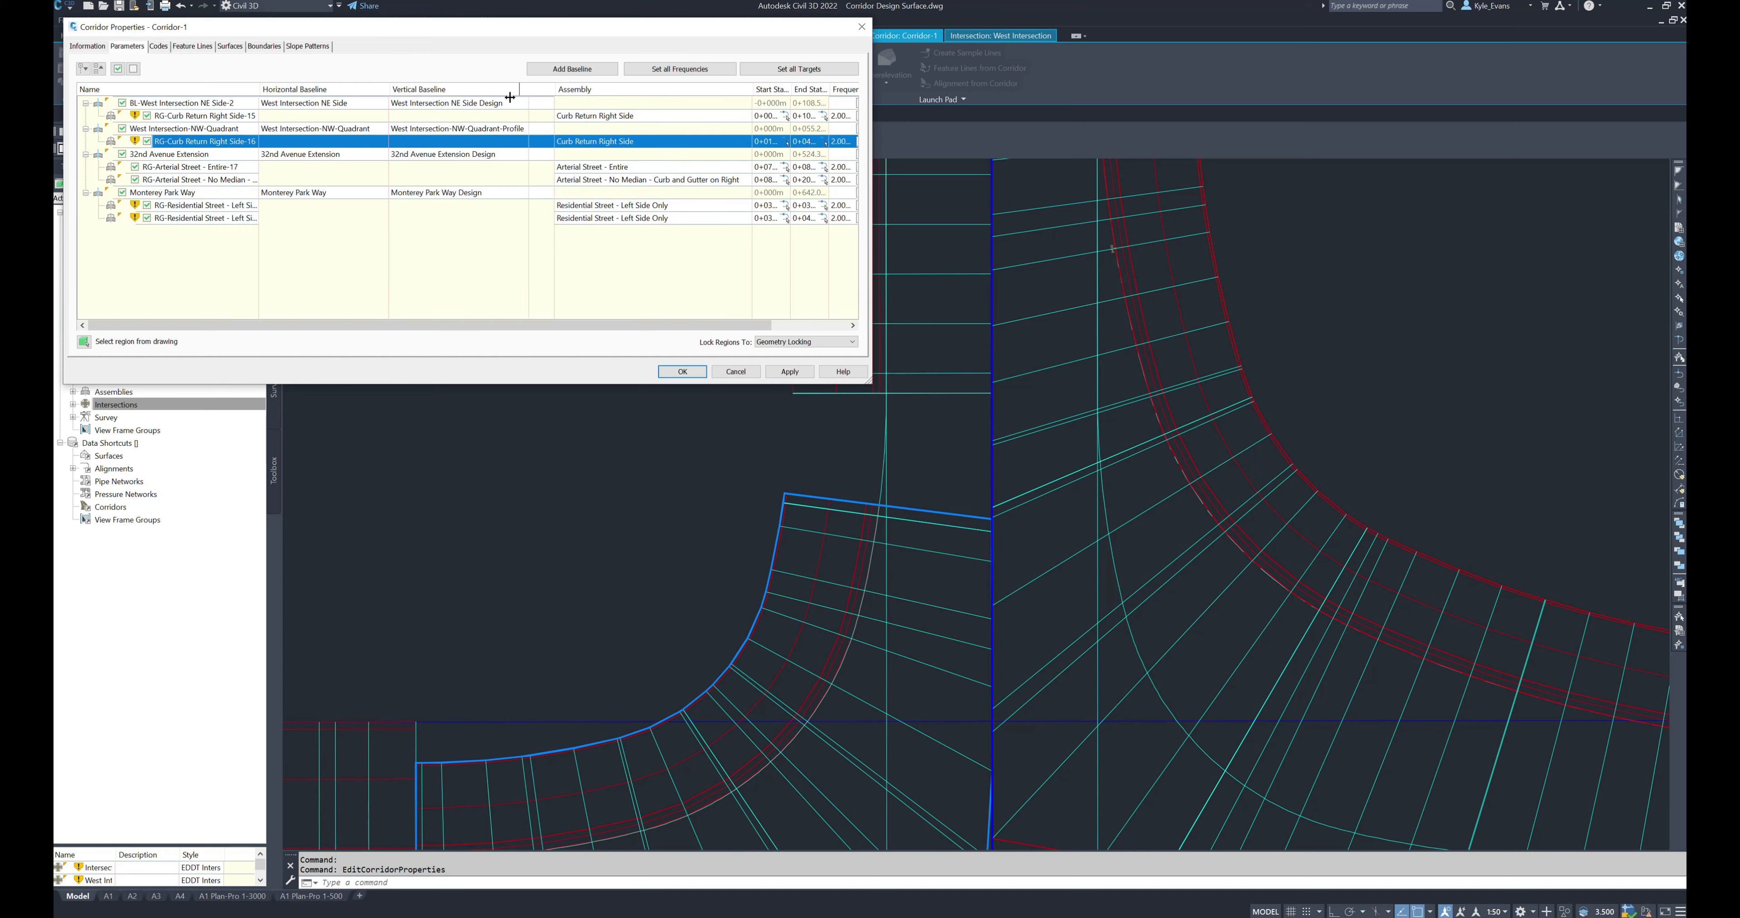
{"action": "left_click_drag", "start_coordinate": [509, 96], "coordinate": [503, 96]}
Step: Try to set RG-Curb Return Right Side-16's end station to the endpoint at the southern end of the Monterey Park Way left-side region
{"action": "left_click", "coordinate": [772, 142]}
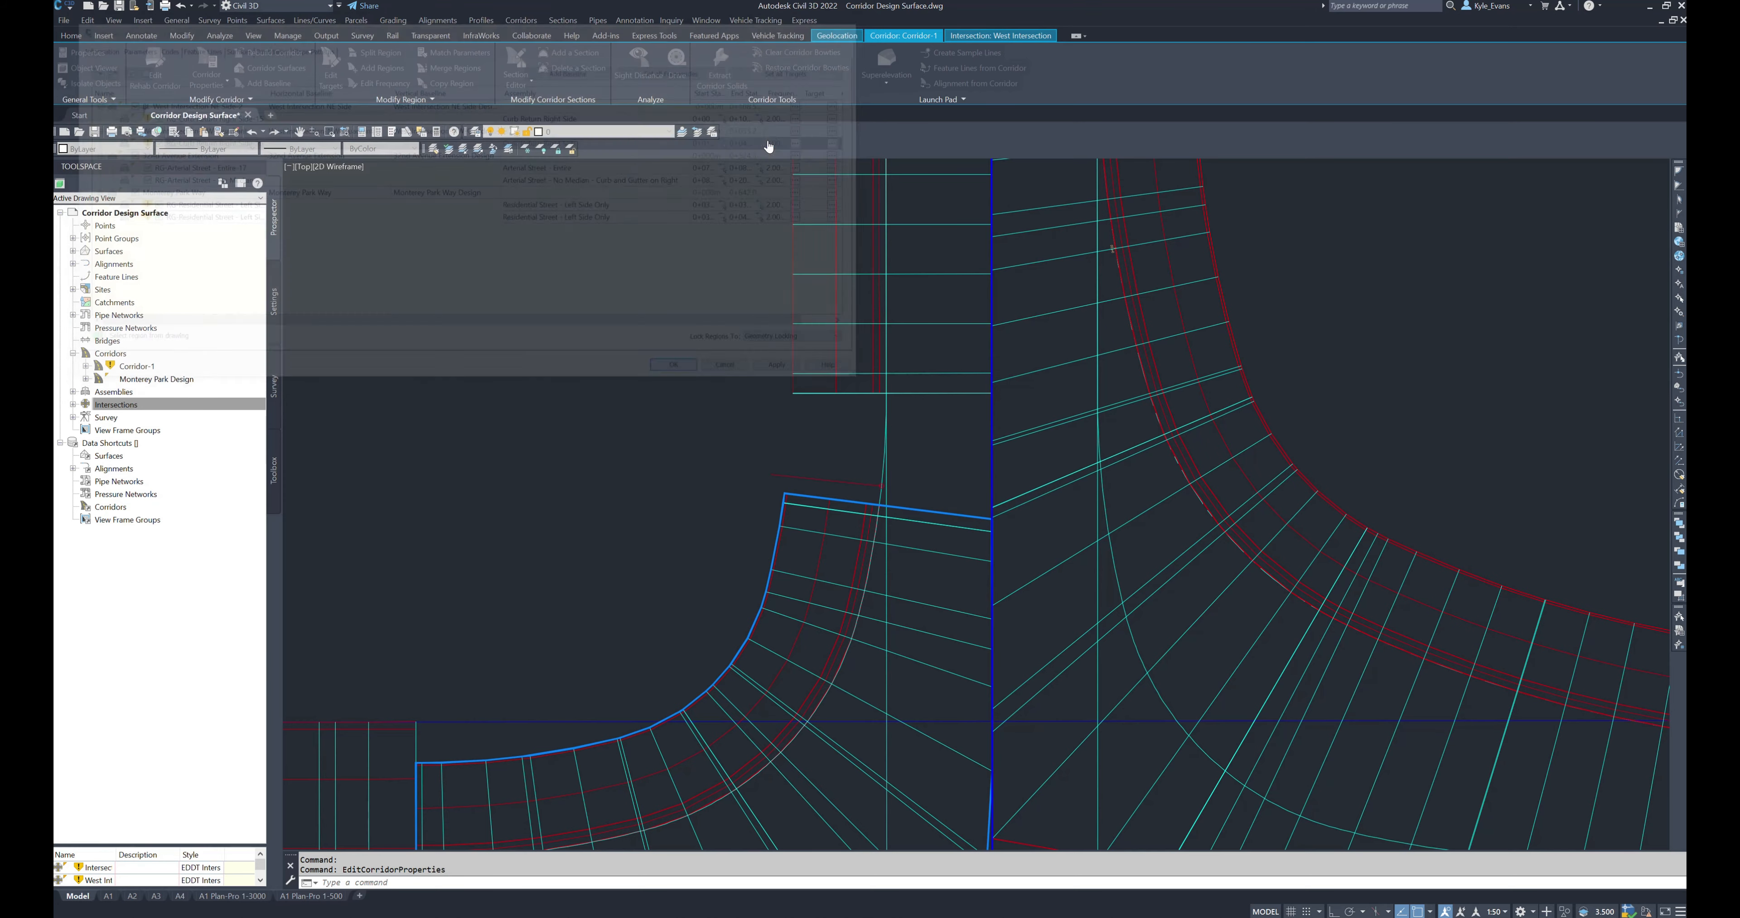
{"action": "right_click", "coordinate": [915, 403], "text": "shift"}
{"action": "left_click", "coordinate": [946, 480]}
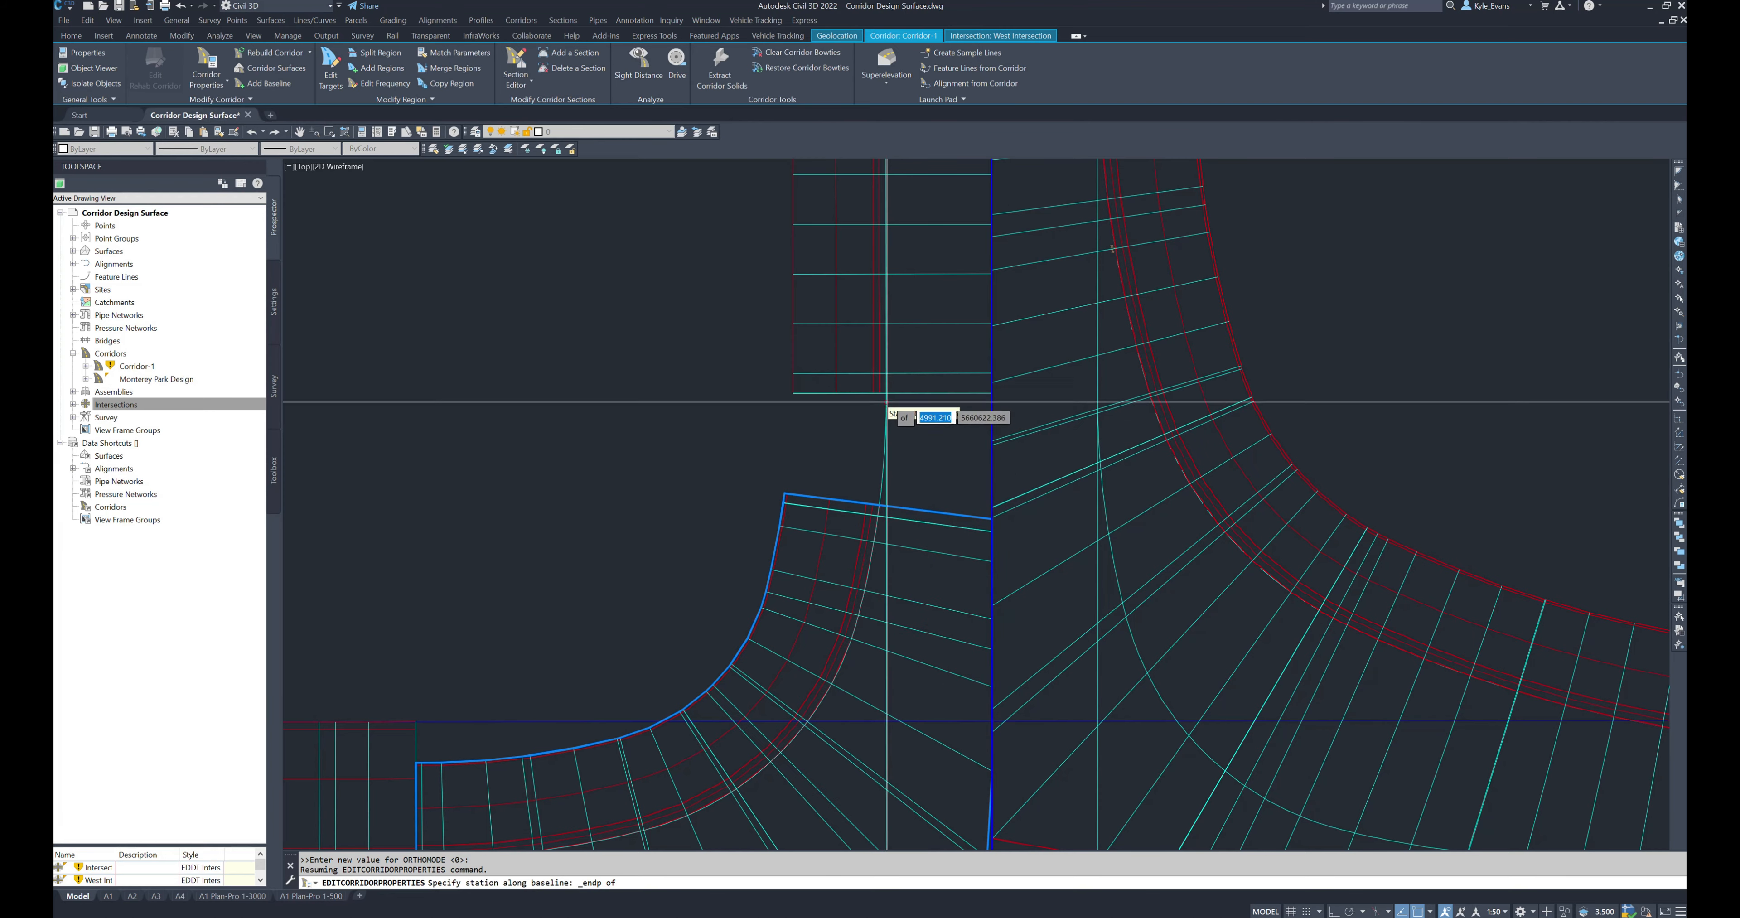
{"action": "left_click", "coordinate": [880, 393]}
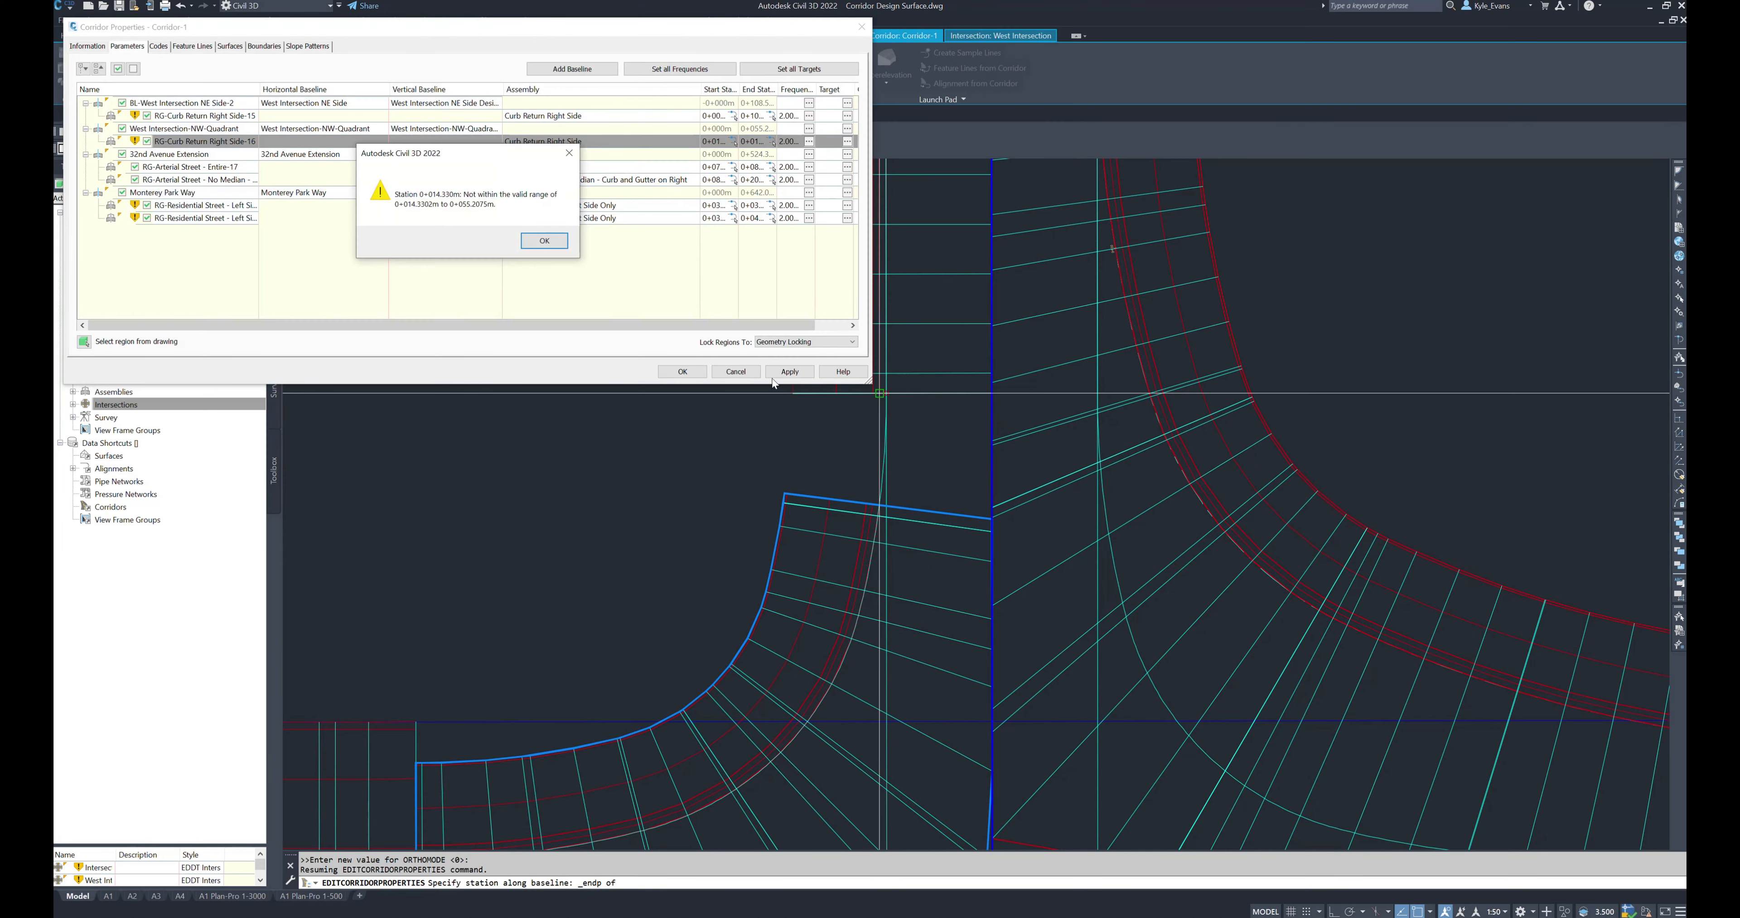
{"action": "left_click", "coordinate": [544, 241]}
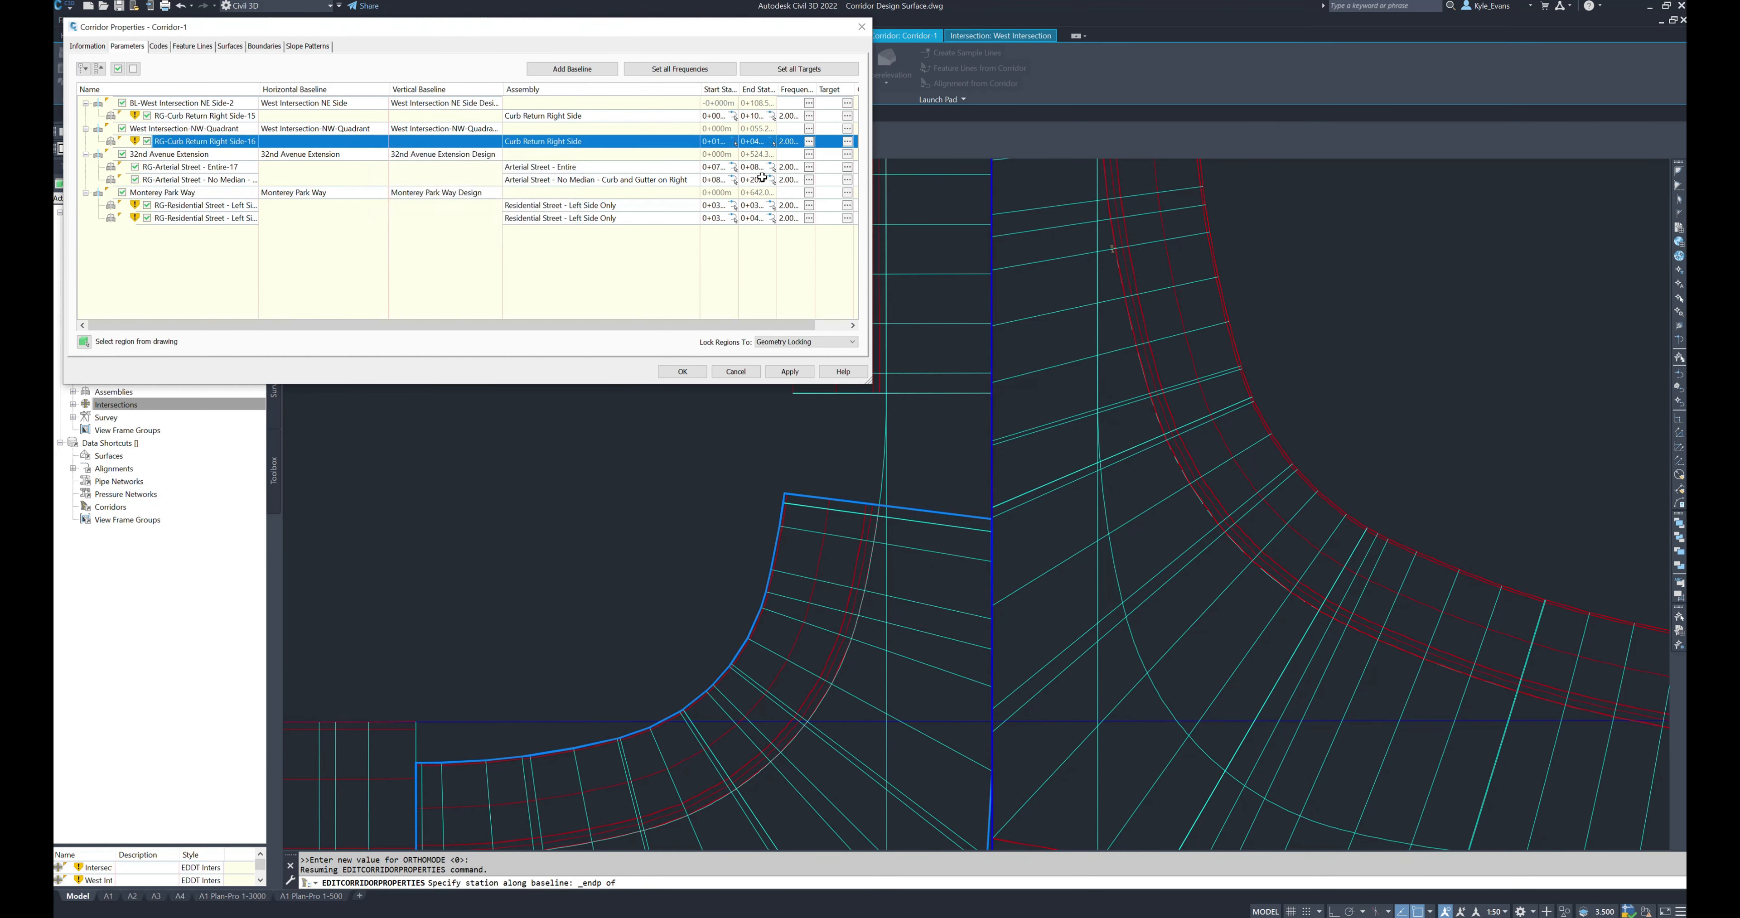
Step: Set RG-Curb Return Right Side-16's end station to about 0+014.8m, just south of the left-side region, and rebuild Corridor-1
{"action": "left_click", "coordinate": [769, 144]}
{"action": "scroll", "coordinate": [876, 408], "scroll_direction": "up", "scroll_amount": 4}
{"action": "type", "text": "1"}
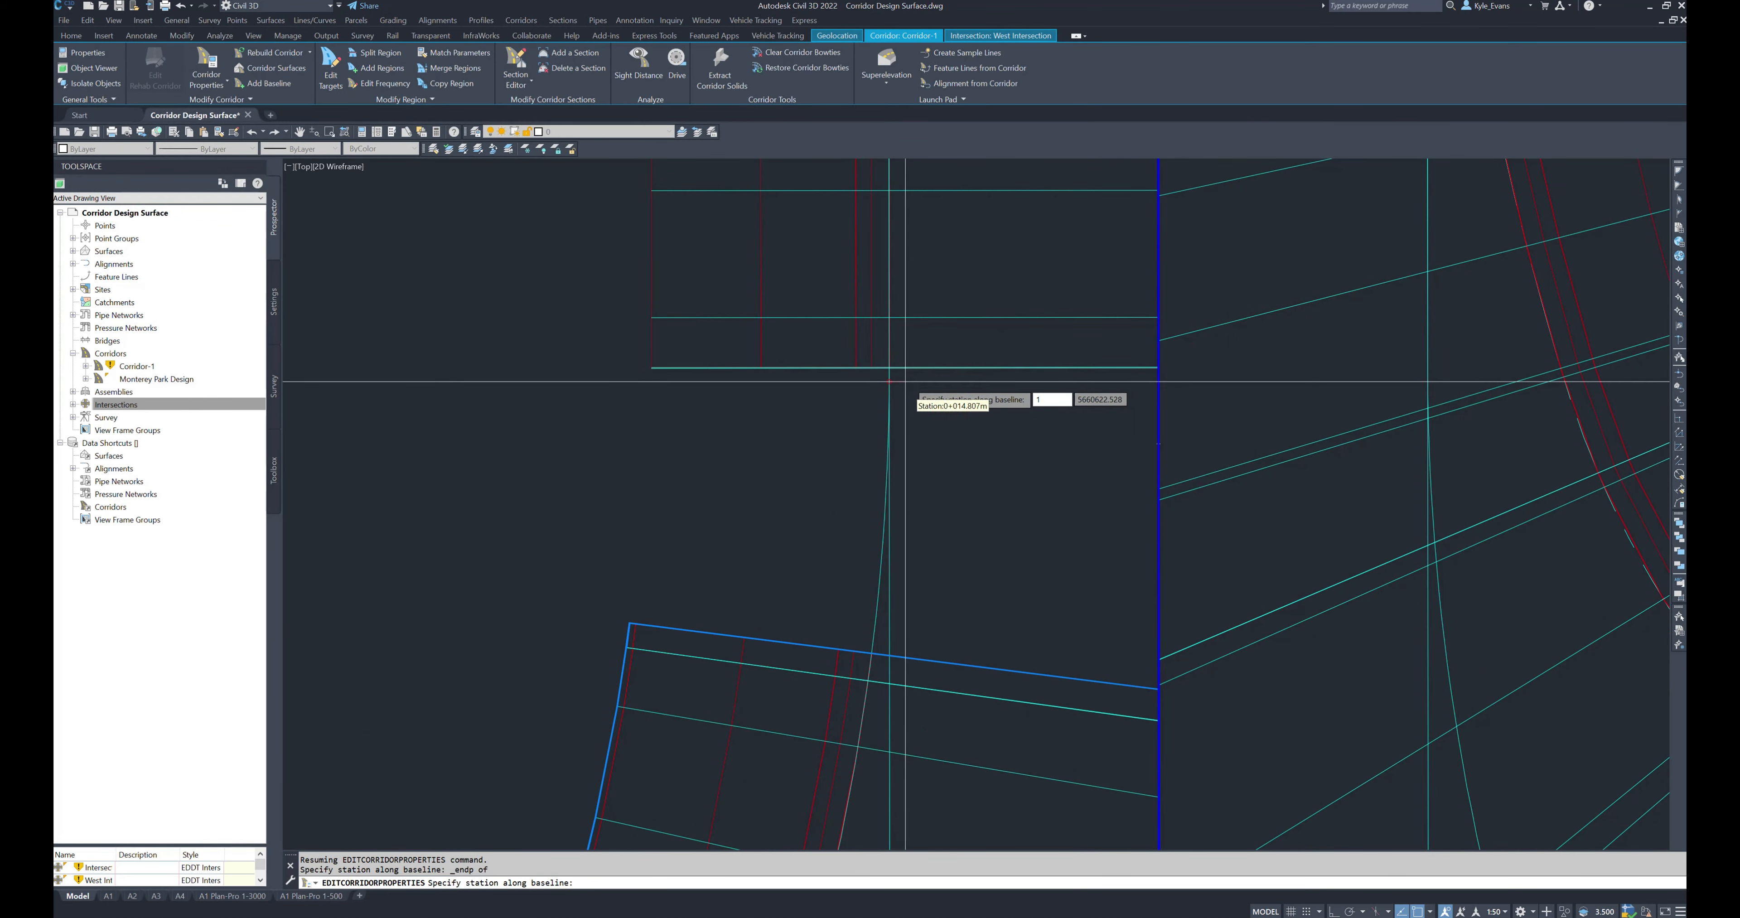
{"action": "left_click", "coordinate": [904, 378]}
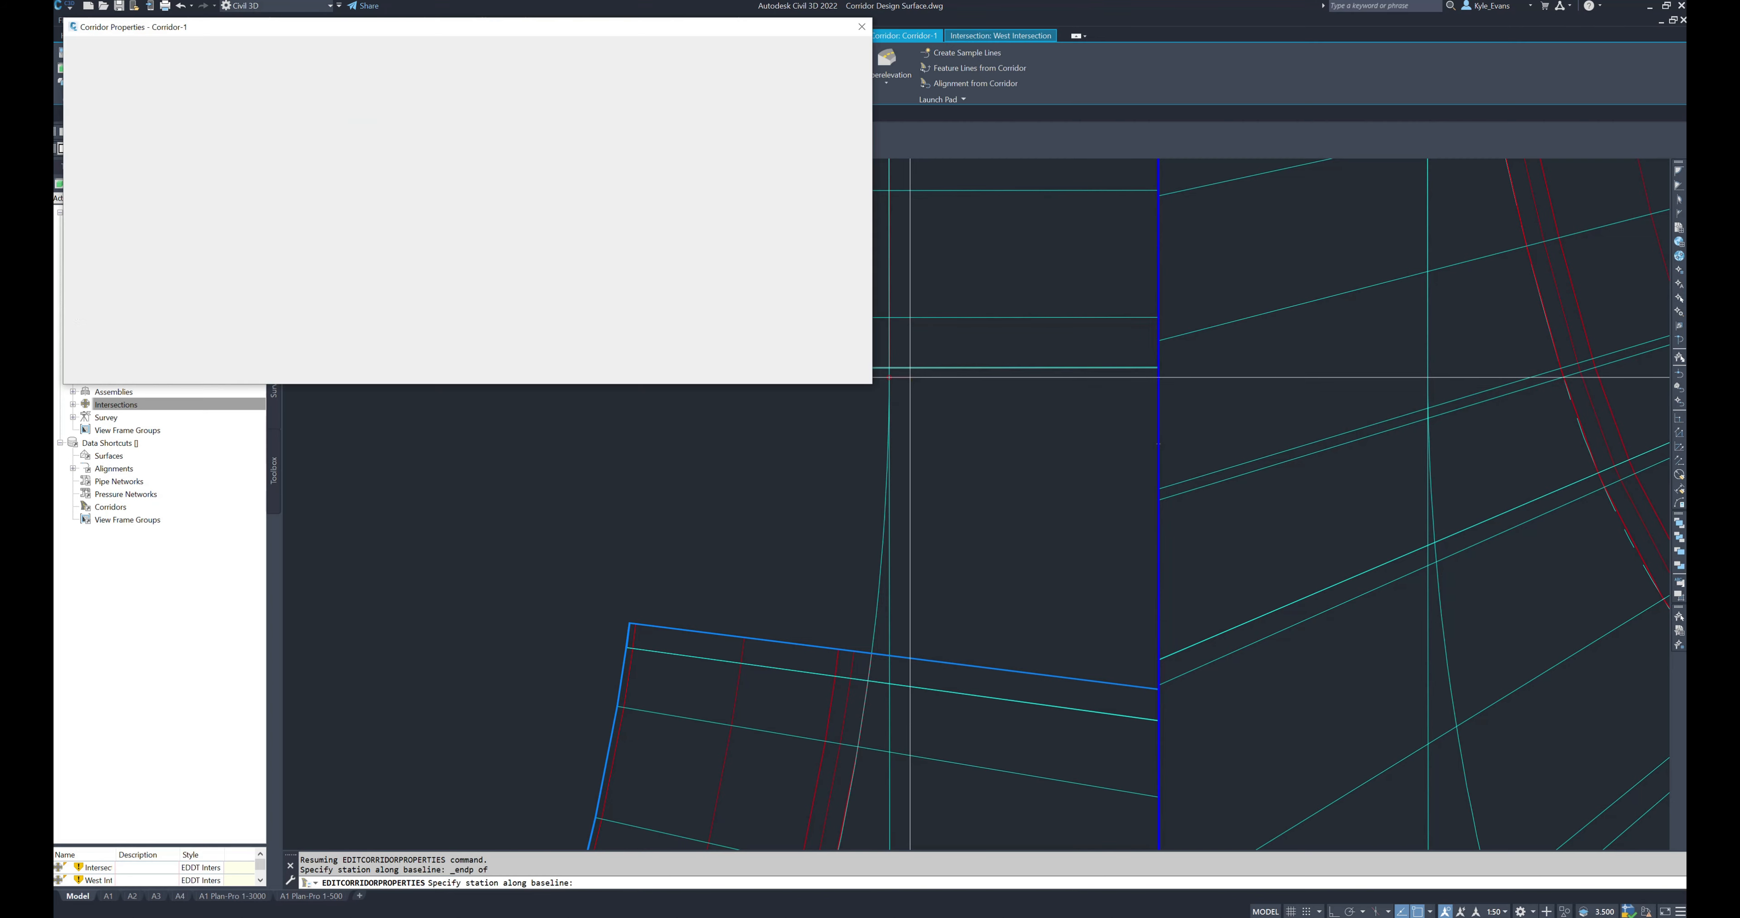
{"action": "left_click", "coordinate": [681, 371]}
{"action": "left_click", "coordinate": [797, 440]}
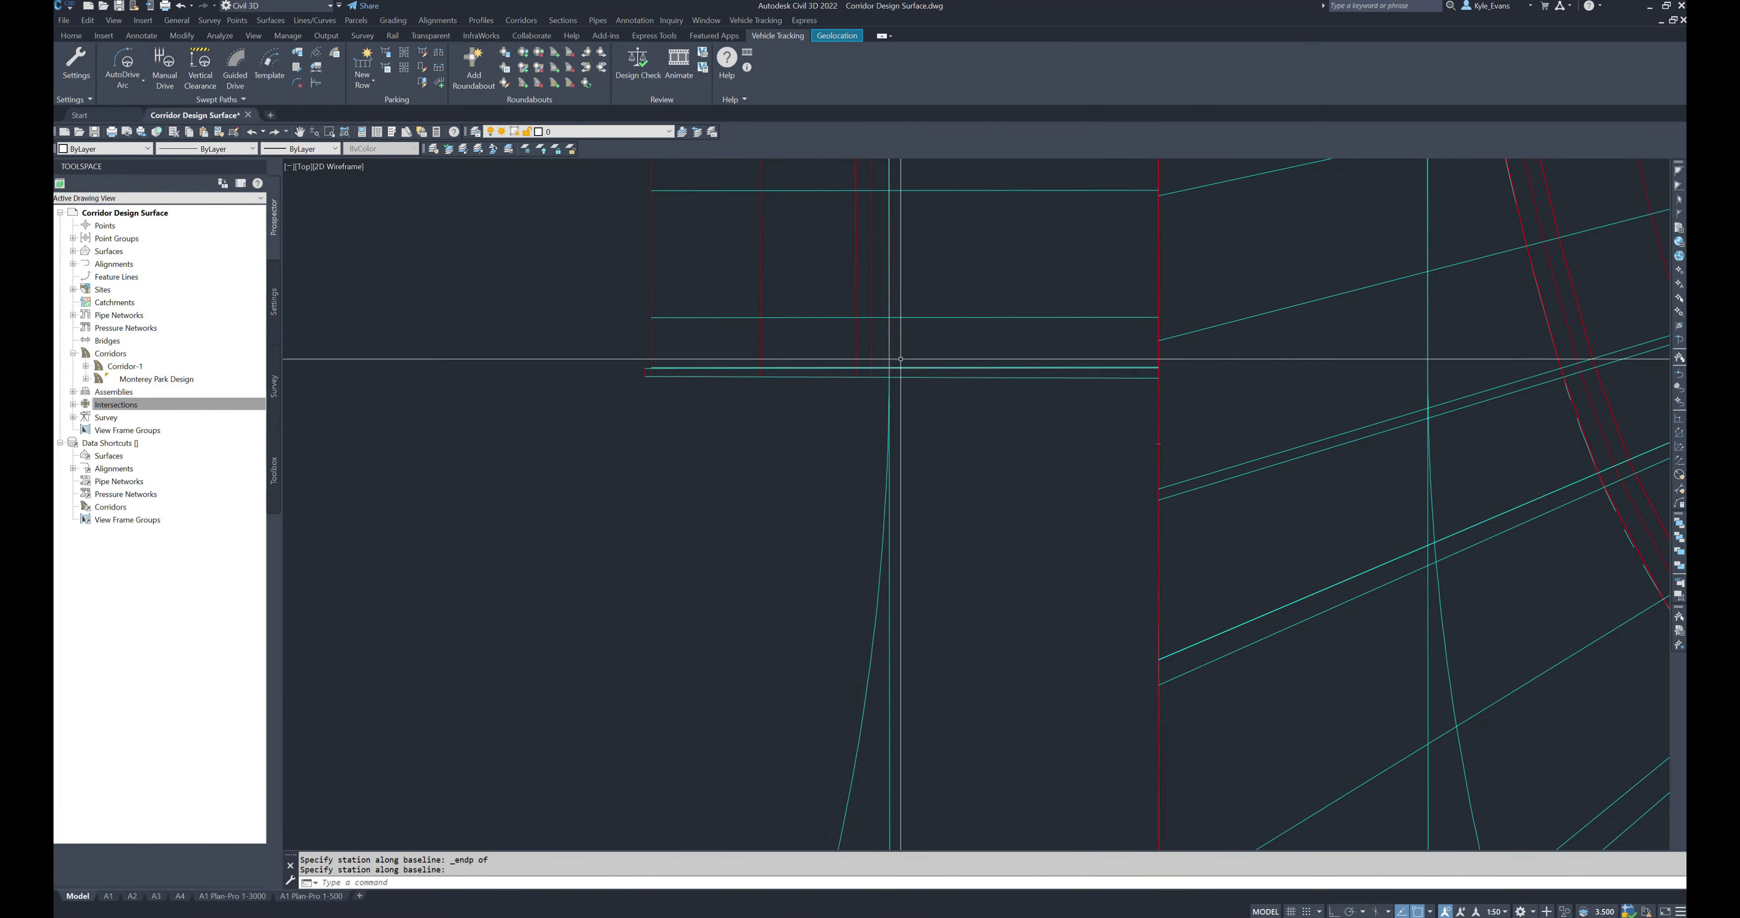
Step: Undo the last two operations
{"action": "scroll", "coordinate": [886, 371], "scroll_direction": "down", "scroll_amount": 3}
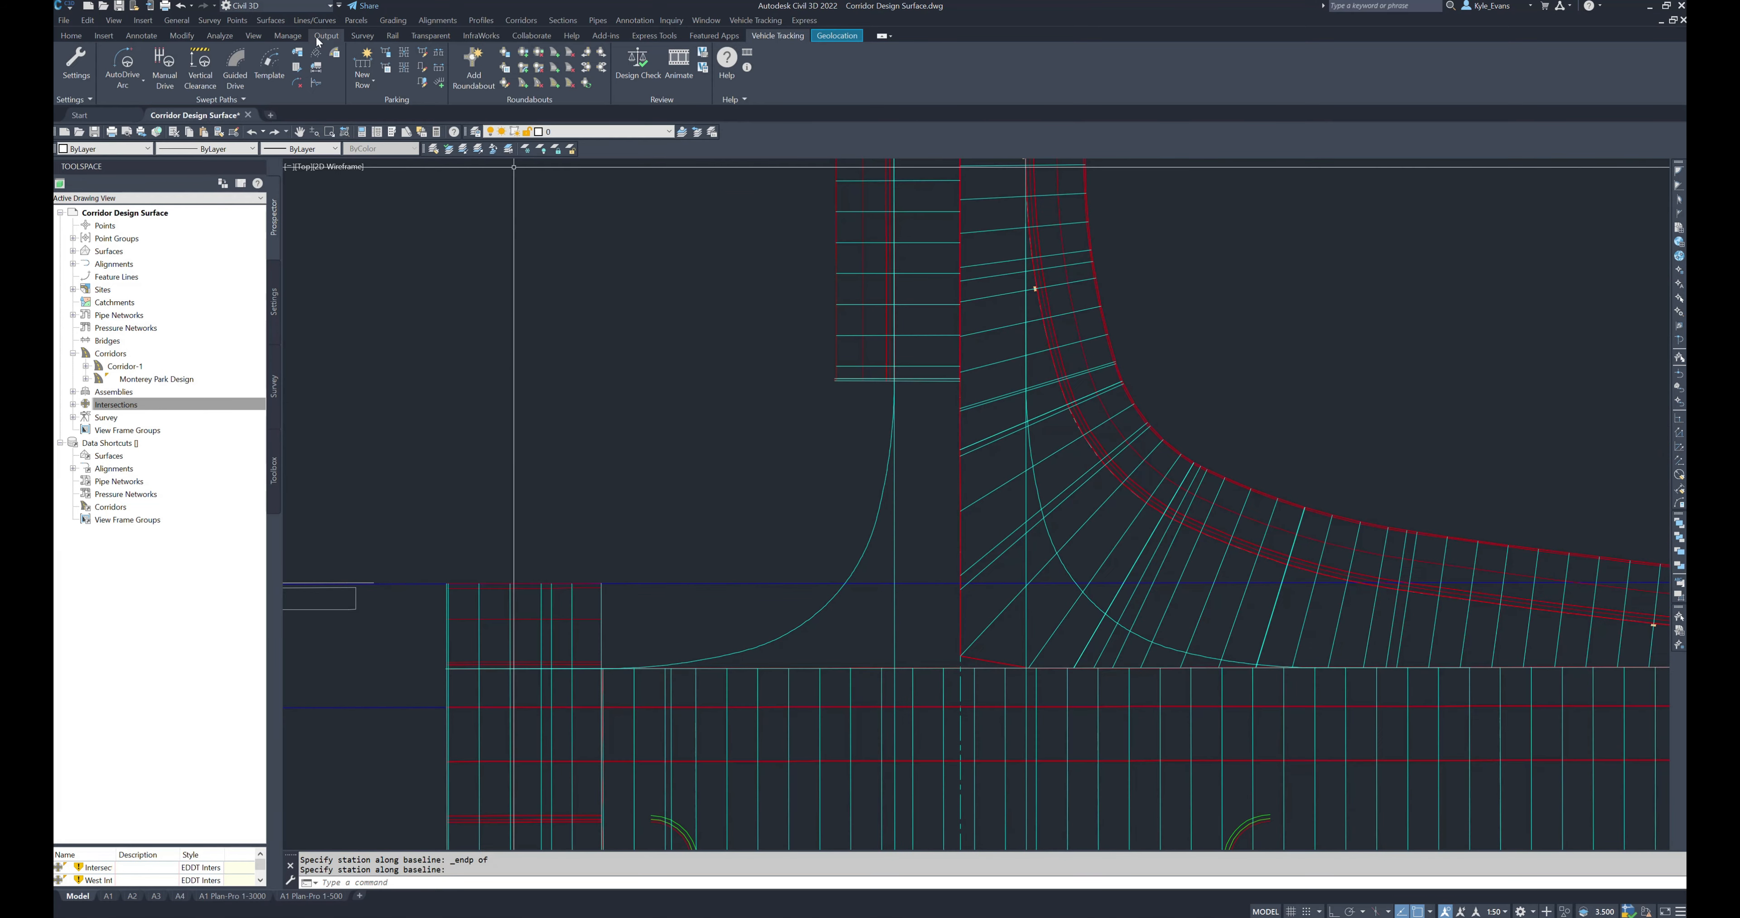
{"action": "left_click", "coordinate": [183, 8]}
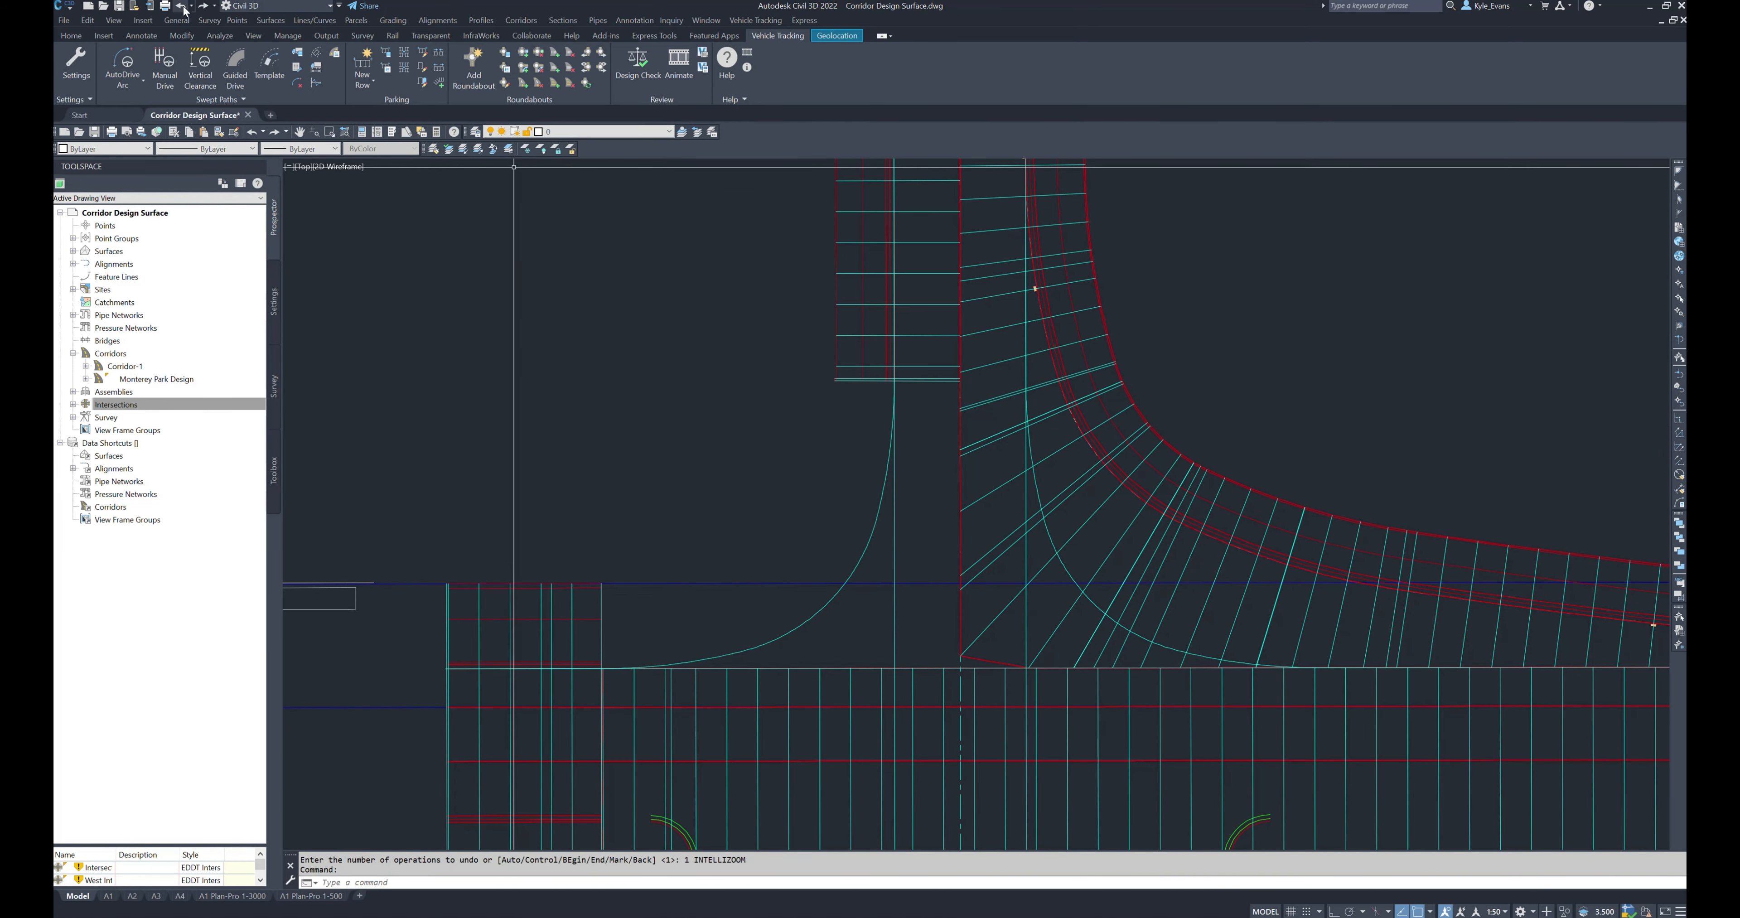
{"action": "left_click", "coordinate": [186, 12]}
Step: Set RG-Curb Return Right Side-16's end station to the western endpoint of the NW-Quadrant curb return, beside the arterial street section
{"action": "left_click", "coordinate": [812, 370]}
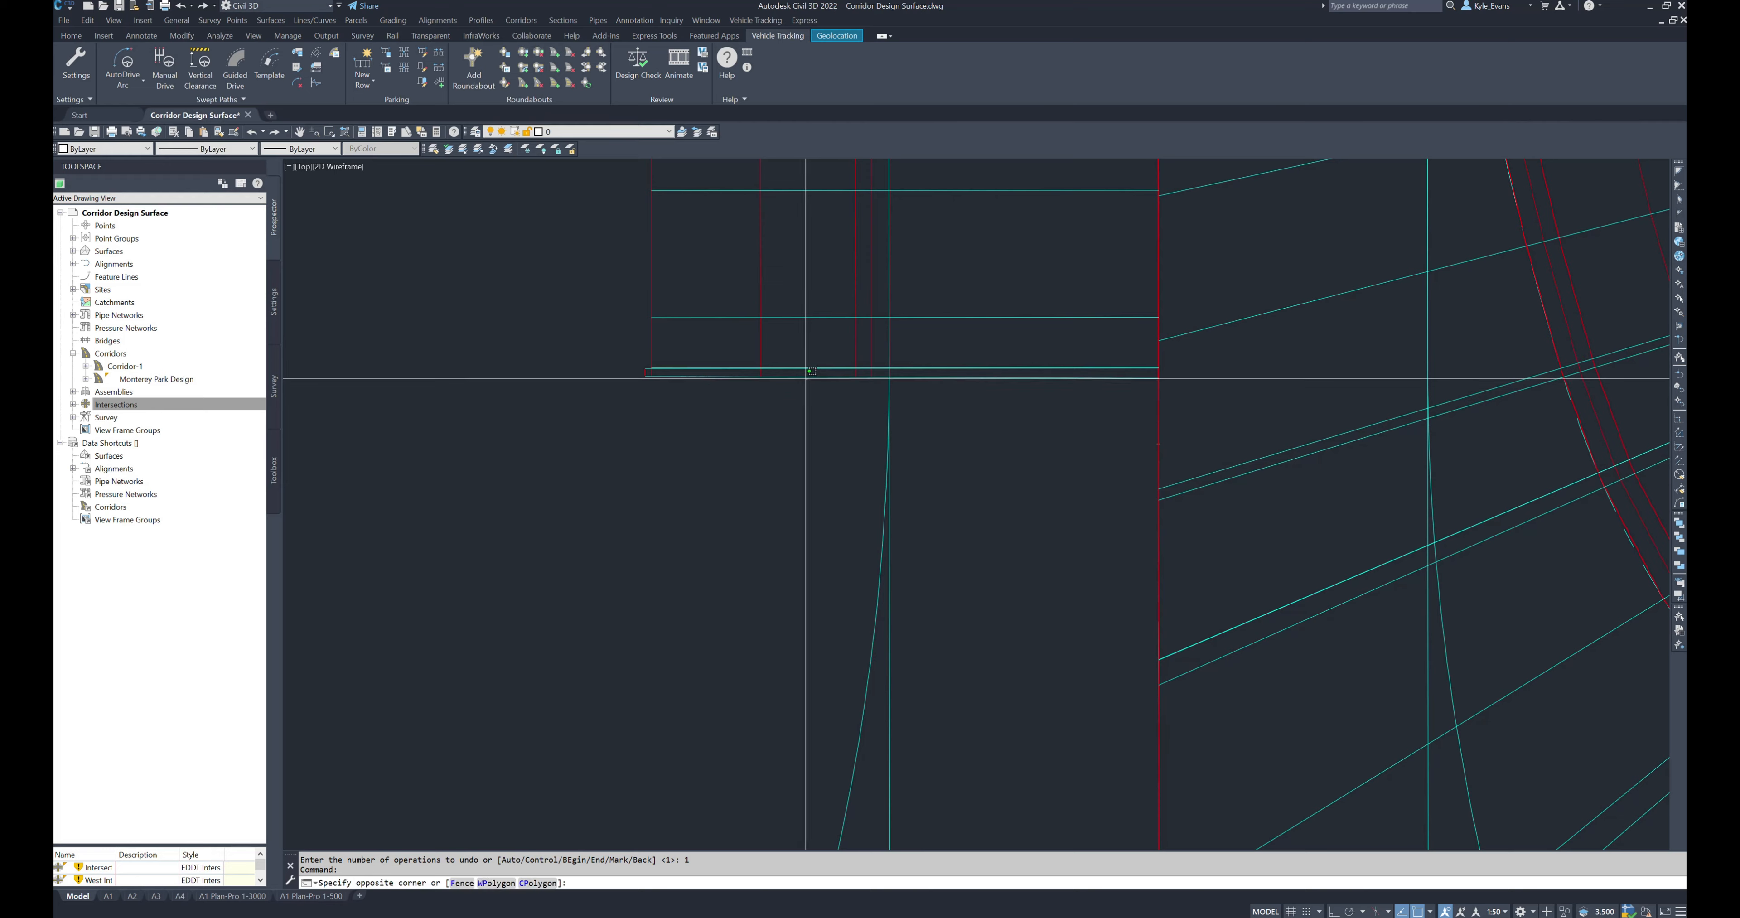
{"action": "left_click", "coordinate": [786, 374]}
{"action": "right_click", "coordinate": [841, 435]}
{"action": "left_click", "coordinate": [872, 541]}
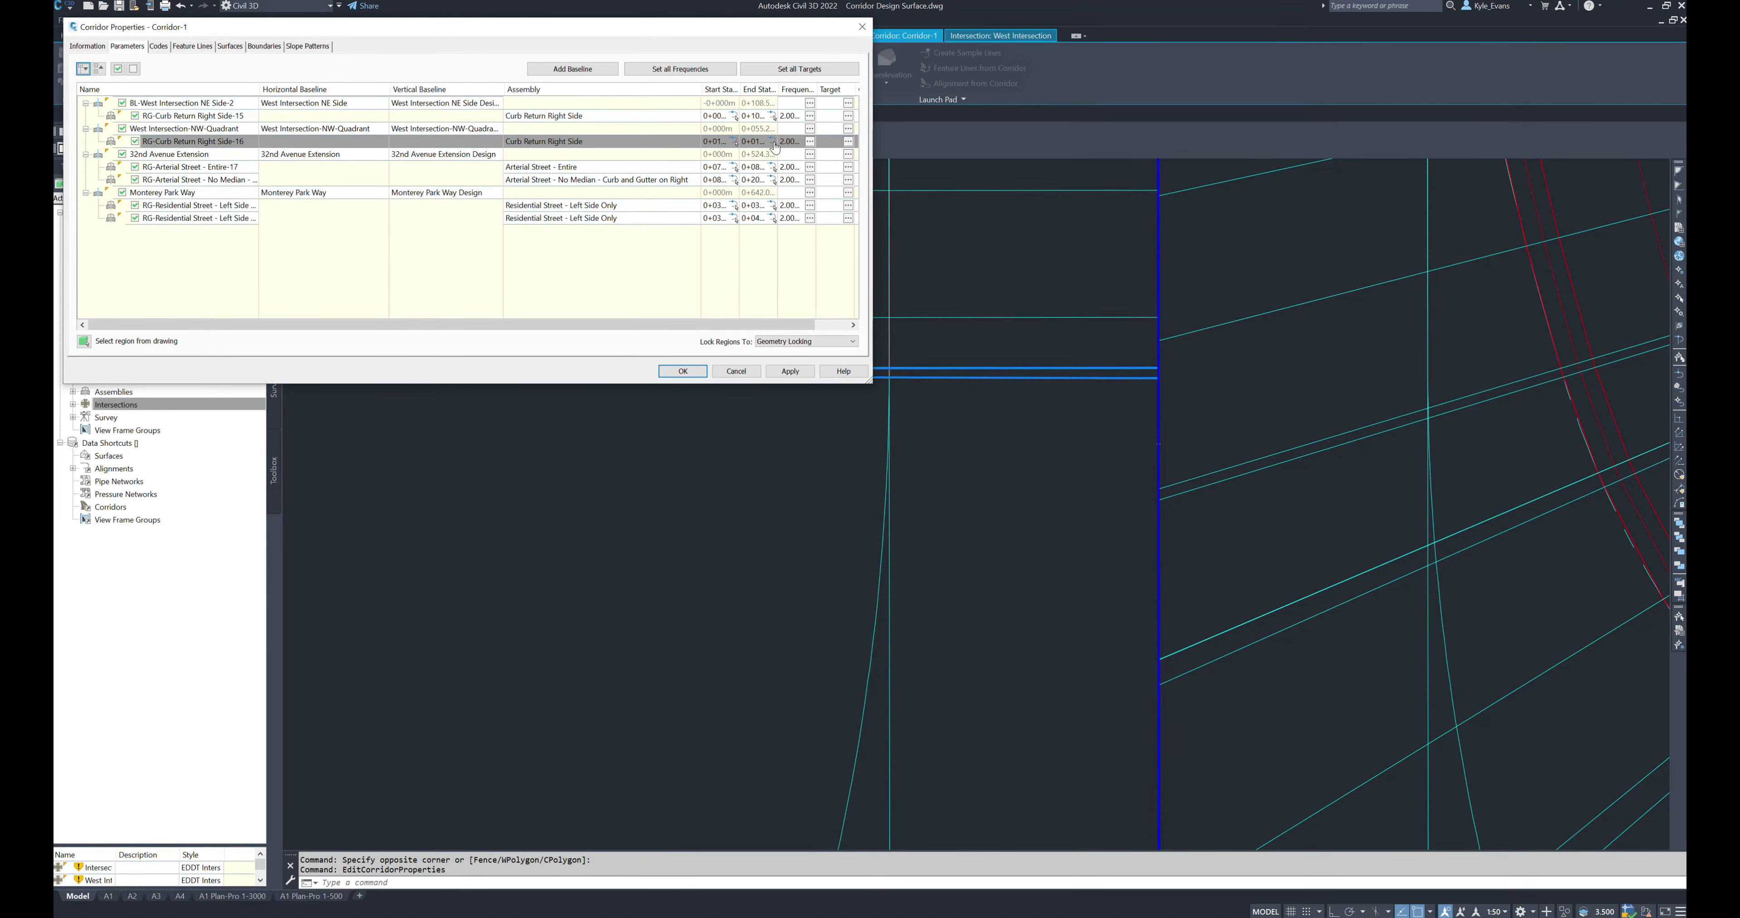
{"action": "left_click", "coordinate": [774, 145]}
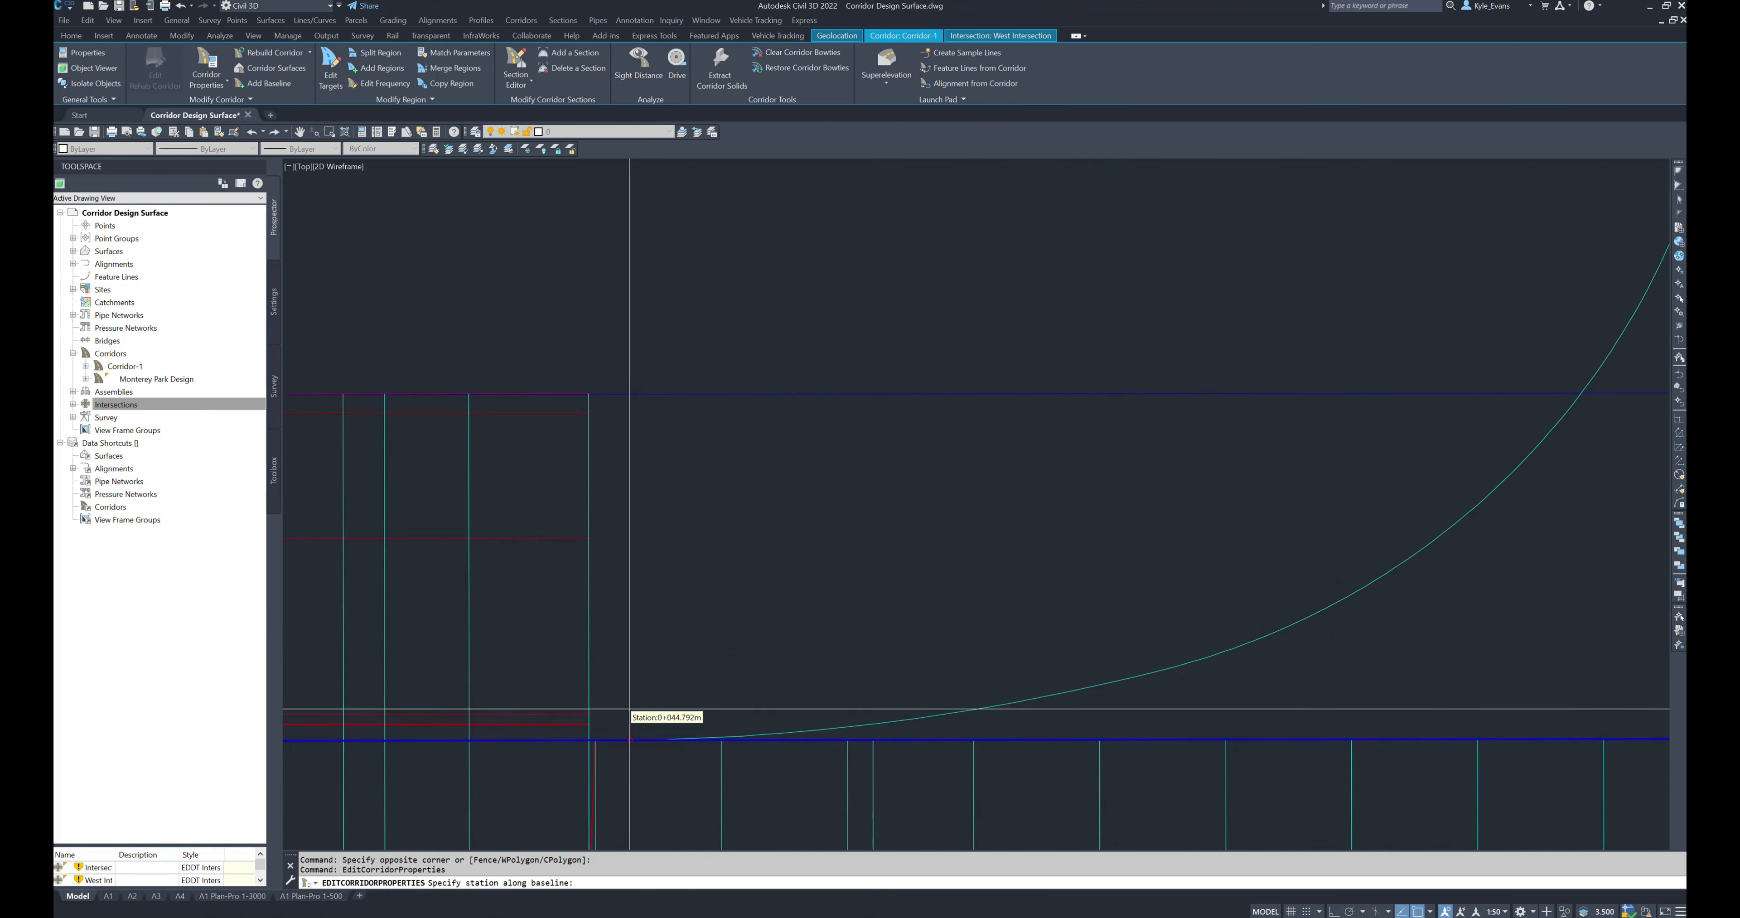
{"action": "right_click", "coordinate": [629, 709], "text": "shift"}
{"action": "key", "text": "e"}
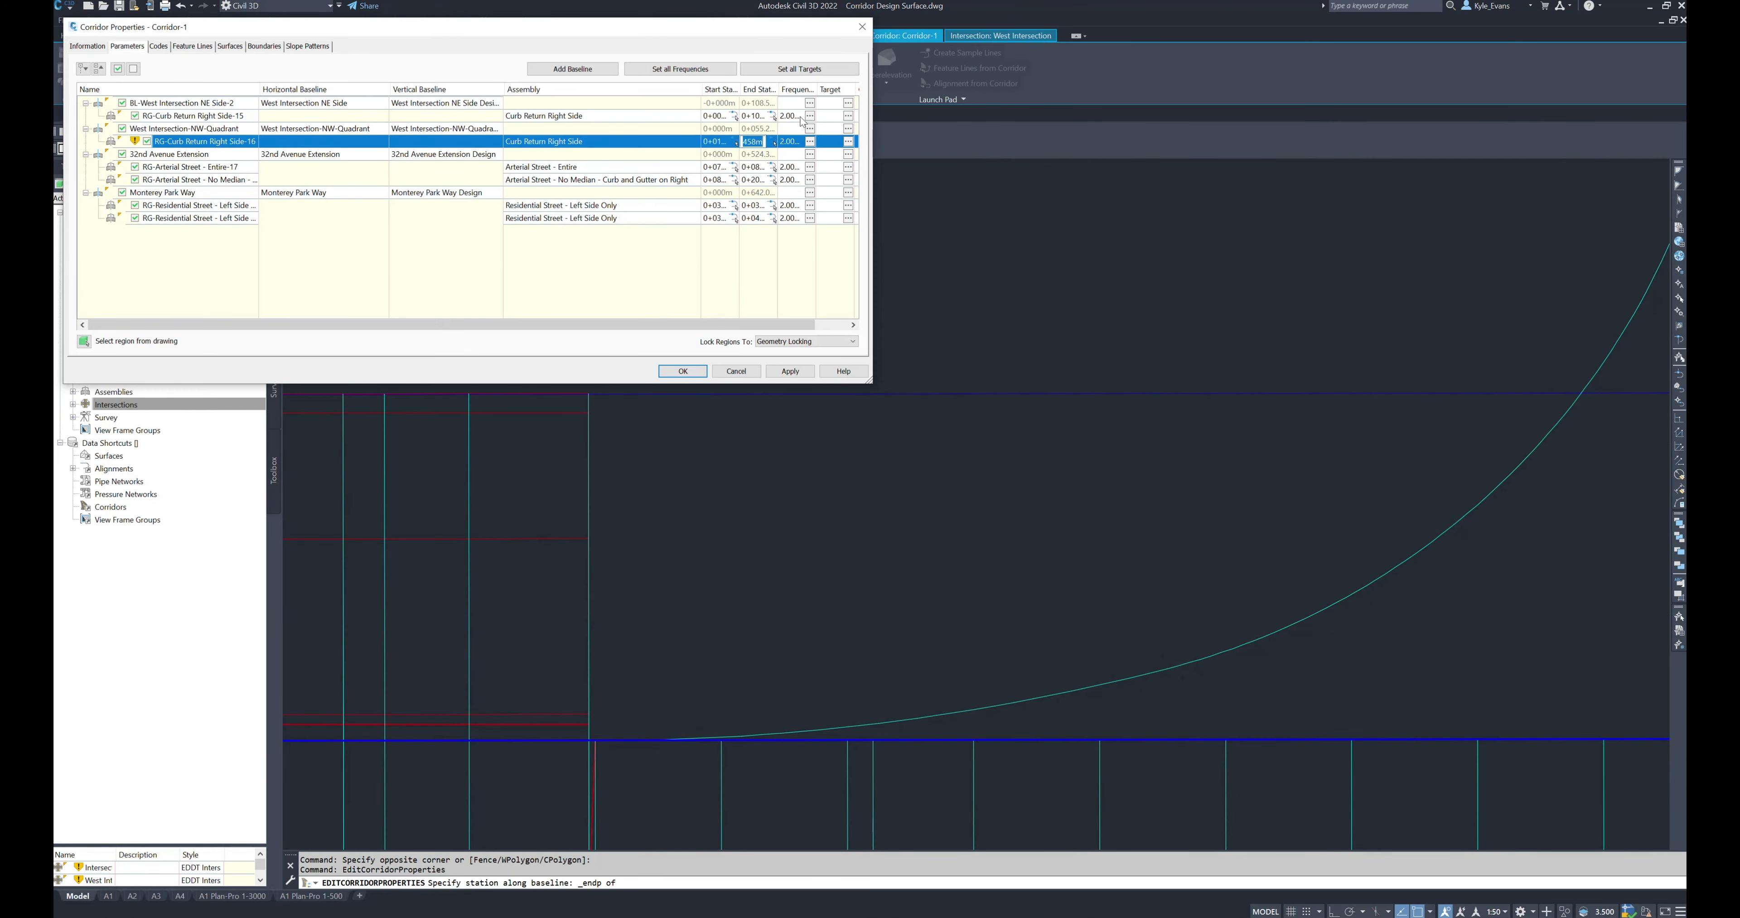
Step: Set RG-Curb Return Right Side-16's start station to the endpoint at the southern end of the Monterey Park Way left-side region and rebuild Corridor-1
{"action": "left_click", "coordinate": [734, 143]}
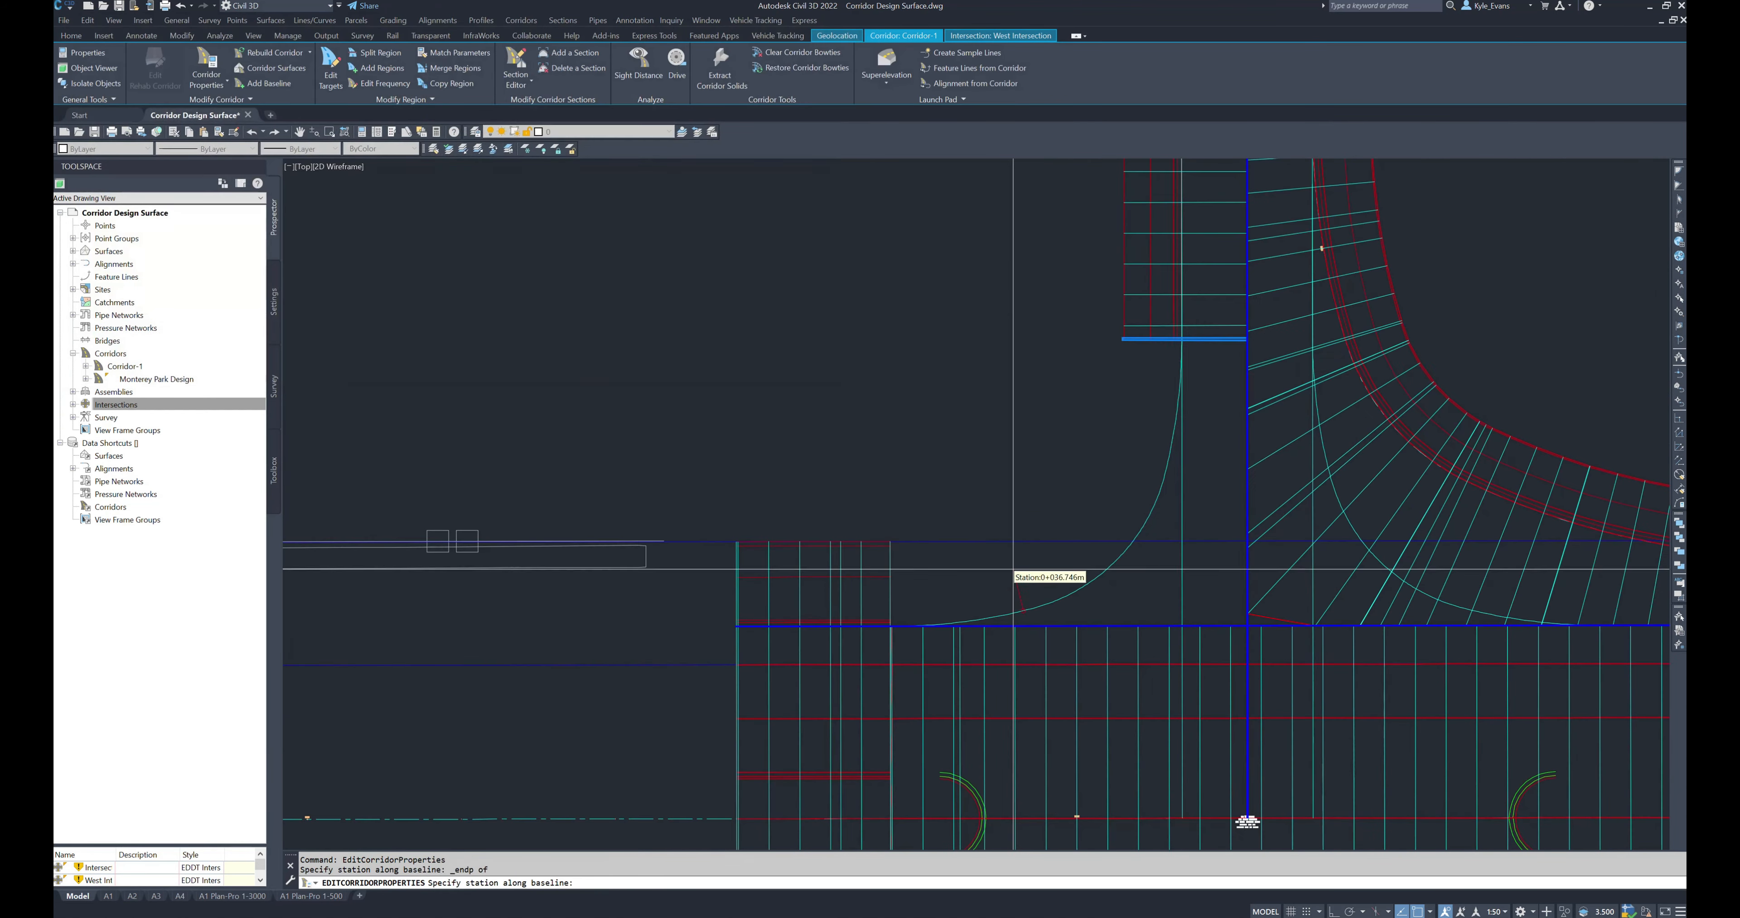
{"action": "scroll", "coordinate": [1286, 507], "scroll_direction": "up", "scroll_amount": 3}
{"action": "scroll", "coordinate": [1281, 508], "scroll_direction": "up", "scroll_amount": 2}
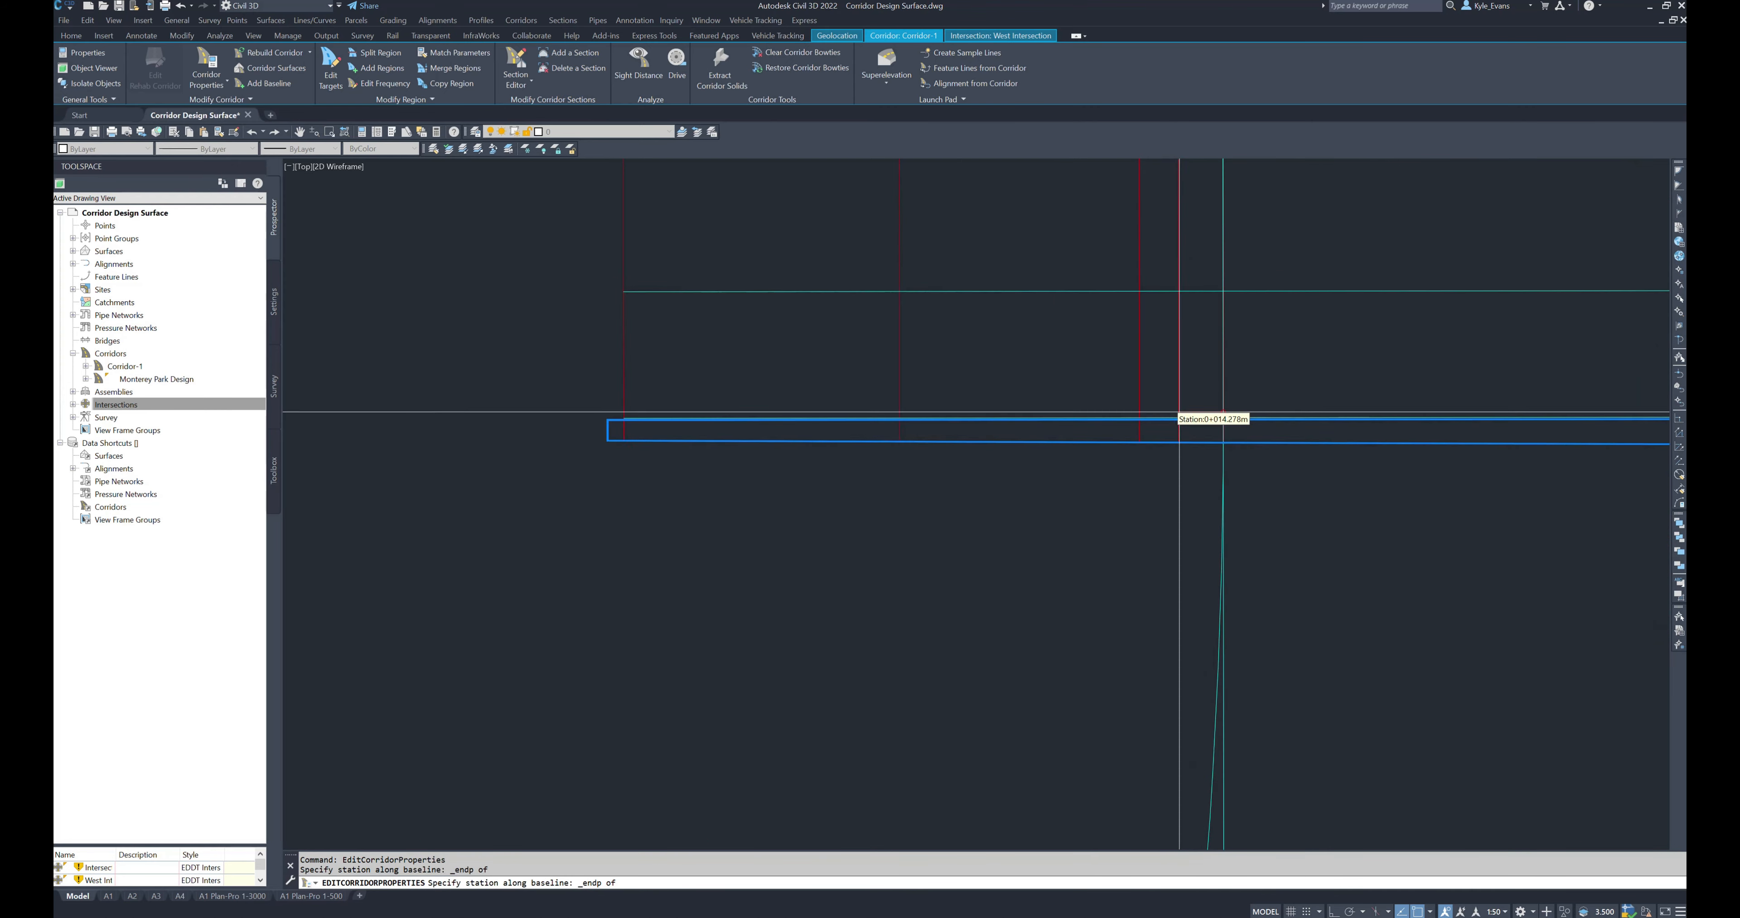
{"action": "left_click", "coordinate": [1221, 433]}
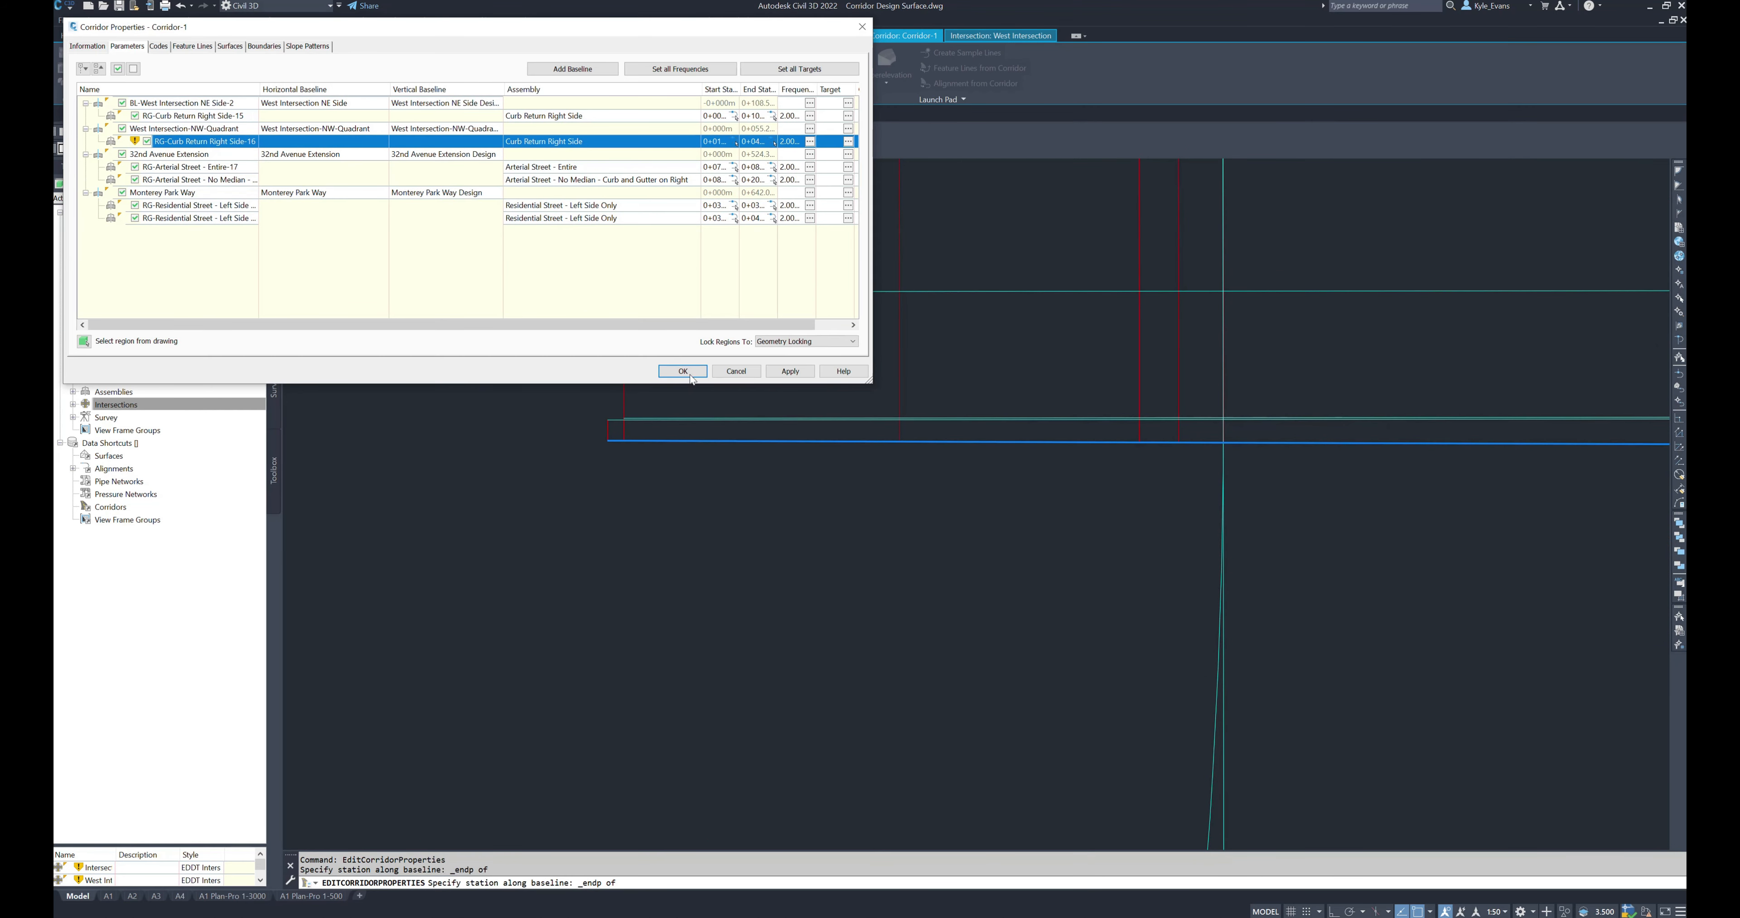
{"action": "left_click", "coordinate": [688, 371]}
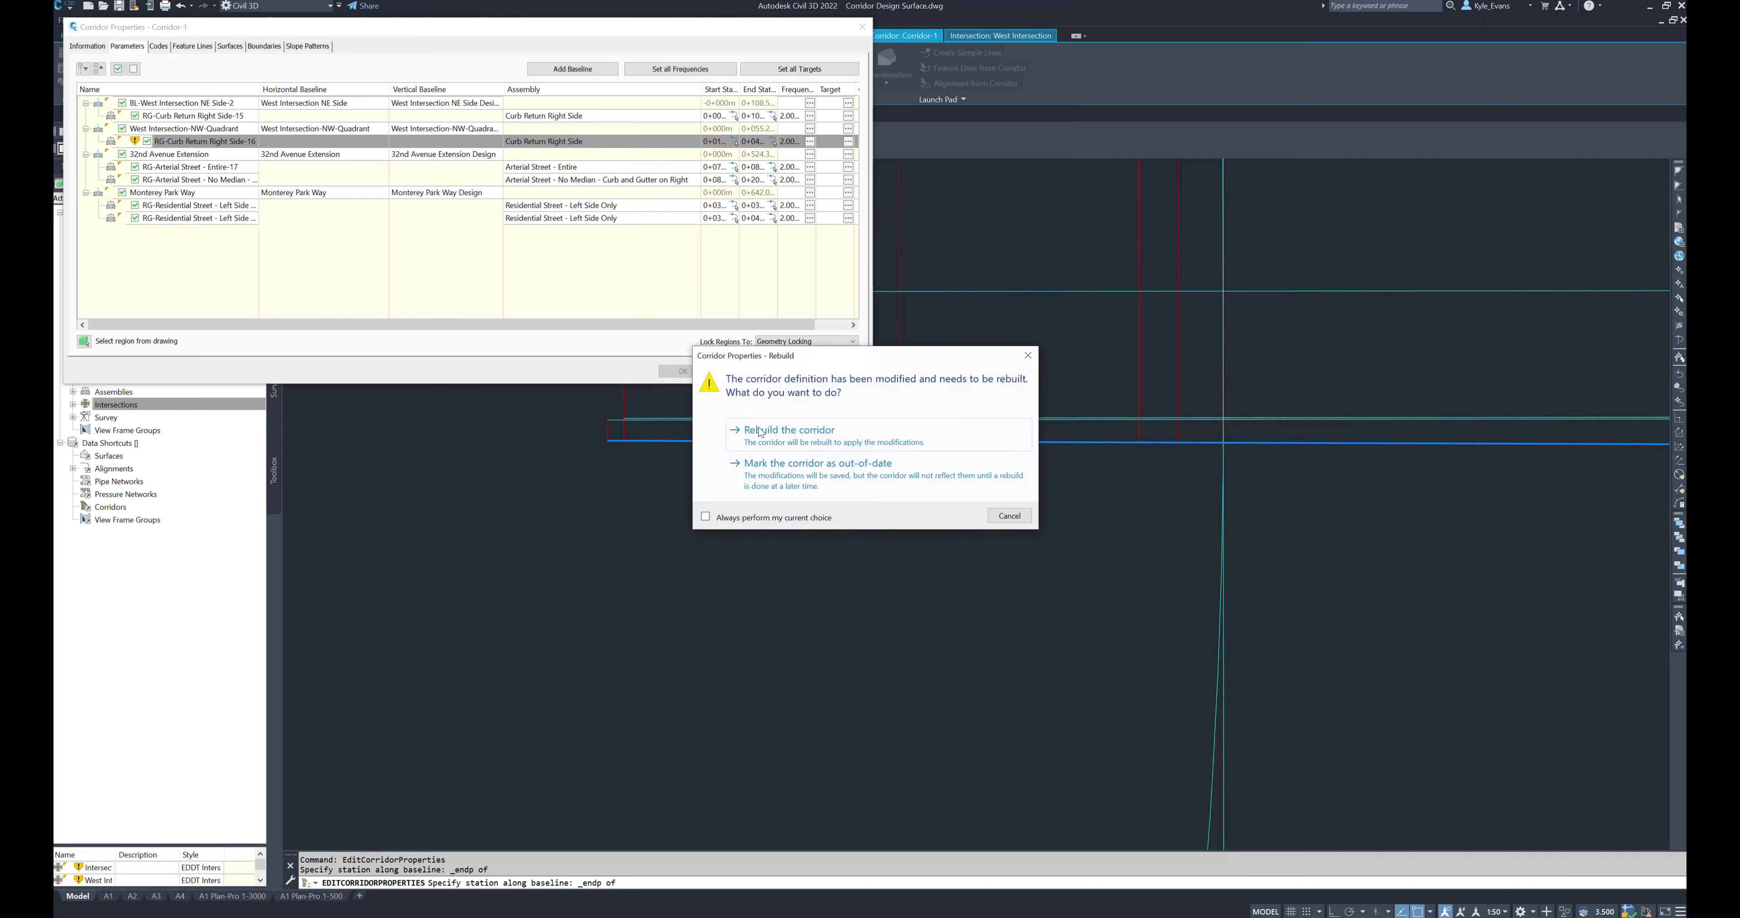
{"action": "left_click", "coordinate": [793, 427]}
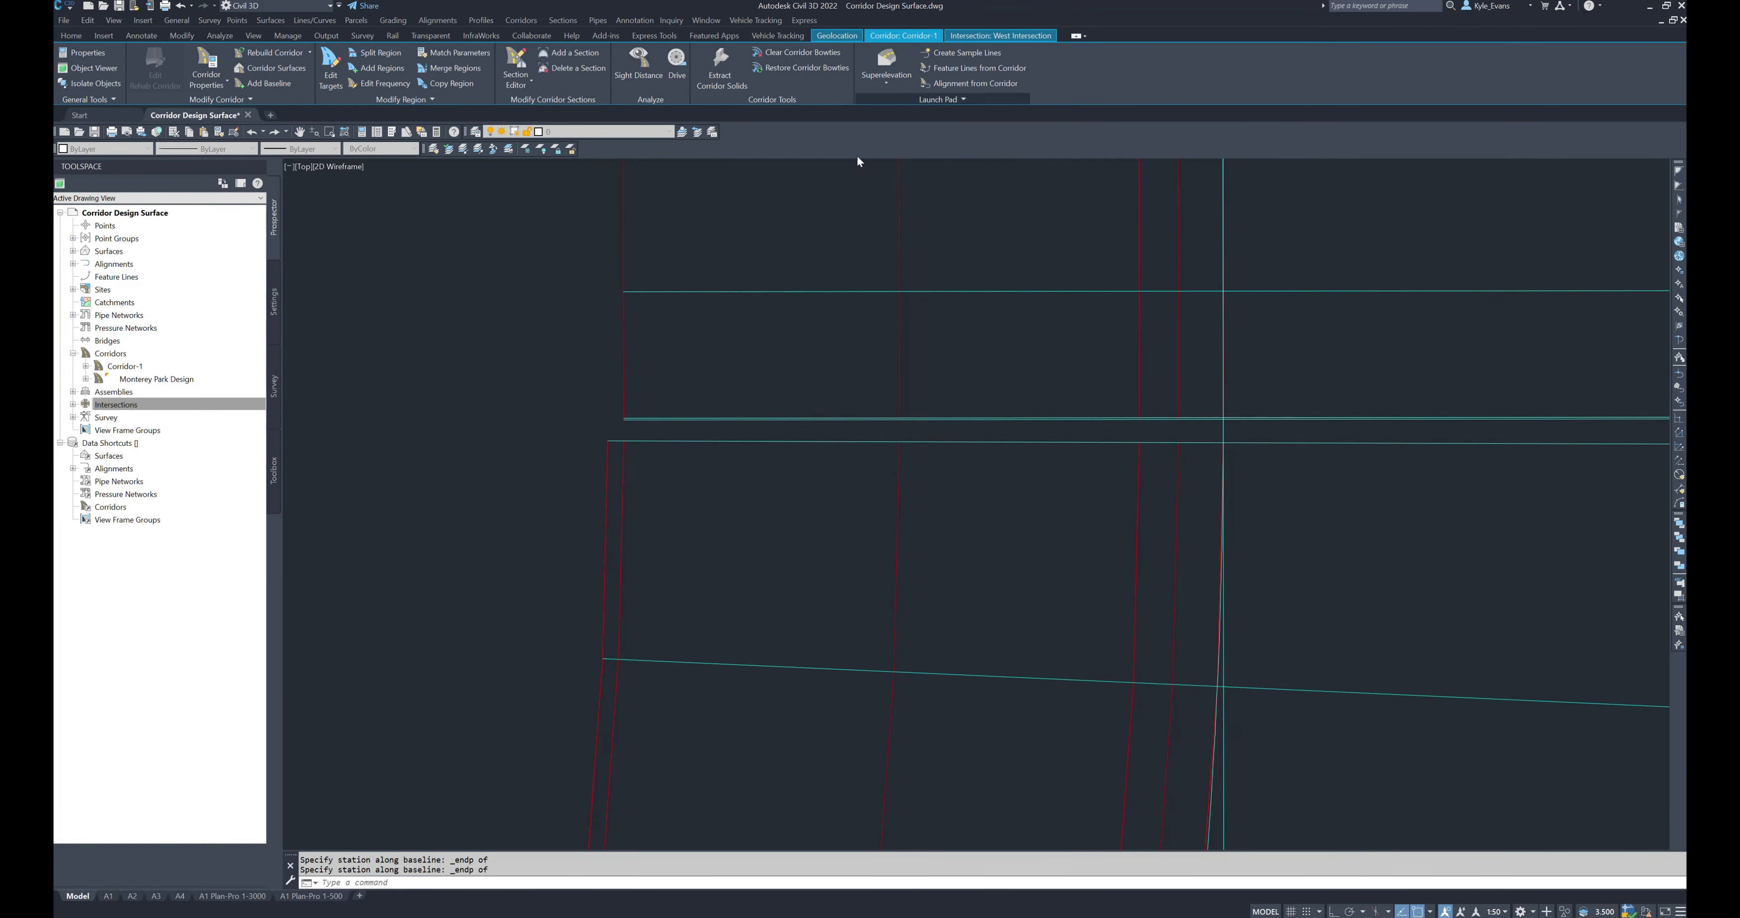
Step: Examine the rebuilt corridor and the profile view, then inspect how the west intersection's curb returns meet the adjacent sections
{"action": "scroll", "coordinate": [905, 380], "scroll_direction": "down", "scroll_amount": 10}
{"action": "middle_click_drag", "start_coordinate": [1302, 590], "coordinate": [1192, 578]}
{"action": "middle_click_drag", "start_coordinate": [1277, 544], "coordinate": [943, 521]}
{"action": "scroll", "coordinate": [1201, 440], "scroll_direction": "down", "scroll_amount": 10}
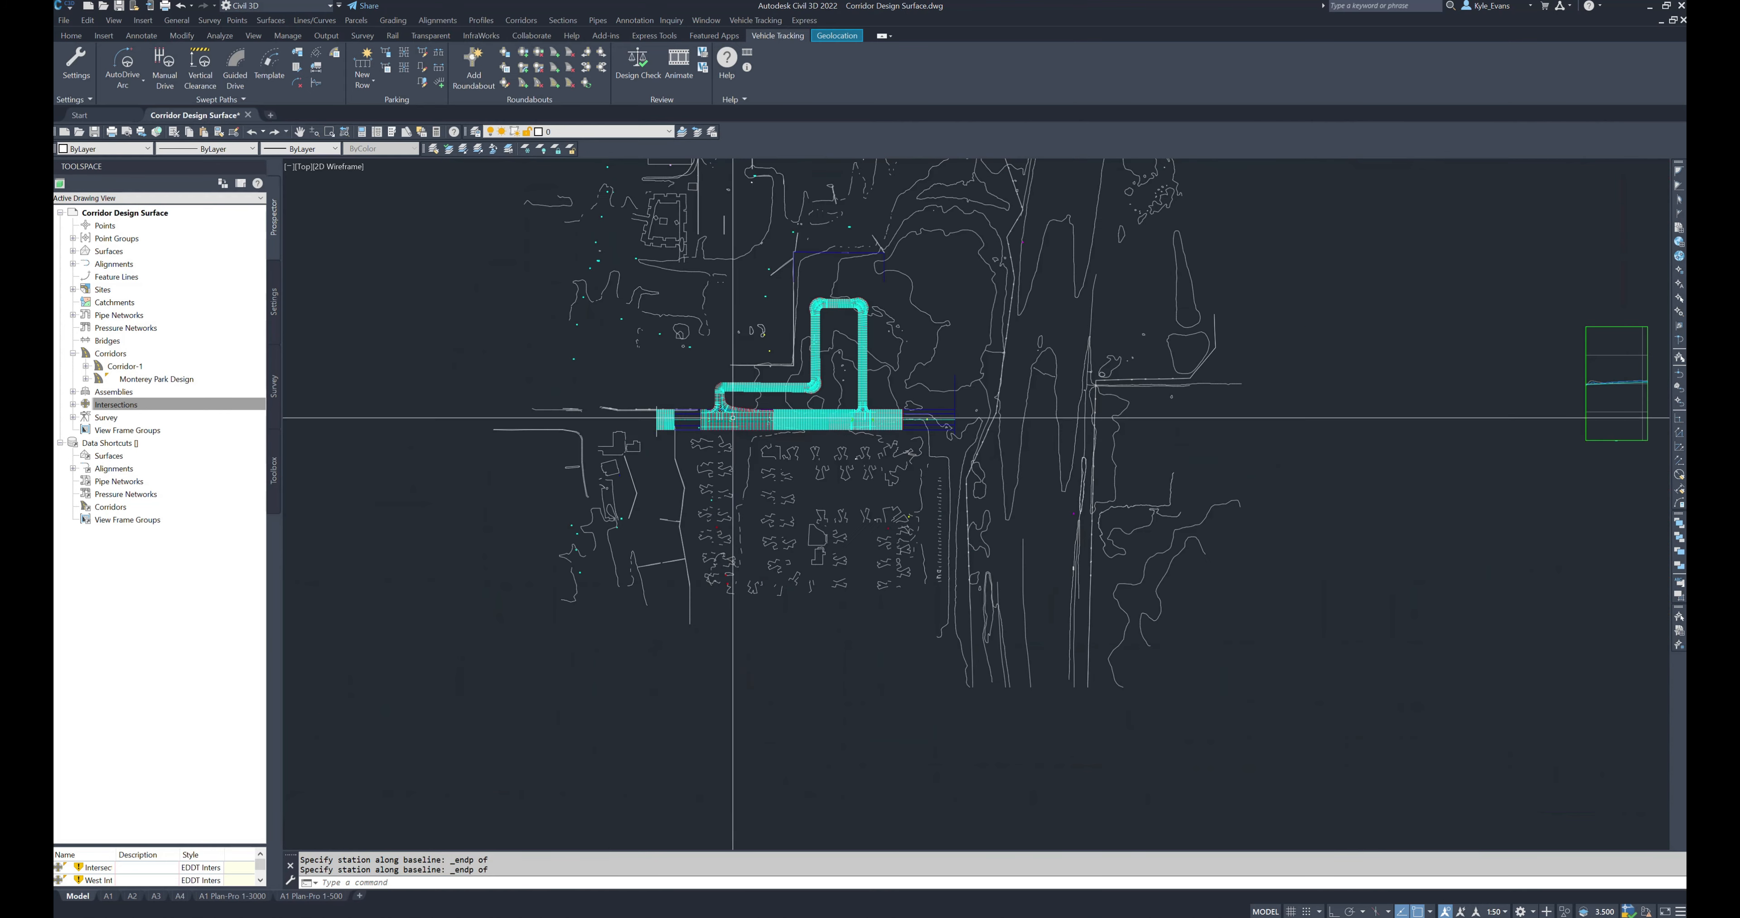
{"action": "scroll", "coordinate": [1243, 364], "scroll_direction": "up", "scroll_amount": 8}
{"action": "scroll", "coordinate": [1243, 365], "scroll_direction": "up", "scroll_amount": 5}
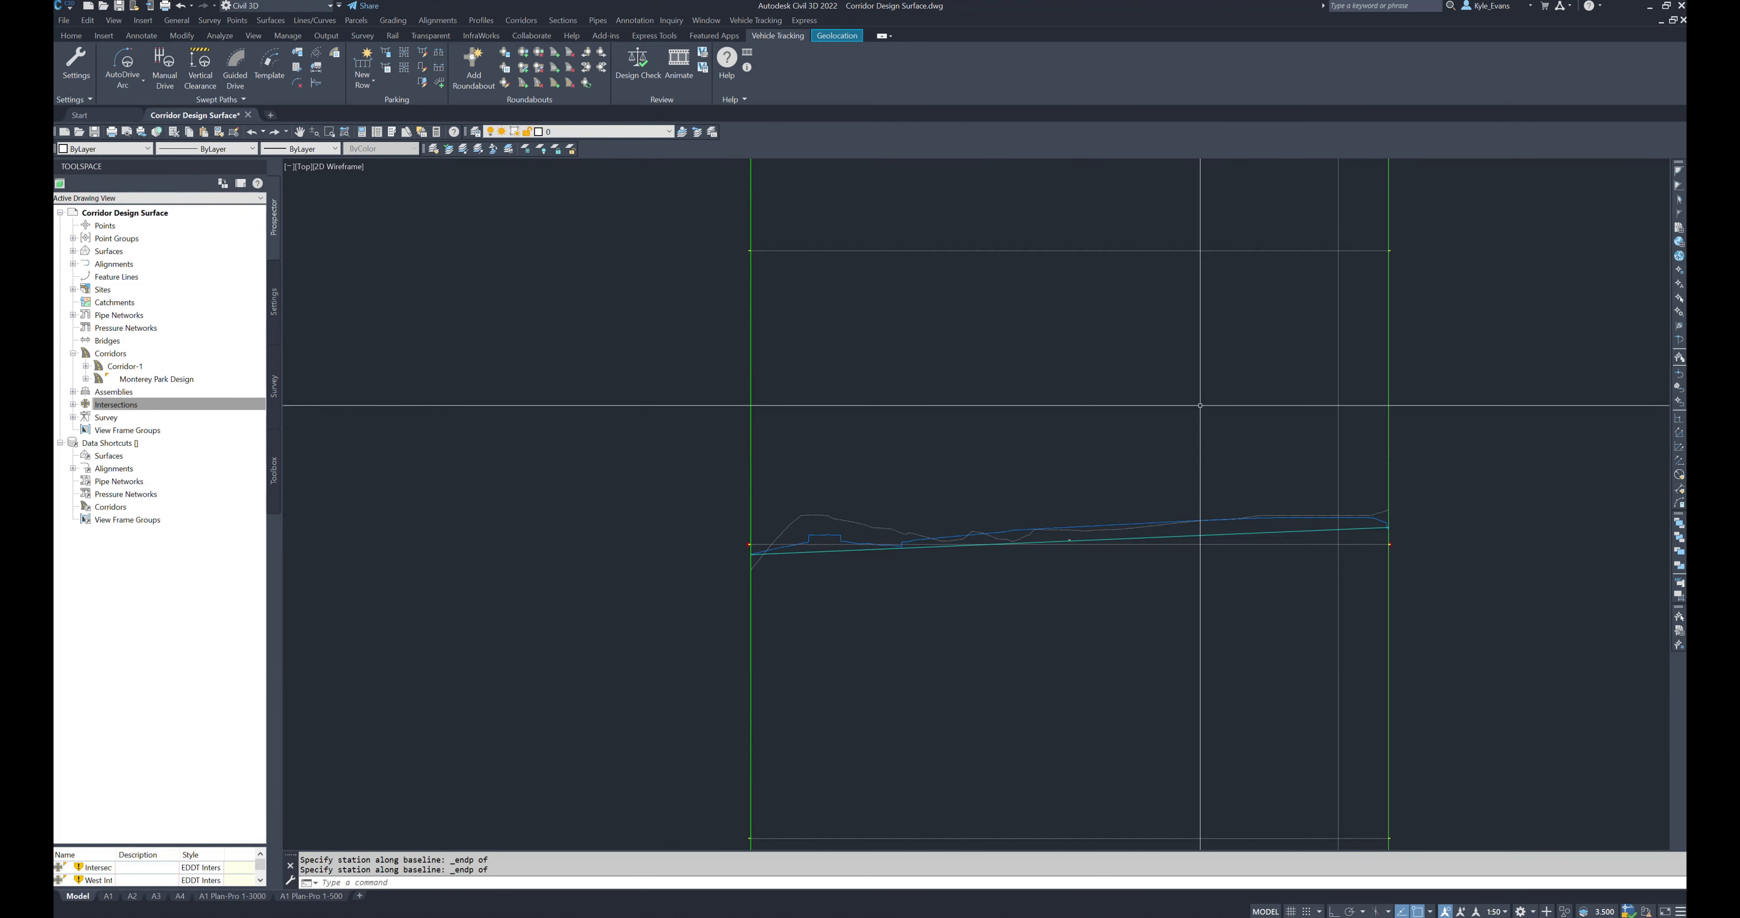
{"action": "left_click", "coordinate": [808, 551]}
{"action": "scroll", "coordinate": [1052, 496], "scroll_direction": "up", "scroll_amount": 6}
{"action": "key", "text": "Escape"}
{"action": "scroll", "coordinate": [947, 706], "scroll_direction": "down", "scroll_amount": 10}
{"action": "middle_click_drag", "start_coordinate": [988, 758], "coordinate": [1356, 510]}
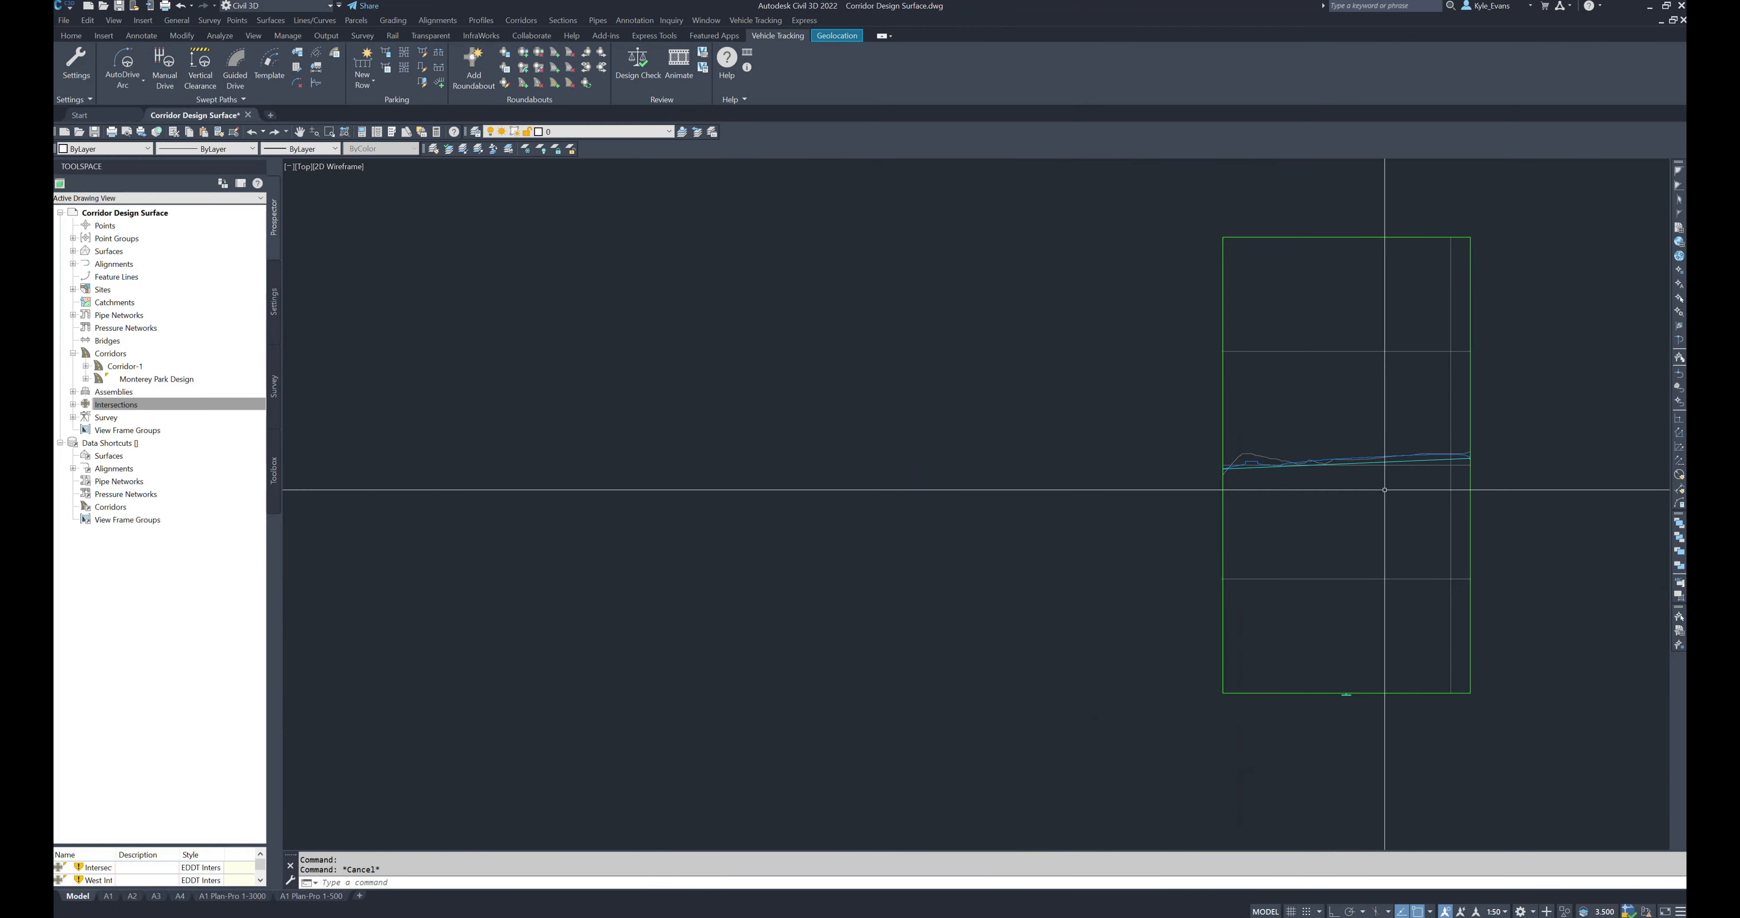
{"action": "scroll", "coordinate": [1537, 607], "scroll_direction": "down", "scroll_amount": 10}
{"action": "scroll", "coordinate": [1145, 548], "scroll_direction": "up", "scroll_amount": 6}
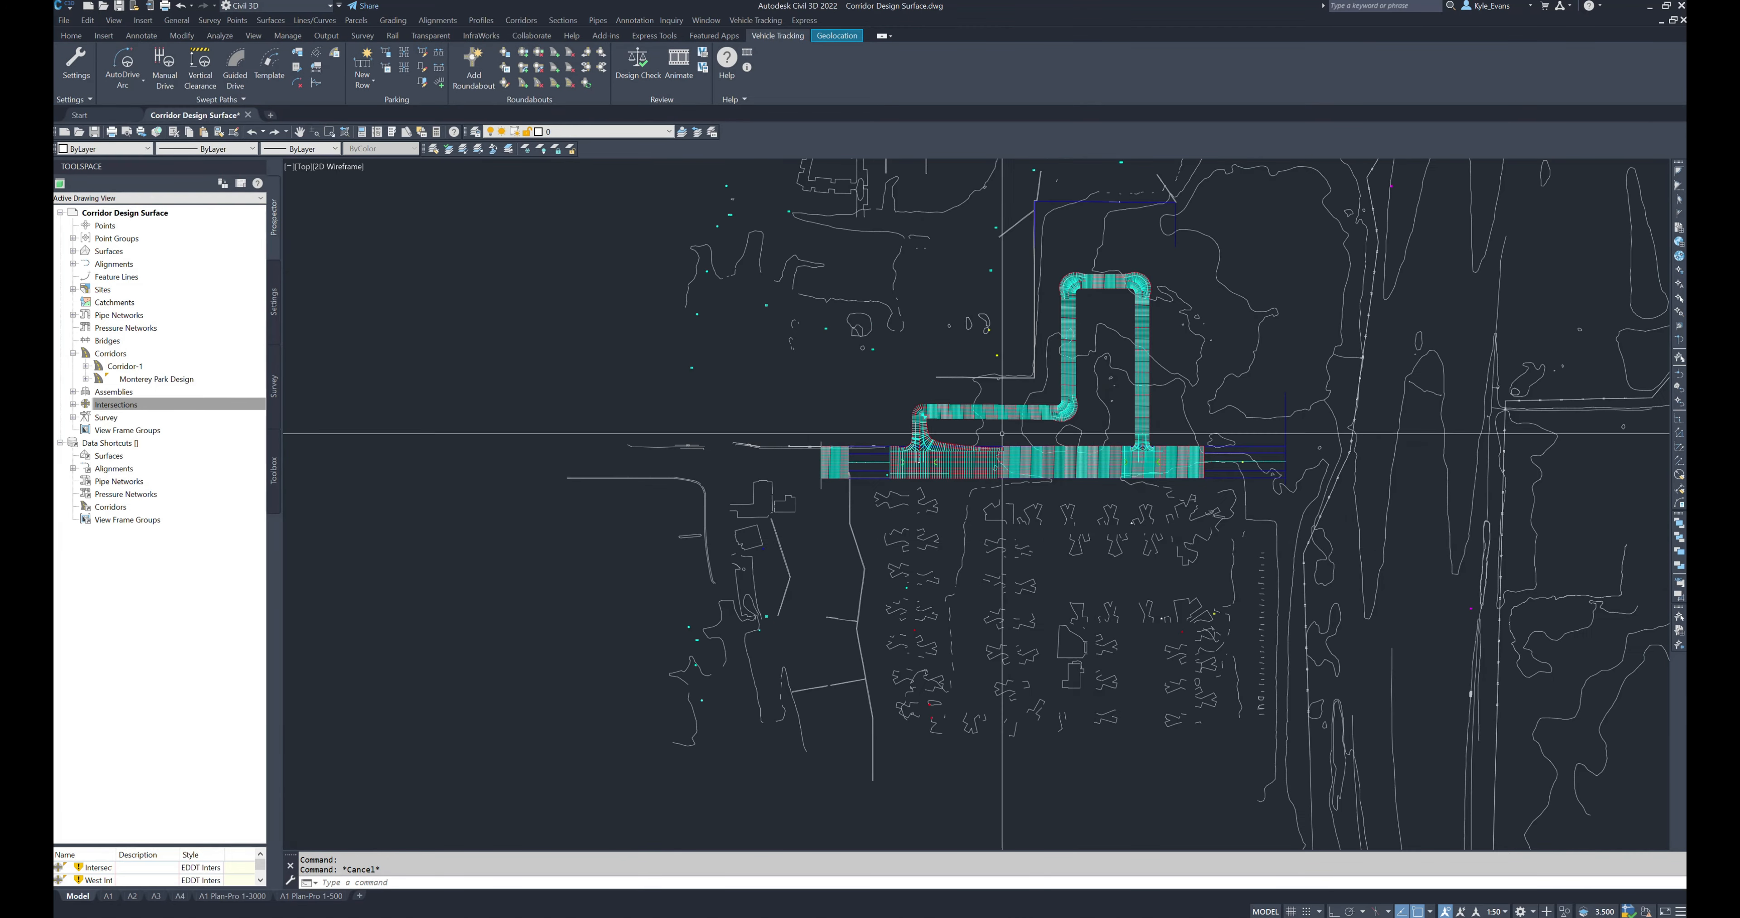
{"action": "scroll", "coordinate": [986, 438], "scroll_direction": "up", "scroll_amount": 6}
{"action": "mouse_move", "coordinate": [756, 506]}
{"action": "middle_mouse_down"}
{"action": "mouse_move", "coordinate": [885, 511]}
{"action": "mouse_move", "coordinate": [744, 598]}
{"action": "middle_mouse_up"}
{"action": "scroll", "coordinate": [731, 492], "scroll_direction": "up", "scroll_amount": 2}
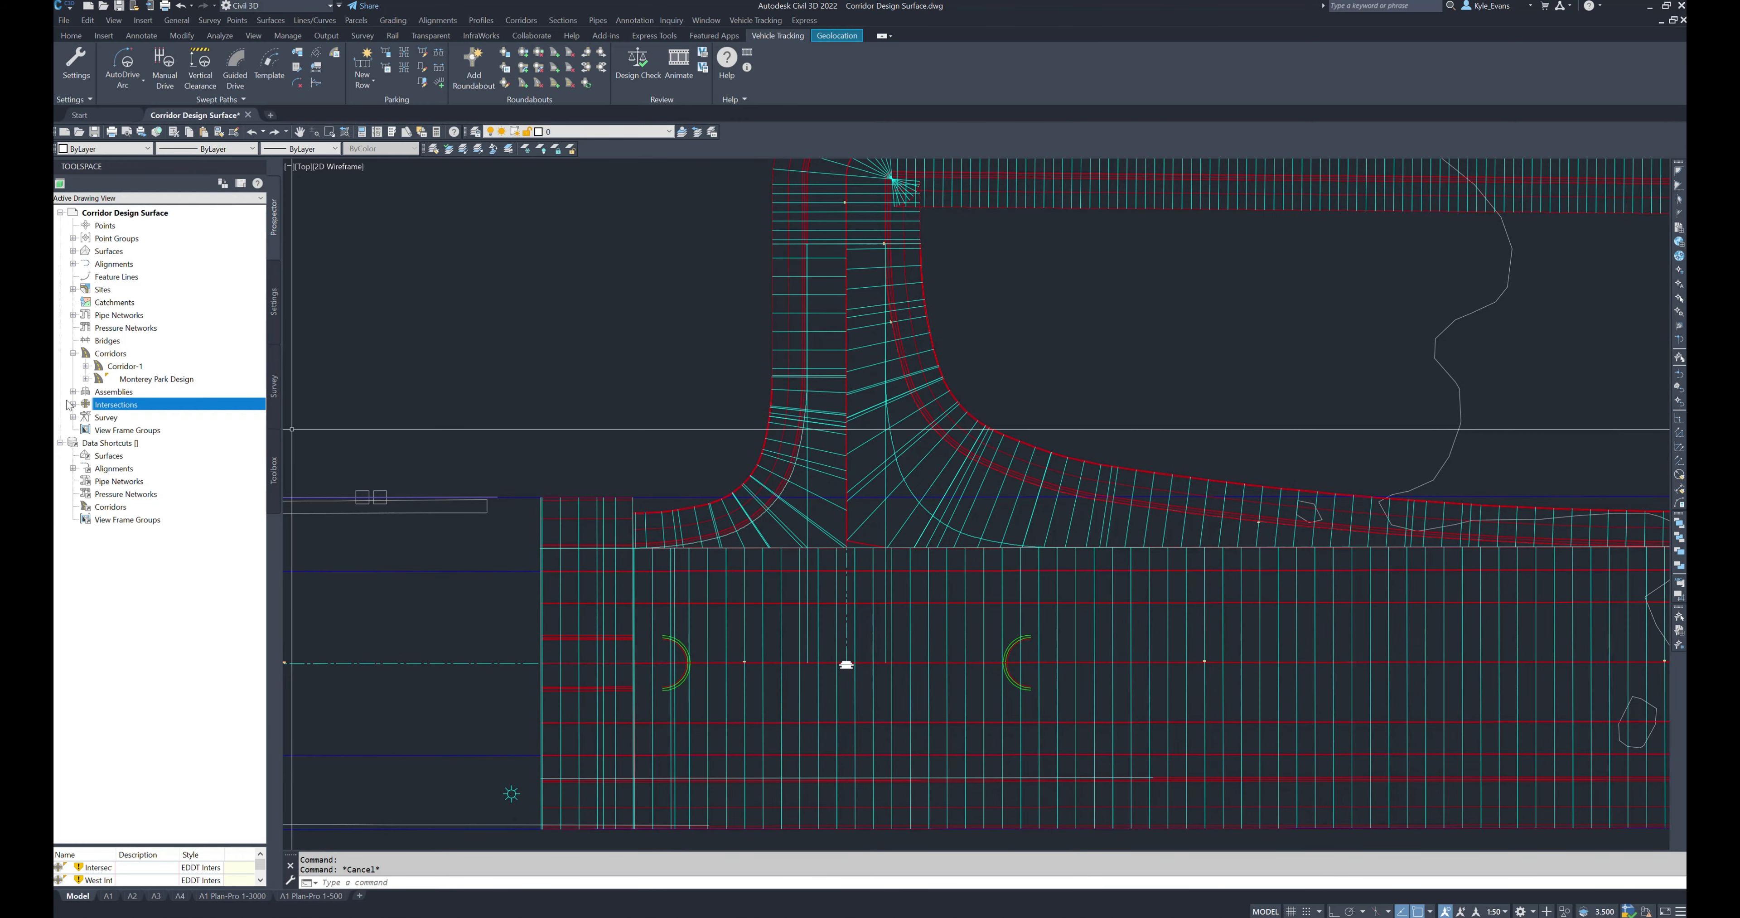
Step: Create a corridor surface in Corridor-1's properties and name it West Intersection
{"action": "left_click", "coordinate": [116, 368]}
{"action": "right_click", "coordinate": [132, 368]}
{"action": "left_click", "coordinate": [195, 378]}
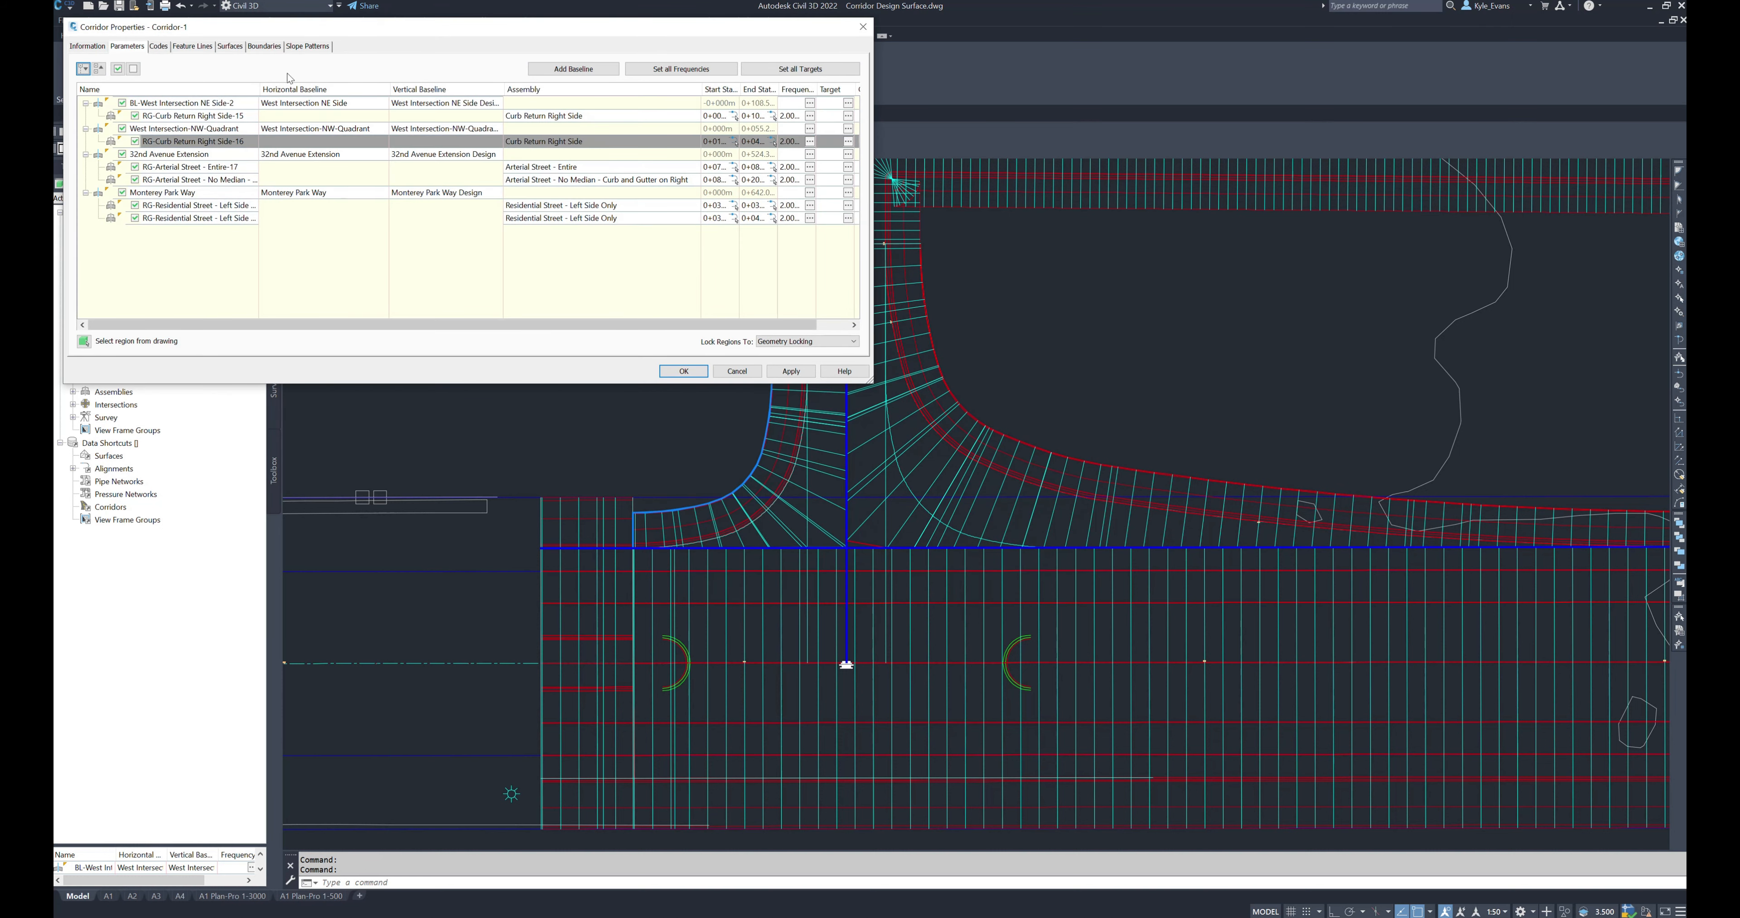
{"action": "left_click", "coordinate": [230, 47]}
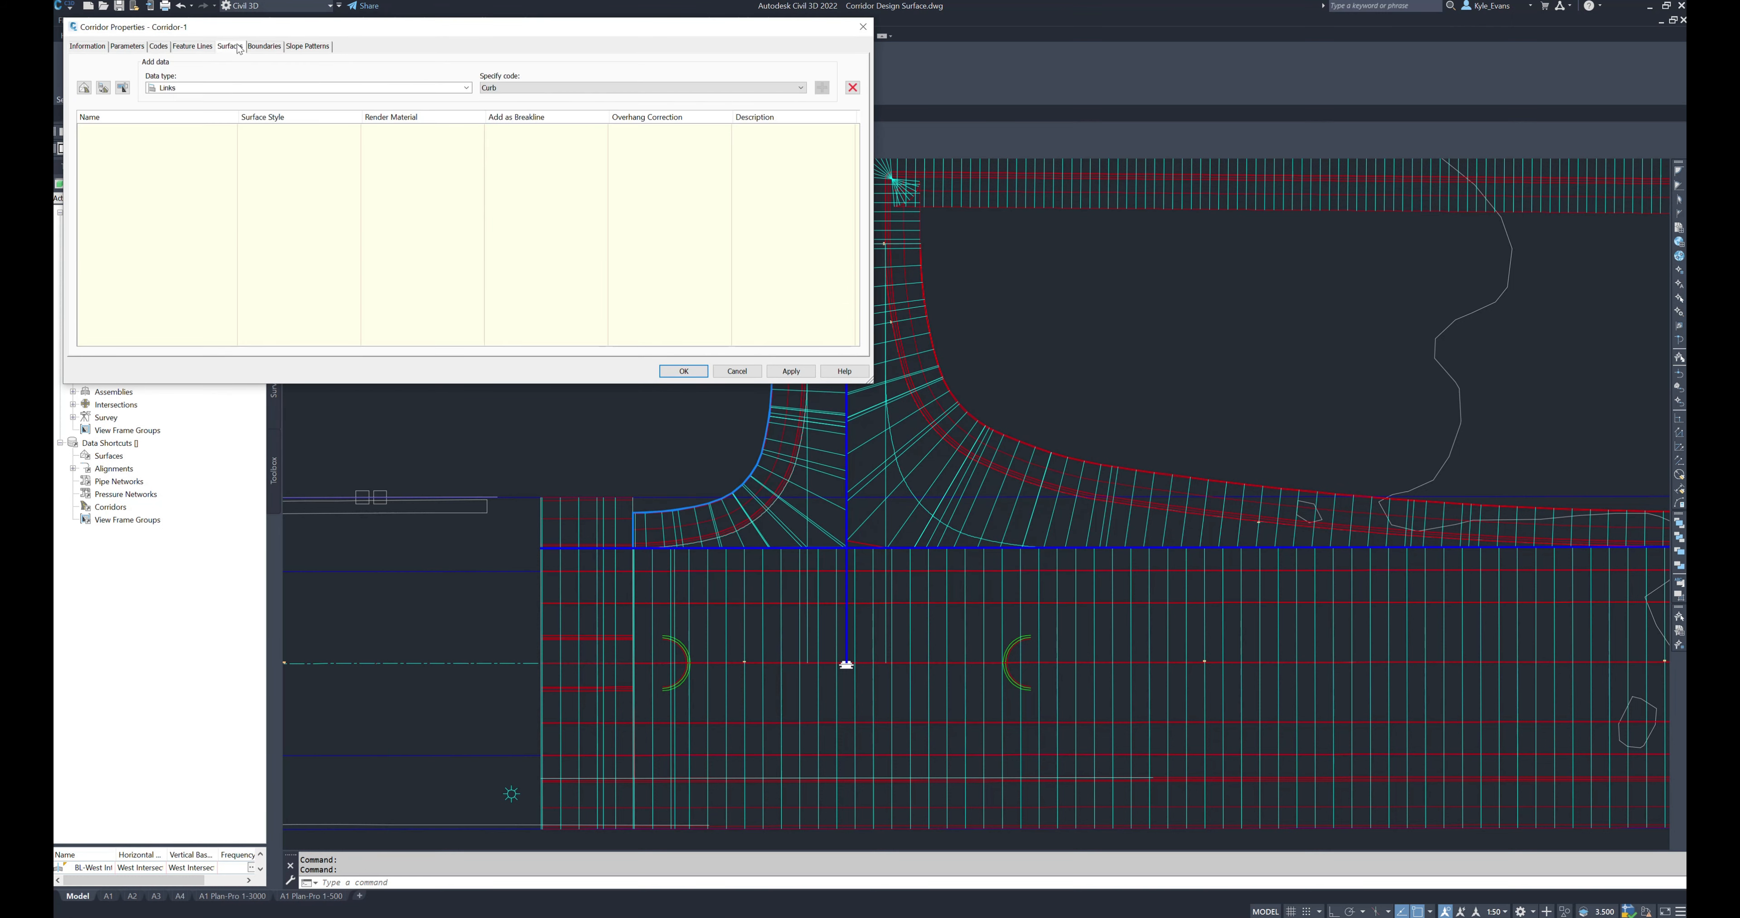
{"action": "left_click", "coordinate": [84, 88]}
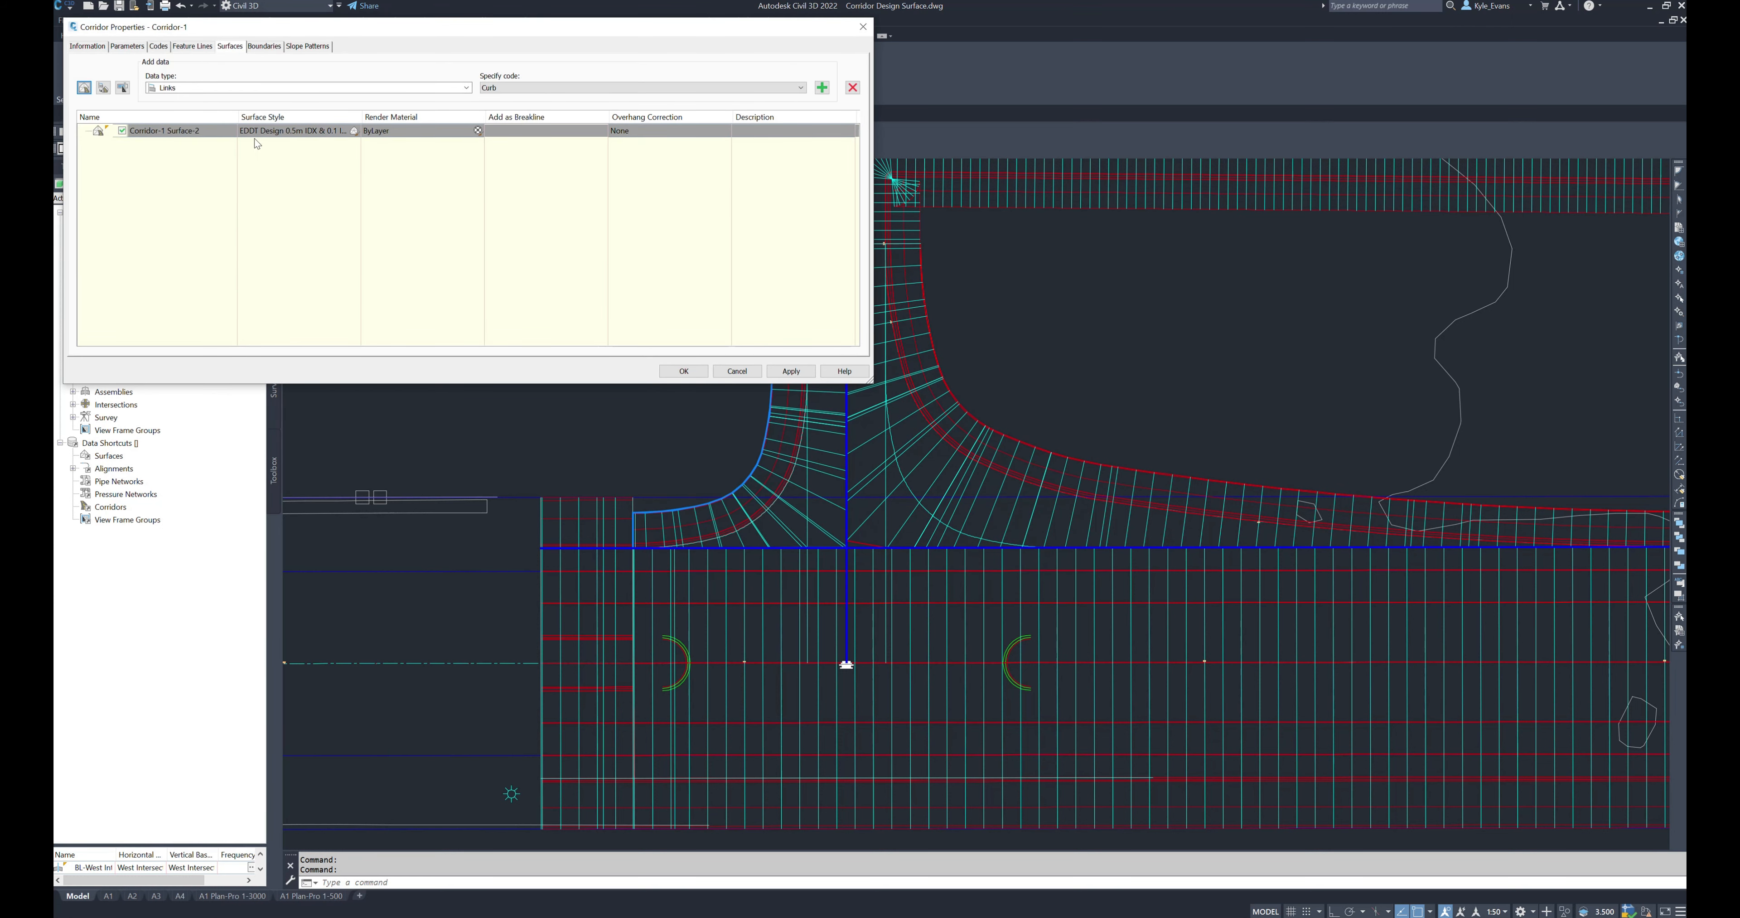
{"action": "left_click", "coordinate": [174, 129]}
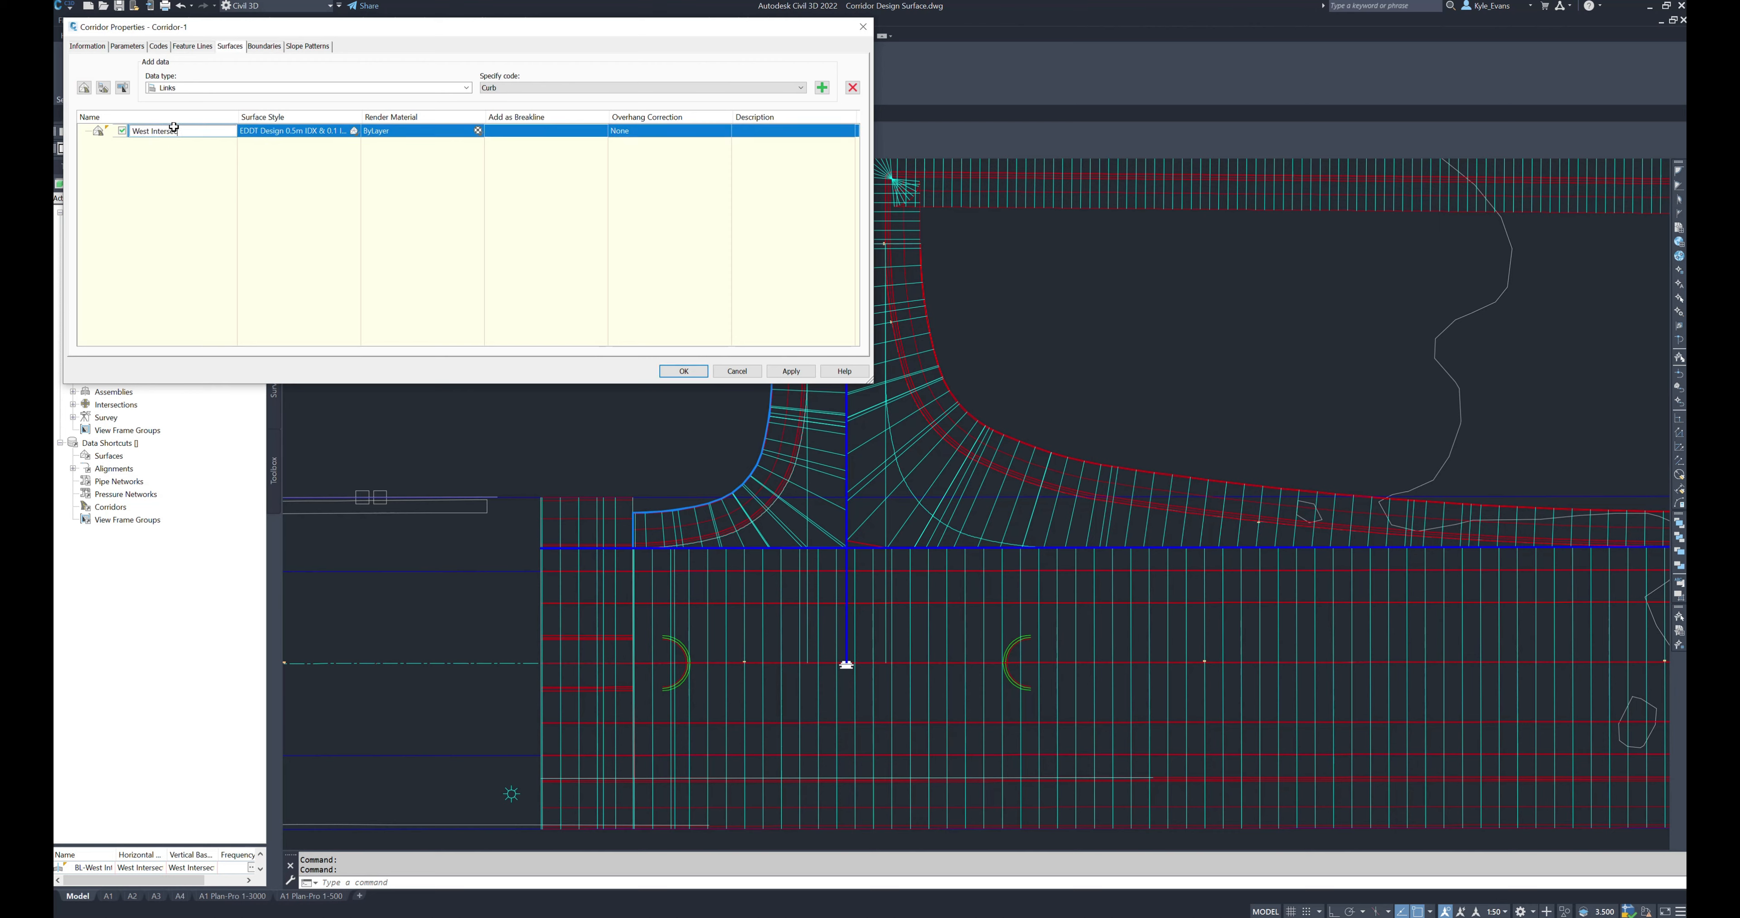
Step: Try adding a corridor shrinkwrap outside boundary to the West Intersection surface and rebuild Corridor-1
{"action": "left_click", "coordinate": [264, 47]}
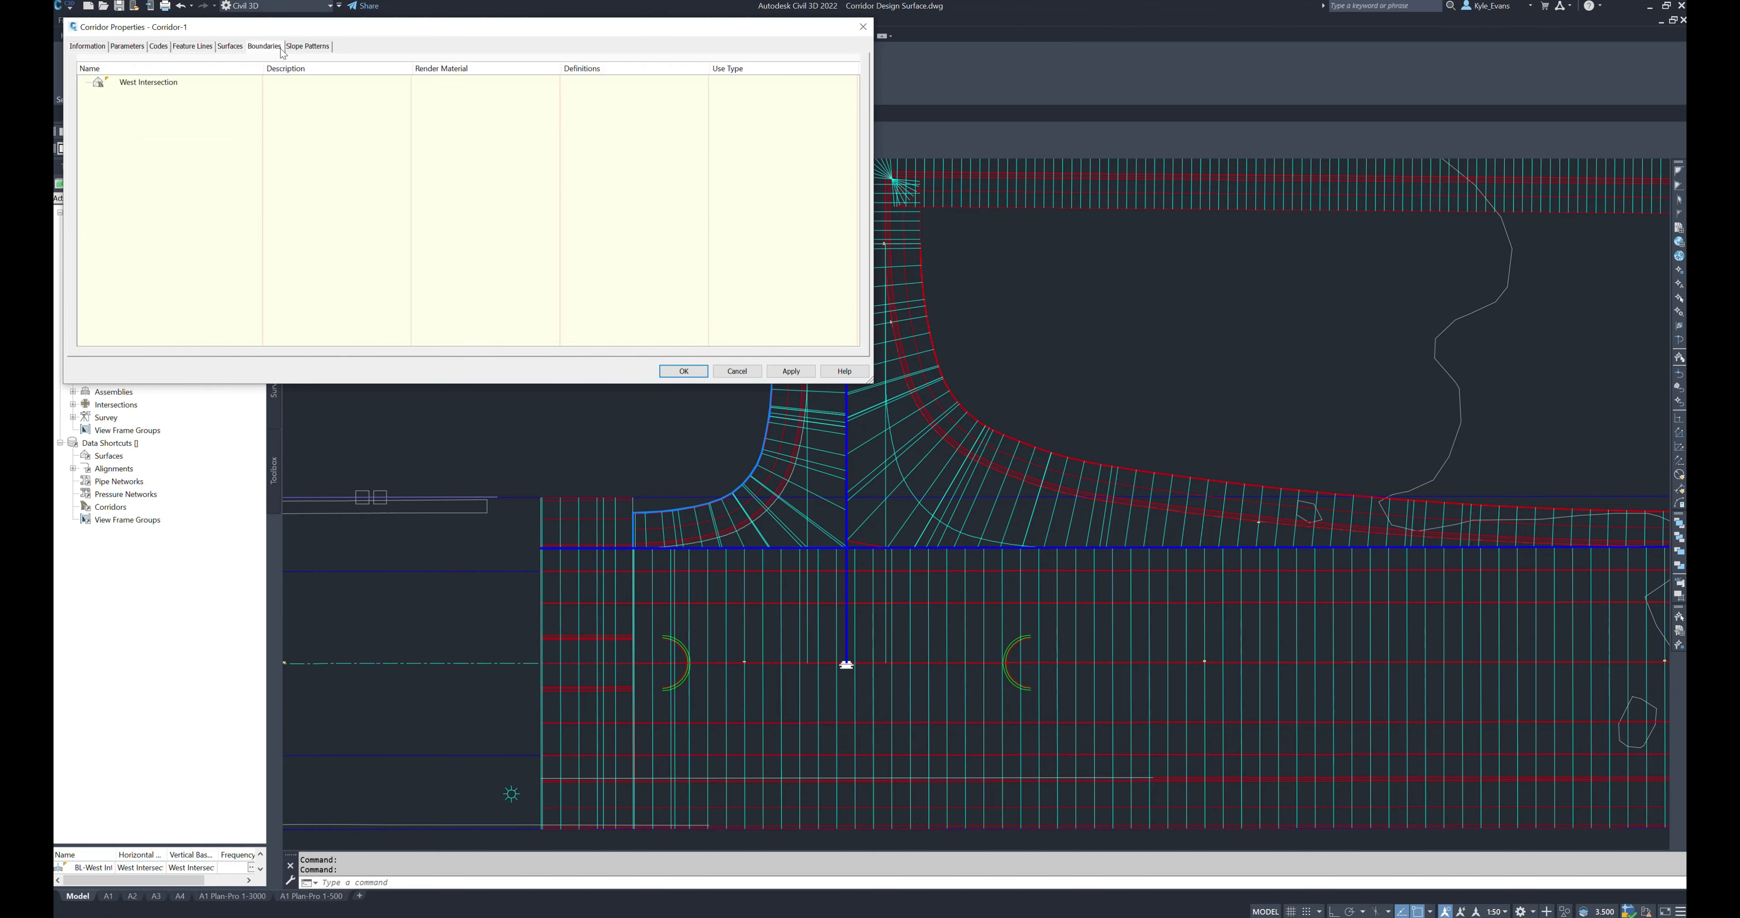
{"action": "right_click", "coordinate": [140, 85]}
{"action": "left_click", "coordinate": [198, 95]}
{"action": "left_click", "coordinate": [684, 370]}
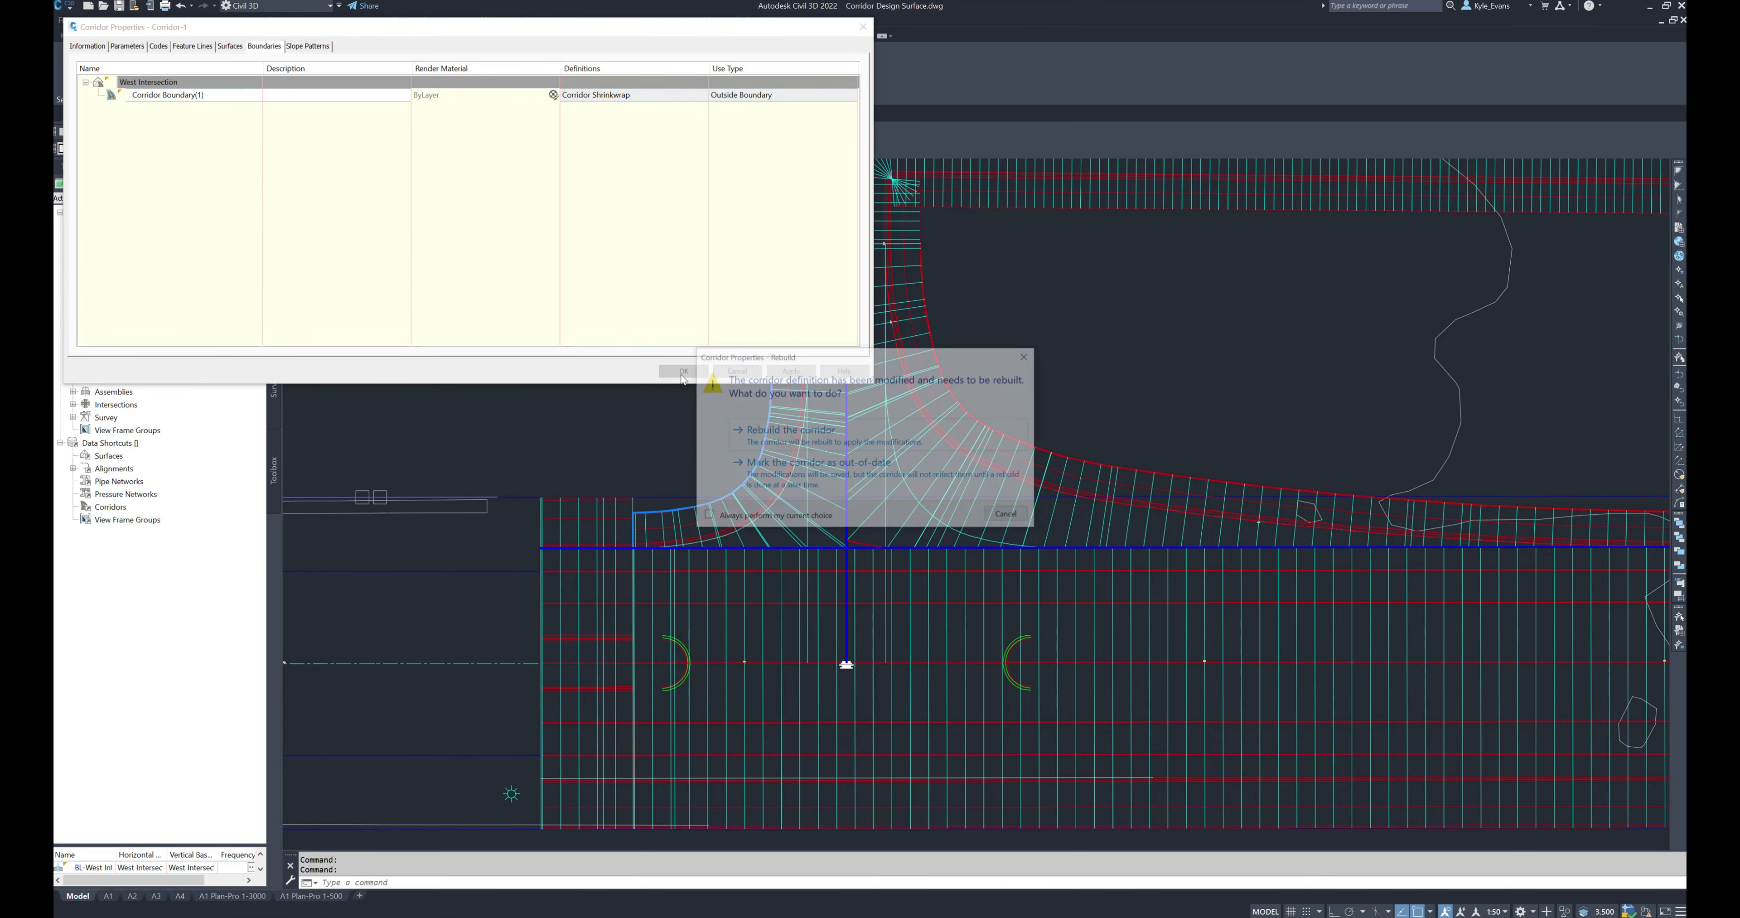
{"action": "left_click", "coordinate": [792, 438]}
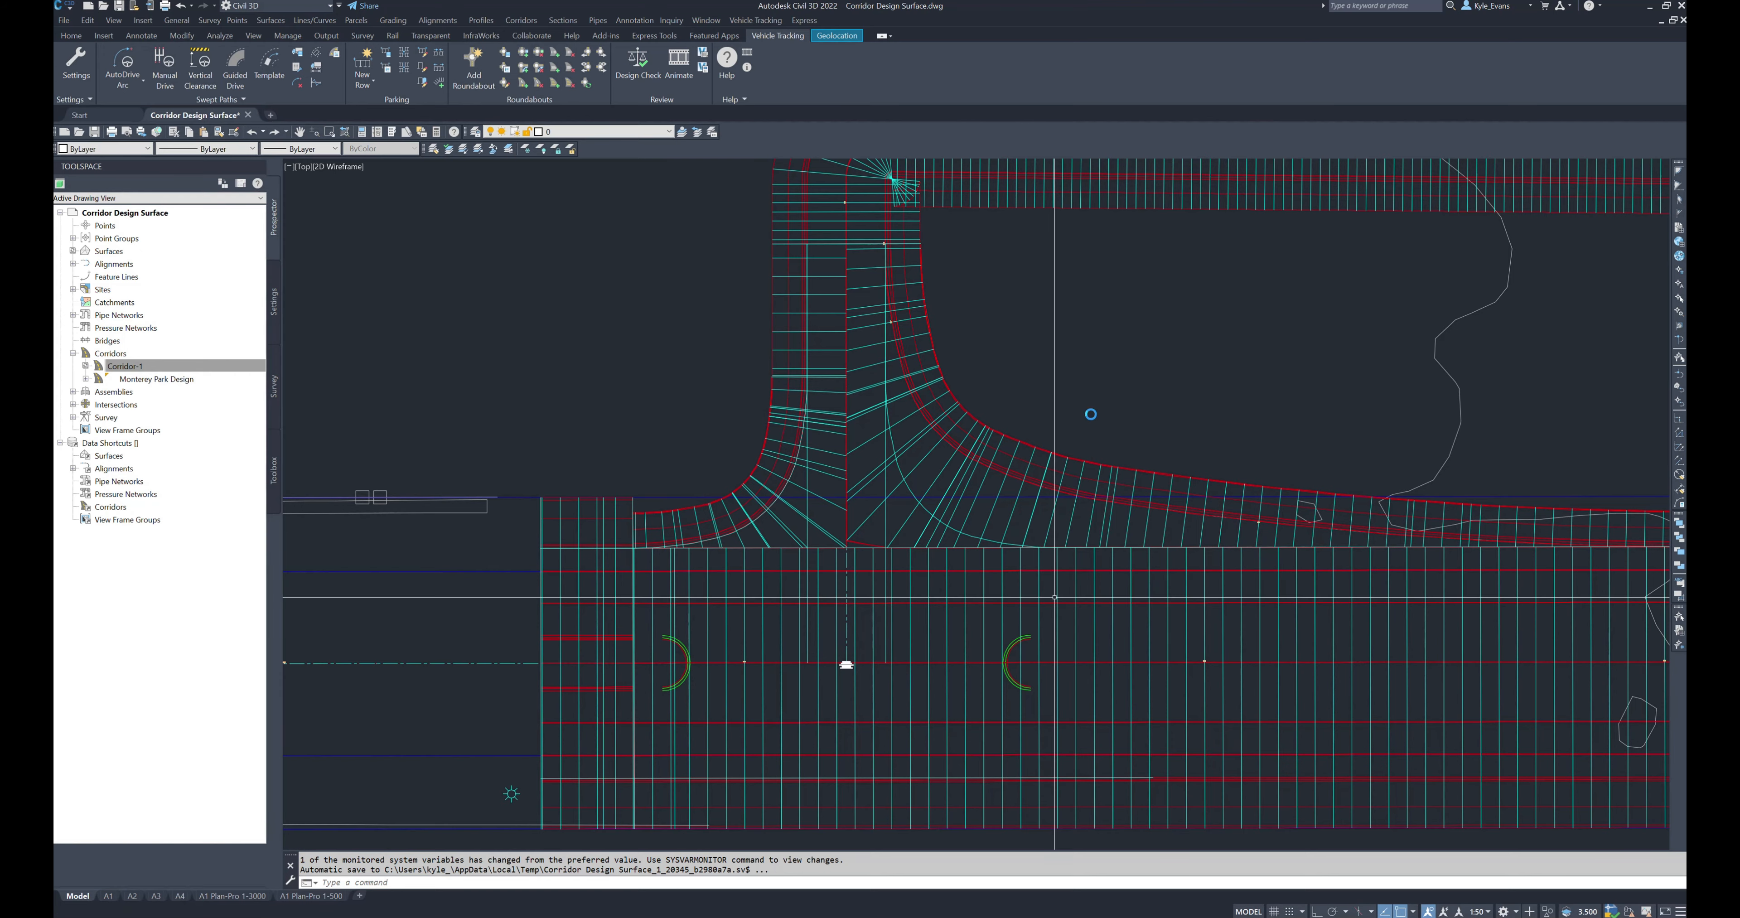
Step: Select the West Intersection surface in the drawing and check whether it is displayed over the intersection
{"action": "scroll", "coordinate": [1087, 532], "scroll_direction": "down", "scroll_amount": 2}
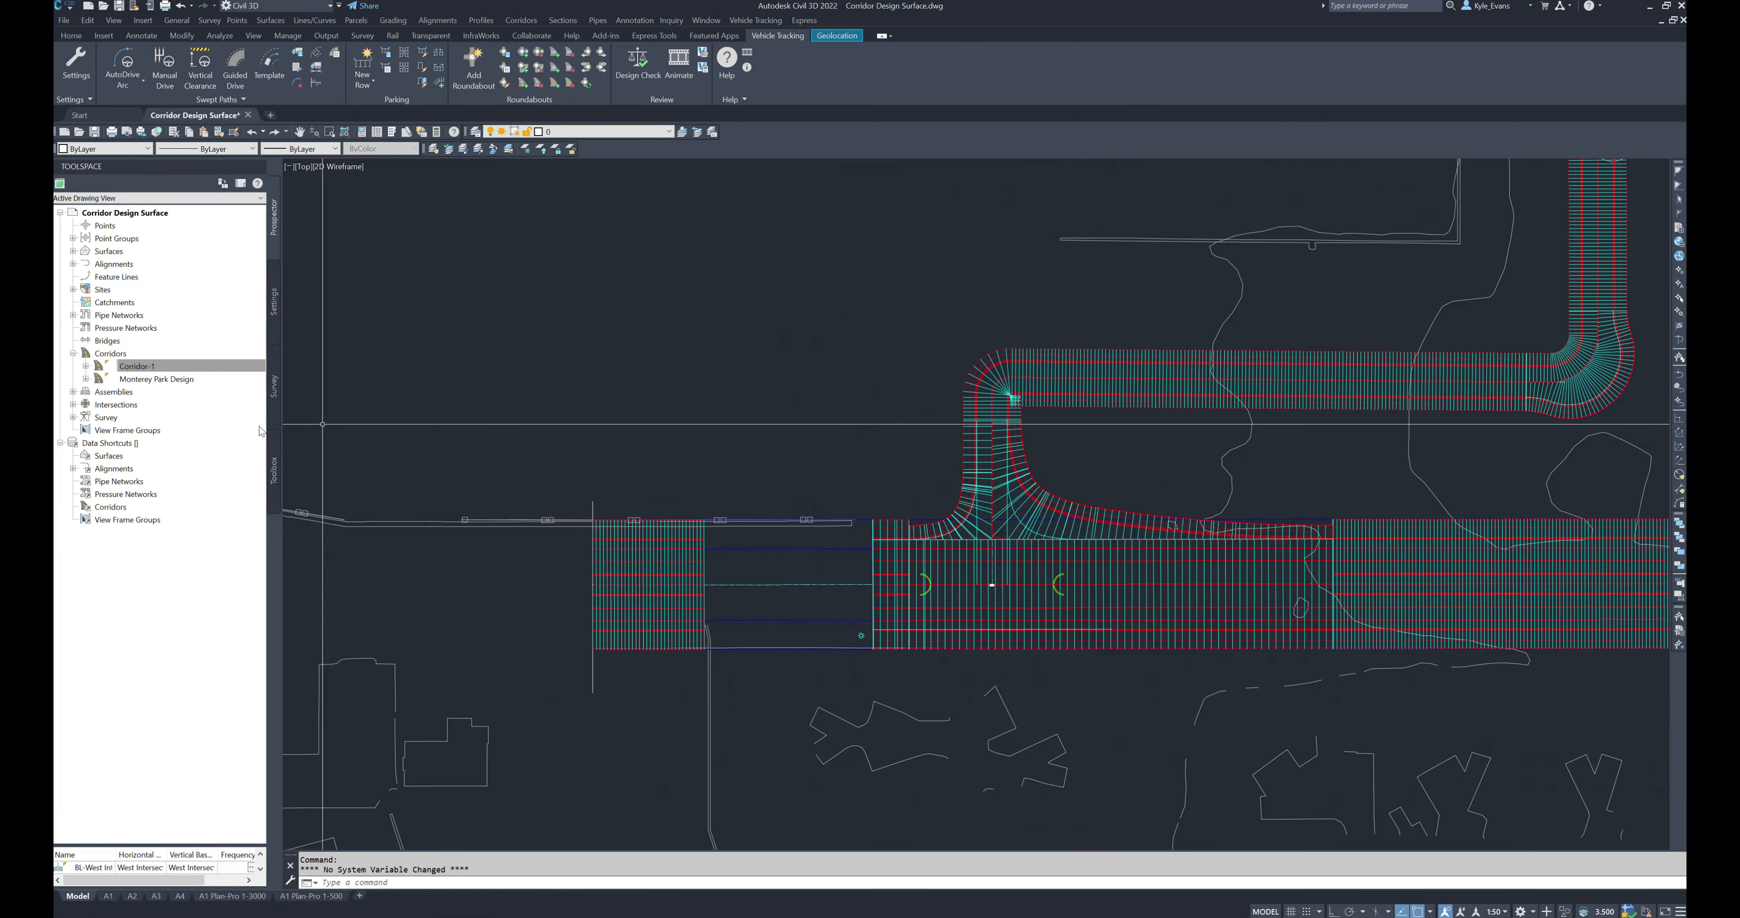
{"action": "double_click", "coordinate": [109, 251]}
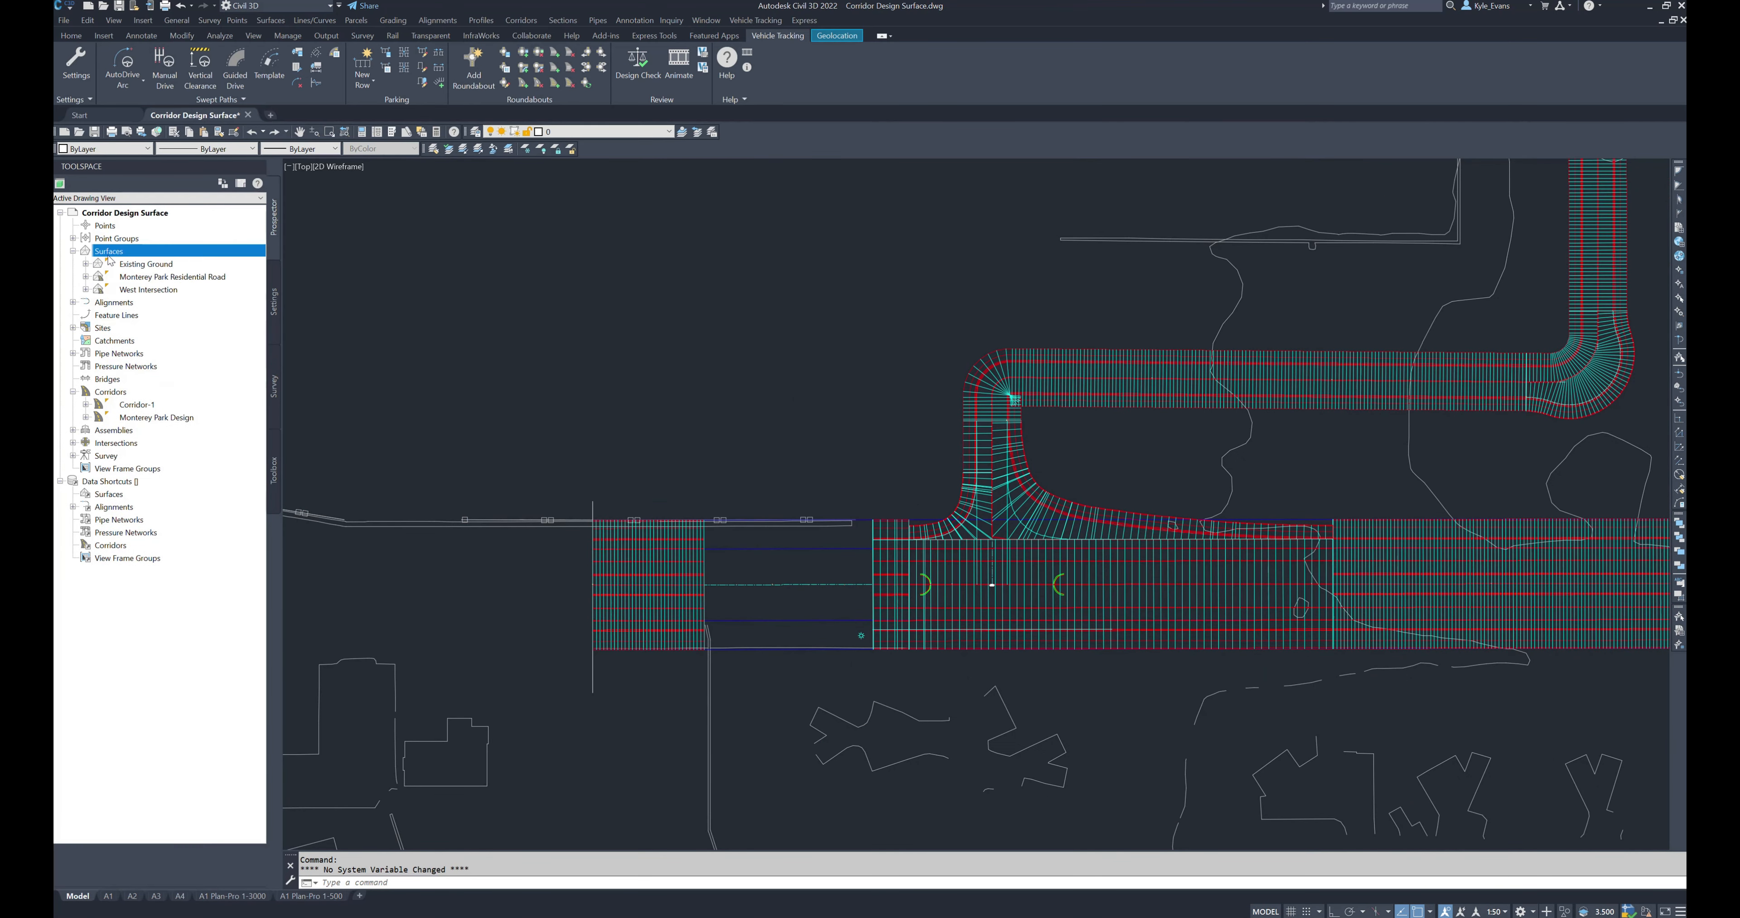
{"action": "right_click", "coordinate": [162, 290]}
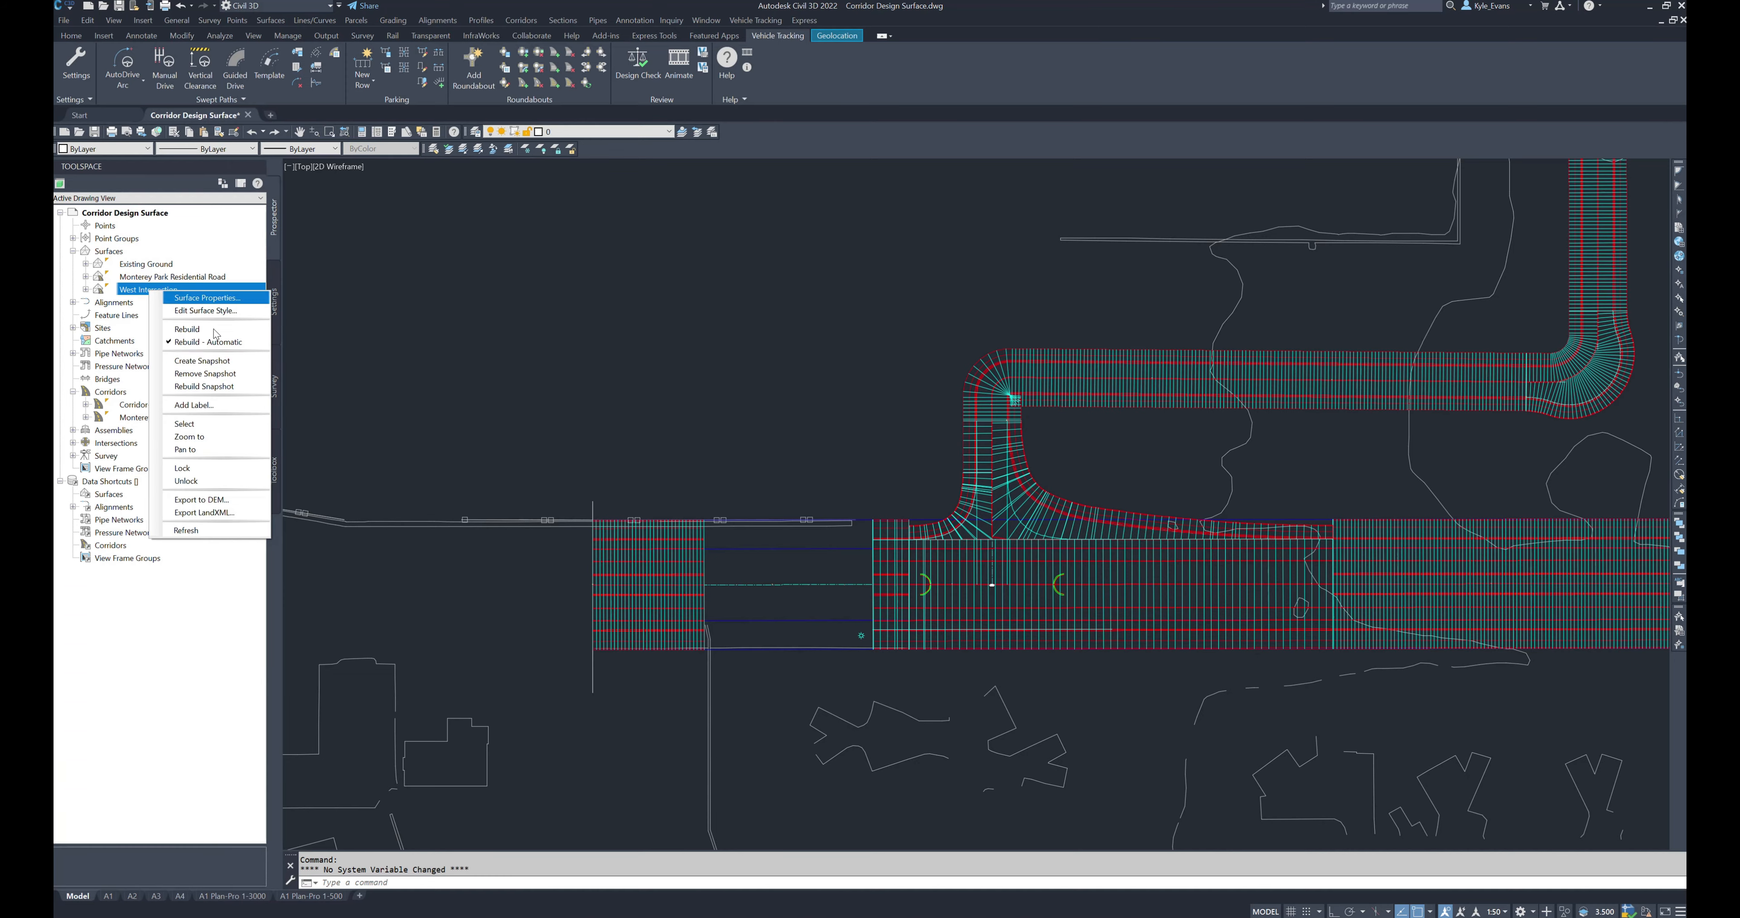
{"action": "left_click", "coordinate": [202, 426]}
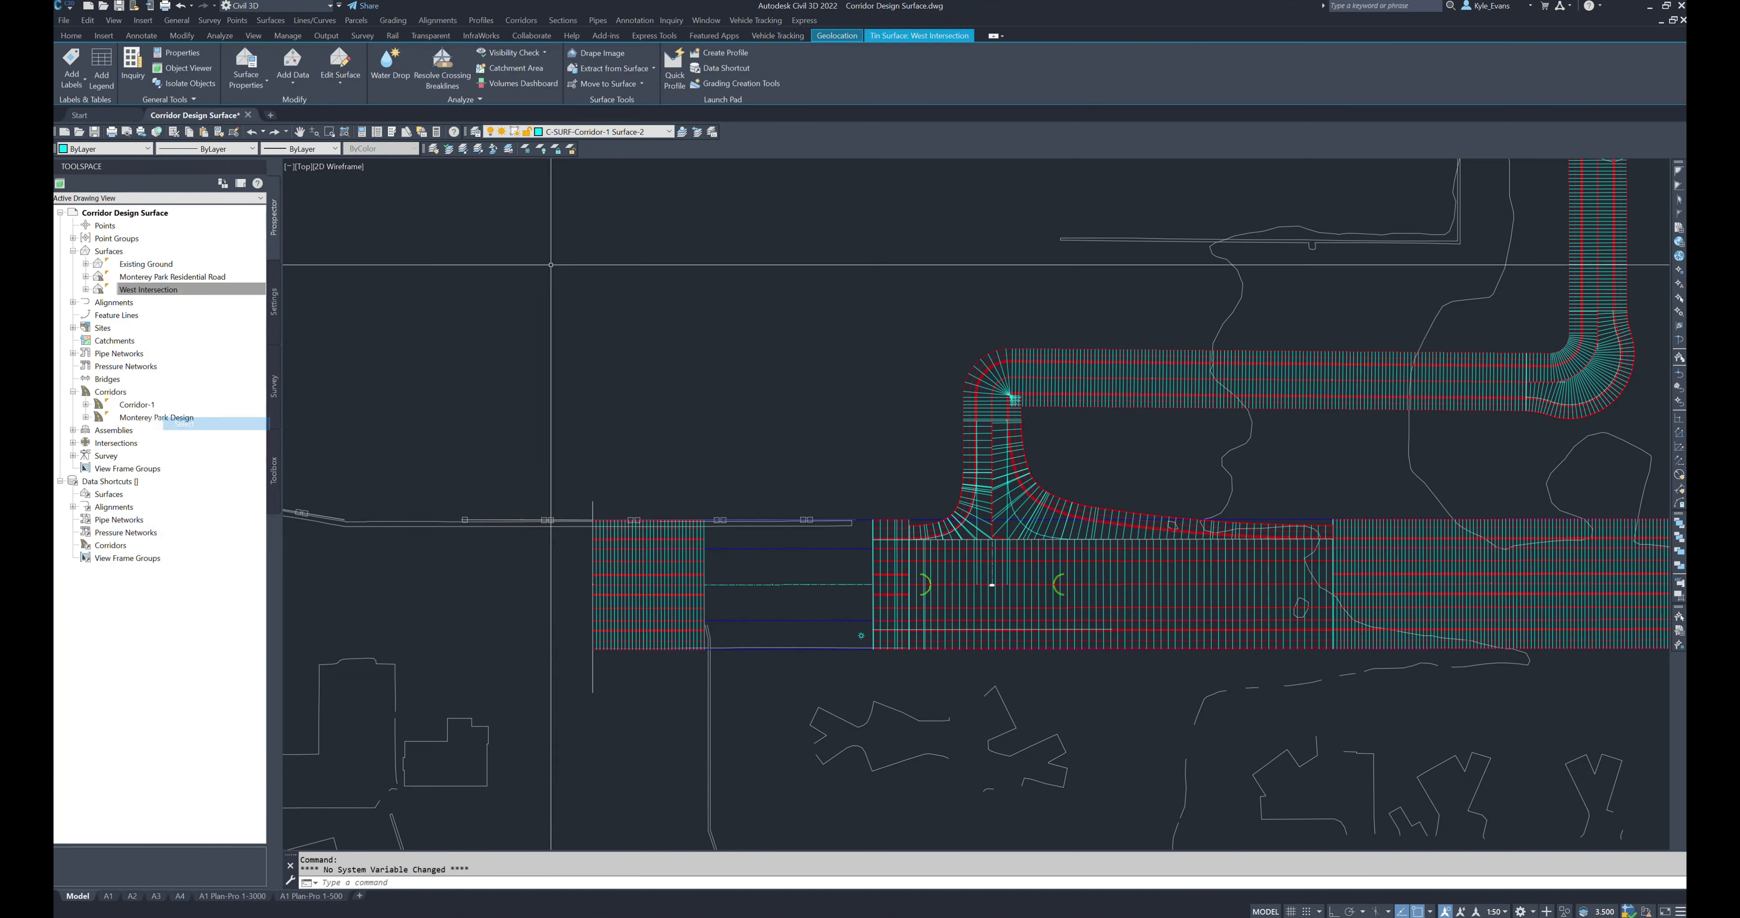
{"action": "scroll", "coordinate": [1062, 485], "scroll_direction": "down", "scroll_amount": 9}
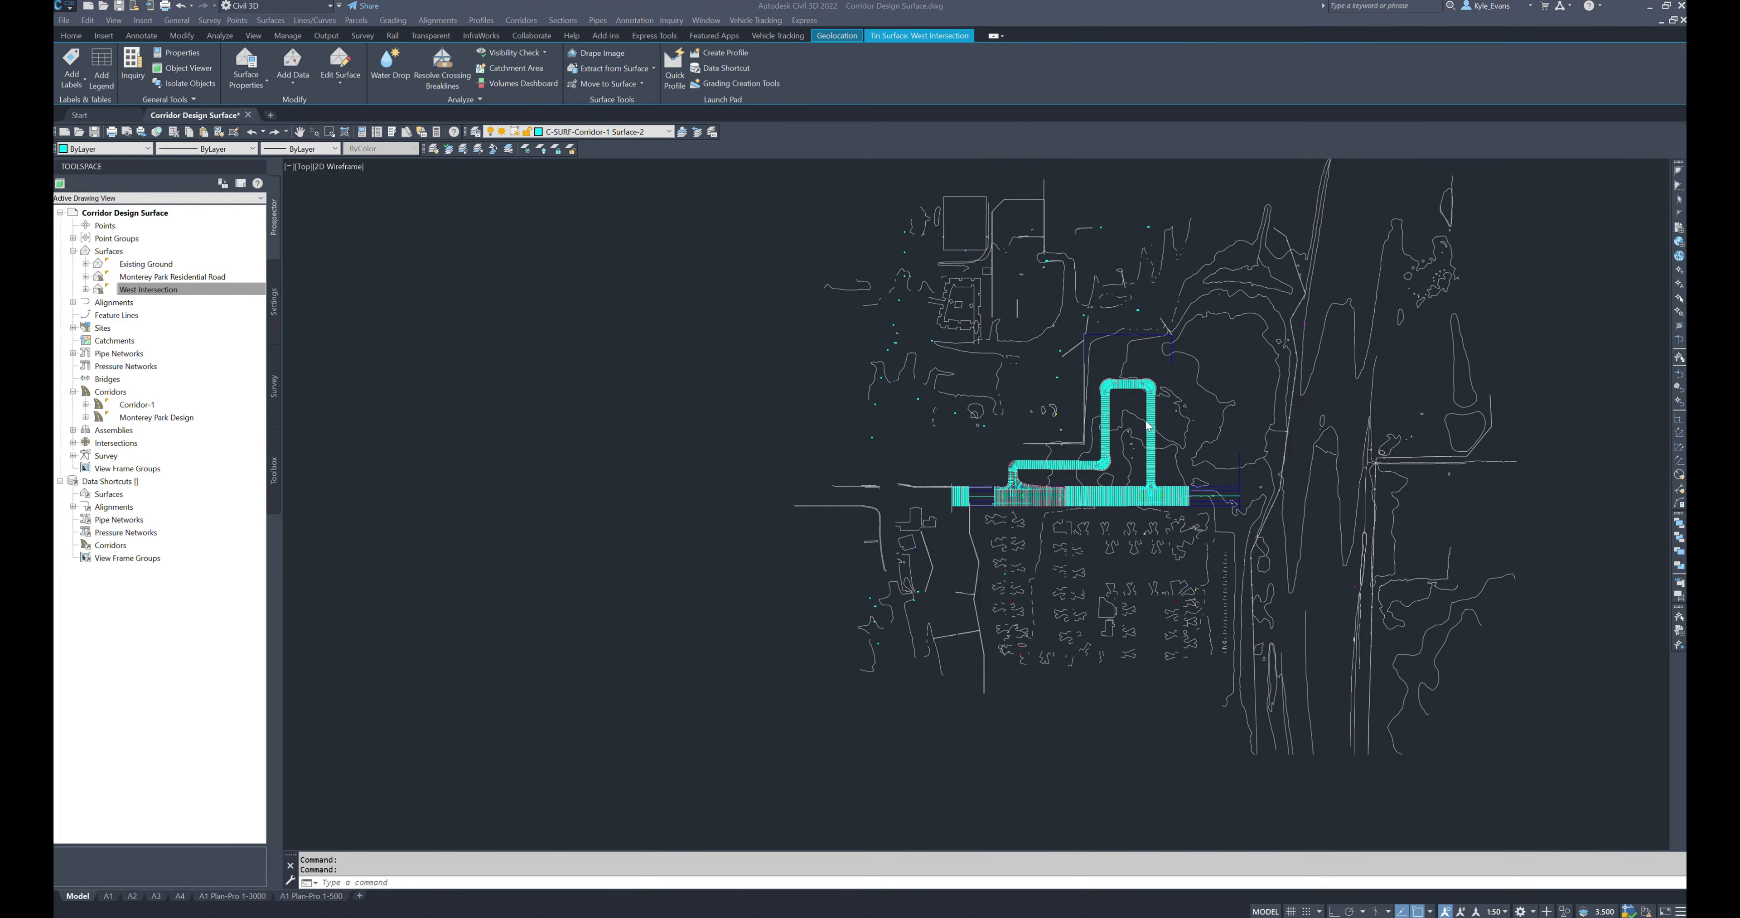
{"action": "scroll", "coordinate": [1094, 500], "scroll_direction": "up", "scroll_amount": 4}
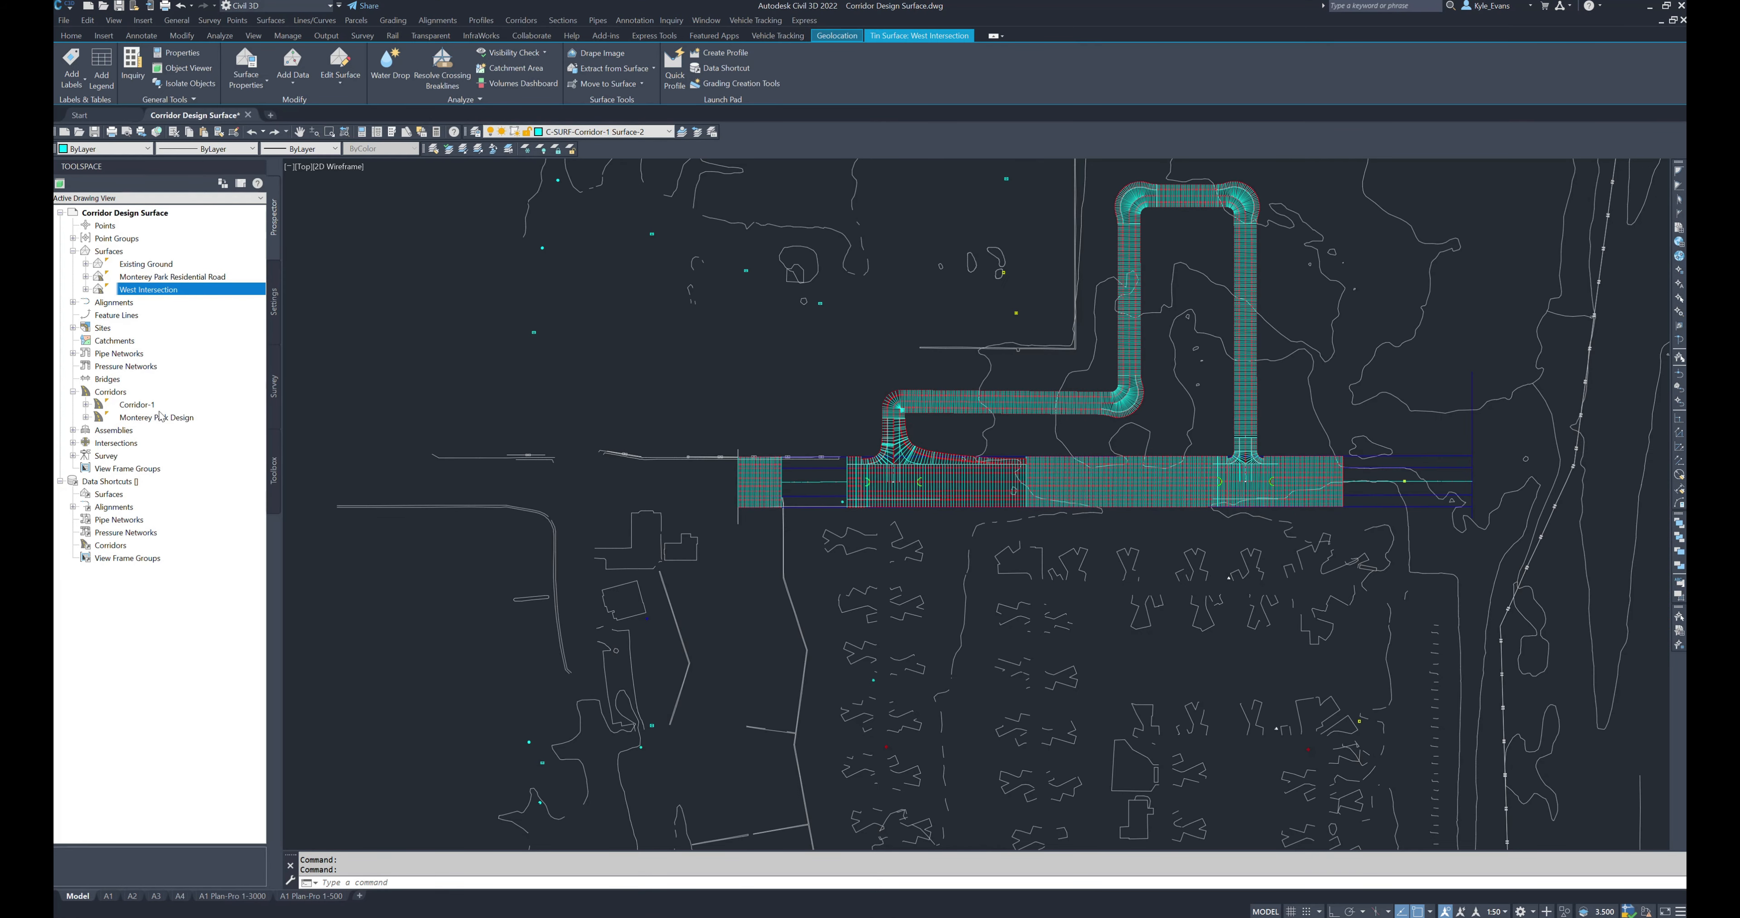
Step: Remove the corridor boundary from the West Intersection surface and rebuild Corridor-1
{"action": "right_click", "coordinate": [142, 411]}
{"action": "right_click", "coordinate": [141, 408]}
{"action": "left_click", "coordinate": [164, 415]}
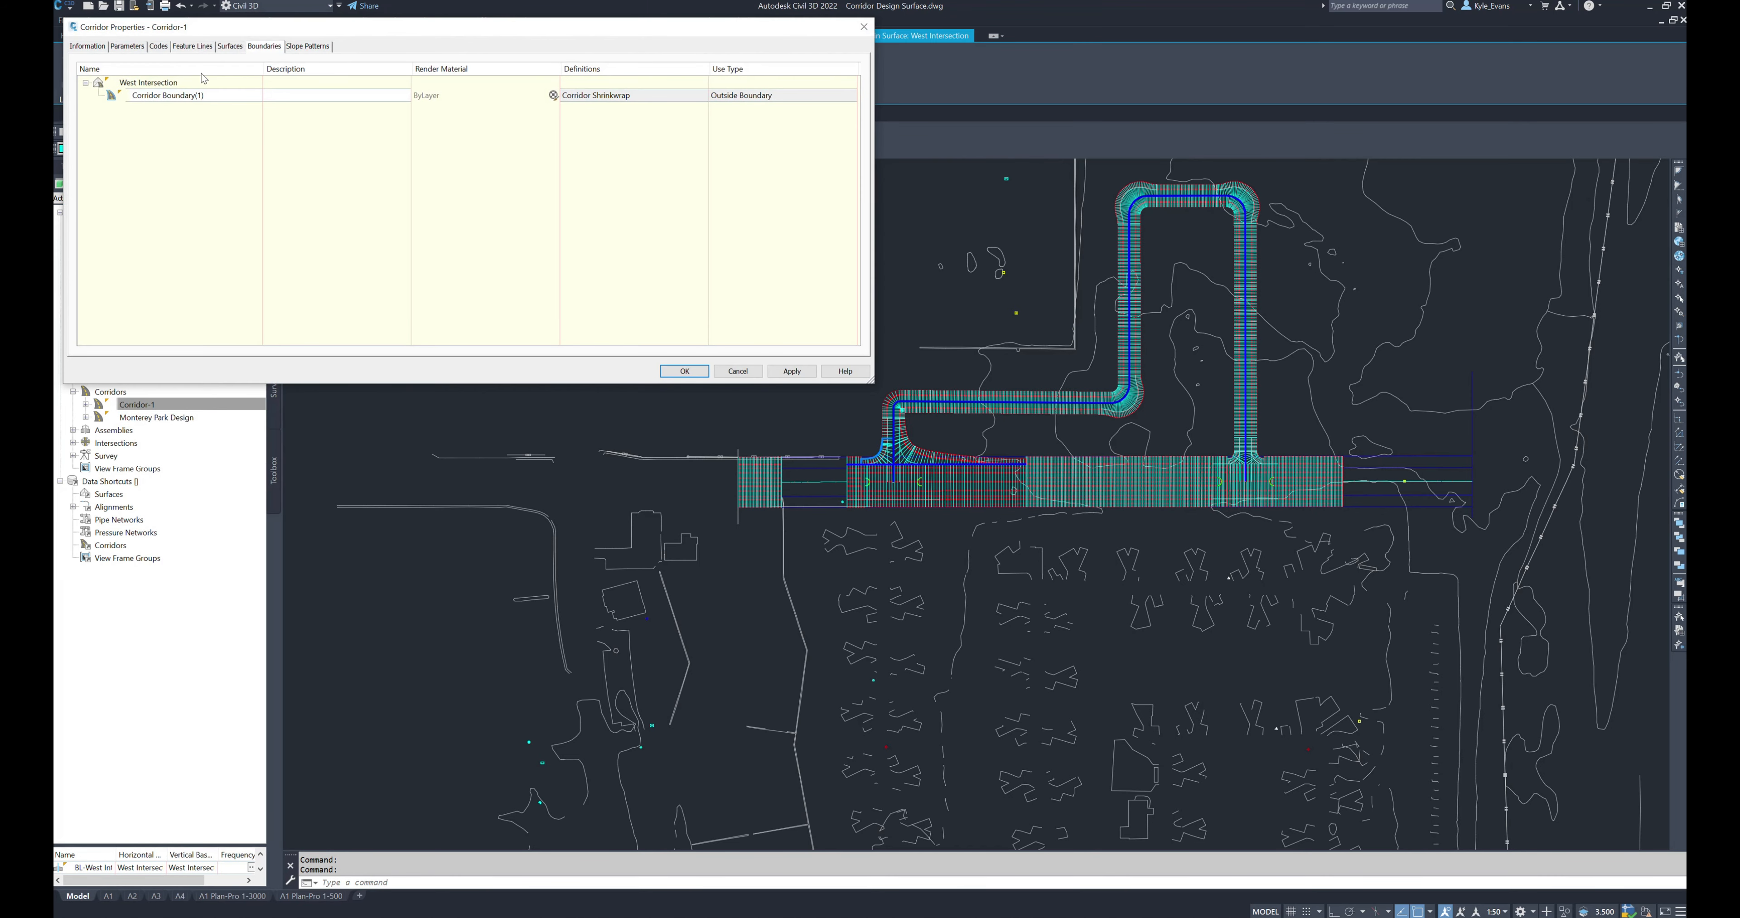
{"action": "right_click", "coordinate": [164, 98]}
{"action": "left_click", "coordinate": [208, 100]}
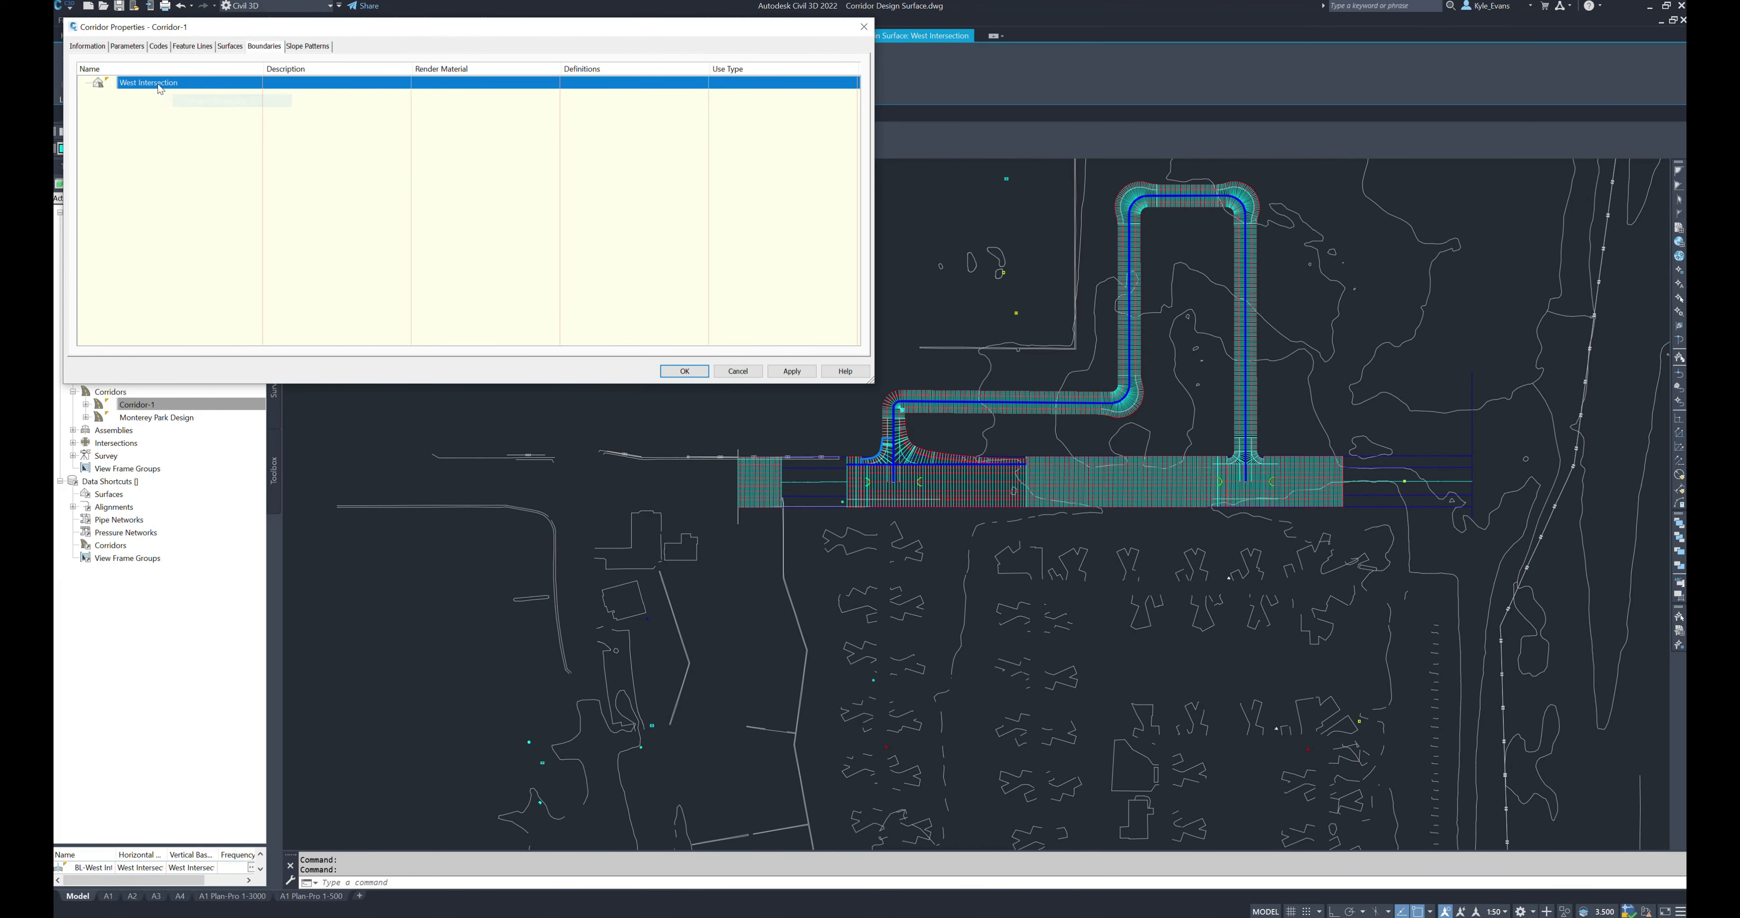
{"action": "left_click", "coordinate": [681, 372]}
{"action": "left_click", "coordinate": [831, 437]}
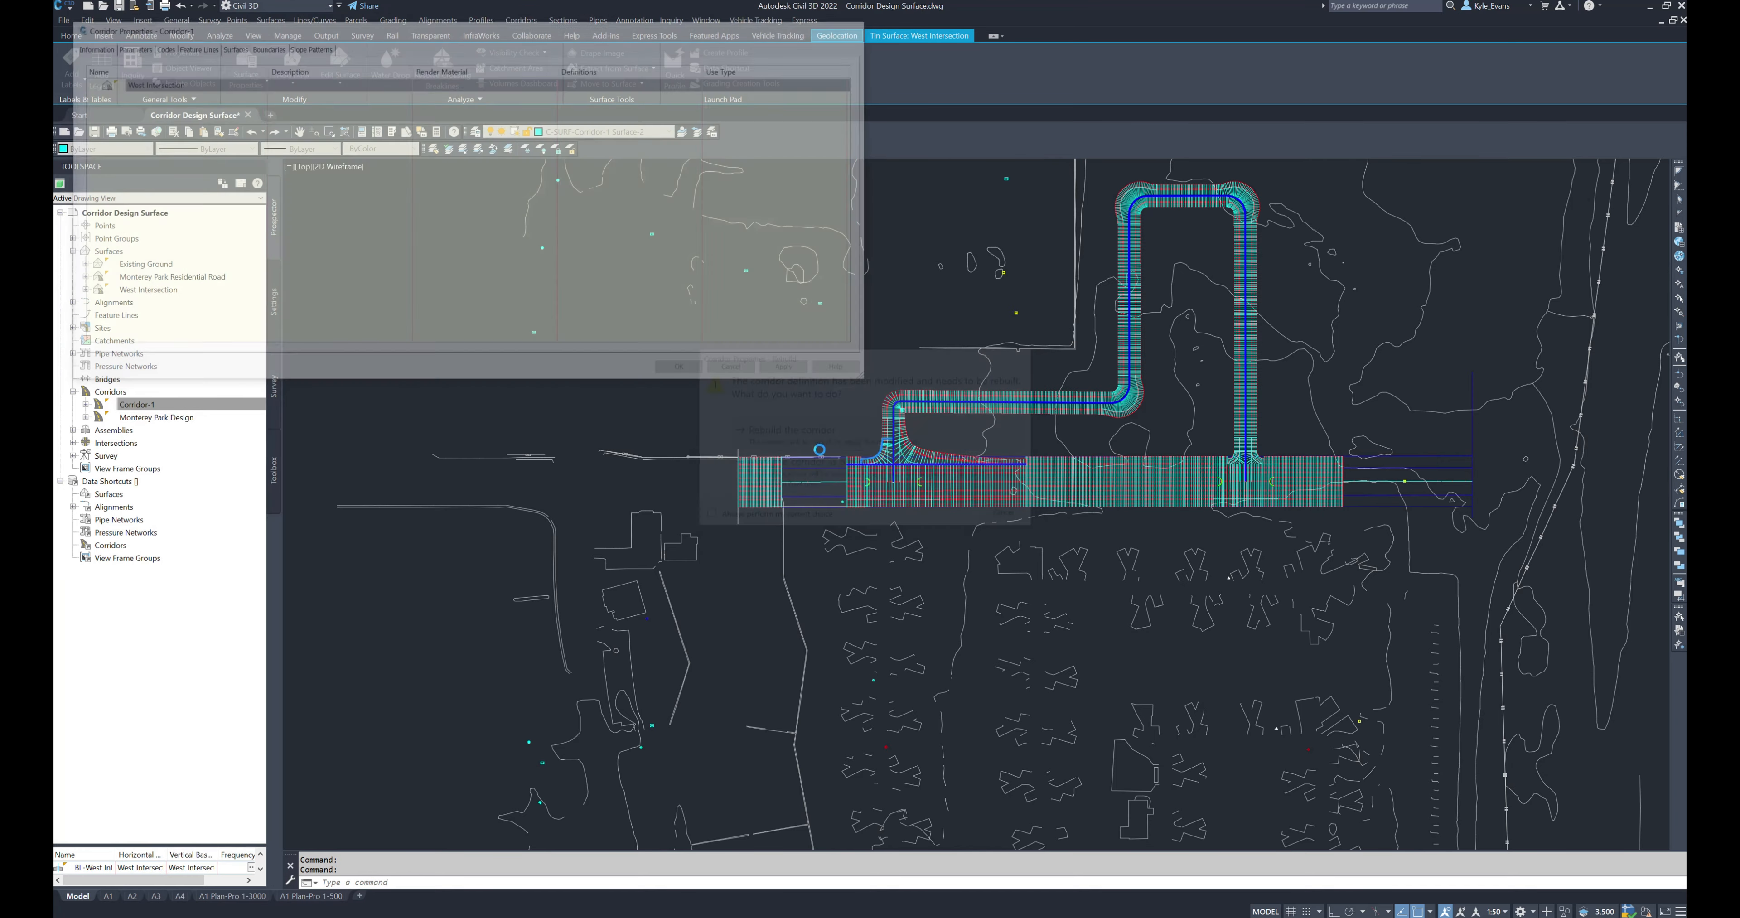
Step: Add link data with the code Top to the West Intersection surface in Corridor-1's properties
{"action": "scroll", "coordinate": [925, 456], "scroll_direction": "up", "scroll_amount": 5}
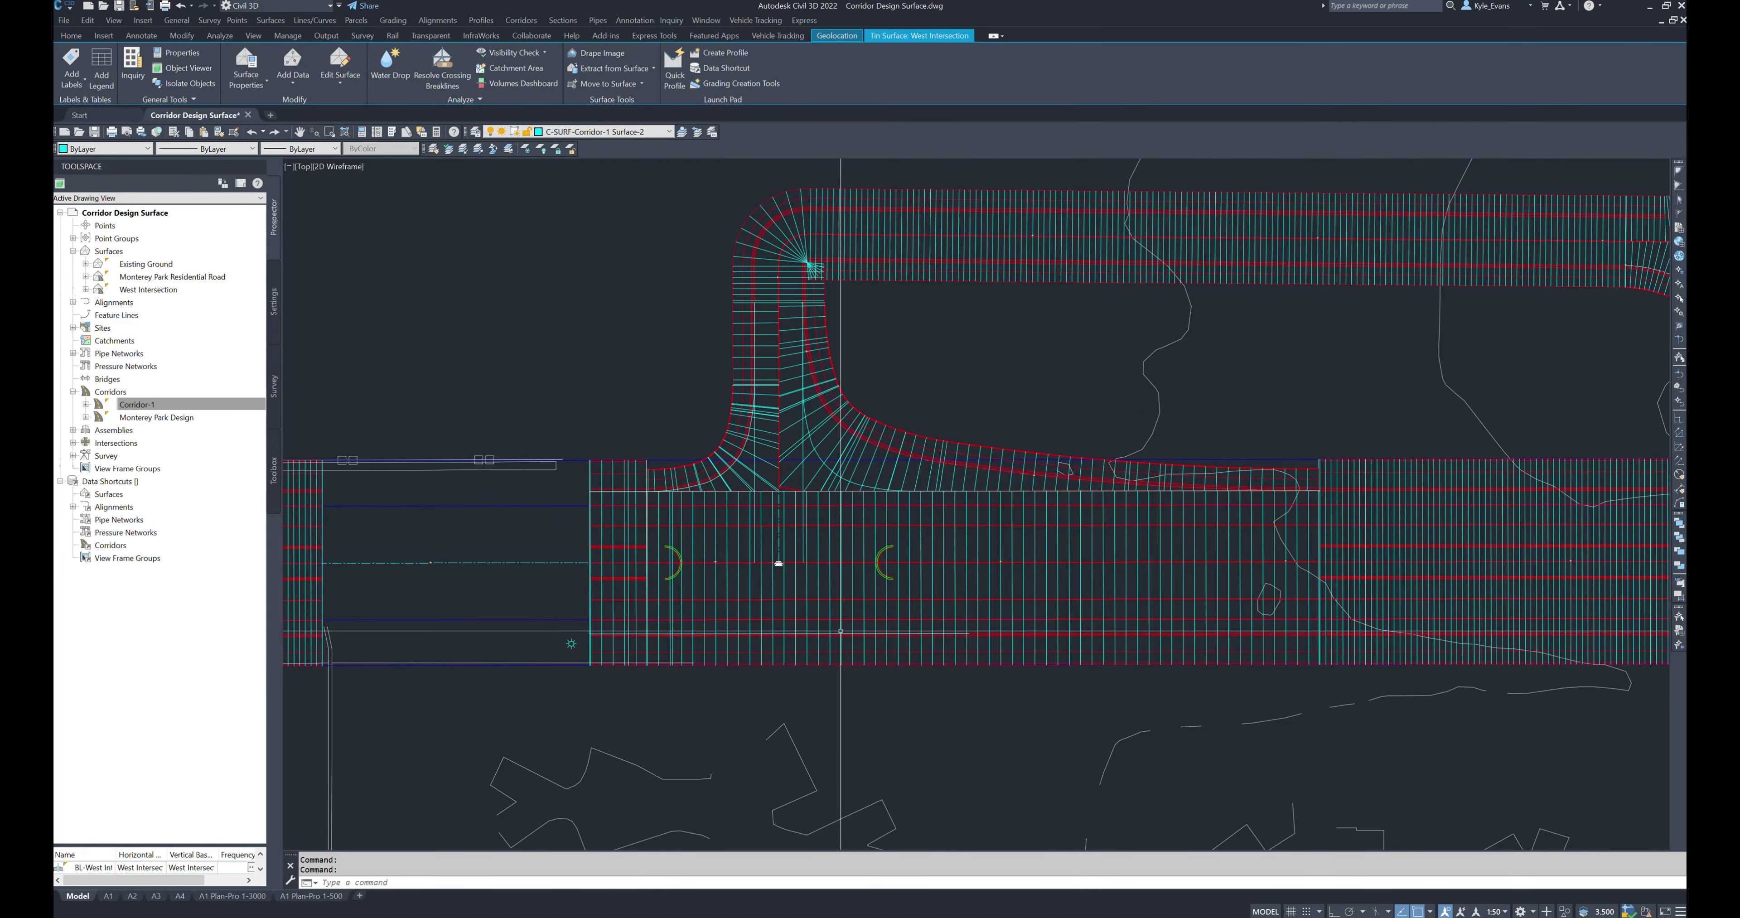
{"action": "scroll", "coordinate": [746, 606], "scroll_direction": "down", "scroll_amount": 2}
{"action": "scroll", "coordinate": [738, 648], "scroll_direction": "up", "scroll_amount": 2}
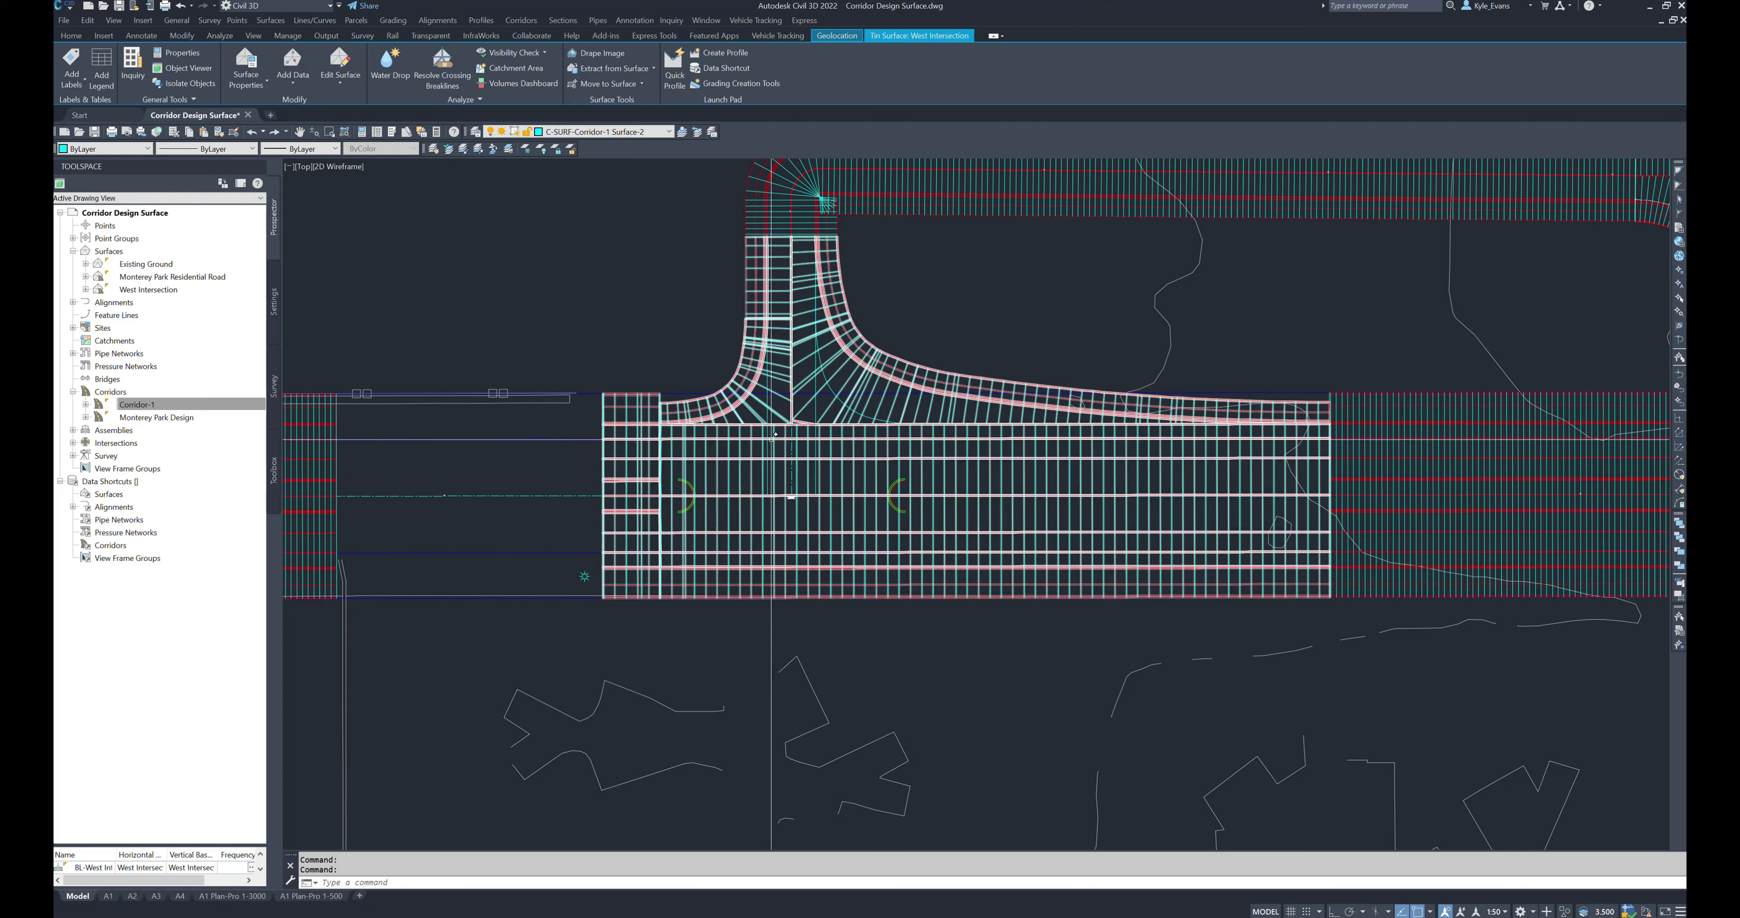
{"action": "right_click", "coordinate": [162, 414]}
{"action": "right_click", "coordinate": [143, 405]}
{"action": "left_click", "coordinate": [169, 414]}
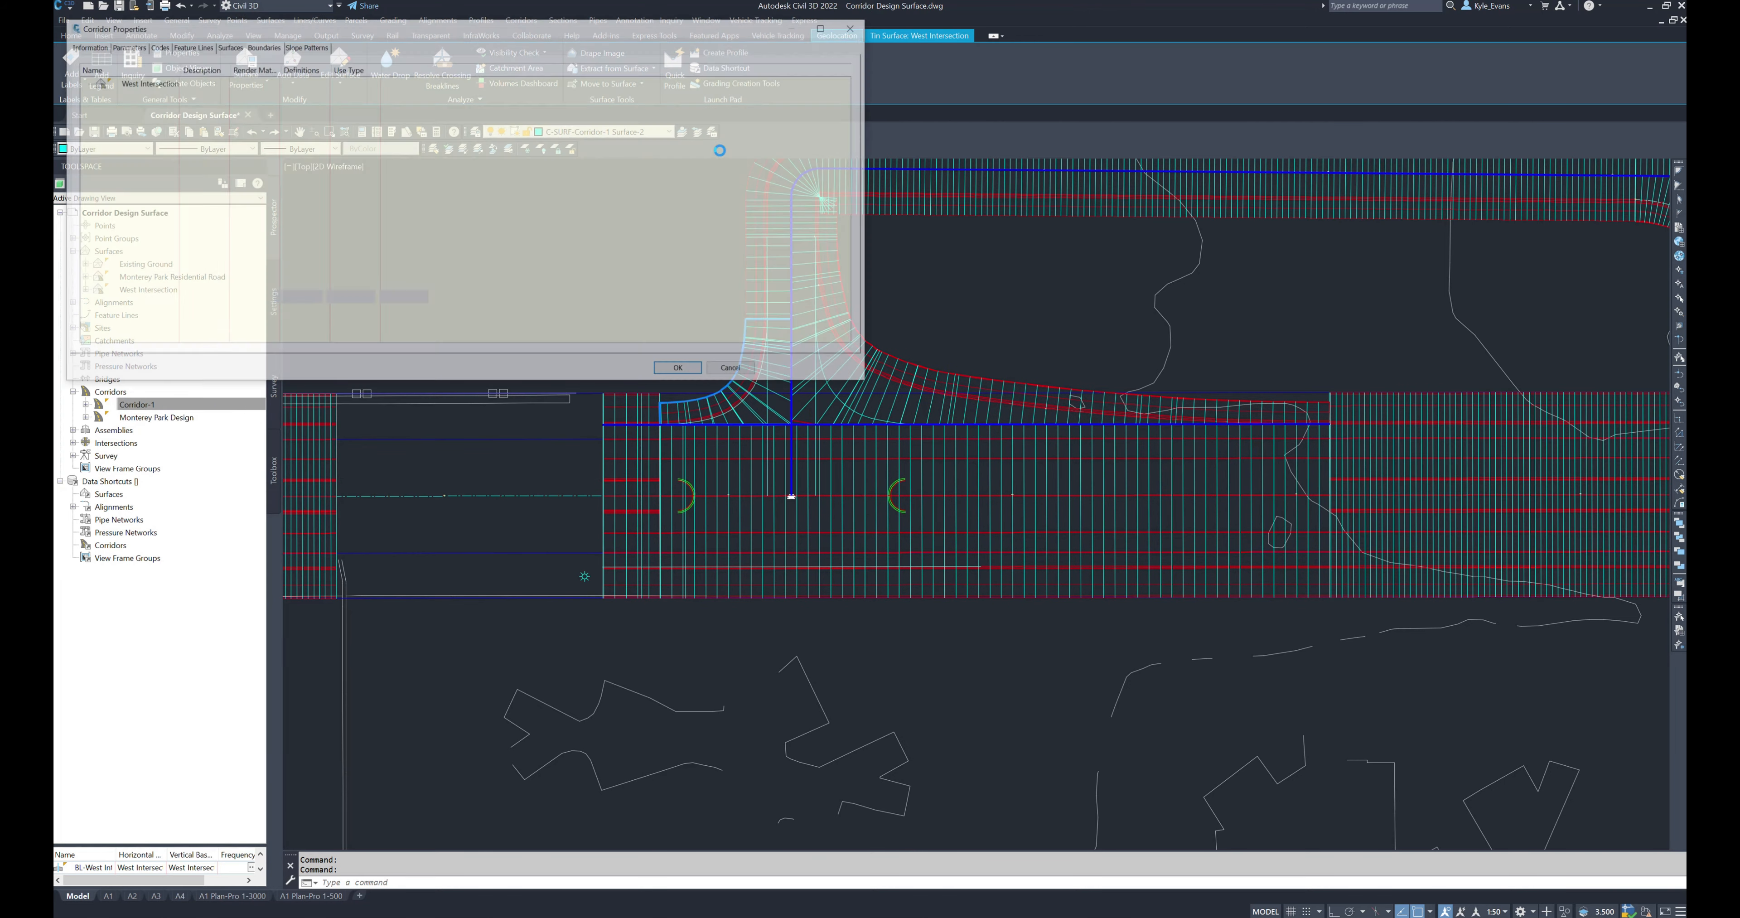
{"action": "left_click", "coordinate": [225, 46]}
{"action": "left_click", "coordinate": [170, 134]}
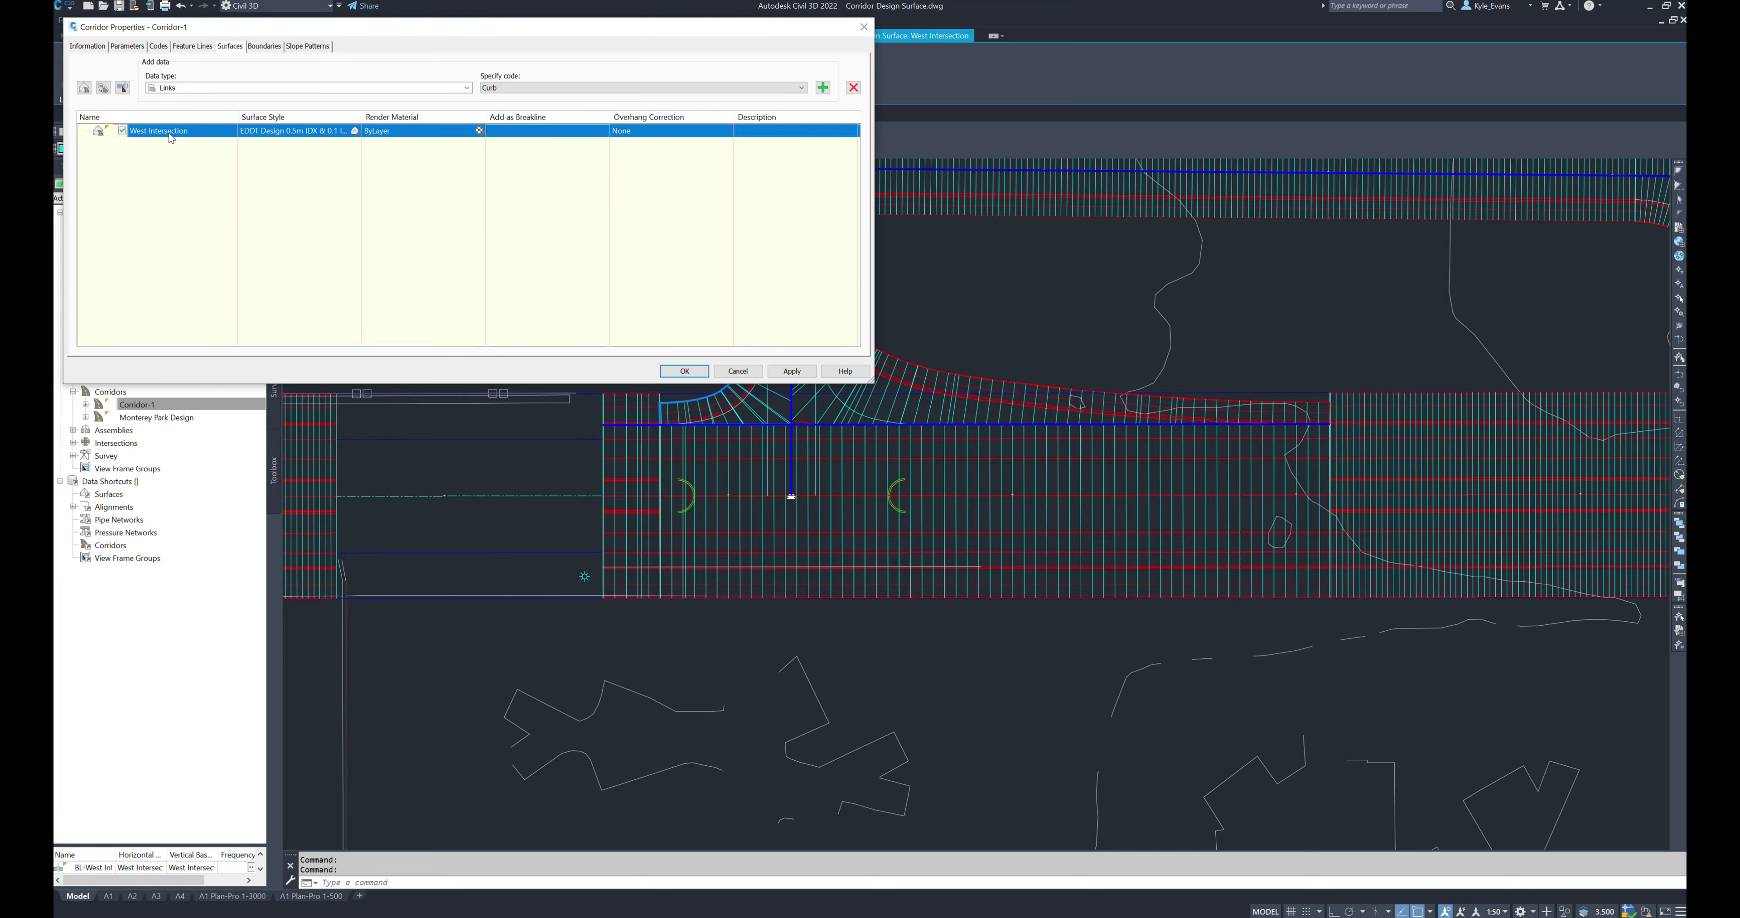
{"action": "left_click", "coordinate": [540, 87]}
{"action": "key", "text": "Down"}
{"action": "key", "text": "Return"}
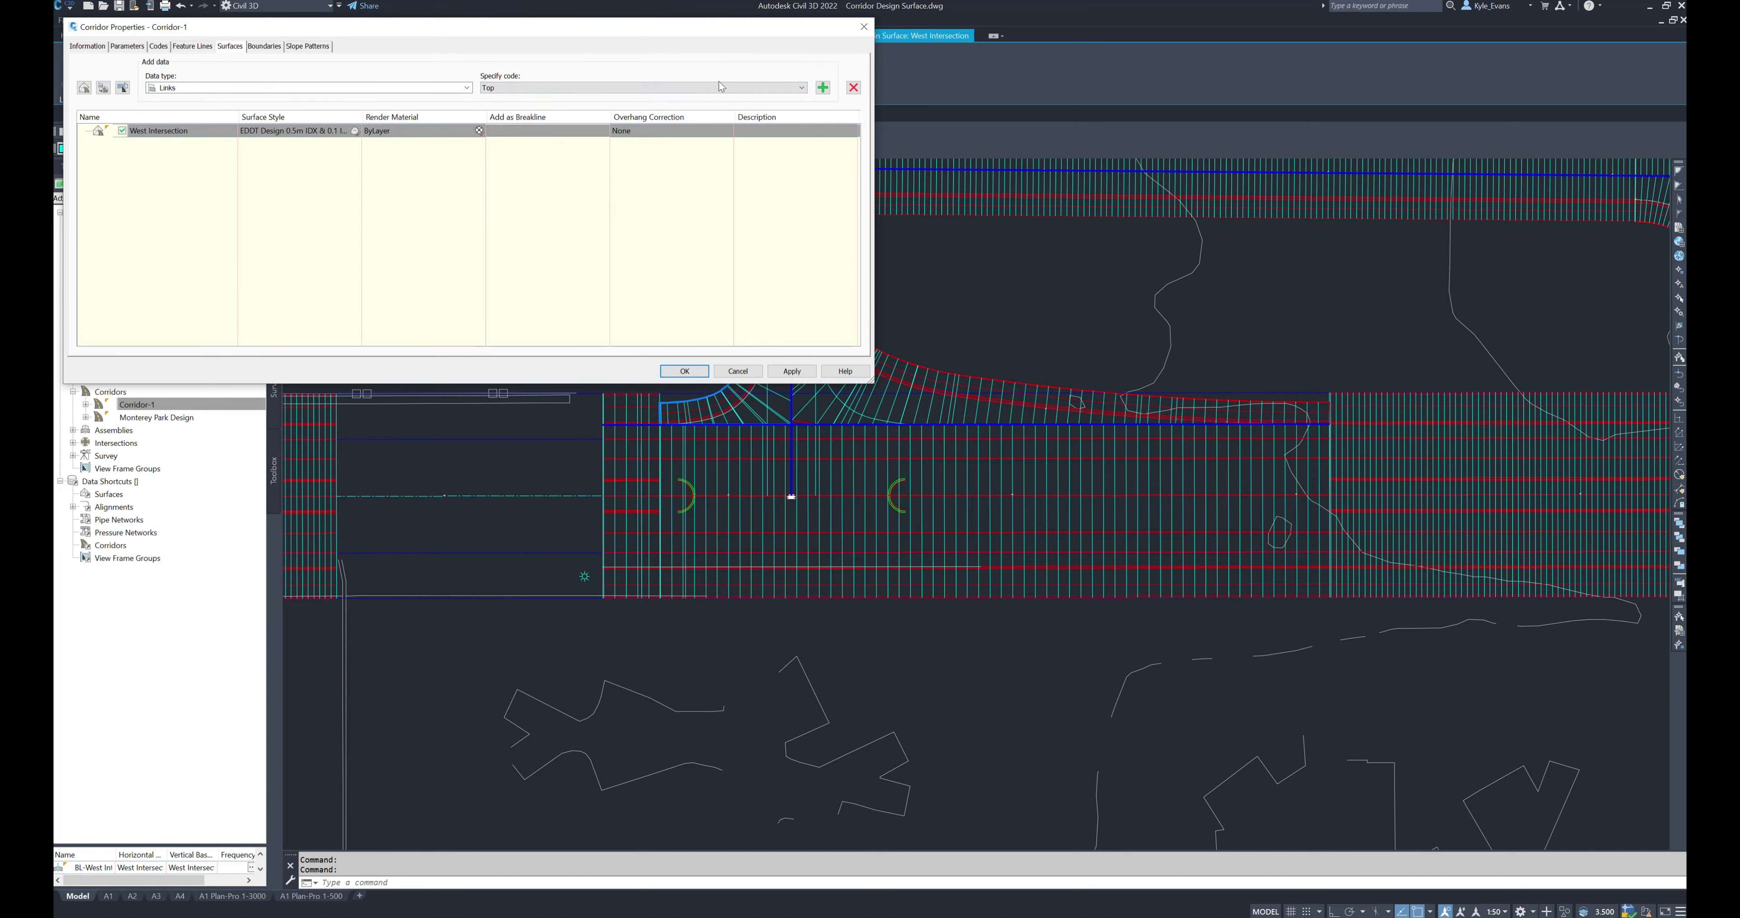
{"action": "left_click", "coordinate": [824, 88]}
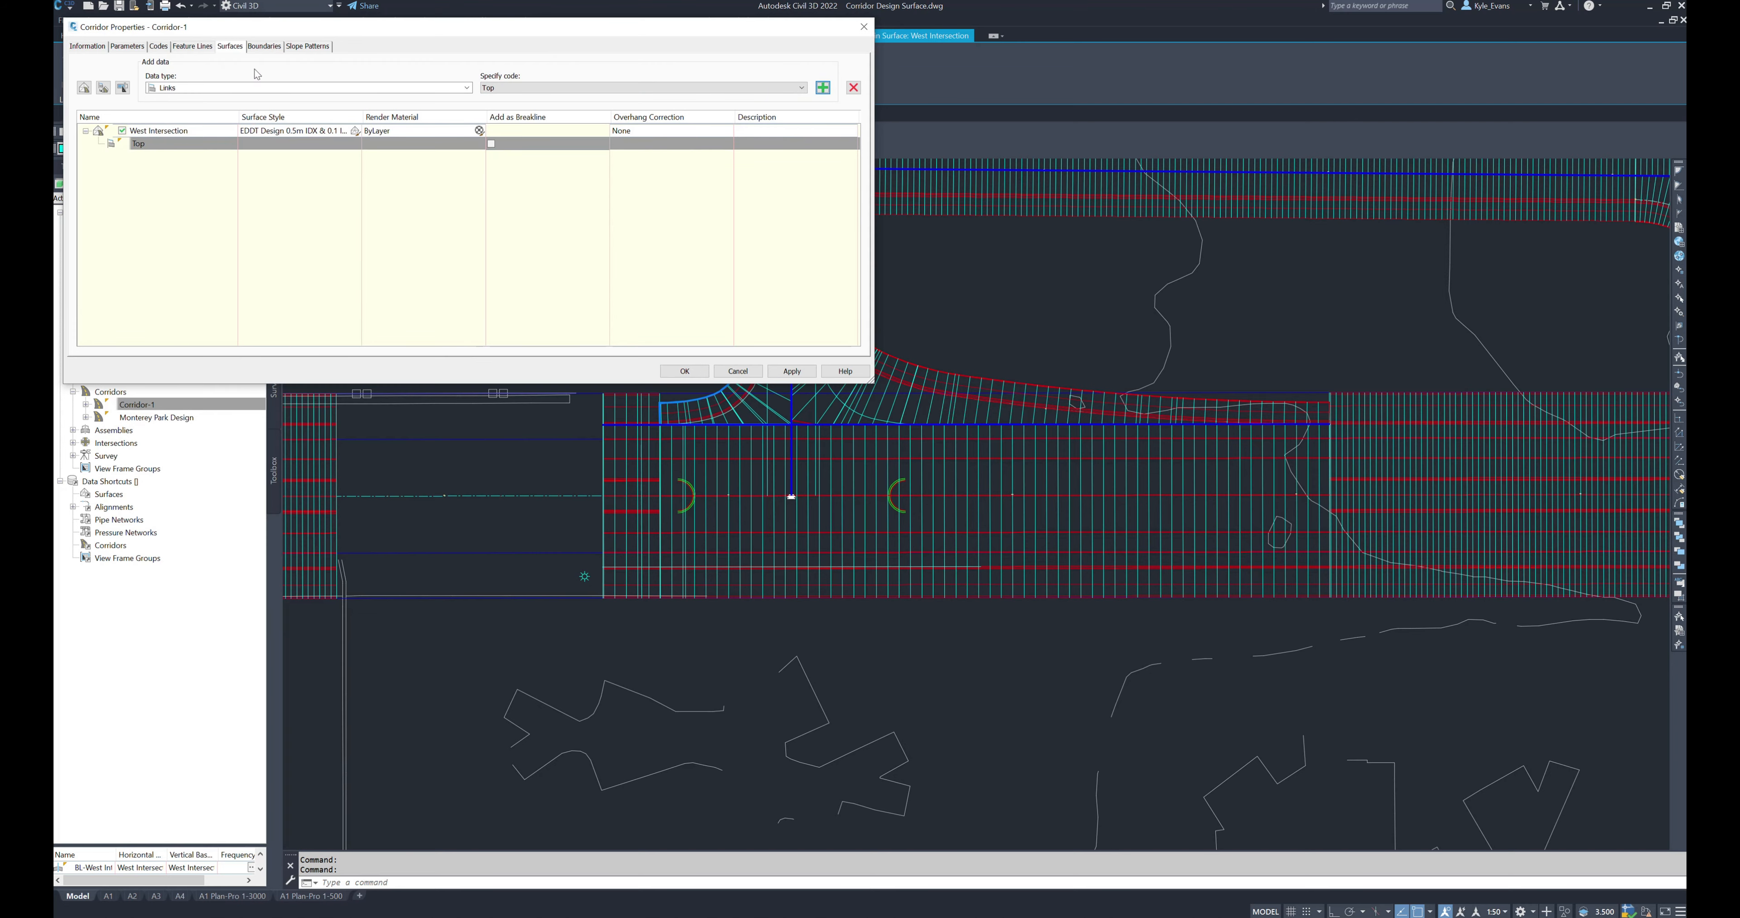
Step: Give the West Intersection surface an outside boundary defined by the corridor shrinkwrap and rebuild Corridor-1
{"action": "left_click", "coordinate": [265, 46]}
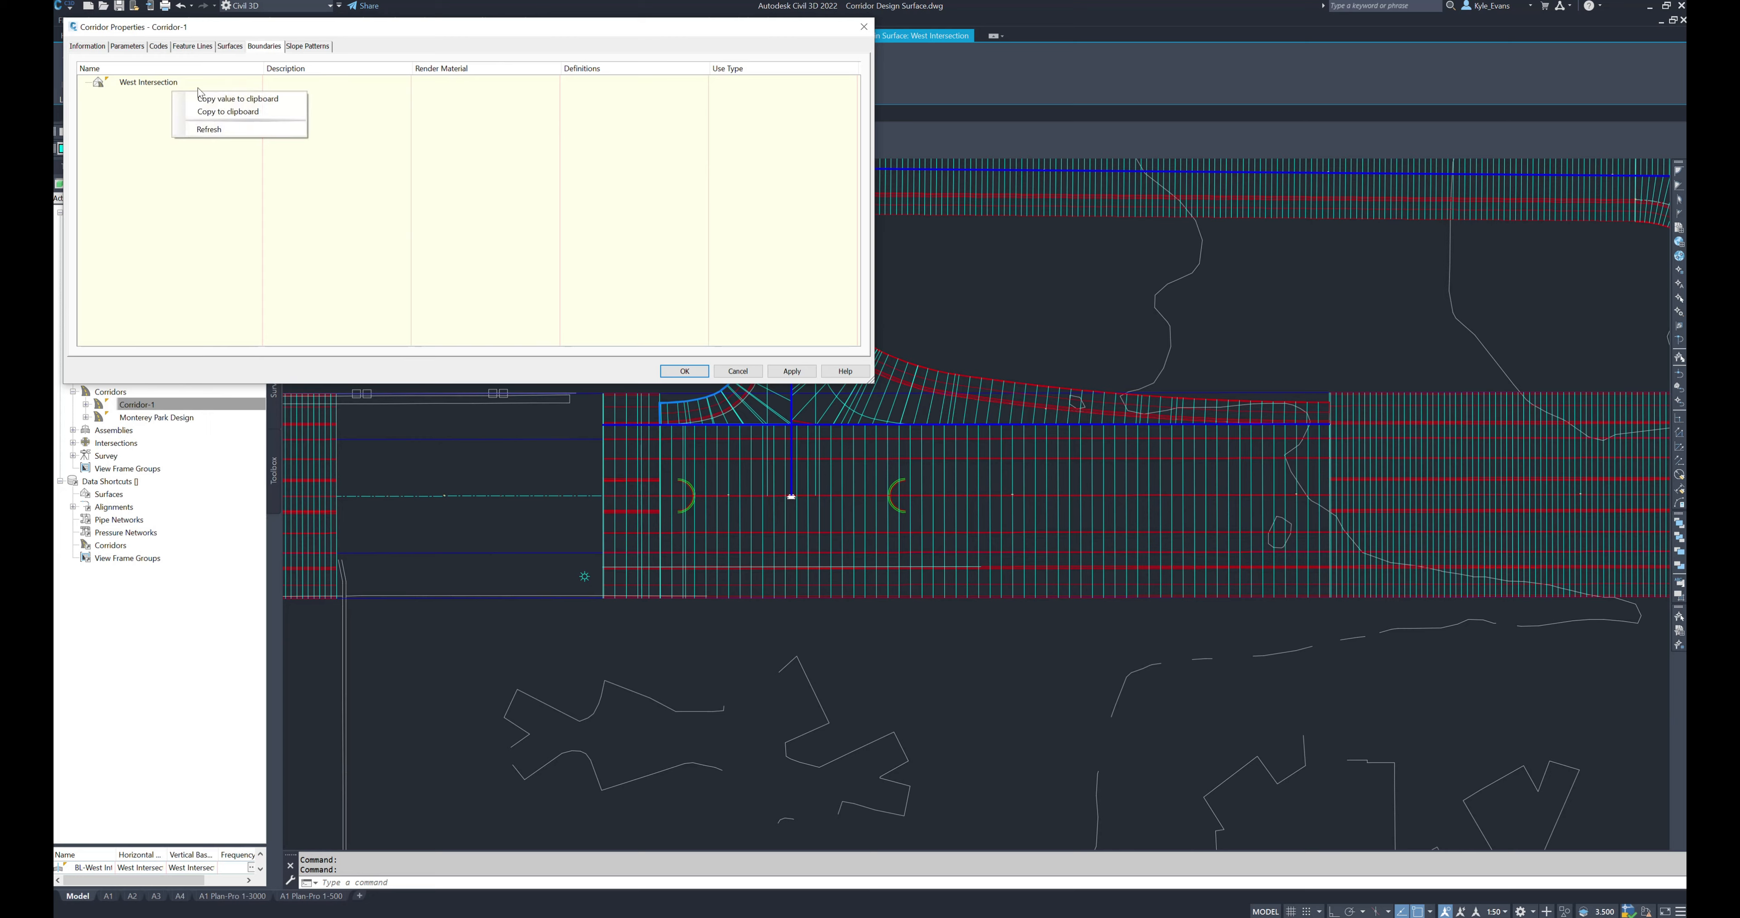
{"action": "right_click", "coordinate": [212, 86]}
{"action": "left_click", "coordinate": [245, 96]}
{"action": "left_click", "coordinate": [685, 371]}
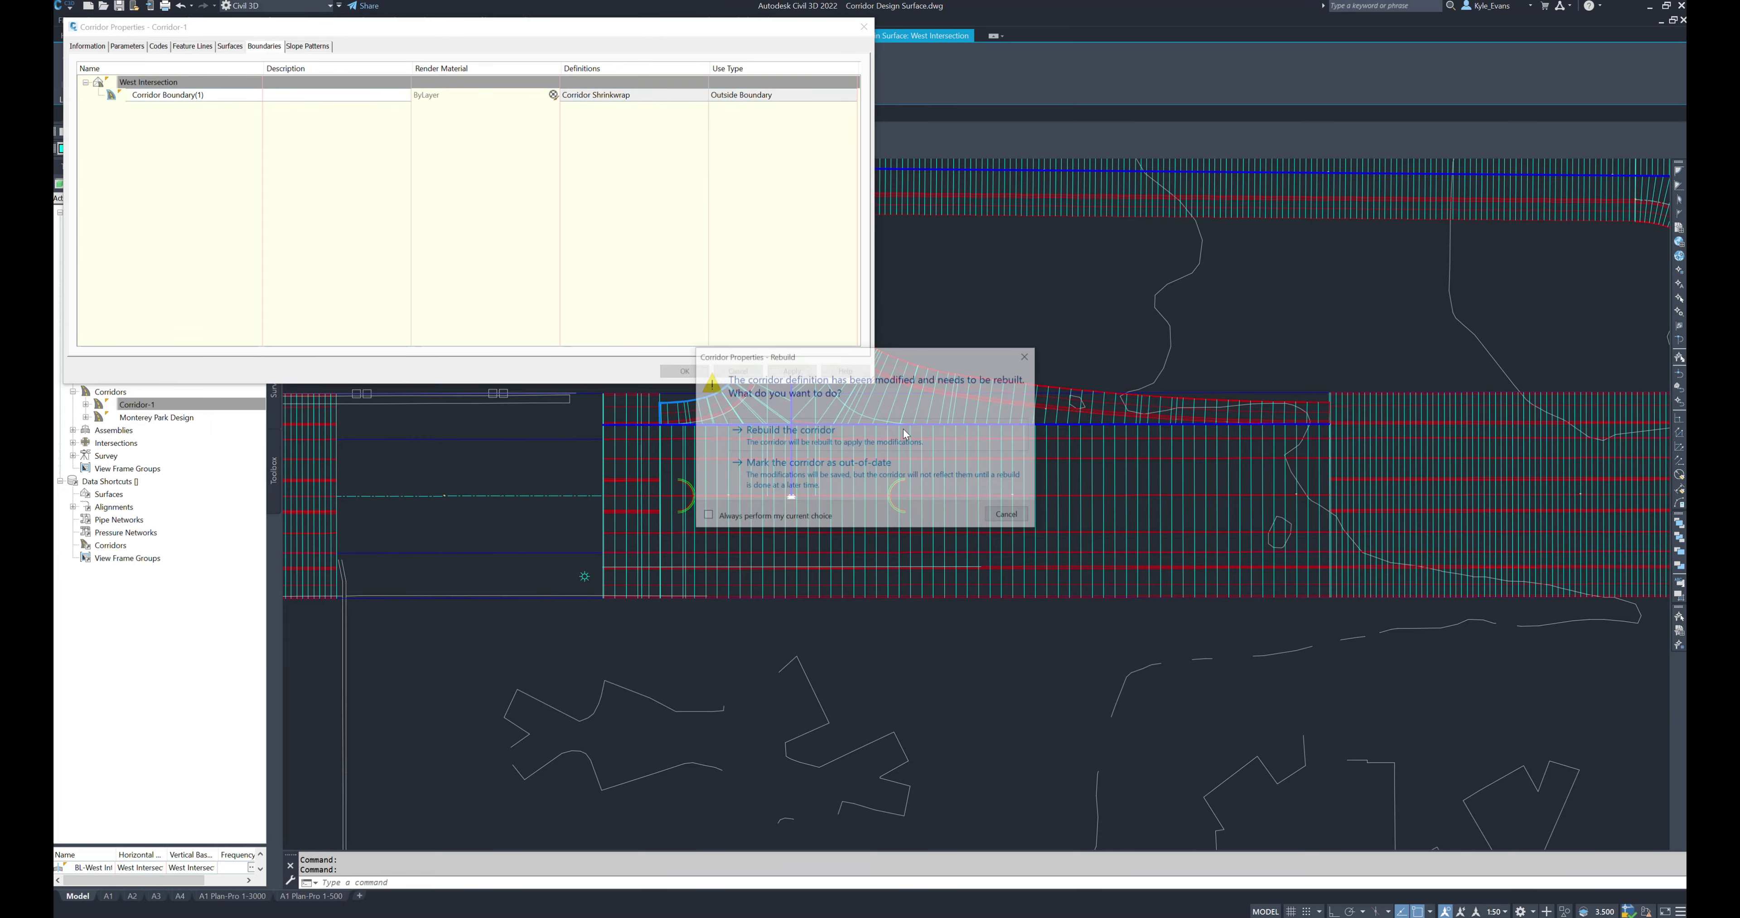
{"action": "left_click", "coordinate": [777, 438]}
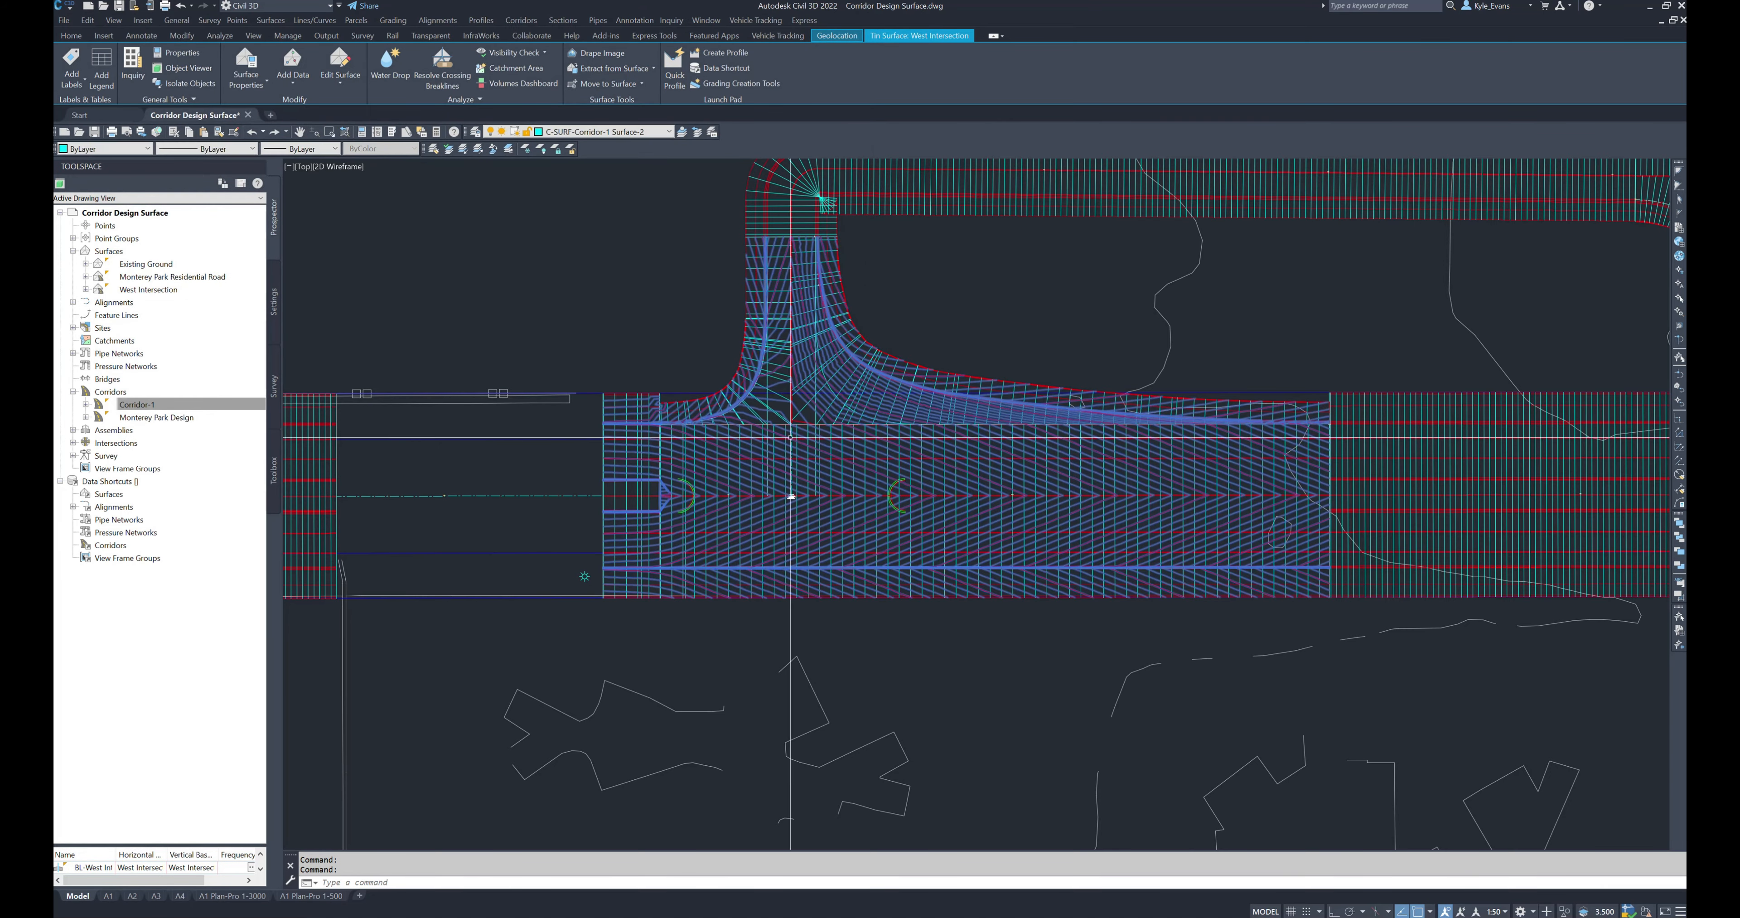
Step: Examine the West Intersection surface along its edges and where it joins the adjacent corridor sections
{"action": "middle_click_drag", "start_coordinate": [1292, 555], "coordinate": [1163, 580]}
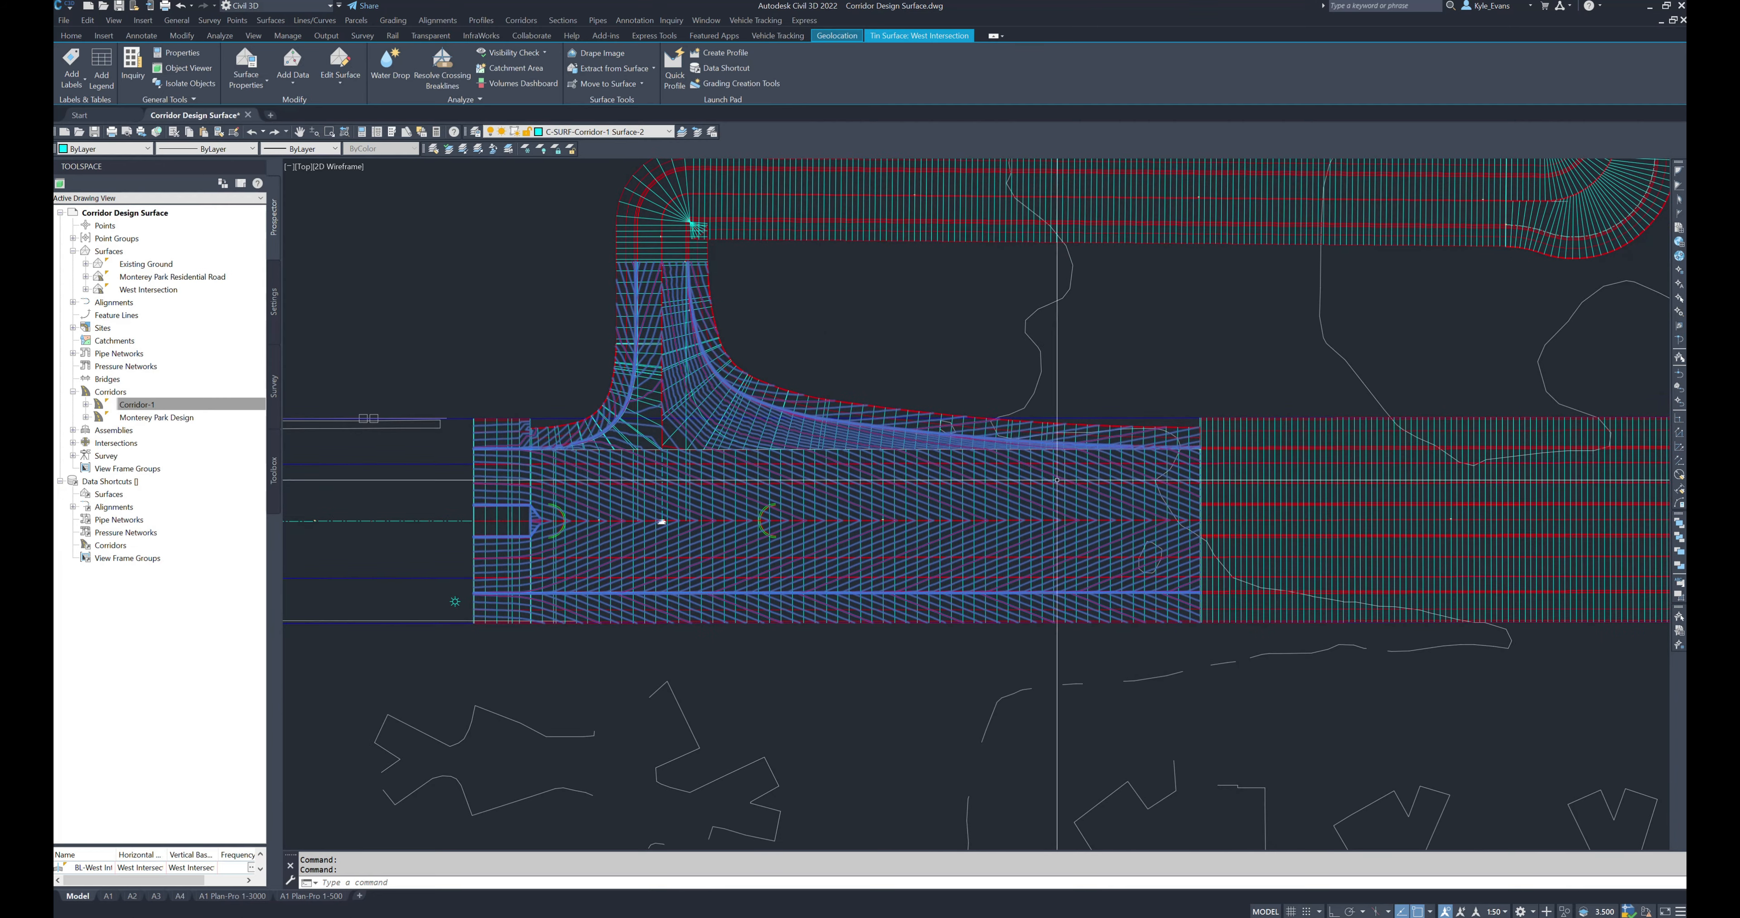
{"action": "scroll", "coordinate": [939, 518], "scroll_direction": "up", "scroll_amount": 4}
{"action": "middle_click_drag", "start_coordinate": [1344, 392], "coordinate": [1254, 682]}
{"action": "key", "text": "Escape"}
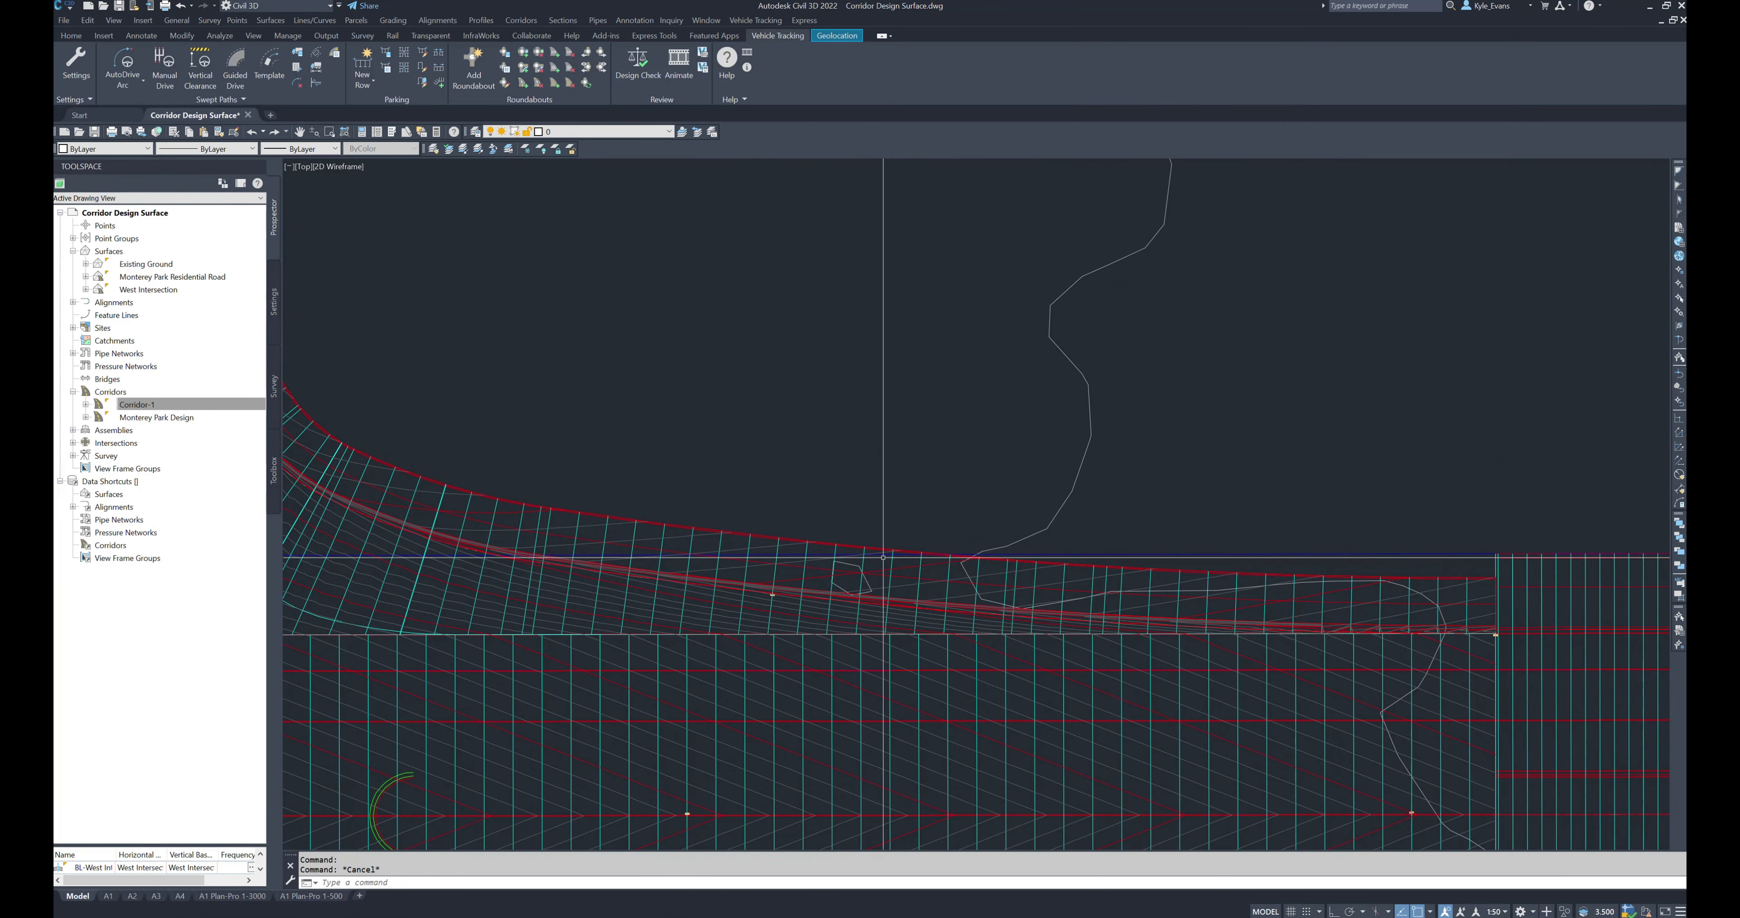
{"action": "middle_click_drag", "start_coordinate": [881, 589], "coordinate": [1279, 509]}
{"action": "left_click", "coordinate": [662, 420]}
{"action": "left_click", "coordinate": [662, 420]}
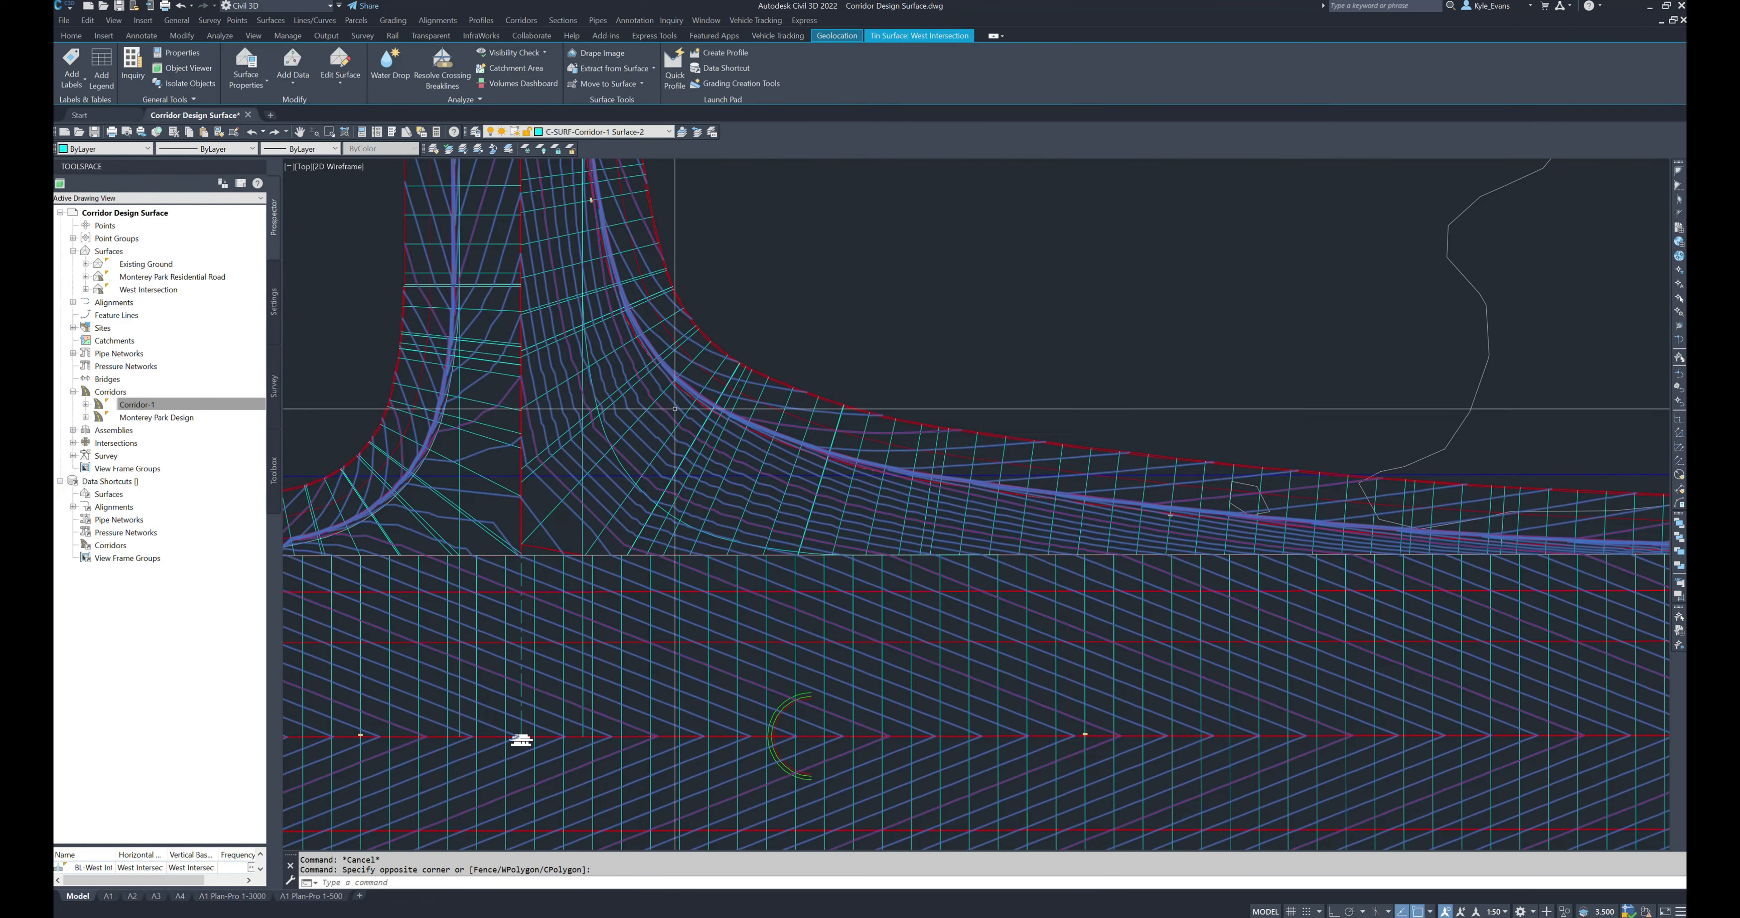
{"action": "scroll", "coordinate": [695, 436], "scroll_direction": "down", "scroll_amount": 4}
{"action": "scroll", "coordinate": [612, 297], "scroll_direction": "up", "scroll_amount": 6}
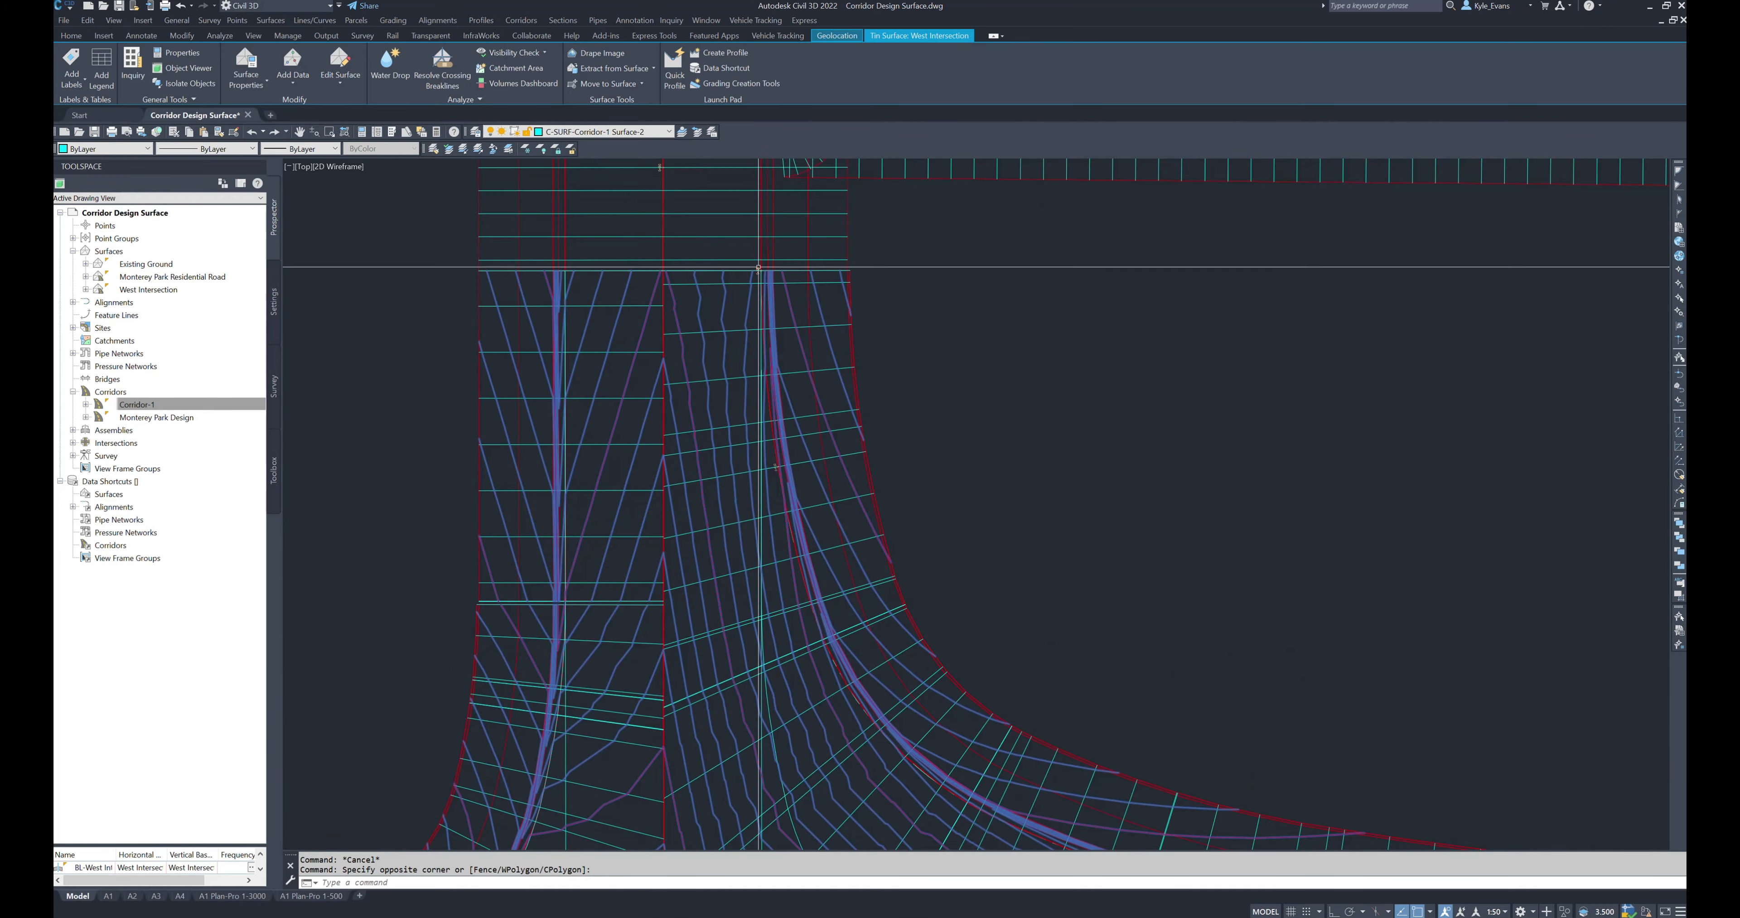
{"action": "scroll", "coordinate": [761, 267], "scroll_direction": "up", "scroll_amount": 6}
{"action": "scroll", "coordinate": [824, 368], "scroll_direction": "down", "scroll_amount": 8}
{"action": "middle_click_drag", "start_coordinate": [778, 544], "coordinate": [619, 403]}
{"action": "scroll", "coordinate": [797, 563], "scroll_direction": "down", "scroll_amount": 12}
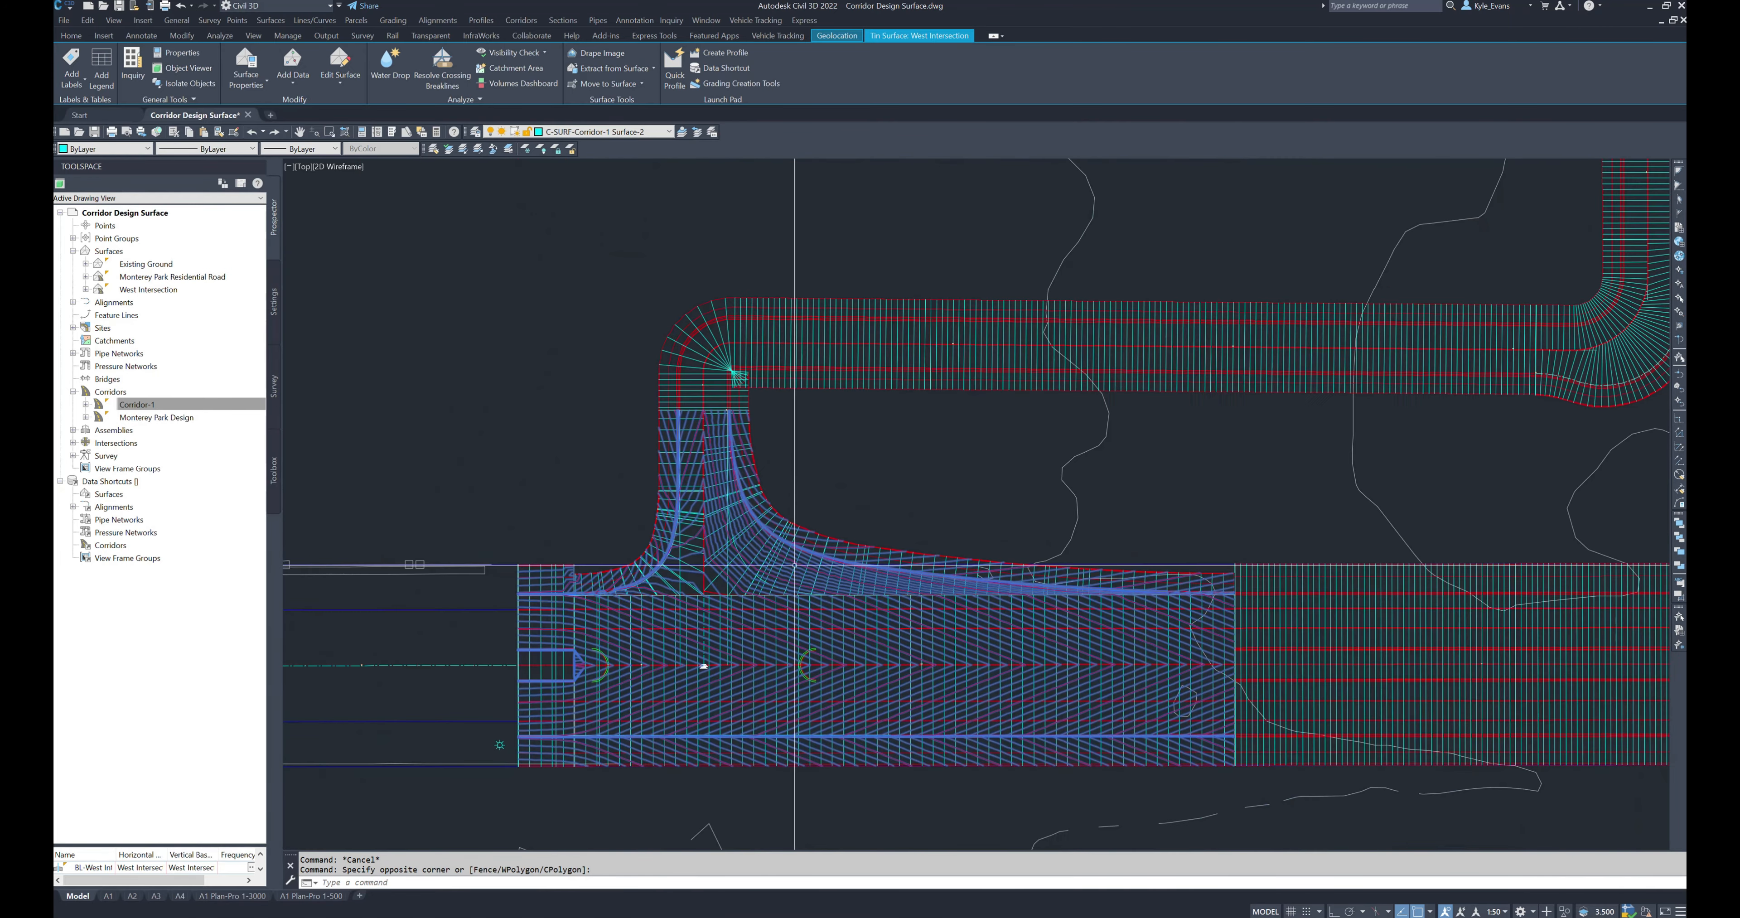
{"action": "key", "text": "Escape"}
Step: Select the West Intersection NE Side Design profile in its profile view and inspect it from start to end
{"action": "scroll", "coordinate": [1076, 458], "scroll_direction": "up", "scroll_amount": 10}
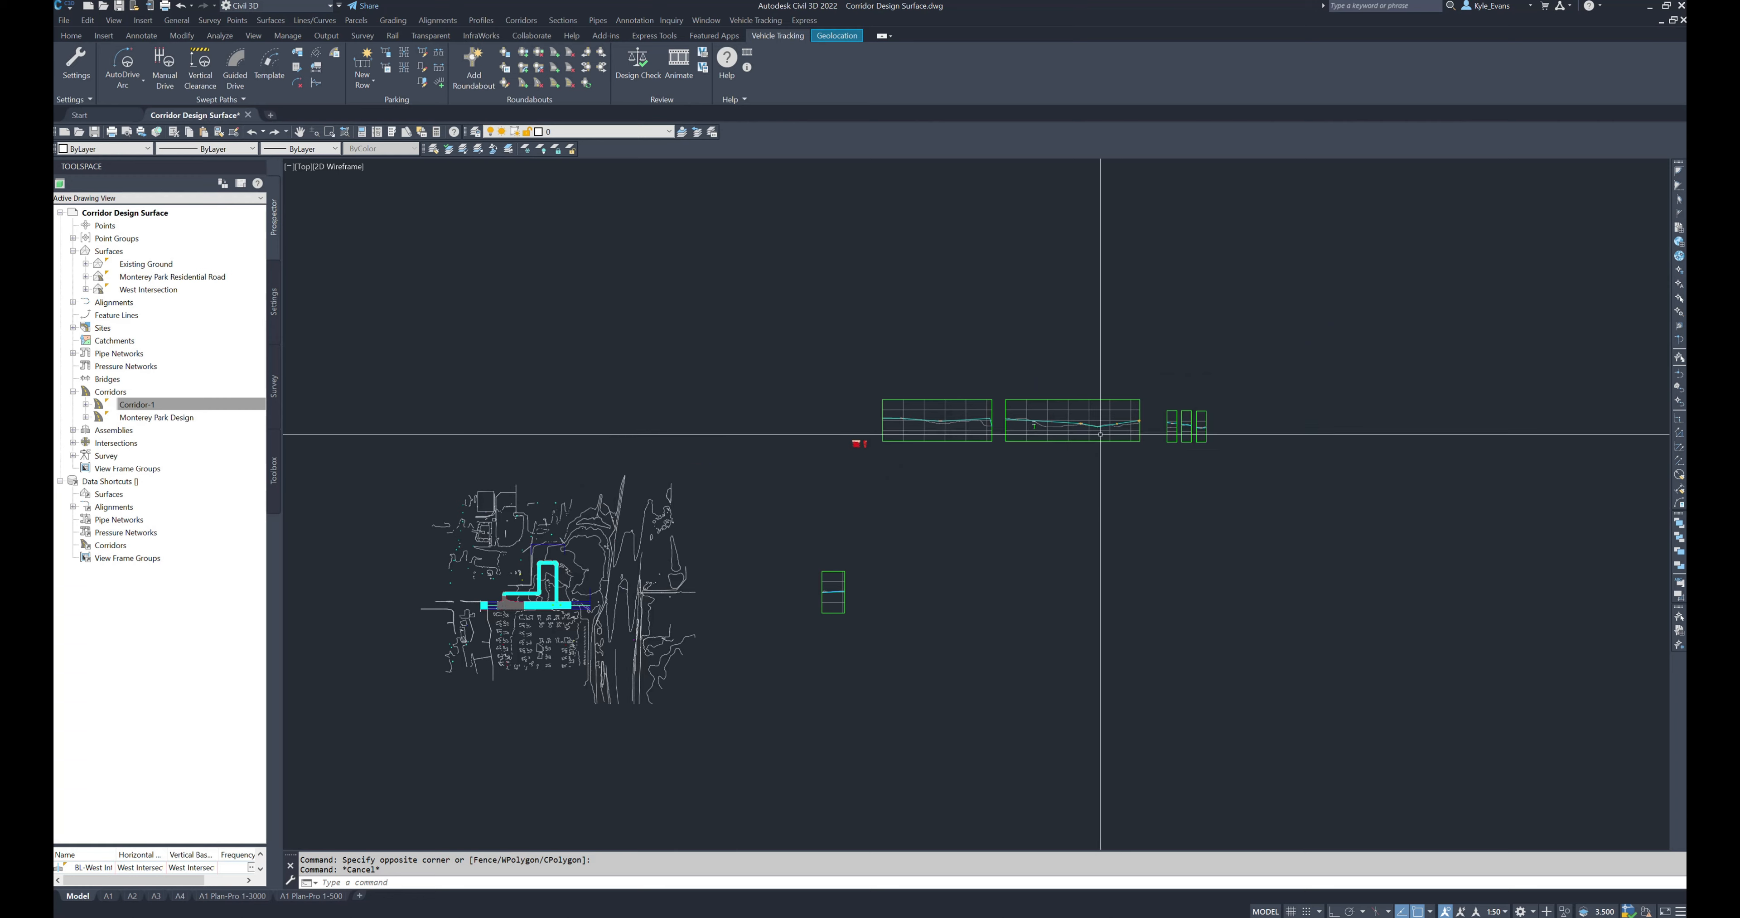
{"action": "scroll", "coordinate": [575, 551], "scroll_direction": "up", "scroll_amount": 8}
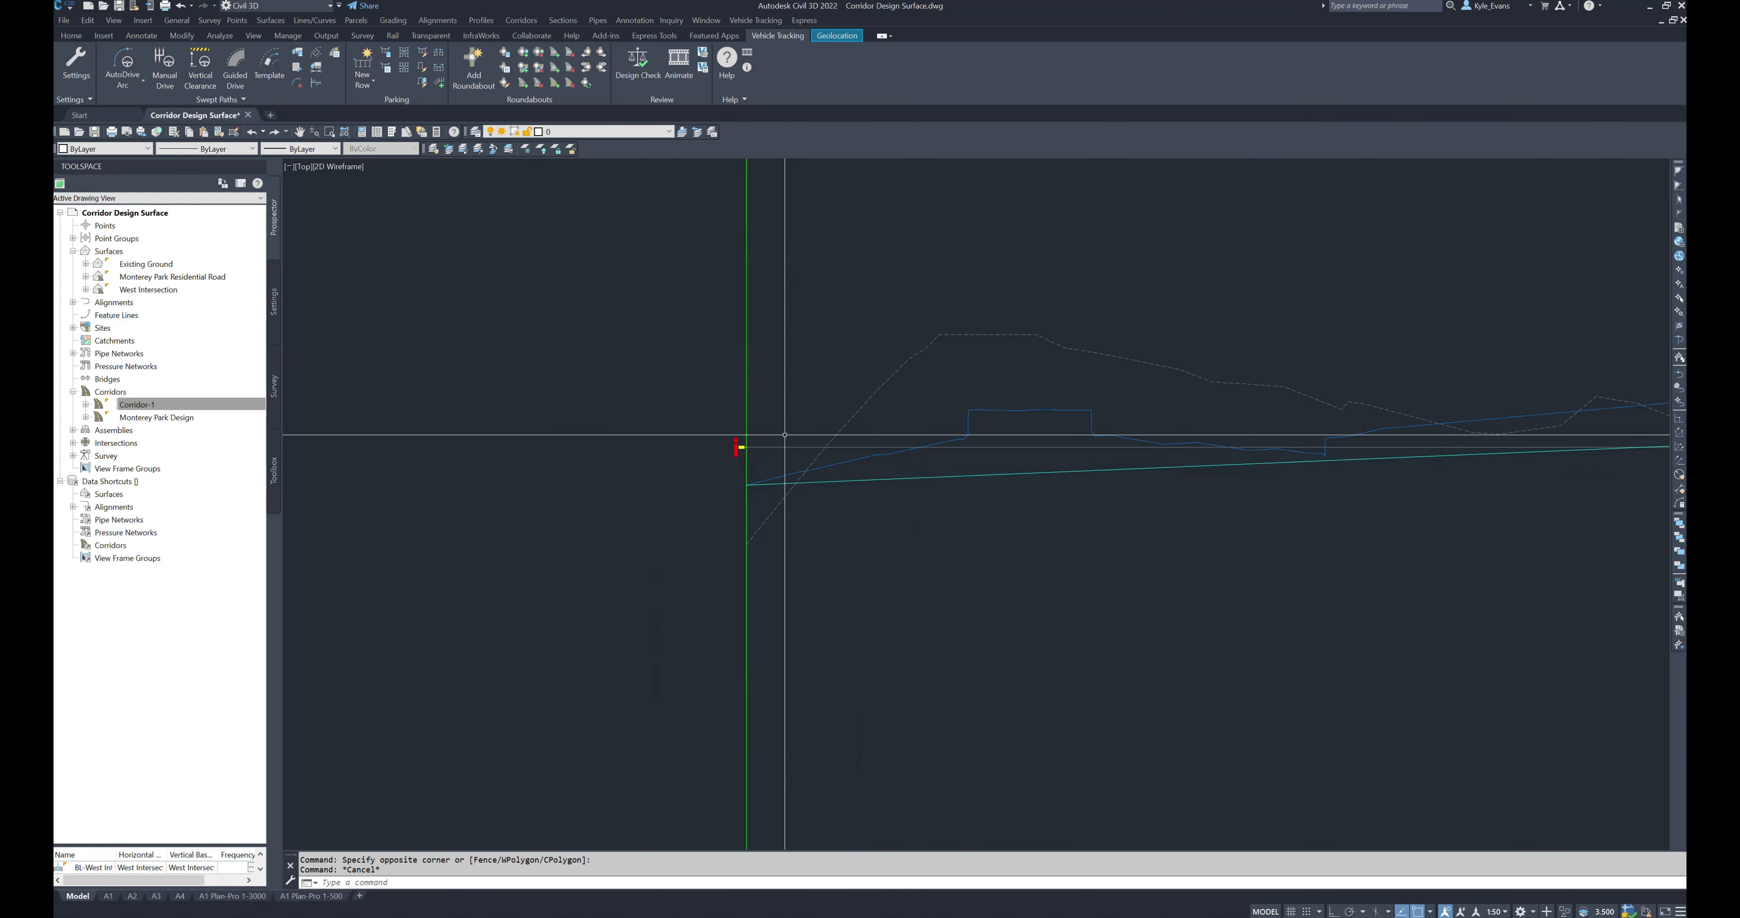
{"action": "left_click", "coordinate": [825, 474]}
{"action": "left_click", "coordinate": [816, 498]}
{"action": "scroll", "coordinate": [1381, 472], "scroll_direction": "down", "scroll_amount": 2}
{"action": "middle_click_drag", "start_coordinate": [1381, 472], "coordinate": [630, 565]}
{"action": "scroll", "coordinate": [1334, 526], "scroll_direction": "up", "scroll_amount": 6}
{"action": "middle_click_drag", "start_coordinate": [1334, 527], "coordinate": [1181, 555]}
{"action": "scroll", "coordinate": [1243, 570], "scroll_direction": "down", "scroll_amount": 20}
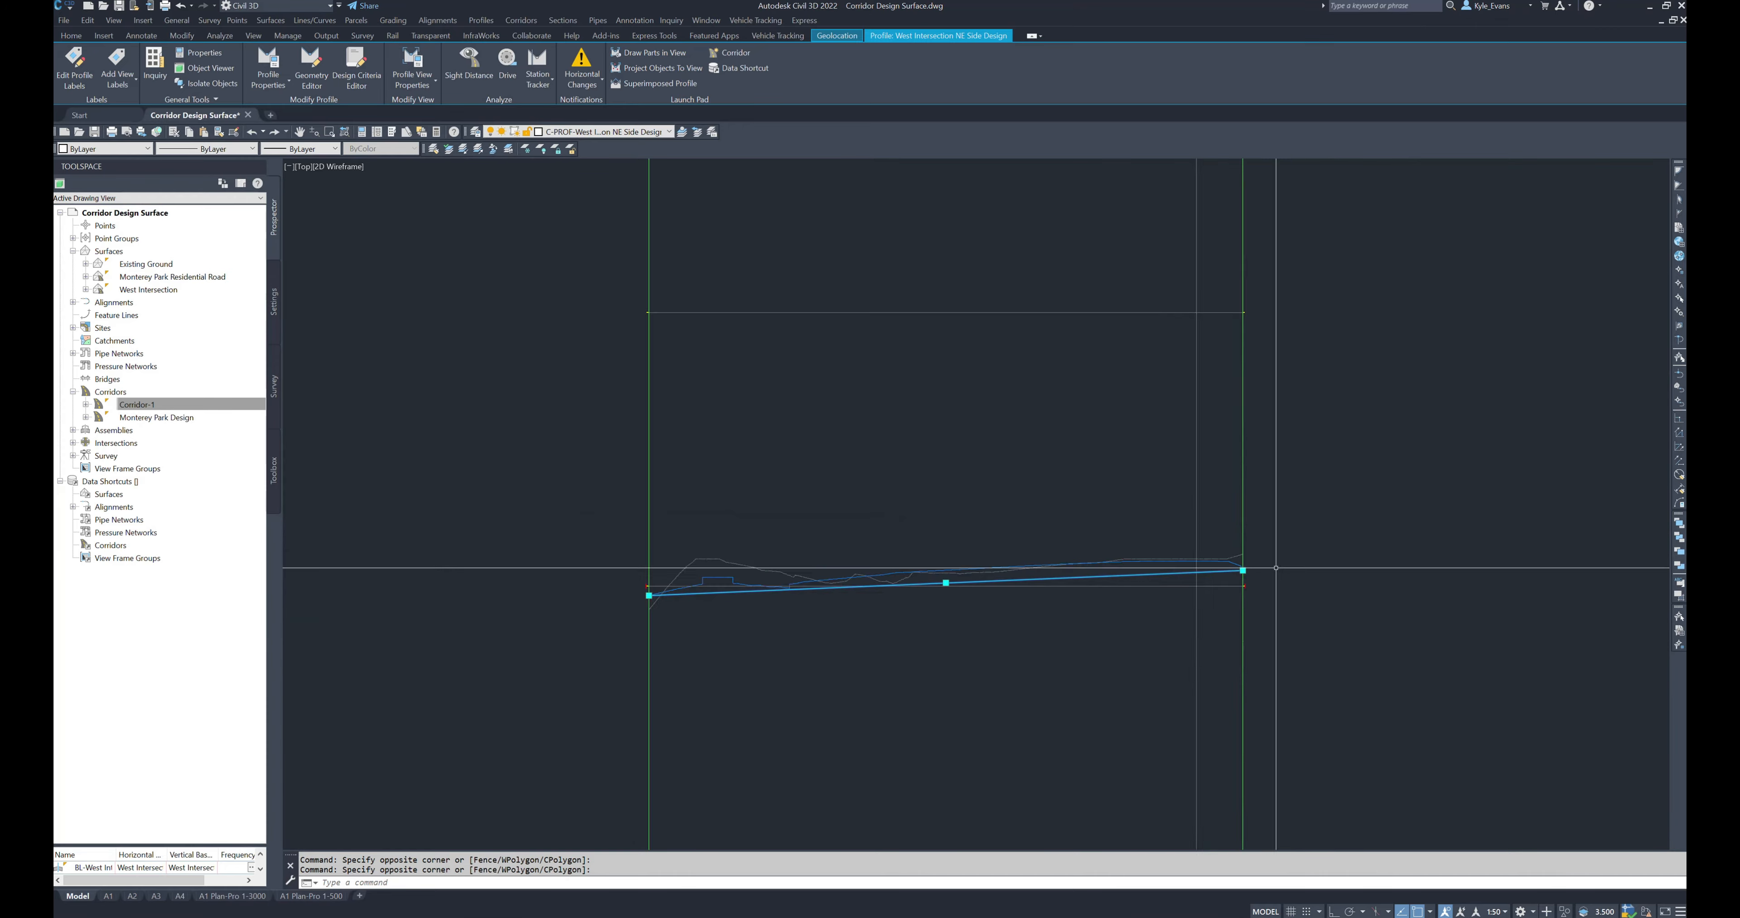
{"action": "key", "text": "Escape"}
Step: Check the West Intersection surface elevation where the northeast curb return meets the Monterey Park Way section
{"action": "scroll", "coordinate": [757, 540], "scroll_direction": "up", "scroll_amount": 5}
{"action": "scroll", "coordinate": [1446, 629], "scroll_direction": "up", "scroll_amount": 2}
{"action": "middle_click_drag", "start_coordinate": [1445, 629], "coordinate": [1019, 529]}
{"action": "scroll", "coordinate": [1021, 544], "scroll_direction": "up", "scroll_amount": 2}
{"action": "scroll", "coordinate": [758, 555], "scroll_direction": "up", "scroll_amount": 8}
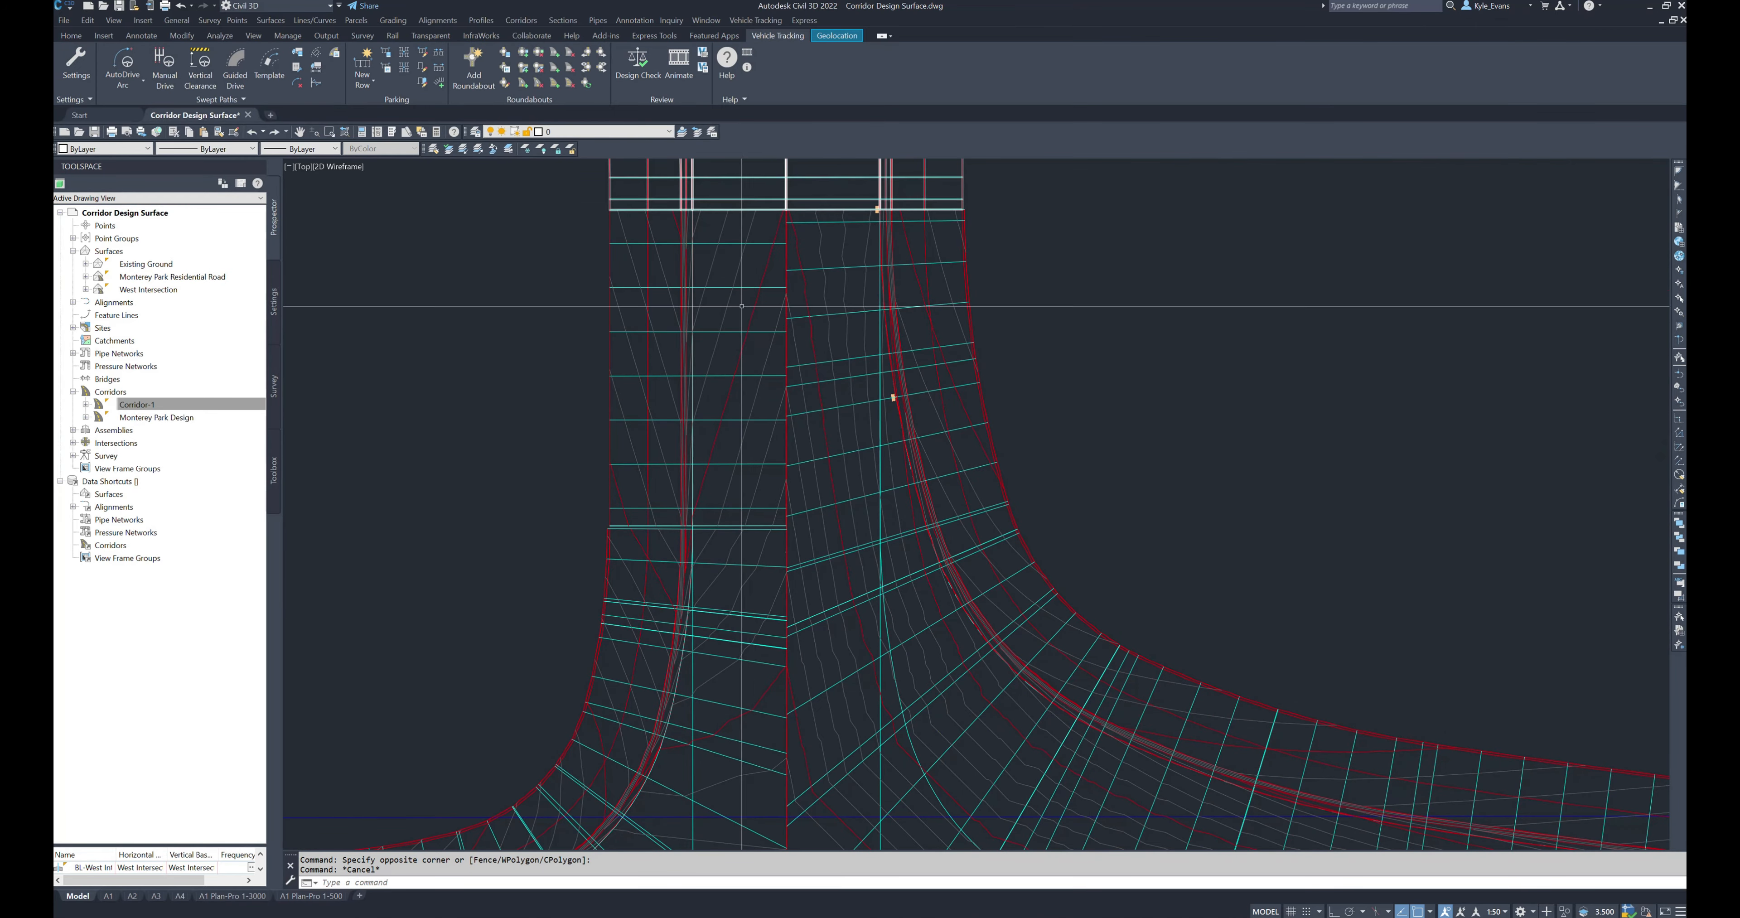
{"action": "scroll", "coordinate": [758, 555], "scroll_direction": "up", "scroll_amount": 4}
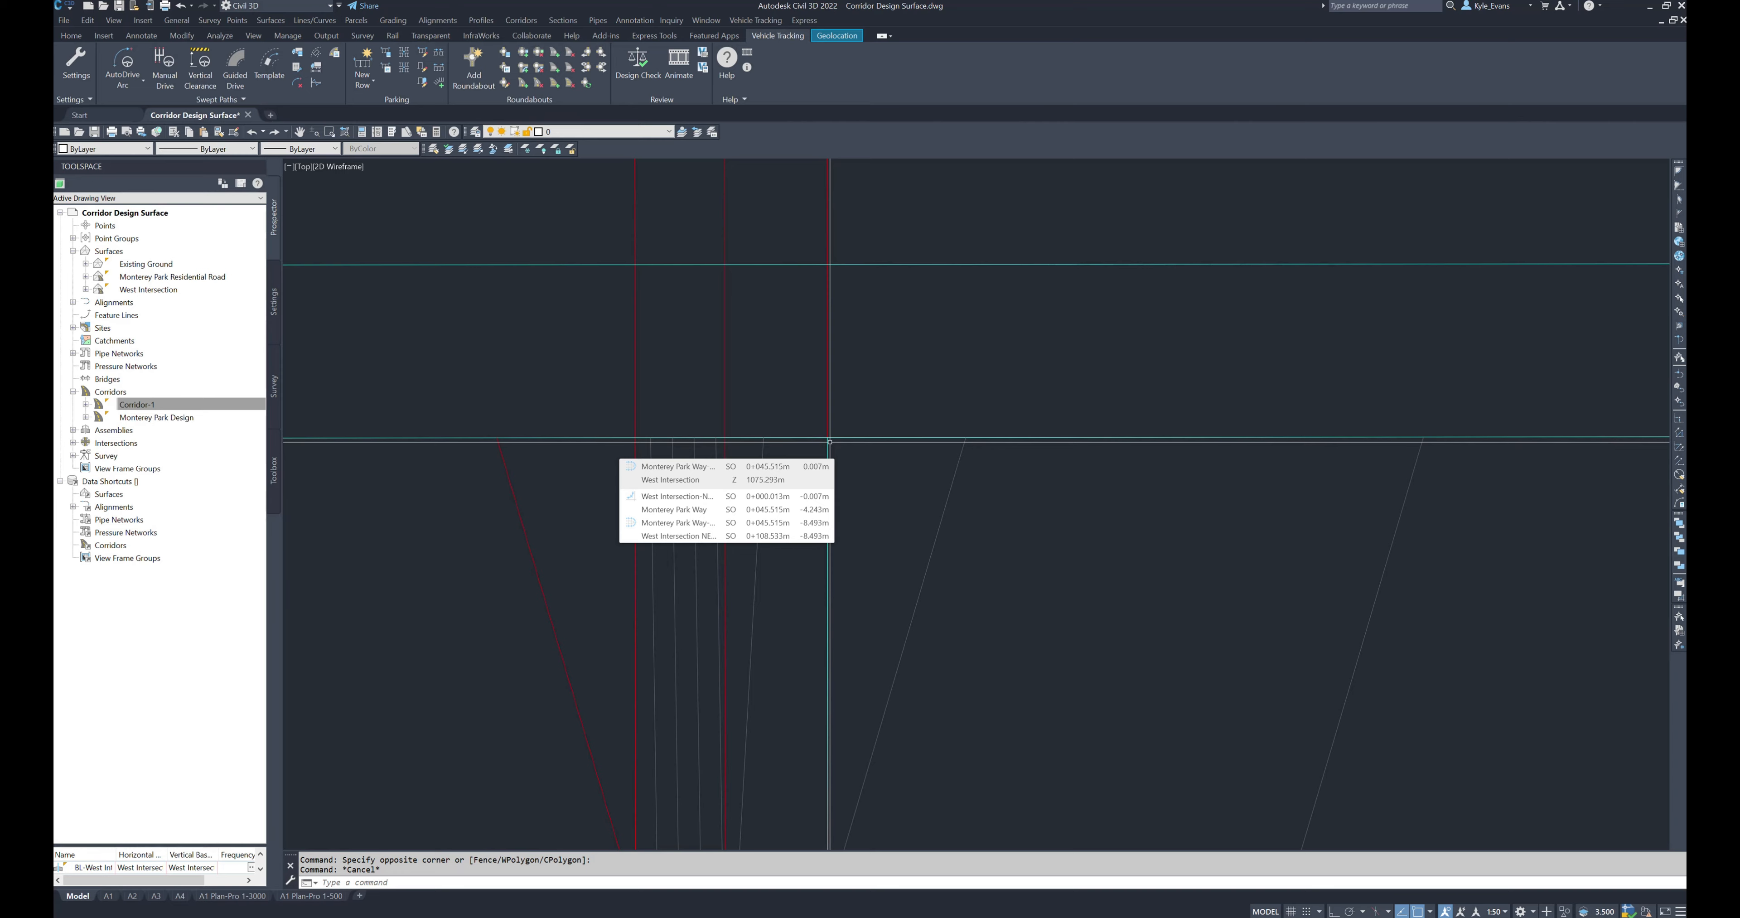
{"action": "scroll", "coordinate": [829, 441], "scroll_direction": "down", "scroll_amount": 12}
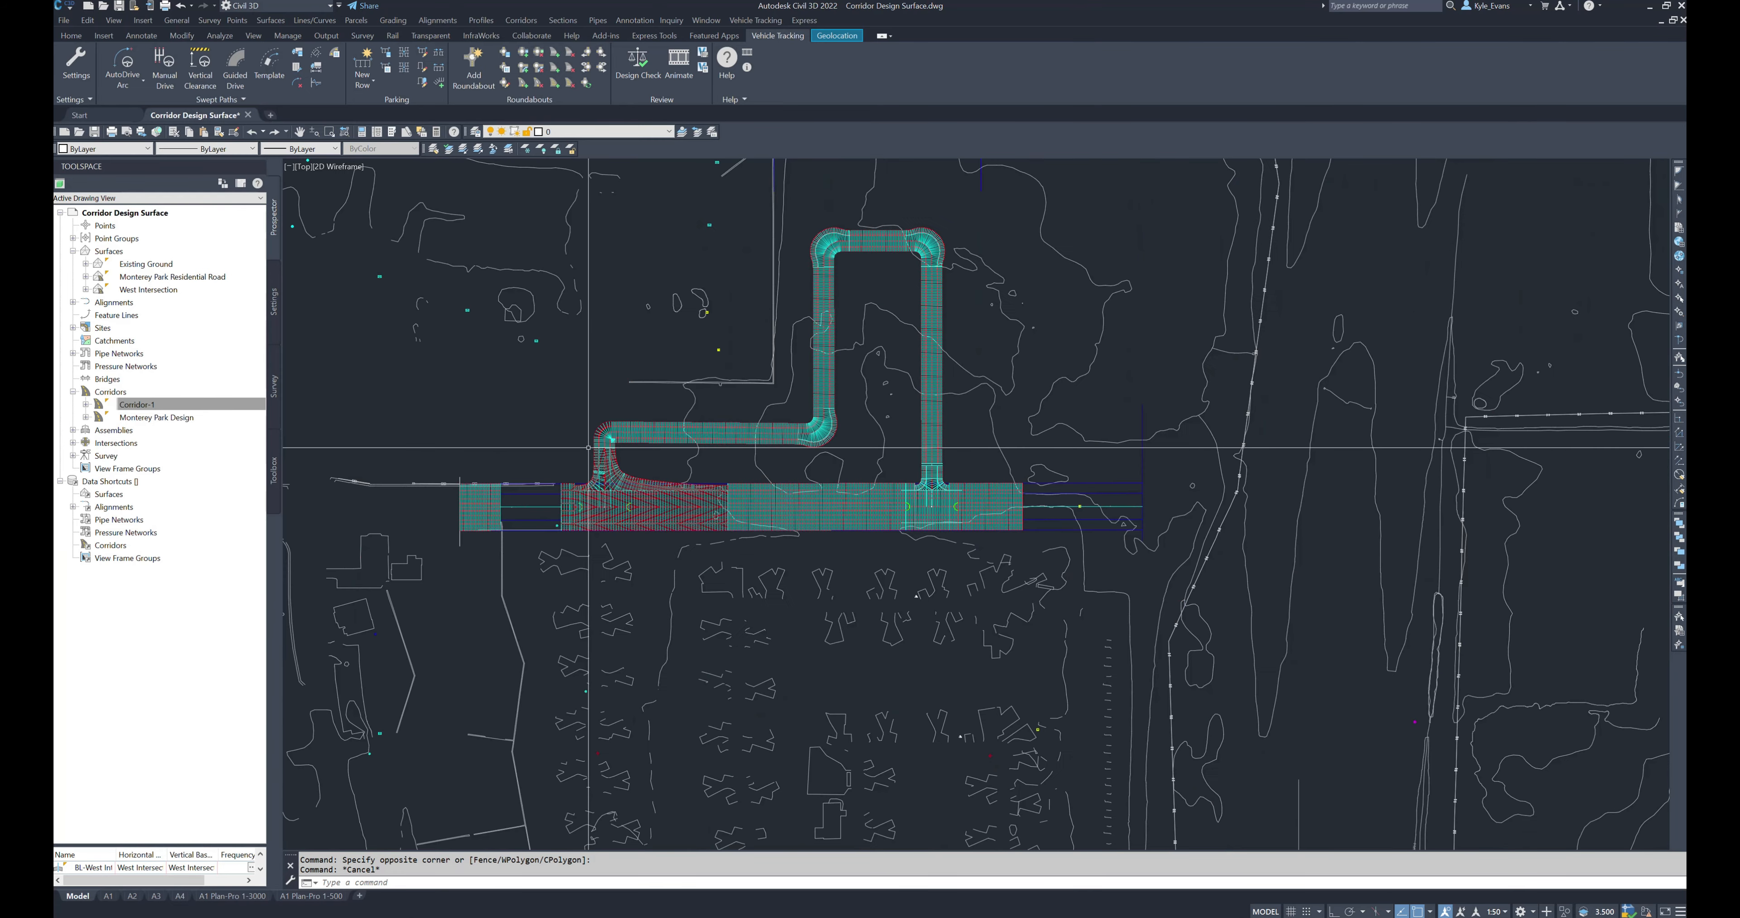
Step: Open the West Intersection NE Side Design profile's geometry in the entity table and check the elevation of its last PVI
{"action": "scroll", "coordinate": [784, 452], "scroll_direction": "up", "scroll_amount": 6}
{"action": "middle_click_drag", "start_coordinate": [626, 505], "coordinate": [777, 514]}
{"action": "scroll", "coordinate": [653, 541], "scroll_direction": "up", "scroll_amount": 3}
{"action": "scroll", "coordinate": [702, 432], "scroll_direction": "up", "scroll_amount": 2}
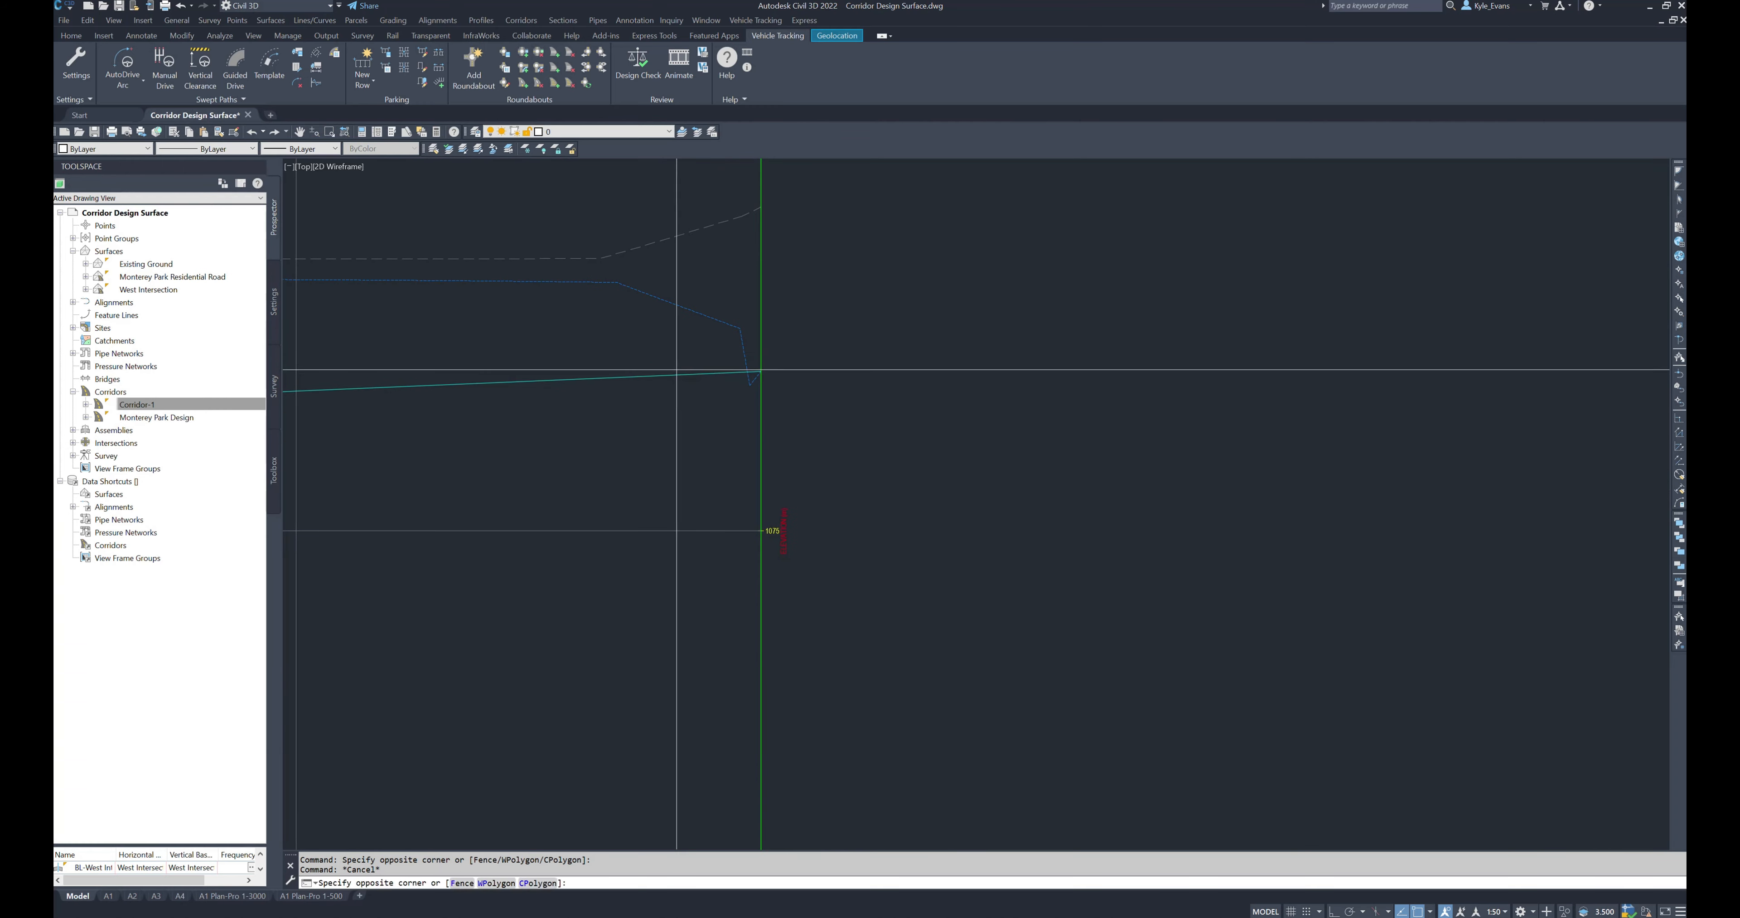
{"action": "left_click", "coordinate": [678, 375]}
{"action": "right_click", "coordinate": [703, 434]}
{"action": "left_click", "coordinate": [757, 586]}
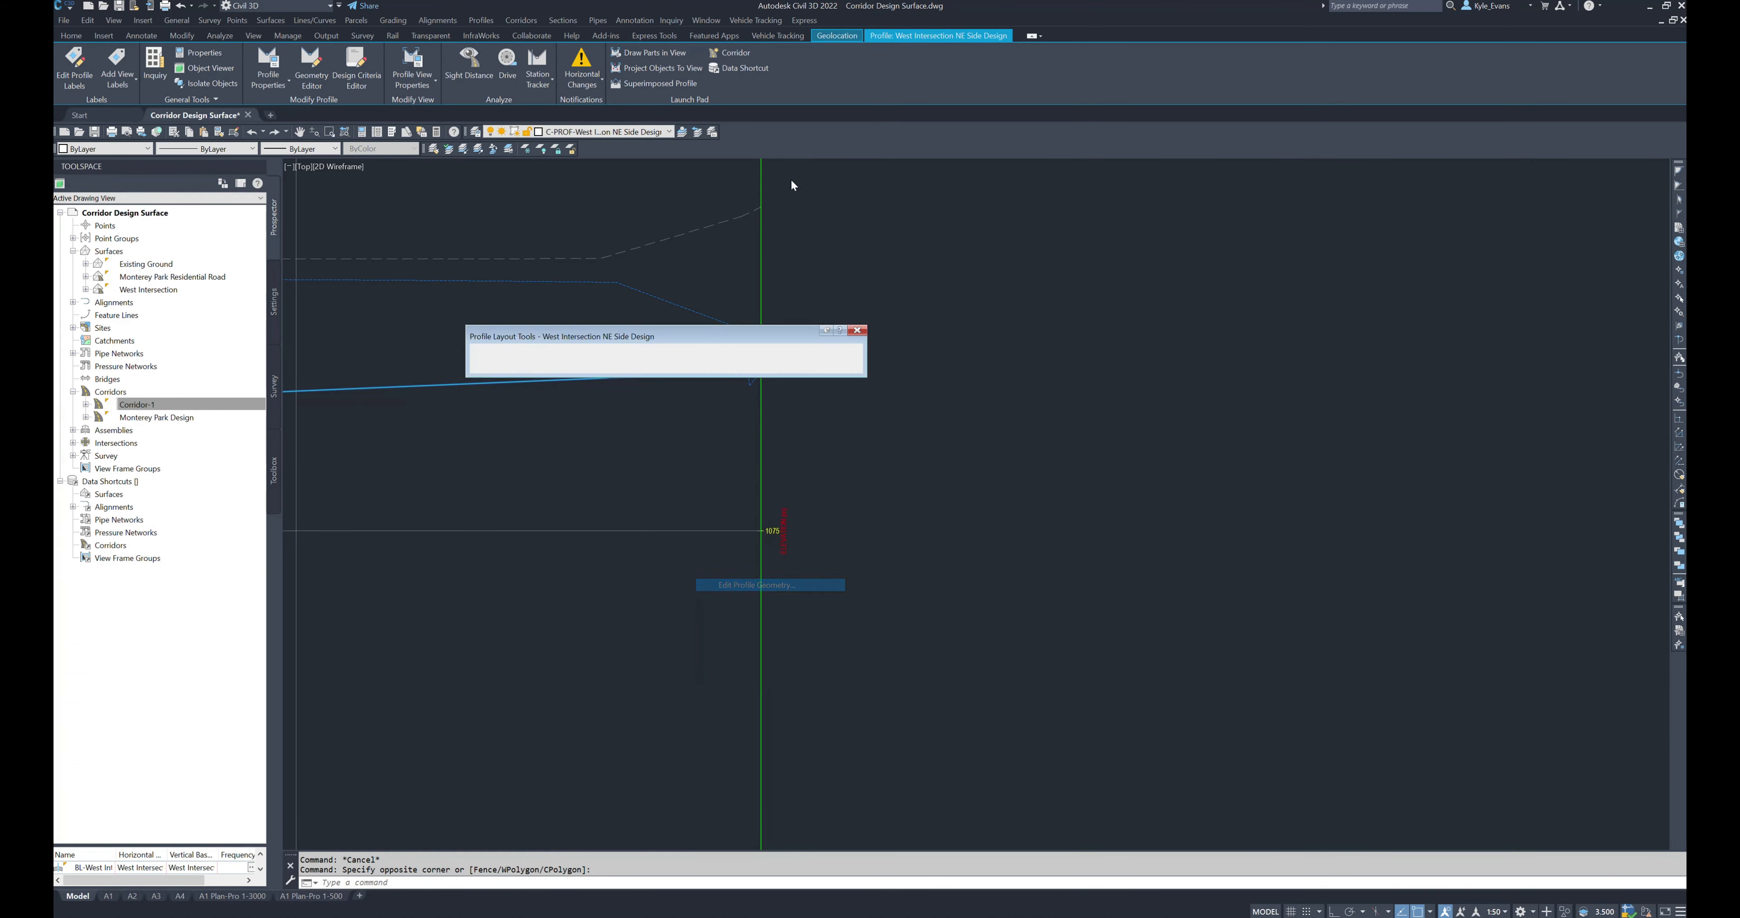
{"action": "left_click", "coordinate": [768, 355]}
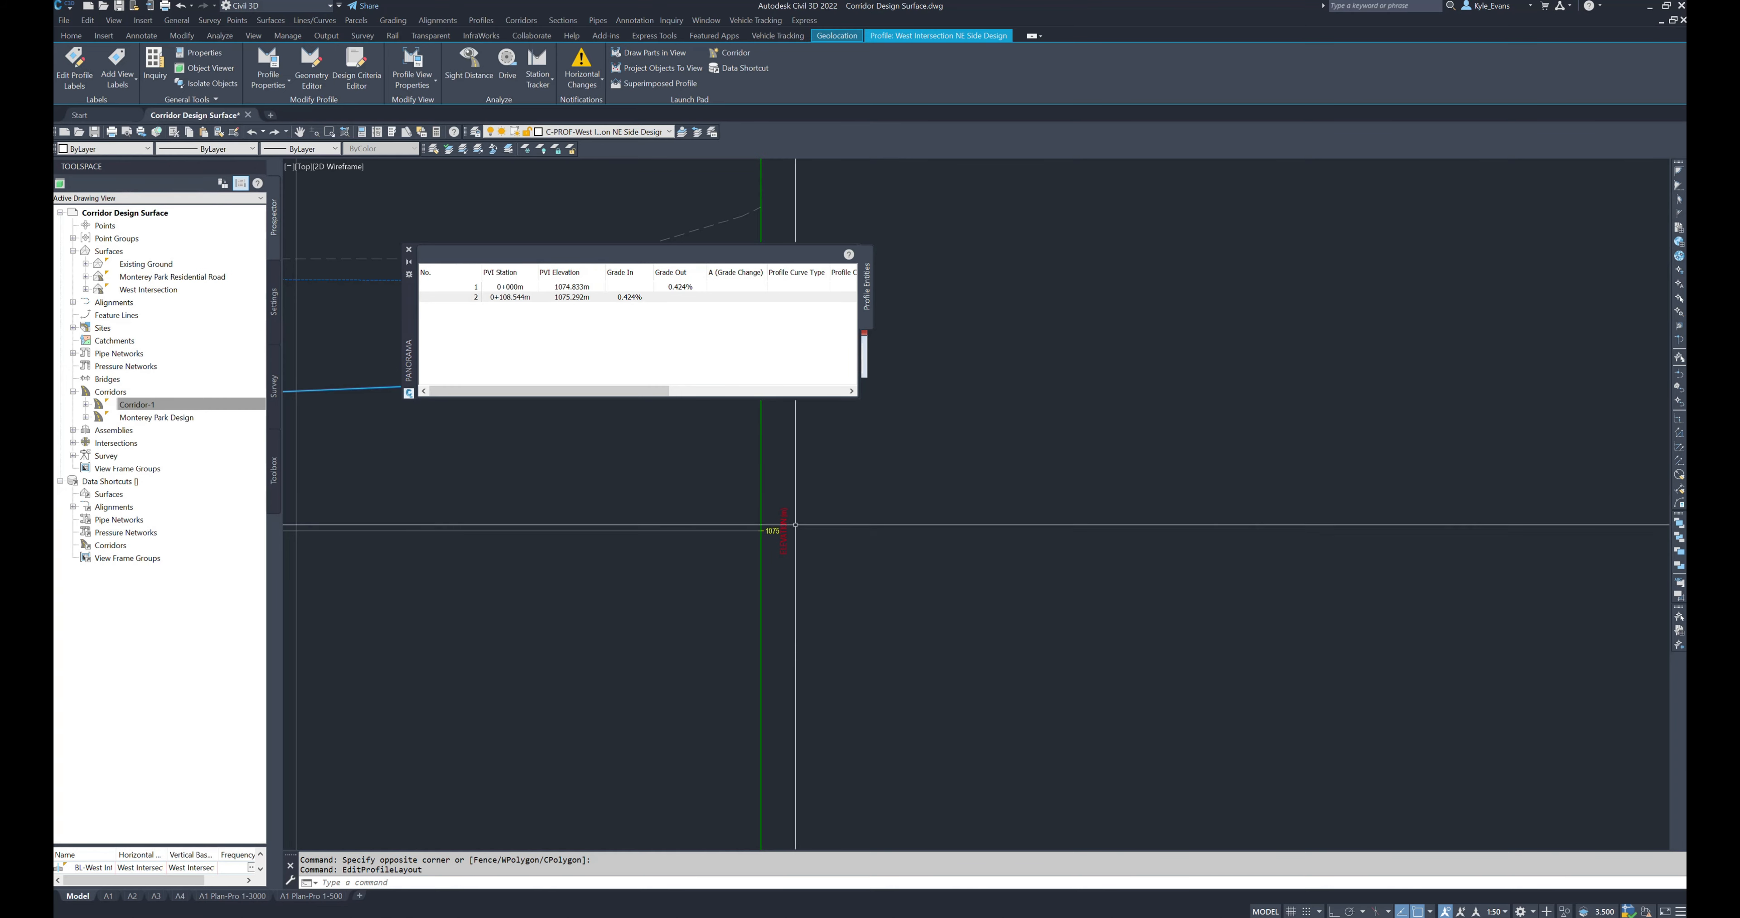
{"action": "left_click", "coordinate": [575, 297]}
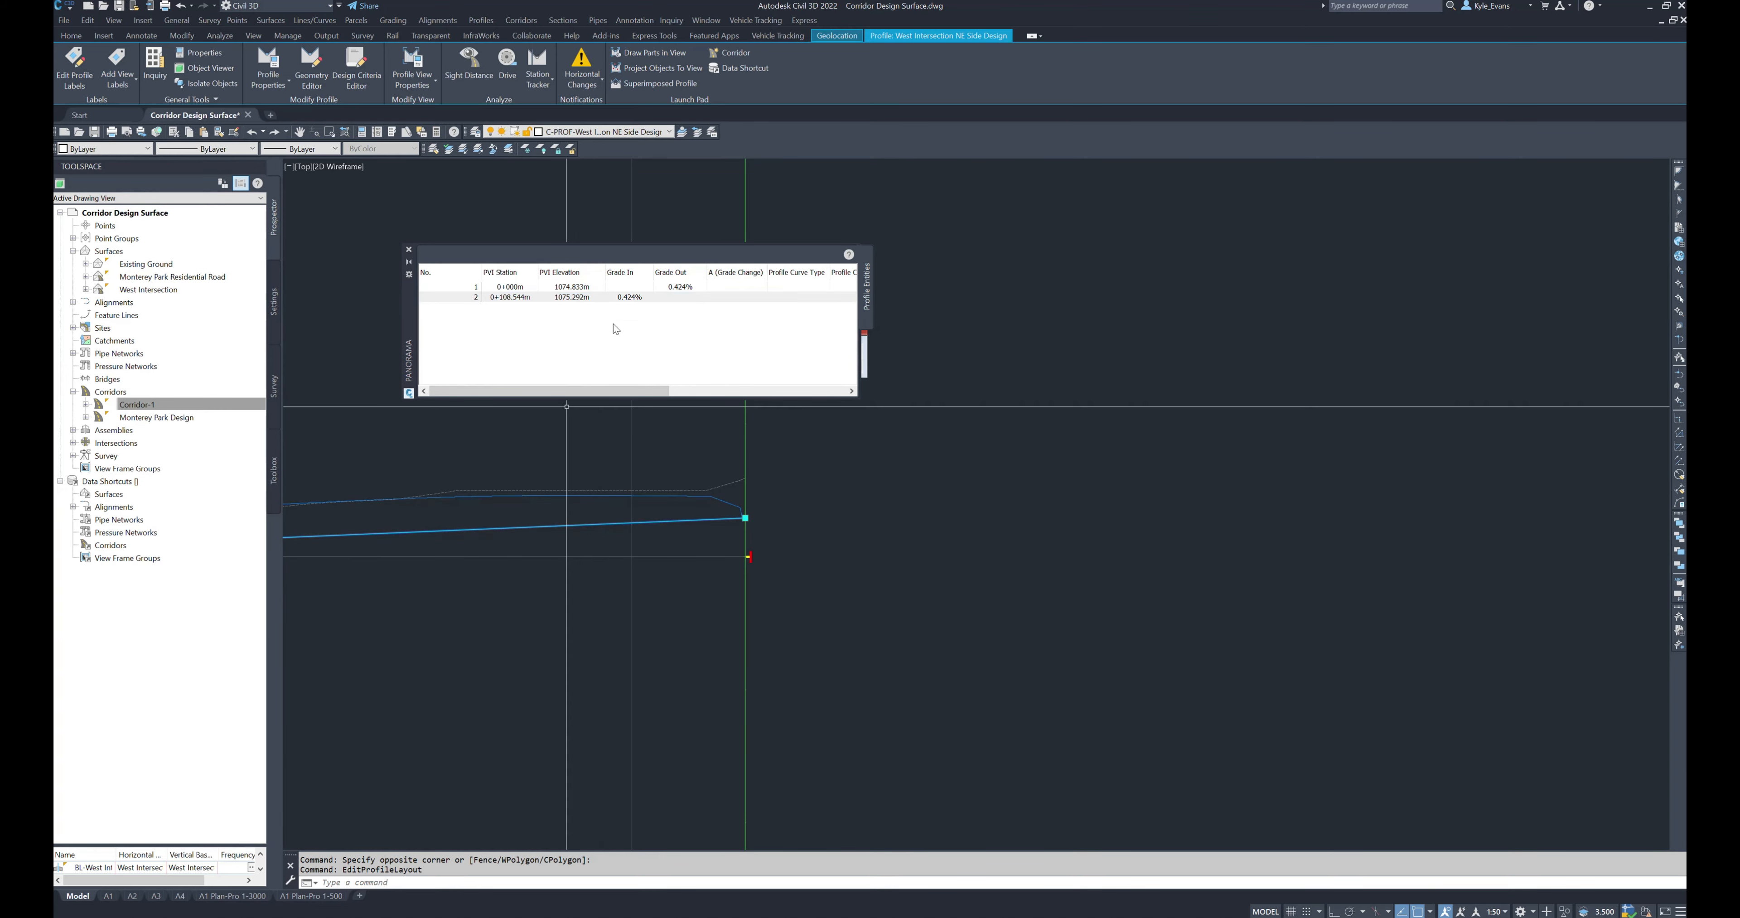
Step: Inspect the start of the northeast curb return at station 0+000, where it joins the adjacent 32nd Avenue corridor section
{"action": "scroll", "coordinate": [1051, 513], "scroll_direction": "down", "scroll_amount": 11}
{"action": "scroll", "coordinate": [892, 422], "scroll_direction": "up", "scroll_amount": 4}
{"action": "middle_click_drag", "start_coordinate": [907, 338], "coordinate": [1067, 427]}
{"action": "scroll", "coordinate": [1306, 536], "scroll_direction": "up", "scroll_amount": 8}
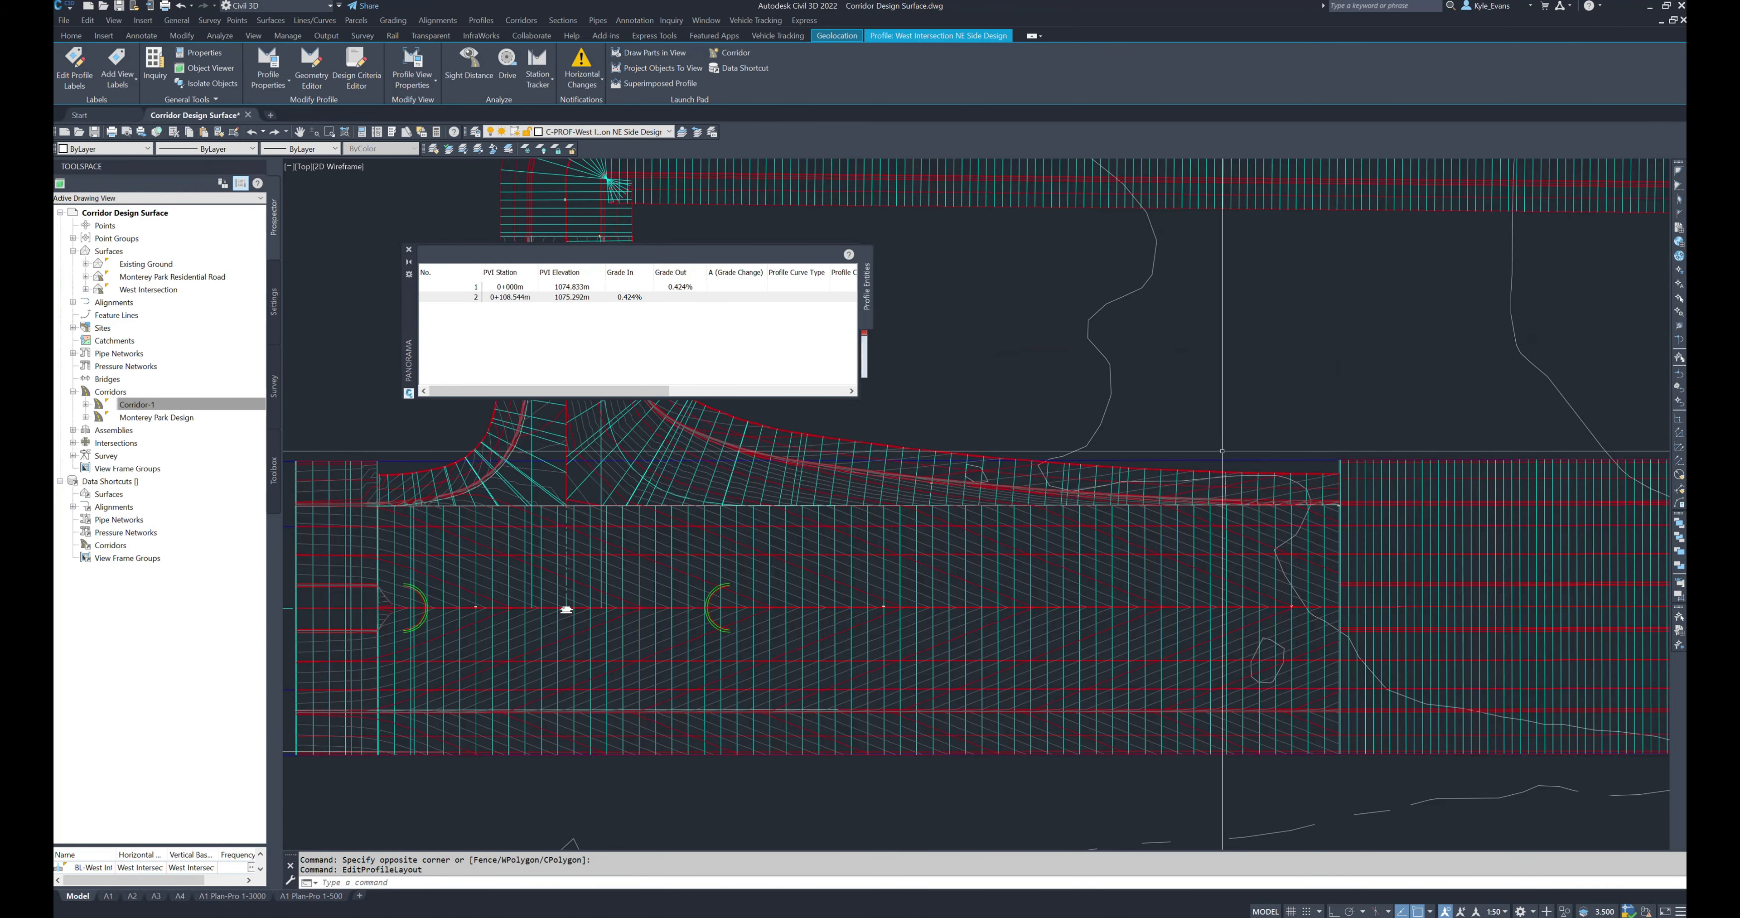
{"action": "scroll", "coordinate": [1305, 537], "scroll_direction": "up", "scroll_amount": 3}
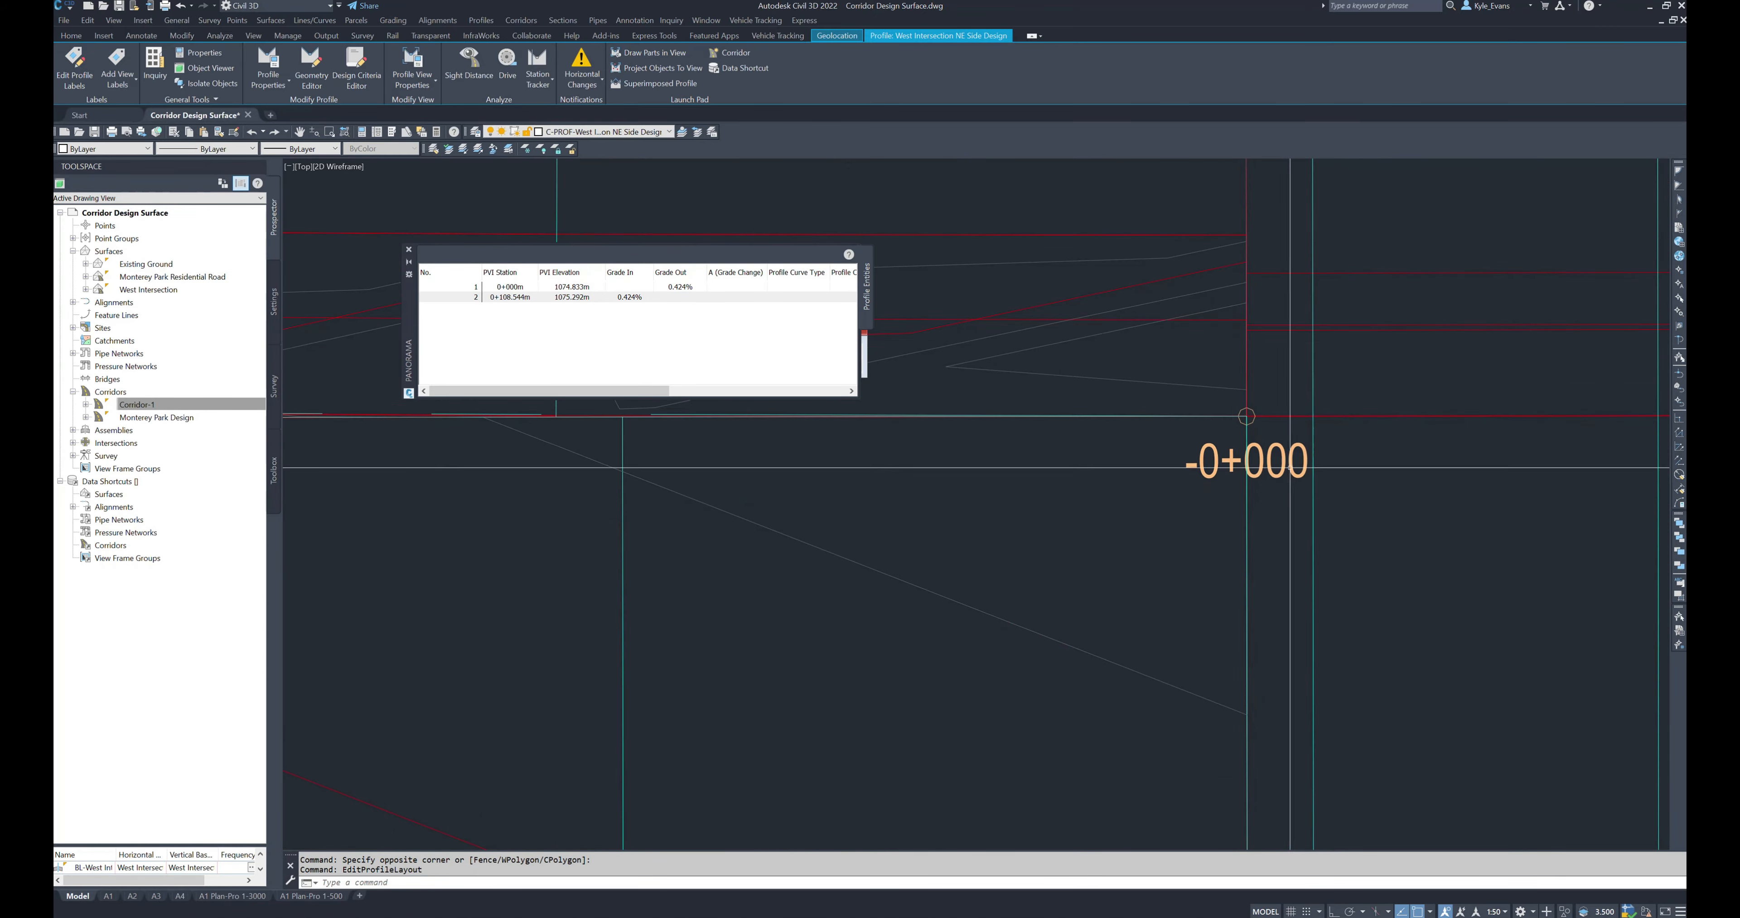
{"action": "scroll", "coordinate": [1251, 480], "scroll_direction": "down", "scroll_amount": 8}
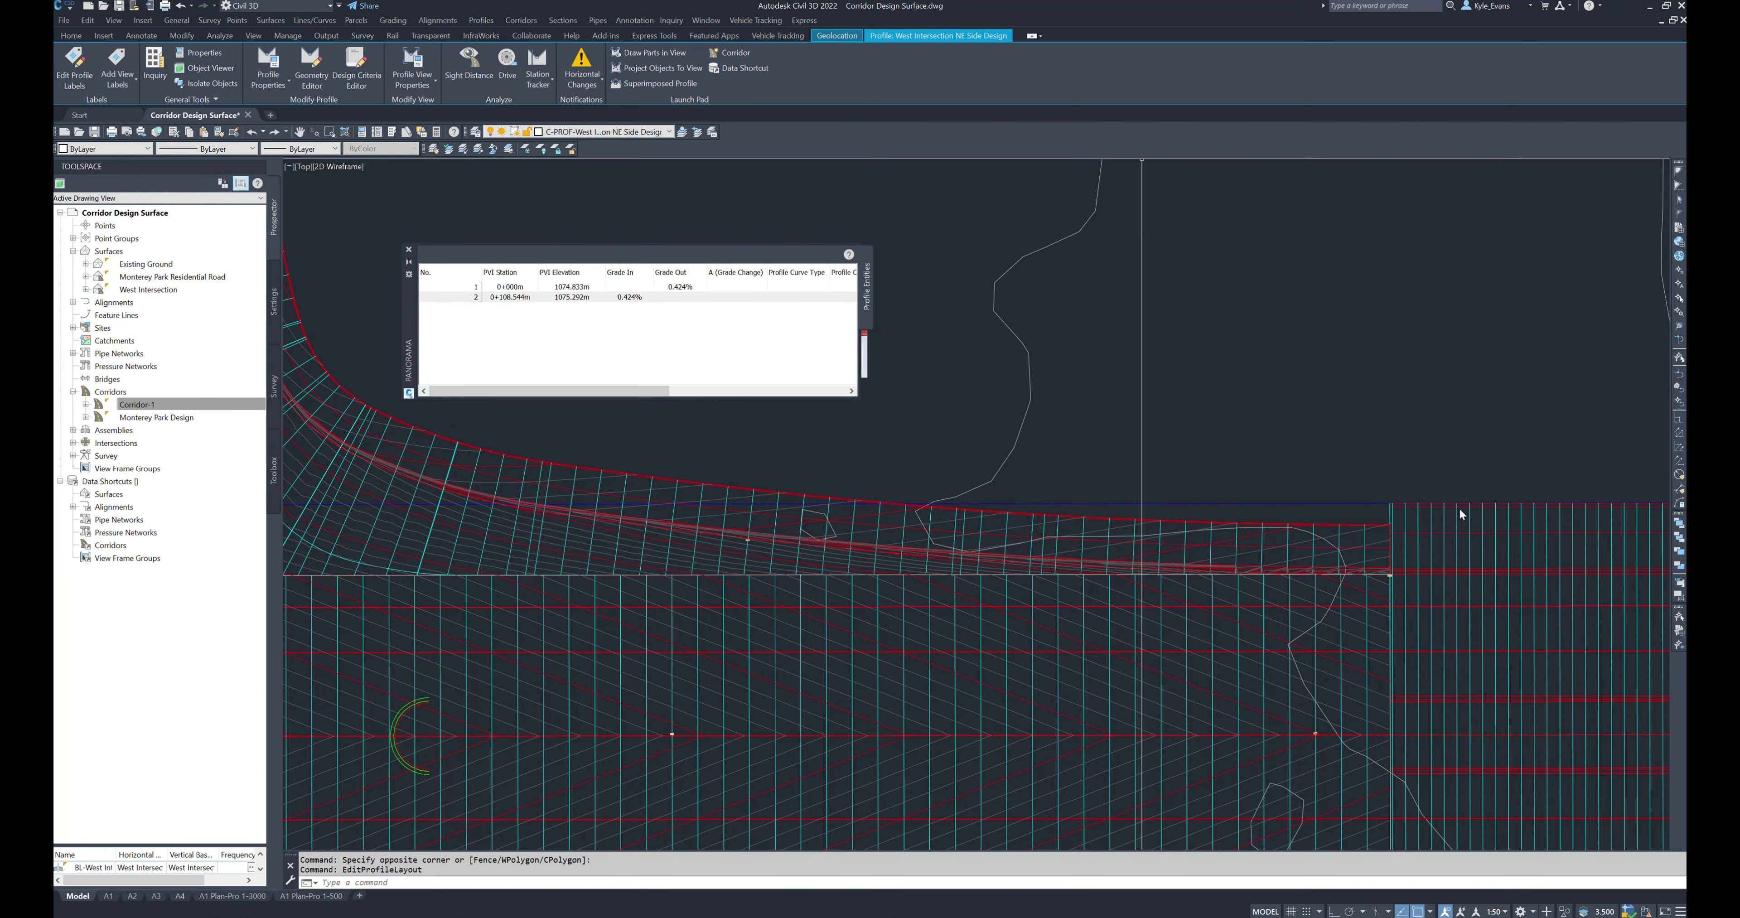
{"action": "scroll", "coordinate": [1452, 505], "scroll_direction": "down", "scroll_amount": 4}
{"action": "middle_click_drag", "start_coordinate": [777, 256], "coordinate": [549, 164]}
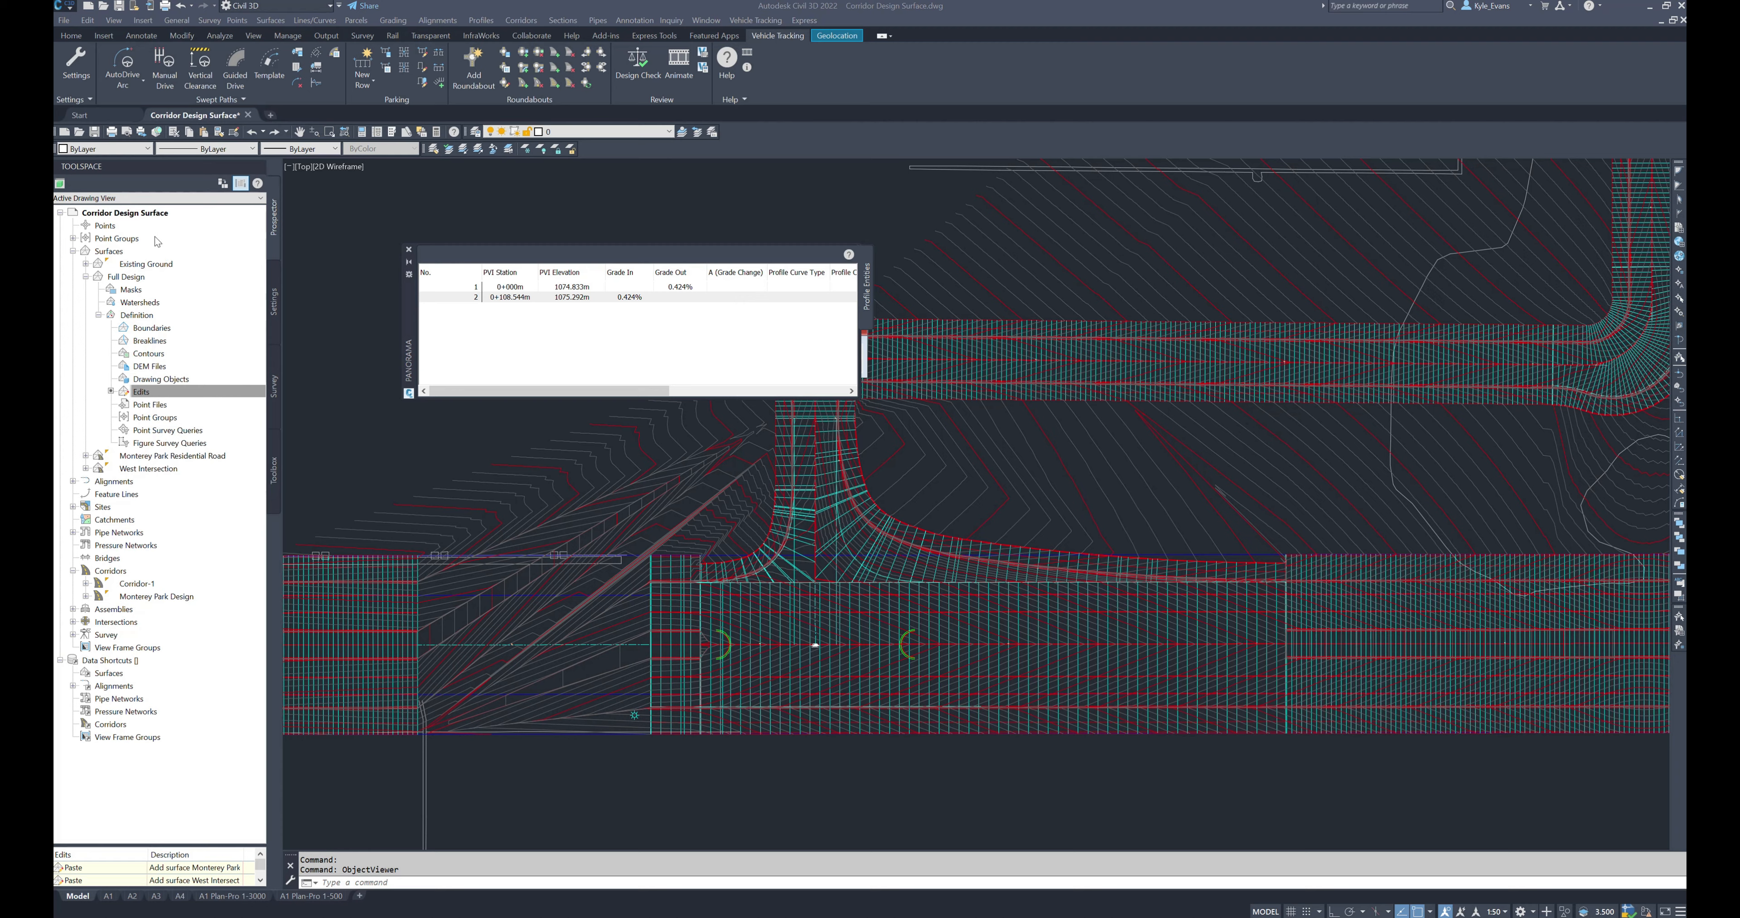
Step: Review the pasted surfaces listed under the Full Design surface's edits and enlarge the list to show them
{"action": "left_click", "coordinate": [170, 270]}
{"action": "left_click", "coordinate": [134, 281]}
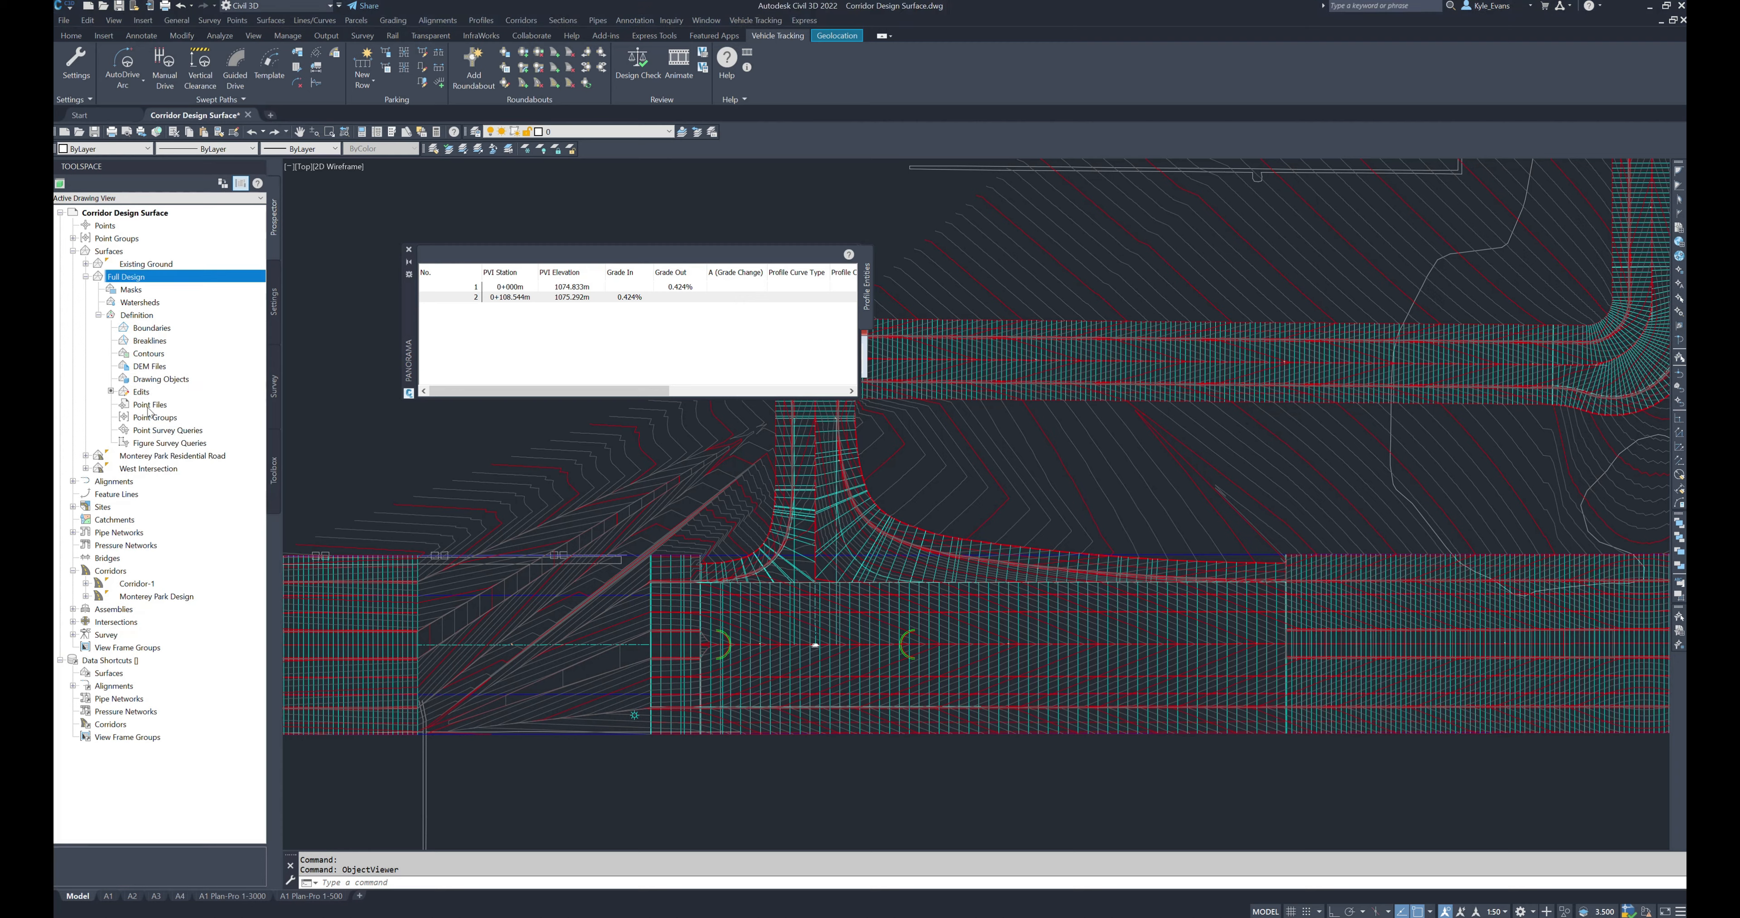
{"action": "left_click", "coordinate": [144, 393]}
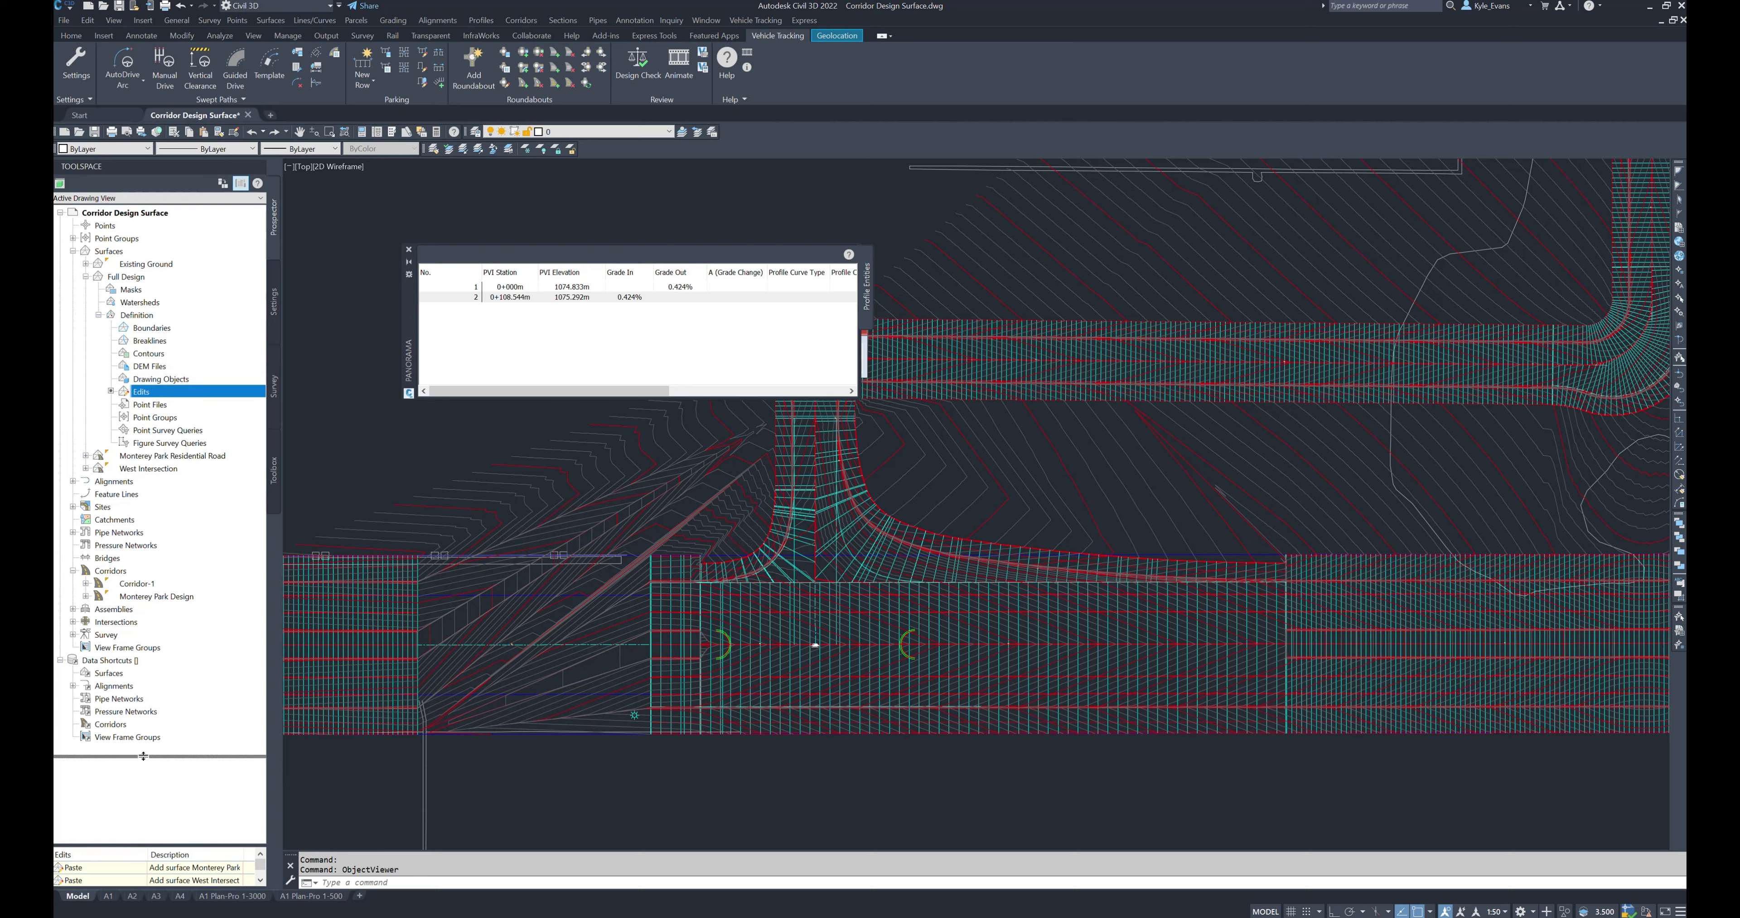
{"action": "left_click", "coordinate": [143, 756]}
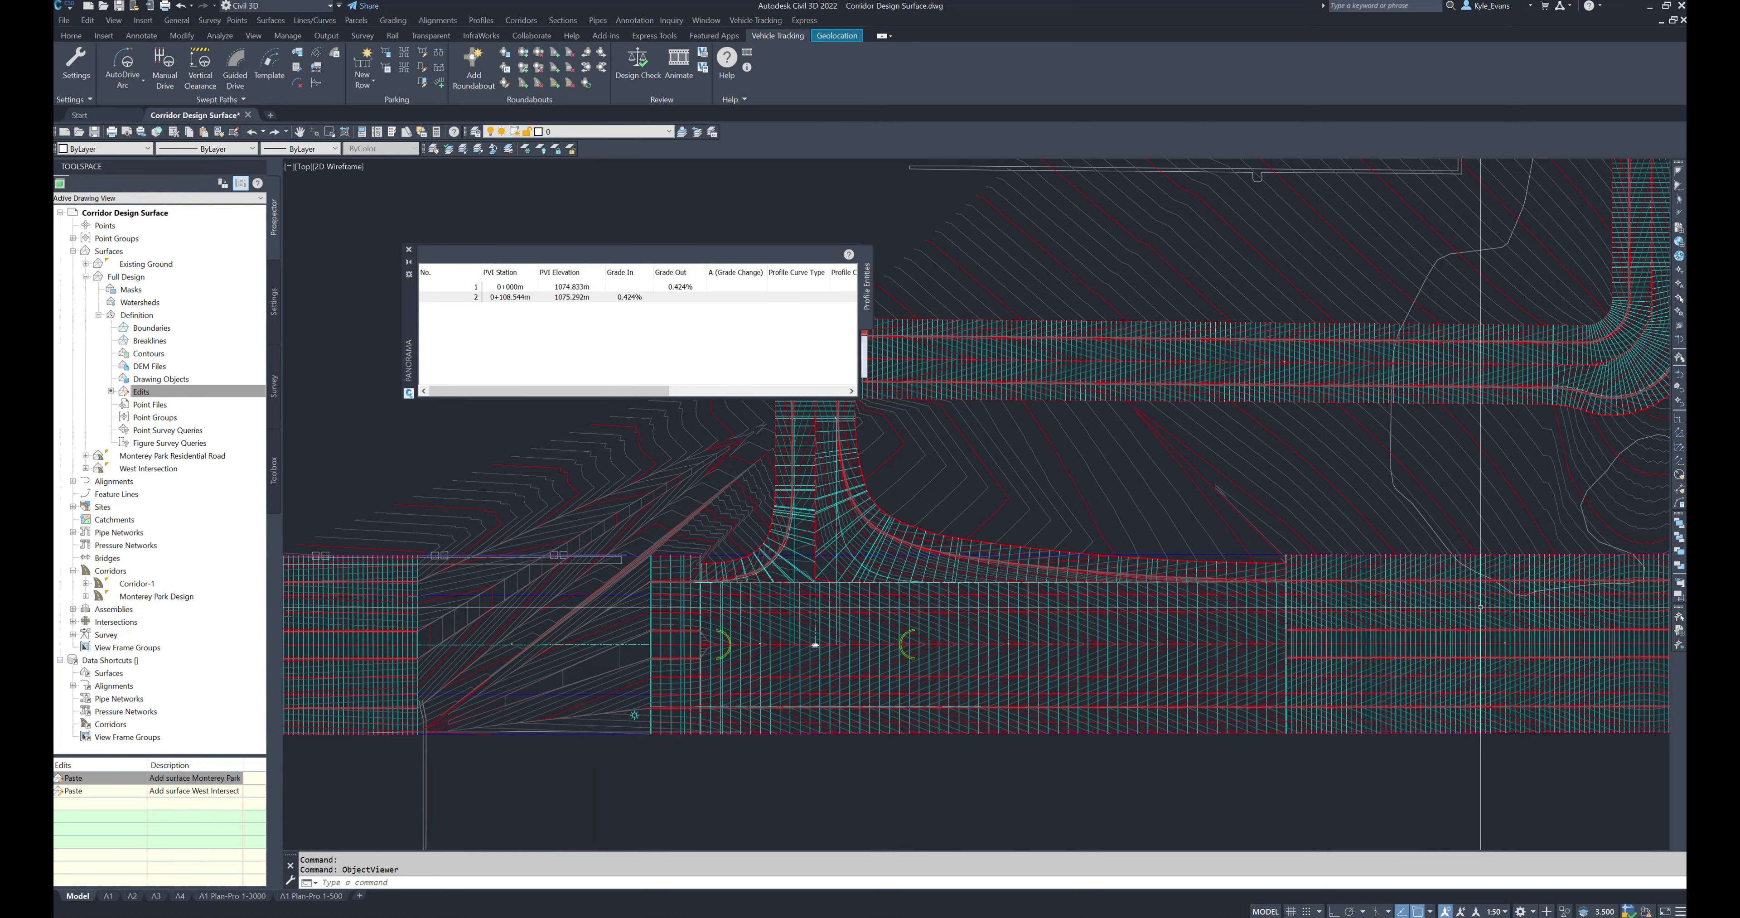
{"action": "left_click", "coordinate": [73, 782]}
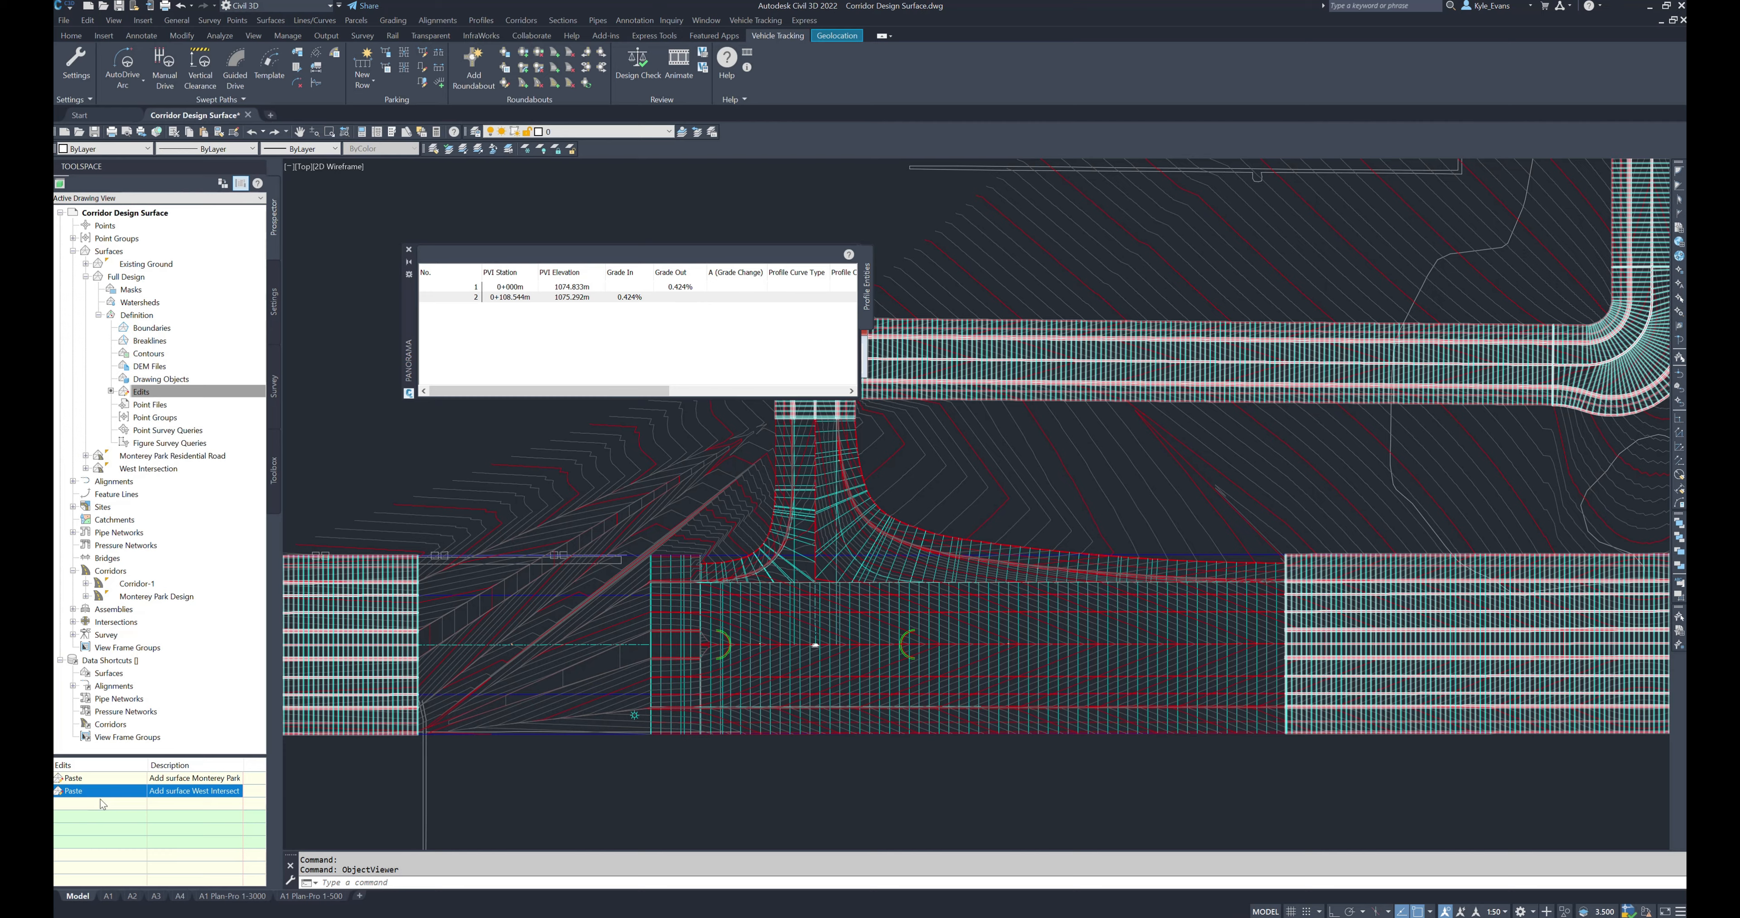
{"action": "scroll", "coordinate": [635, 648], "scroll_direction": "up", "scroll_amount": 3}
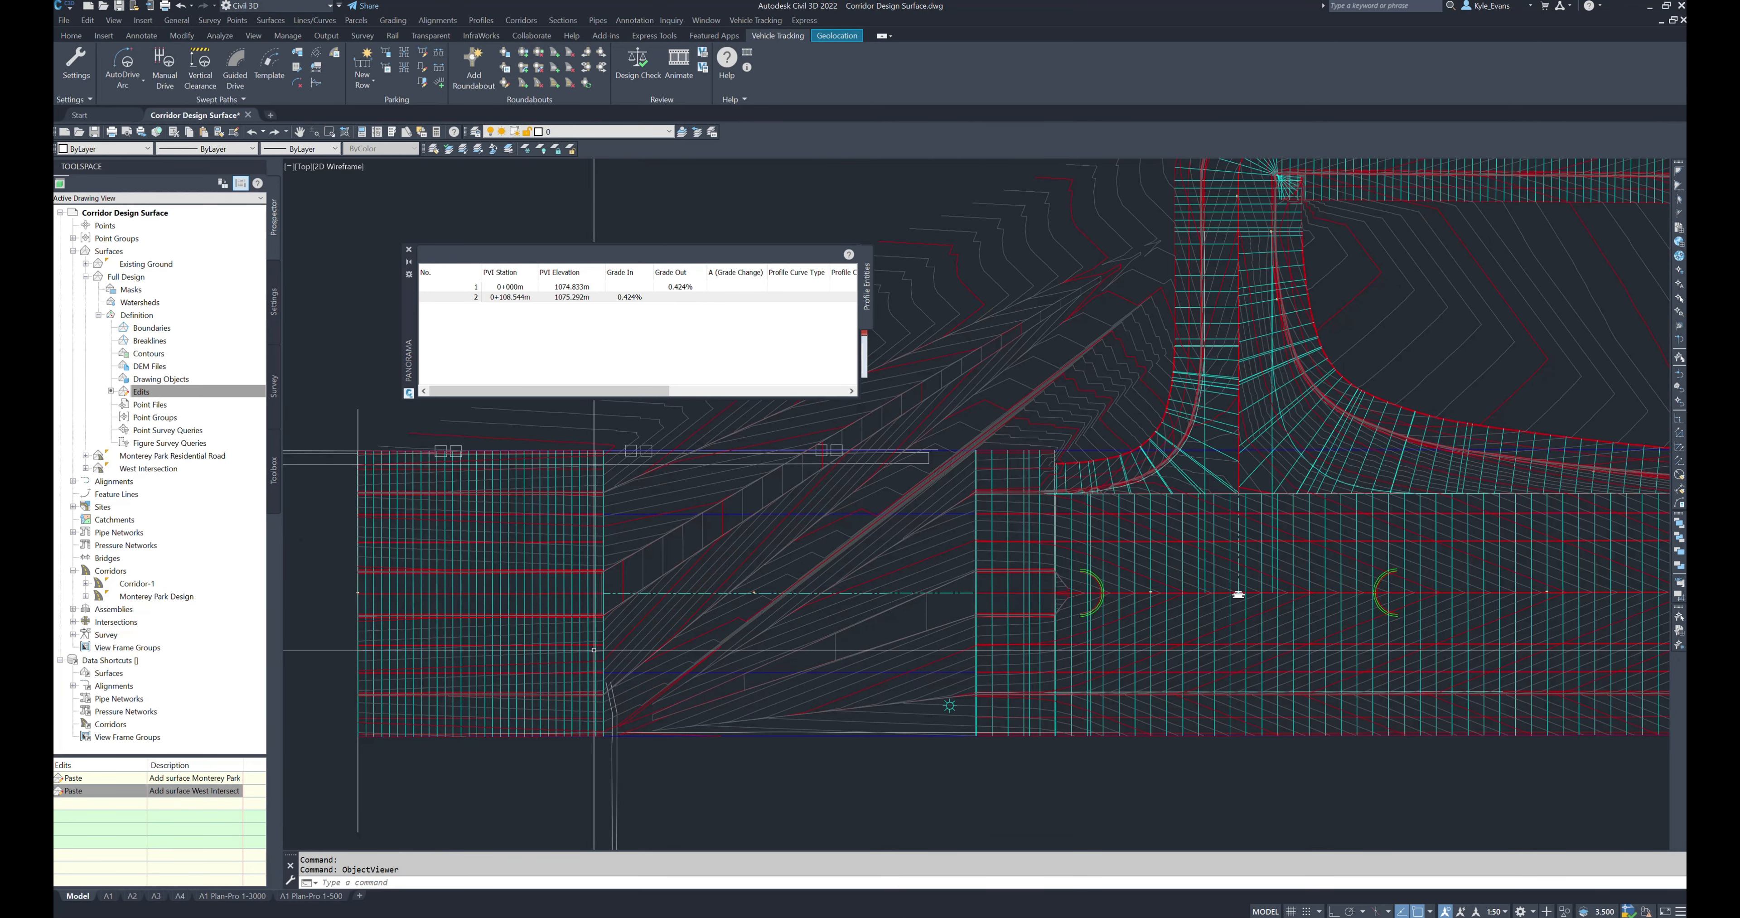
{"action": "key", "text": "Escape"}
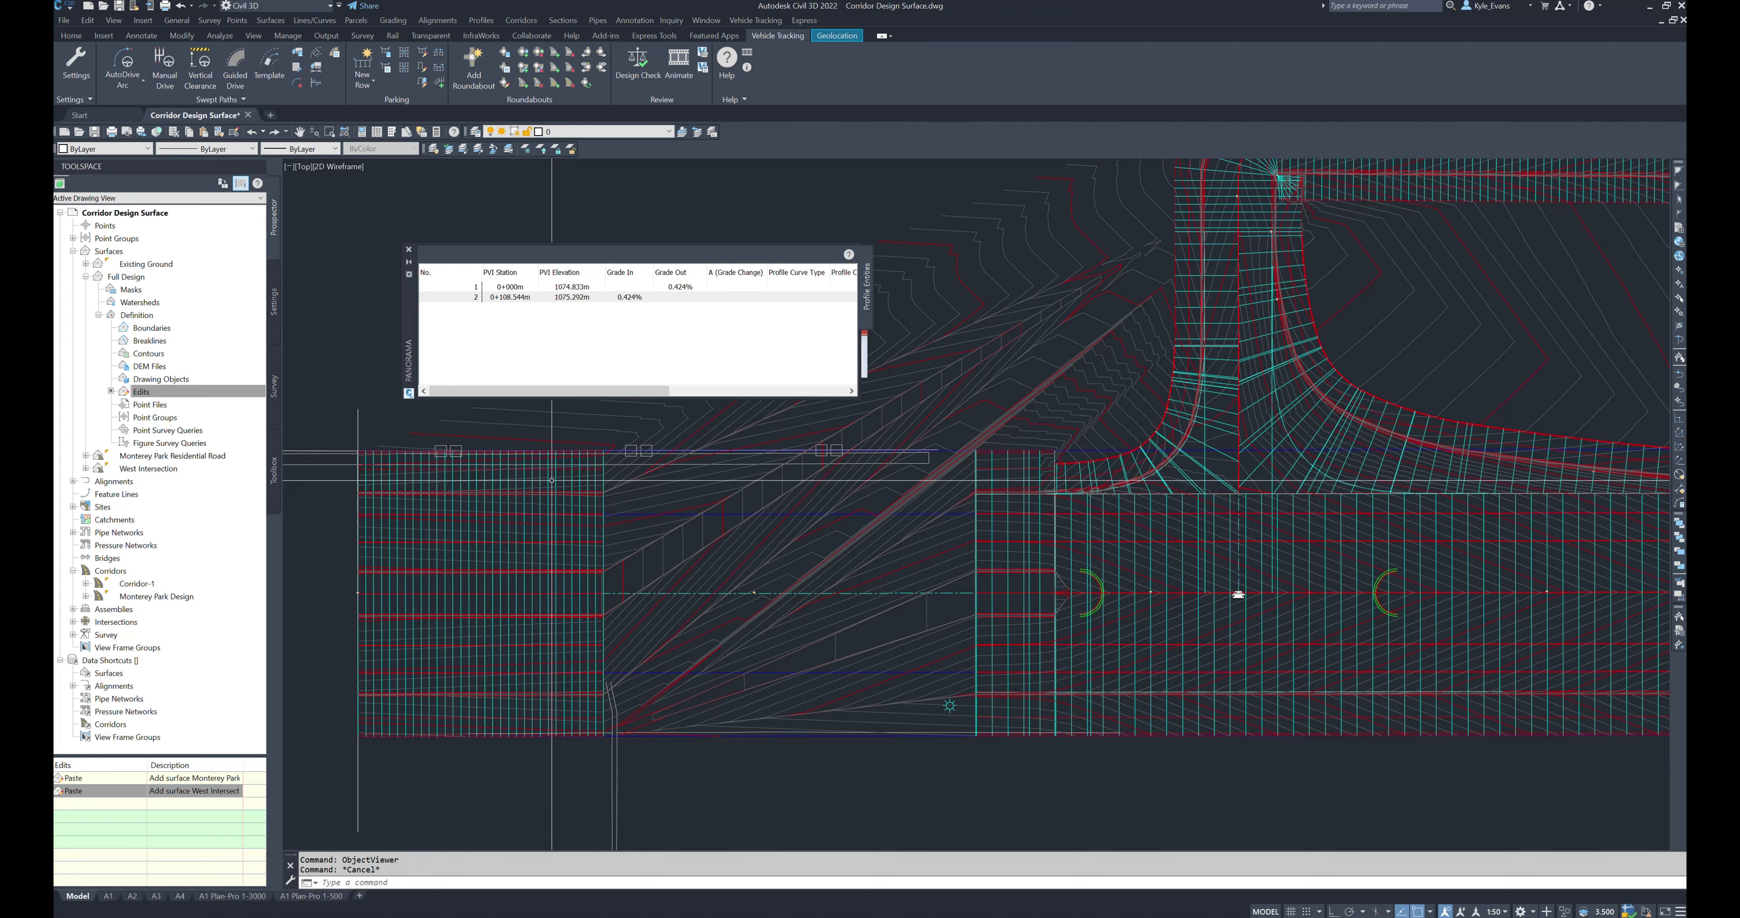
Step: Stretch the end of the Monterey Park Design corridor's west region to the intersection's edge endpoint and rebuild the Full Design surface
{"action": "left_click", "coordinate": [629, 609]}
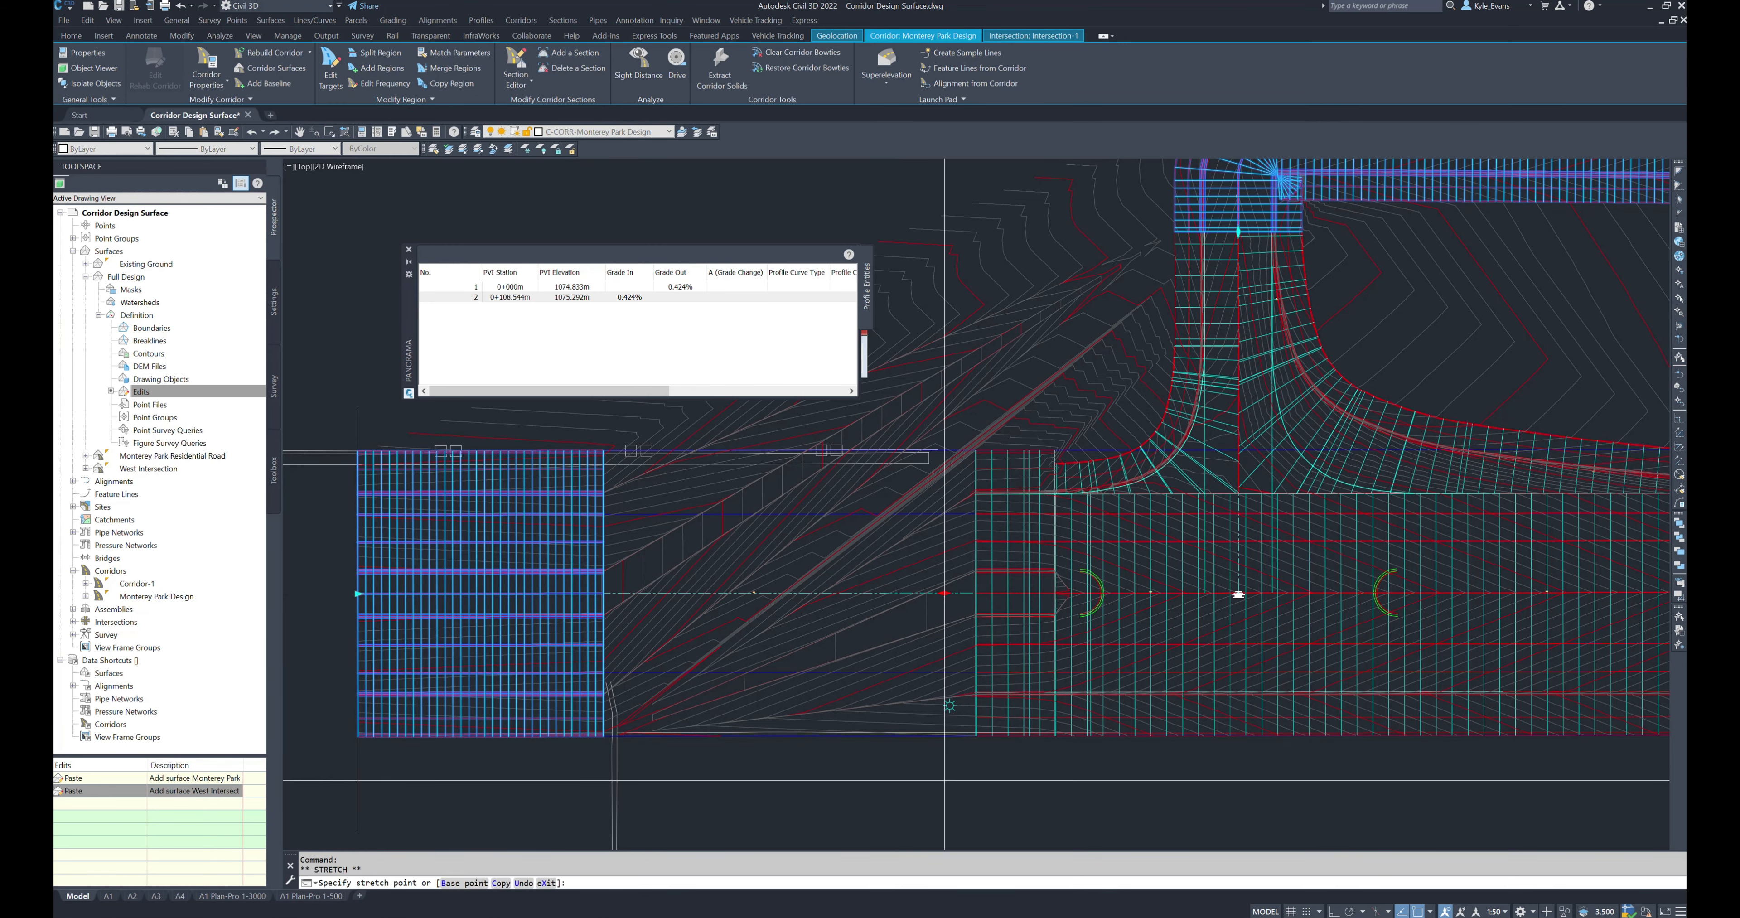
{"action": "right_click", "coordinate": [953, 599], "text": "shift"}
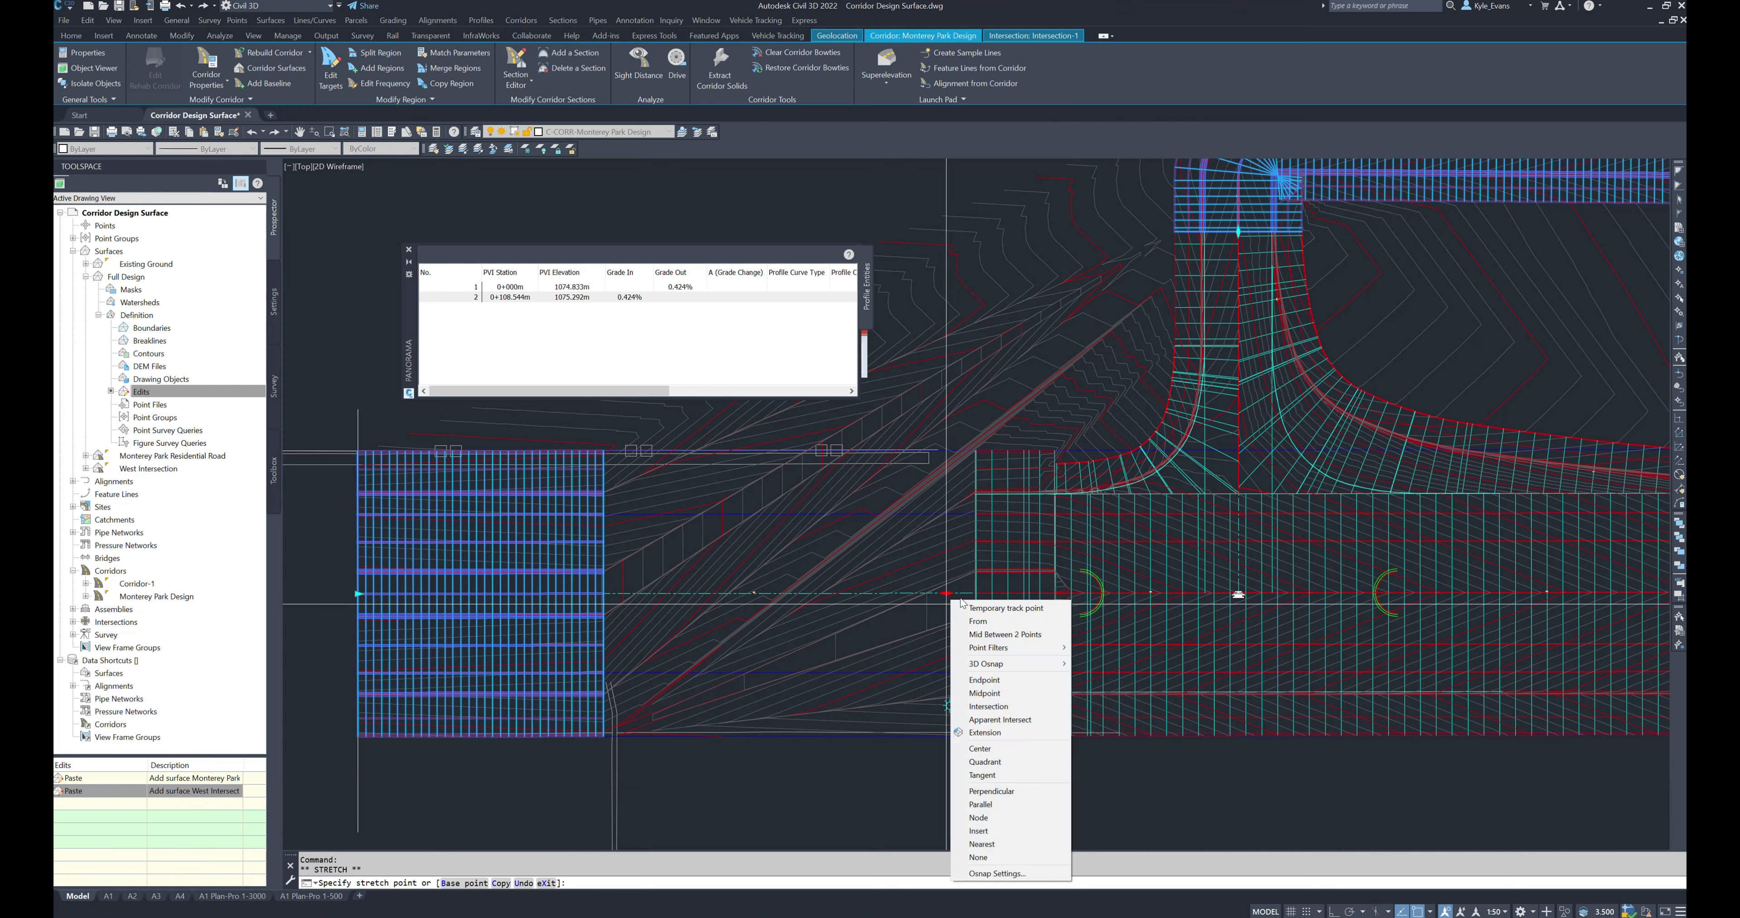
{"action": "left_click", "coordinate": [985, 680]}
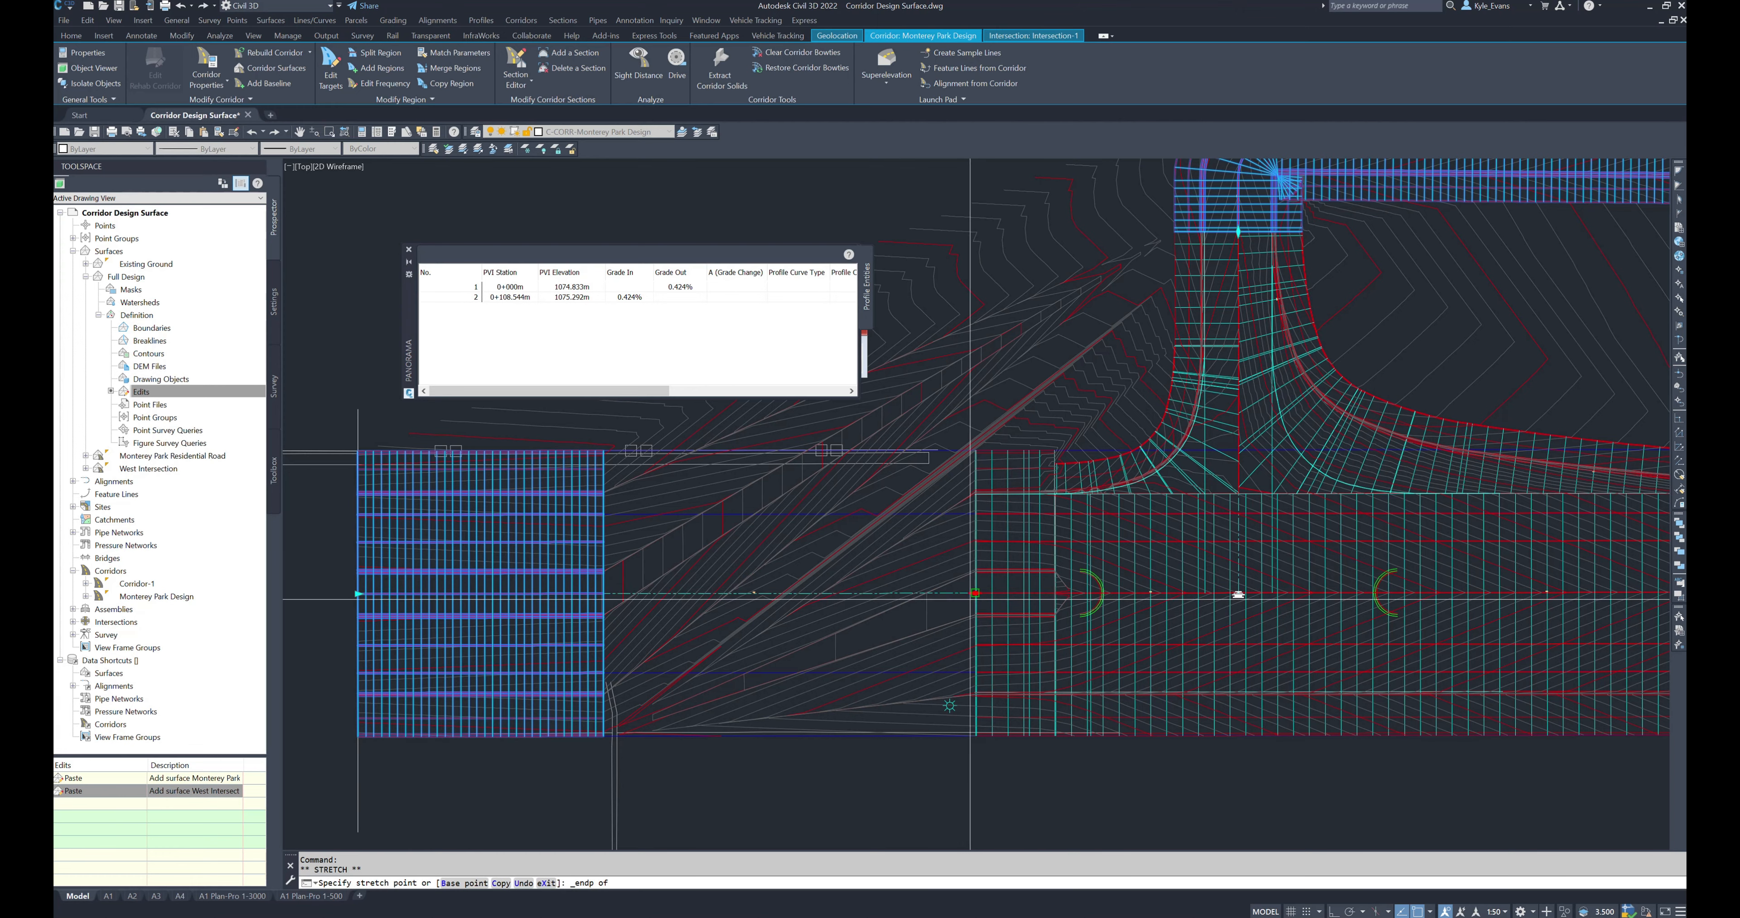
{"action": "left_click", "coordinate": [971, 599]}
{"action": "key", "text": "Escape"}
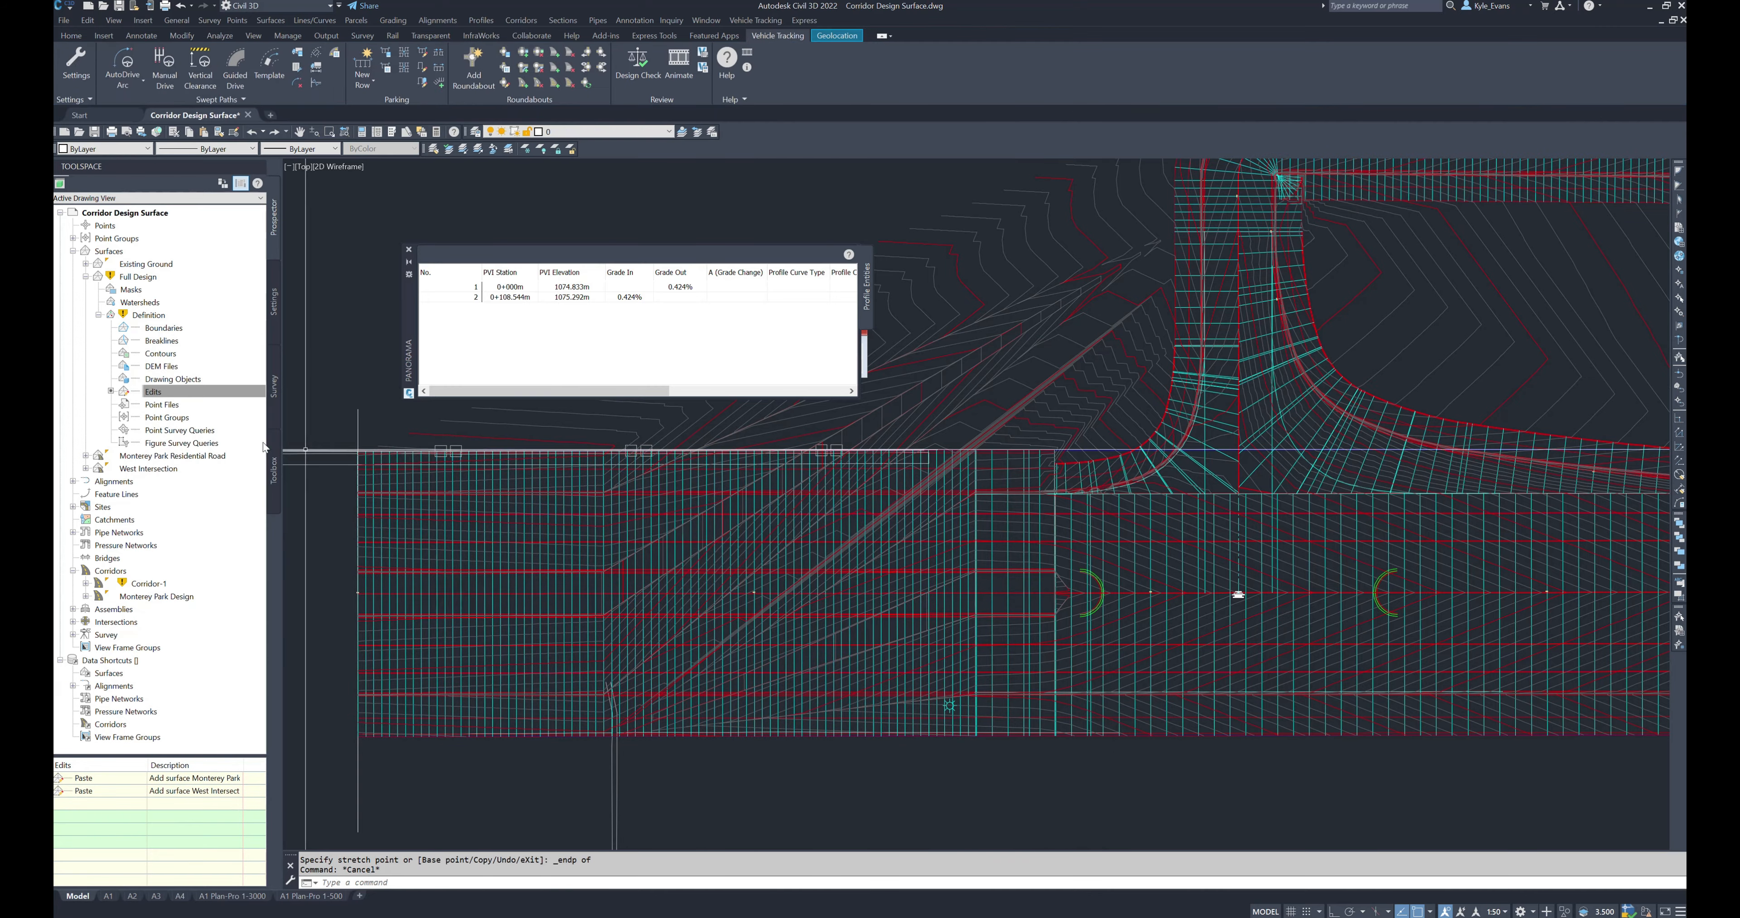
{"action": "right_click", "coordinate": [138, 278]}
{"action": "left_click", "coordinate": [189, 507]}
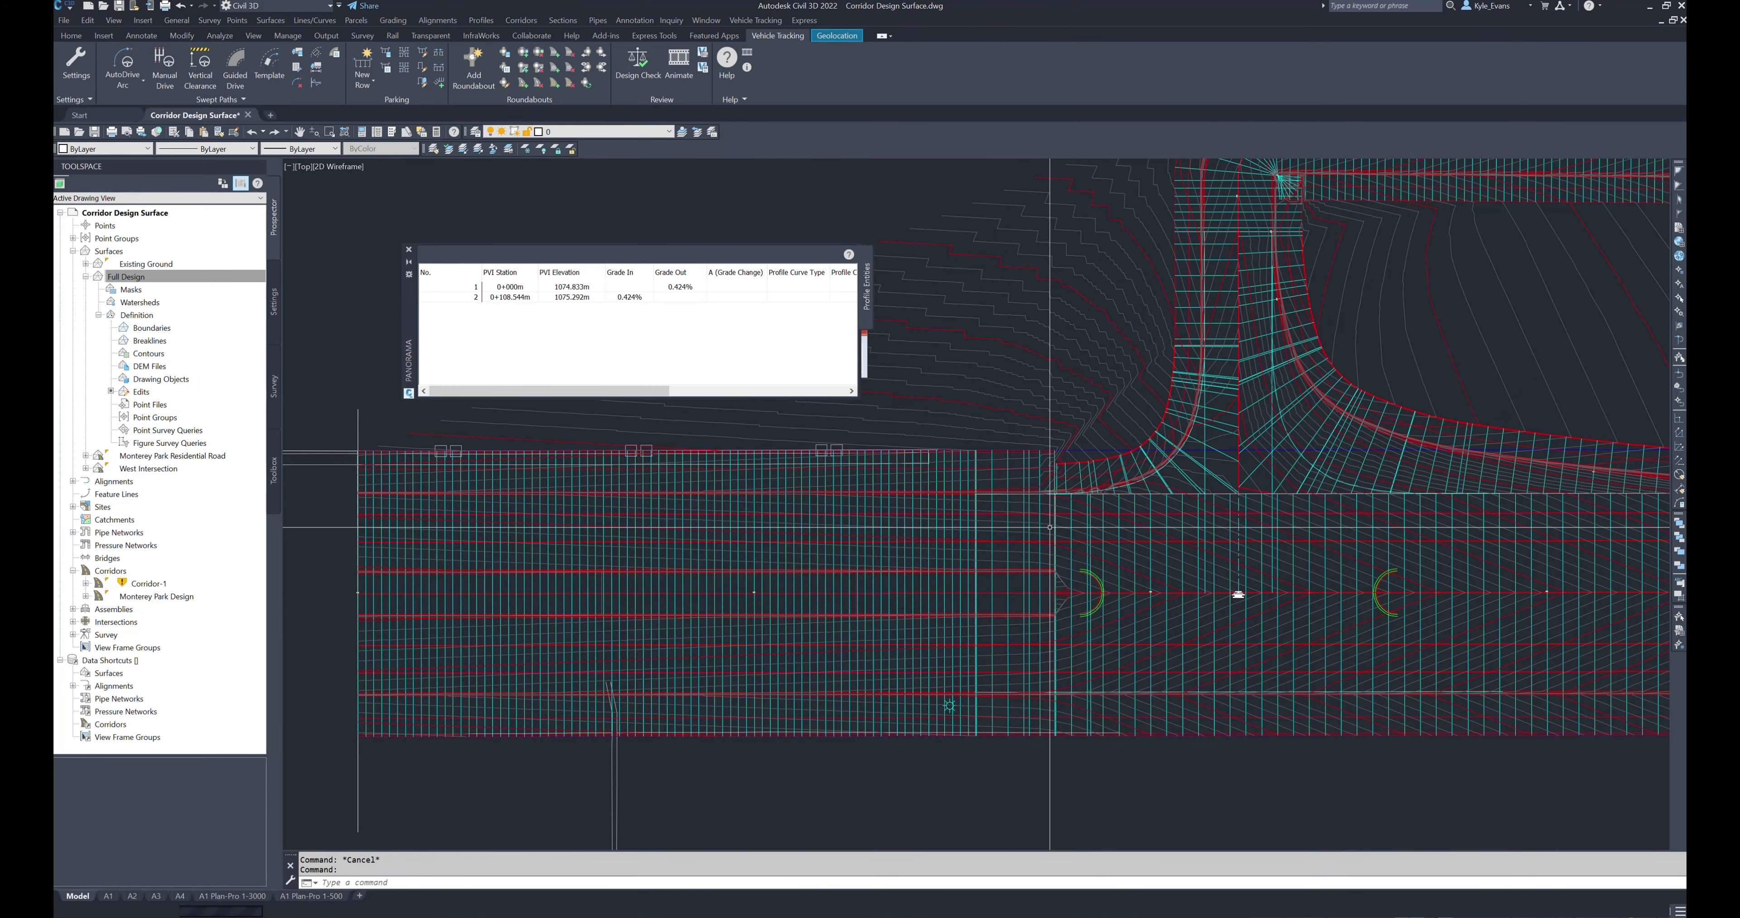
Step: Inspect the Full Design surface around the west intersection's curb returns and close the profile entity table
{"action": "middle_click_drag", "start_coordinate": [1160, 359], "coordinate": [889, 494]}
{"action": "scroll", "coordinate": [890, 494], "scroll_direction": "up", "scroll_amount": 8}
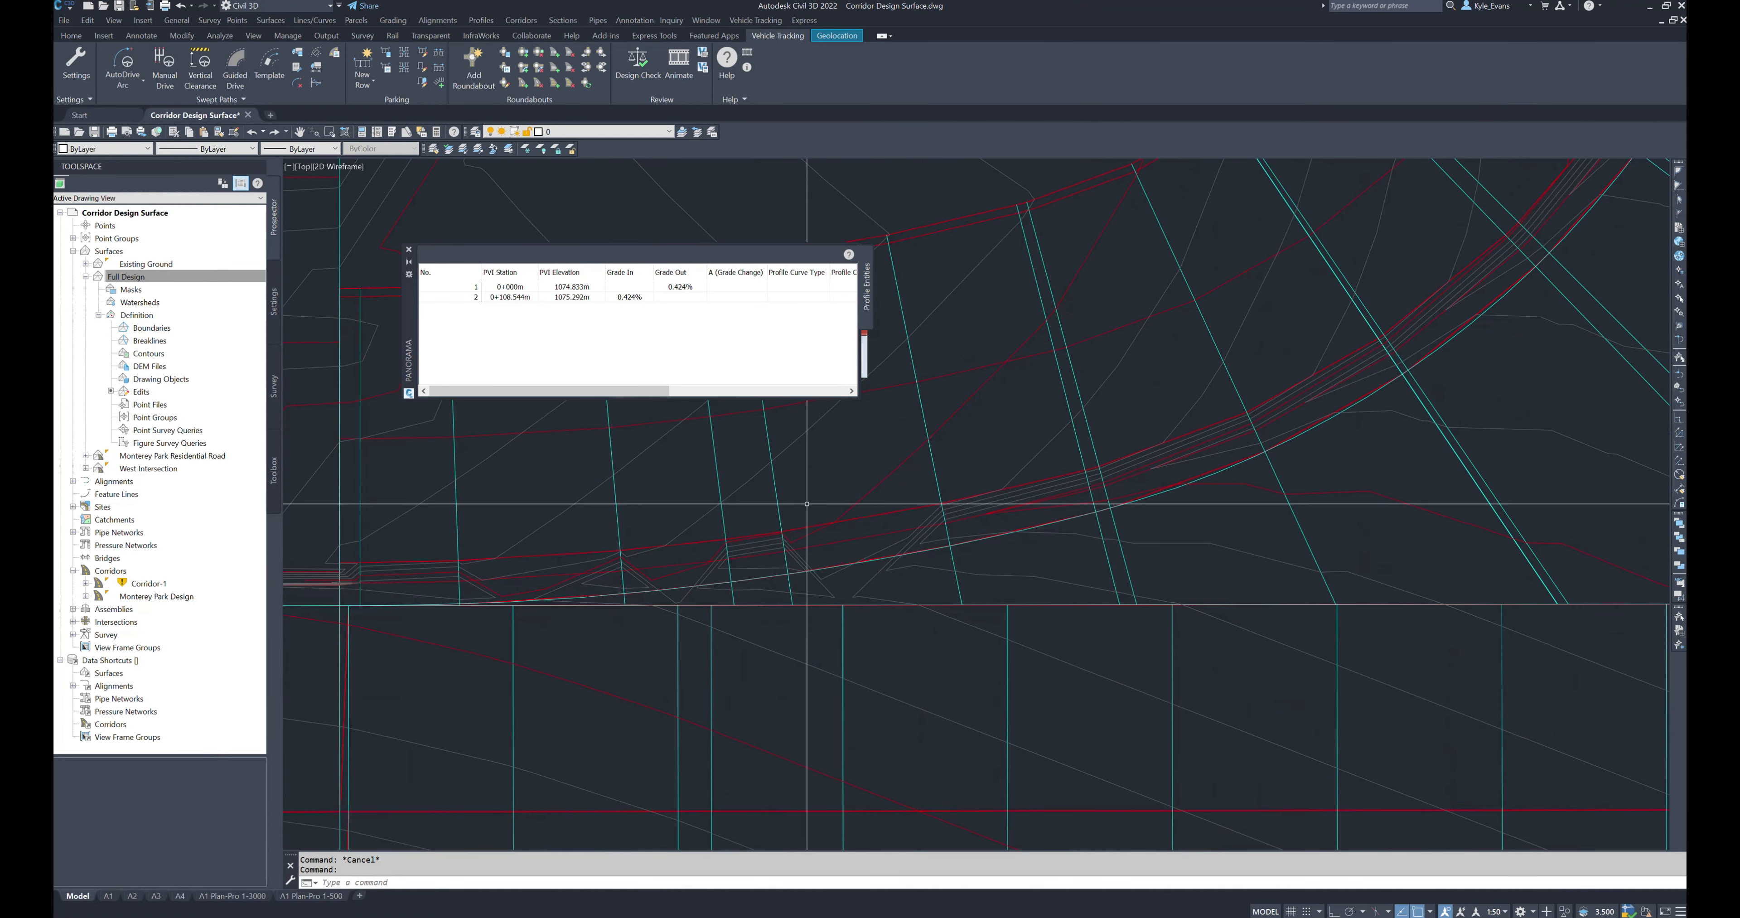
{"action": "scroll", "coordinate": [814, 555], "scroll_direction": "down", "scroll_amount": 3}
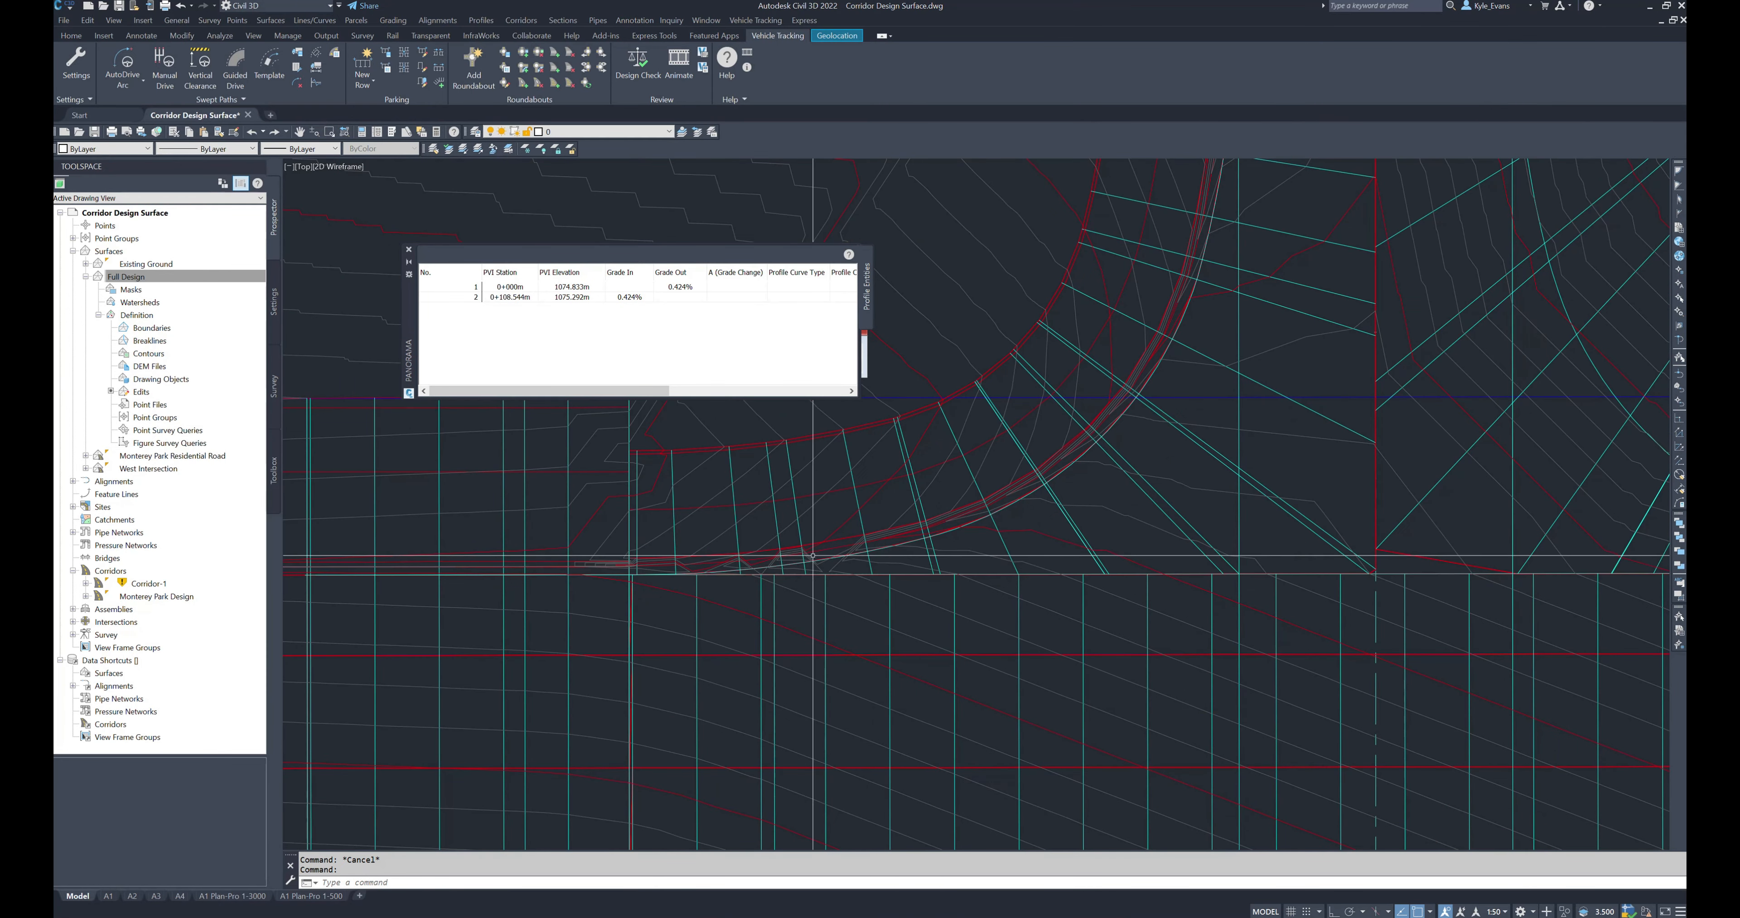
{"action": "scroll", "coordinate": [813, 556], "scroll_direction": "up", "scroll_amount": 3}
{"action": "middle_click_drag", "start_coordinate": [1082, 613], "coordinate": [580, 694]}
{"action": "scroll", "coordinate": [568, 646], "scroll_direction": "down", "scroll_amount": 2}
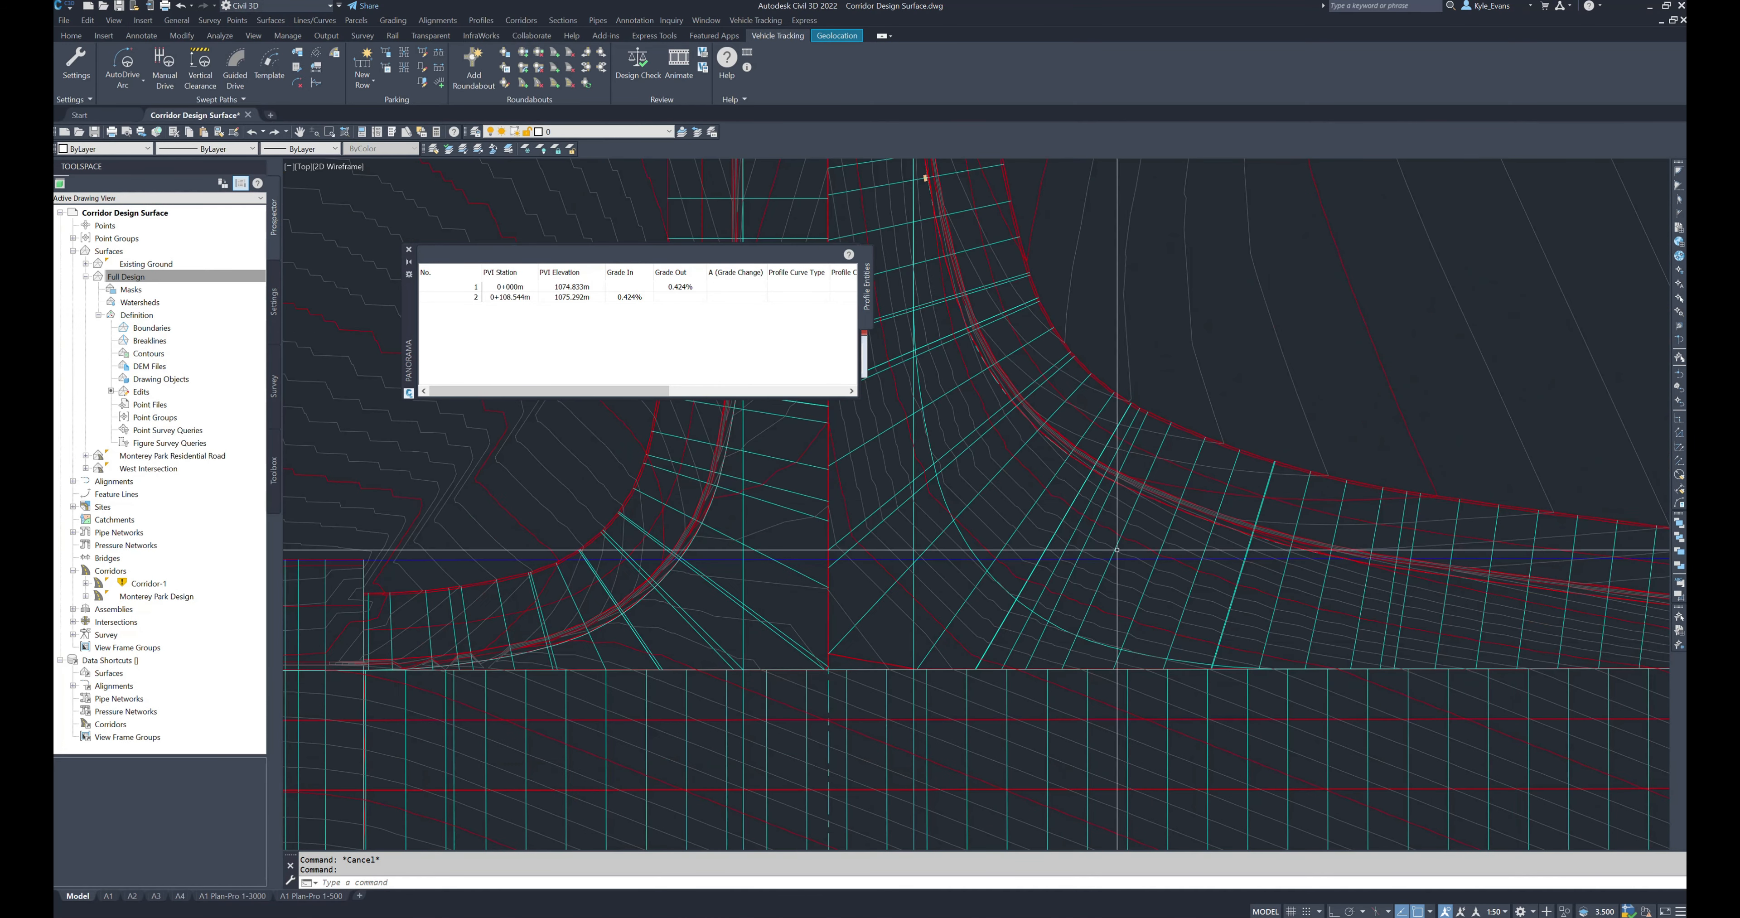
{"action": "middle_click_drag", "start_coordinate": [899, 404], "coordinate": [877, 400]}
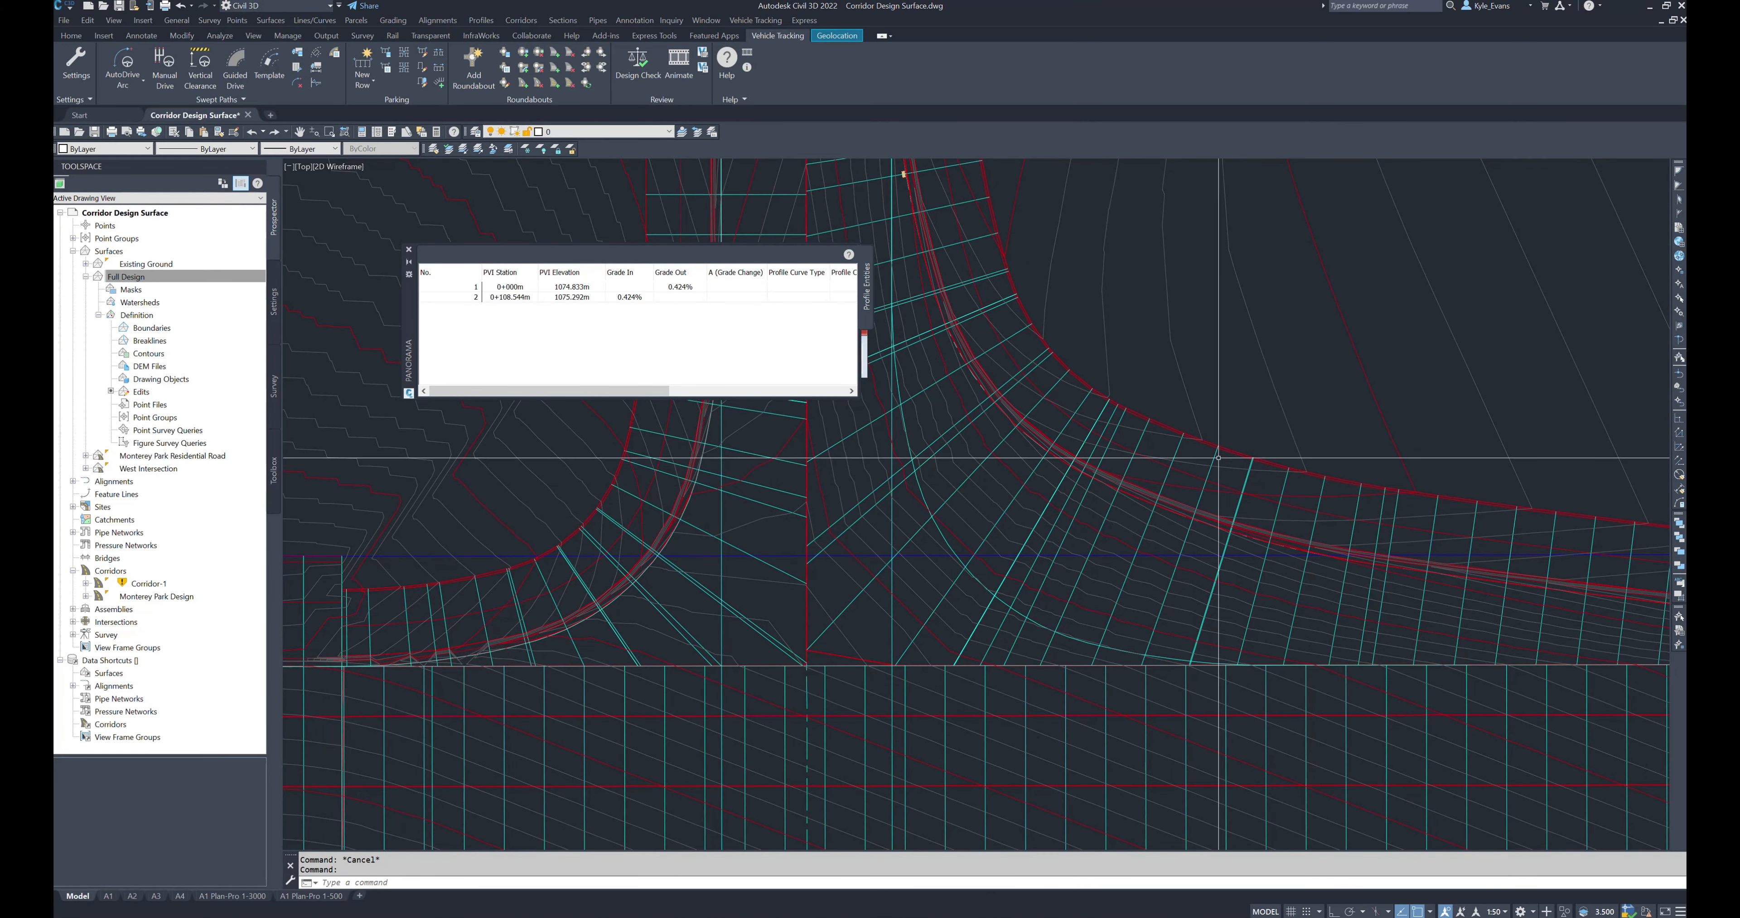
{"action": "left_click", "coordinate": [409, 250]}
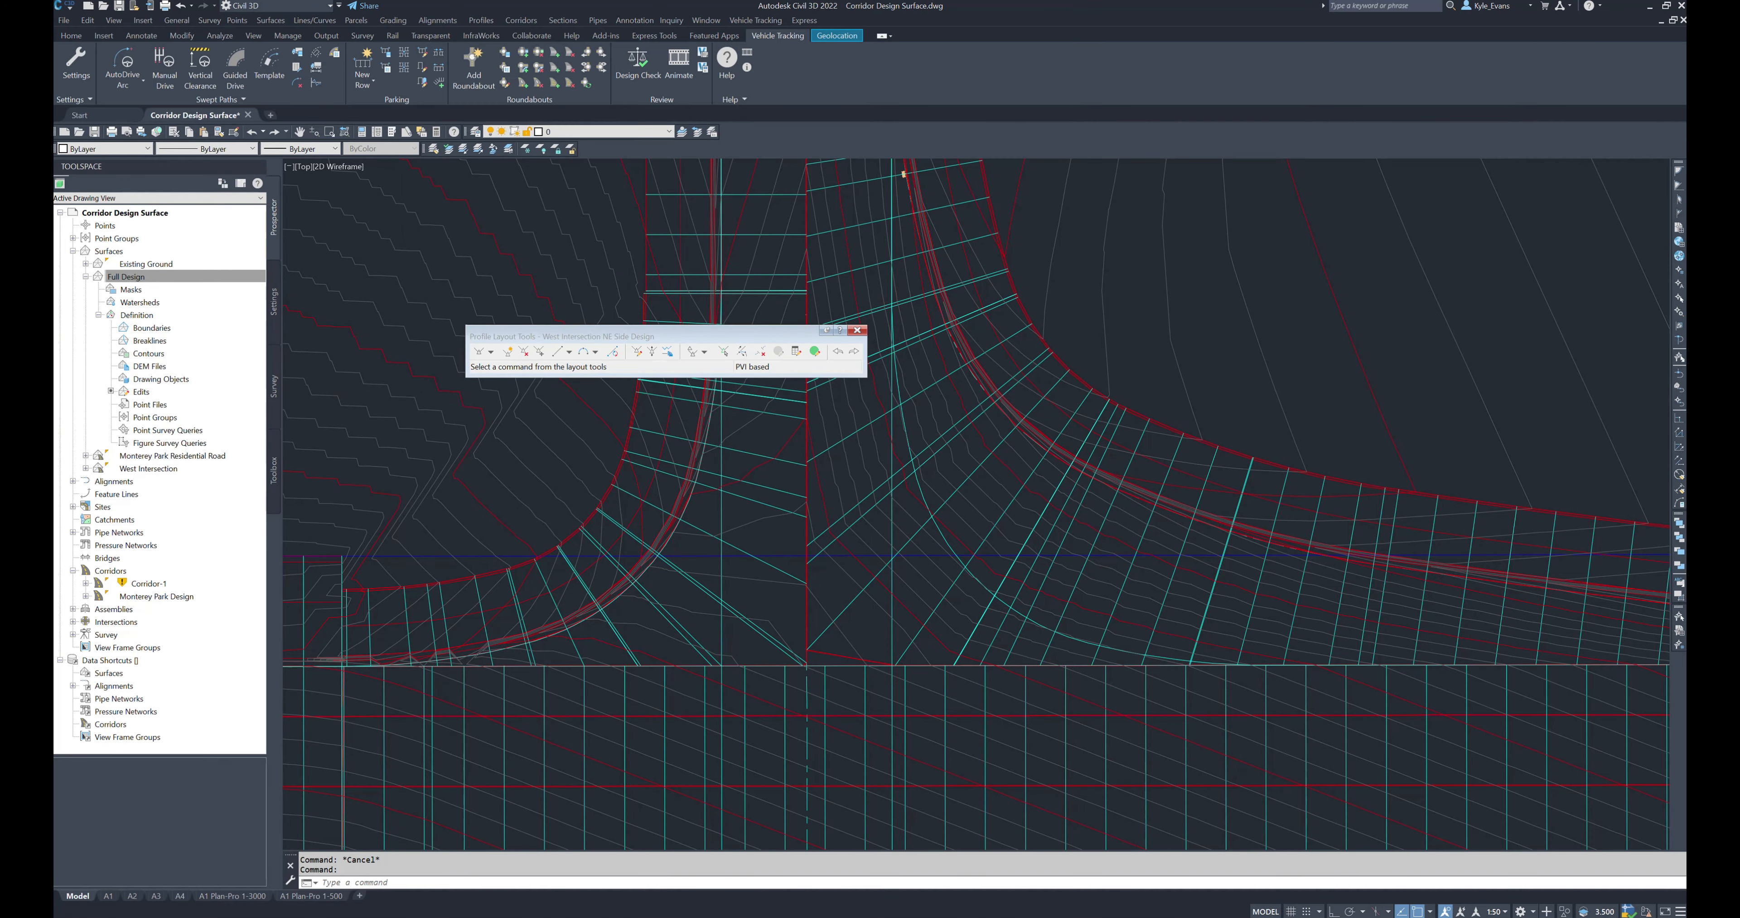
Step: Close the profile layout tools and inspect the northeast curb return alignment near station 0+050 to locate where the Full Design contours need adjustment
{"action": "left_click", "coordinate": [856, 330]}
{"action": "scroll", "coordinate": [849, 419], "scroll_direction": "down", "scroll_amount": 2}
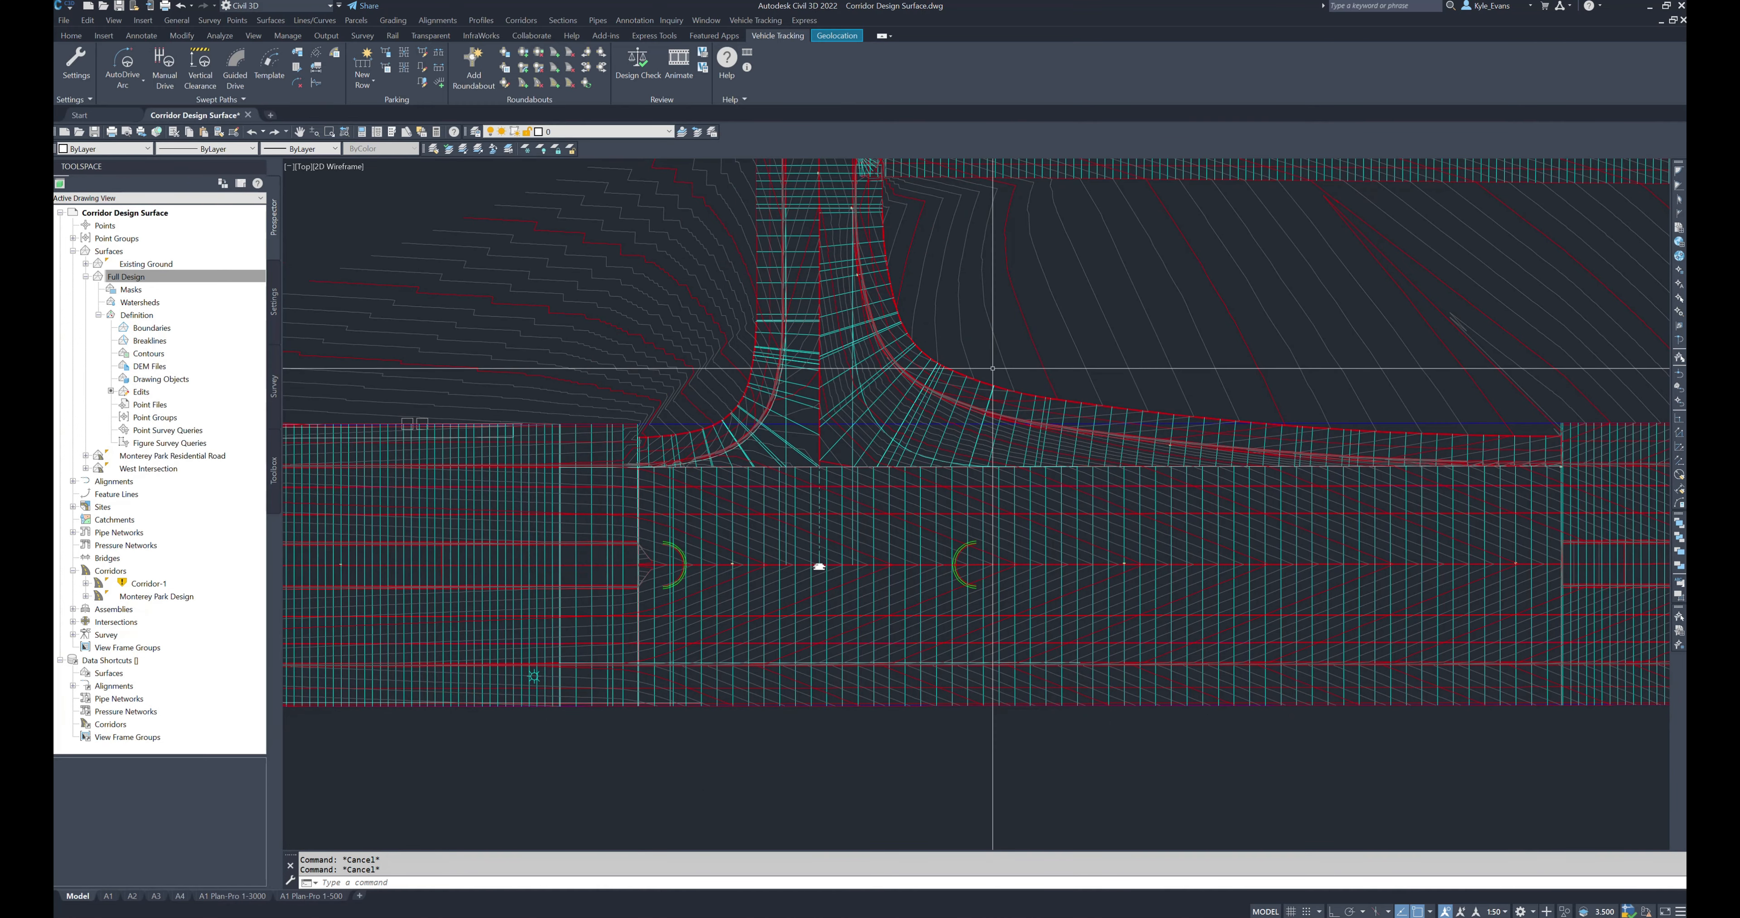
{"action": "scroll", "coordinate": [992, 368], "scroll_direction": "down", "scroll_amount": 5}
{"action": "scroll", "coordinate": [829, 365], "scroll_direction": "up", "scroll_amount": 10}
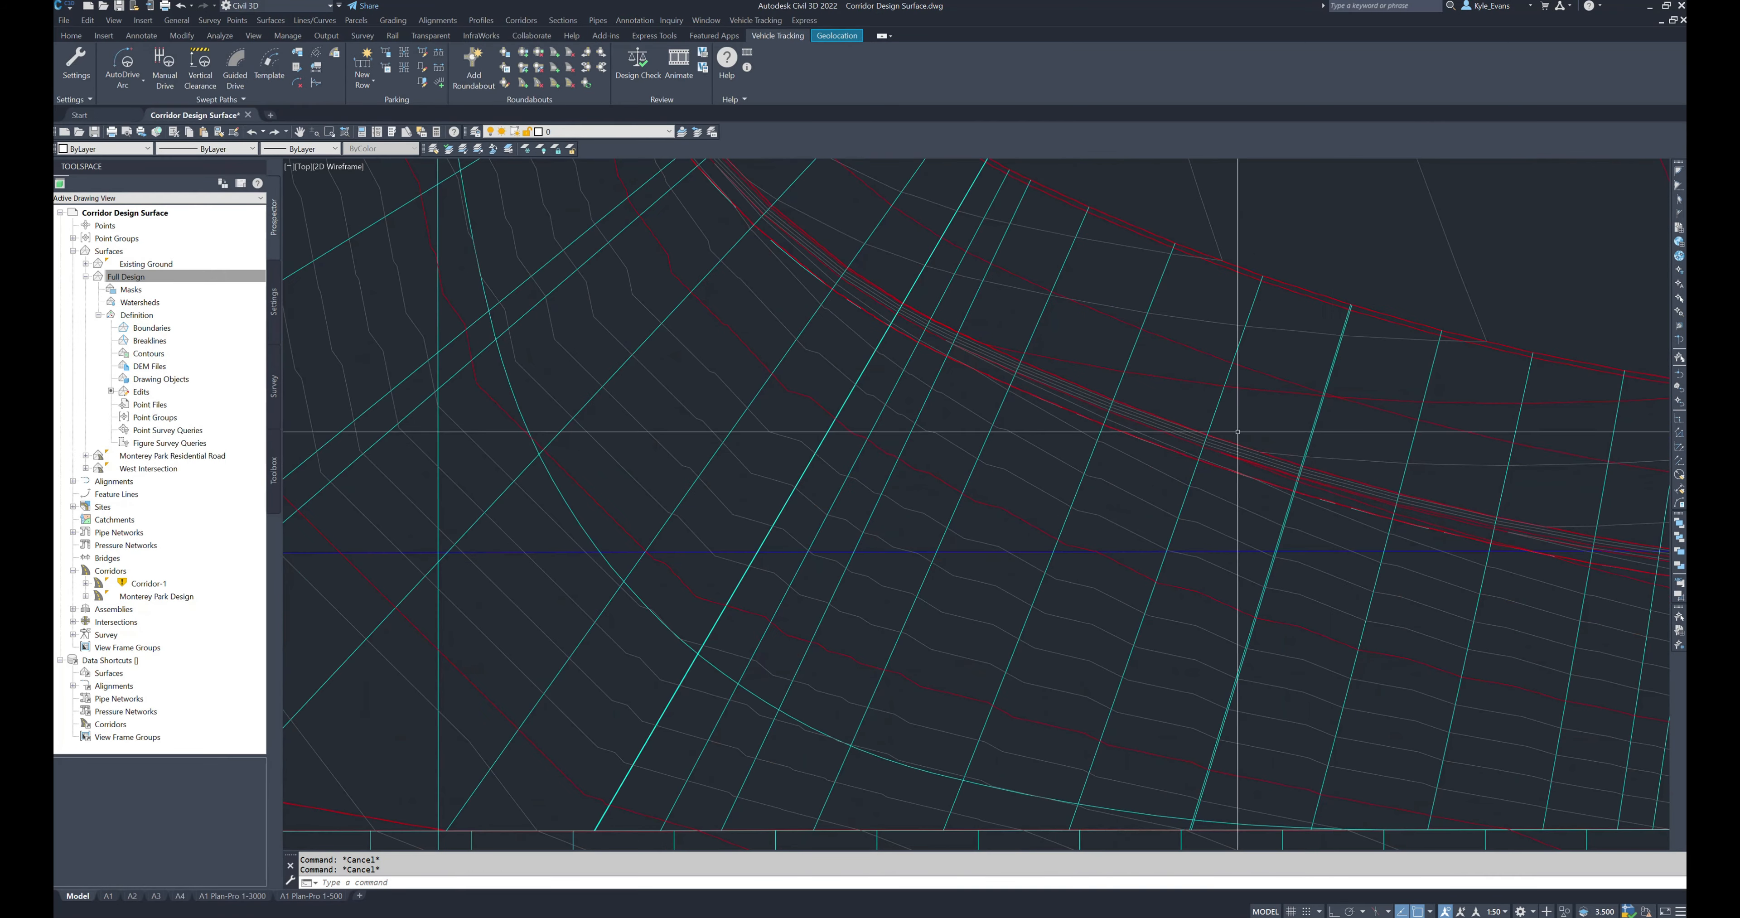
{"action": "scroll", "coordinate": [830, 366], "scroll_direction": "up", "scroll_amount": 3}
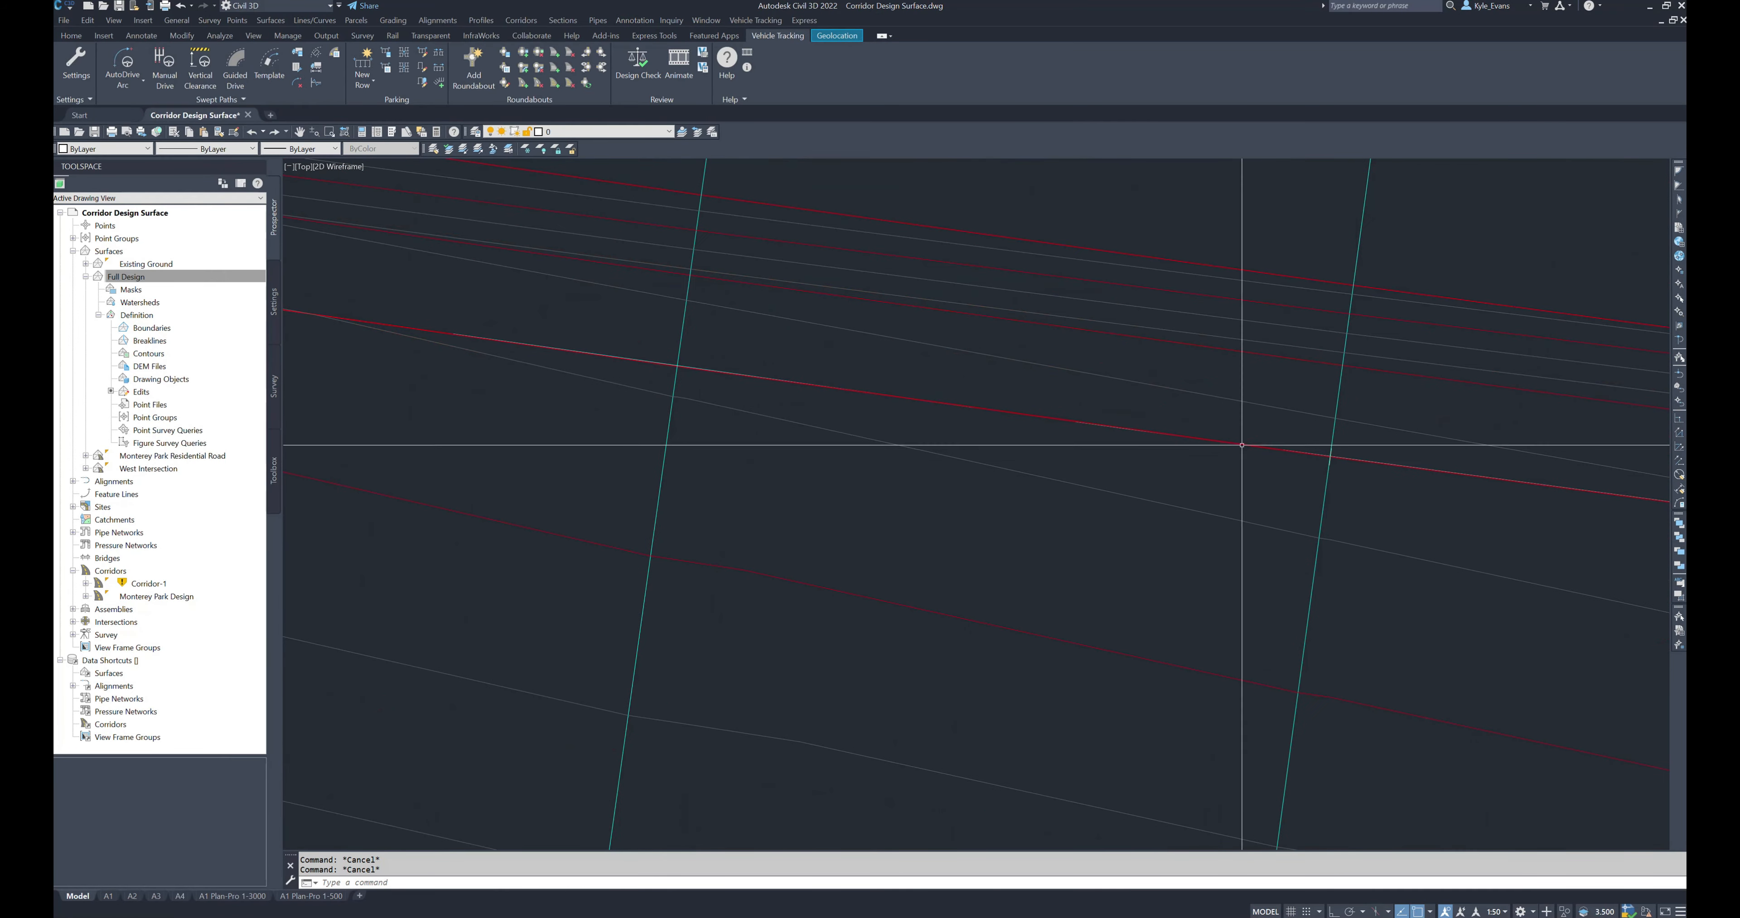
{"action": "scroll", "coordinate": [1175, 480], "scroll_direction": "down", "scroll_amount": 5}
{"action": "scroll", "coordinate": [1068, 517], "scroll_direction": "up", "scroll_amount": 4}
{"action": "scroll", "coordinate": [1336, 607], "scroll_direction": "up", "scroll_amount": 2}
{"action": "scroll", "coordinate": [1202, 634], "scroll_direction": "up", "scroll_amount": 8}
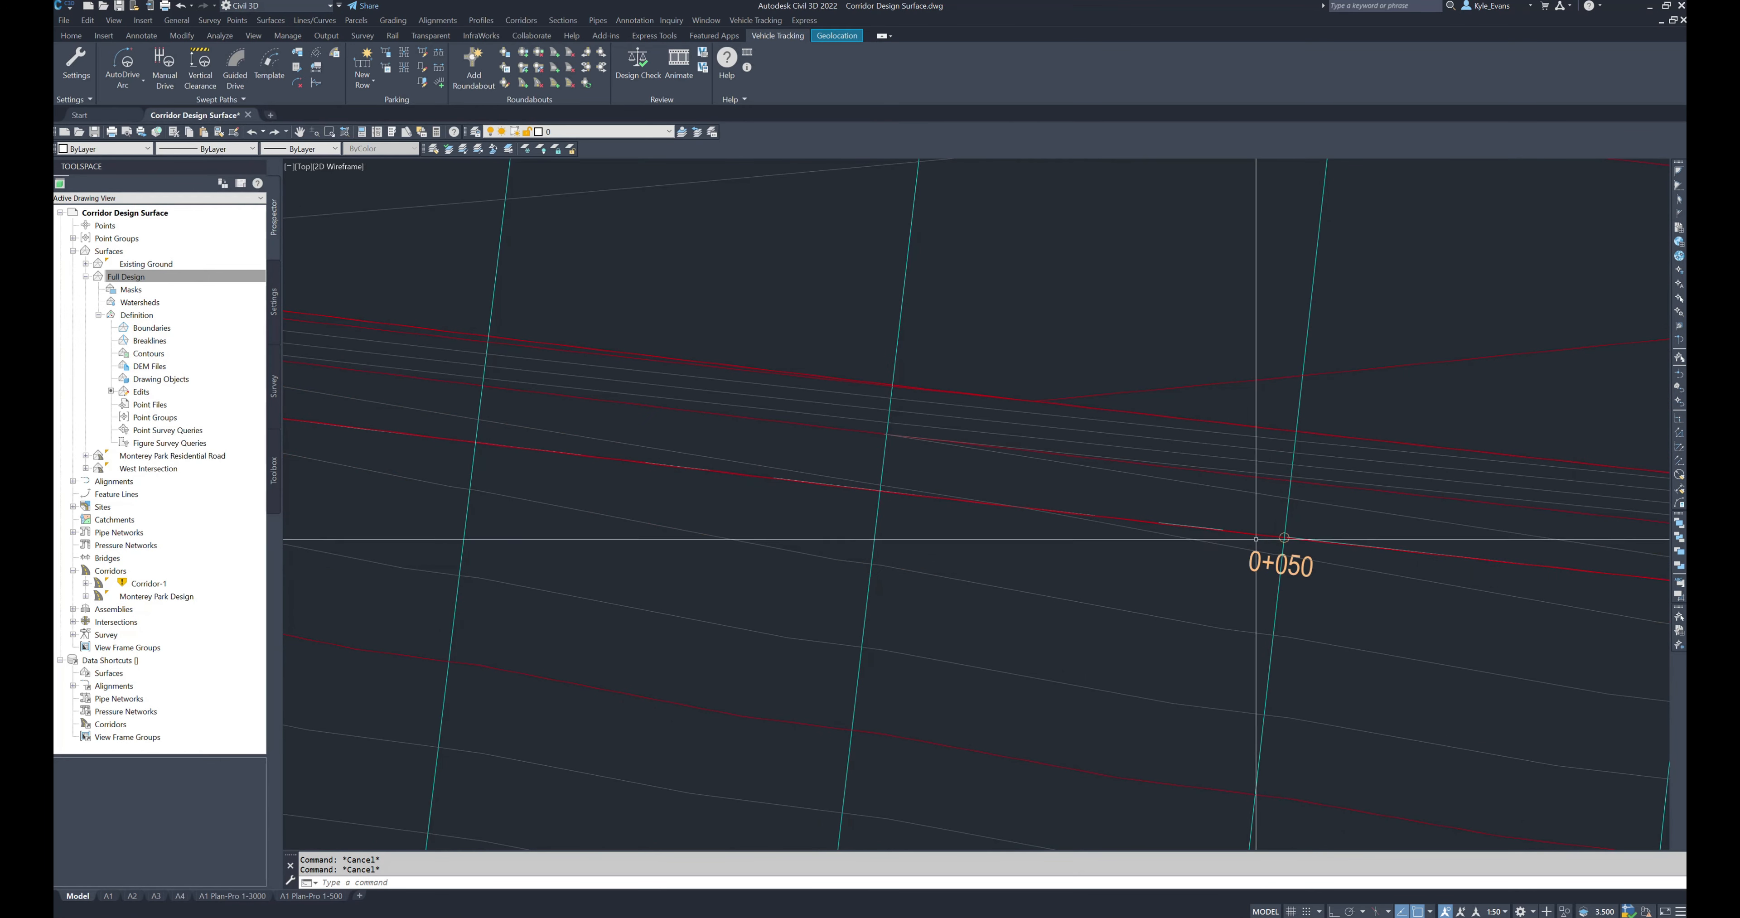
{"action": "left_click", "coordinate": [1243, 532]}
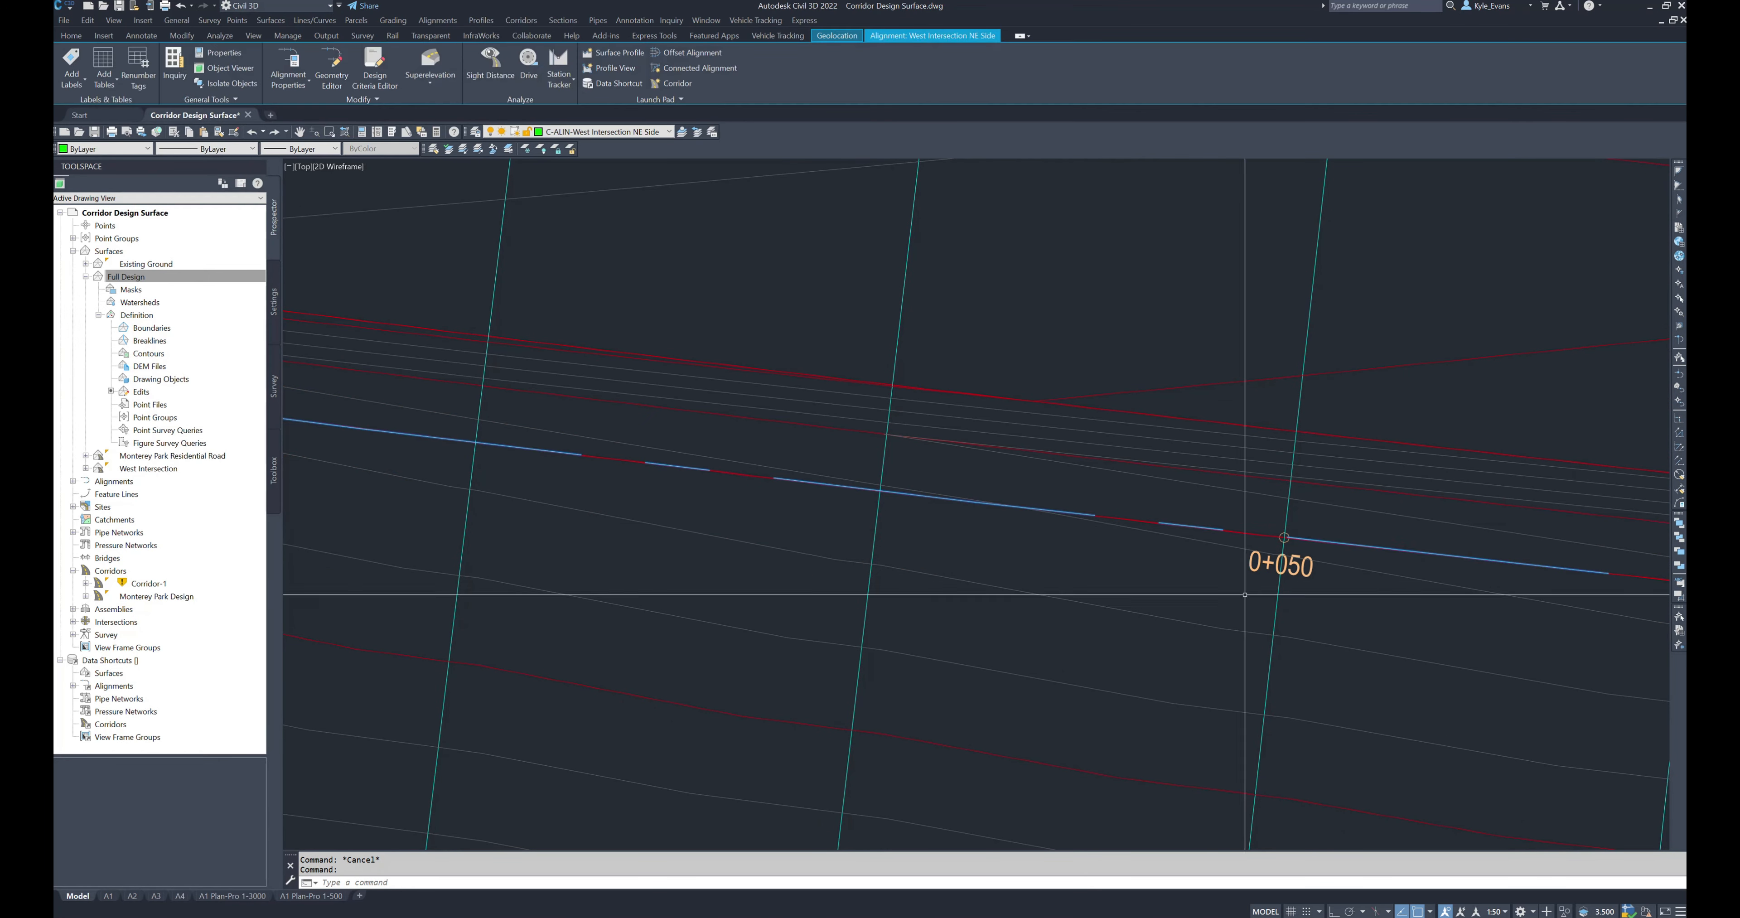
{"action": "scroll", "coordinate": [1302, 669], "scroll_direction": "down", "scroll_amount": 5}
{"action": "scroll", "coordinate": [702, 523], "scroll_direction": "up", "scroll_amount": 4}
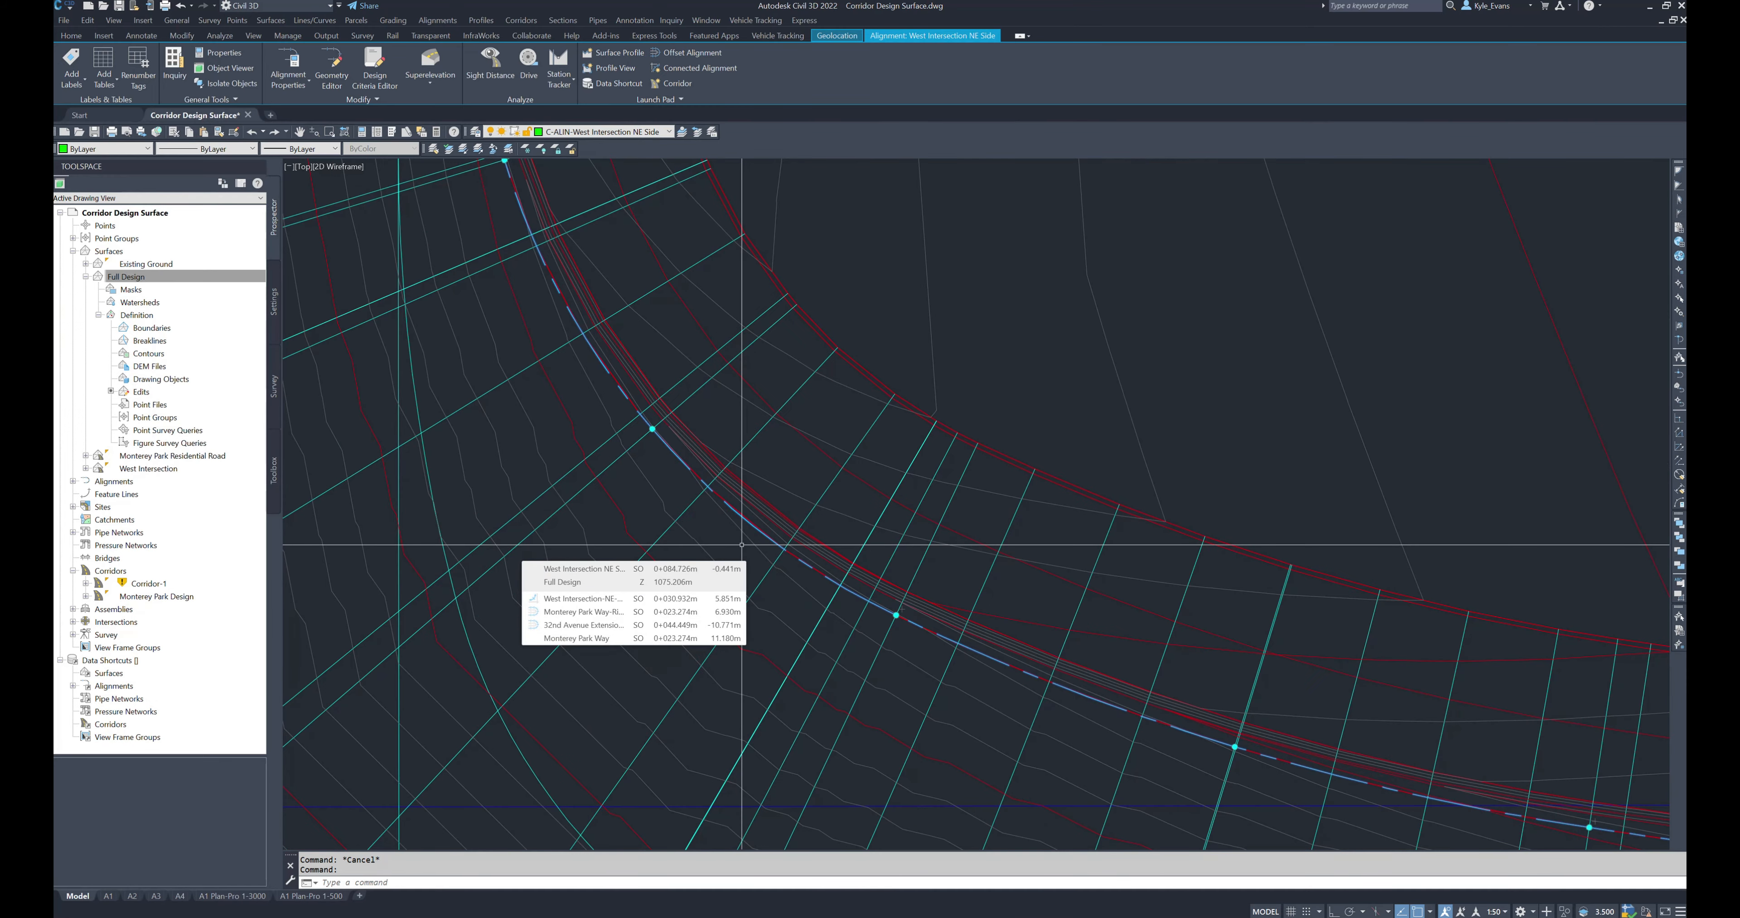
Step: Open the West Intersection NE Side Design profile for geometry editing in its profile view
{"action": "scroll", "coordinate": [741, 544], "scroll_direction": "down", "scroll_amount": 10}
{"action": "key", "text": "Escape"}
{"action": "scroll", "coordinate": [948, 524], "scroll_direction": "up", "scroll_amount": 8}
{"action": "scroll", "coordinate": [1090, 588], "scroll_direction": "up", "scroll_amount": 6}
{"action": "left_click", "coordinate": [830, 527]}
{"action": "right_click", "coordinate": [830, 524]}
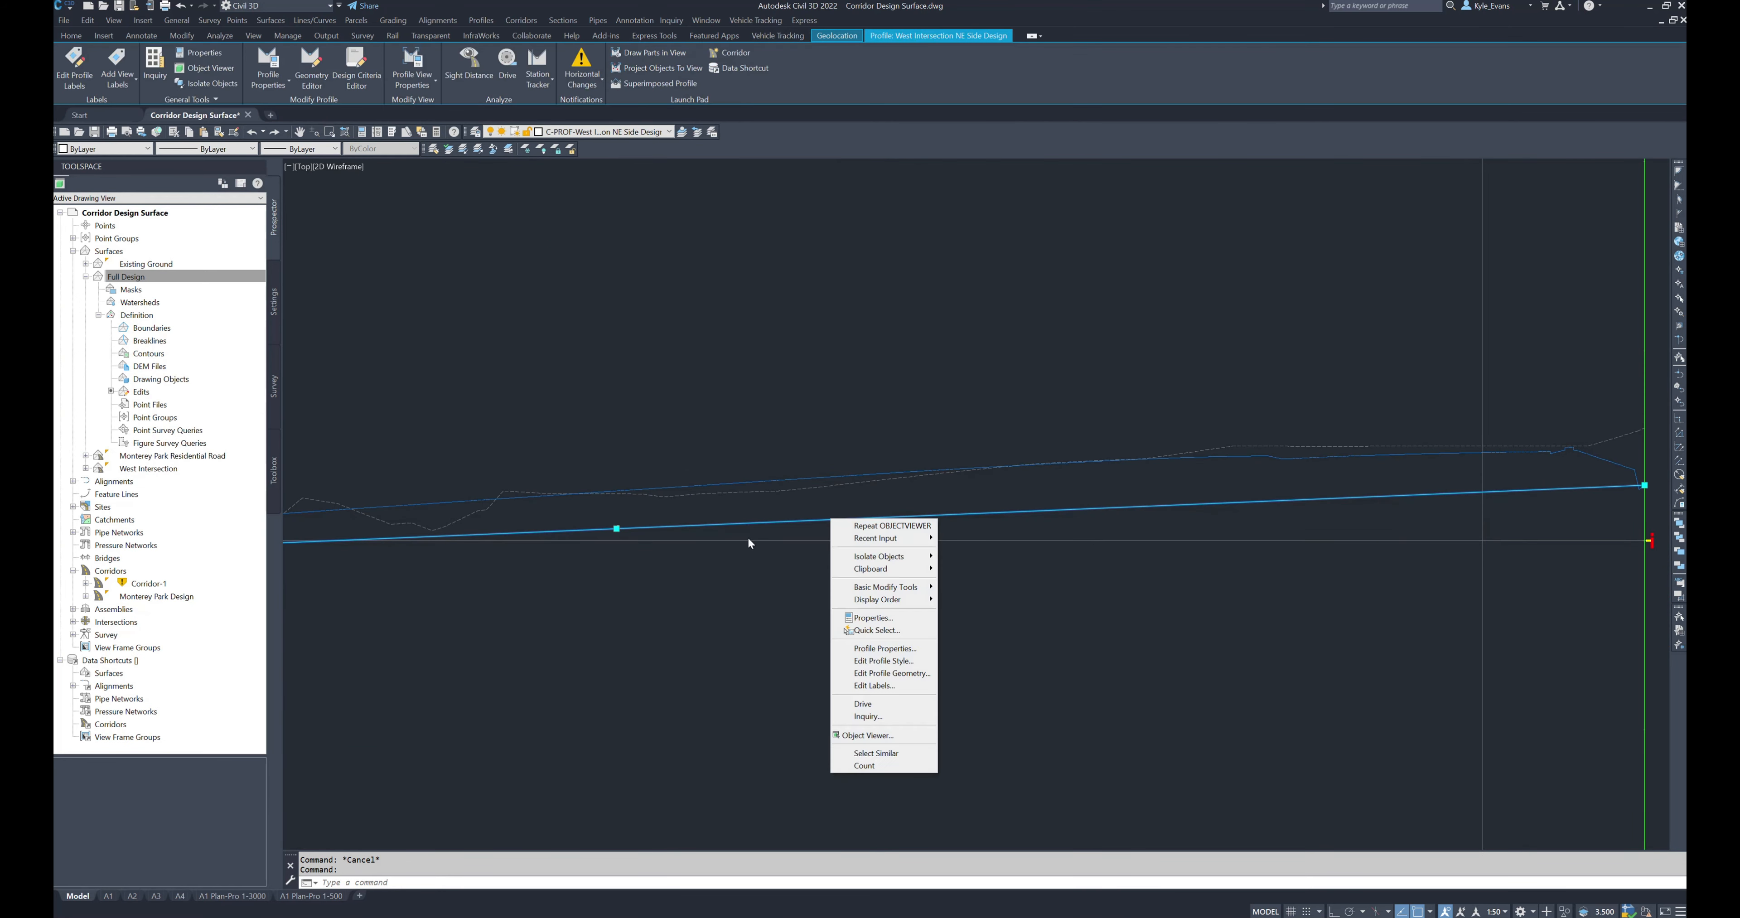
{"action": "left_click", "coordinate": [892, 673]}
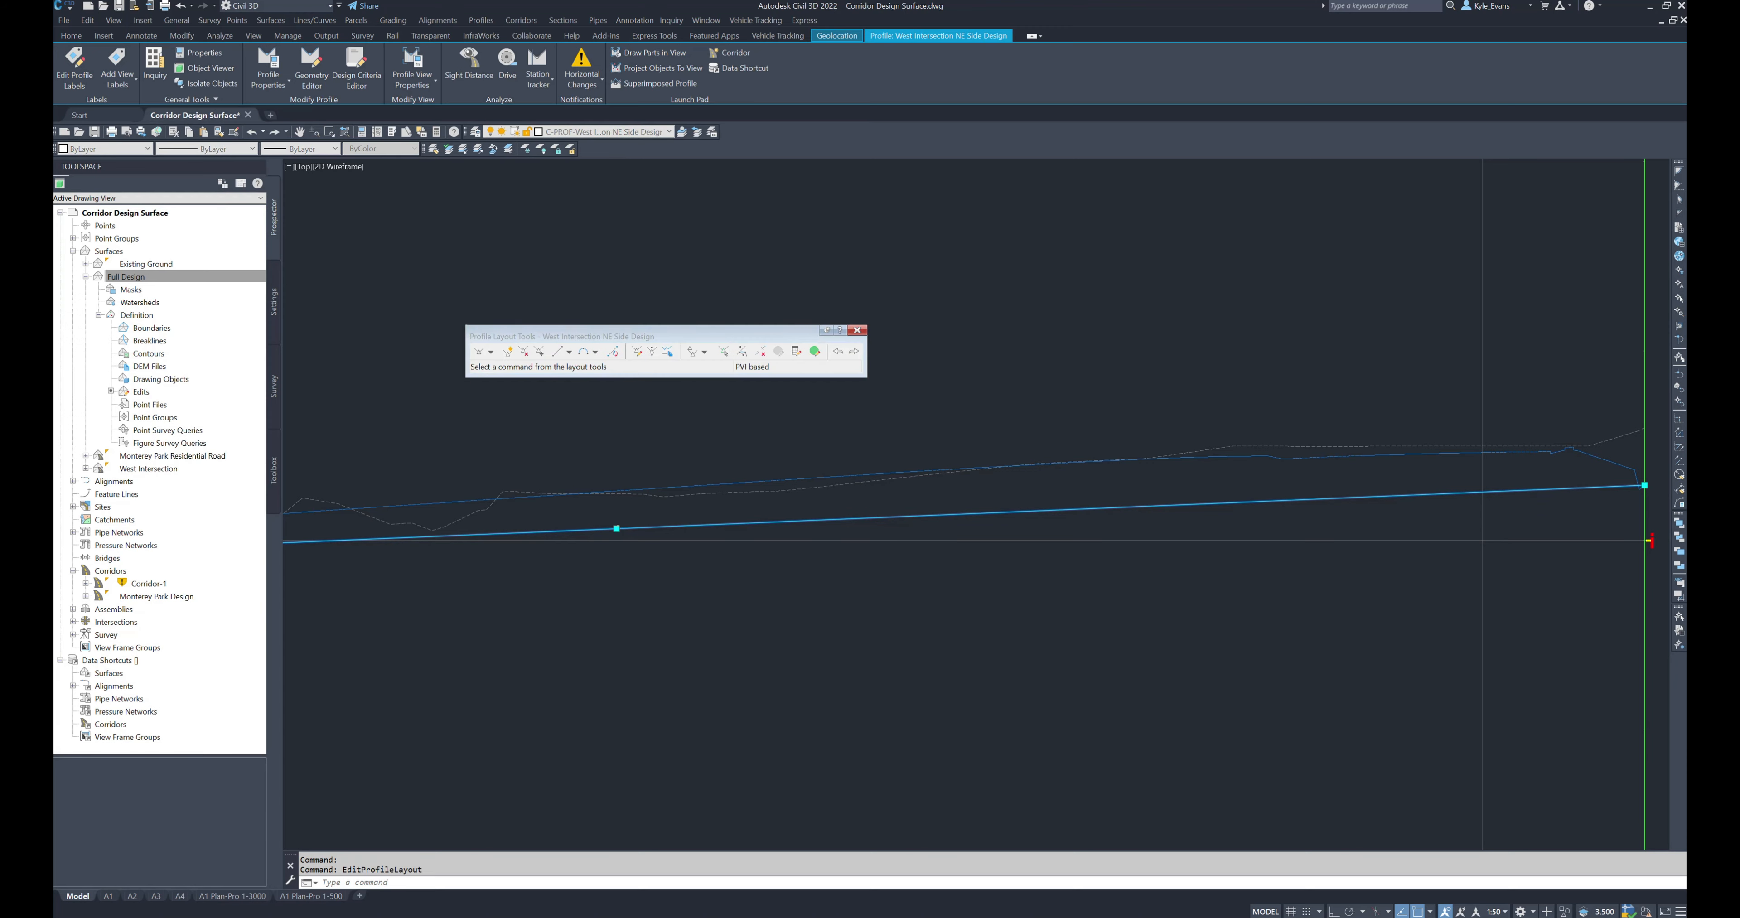
Step: Insert a PVI in the northeast side design profile at about station 0+075.55 and elevation 1075.36 m
{"action": "left_click", "coordinate": [508, 353]}
{"action": "scroll", "coordinate": [782, 560], "scroll_direction": "down", "scroll_amount": 3}
{"action": "middle_click_drag", "start_coordinate": [756, 586], "coordinate": [800, 540]}
{"action": "scroll", "coordinate": [887, 515], "scroll_direction": "up", "scroll_amount": 2}
{"action": "scroll", "coordinate": [883, 463], "scroll_direction": "up", "scroll_amount": 1}
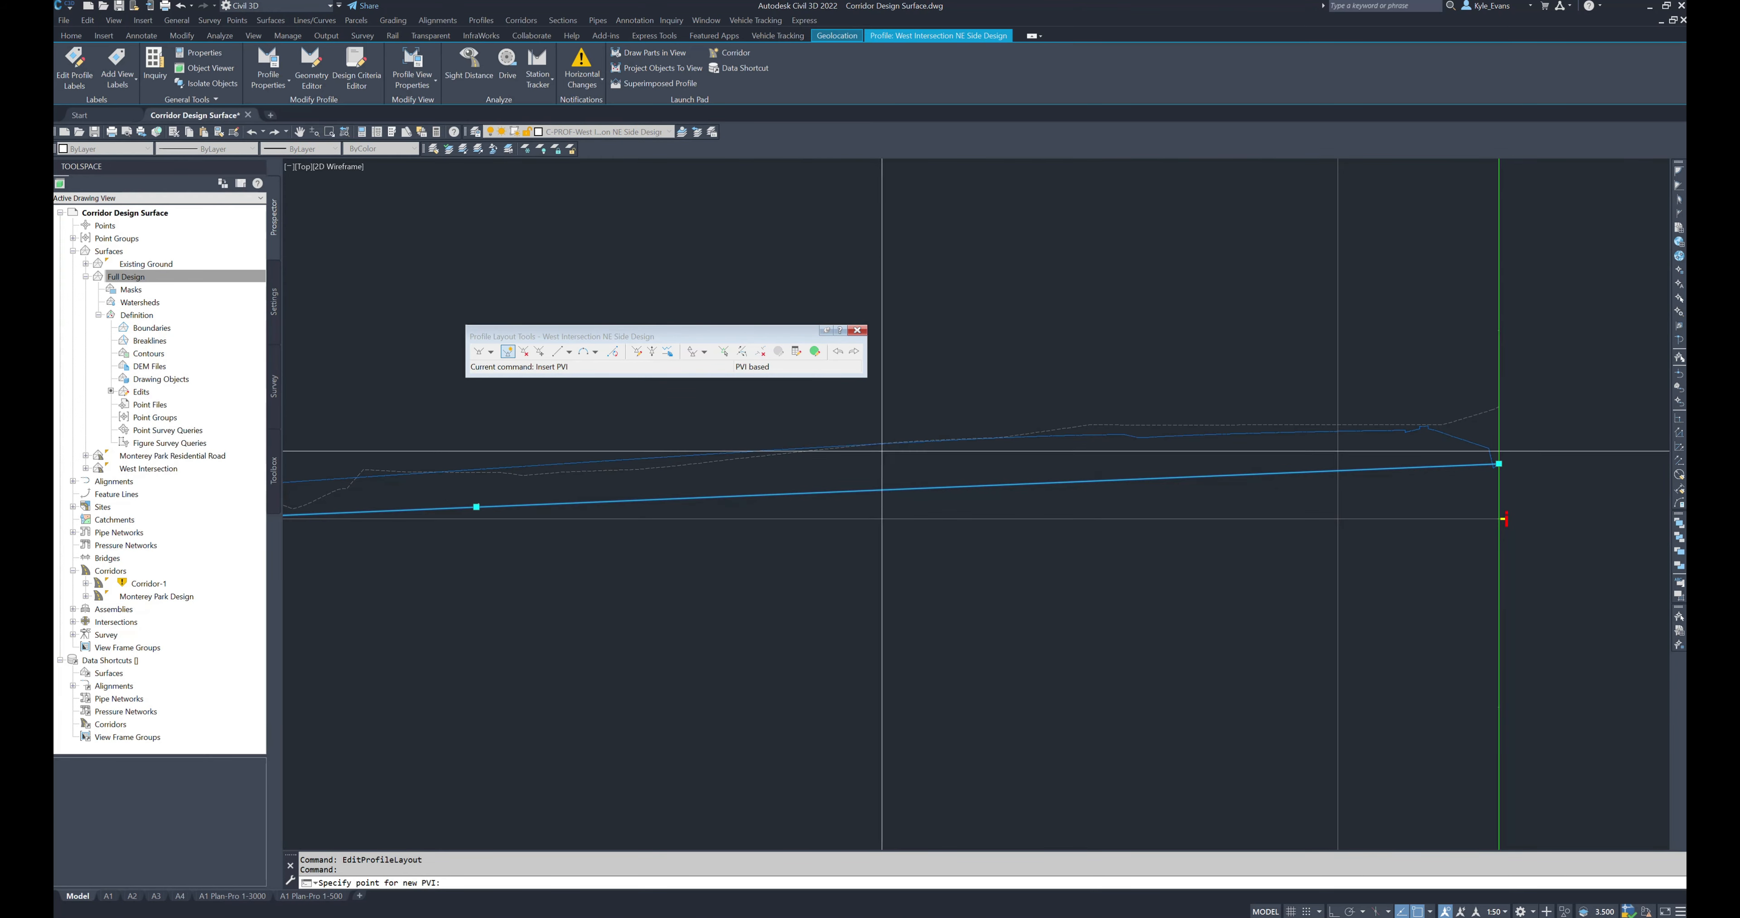
{"action": "scroll", "coordinate": [877, 459], "scroll_direction": "up", "scroll_amount": 2}
{"action": "left_click", "coordinate": [877, 444]}
{"action": "scroll", "coordinate": [1165, 623], "scroll_direction": "down", "scroll_amount": 4}
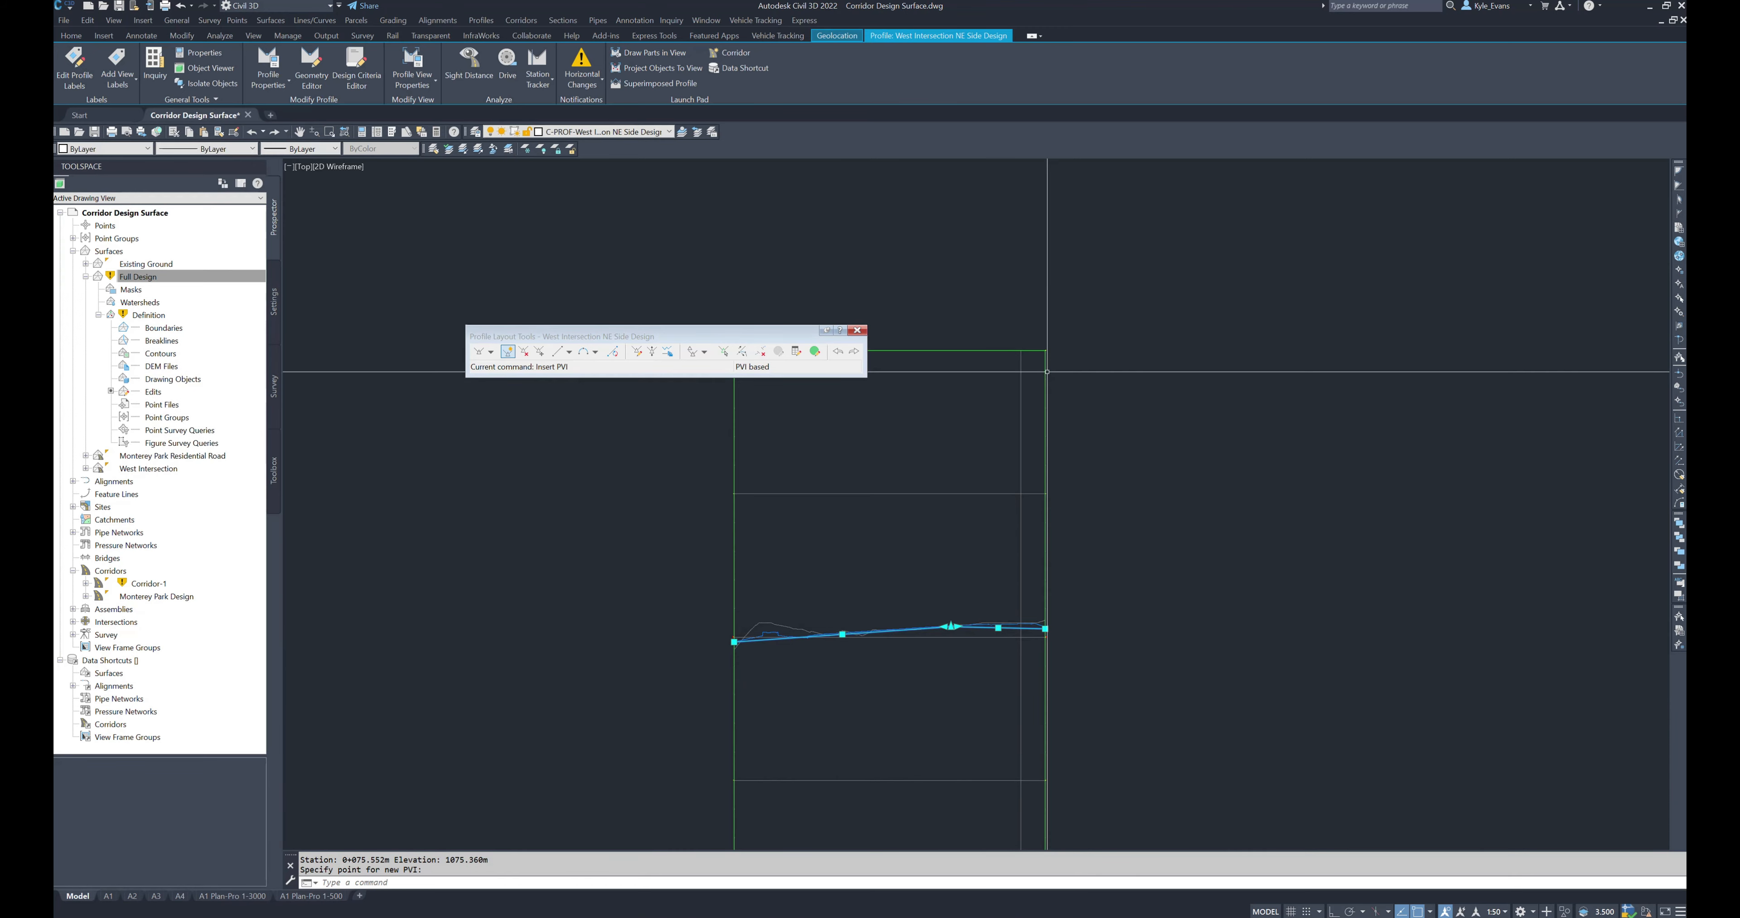
Step: Rebuild Corridor-1 and the Full Design surface
{"action": "scroll", "coordinate": [1007, 555], "scroll_direction": "down", "scroll_amount": 8}
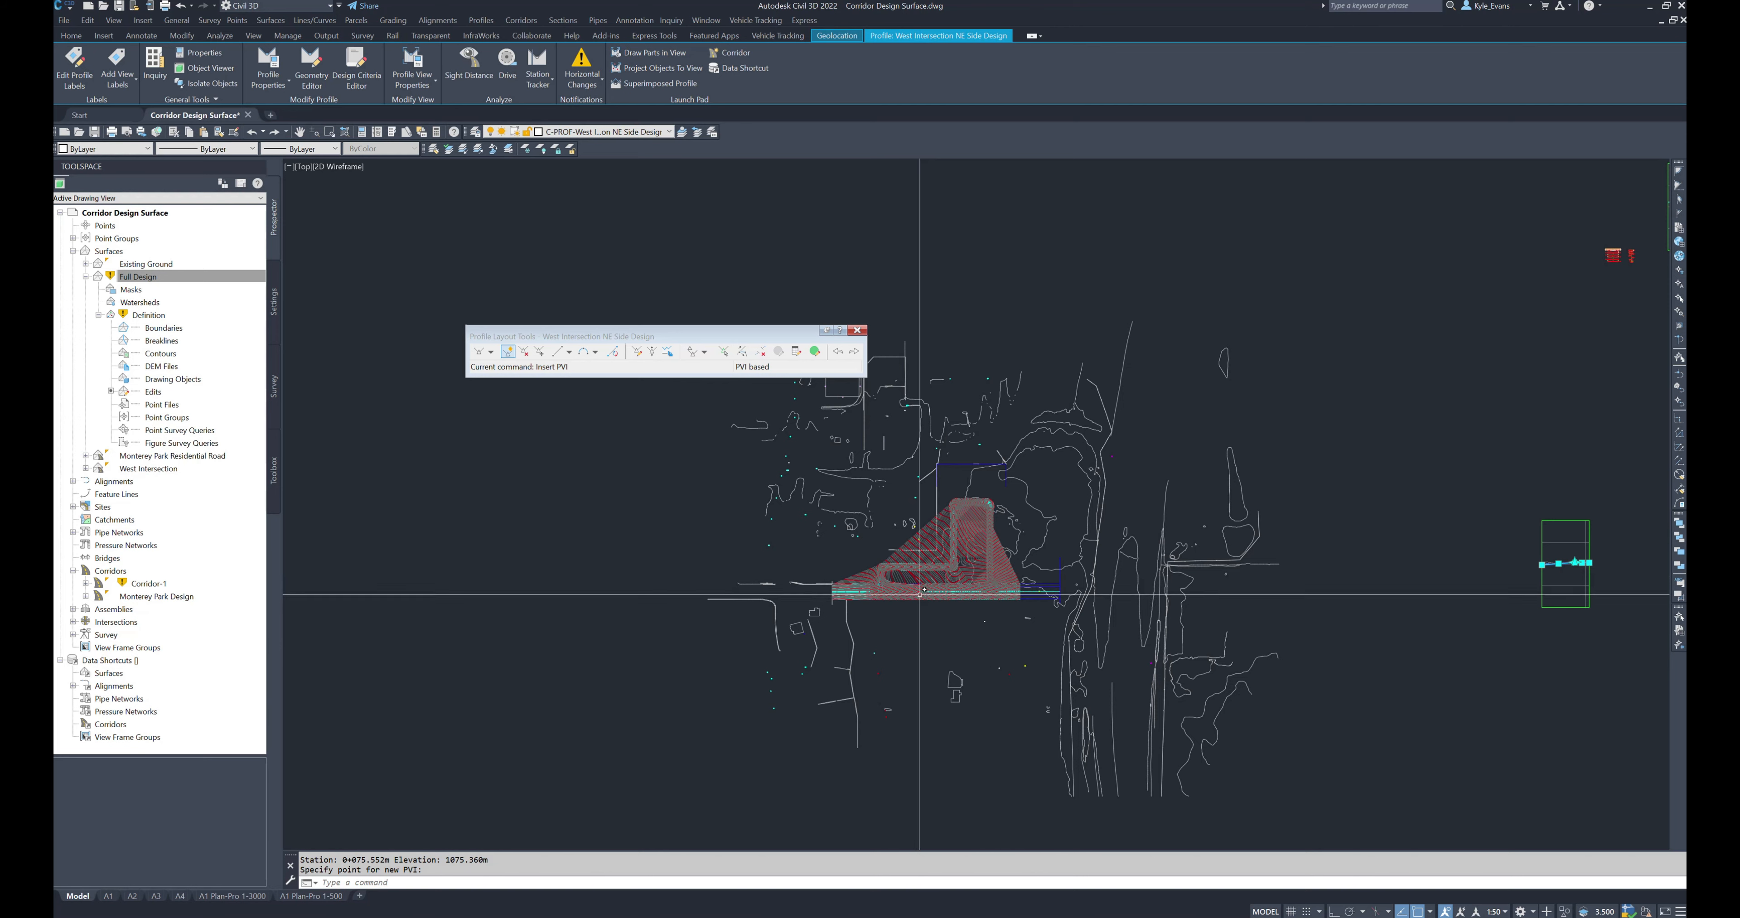
{"action": "scroll", "coordinate": [932, 590], "scroll_direction": "up", "scroll_amount": 7}
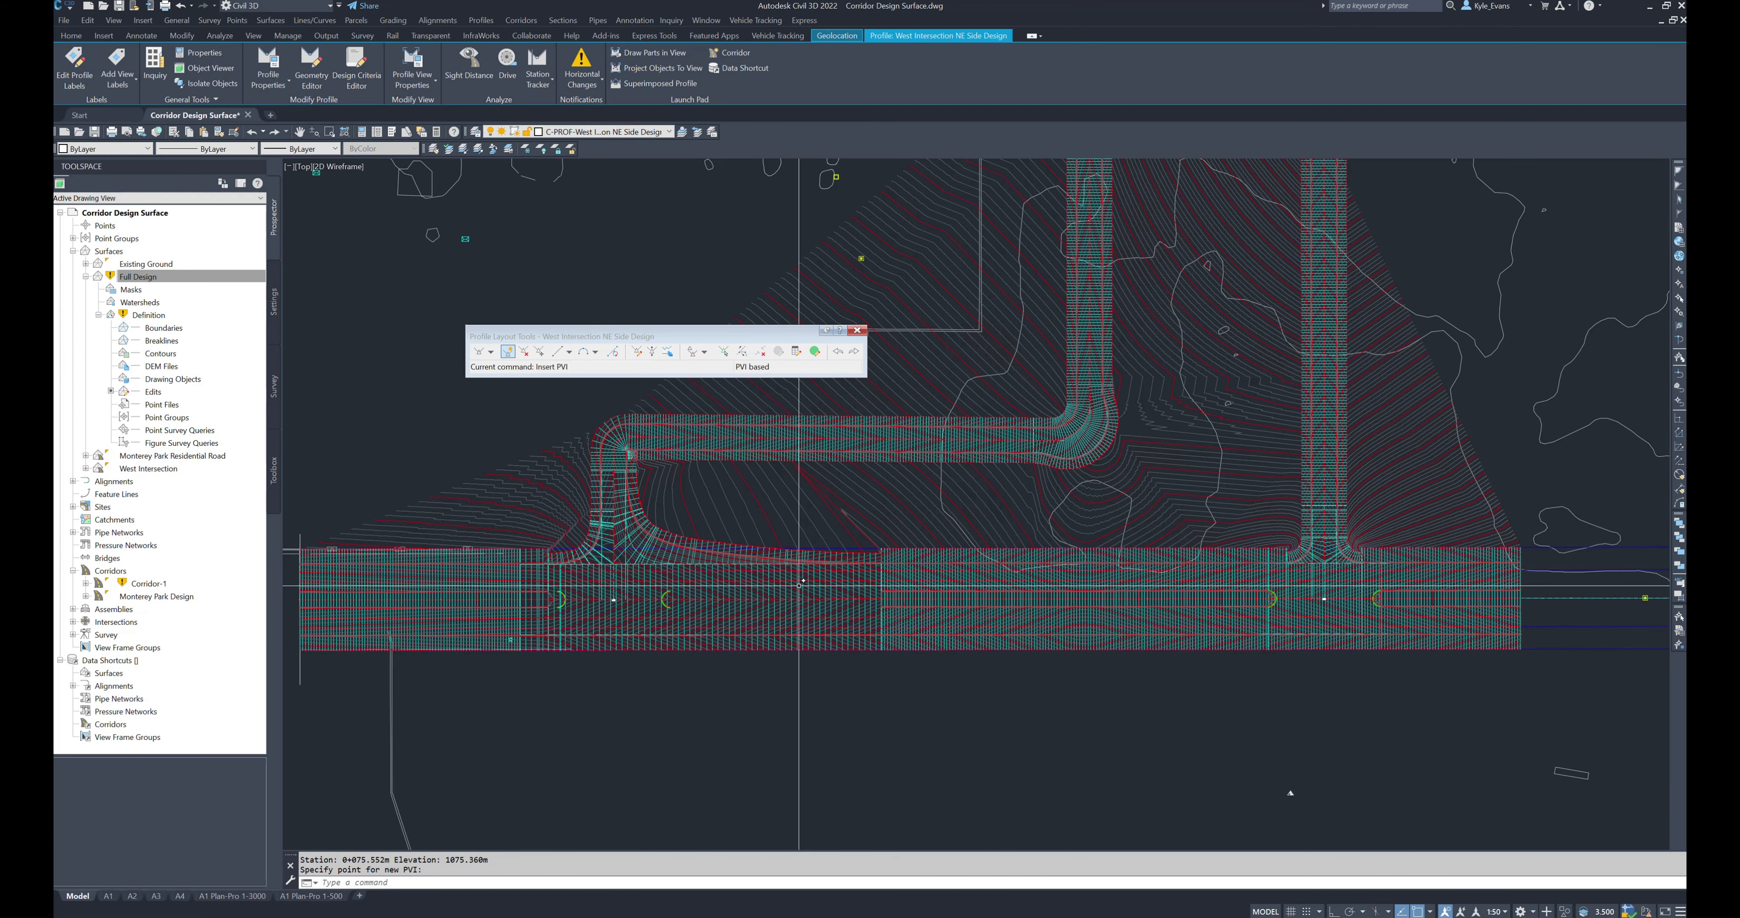
{"action": "right_click", "coordinate": [151, 589]}
{"action": "left_click", "coordinate": [189, 620]}
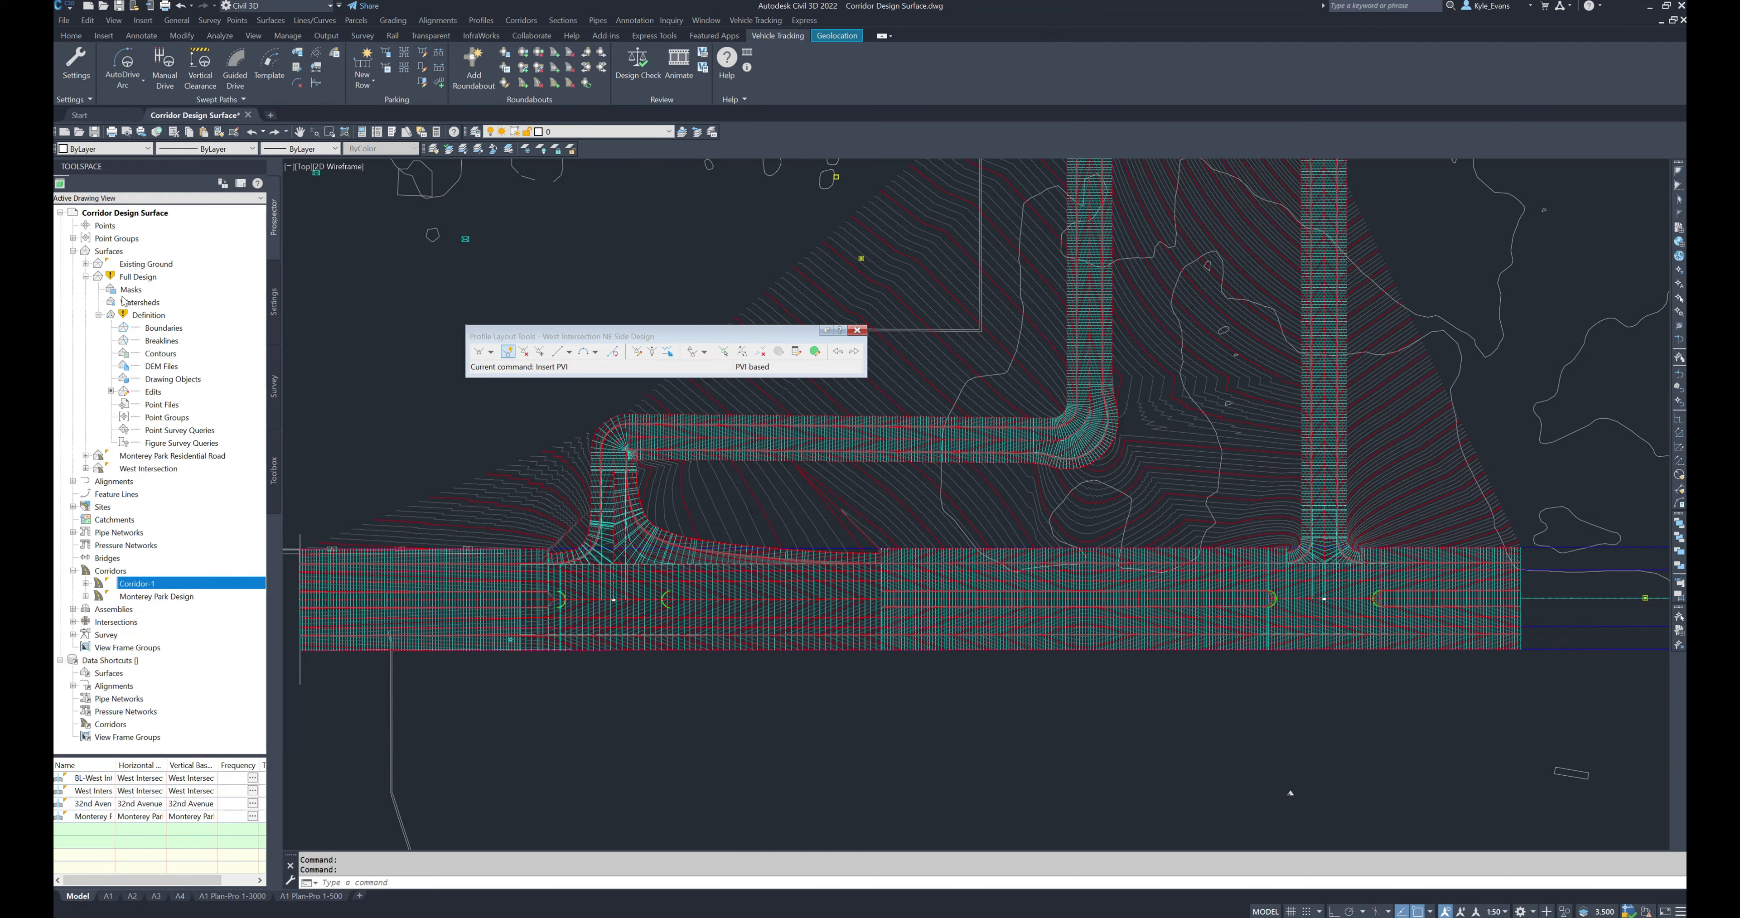
{"action": "right_click", "coordinate": [163, 277]}
{"action": "left_click", "coordinate": [192, 326]}
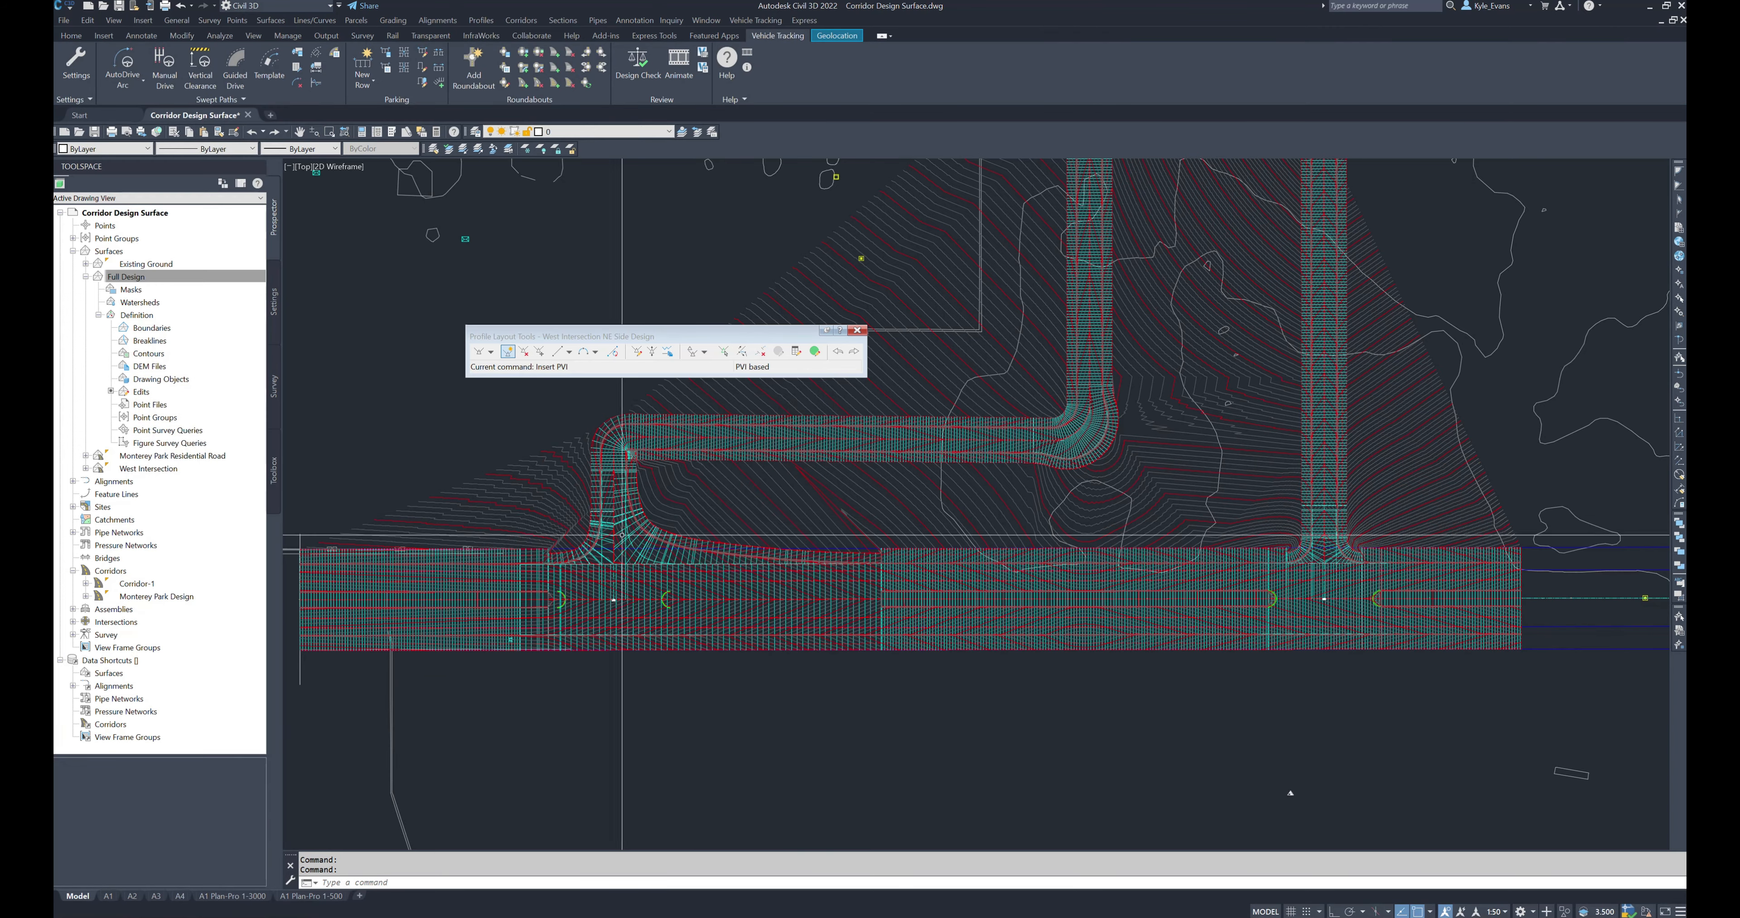
Step: Check the rebuilt contours along the northeast curb return and bring up the Full Design surface in the Object Viewer
{"action": "scroll", "coordinate": [704, 660], "scroll_direction": "up", "scroll_amount": 5}
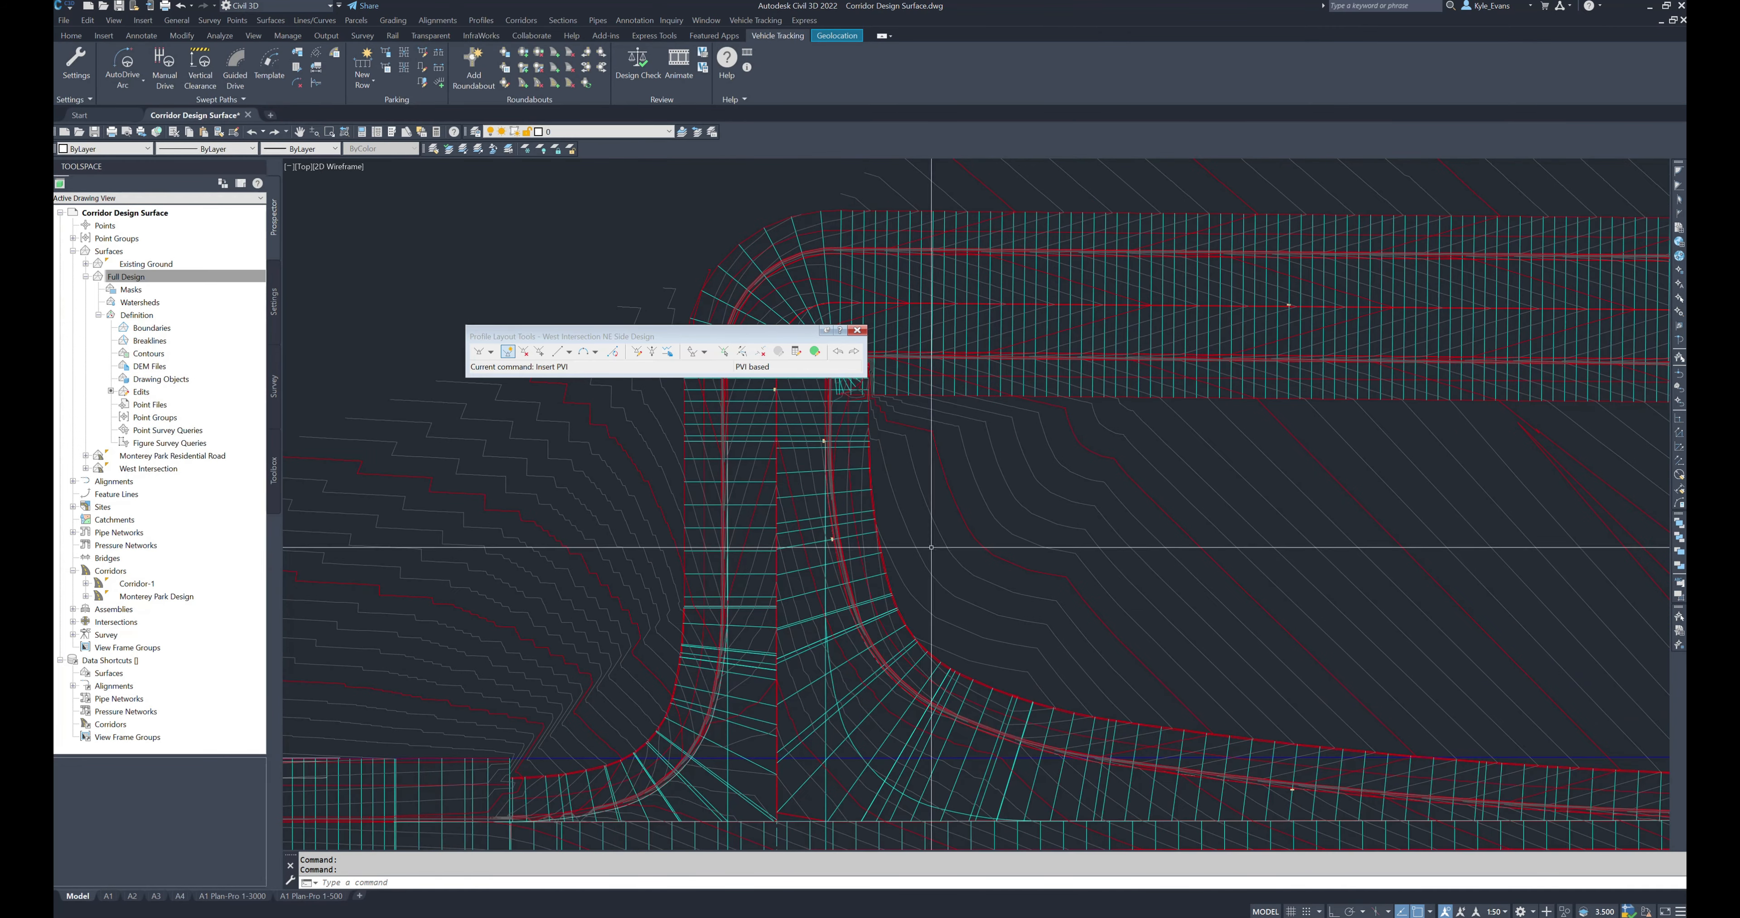
{"action": "scroll", "coordinate": [932, 542], "scroll_direction": "up", "scroll_amount": 5}
{"action": "scroll", "coordinate": [634, 383], "scroll_direction": "down", "scroll_amount": 5}
{"action": "scroll", "coordinate": [577, 500], "scroll_direction": "up", "scroll_amount": 3}
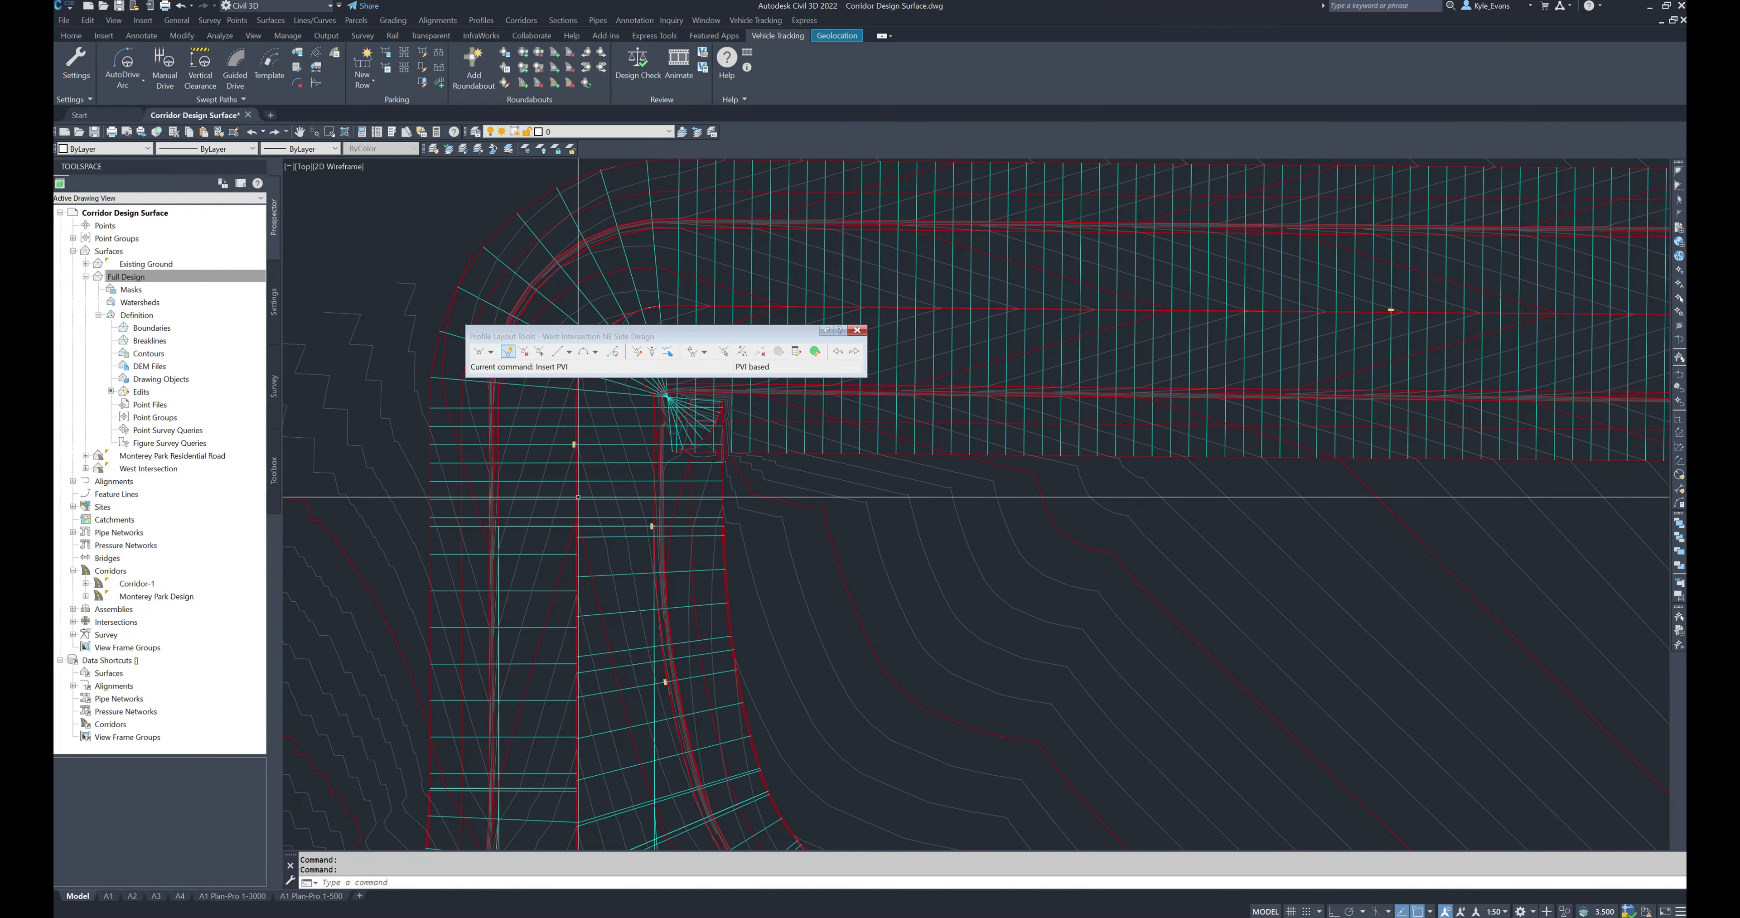
{"action": "middle_click_drag", "start_coordinate": [676, 603], "coordinate": [619, 510]}
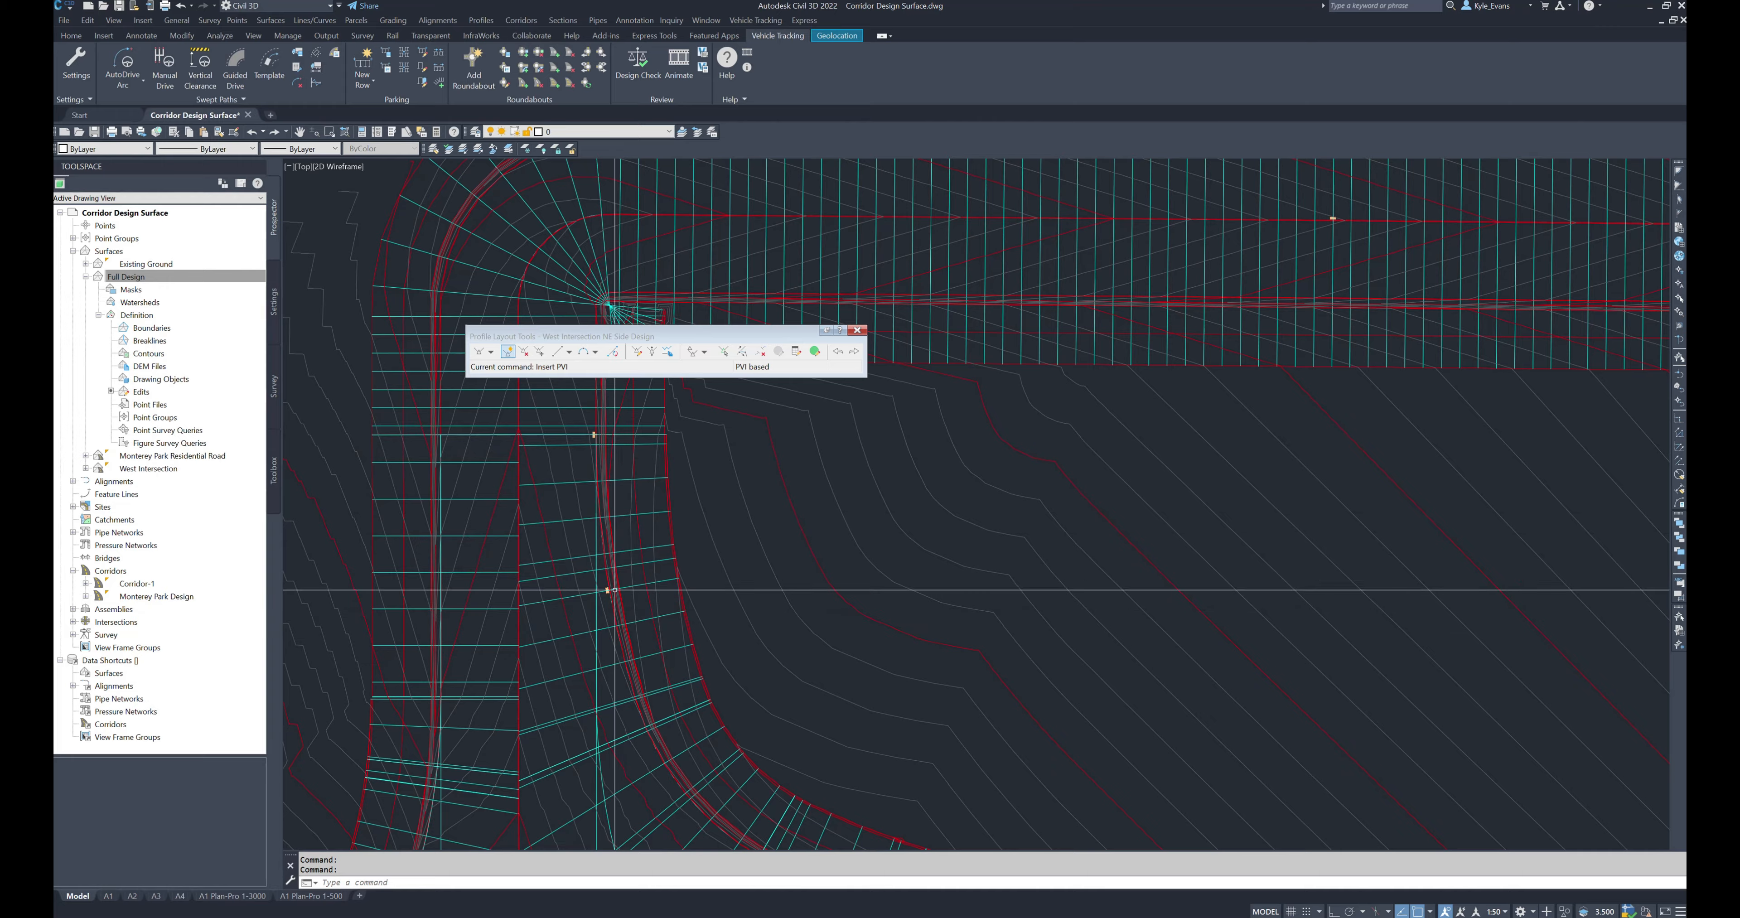
{"action": "scroll", "coordinate": [614, 590], "scroll_direction": "down", "scroll_amount": 3}
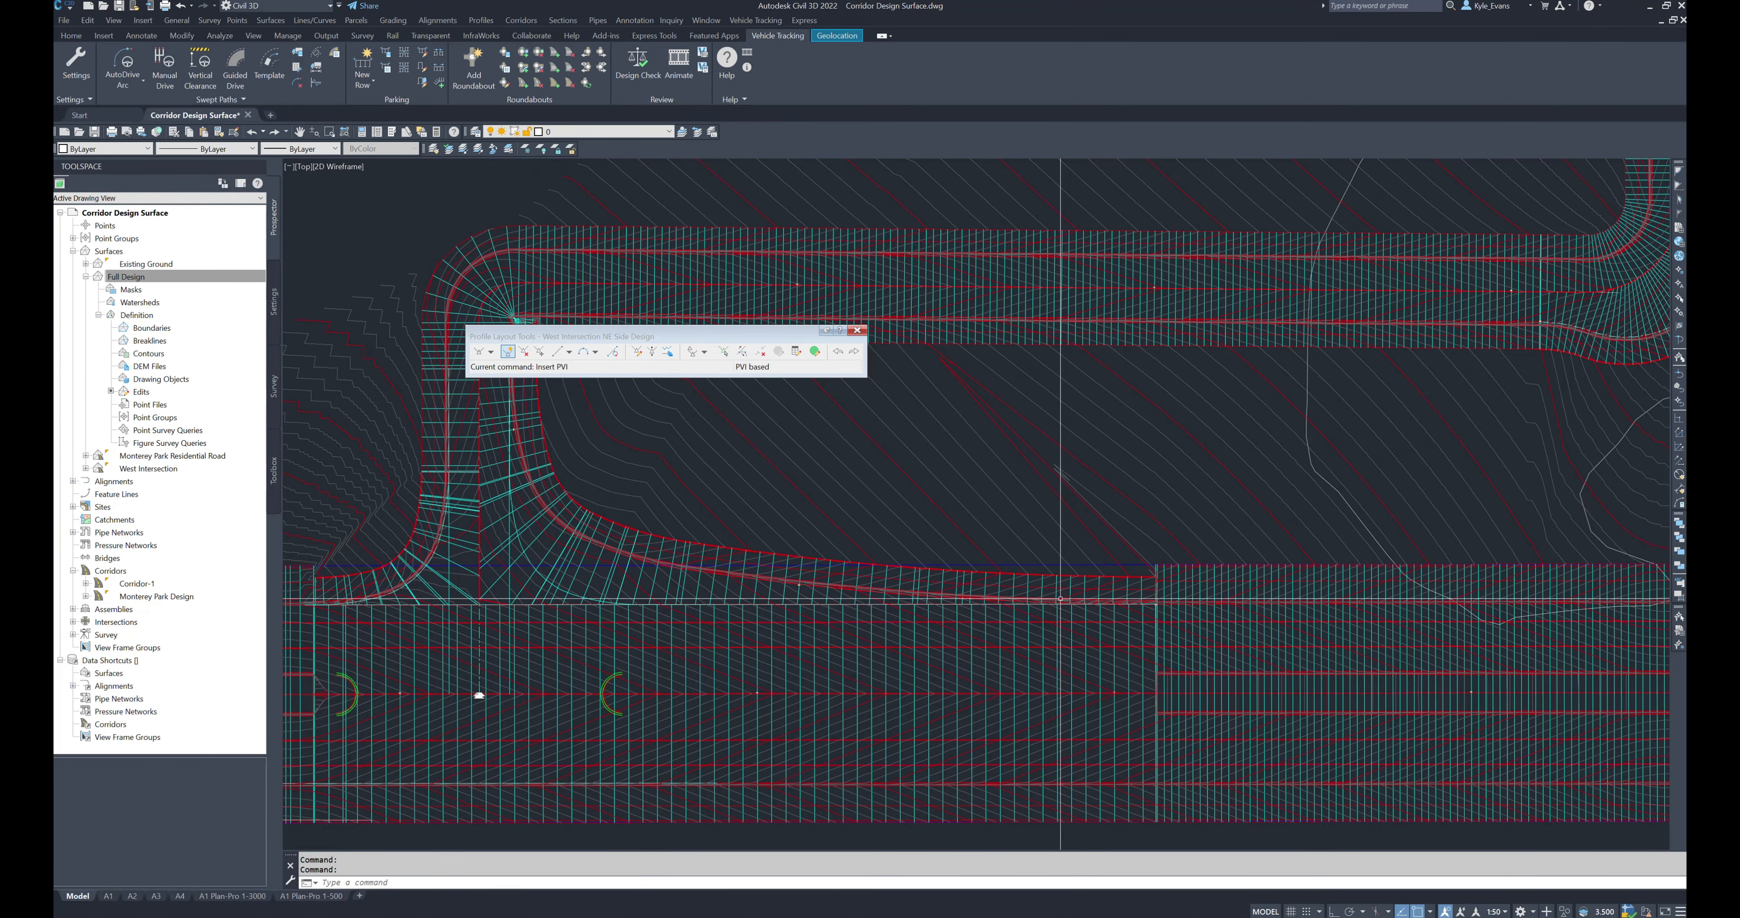
{"action": "left_click", "coordinate": [530, 550]}
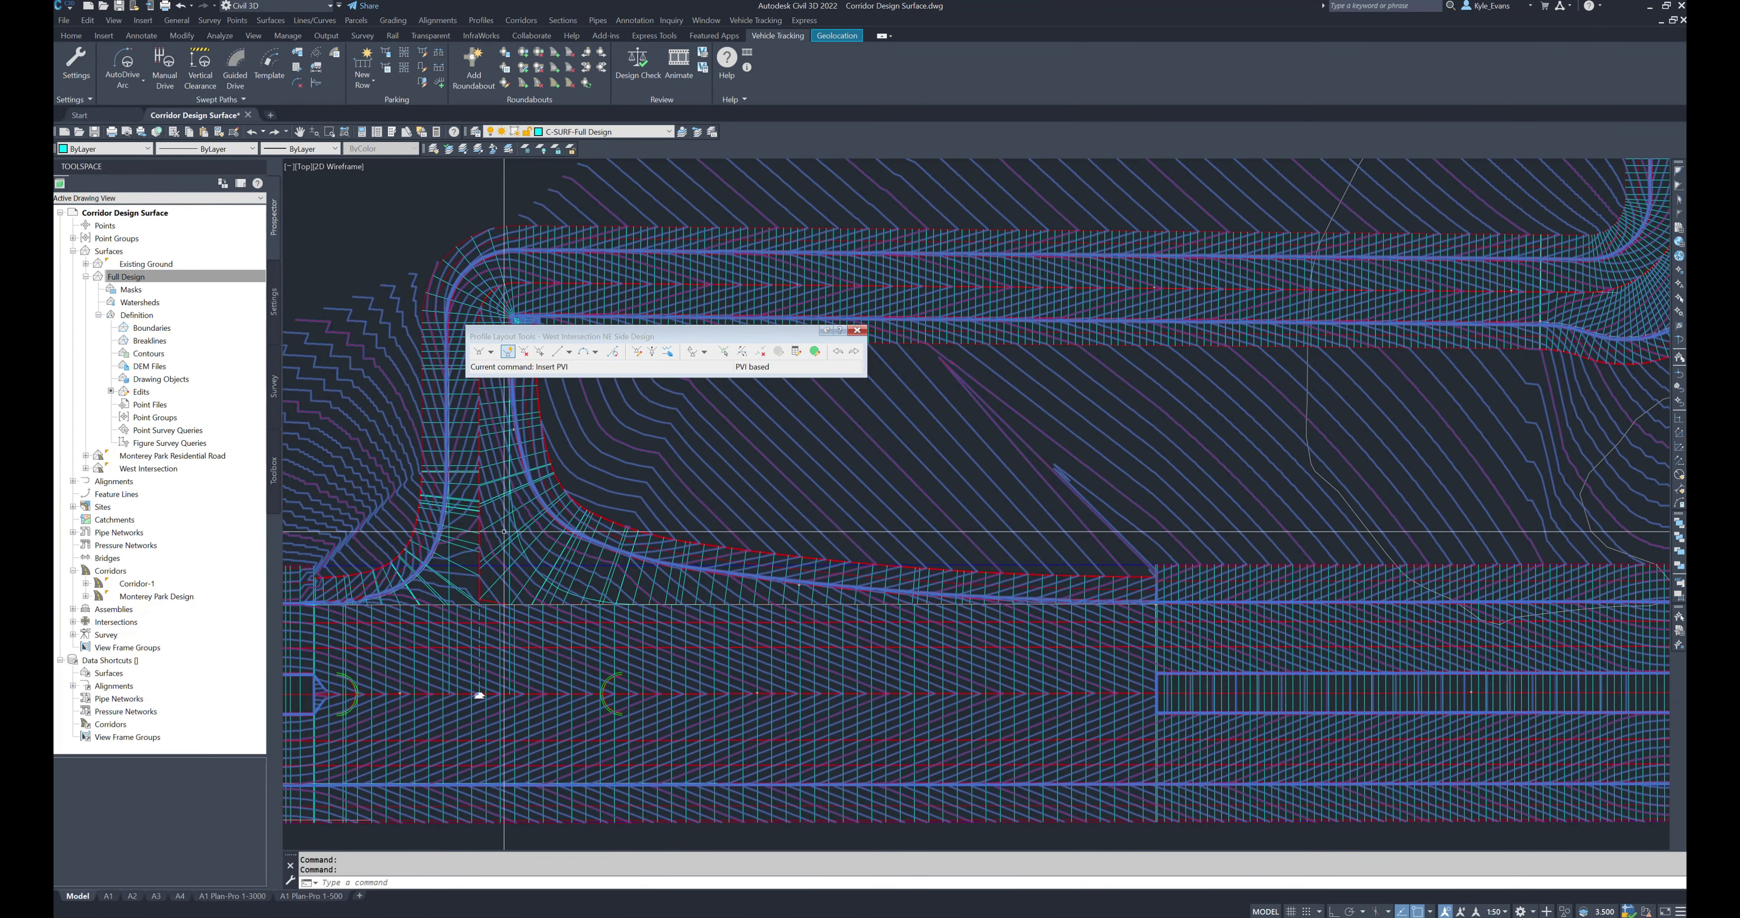
{"action": "right_click", "coordinate": [530, 550]}
{"action": "left_click", "coordinate": [600, 729]}
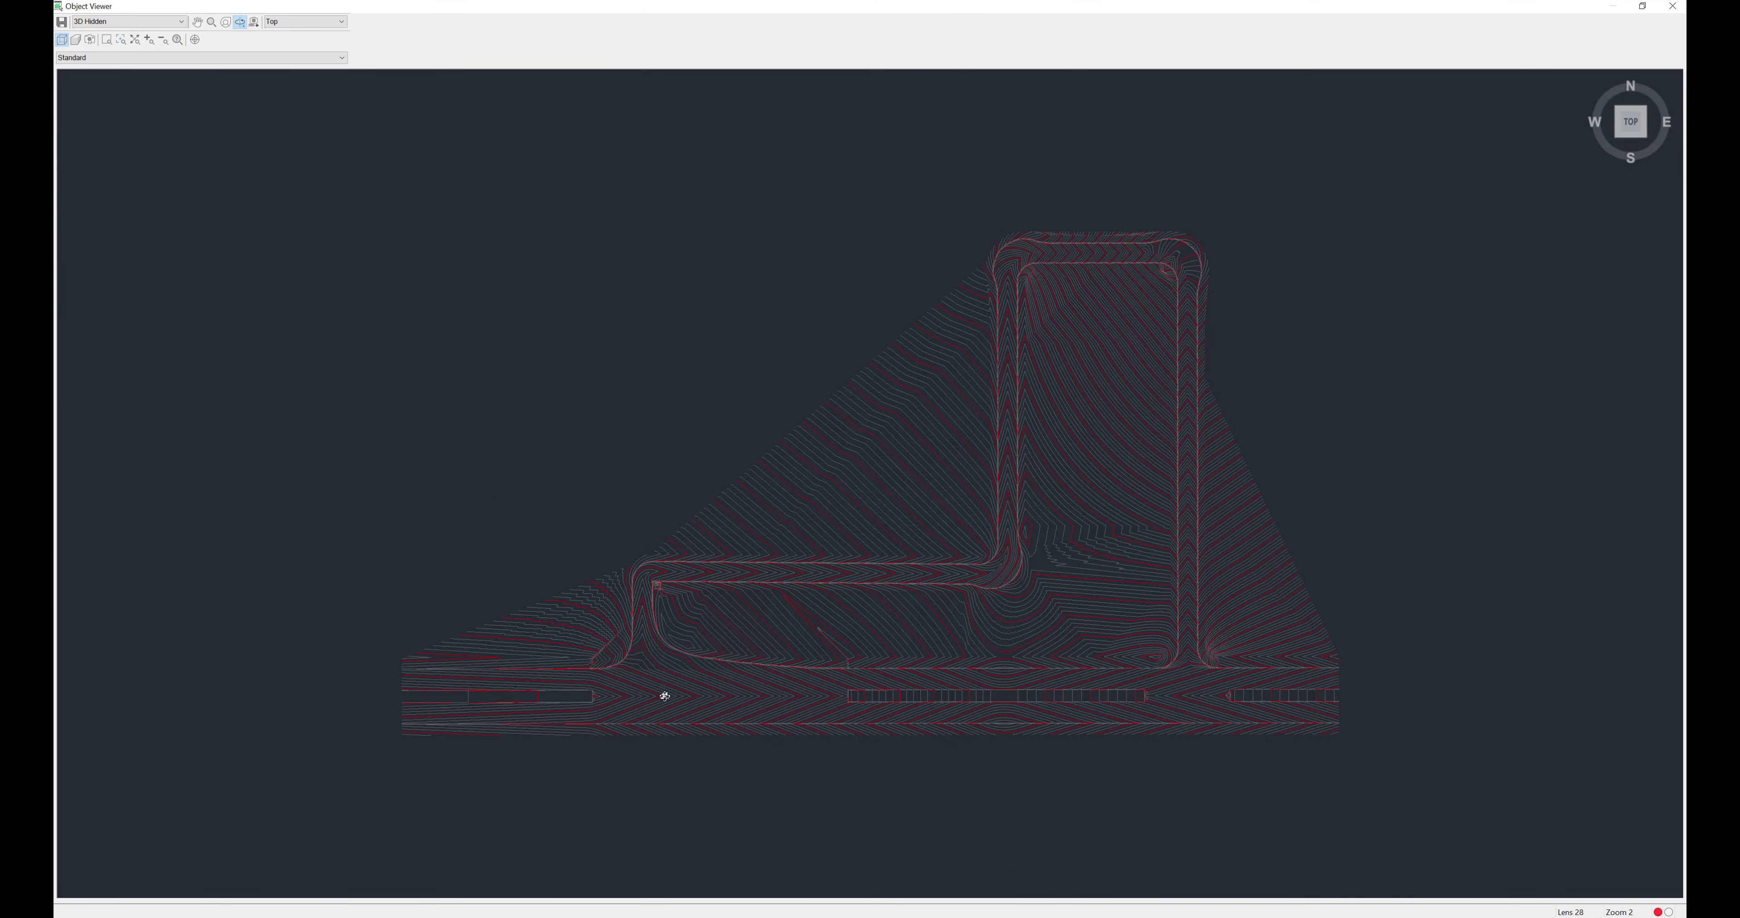
Step: Examine the Full Design surface in 3D around the west intersection's curb returns and median ends, and close the Object Viewer
{"action": "left_click_drag", "start_coordinate": [665, 696], "coordinate": [686, 486]}
{"action": "middle_click_drag", "start_coordinate": [686, 487], "coordinate": [853, 580]}
{"action": "scroll", "coordinate": [739, 504], "scroll_direction": "up", "scroll_amount": 3}
{"action": "middle_click_drag", "start_coordinate": [563, 592], "coordinate": [952, 561]}
{"action": "scroll", "coordinate": [824, 540], "scroll_direction": "up", "scroll_amount": 2}
{"action": "middle_click_drag", "start_coordinate": [777, 710], "coordinate": [895, 529]}
{"action": "left_click_drag", "start_coordinate": [894, 528], "coordinate": [875, 407]}
{"action": "middle_click_drag", "start_coordinate": [471, 543], "coordinate": [823, 595]}
{"action": "scroll", "coordinate": [691, 510], "scroll_direction": "up", "scroll_amount": 2}
{"action": "scroll", "coordinate": [676, 645], "scroll_direction": "down", "scroll_amount": 2}
{"action": "middle_click_drag", "start_coordinate": [707, 645], "coordinate": [198, 488]}
{"action": "scroll", "coordinate": [870, 519], "scroll_direction": "down", "scroll_amount": 2}
{"action": "left_click_drag", "start_coordinate": [1018, 667], "coordinate": [808, 609]}
{"action": "scroll", "coordinate": [808, 609], "scroll_direction": "down", "scroll_amount": 1}
{"action": "middle_click_drag", "start_coordinate": [485, 474], "coordinate": [753, 547]}
{"action": "scroll", "coordinate": [782, 554], "scroll_direction": "up", "scroll_amount": 5}
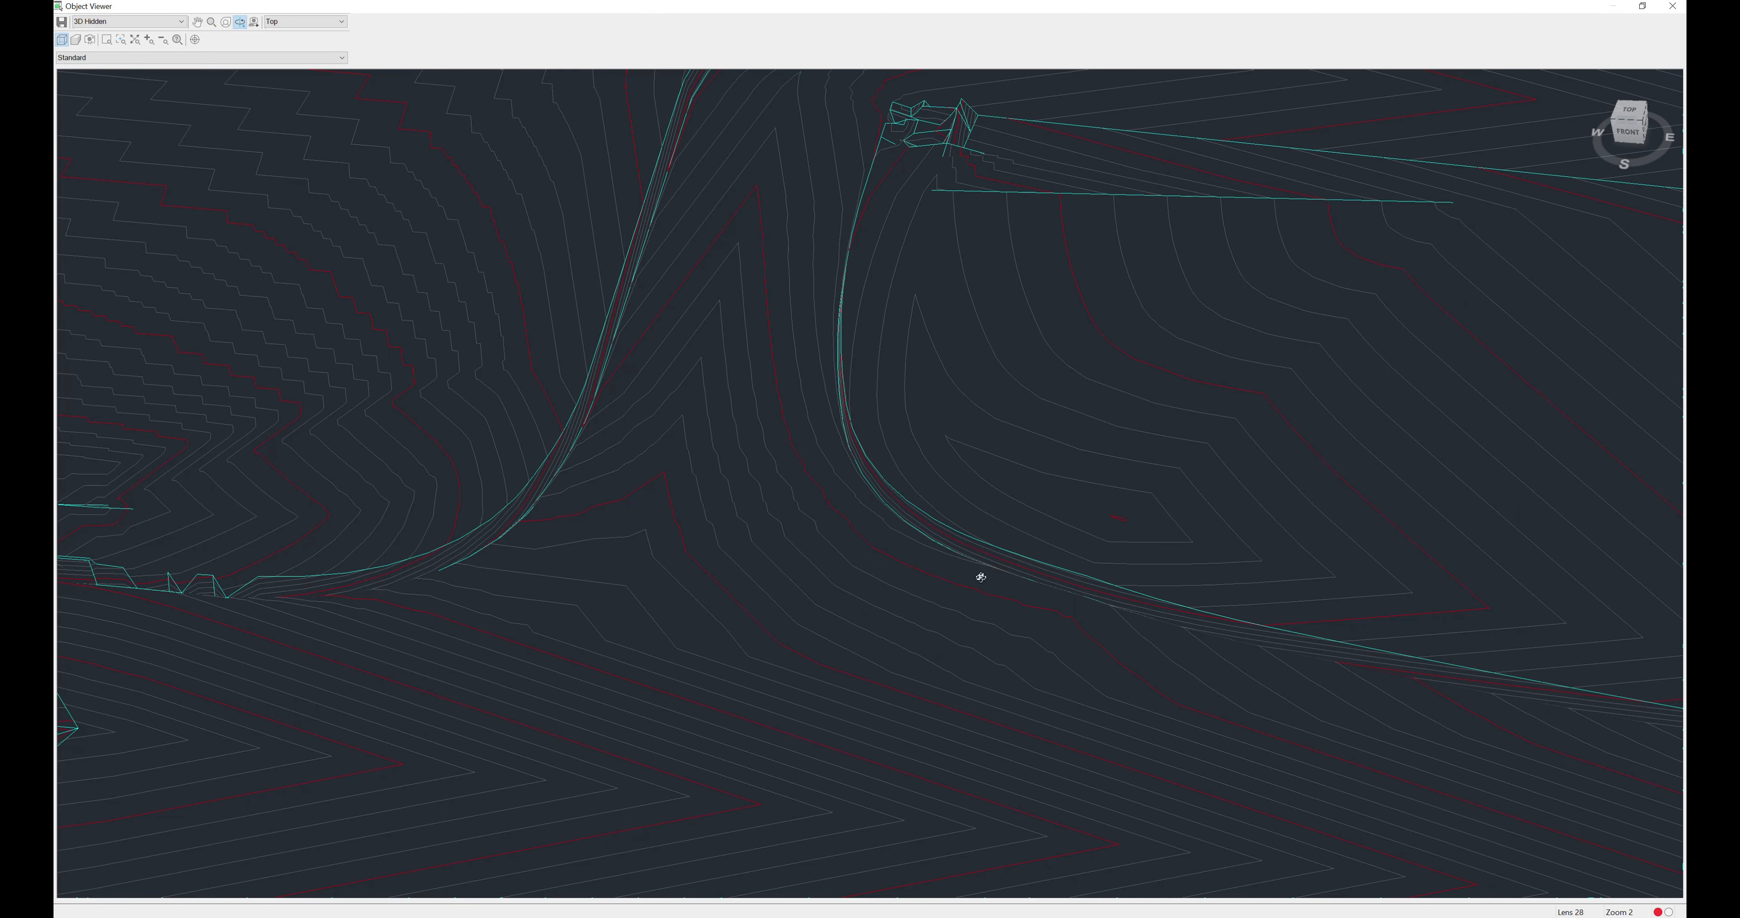
{"action": "middle_click_drag", "start_coordinate": [1635, 704], "coordinate": [1252, 647]}
{"action": "scroll", "coordinate": [797, 430], "scroll_direction": "down", "scroll_amount": 3}
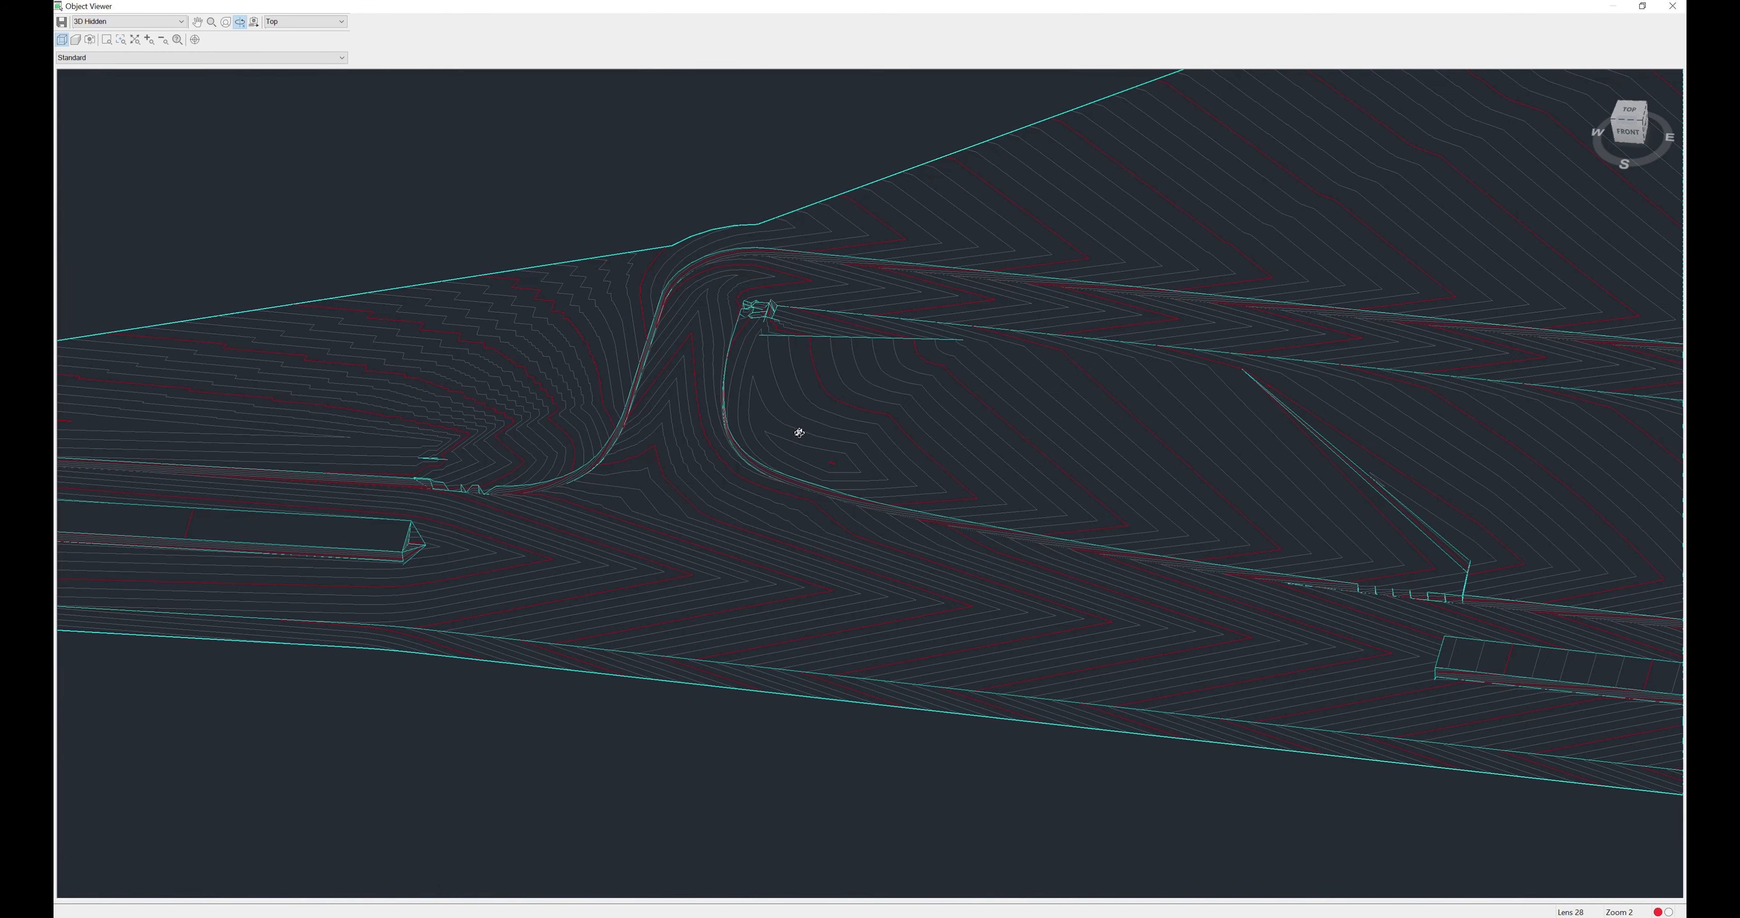
{"action": "right_click", "coordinate": [804, 436]}
{"action": "left_click", "coordinate": [866, 447]}
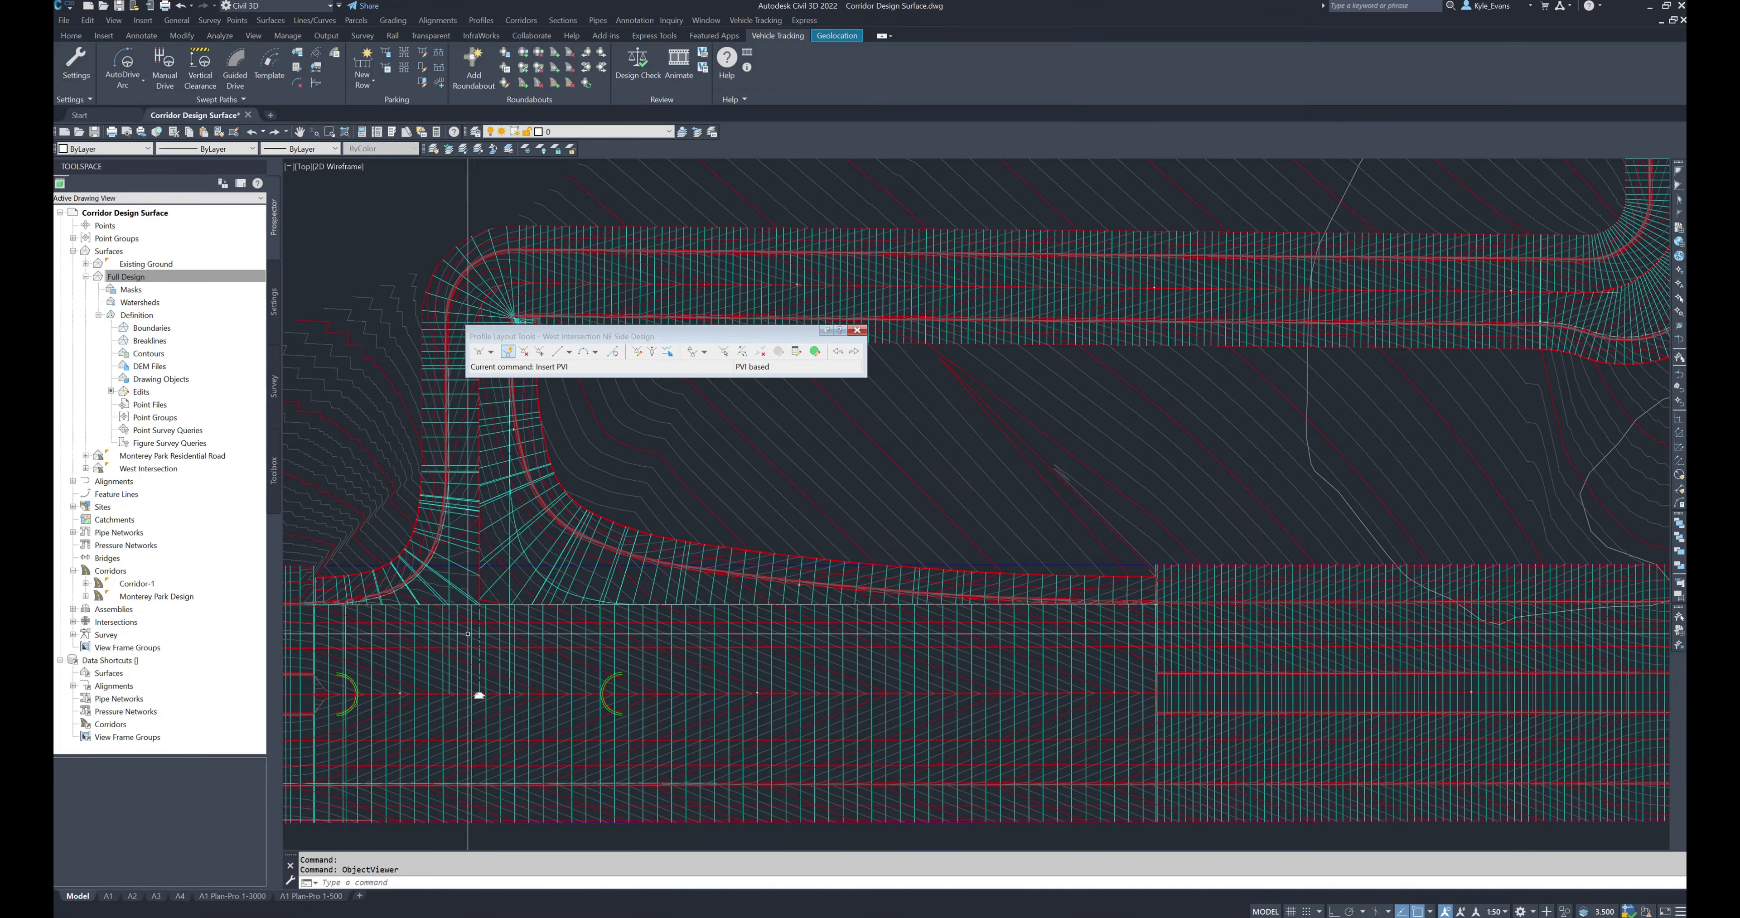
Step: Turn on the triangles in the plan display of the Full Design surface's style
{"action": "scroll", "coordinate": [1067, 560], "scroll_direction": "up", "scroll_amount": 5}
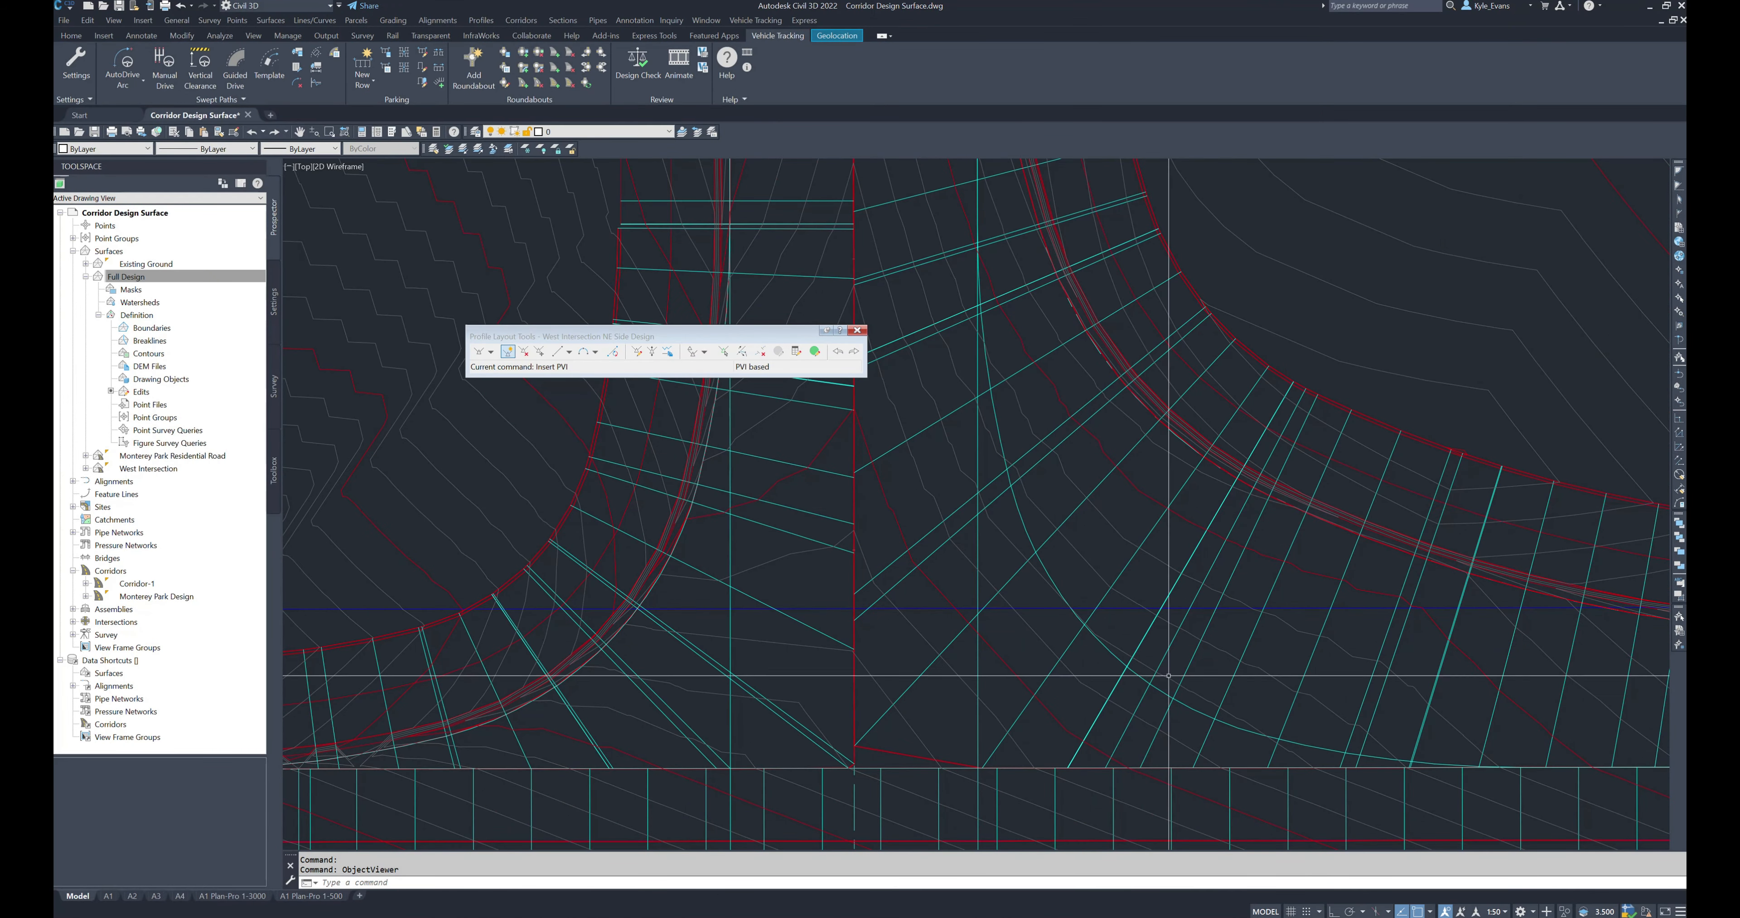
{"action": "mouse_move", "coordinate": [1108, 524]}
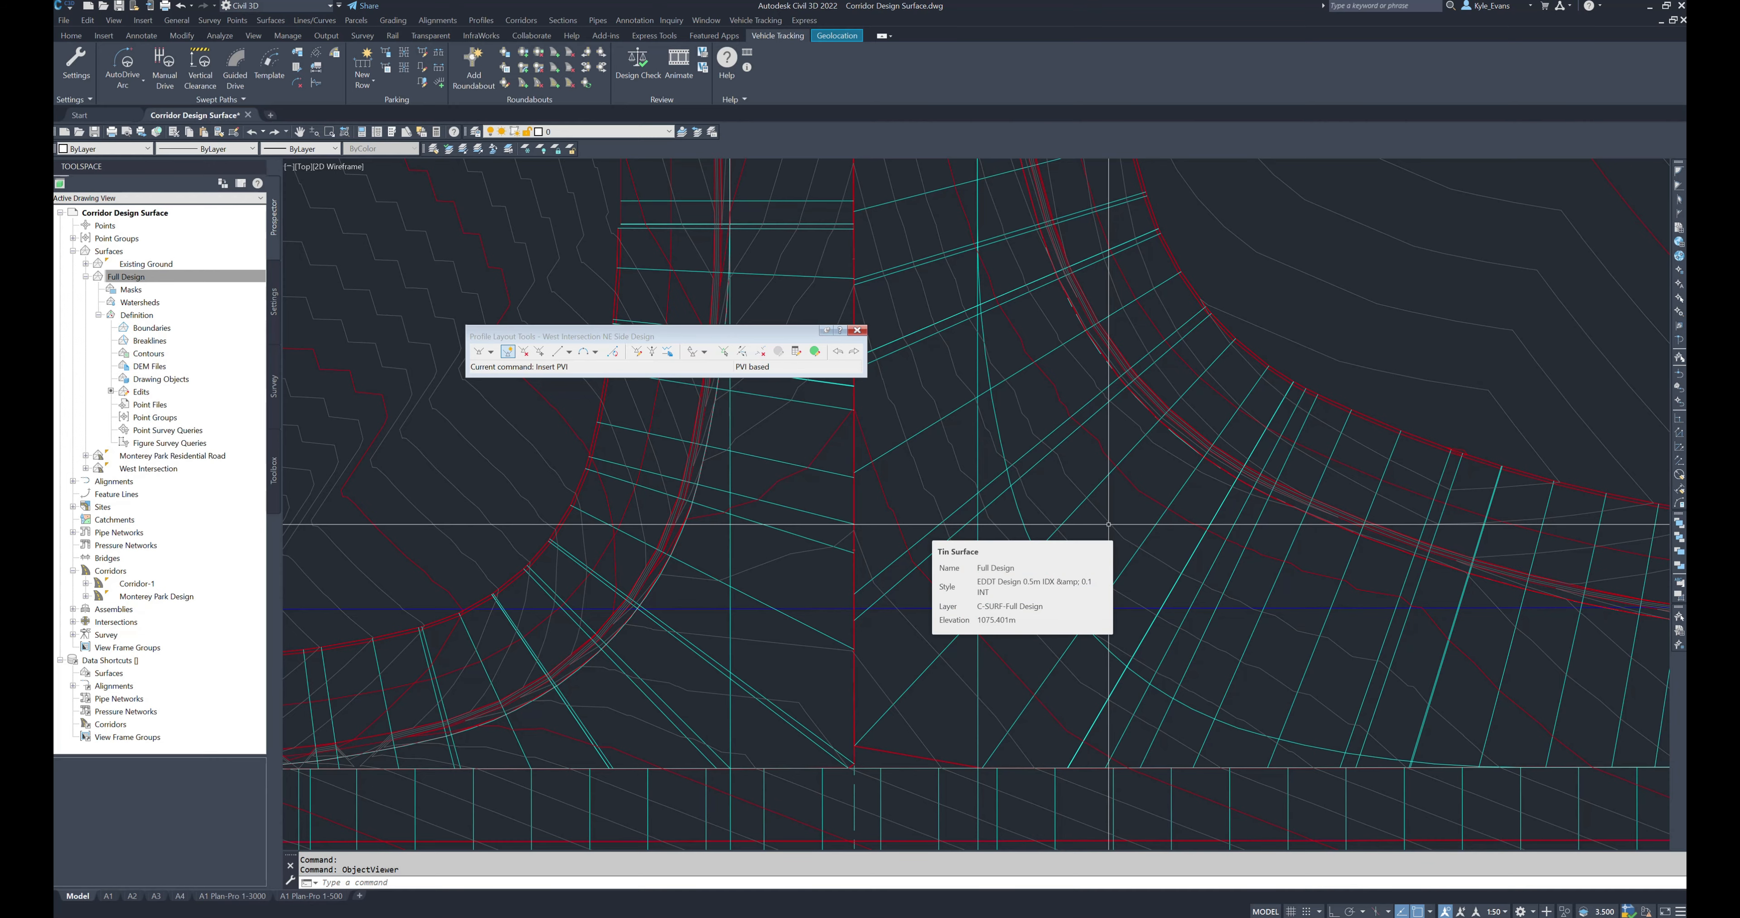
{"action": "scroll", "coordinate": [1093, 532], "scroll_direction": "down", "scroll_amount": 2}
{"action": "middle_click_drag", "start_coordinate": [910, 652], "coordinate": [1043, 590]}
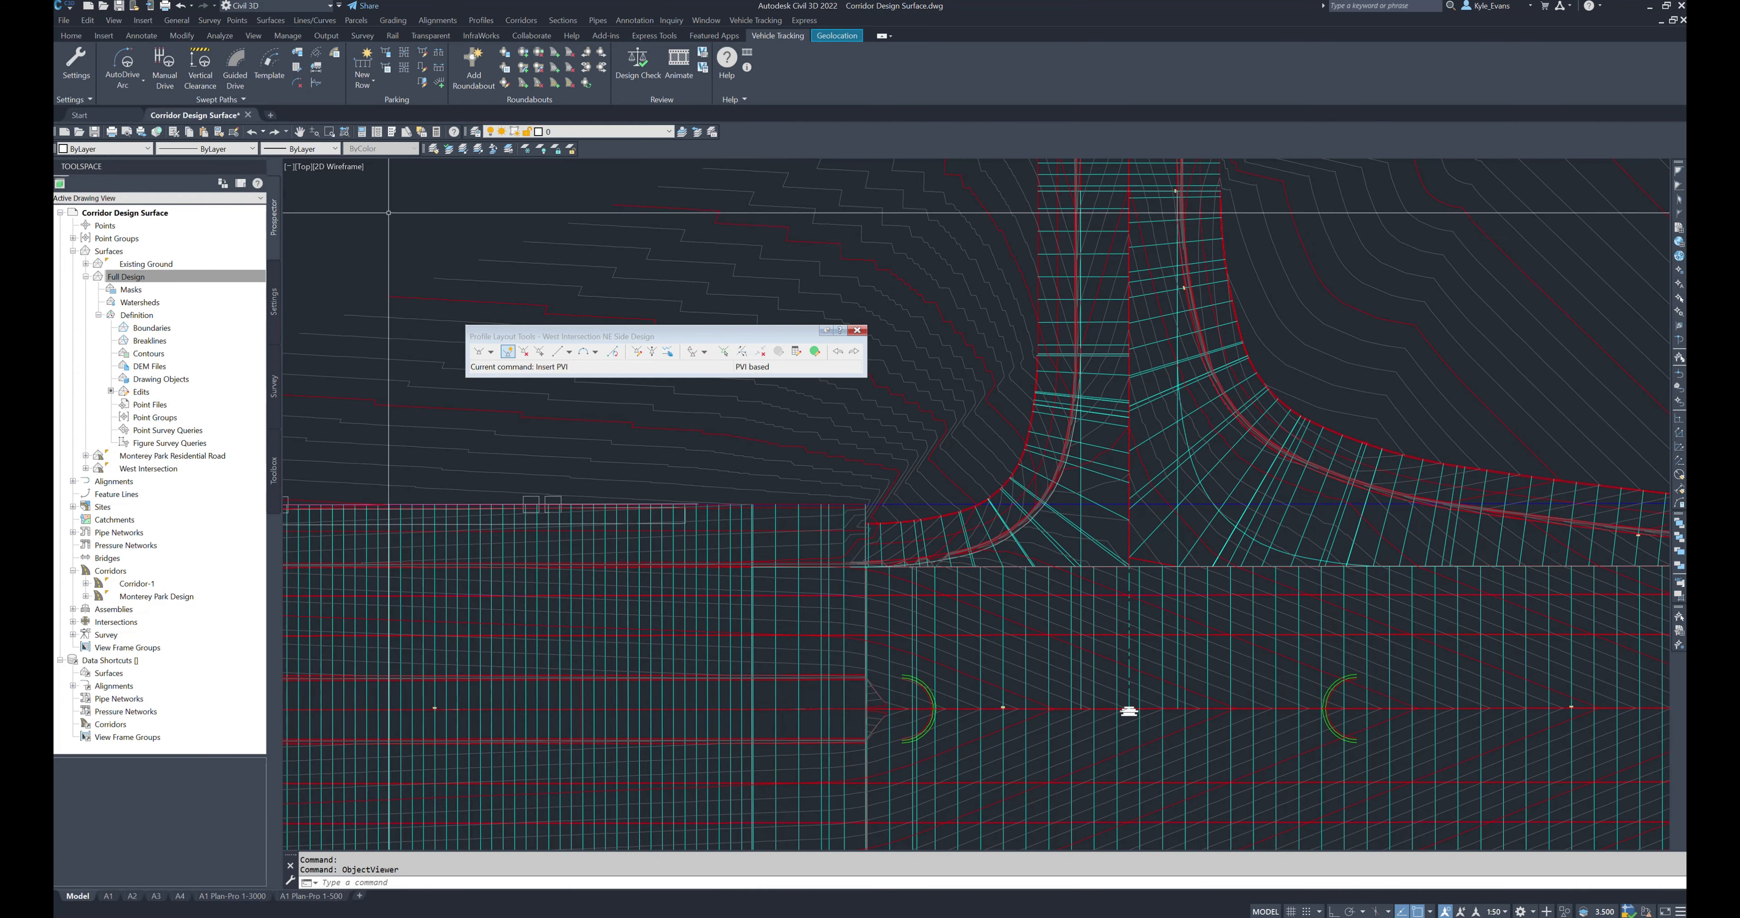
{"action": "scroll", "coordinate": [855, 473], "scroll_direction": "up", "scroll_amount": 5}
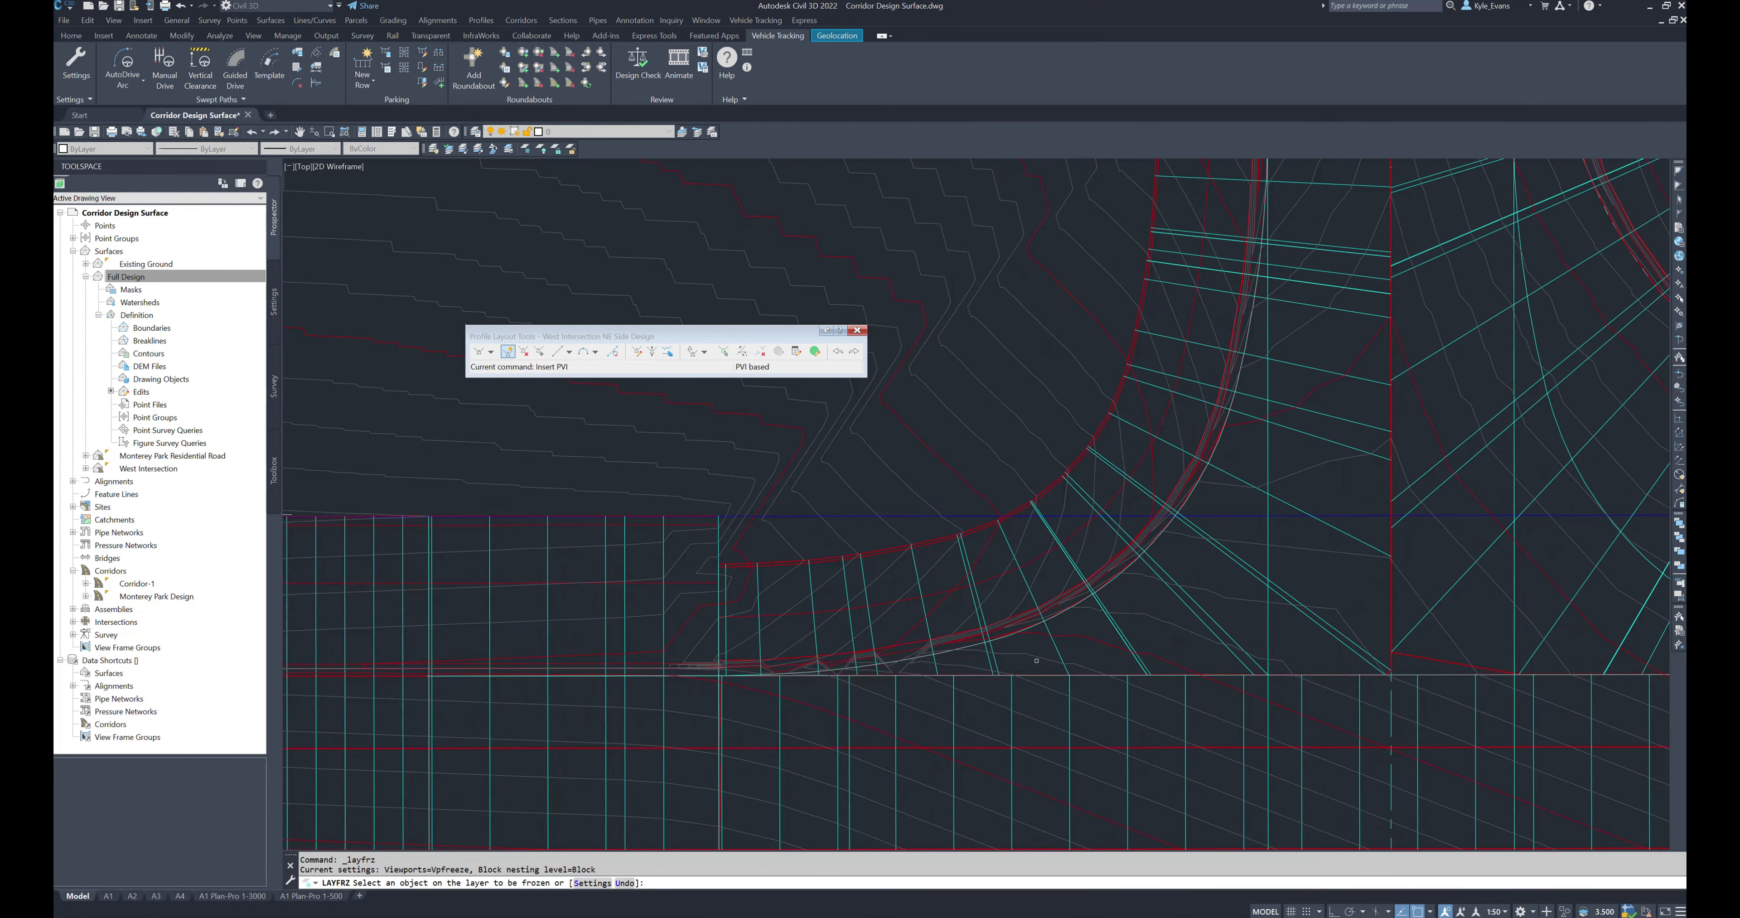
{"action": "key", "text": "Escape"}
{"action": "left_click", "coordinate": [780, 522]}
{"action": "left_click", "coordinate": [897, 713]}
{"action": "right_click", "coordinate": [775, 520]}
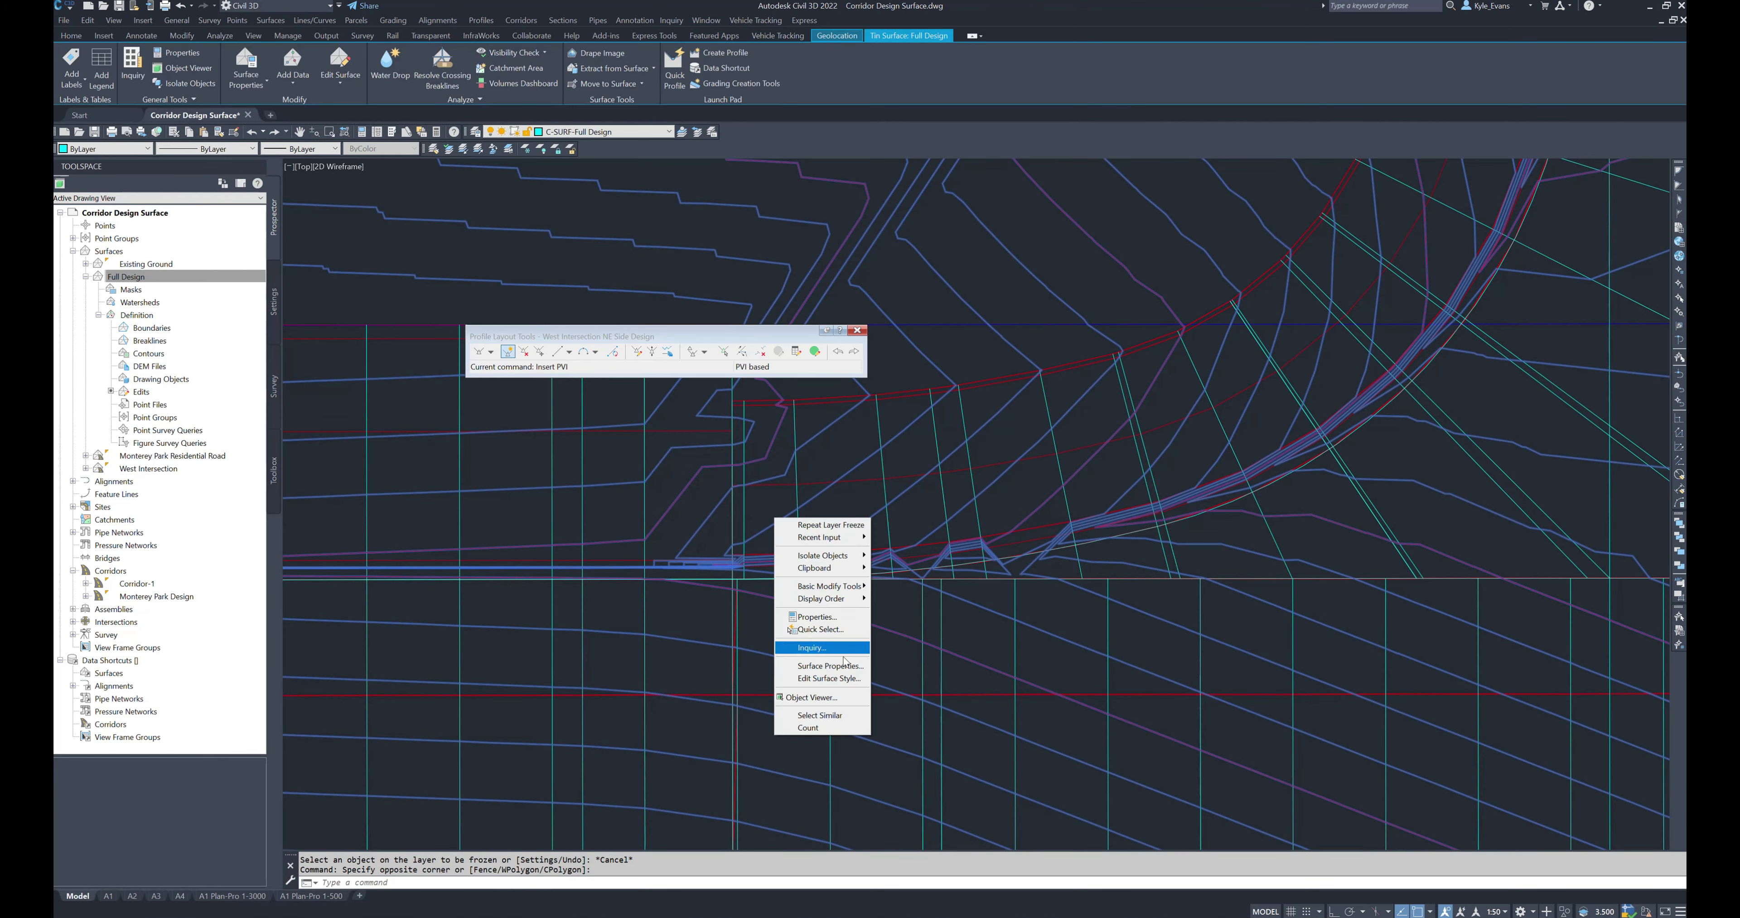
{"action": "left_click", "coordinate": [837, 679]}
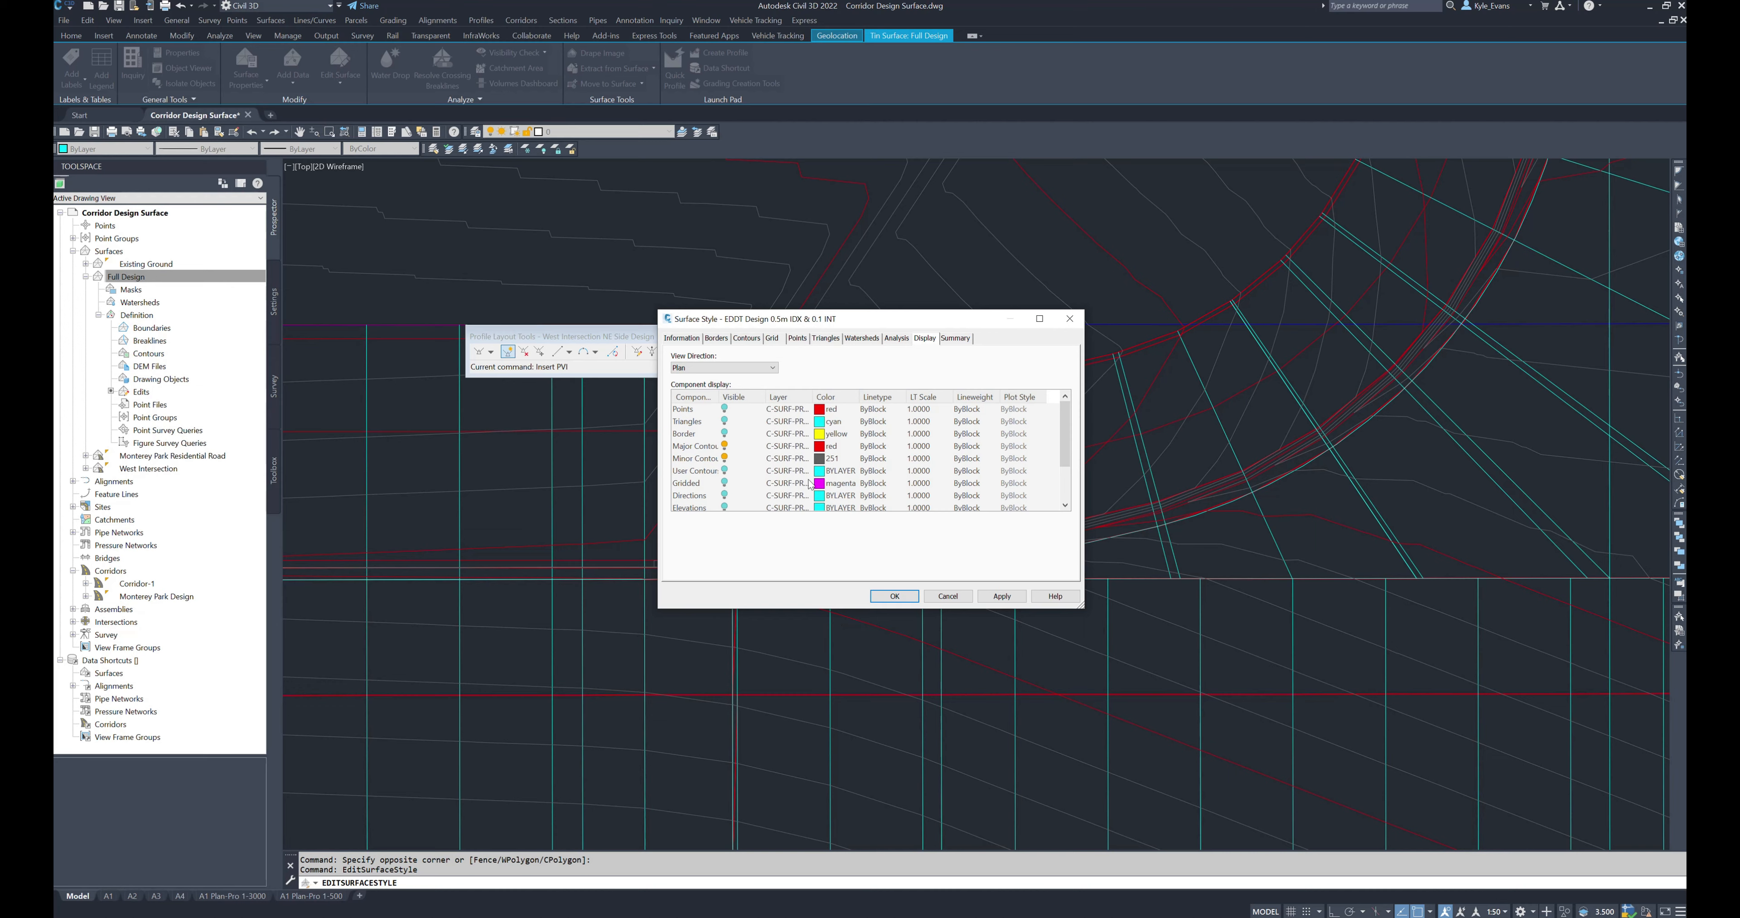
{"action": "left_click", "coordinate": [894, 596]}
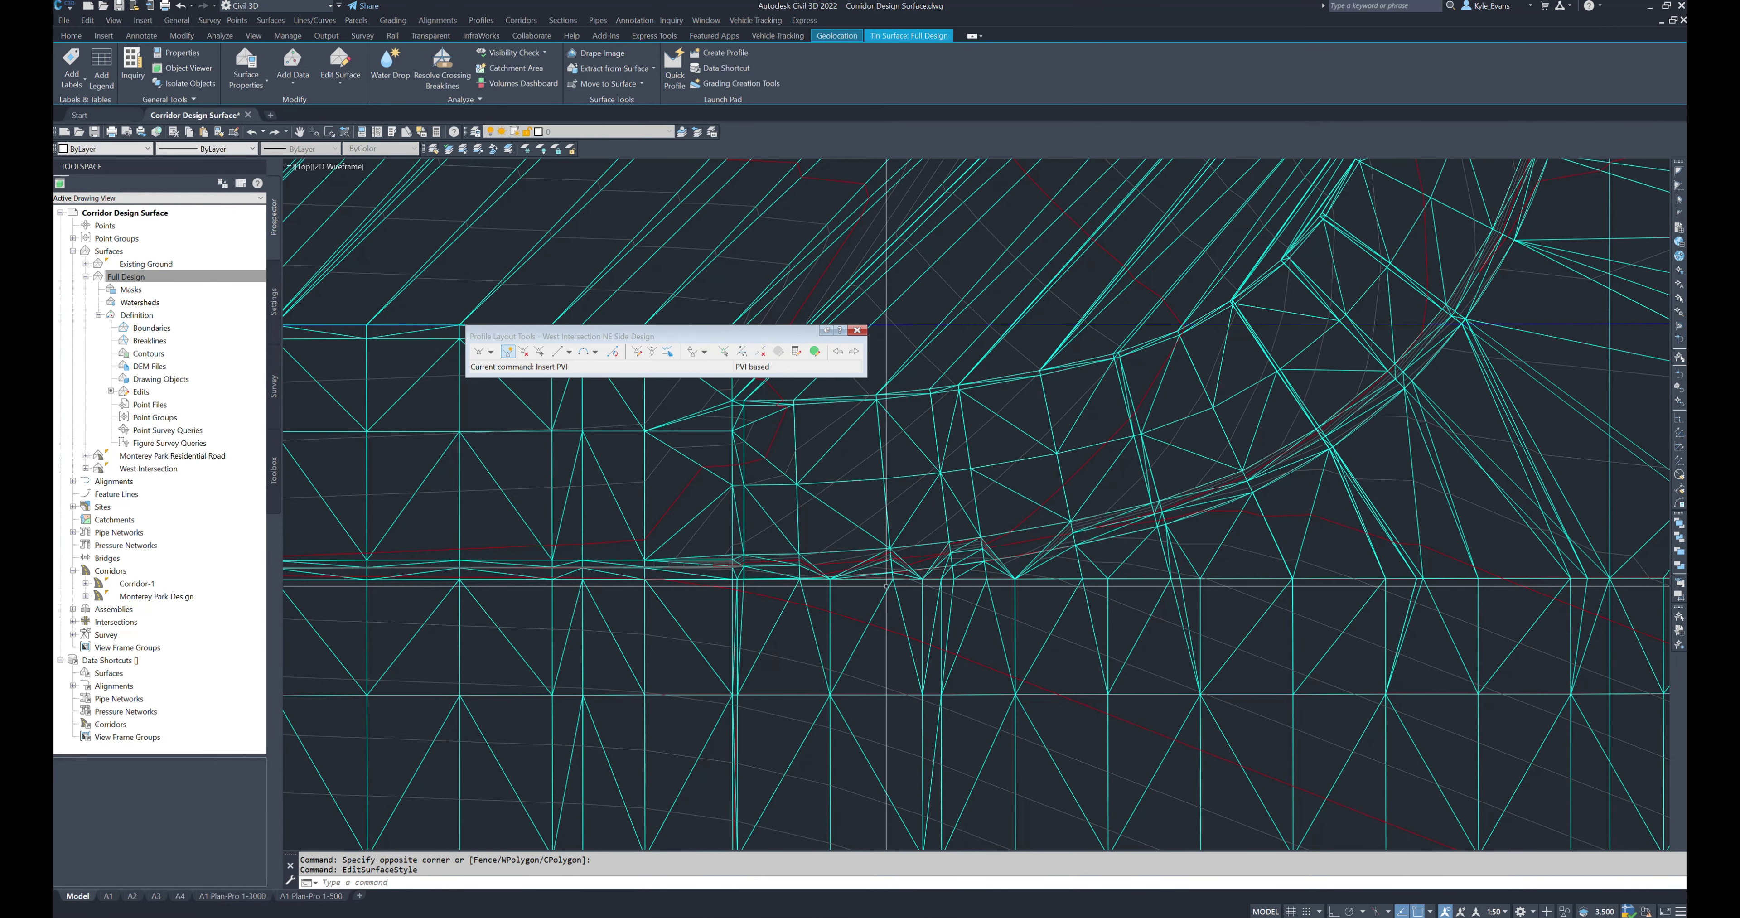
{"action": "scroll", "coordinate": [886, 586], "scroll_direction": "up", "scroll_amount": 3}
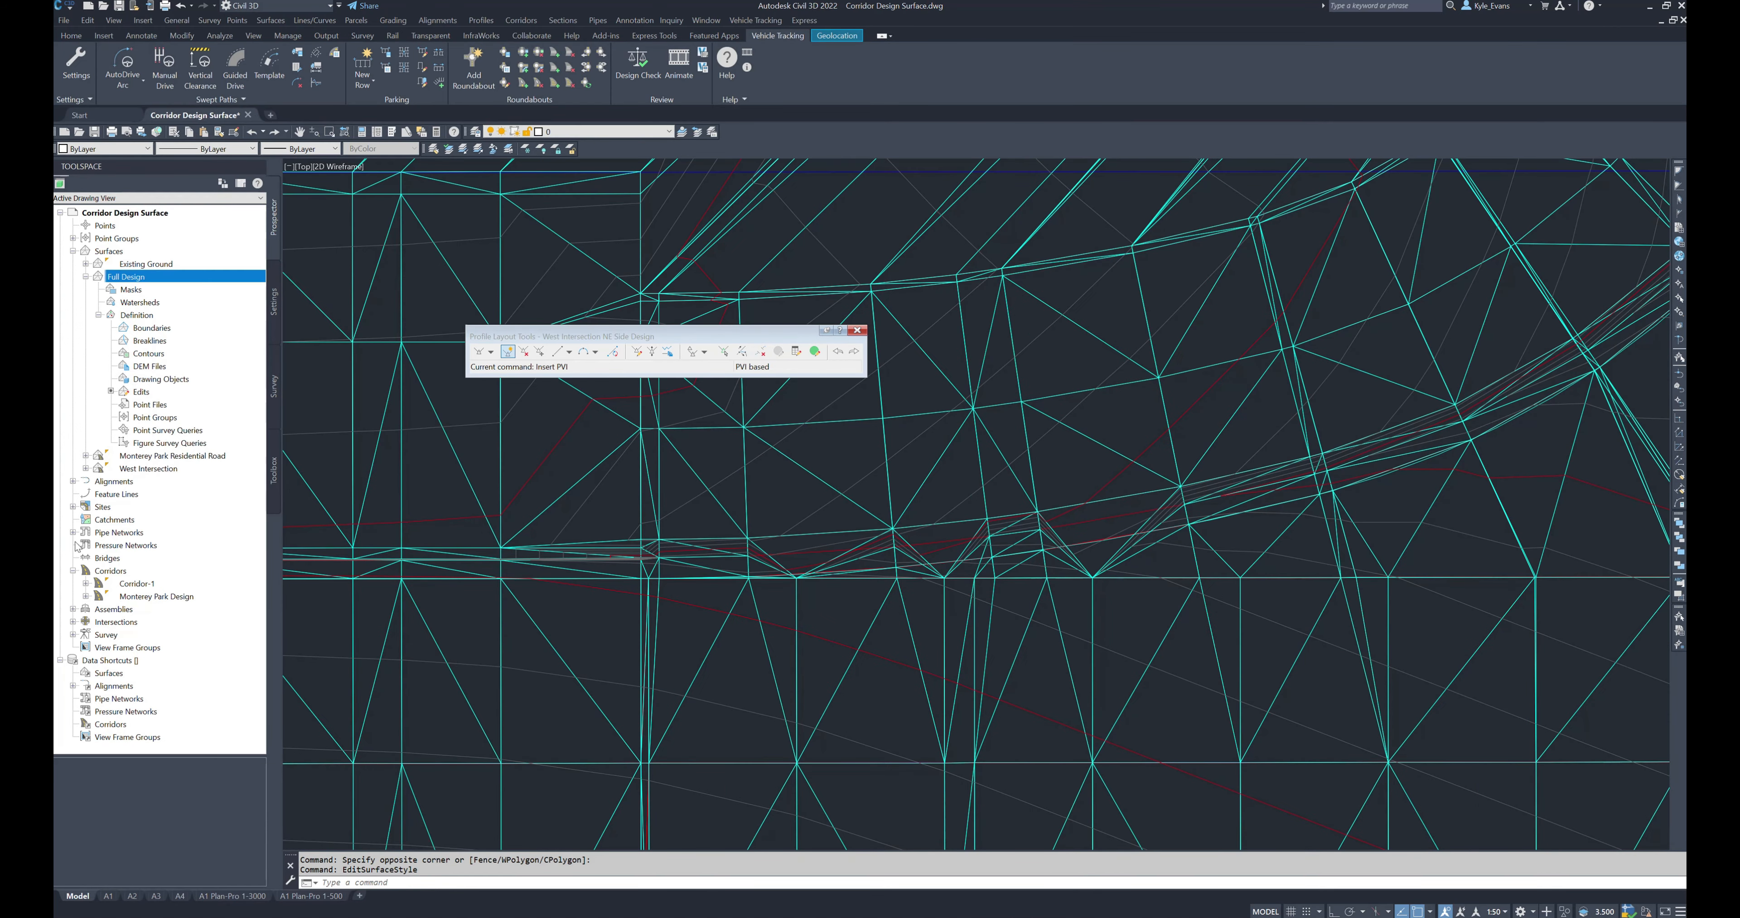
Step: Add TIN lines to the Full Design surface's edits across the uneven triangles where the northwest curb return meets the arterial road
{"action": "left_click", "coordinate": [86, 276]}
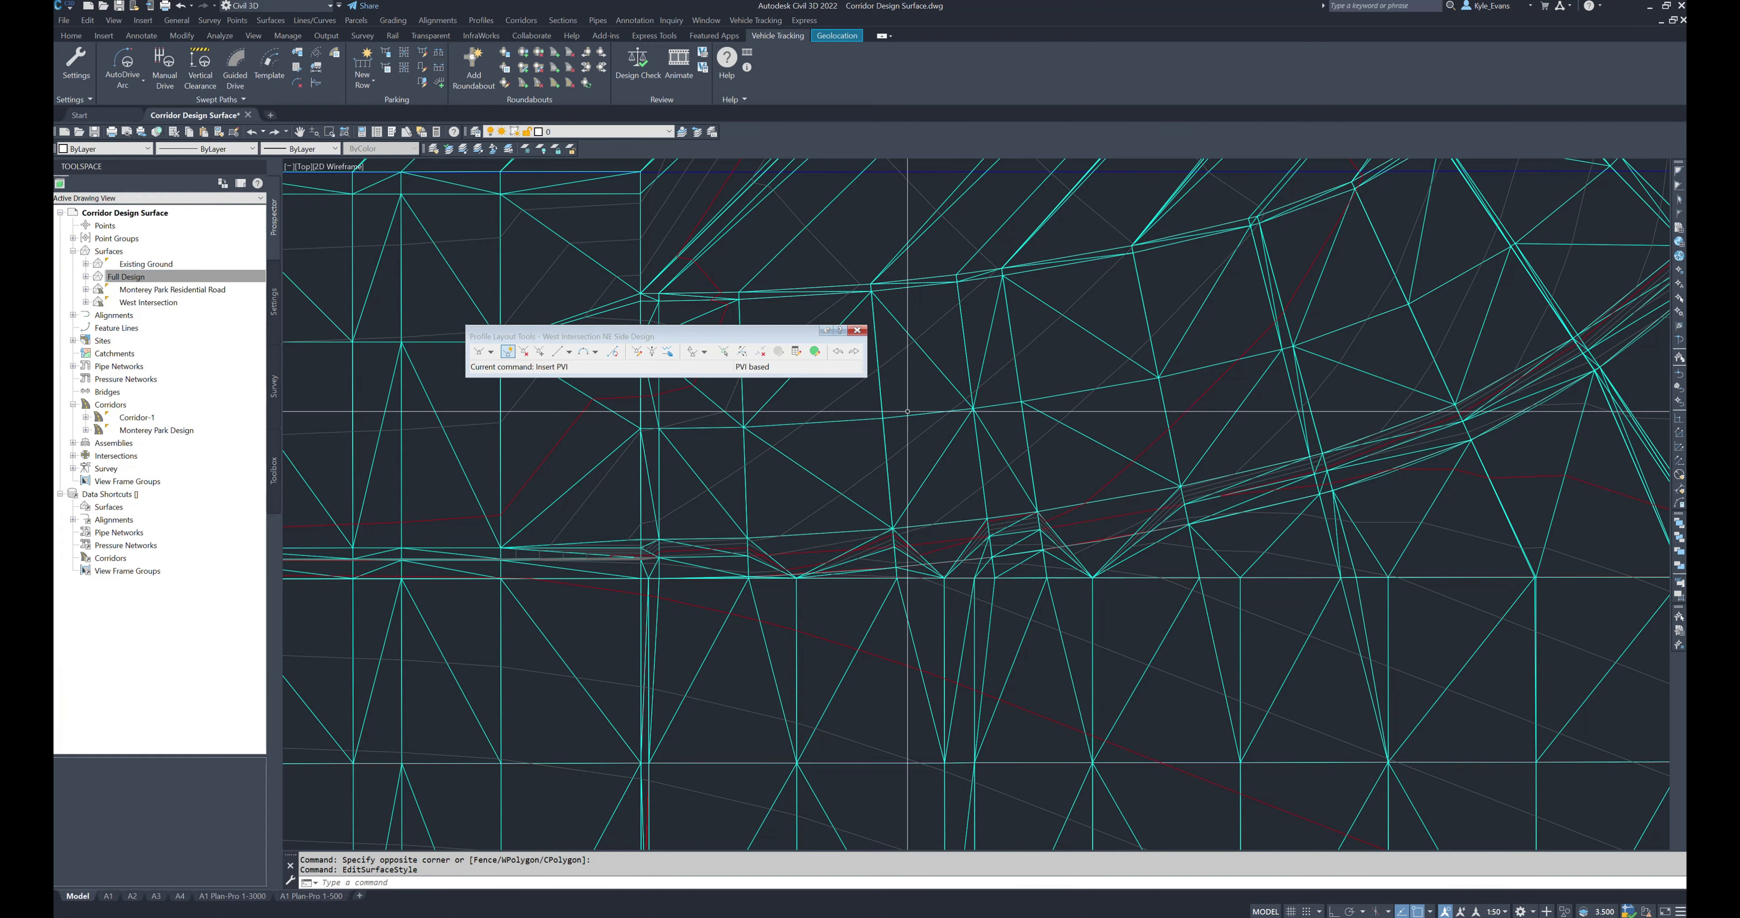
{"action": "left_click", "coordinate": [1064, 425]}
{"action": "scroll", "coordinate": [1069, 436], "scroll_direction": "down", "scroll_amount": 3}
{"action": "scroll", "coordinate": [1107, 442], "scroll_direction": "down", "scroll_amount": 2}
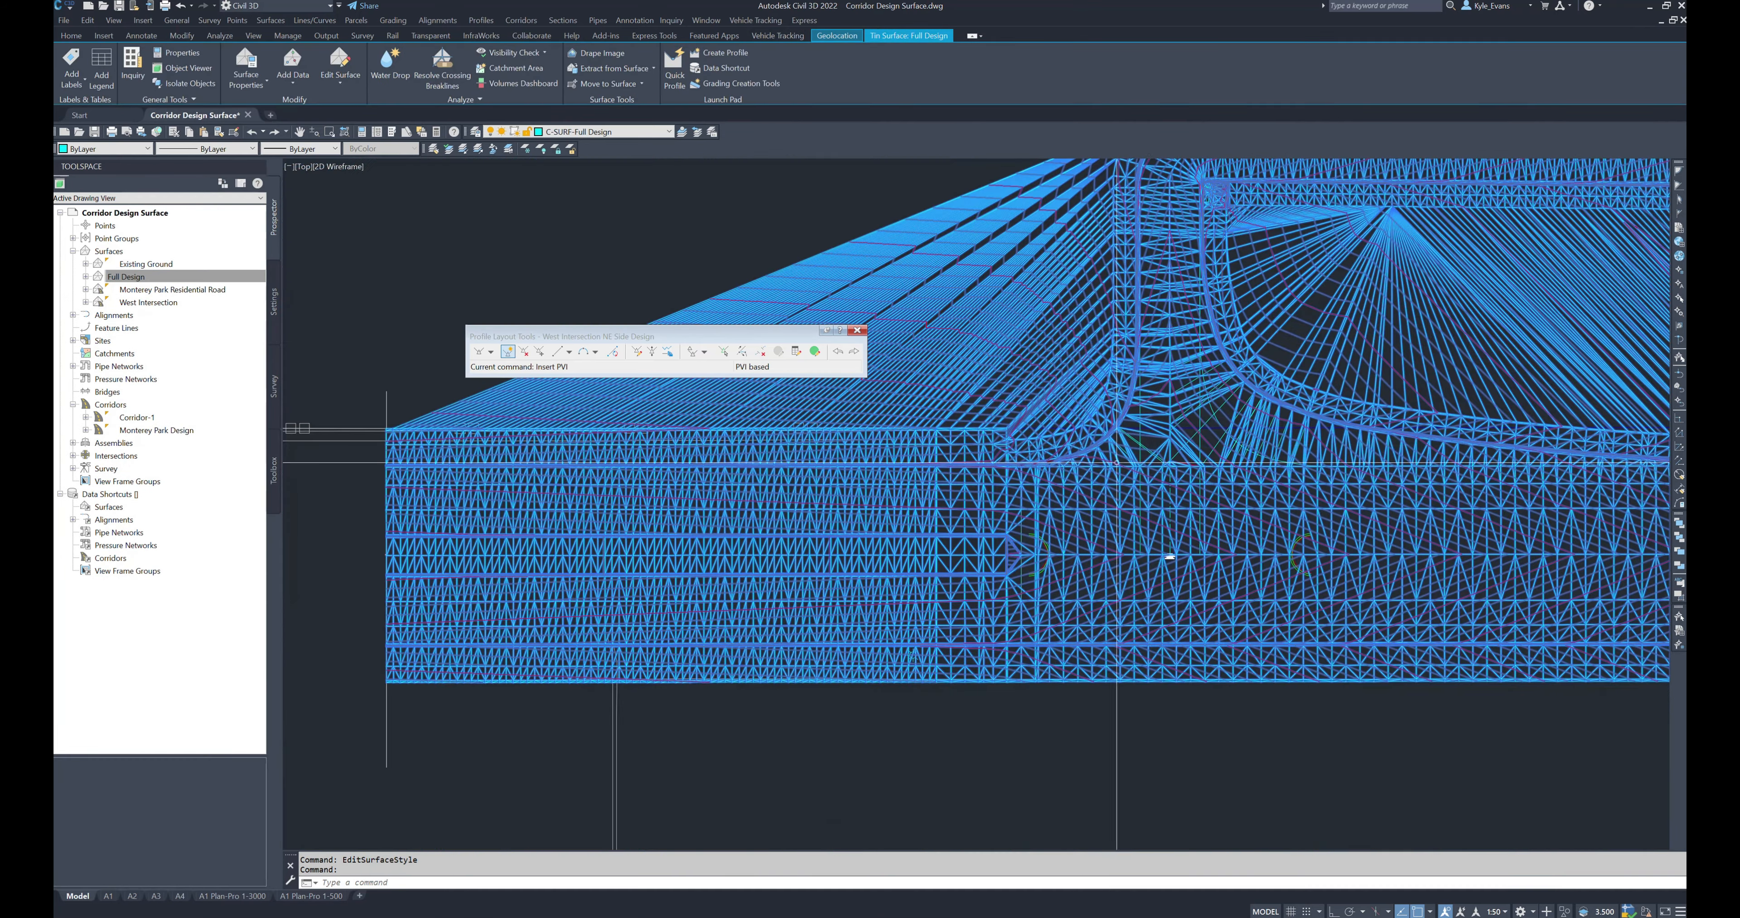
{"action": "double_click", "coordinate": [128, 277]}
{"action": "double_click", "coordinate": [136, 315]}
{"action": "left_click", "coordinate": [141, 393]}
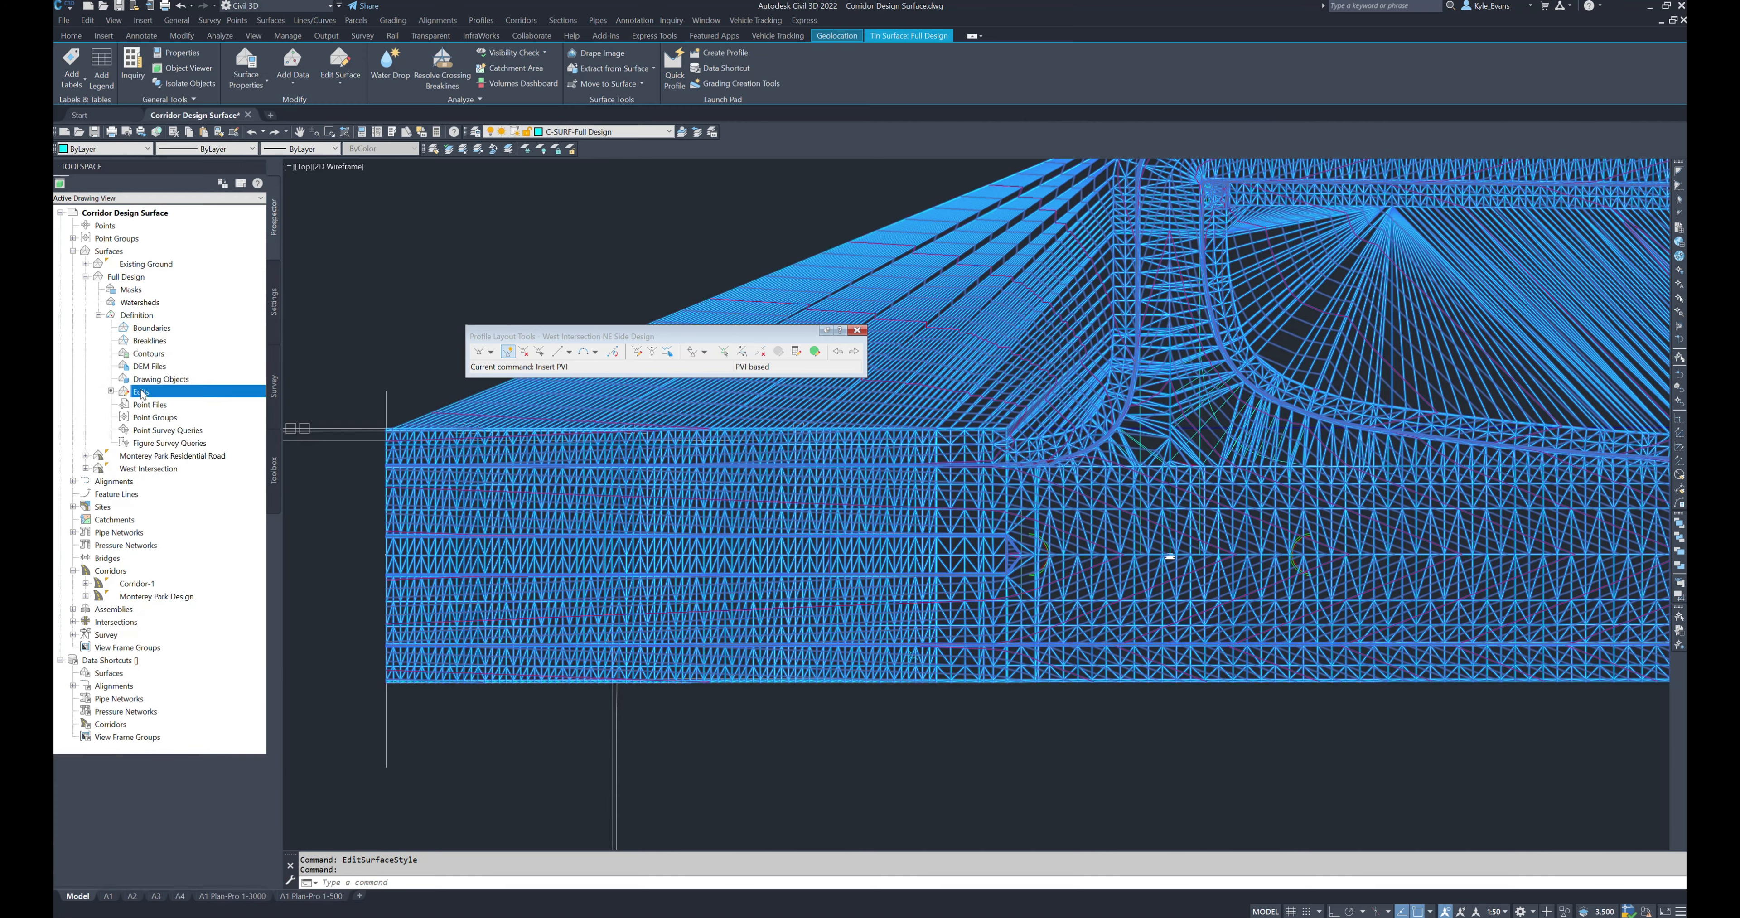
{"action": "right_click", "coordinate": [157, 394]}
{"action": "left_click", "coordinate": [202, 401]}
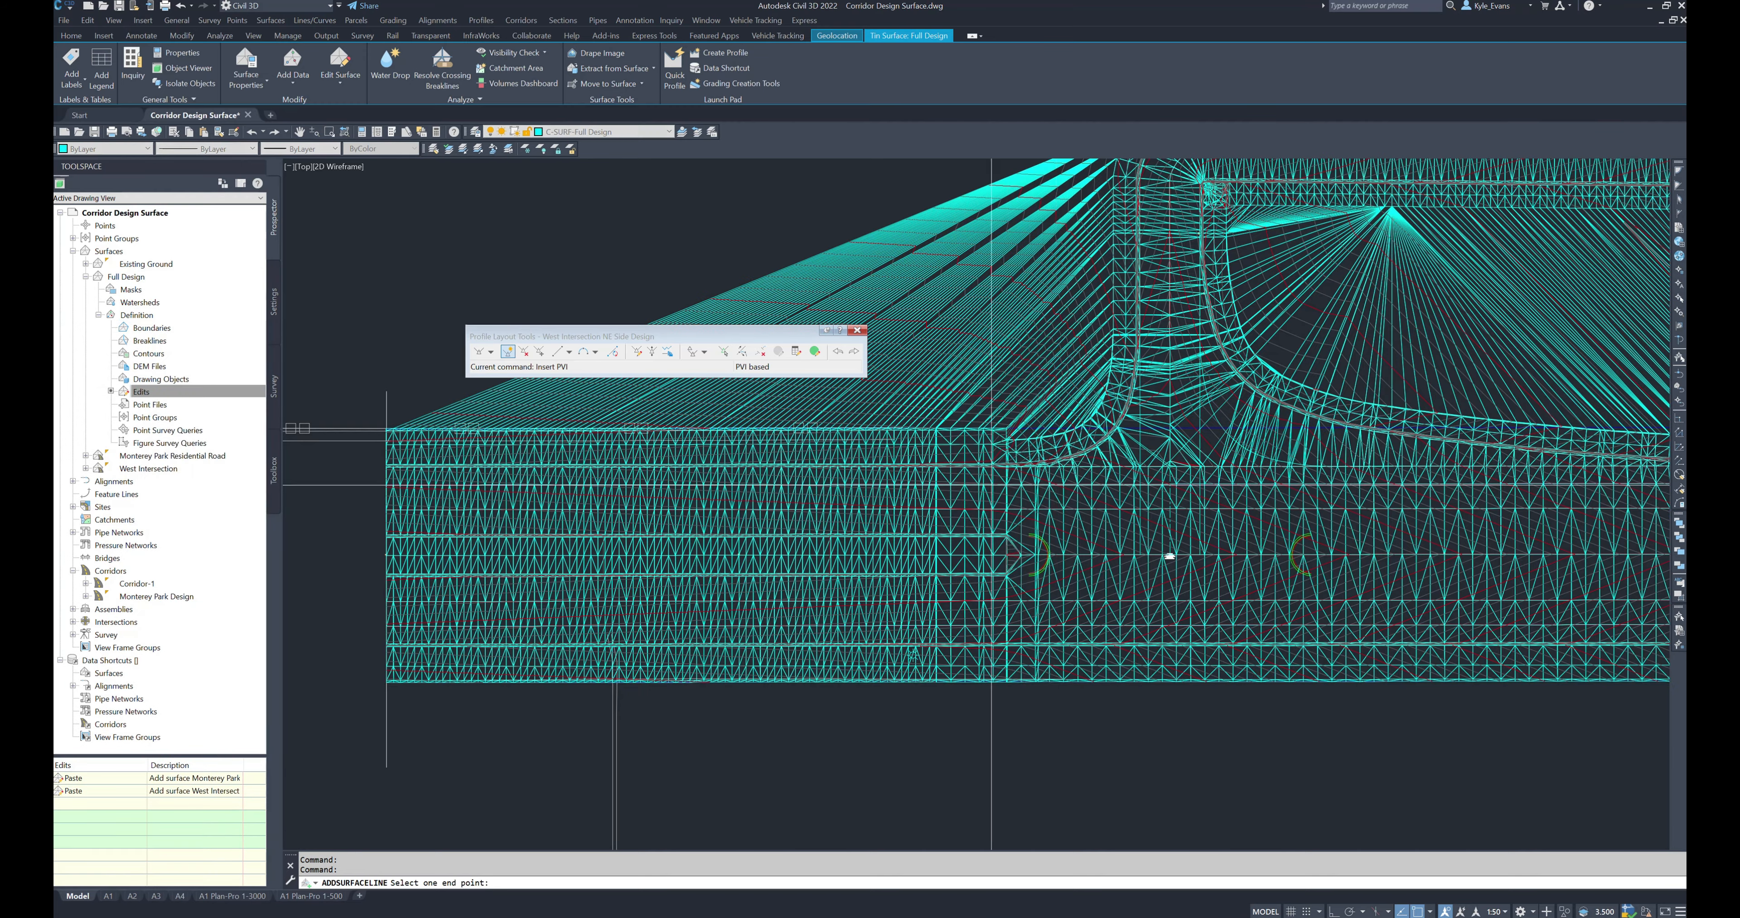
{"action": "scroll", "coordinate": [1215, 587], "scroll_direction": "up", "scroll_amount": 5}
{"action": "middle_click_drag", "start_coordinate": [1454, 401], "coordinate": [1324, 493]}
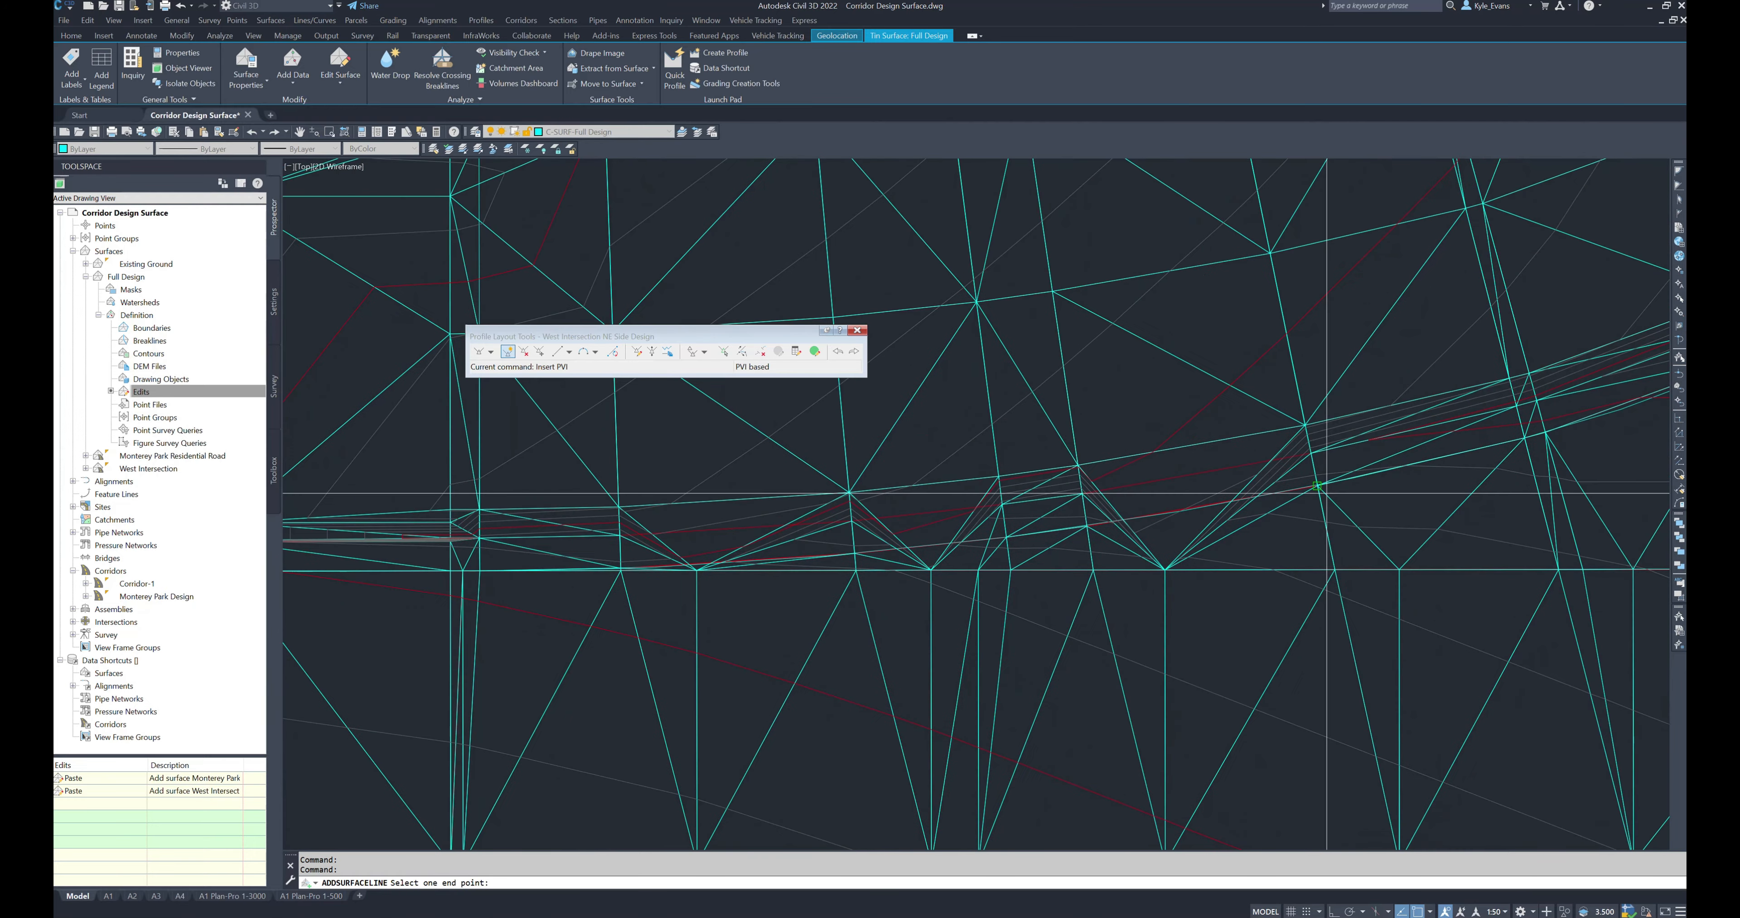
{"action": "scroll", "coordinate": [1323, 492], "scroll_direction": "up", "scroll_amount": 2}
{"action": "left_click", "coordinate": [1299, 472]}
{"action": "left_click", "coordinate": [712, 575]}
{"action": "left_click", "coordinate": [1282, 390]}
{"action": "left_click", "coordinate": [699, 493]}
Step: Continue the added TIN lines westward to the end of the northwest curb return and finish adding lines
{"action": "scroll", "coordinate": [1348, 478], "scroll_direction": "down", "scroll_amount": 2}
{"action": "scroll", "coordinate": [927, 515], "scroll_direction": "up", "scroll_amount": 1}
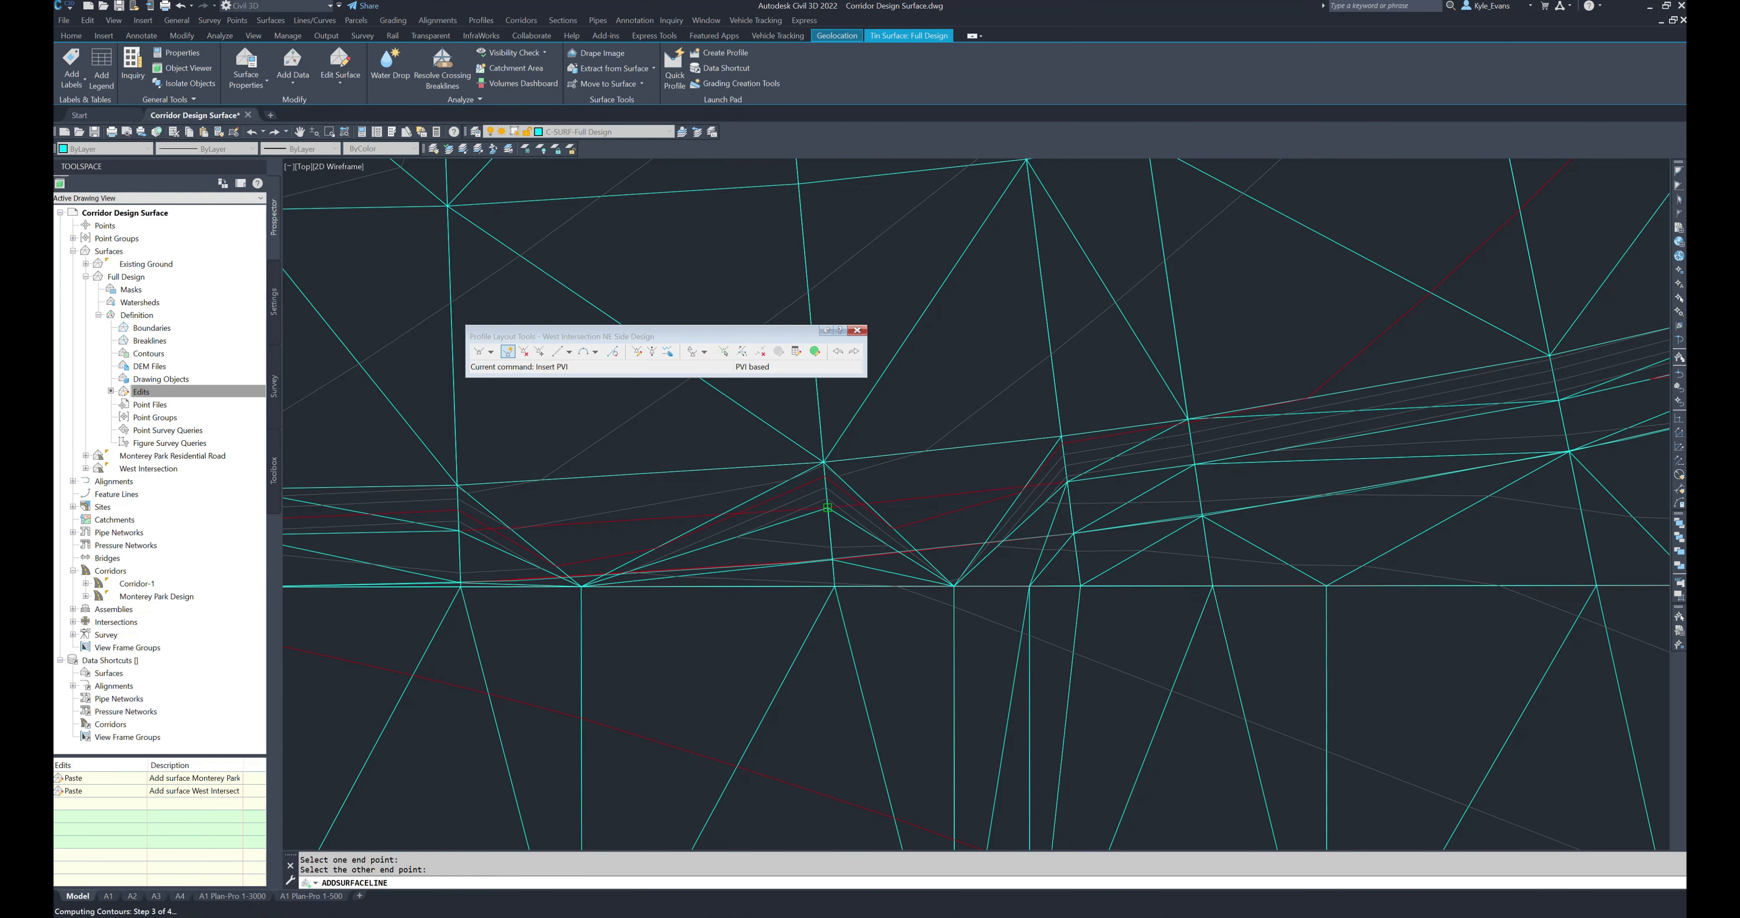
{"action": "middle_click_drag", "start_coordinate": [609, 539], "coordinate": [932, 559]}
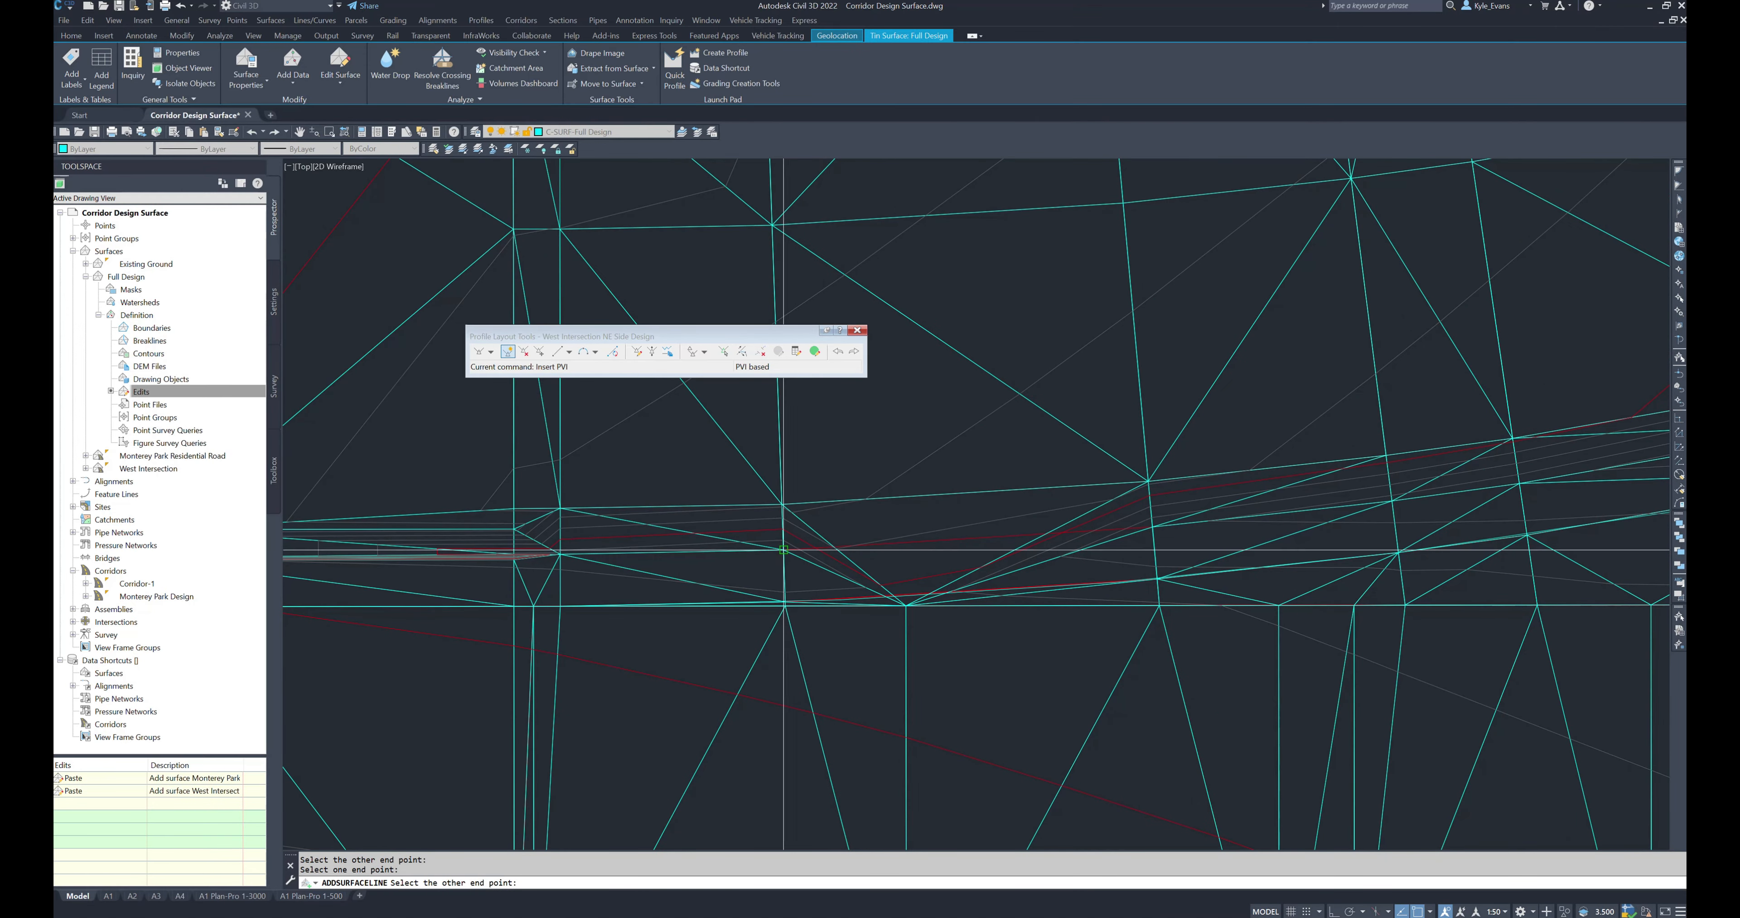
{"action": "left_click", "coordinate": [1159, 577]}
{"action": "left_click", "coordinate": [785, 600]}
{"action": "middle_click_drag", "start_coordinate": [582, 588], "coordinate": [1028, 604]}
{"action": "scroll", "coordinate": [1230, 555], "scroll_direction": "down", "scroll_amount": 2}
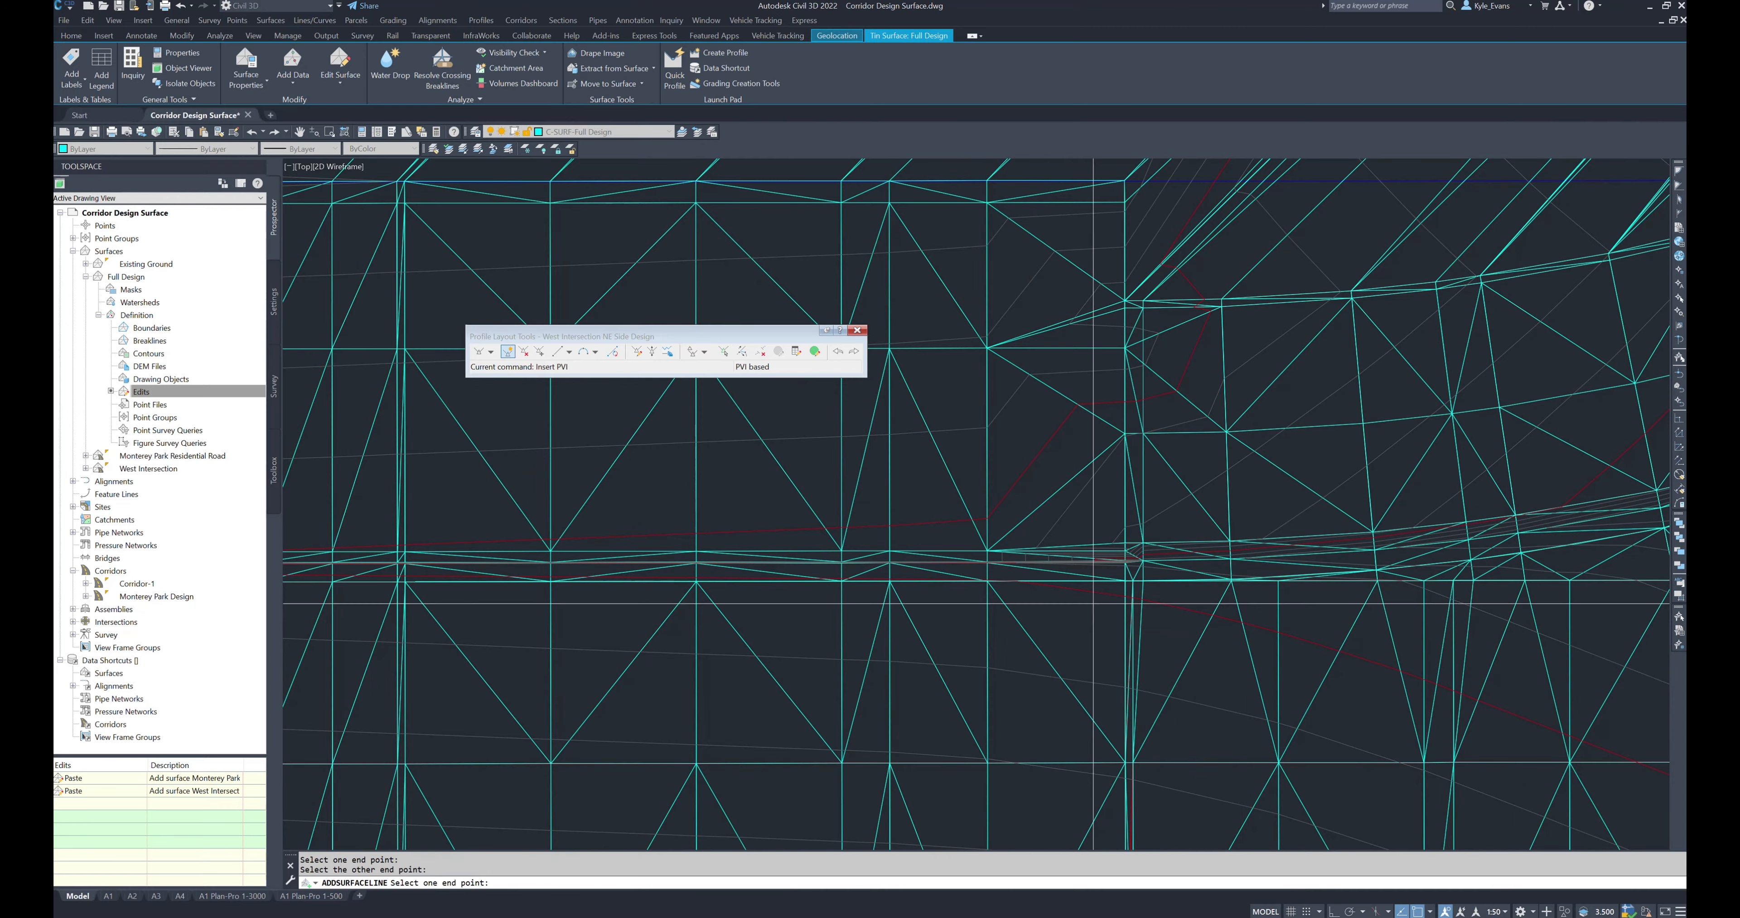
{"action": "middle_click_drag", "start_coordinate": [1141, 531], "coordinate": [953, 546]}
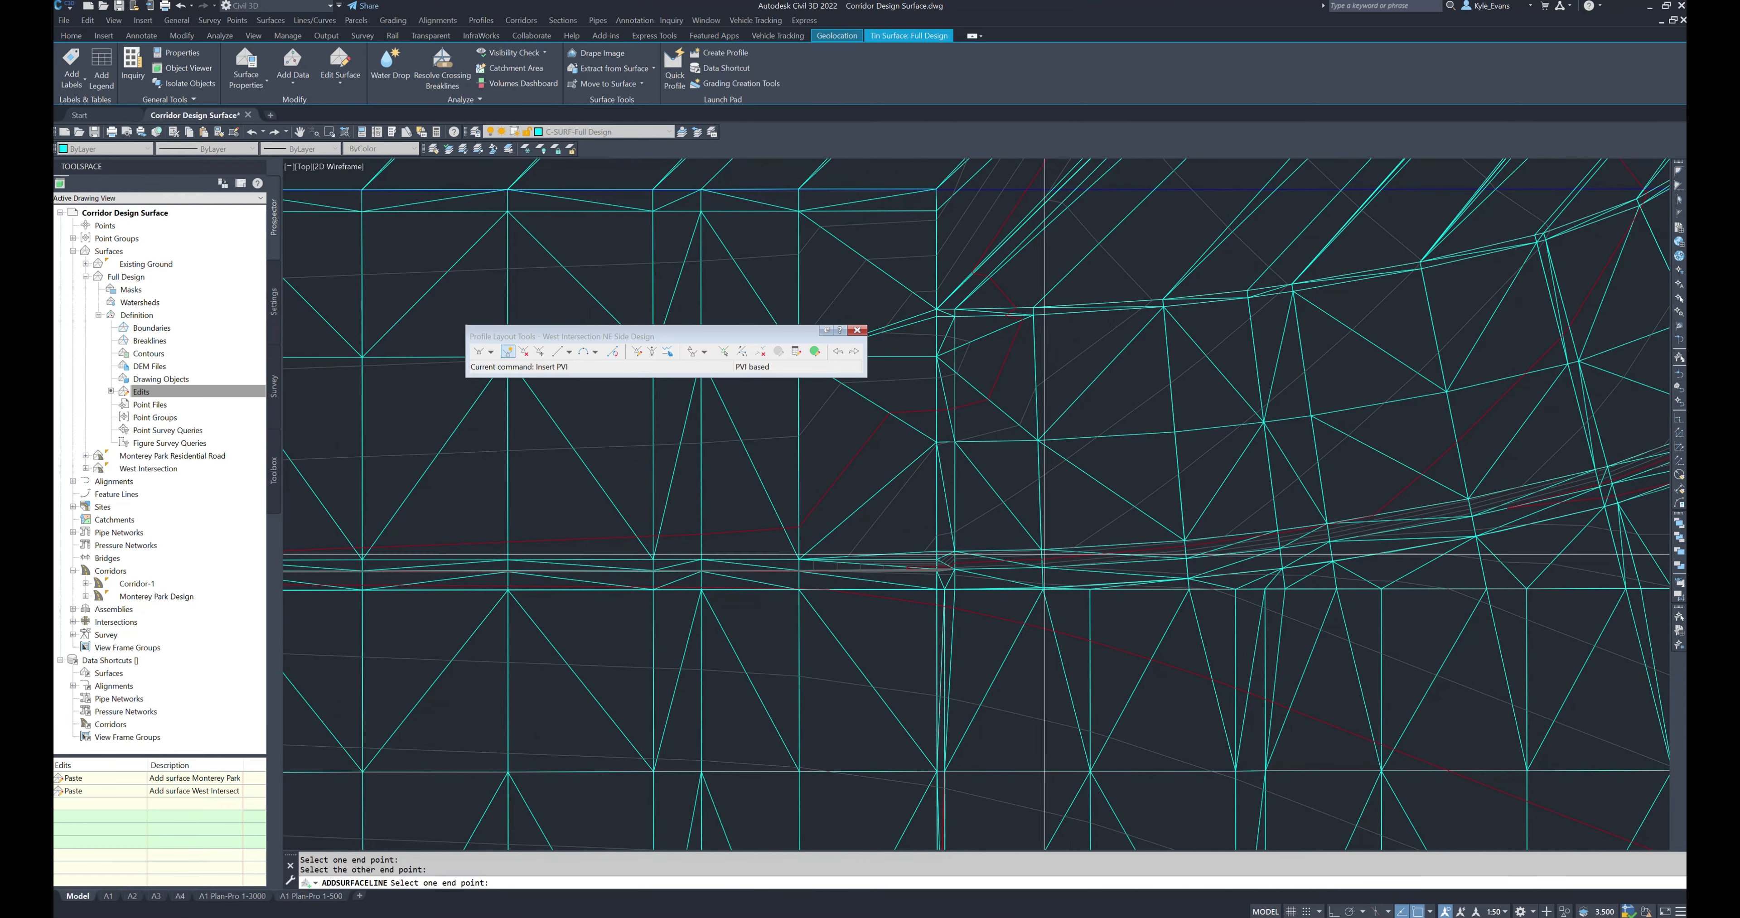
{"action": "middle_click_drag", "start_coordinate": [1188, 578], "coordinate": [634, 643]}
{"action": "mouse_move", "coordinate": [1318, 310]}
{"action": "middle_mouse_down"}
{"action": "mouse_move", "coordinate": [953, 439]}
{"action": "mouse_move", "coordinate": [749, 776]}
{"action": "middle_mouse_up"}
{"action": "middle_click_drag", "start_coordinate": [1142, 203], "coordinate": [1050, 733]}
{"action": "scroll", "coordinate": [976, 637], "scroll_direction": "down", "scroll_amount": 4}
{"action": "key", "text": "Return"}
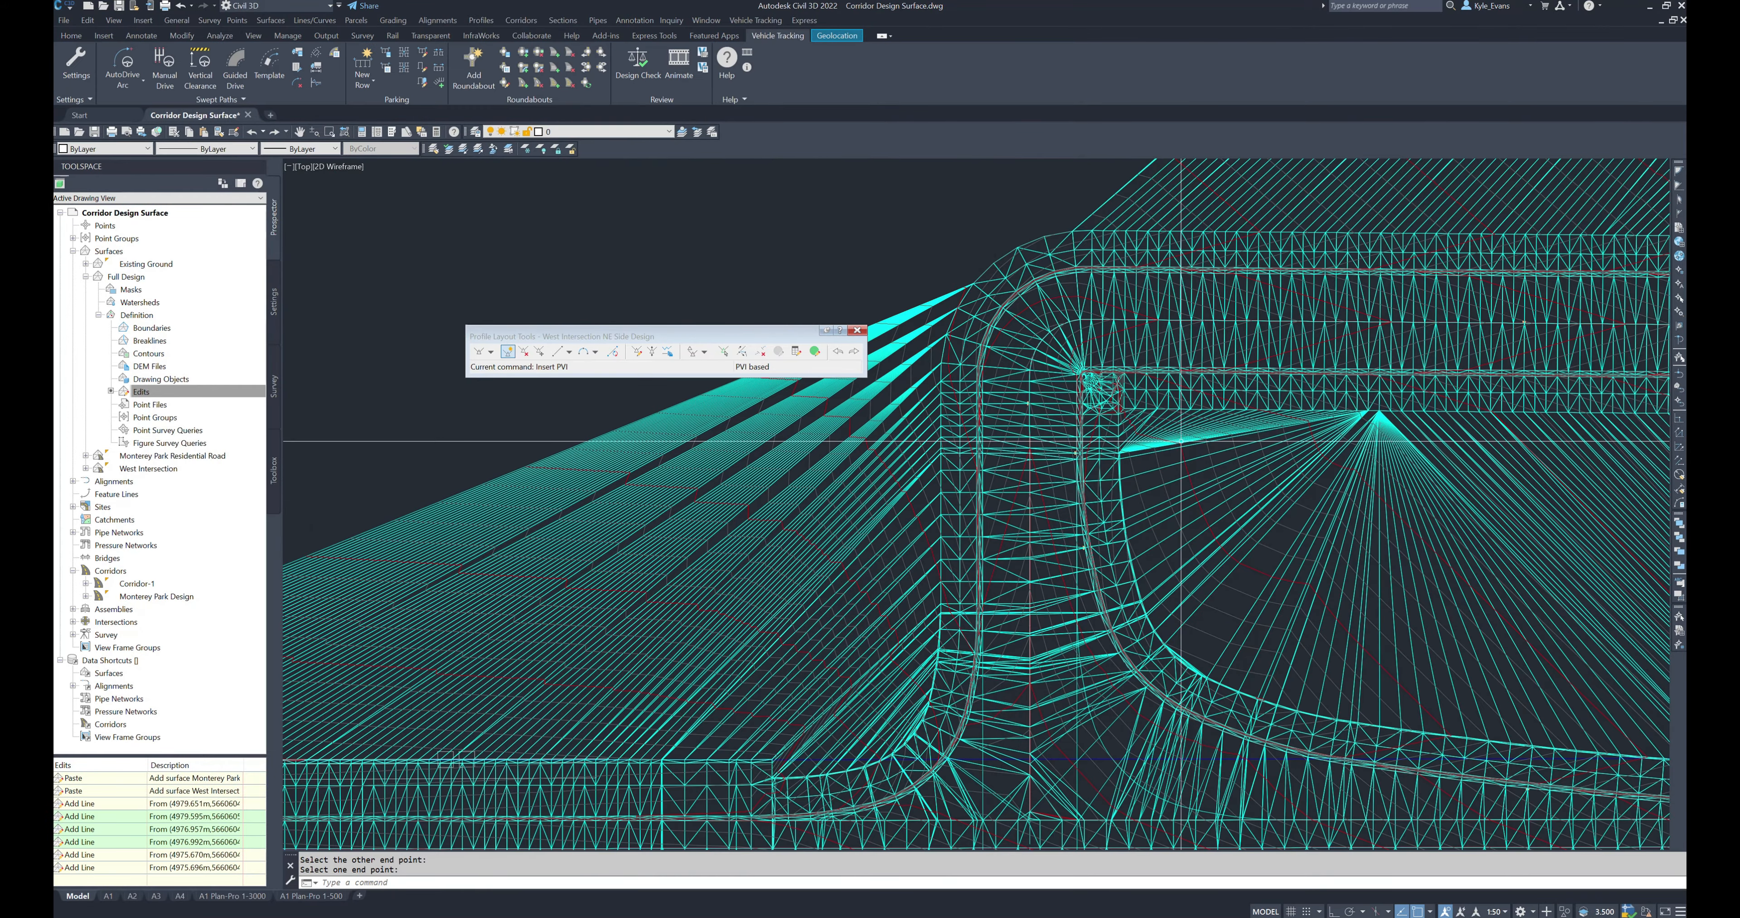
Step: Turn off the triangles in the plan display of the Full Design surface's style
{"action": "left_click", "coordinate": [1178, 463]}
{"action": "right_click", "coordinate": [1179, 463]}
{"action": "left_click", "coordinate": [1219, 623]}
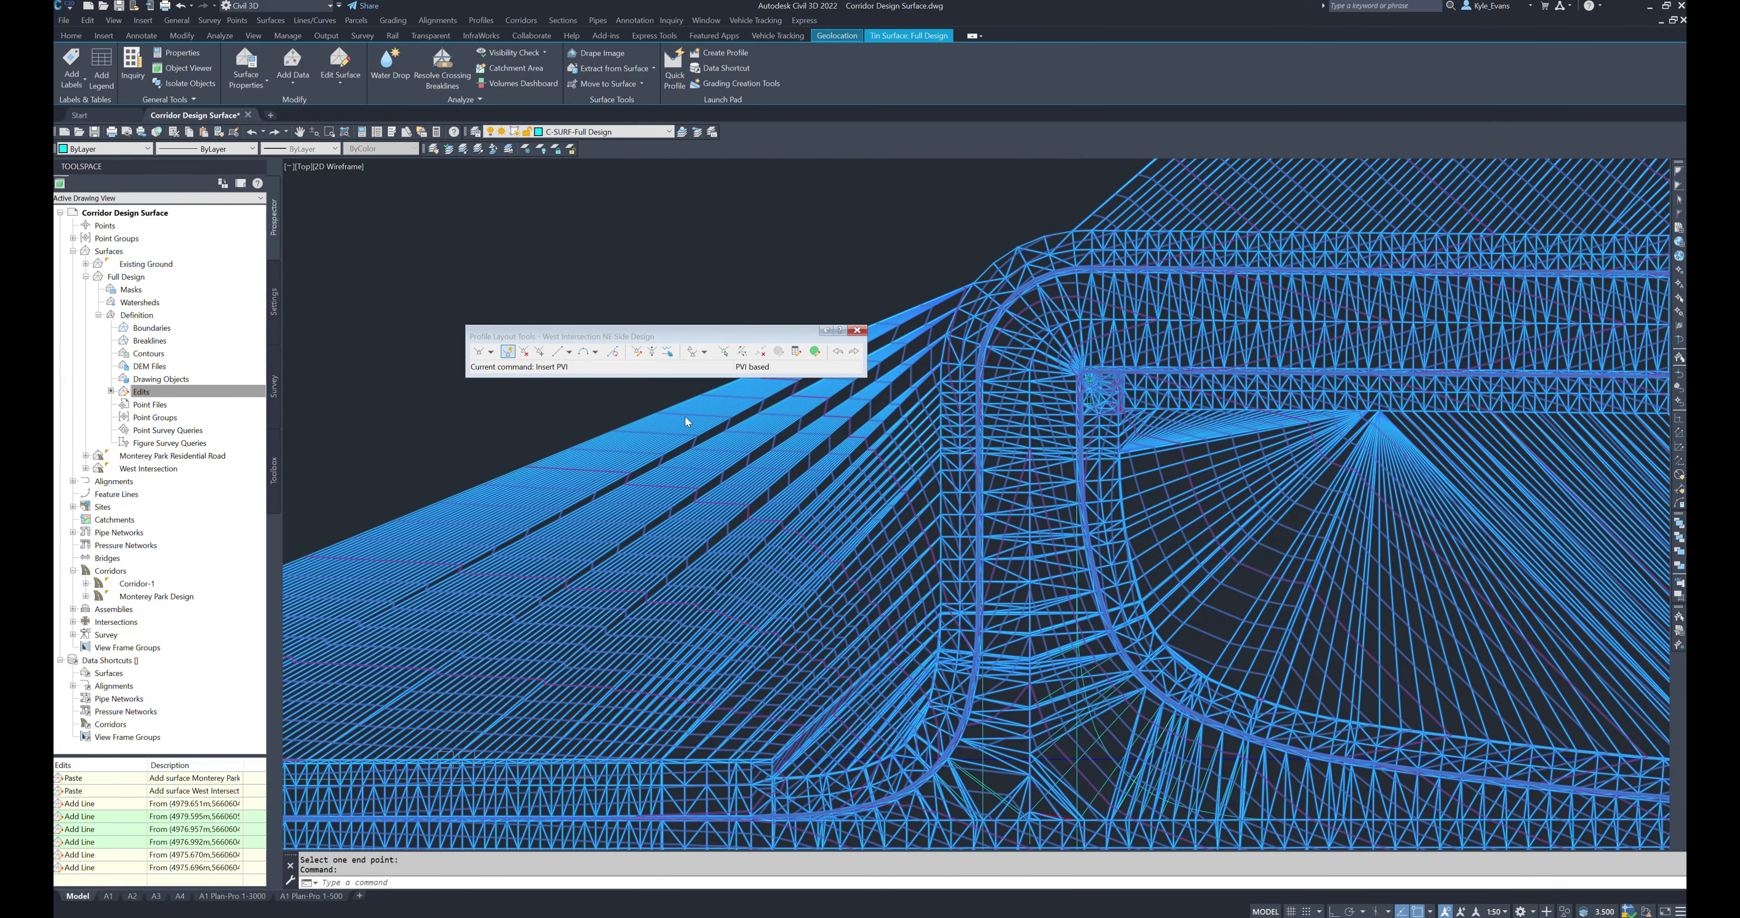
{"action": "left_click", "coordinate": [725, 424]}
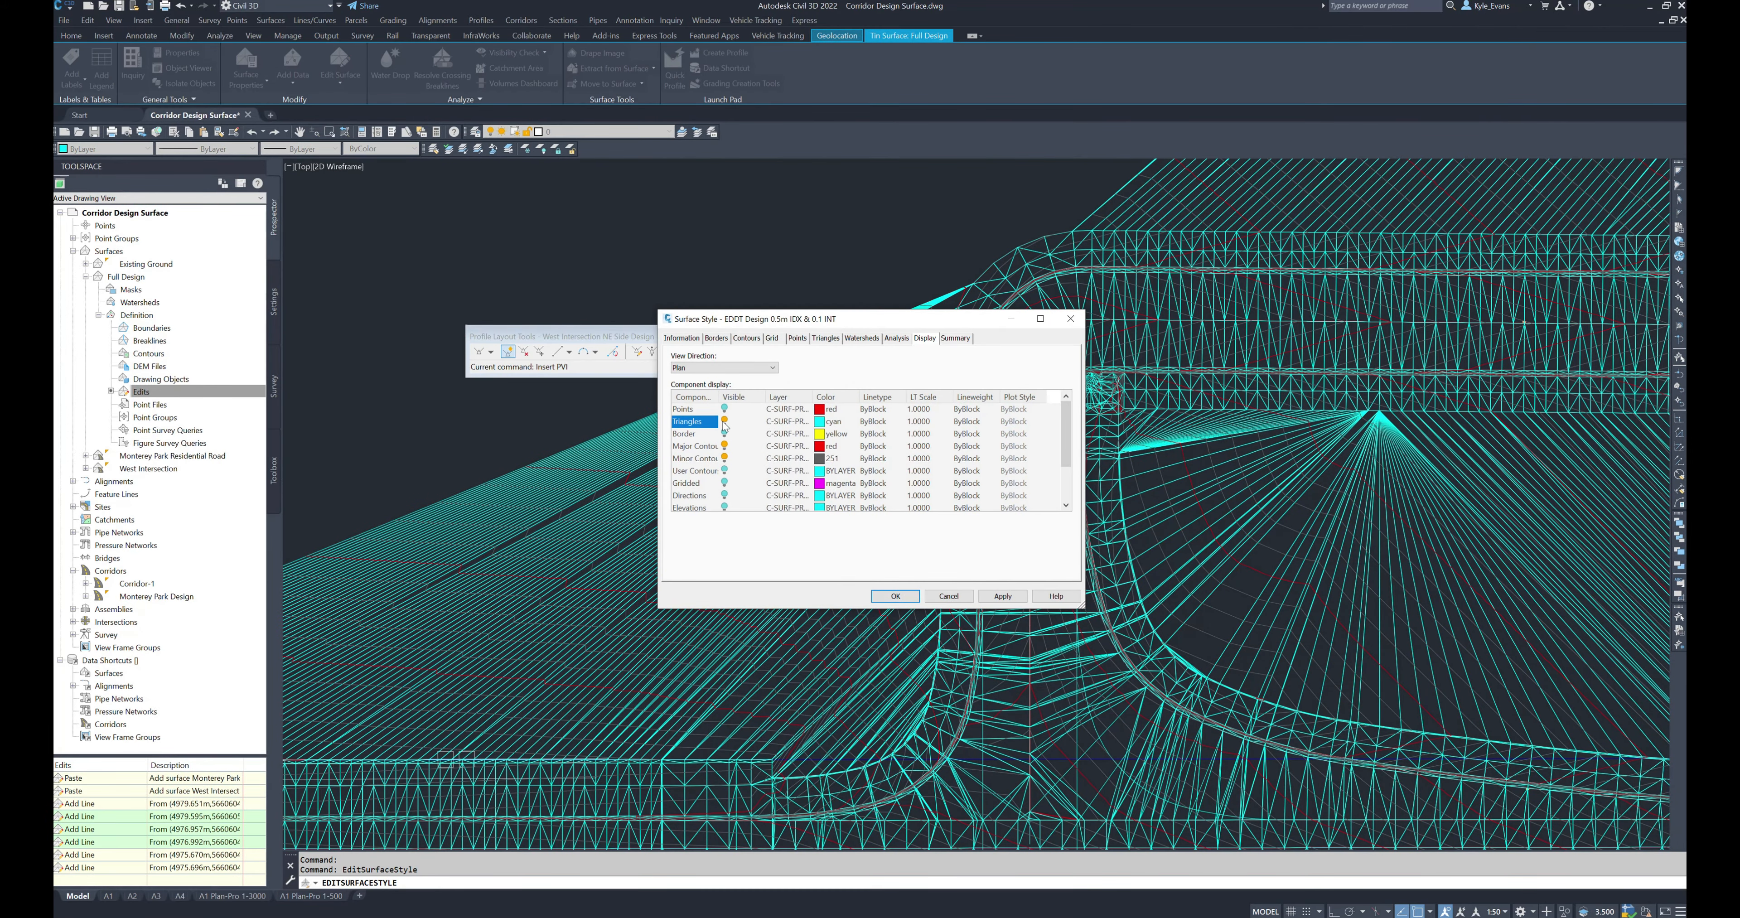
{"action": "left_click", "coordinate": [892, 596]}
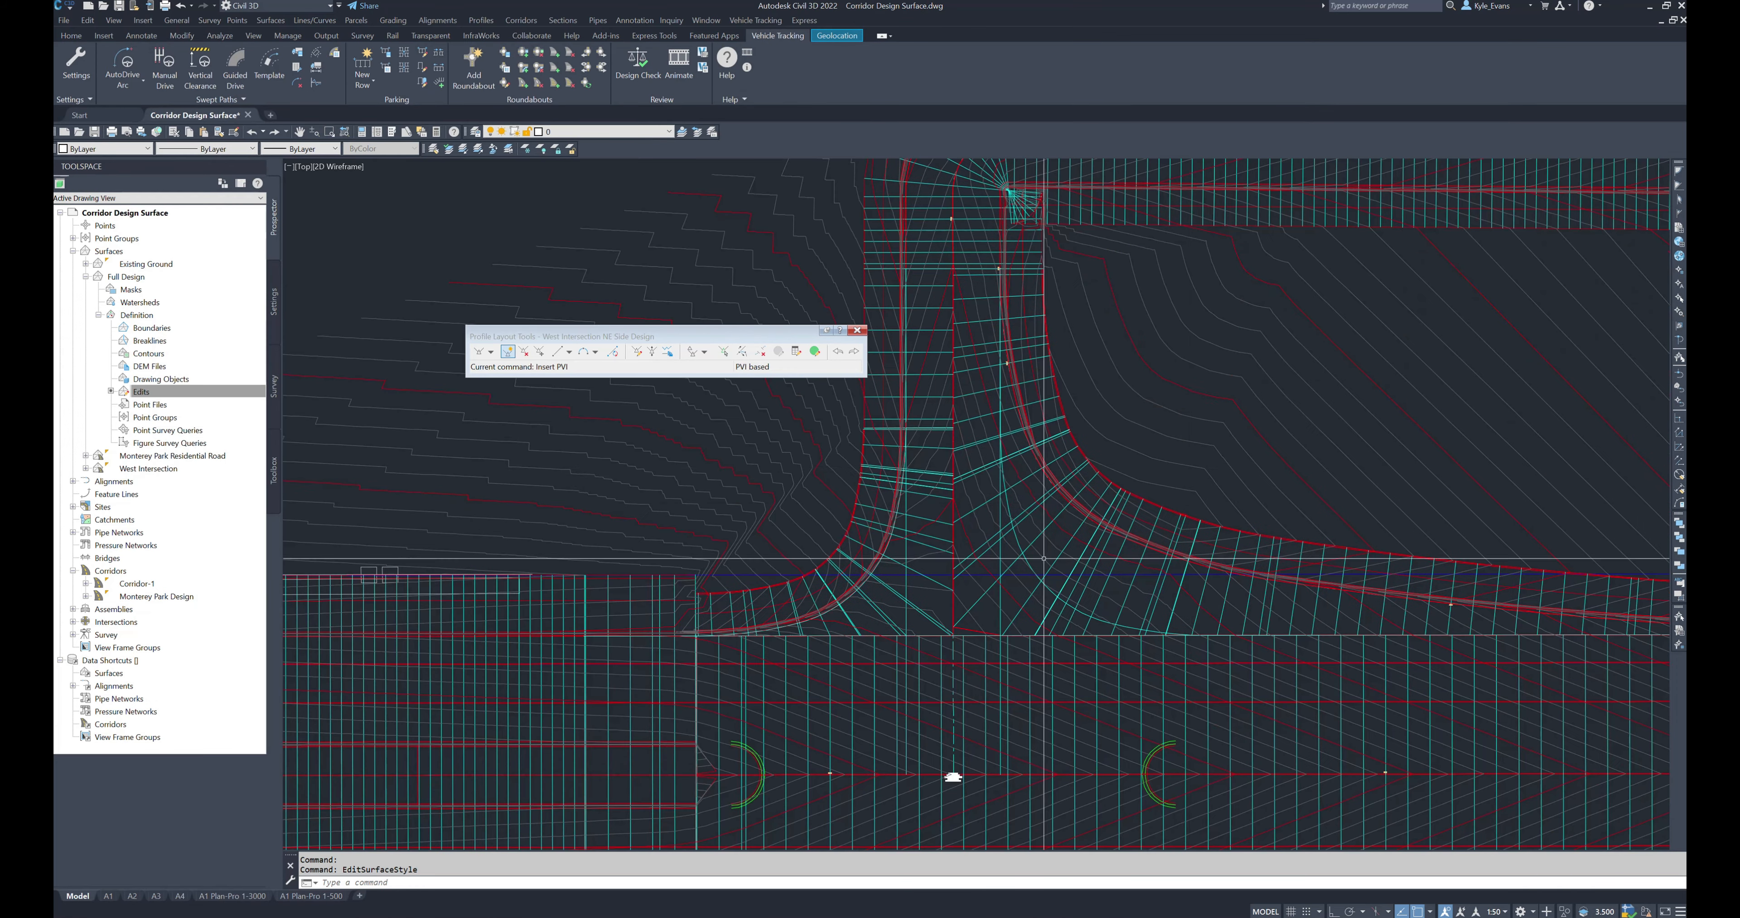
Step: Inspect the Full Design surface in 3D around the west intersection in a maximized Object Viewer, and close the viewer
{"action": "left_click", "coordinate": [1179, 410]}
{"action": "right_click", "coordinate": [1162, 437]}
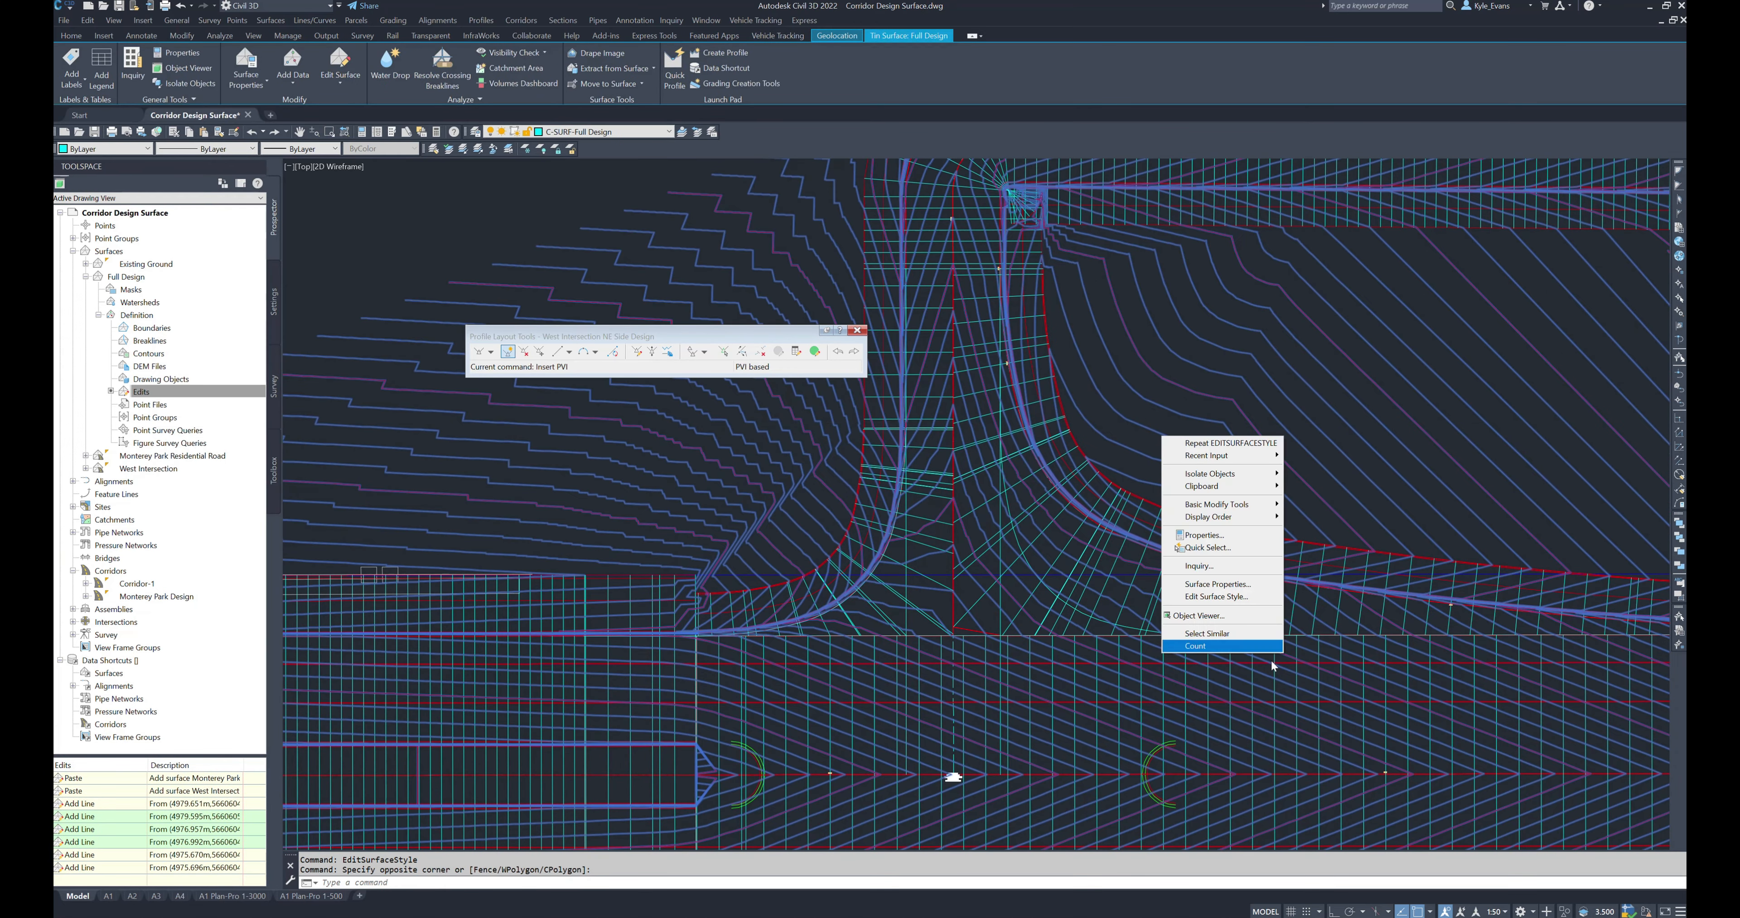
{"action": "left_click", "coordinate": [1233, 617]}
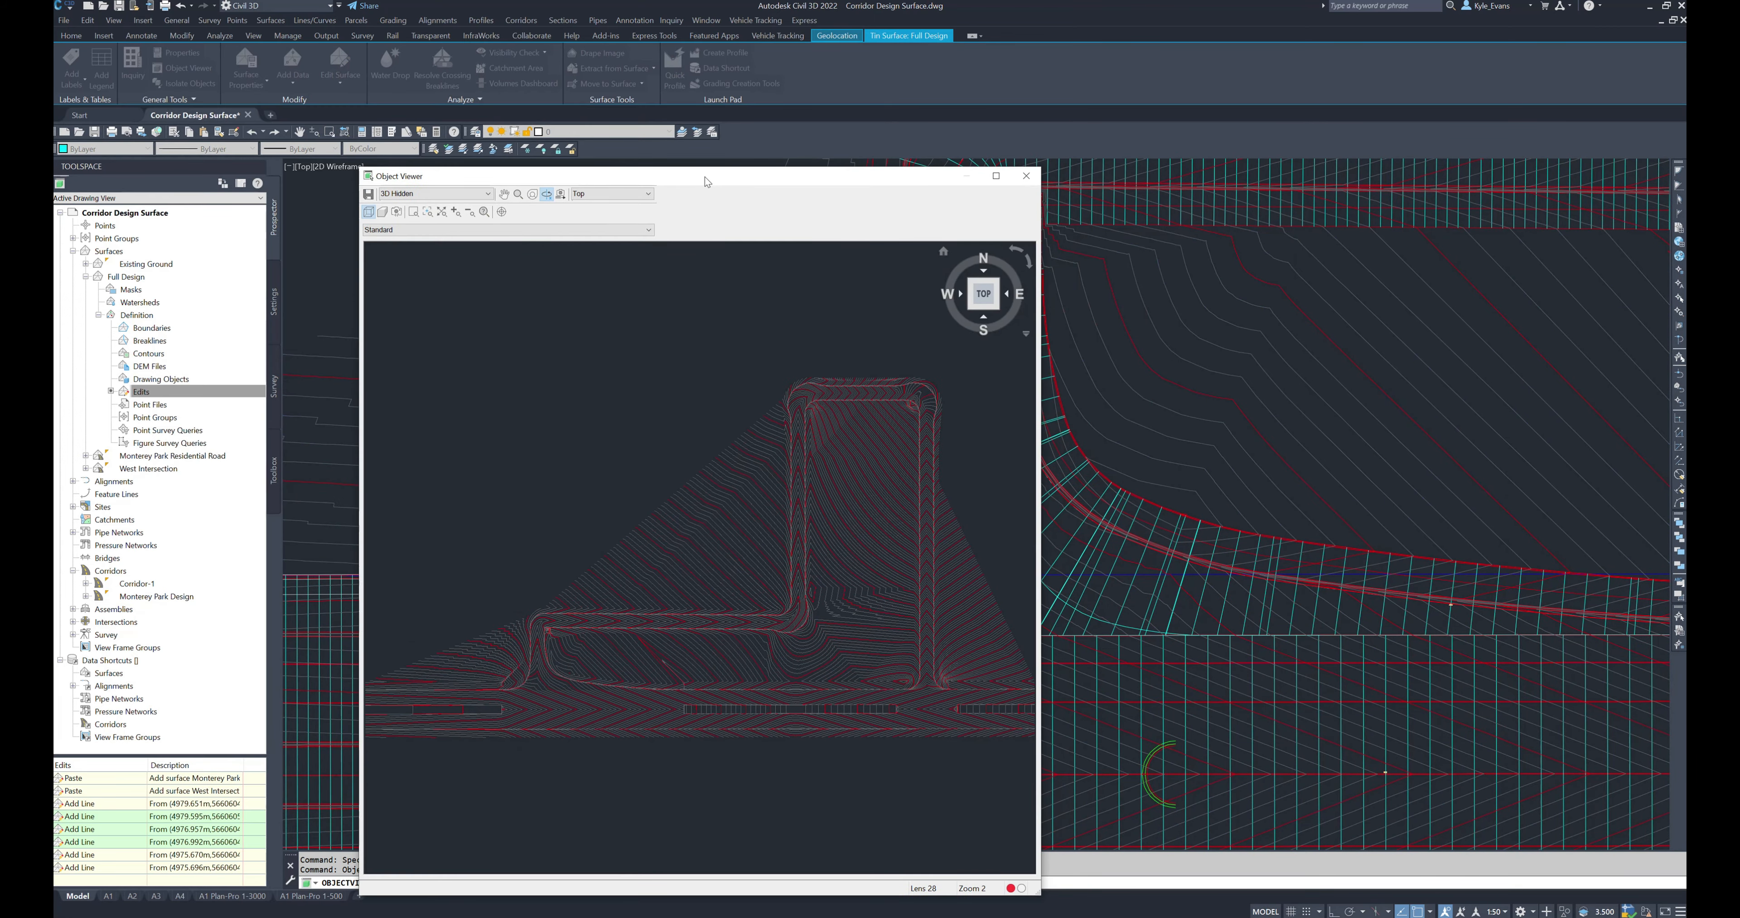
{"action": "double_click", "coordinate": [658, 178]}
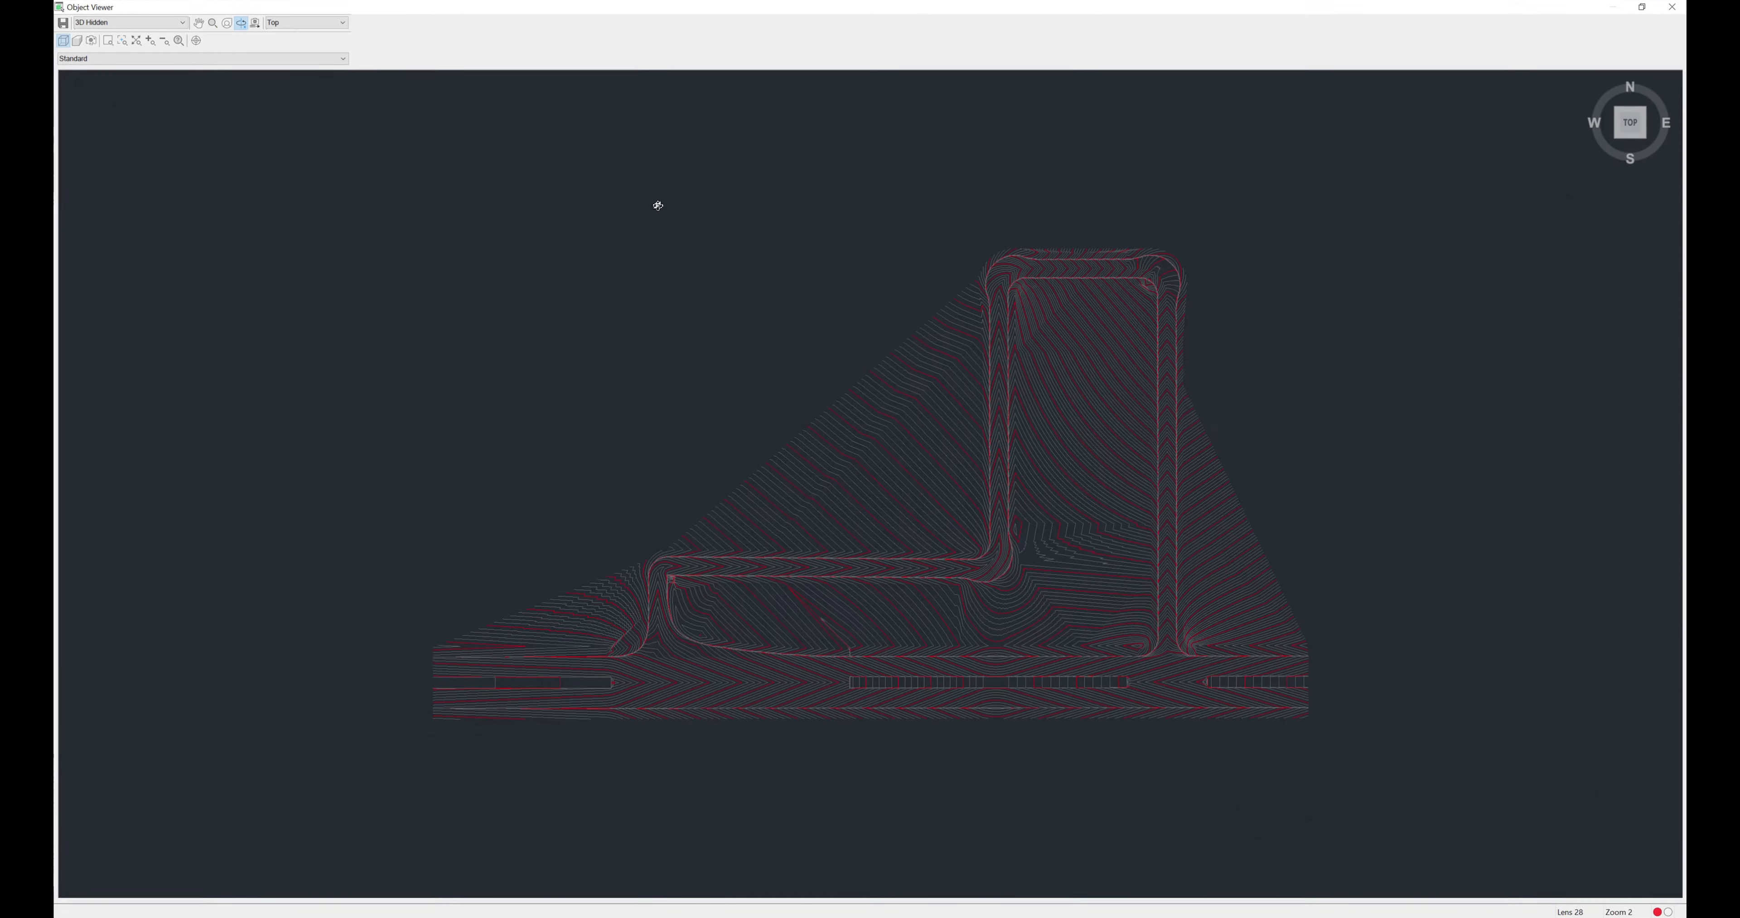
{"action": "scroll", "coordinate": [610, 466], "scroll_direction": "up", "scroll_amount": 5}
{"action": "left_click_drag", "start_coordinate": [649, 554], "coordinate": [828, 456]}
{"action": "mouse_move", "coordinate": [647, 488]}
{"action": "left_mouse_down"}
{"action": "mouse_move", "coordinate": [742, 582]}
{"action": "mouse_move", "coordinate": [644, 648]}
{"action": "mouse_move", "coordinate": [901, 721]}
{"action": "mouse_move", "coordinate": [1062, 706]}
{"action": "mouse_move", "coordinate": [1045, 470]}
{"action": "mouse_move", "coordinate": [1010, 563]}
{"action": "mouse_move", "coordinate": [1196, 585]}
{"action": "mouse_move", "coordinate": [1014, 563]}
{"action": "left_mouse_up"}
{"action": "scroll", "coordinate": [1014, 562], "scroll_direction": "down", "scroll_amount": 5}
{"action": "right_click", "coordinate": [1019, 536]}
{"action": "left_click", "coordinate": [1068, 548]}
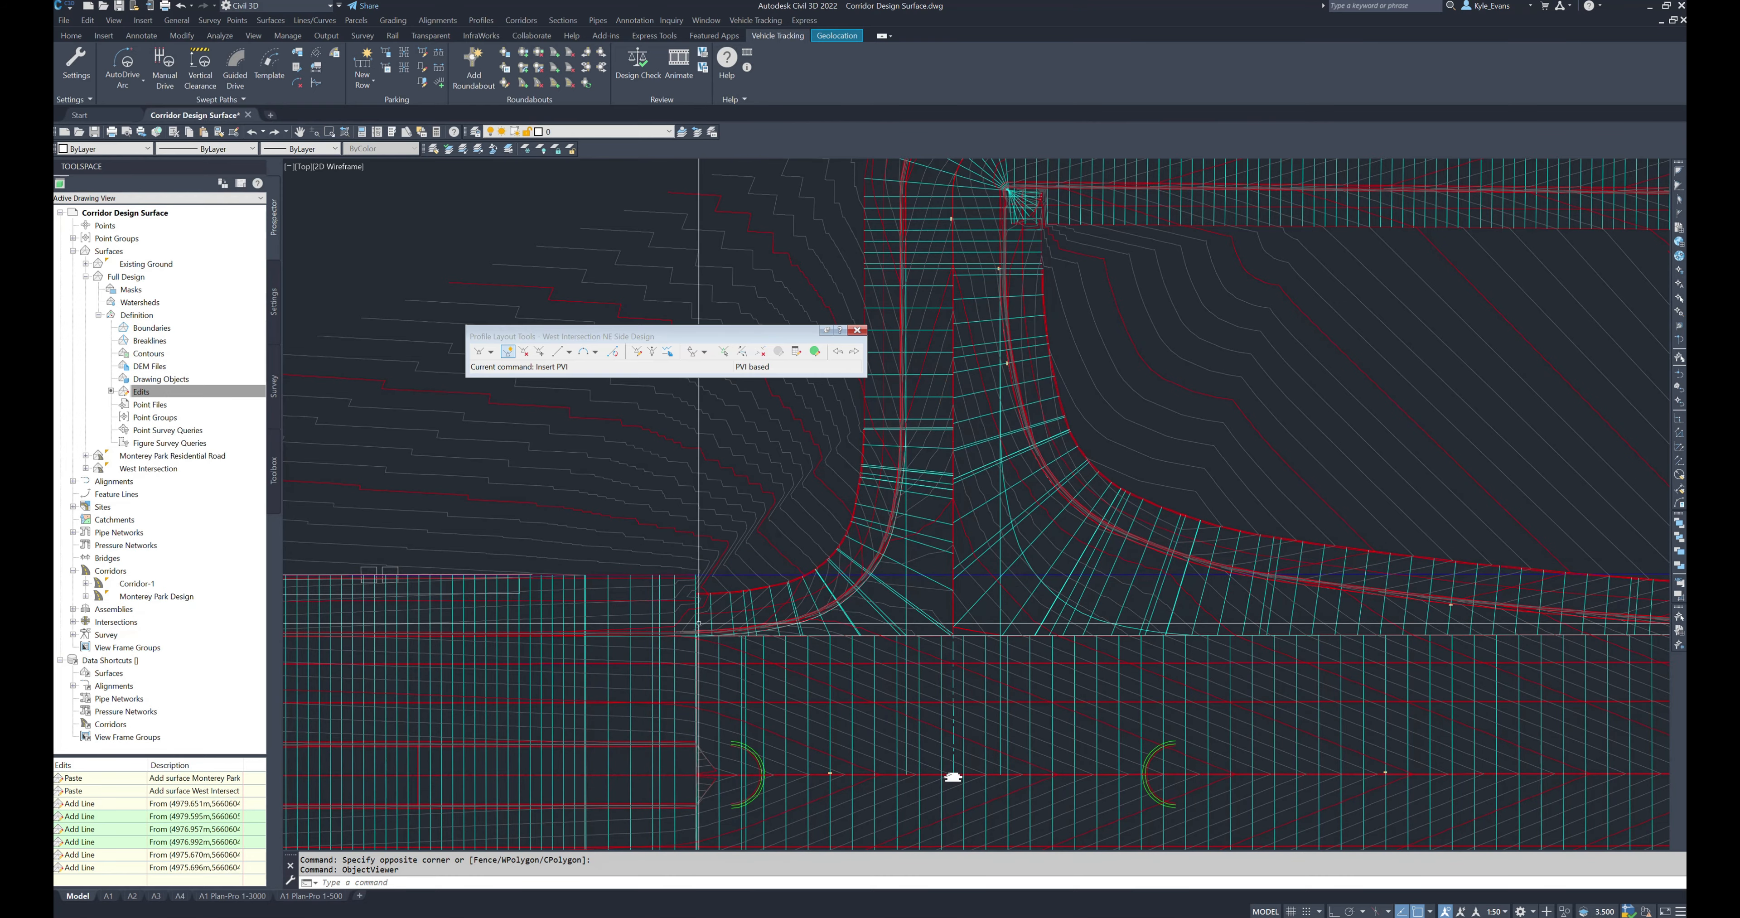
Step: Examine the northeast curb return alignment and the surrounding contours and corridor lines along the arterial road
{"action": "scroll", "coordinate": [1391, 587], "scroll_direction": "down", "scroll_amount": 3}
{"action": "middle_click_drag", "start_coordinate": [1392, 586], "coordinate": [954, 587]}
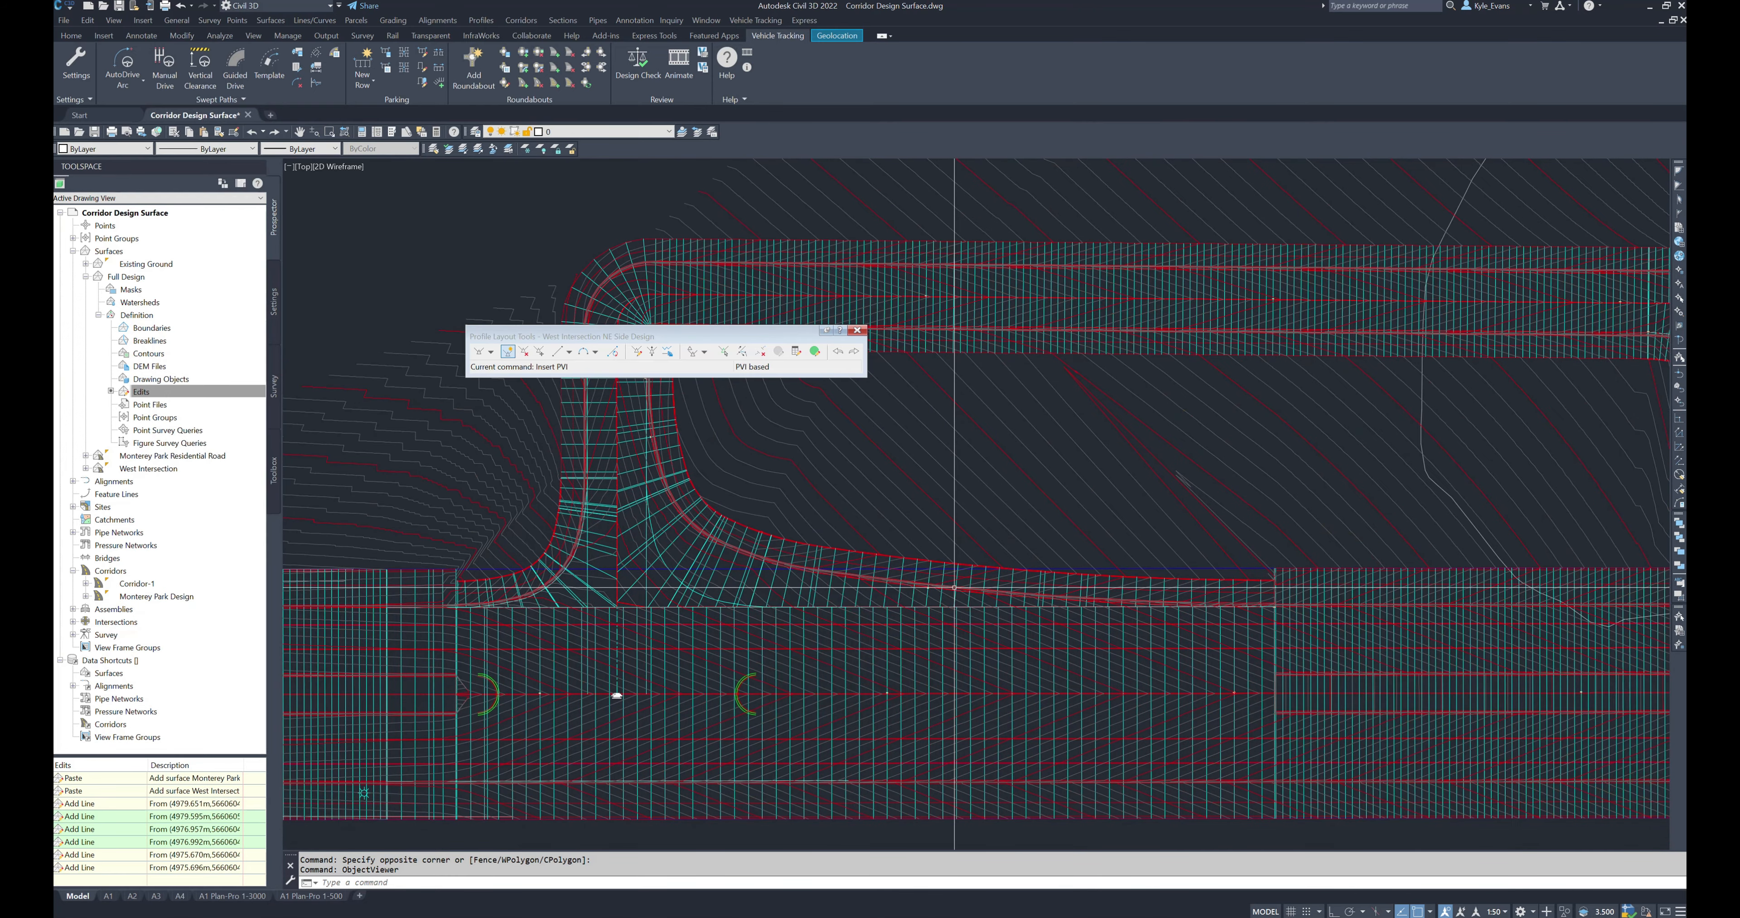
{"action": "scroll", "coordinate": [830, 564], "scroll_direction": "up", "scroll_amount": 6}
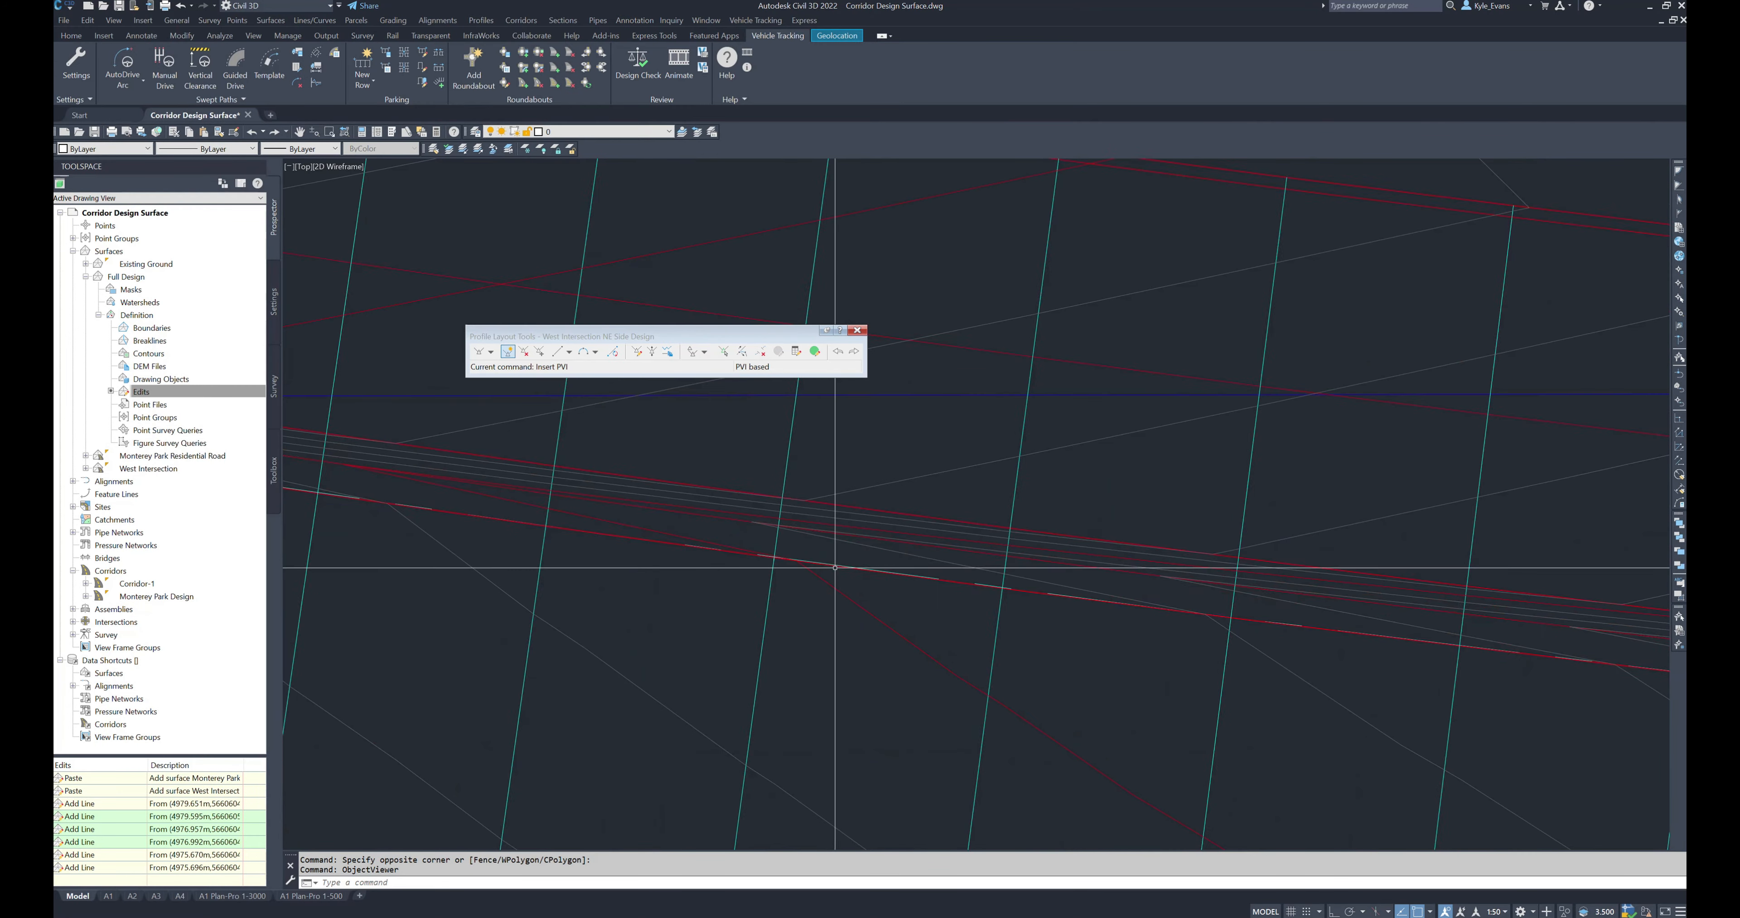
{"action": "left_click", "coordinate": [830, 564]}
{"action": "scroll", "coordinate": [830, 565], "scroll_direction": "down", "scroll_amount": 8}
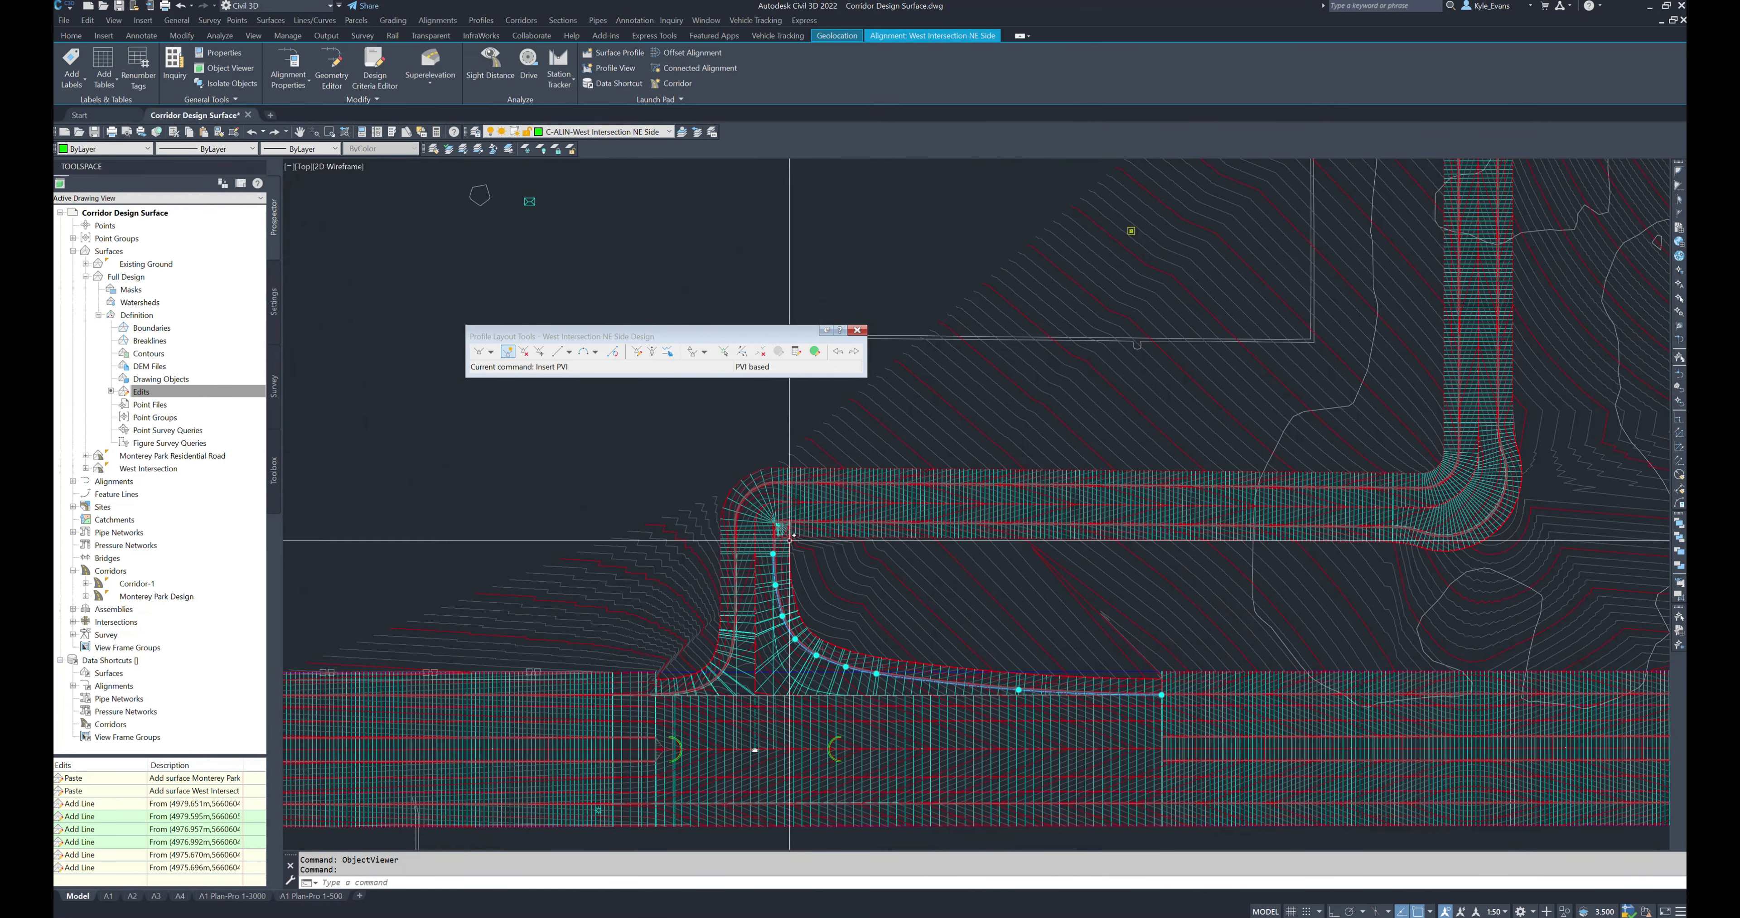
{"action": "scroll", "coordinate": [988, 649], "scroll_direction": "down", "scroll_amount": 5}
{"action": "middle_click_drag", "start_coordinate": [1194, 635], "coordinate": [944, 670]}
{"action": "scroll", "coordinate": [1042, 661], "scroll_direction": "up", "scroll_amount": 5}
{"action": "scroll", "coordinate": [798, 716], "scroll_direction": "up", "scroll_amount": 8}
{"action": "scroll", "coordinate": [668, 749], "scroll_direction": "down", "scroll_amount": 2}
{"action": "scroll", "coordinate": [675, 740], "scroll_direction": "up", "scroll_amount": 3}
{"action": "key", "text": "Escape"}
{"action": "left_click", "coordinate": [695, 761]}
{"action": "scroll", "coordinate": [665, 718], "scroll_direction": "down", "scroll_amount": 3}
{"action": "scroll", "coordinate": [791, 538], "scroll_direction": "down", "scroll_amount": 3}
{"action": "middle_click_drag", "start_coordinate": [913, 659], "coordinate": [1258, 635]}
{"action": "key", "text": "Escape"}
{"action": "scroll", "coordinate": [1273, 544], "scroll_direction": "down", "scroll_amount": 3}
{"action": "scroll", "coordinate": [695, 587], "scroll_direction": "down", "scroll_amount": 1}
{"action": "scroll", "coordinate": [798, 577], "scroll_direction": "up", "scroll_amount": 8}
{"action": "scroll", "coordinate": [995, 650], "scroll_direction": "up", "scroll_amount": 2}
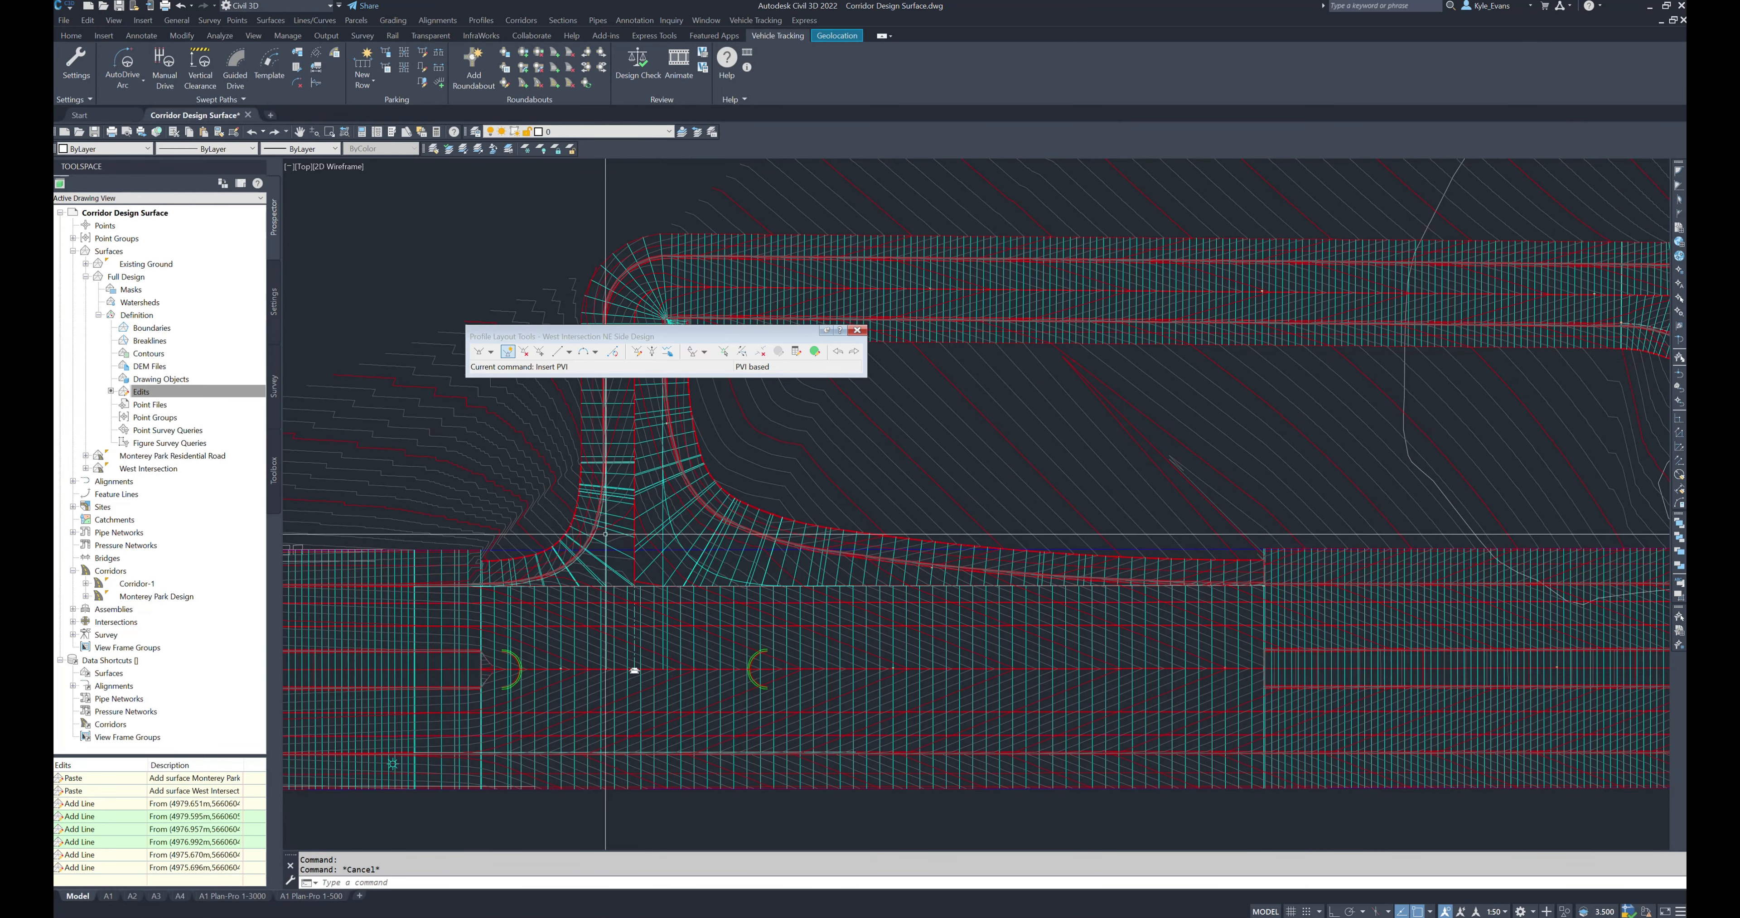
{"action": "left_click", "coordinate": [615, 512]}
{"action": "left_click", "coordinate": [633, 429]}
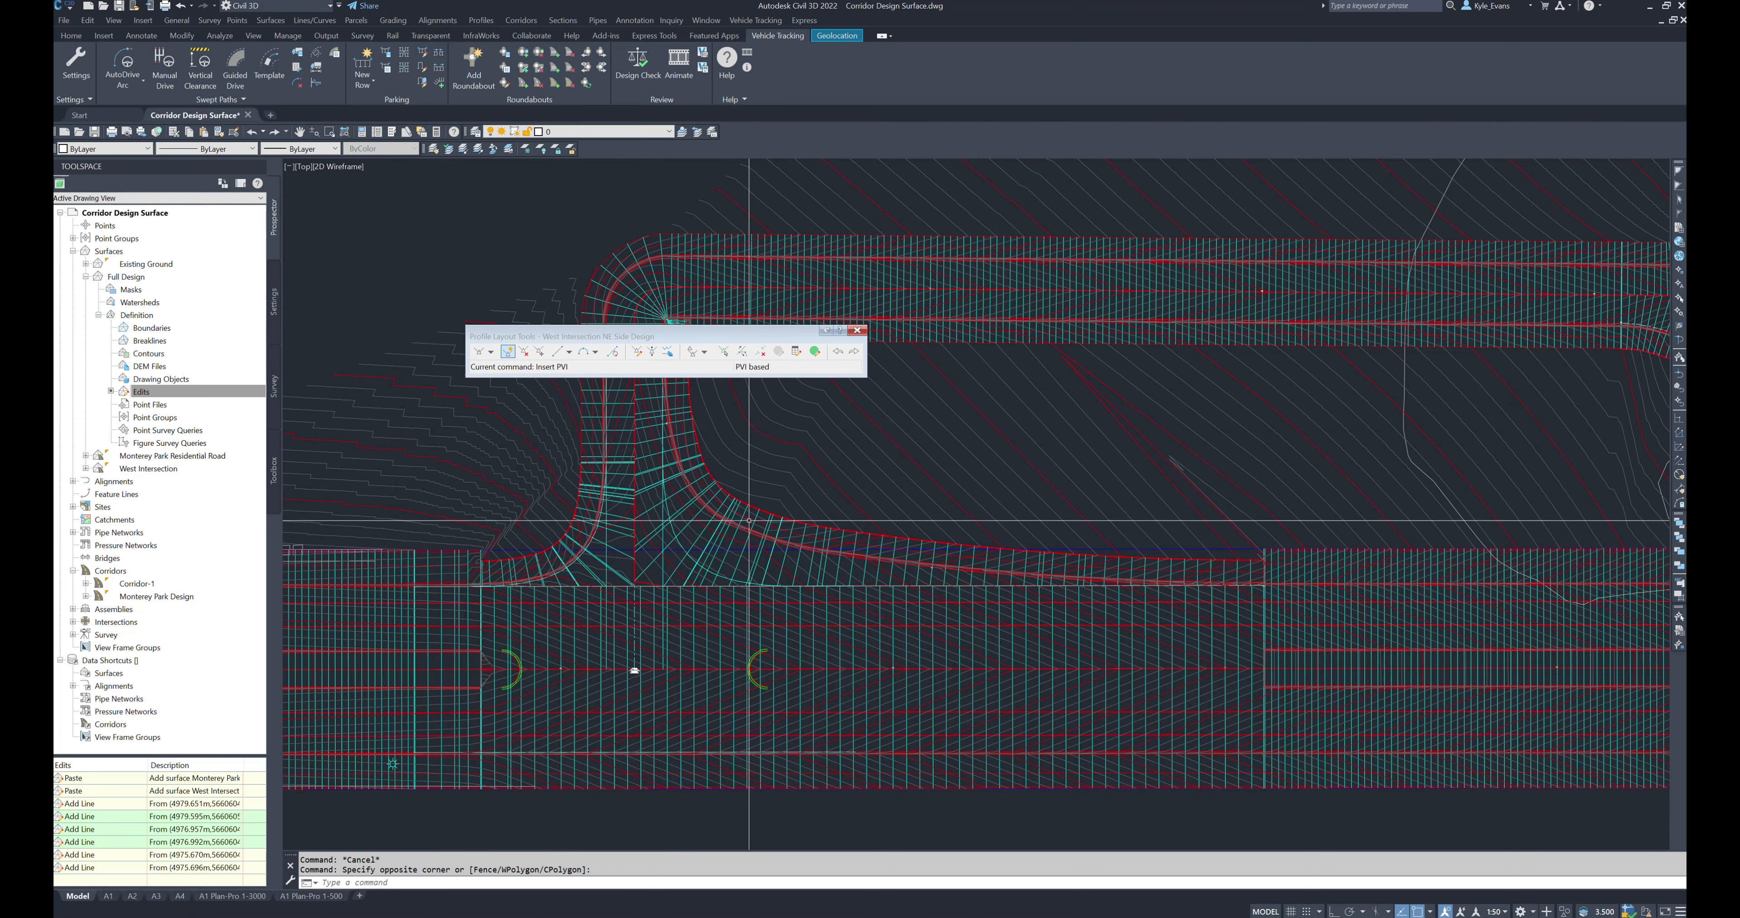
{"action": "left_click", "coordinate": [693, 520]}
{"action": "right_click", "coordinate": [694, 519]}
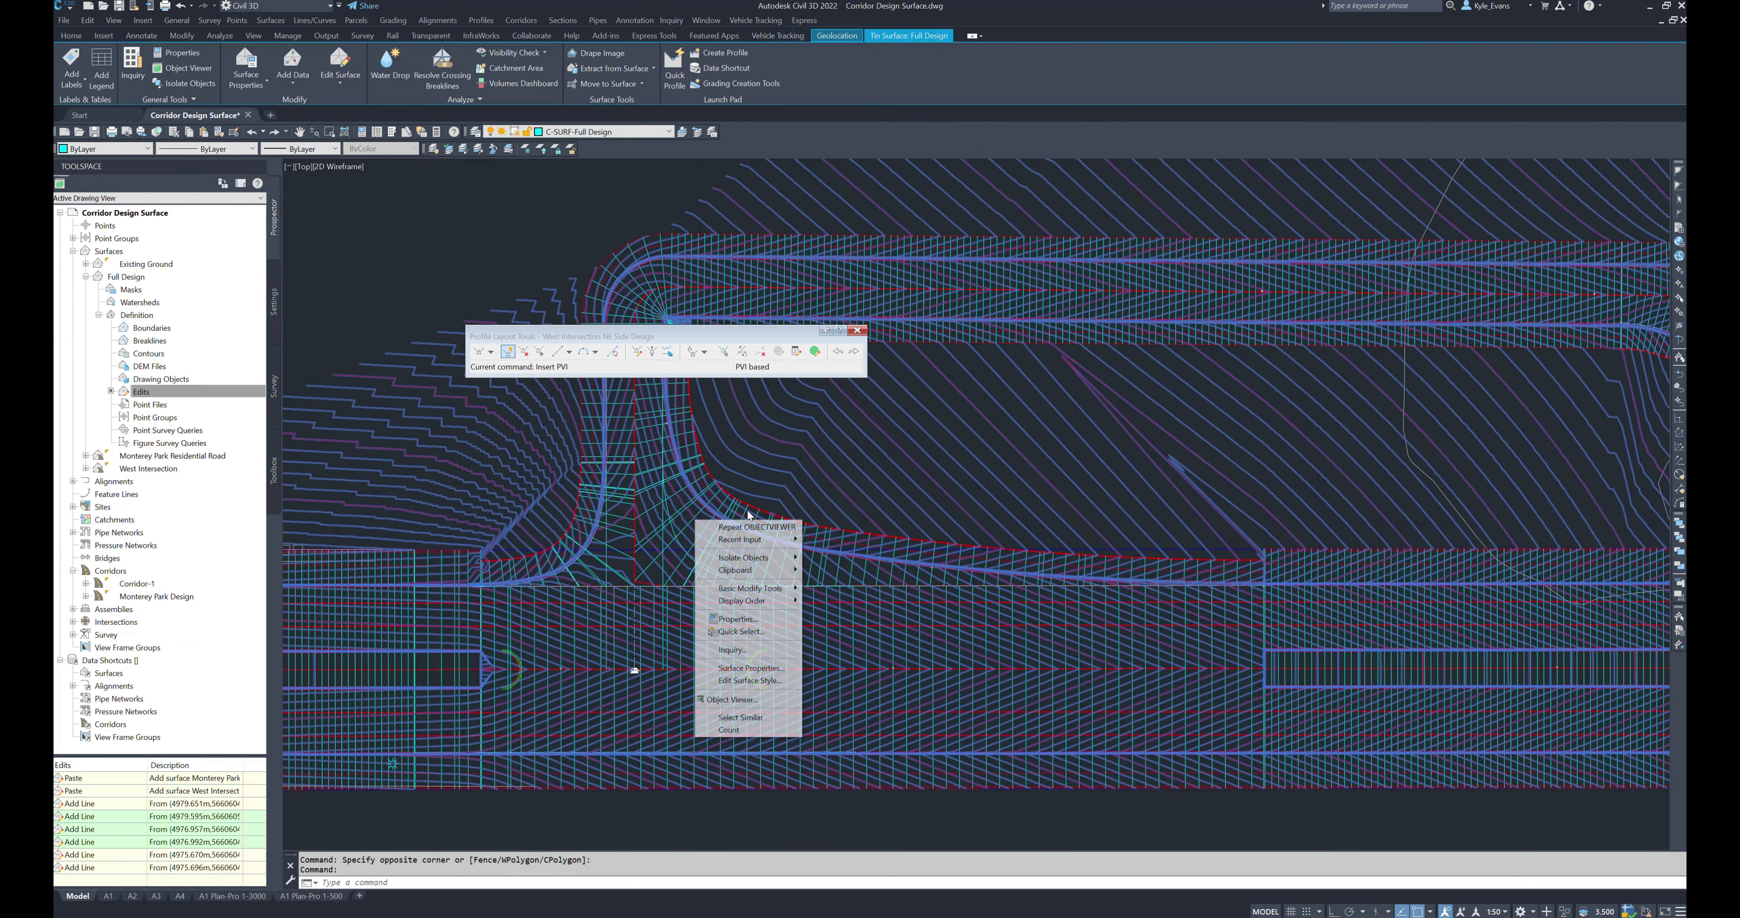
{"action": "left_click", "coordinate": [763, 528]}
{"action": "key", "text": "Escape"}
Step: Check the baseline and region parameters in Corridor-1's properties, and close the Profile Layout Tools
{"action": "scroll", "coordinate": [771, 548], "scroll_direction": "up", "scroll_amount": 5}
{"action": "left_click", "coordinate": [784, 489]}
{"action": "scroll", "coordinate": [786, 487], "scroll_direction": "down", "scroll_amount": 7}
{"action": "right_click", "coordinate": [855, 548]}
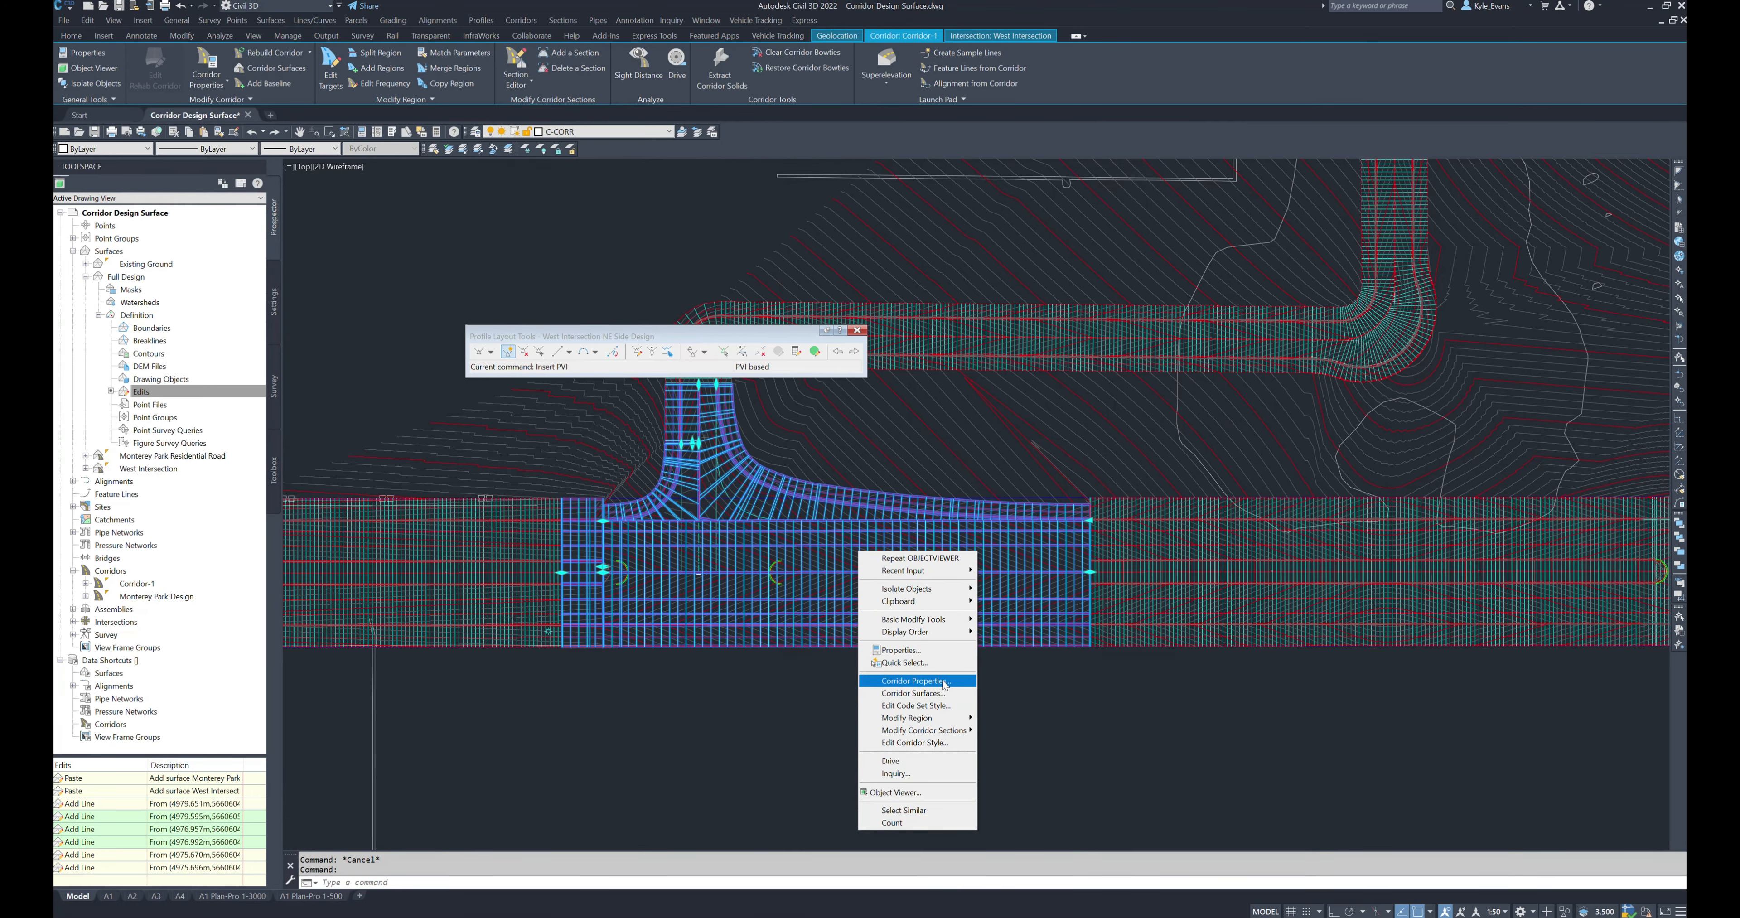
{"action": "left_click", "coordinate": [898, 677]}
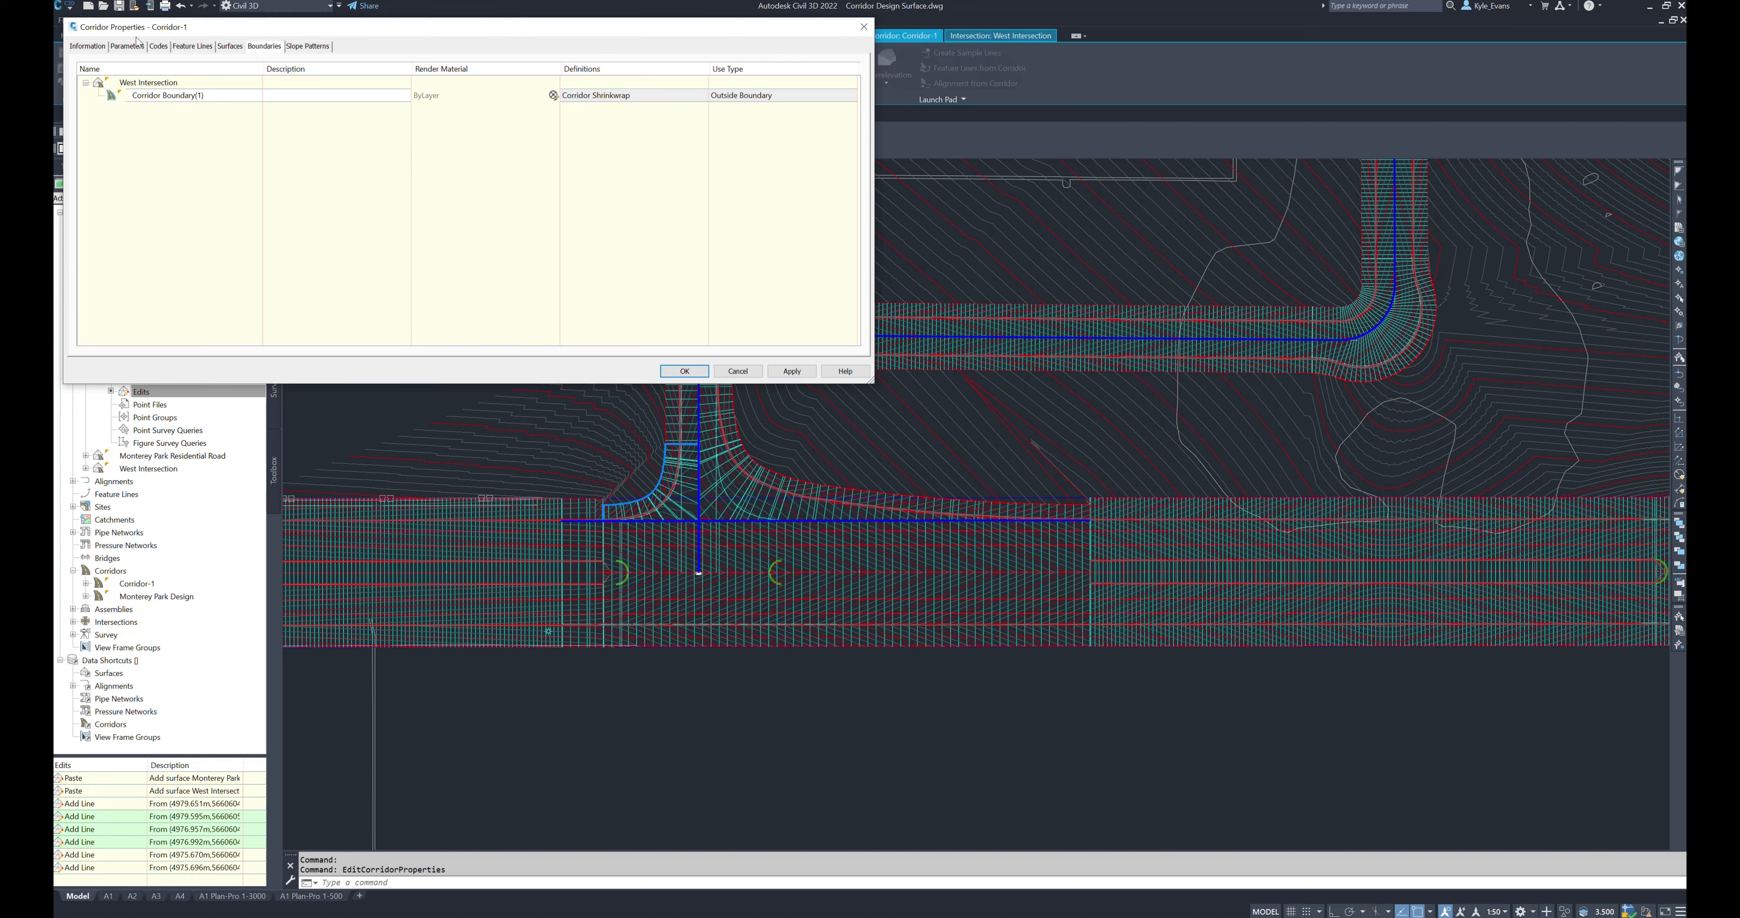
{"action": "left_click", "coordinate": [127, 46]}
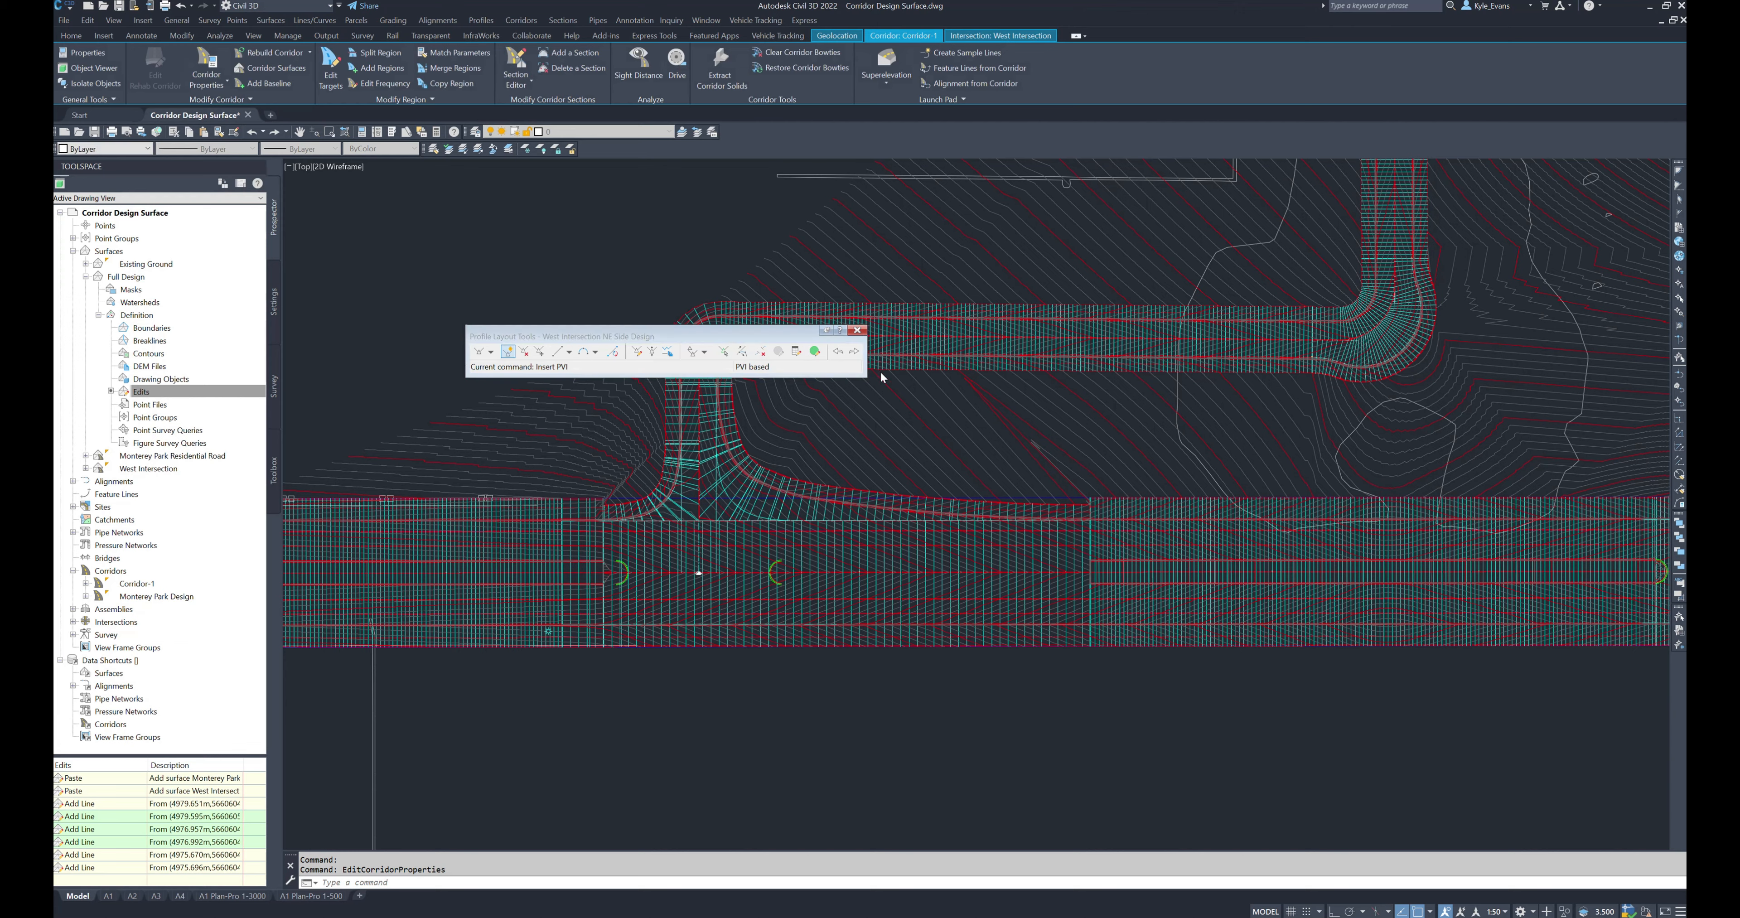
{"action": "key", "text": "Escape"}
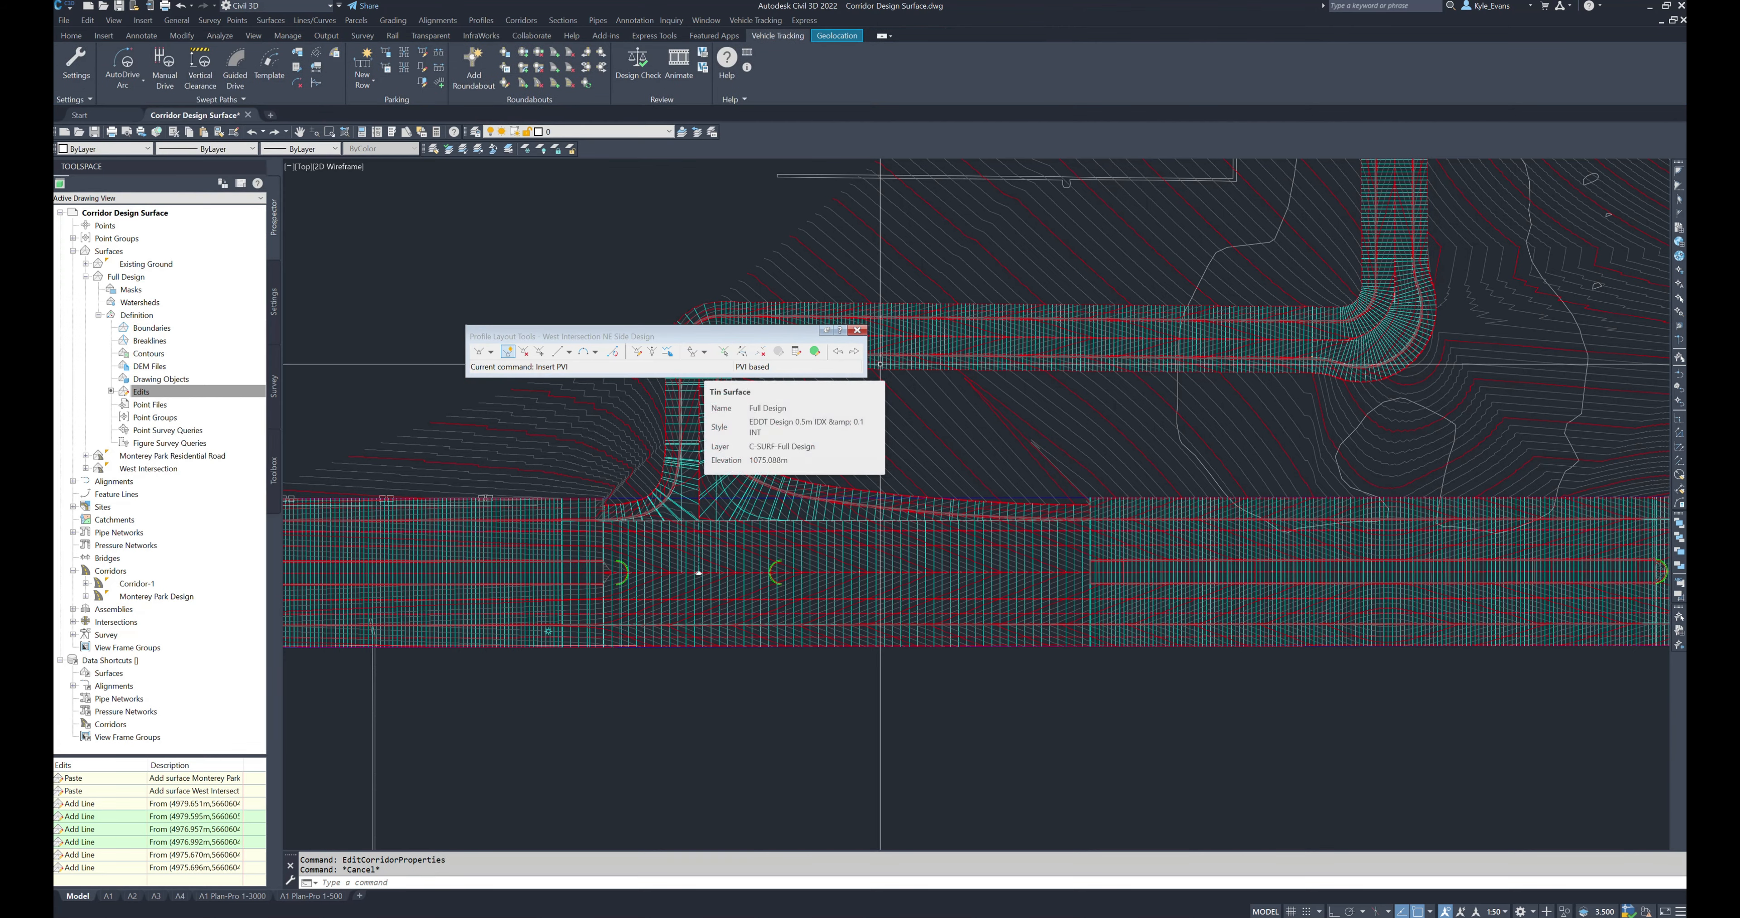
{"action": "left_click", "coordinate": [858, 330]}
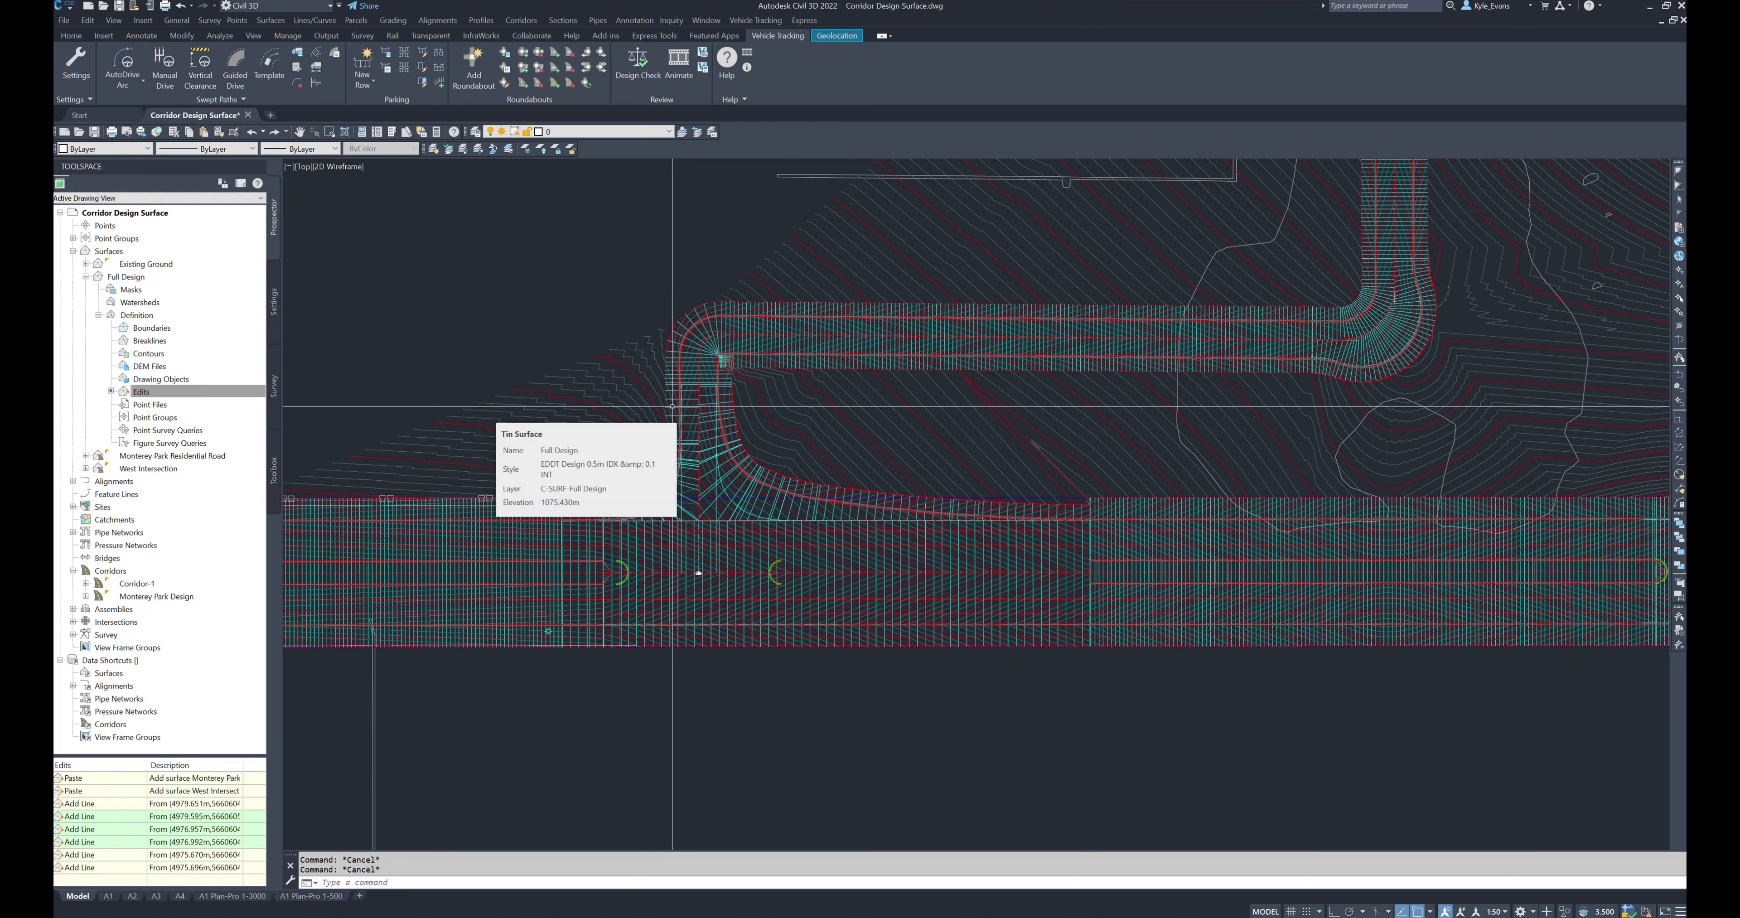
Step: Bring up the target mapping of the West Intersection NE Side baseline from Corridor-1's parameters
{"action": "scroll", "coordinate": [590, 476], "scroll_direction": "up", "scroll_amount": 6}
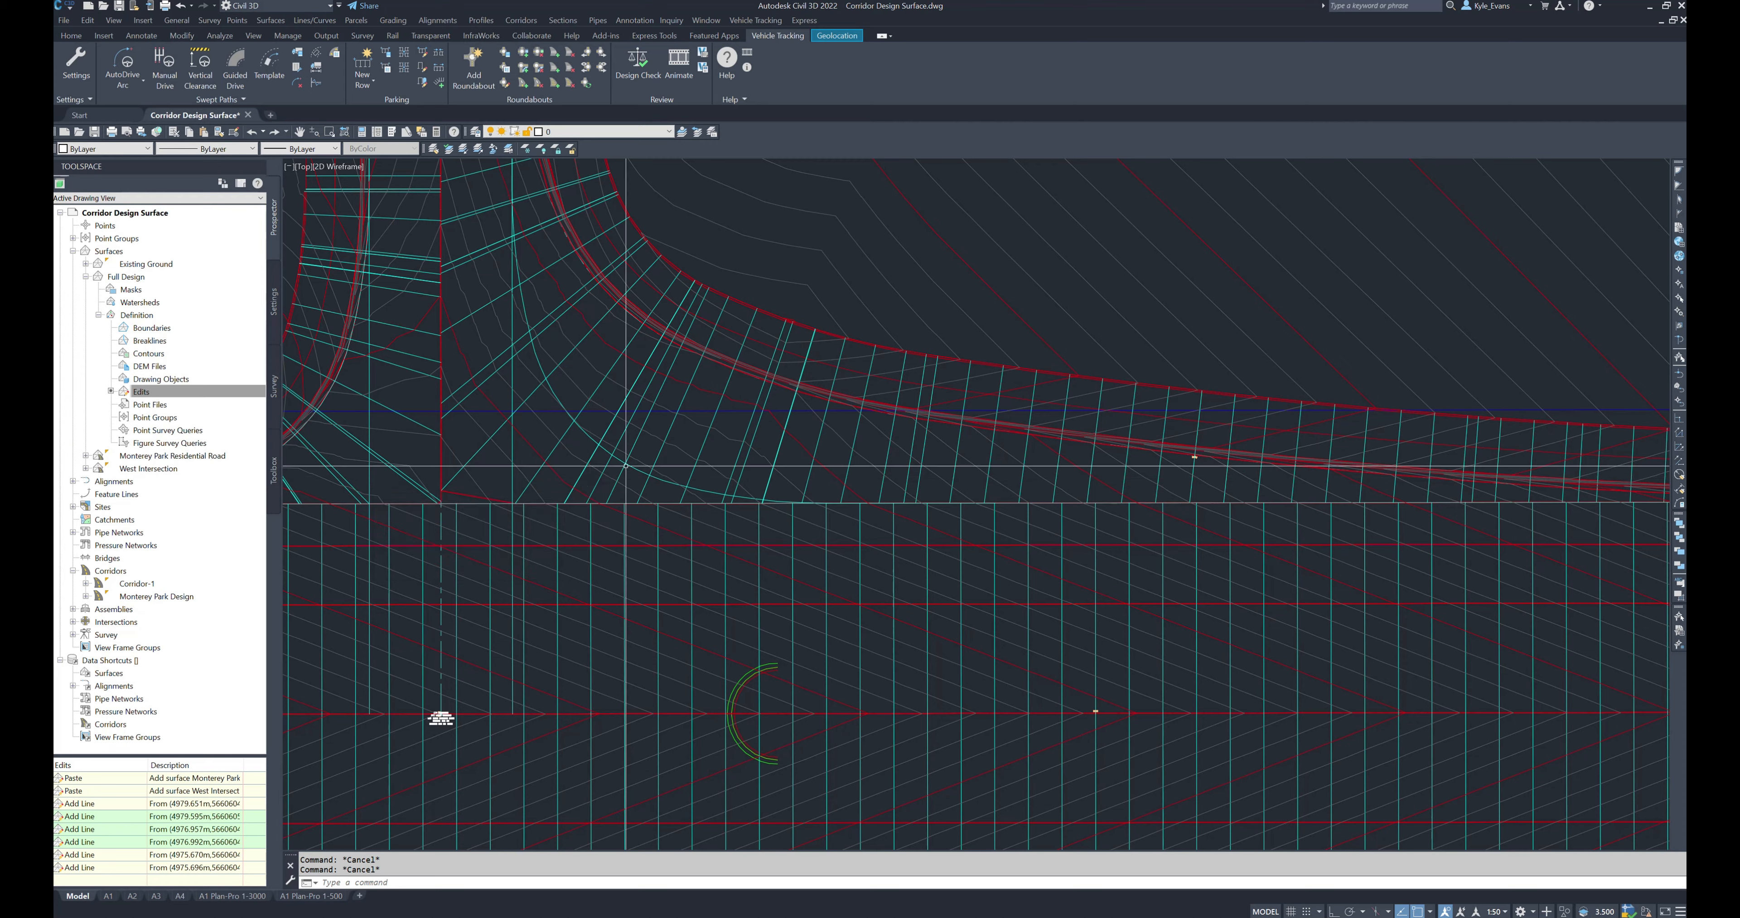
{"action": "left_click", "coordinate": [610, 362]}
{"action": "right_click", "coordinate": [610, 365]}
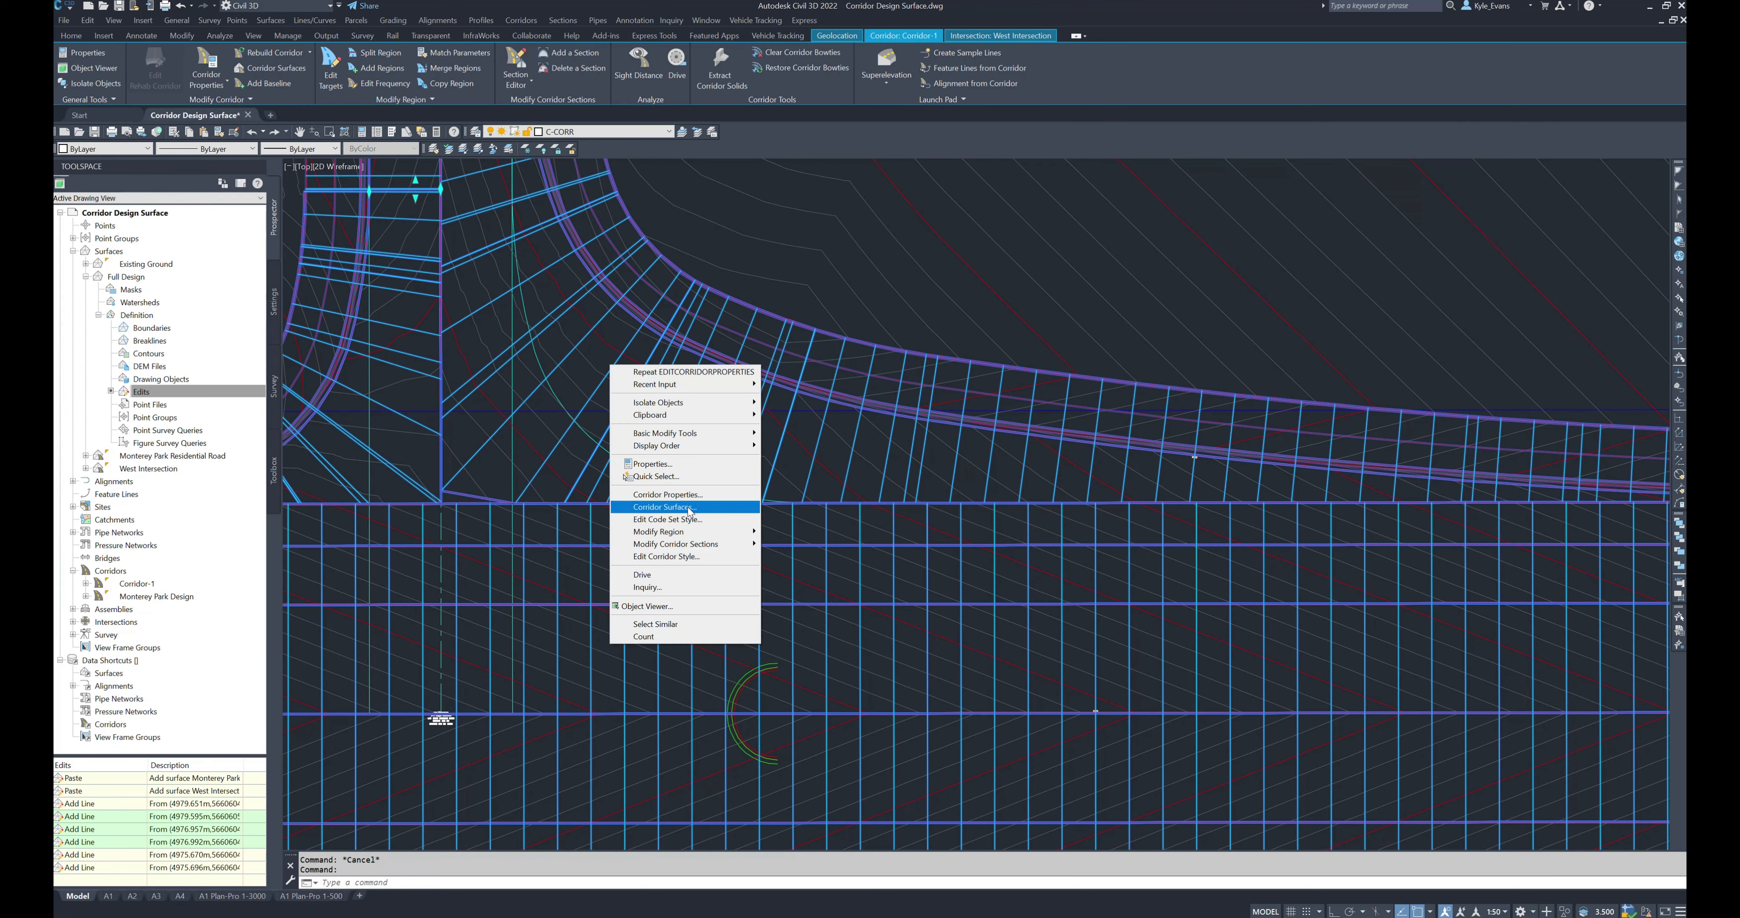
{"action": "left_click", "coordinate": [669, 495]}
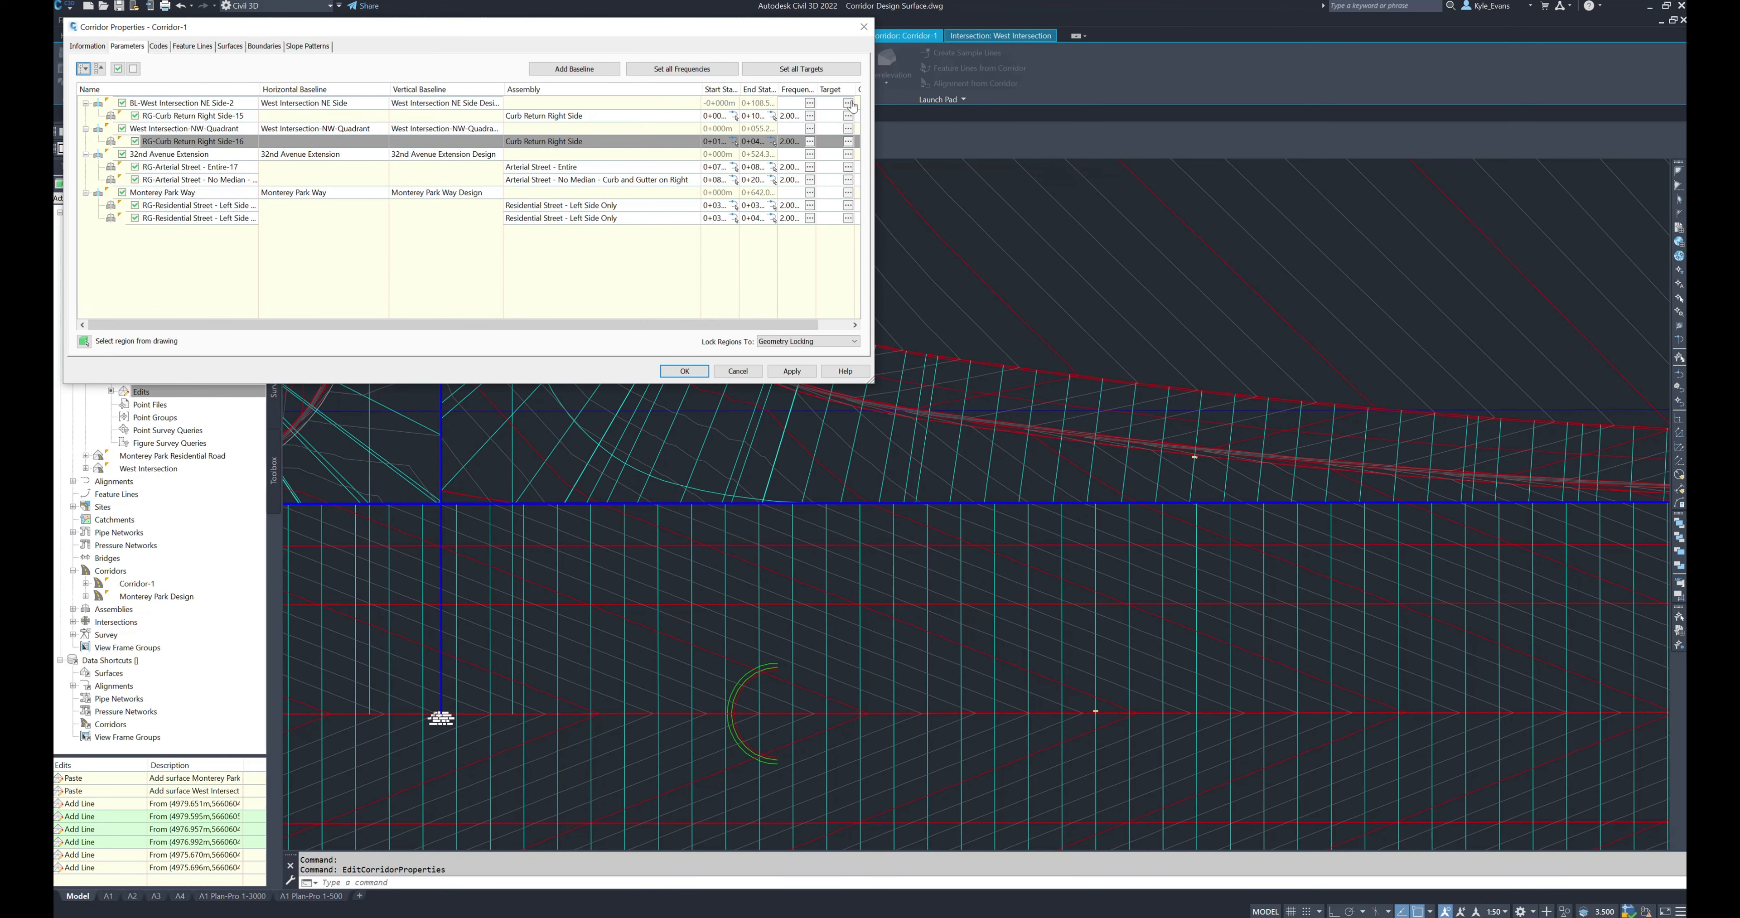
{"action": "left_click_drag", "start_coordinate": [875, 131], "coordinate": [947, 131]}
{"action": "left_click", "coordinate": [875, 102]}
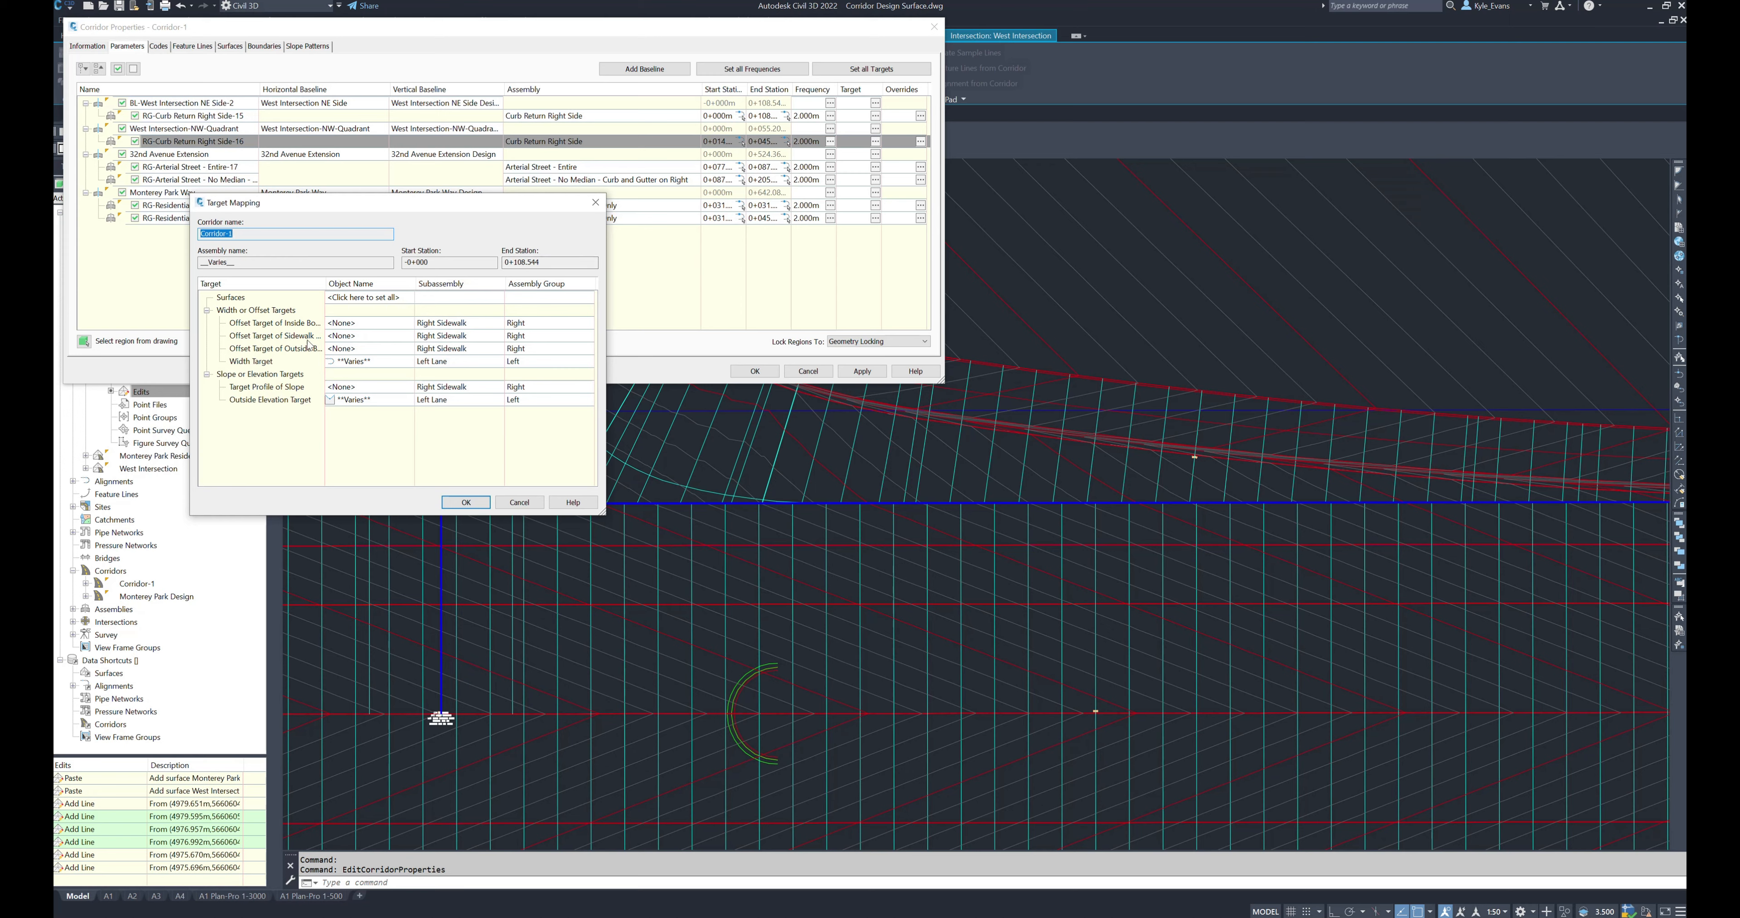
Step: Review the sidewalk offset, left lane width and outside elevation targets of the baseline, and leave the corridor properties without changes
{"action": "left_click", "coordinate": [442, 322]}
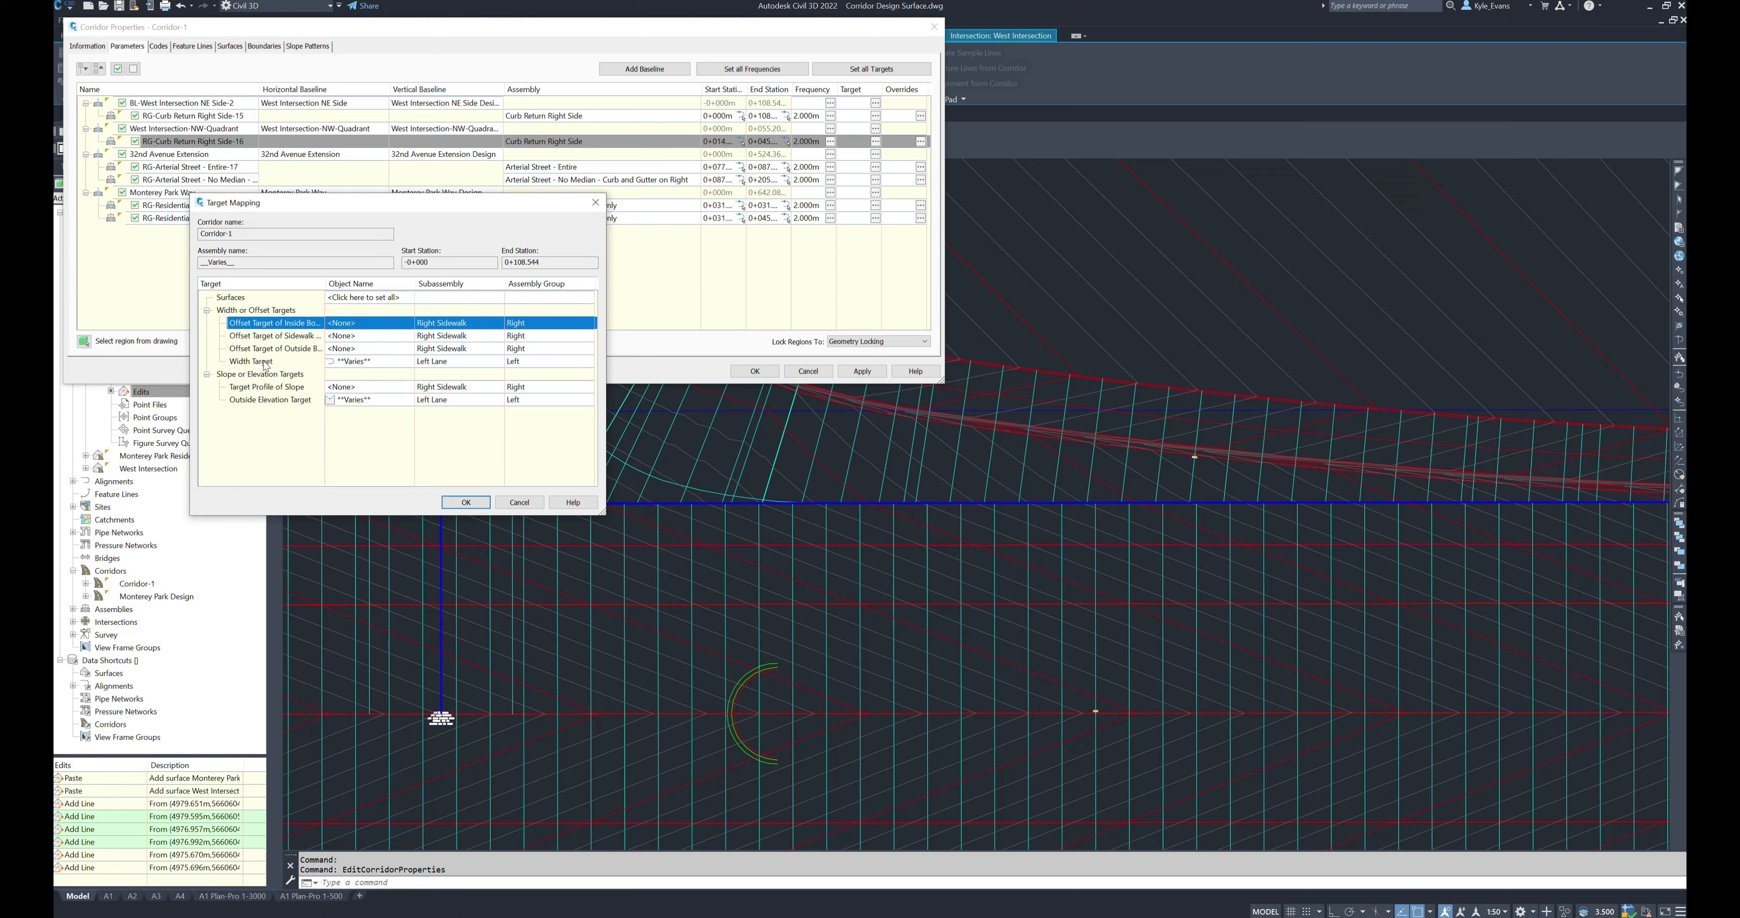
{"action": "left_click", "coordinate": [263, 362]}
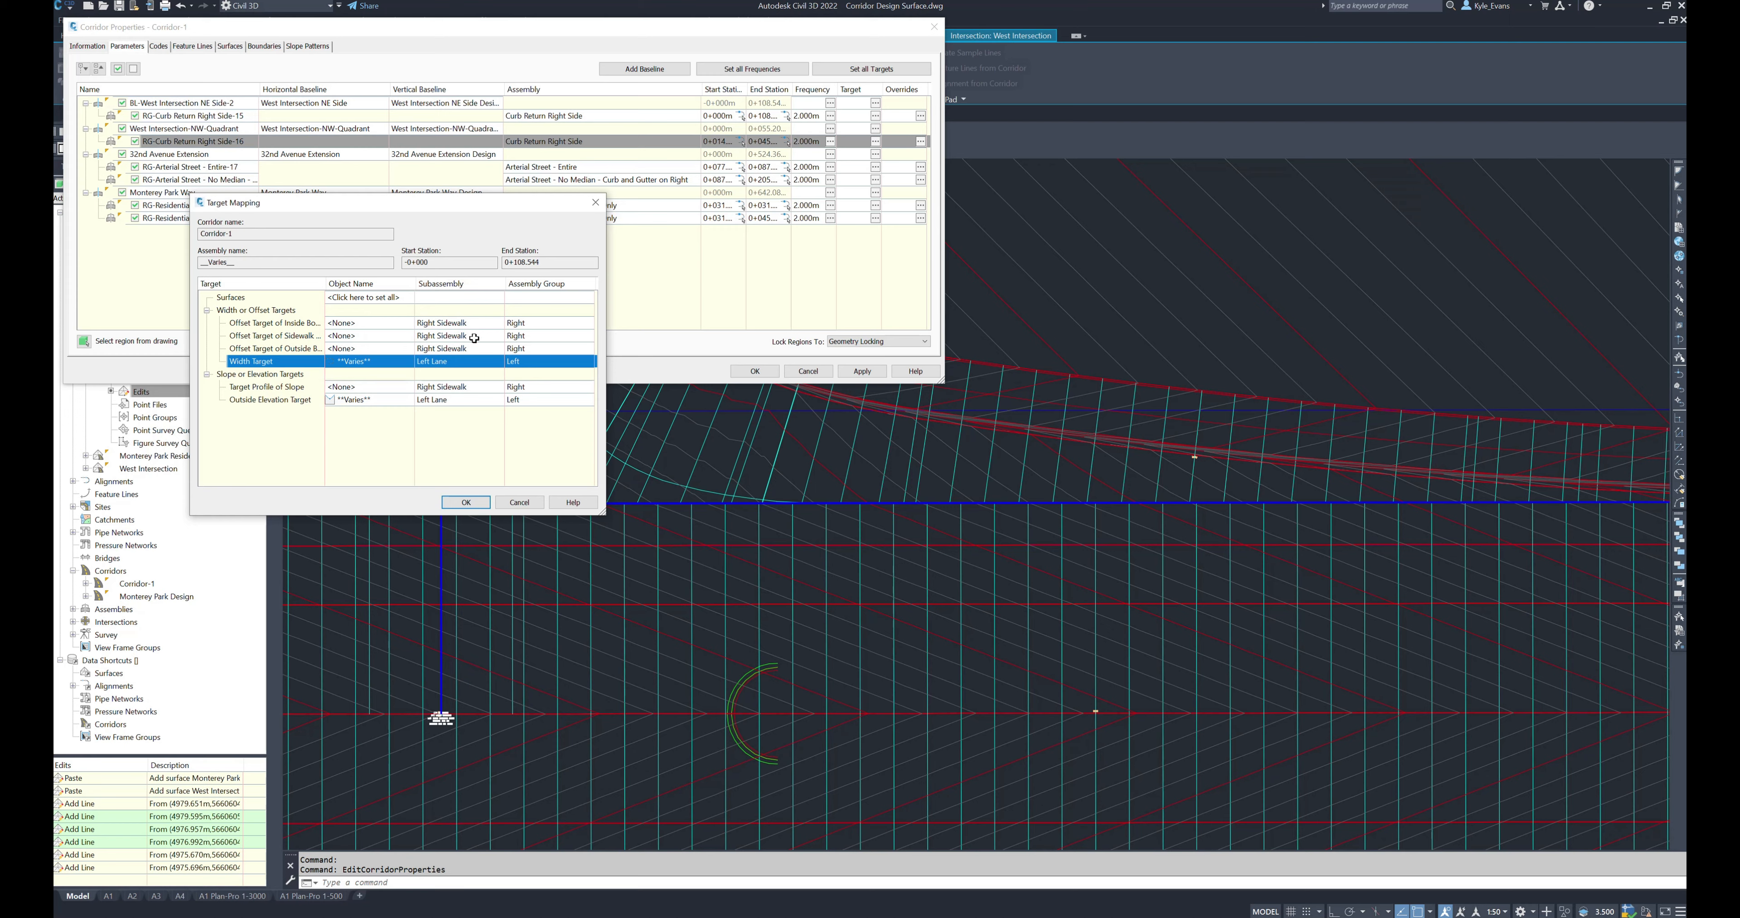
{"action": "left_click", "coordinate": [436, 402]}
{"action": "left_click", "coordinate": [450, 361]}
{"action": "left_click", "coordinate": [442, 401]}
{"action": "left_click", "coordinate": [442, 362]}
{"action": "left_click", "coordinate": [443, 402]}
{"action": "left_click", "coordinate": [443, 363]}
{"action": "left_click", "coordinate": [448, 403]}
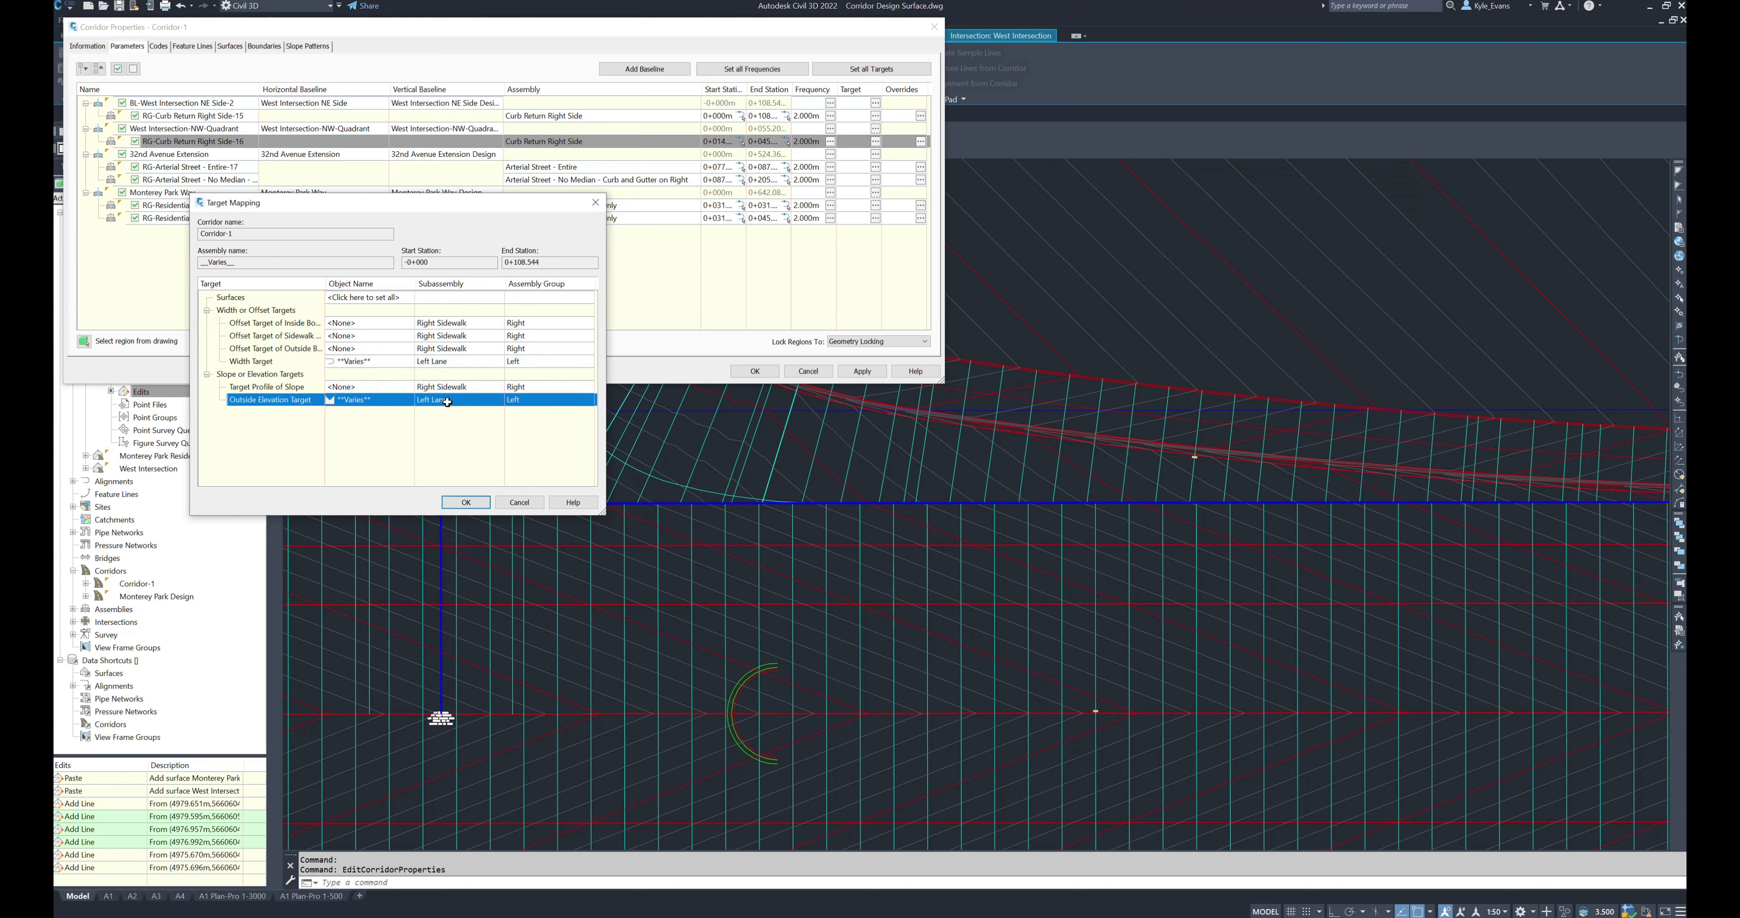
{"action": "left_click", "coordinate": [410, 345]}
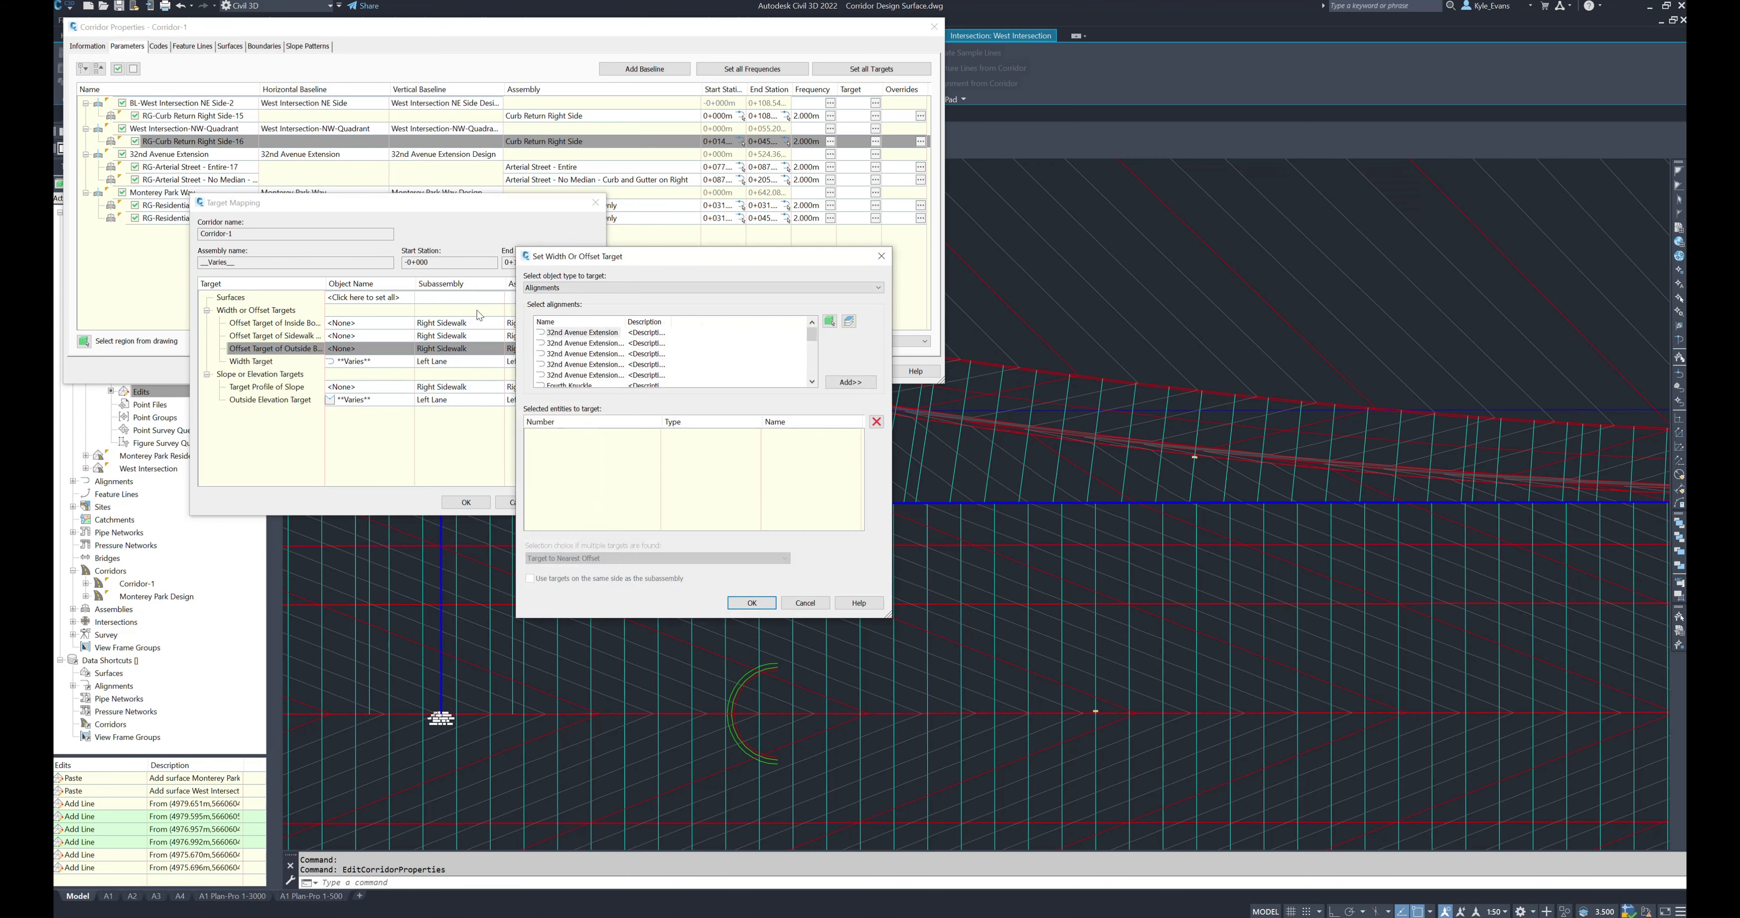
{"action": "left_click", "coordinate": [805, 603]}
{"action": "left_click", "coordinate": [521, 502]}
{"action": "left_click", "coordinate": [807, 371]}
{"action": "scroll", "coordinate": [625, 508], "scroll_direction": "down", "scroll_amount": 2}
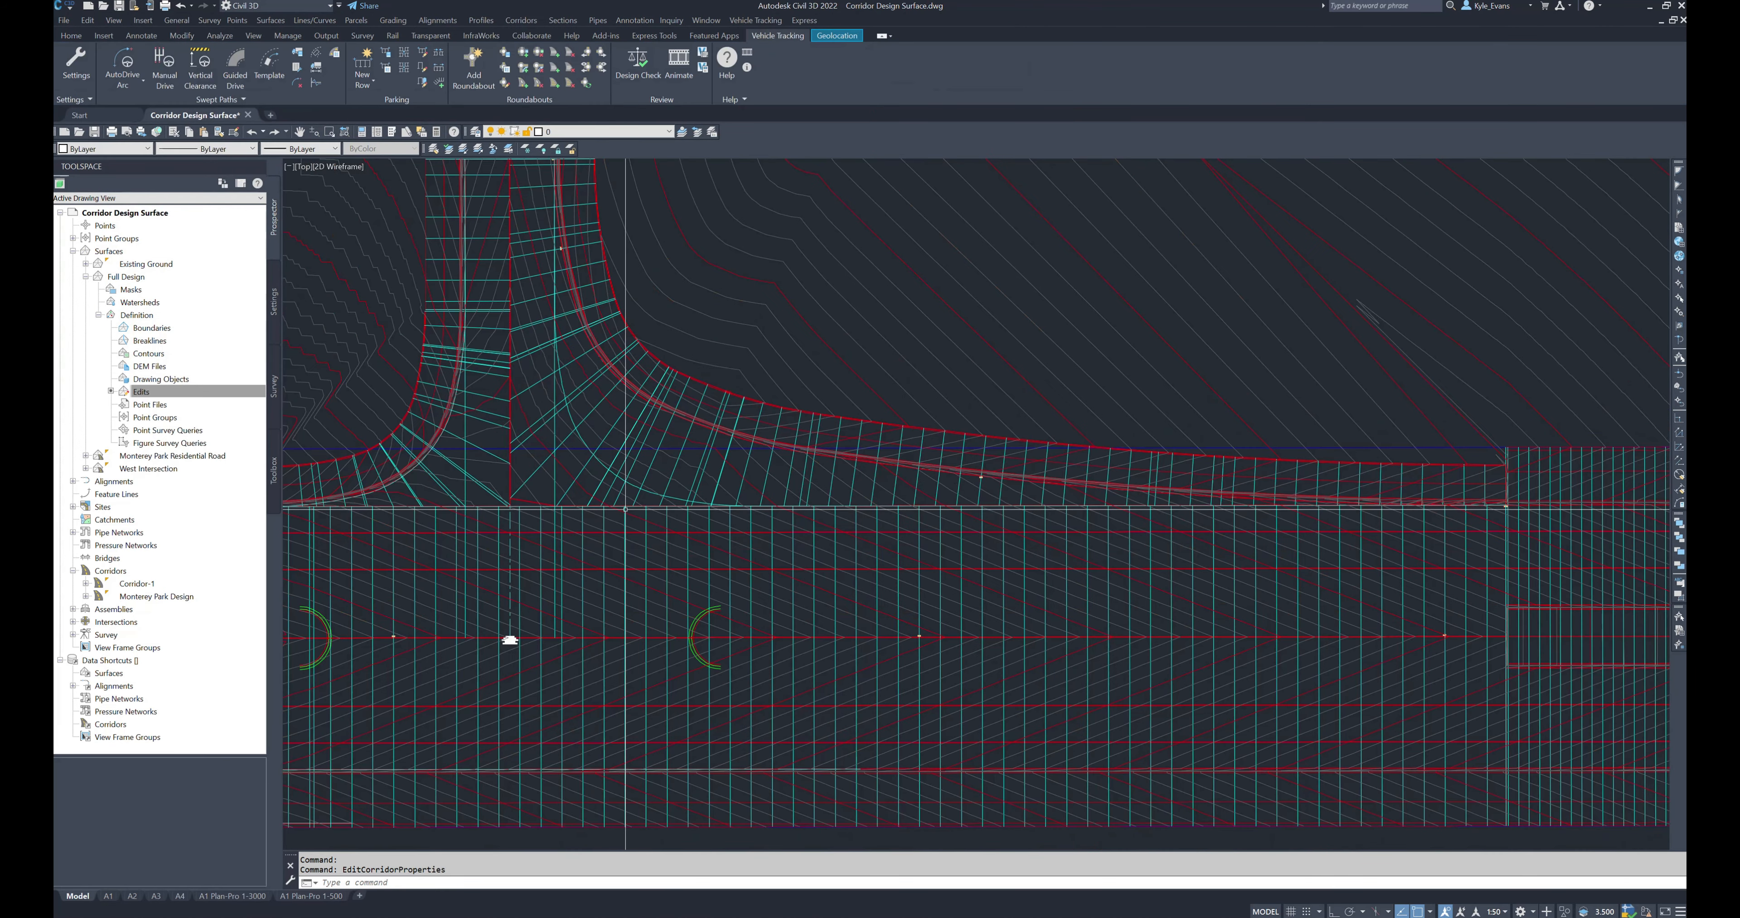
{"action": "scroll", "coordinate": [793, 496], "scroll_direction": "down", "scroll_amount": 3}
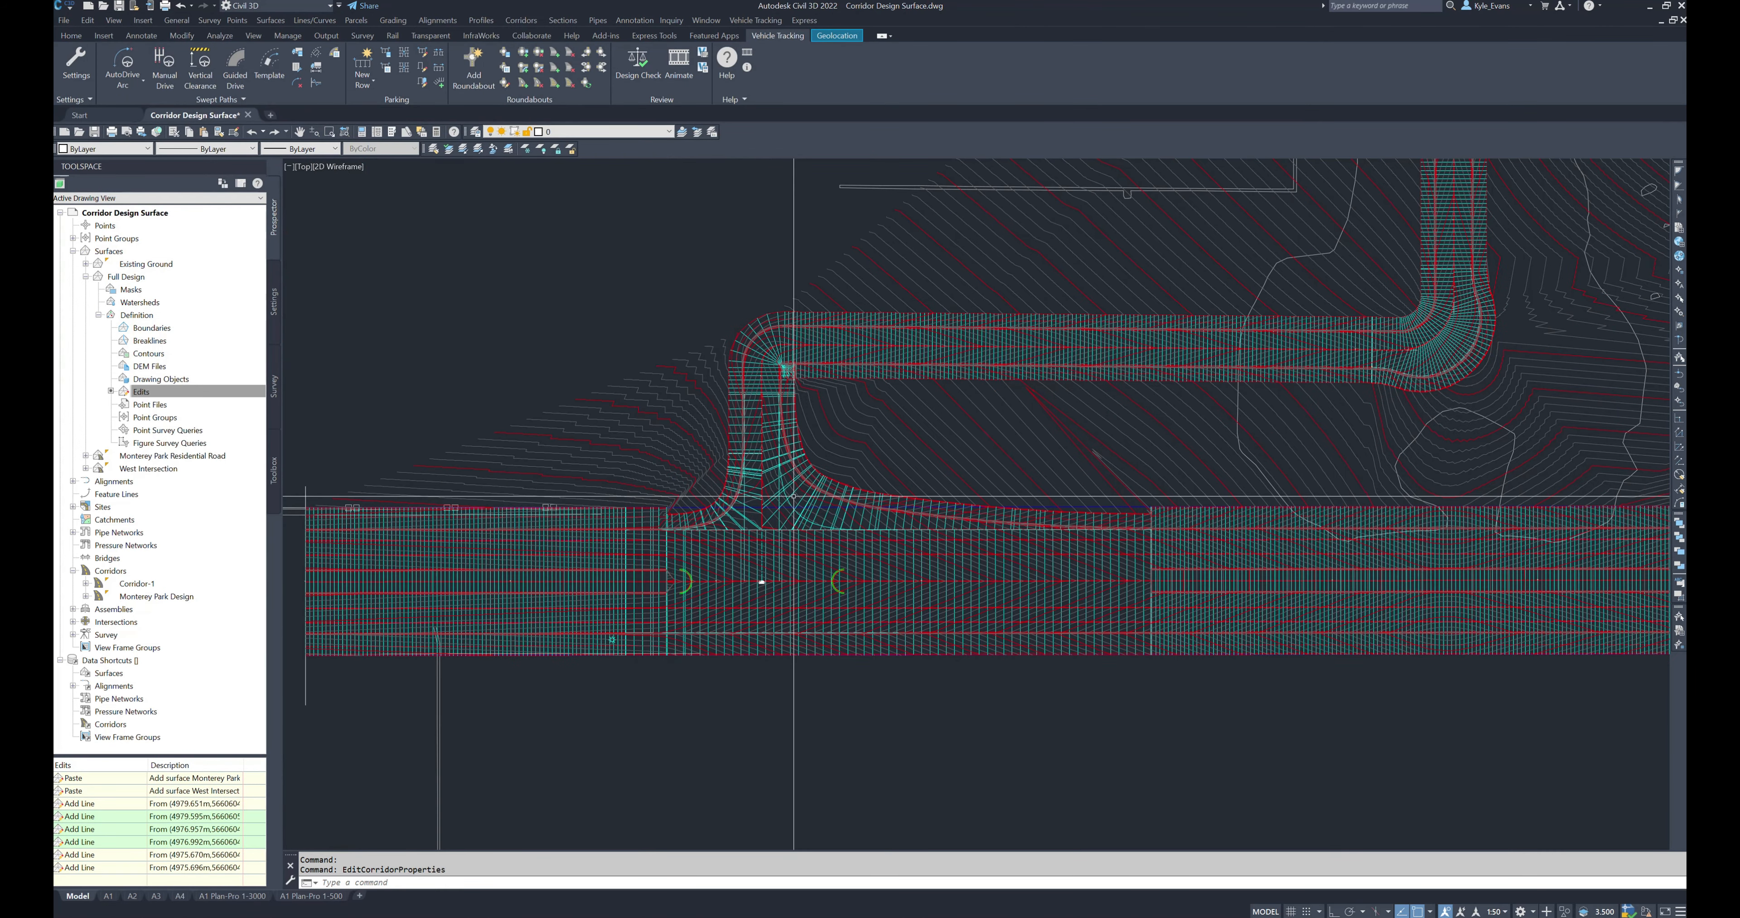